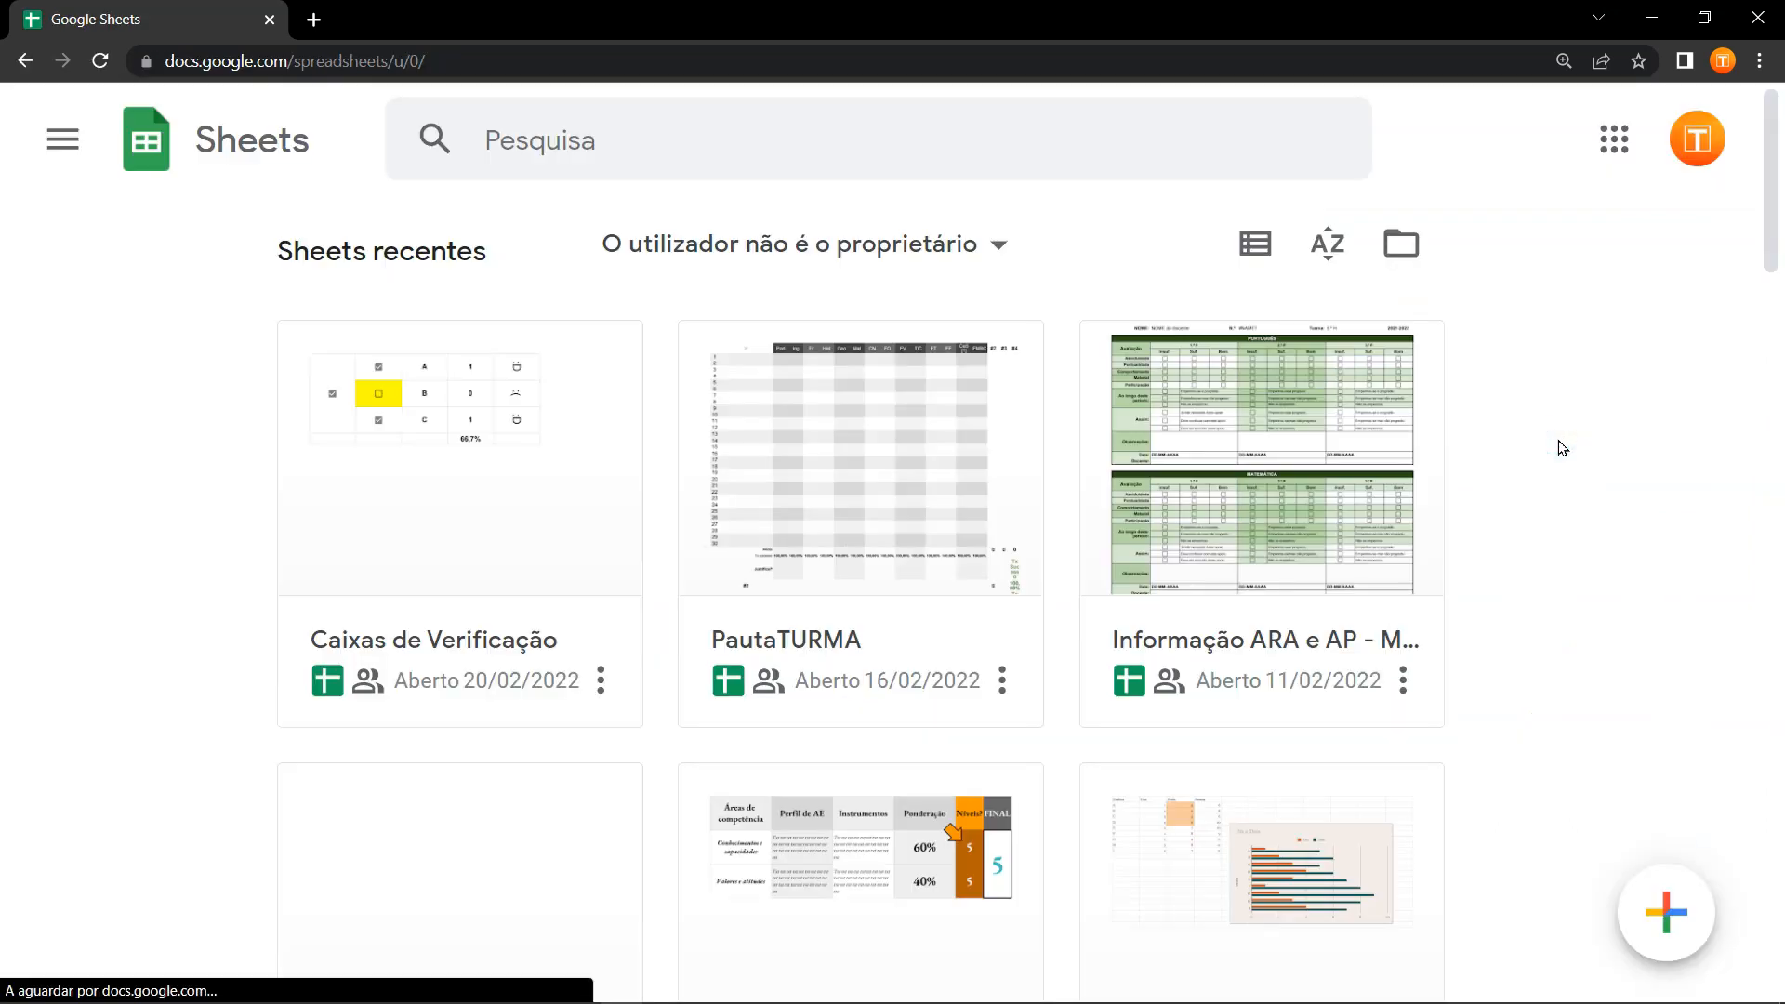
Create a blank spreadsheet and name it "Orçamento Mensal".
{"action": "left_click", "coordinate": [1676, 889]}
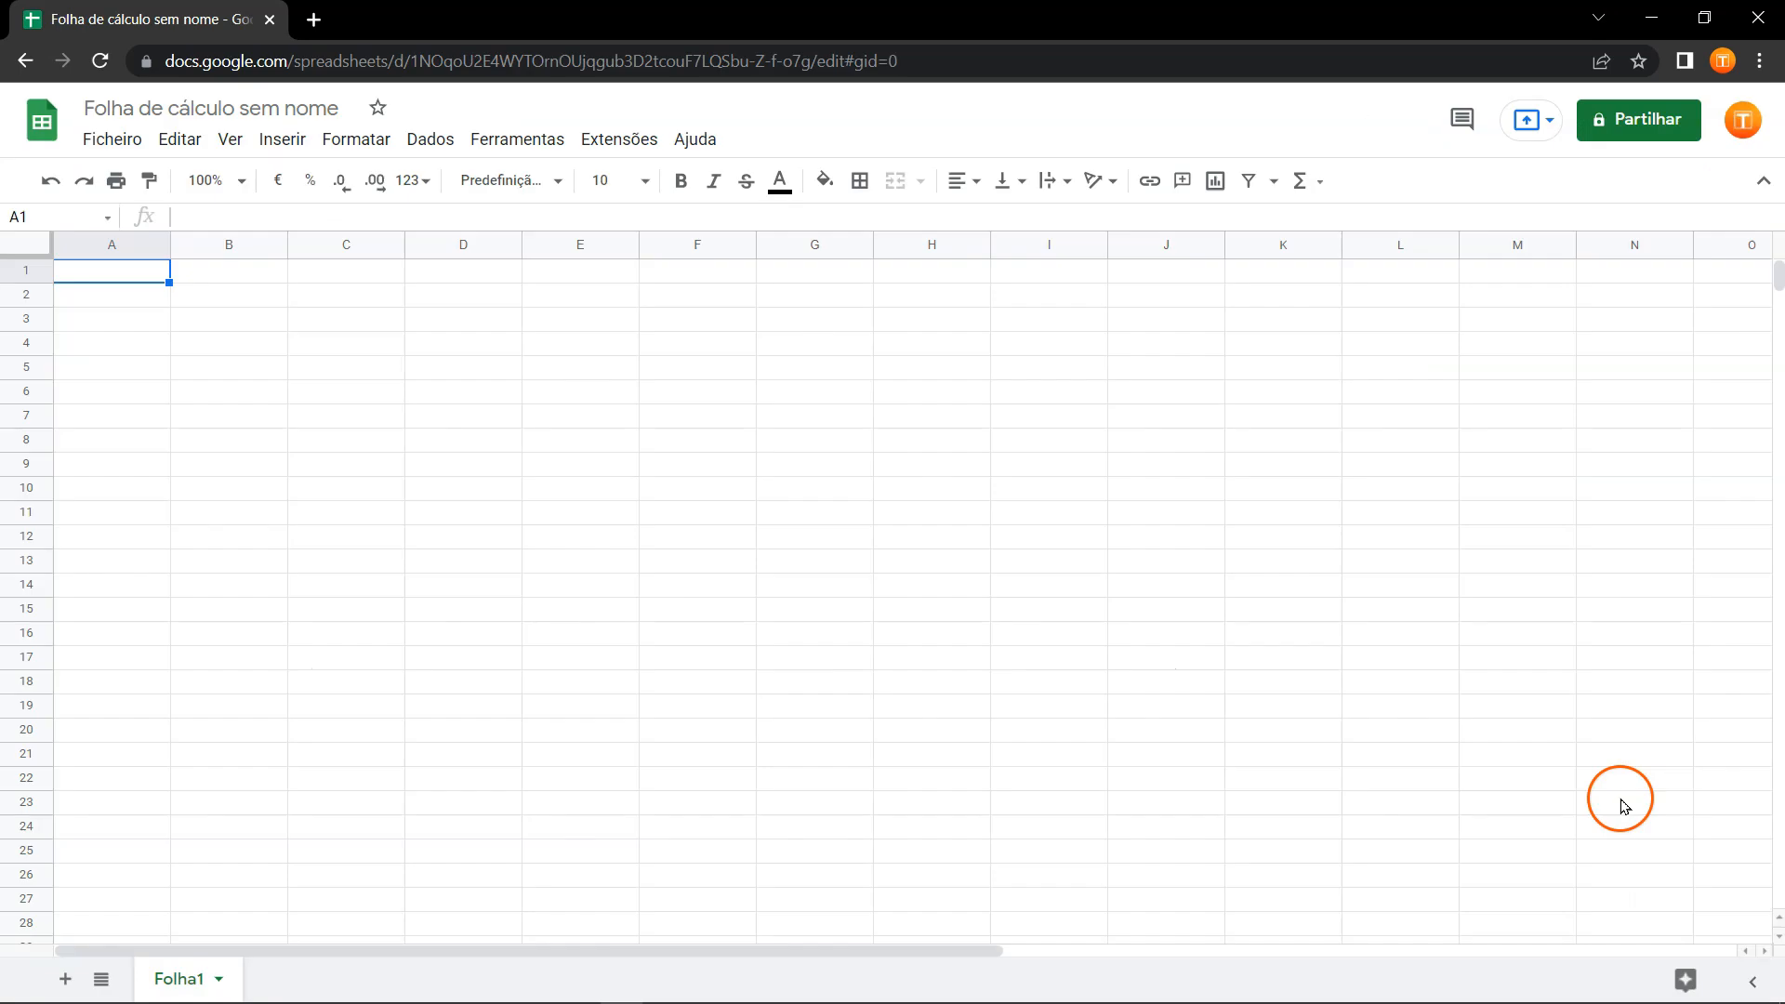
{"action": "left_click", "coordinate": [270, 110]}
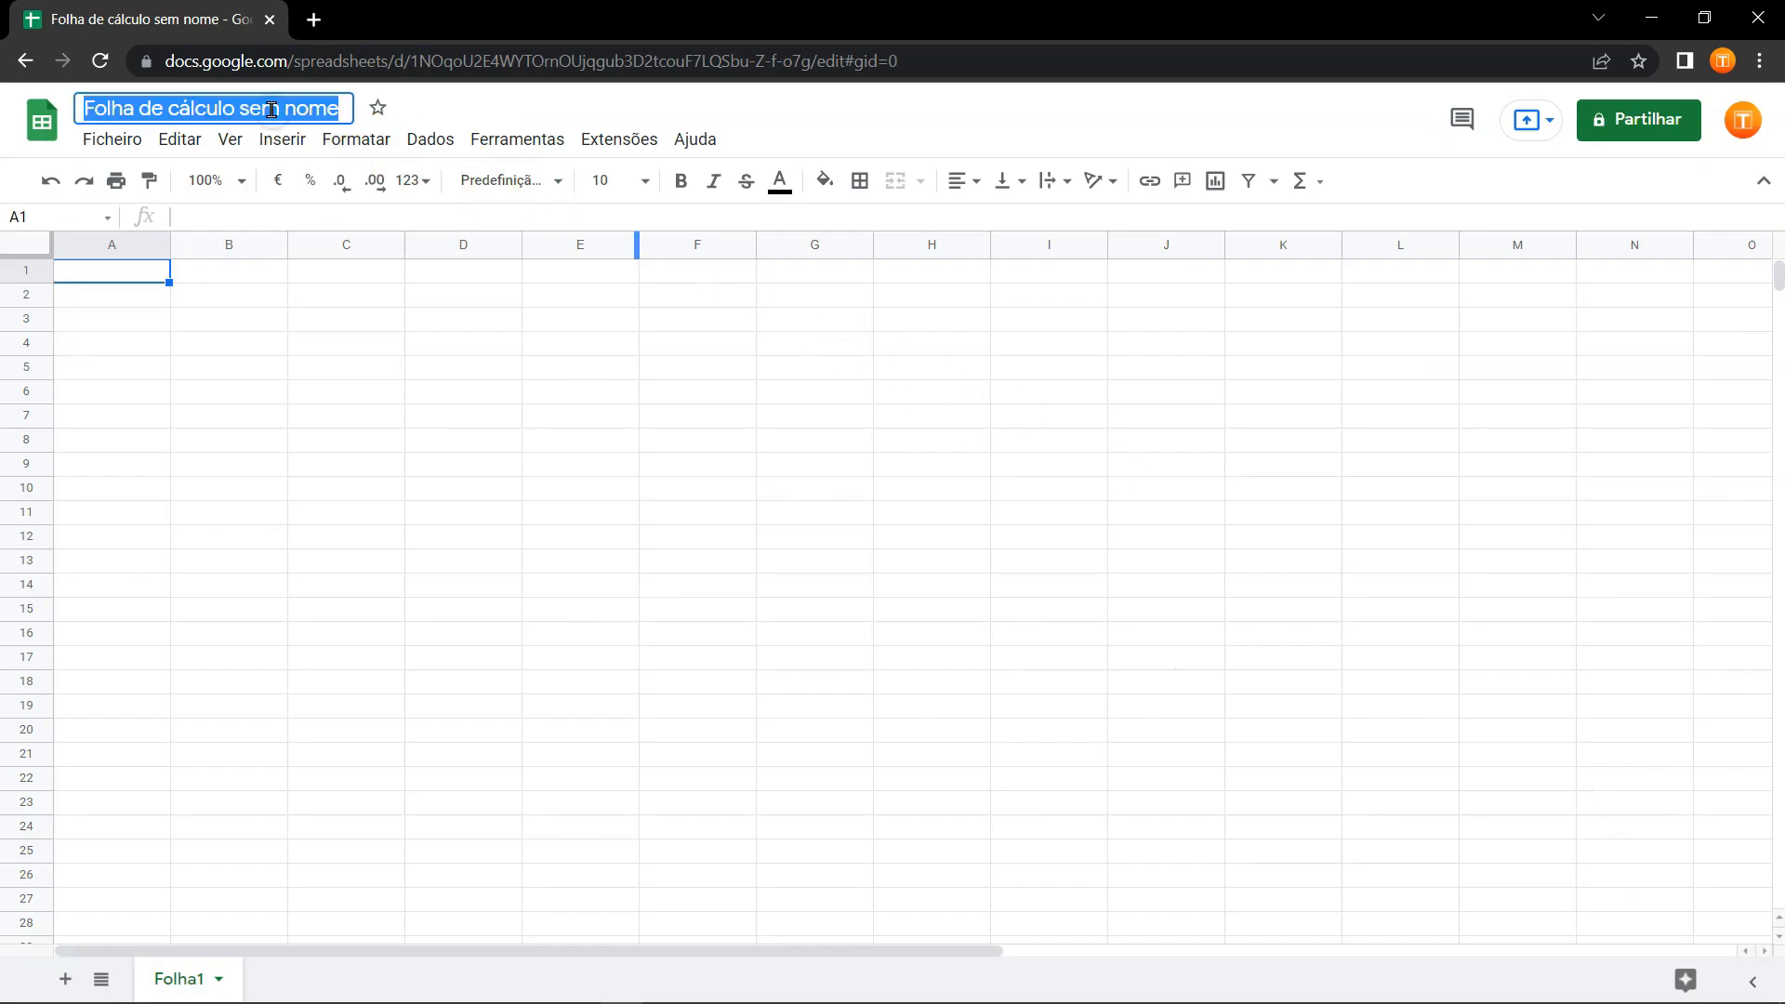
{"action": "type", "text": "Orçamento Mensal"}
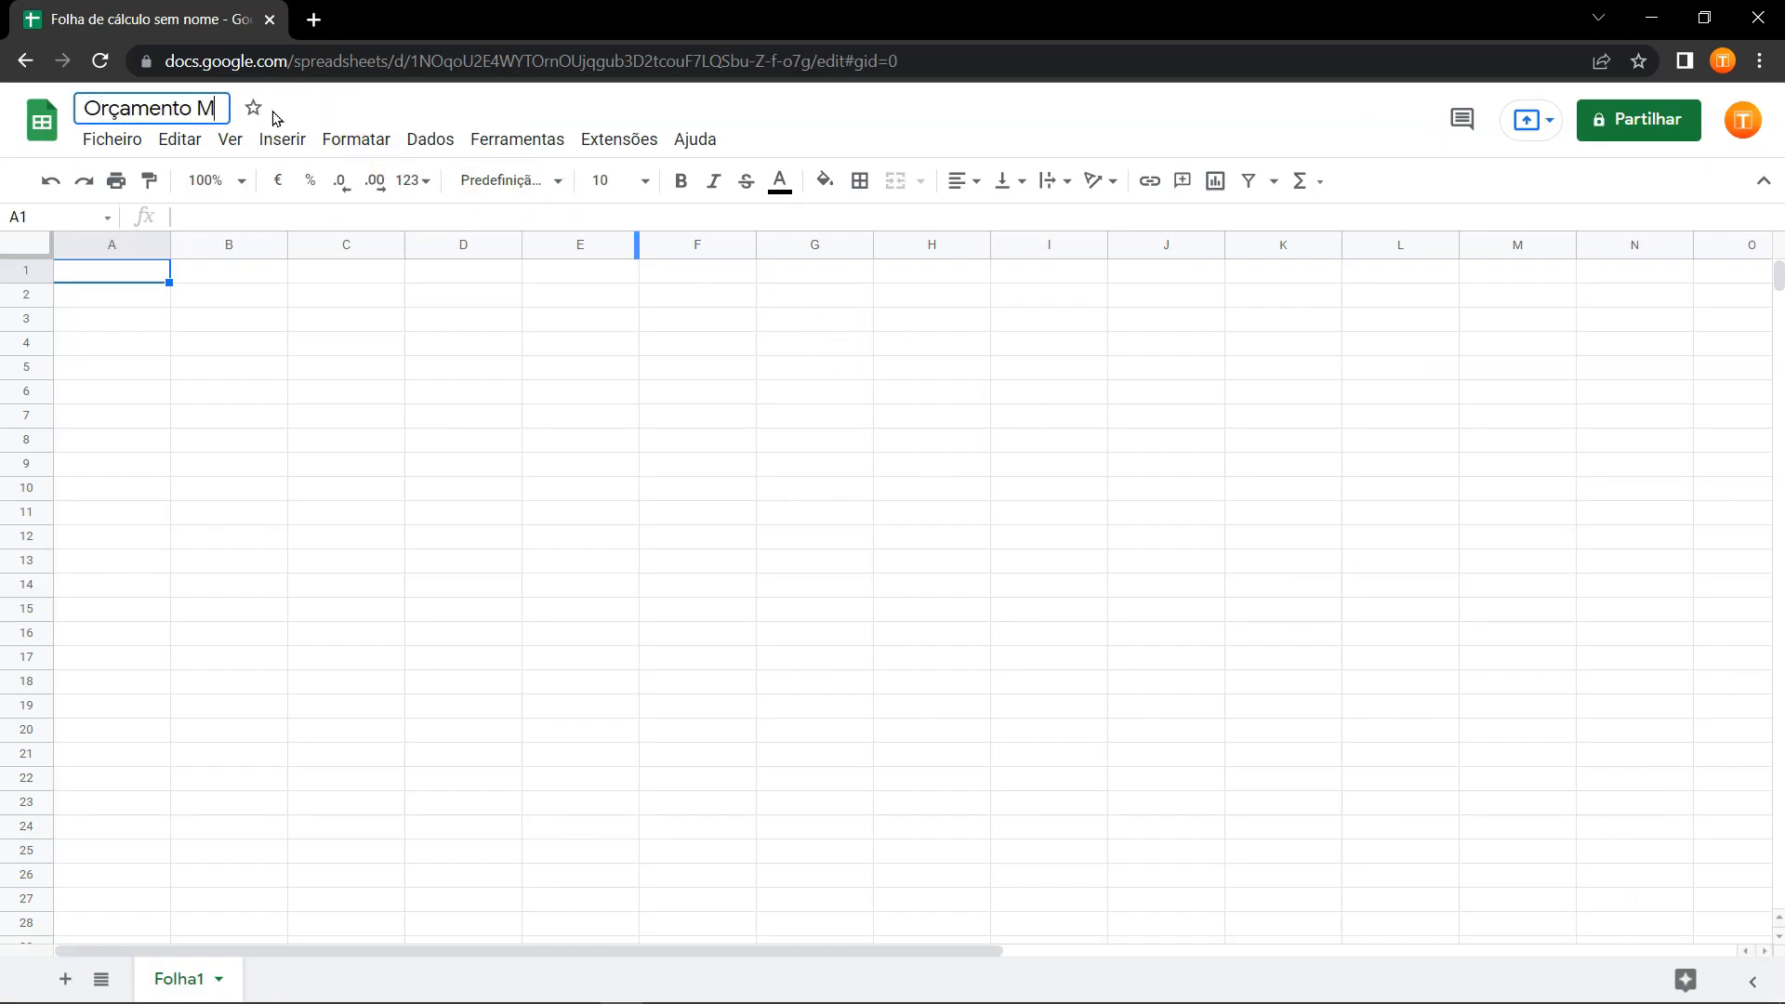
{"action": "key", "text": "Return"}
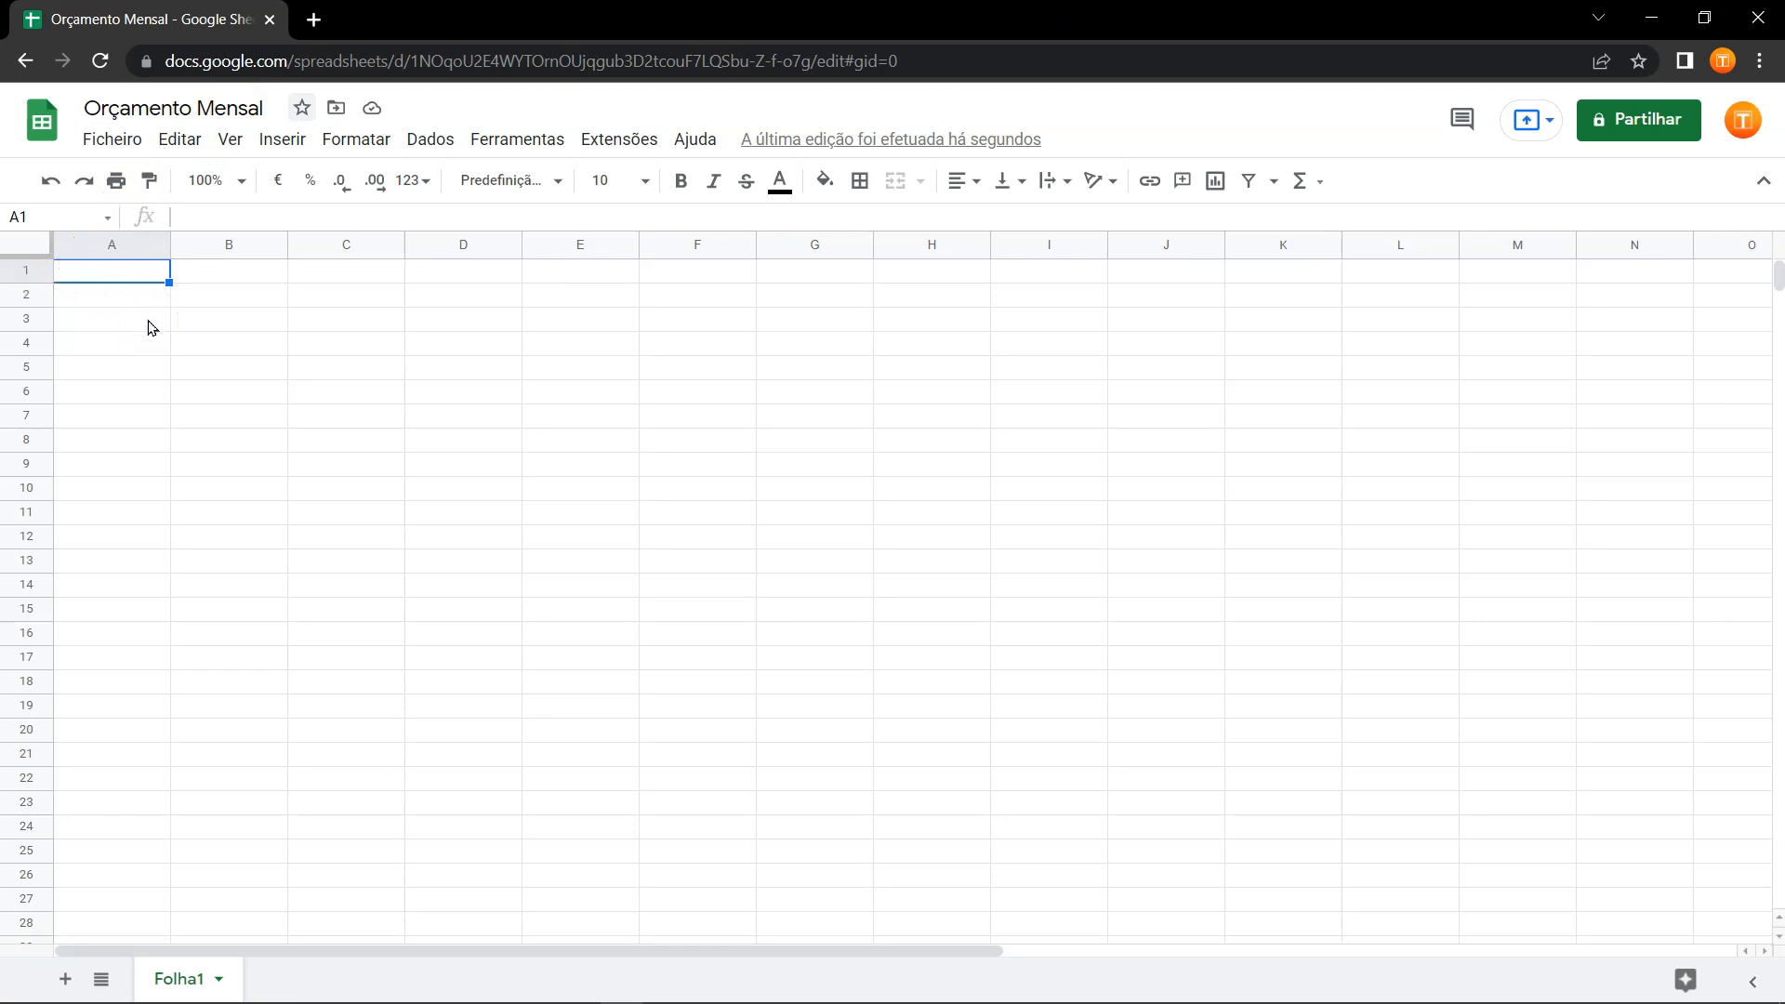
Enter the title "Sumário Financeiro" in A1 and the column headers "Descrição" in A2 and "Quantia" in B2.
{"action": "type", "text": "Sumário Fin"}
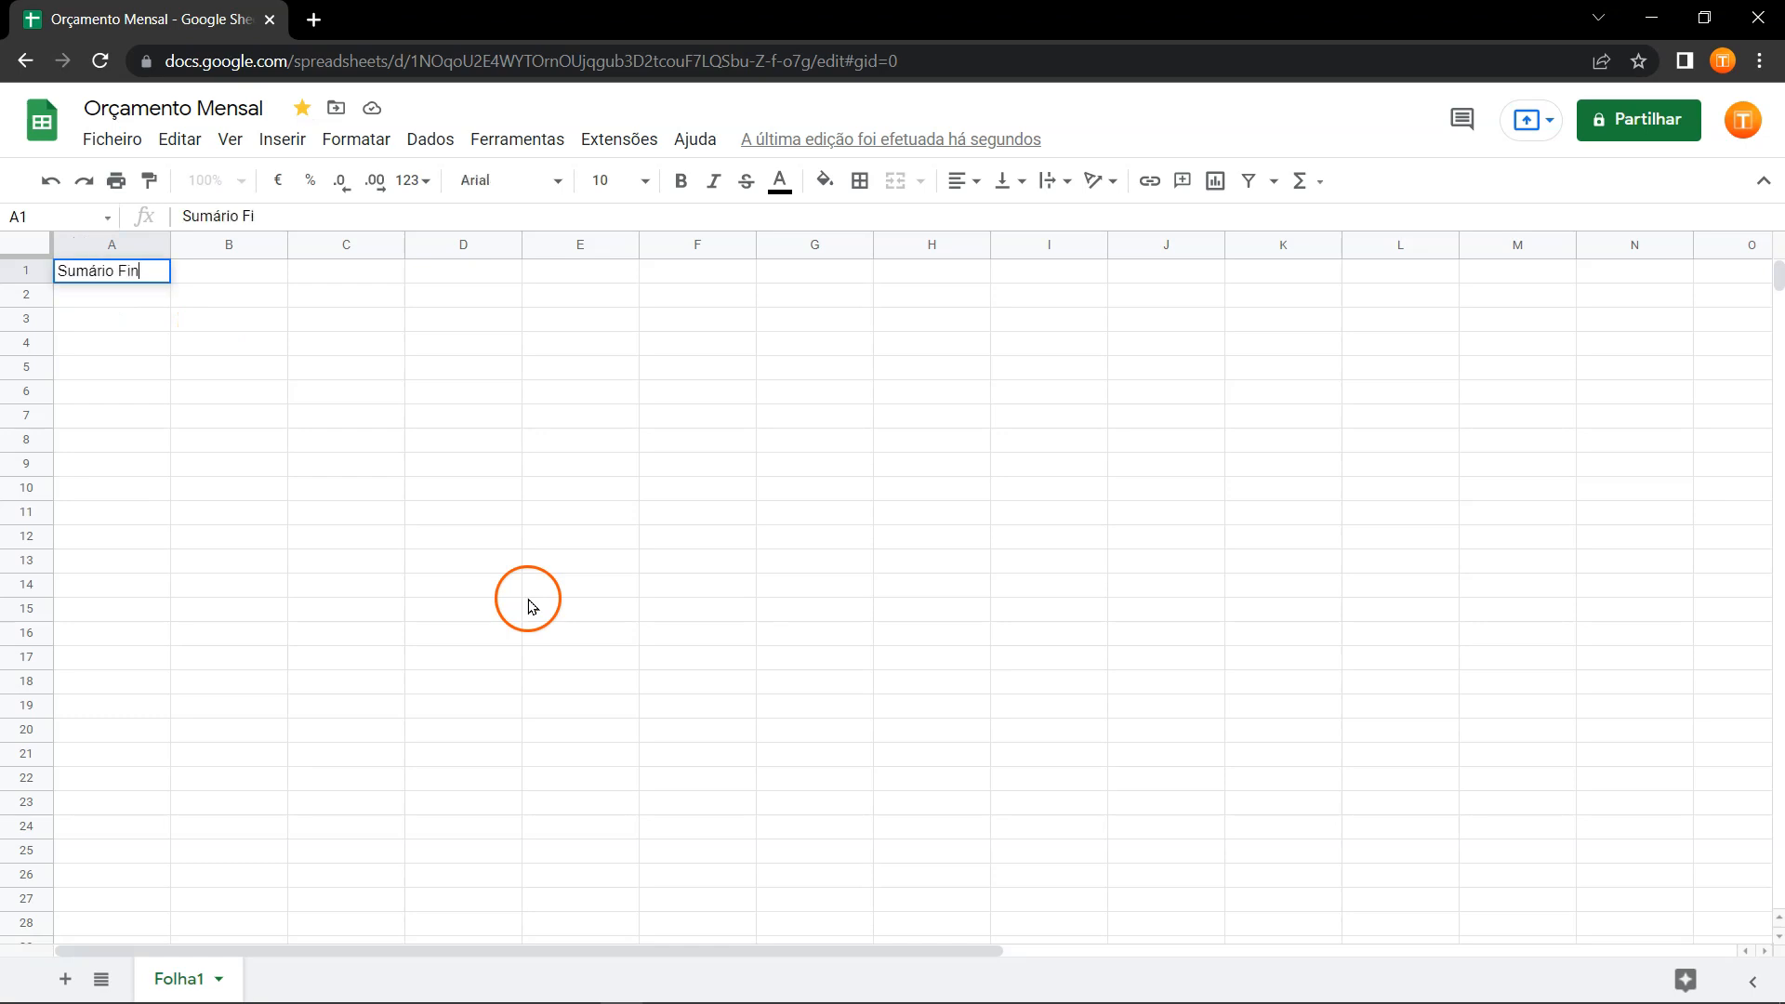
{"action": "type", "text": "anceiro"}
{"action": "key", "text": "Return"}
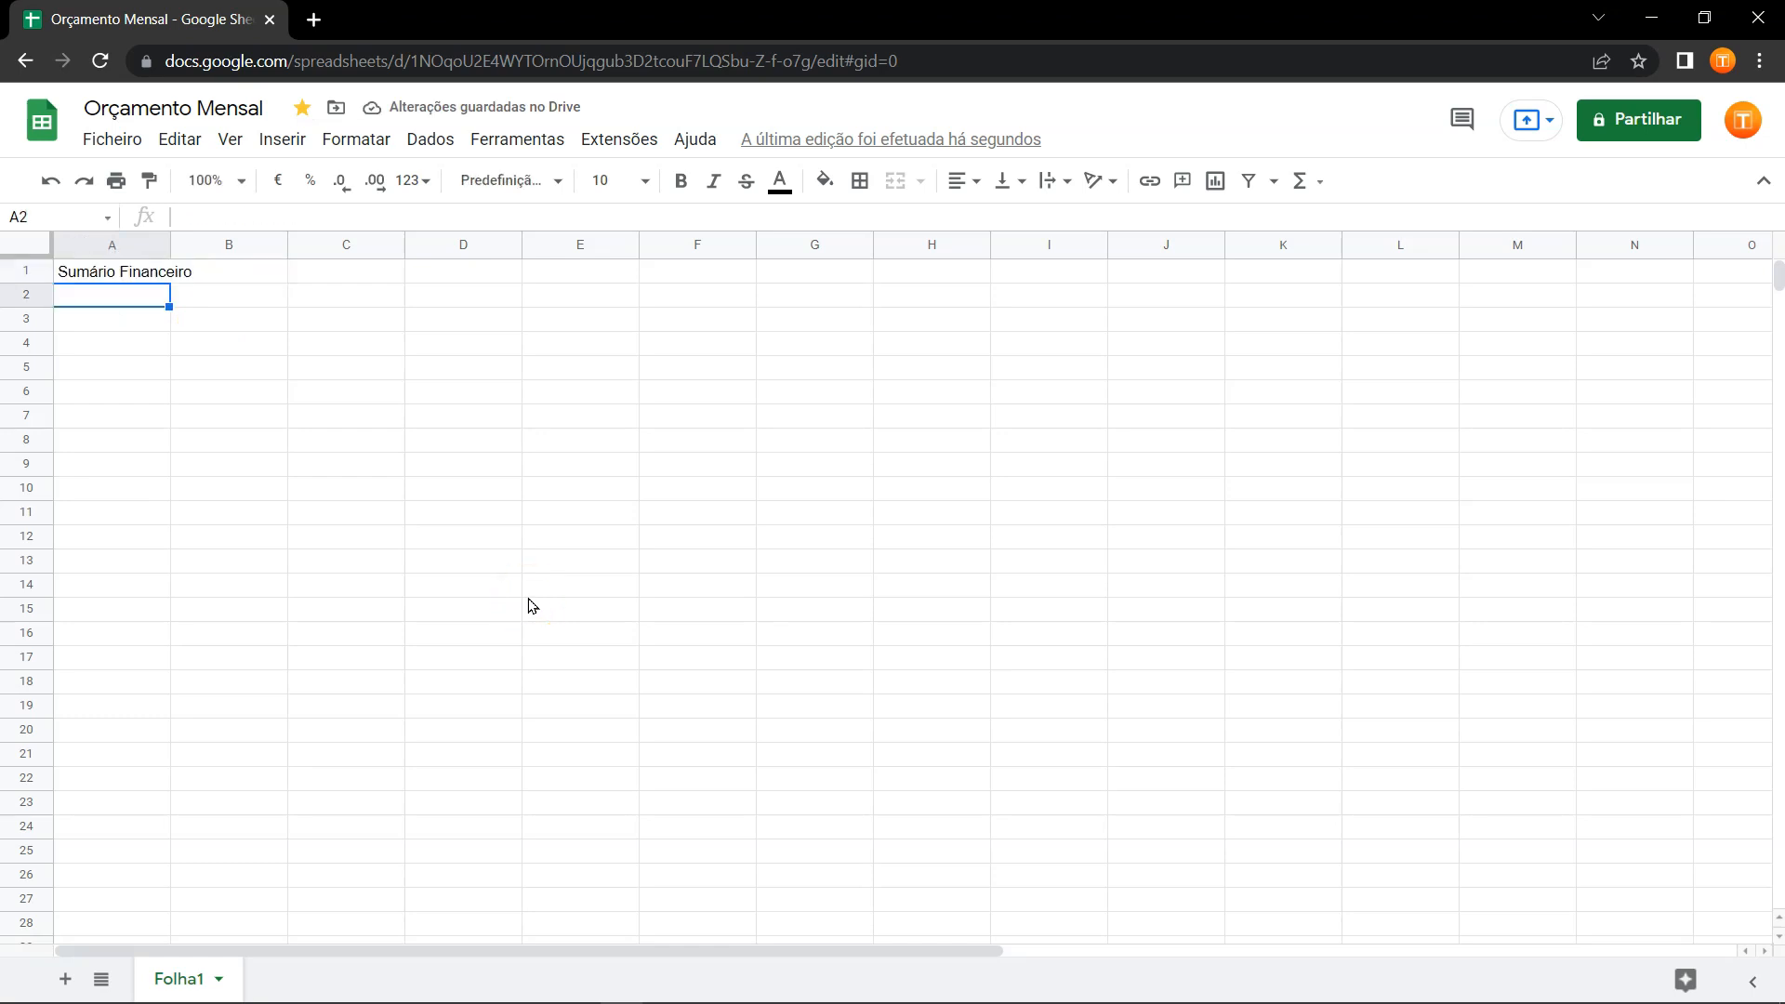
{"action": "type", "text": "Descrição"}
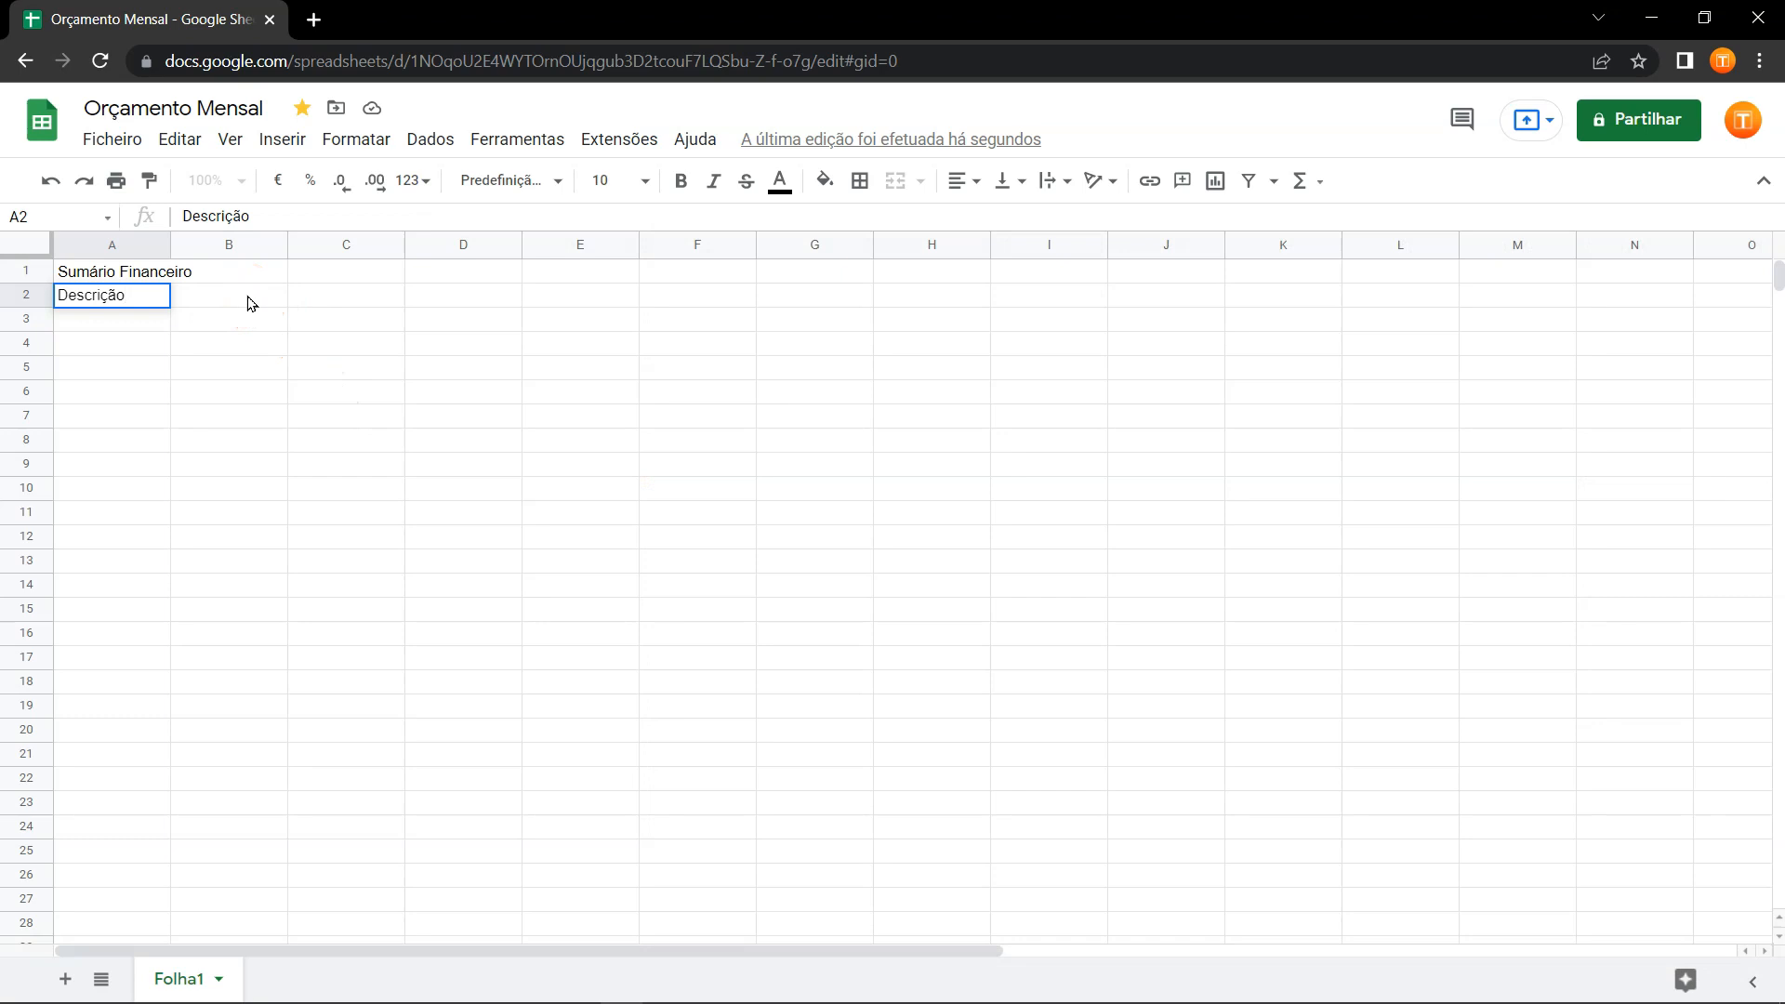
{"action": "left_click", "coordinate": [249, 302]}
{"action": "type", "text": "Quantia"}
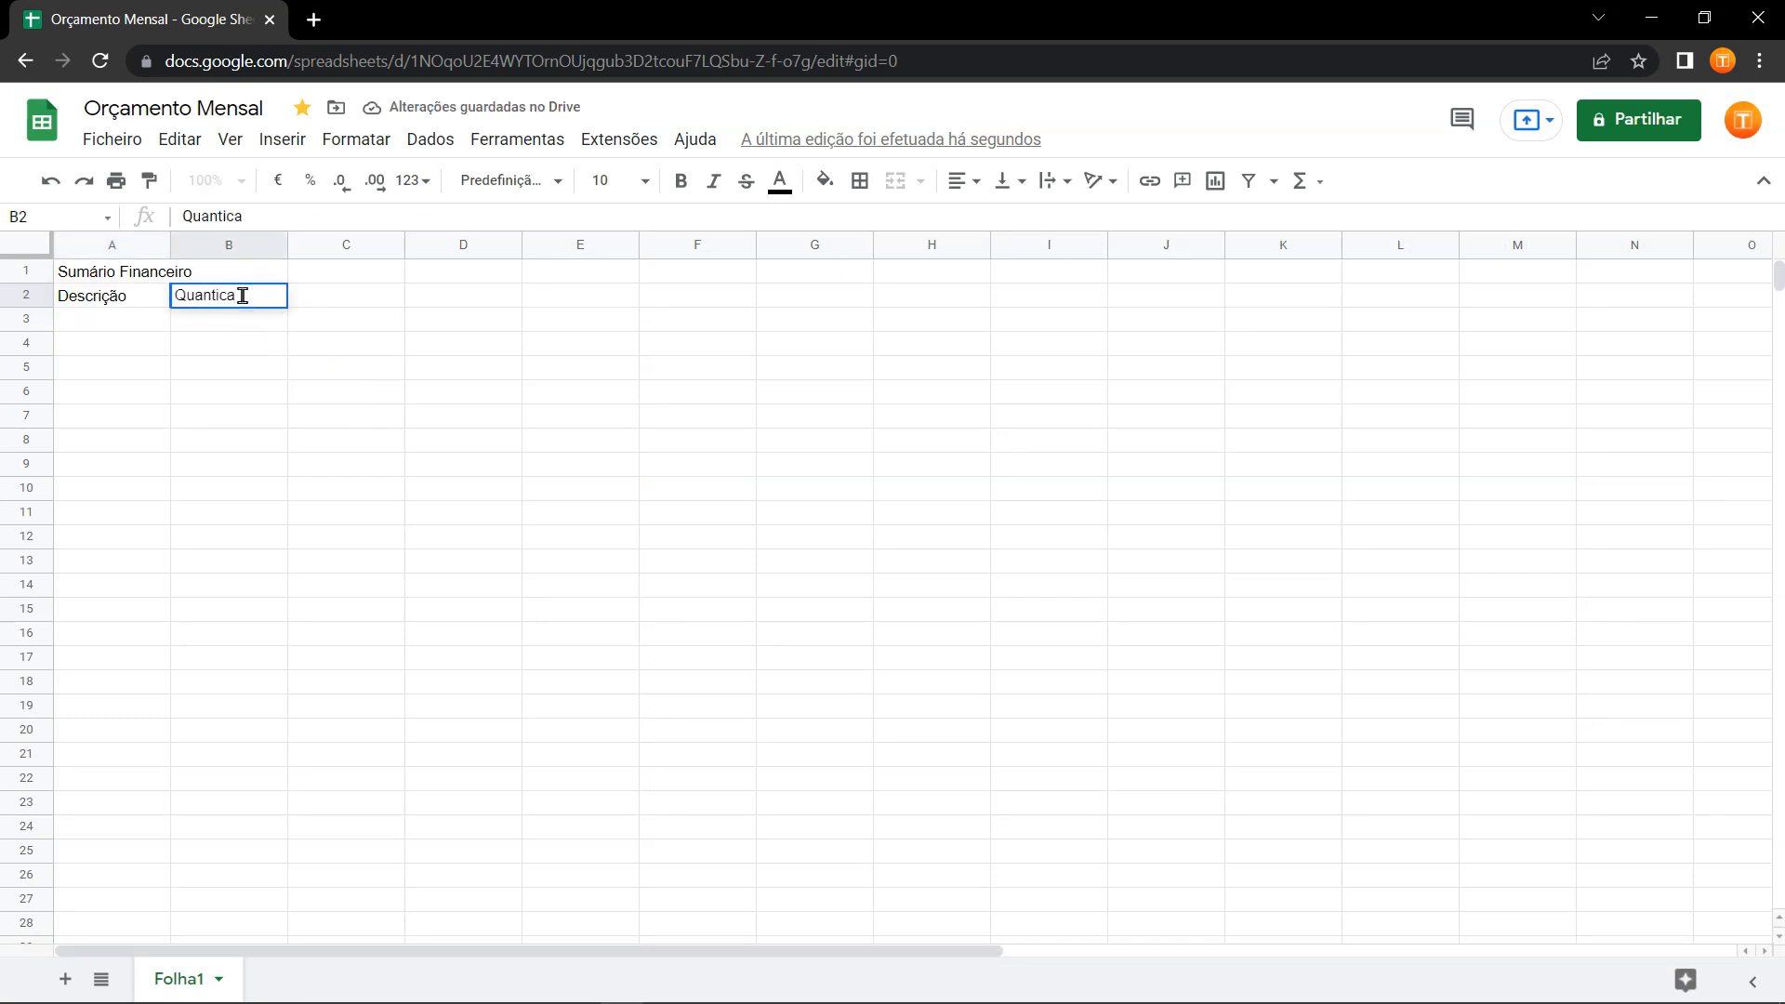
{"action": "key", "text": "Tab"}
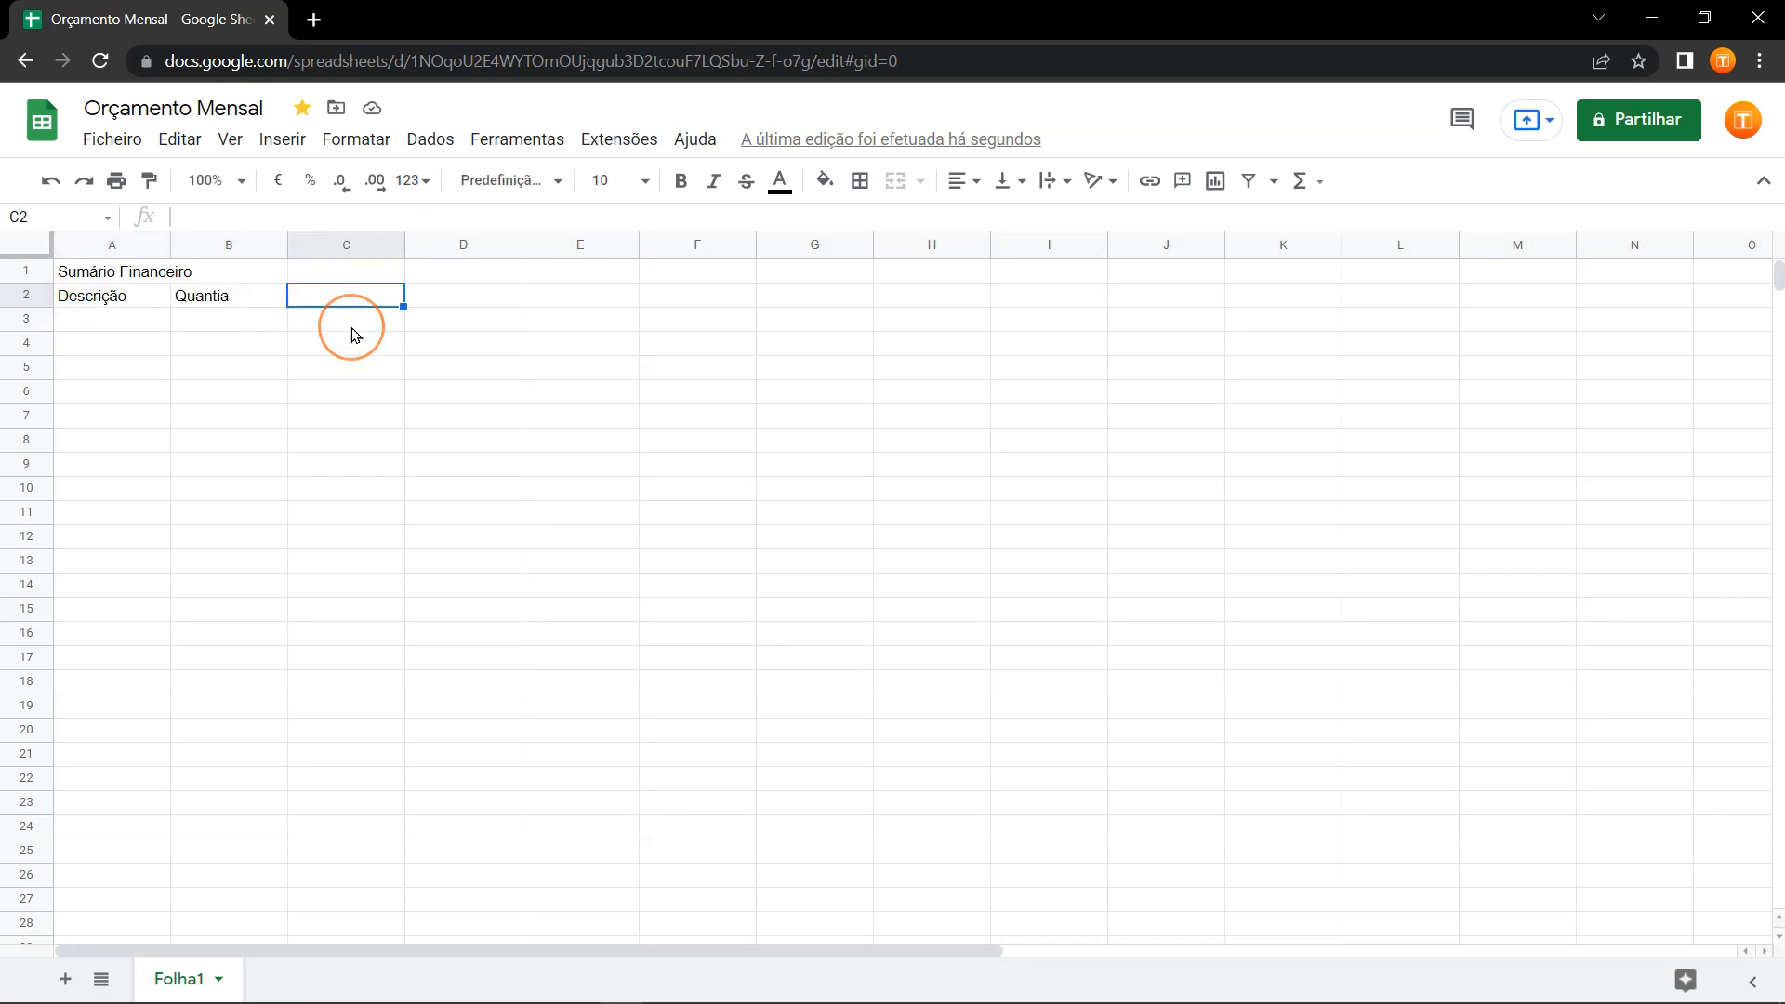
Fill A3 to A6 with the row labels "Rendimentos", "Despesas Fixas", "Compras" and "Poupança".
{"action": "left_click", "coordinate": [121, 324]}
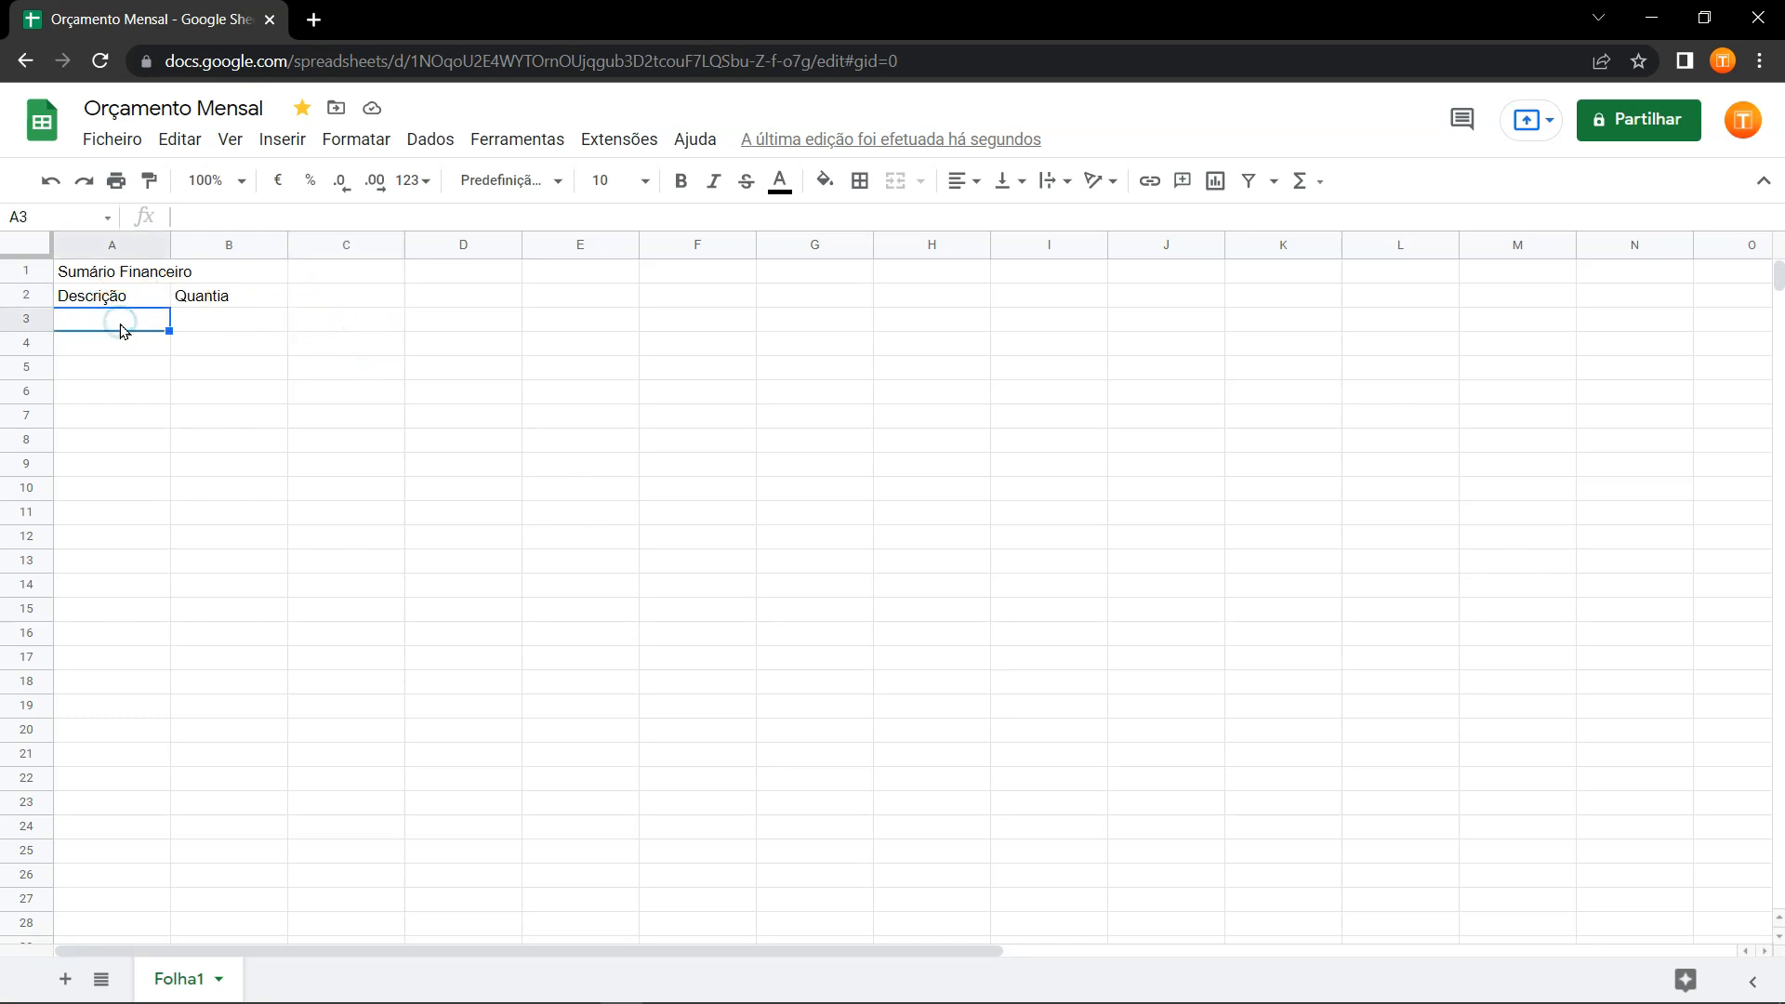
{"action": "type", "text": "Rendimentos"}
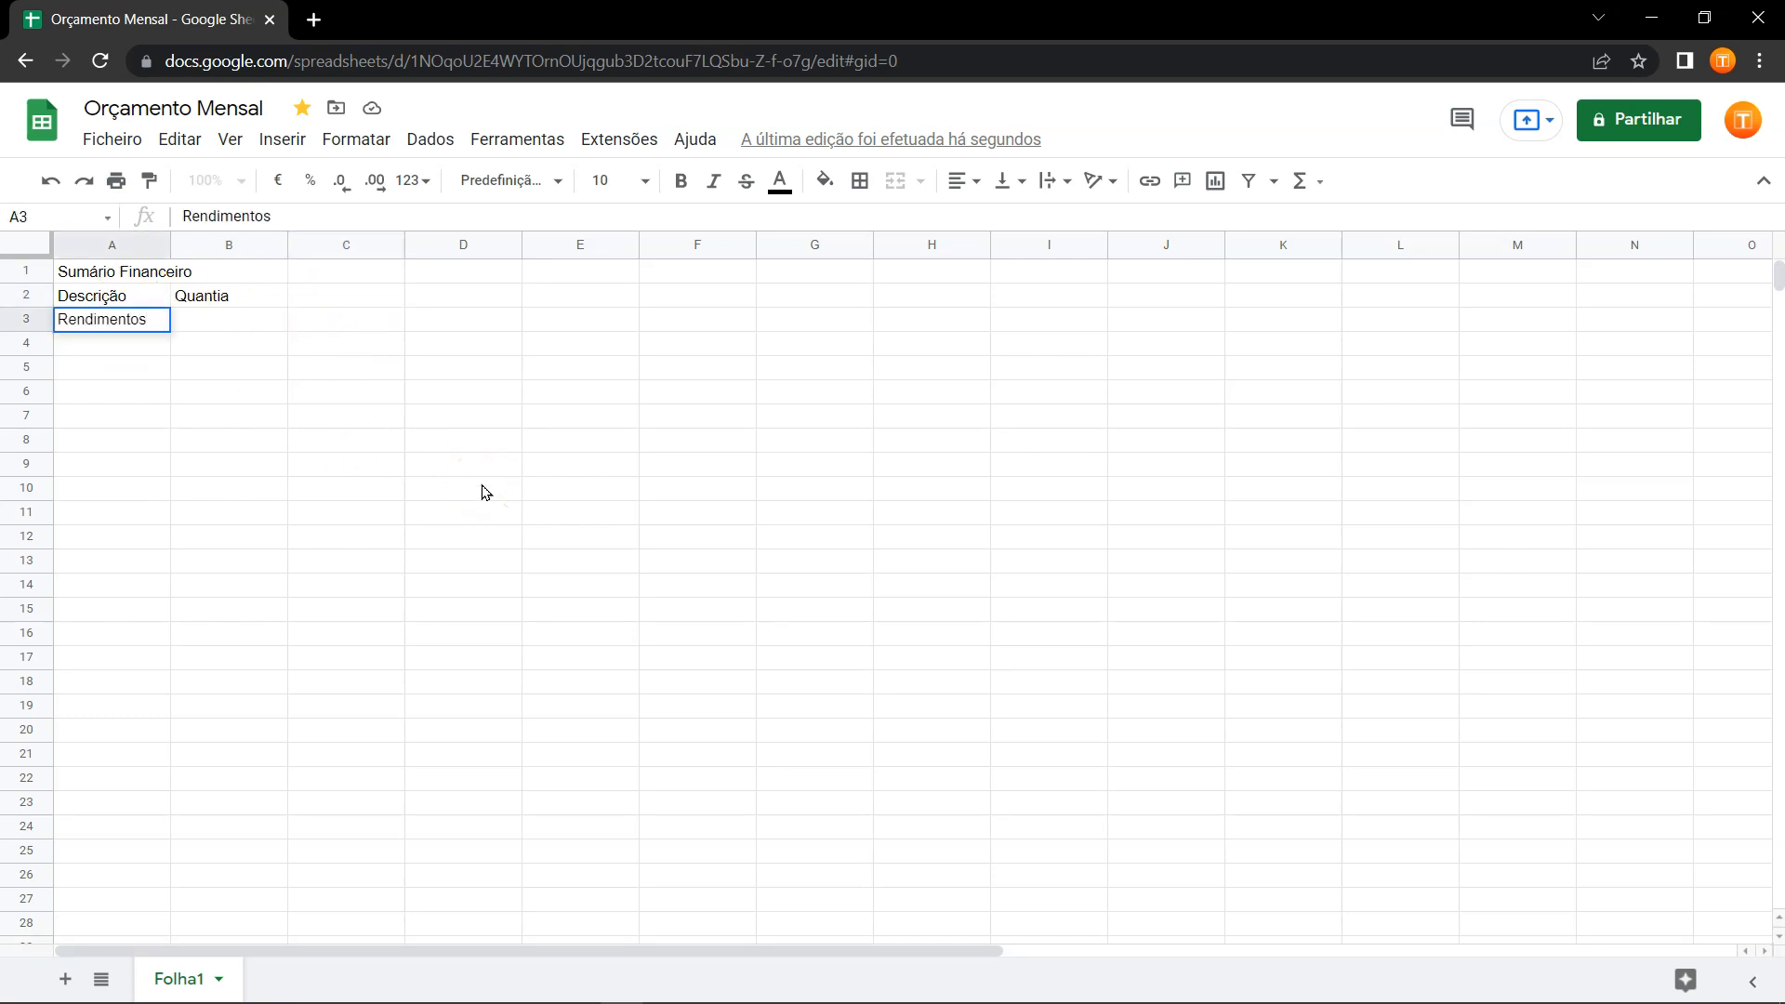
{"action": "key", "text": "Return"}
{"action": "type", "text": "Des"}
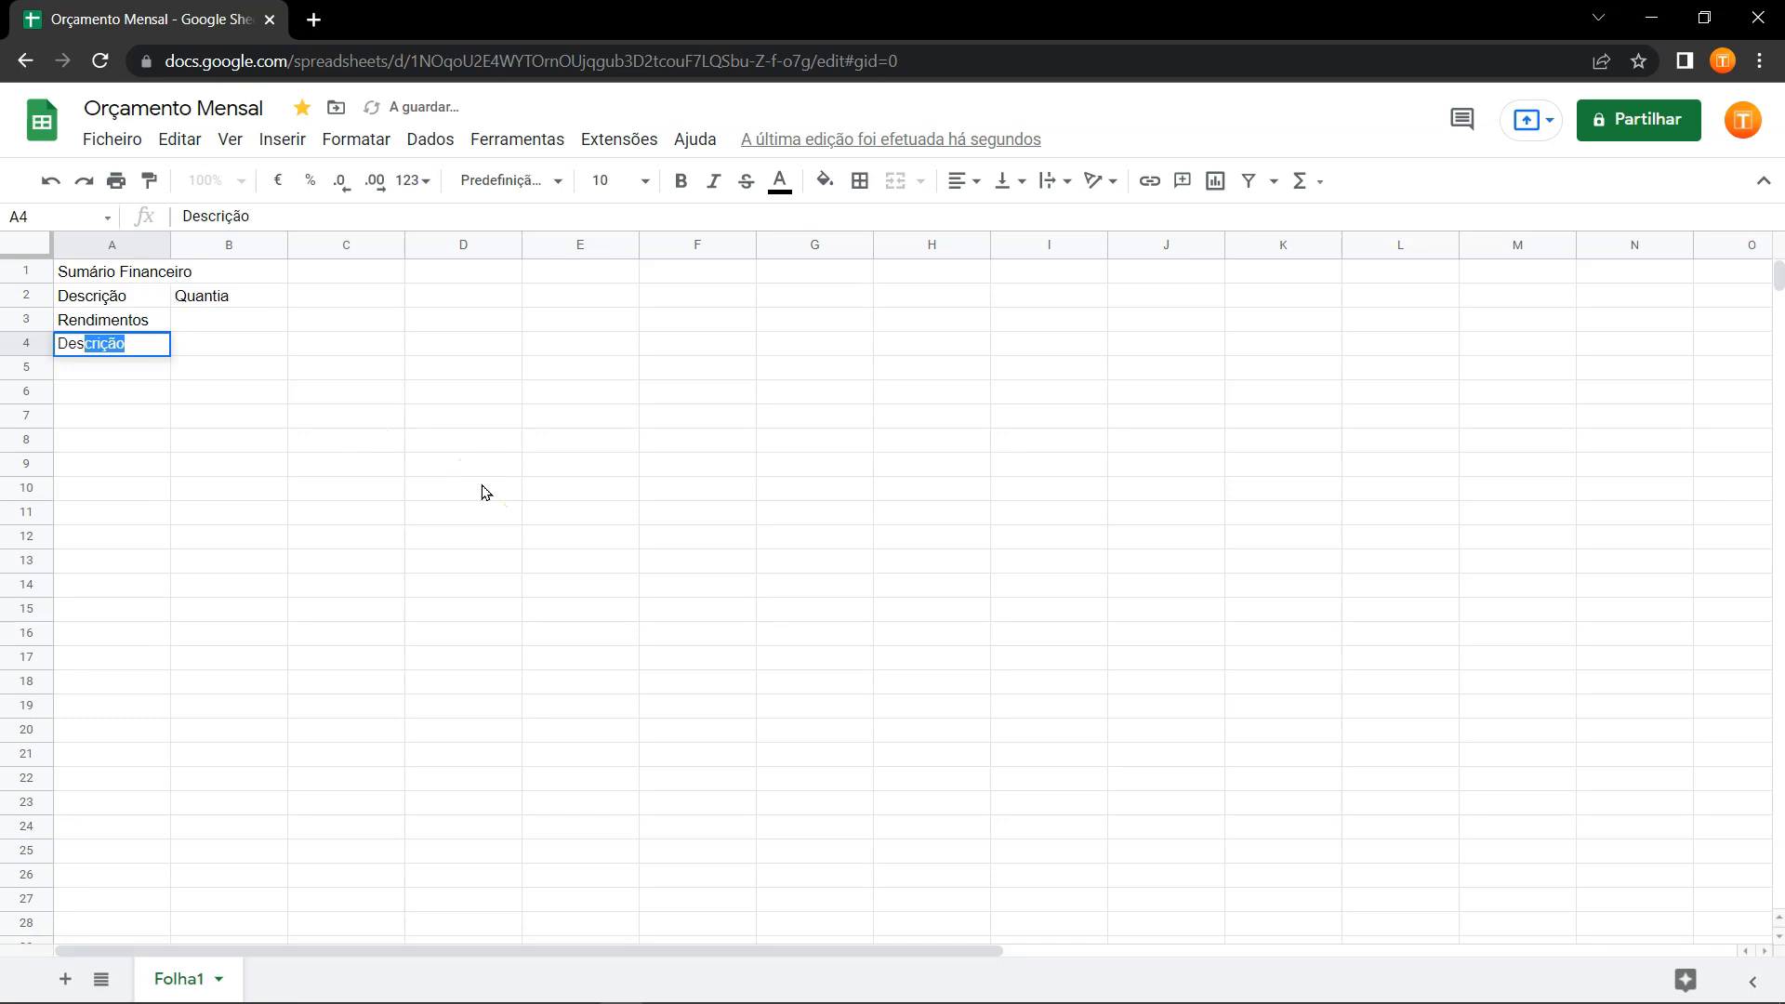
{"action": "type", "text": "pesas"}
{"action": "key", "text": "BackSpace"}
{"action": "key", "text": "BackSpace"}
{"action": "type", "text": "sas Fixas"}
{"action": "key", "text": "Return"}
{"action": "type", "text": "C"}
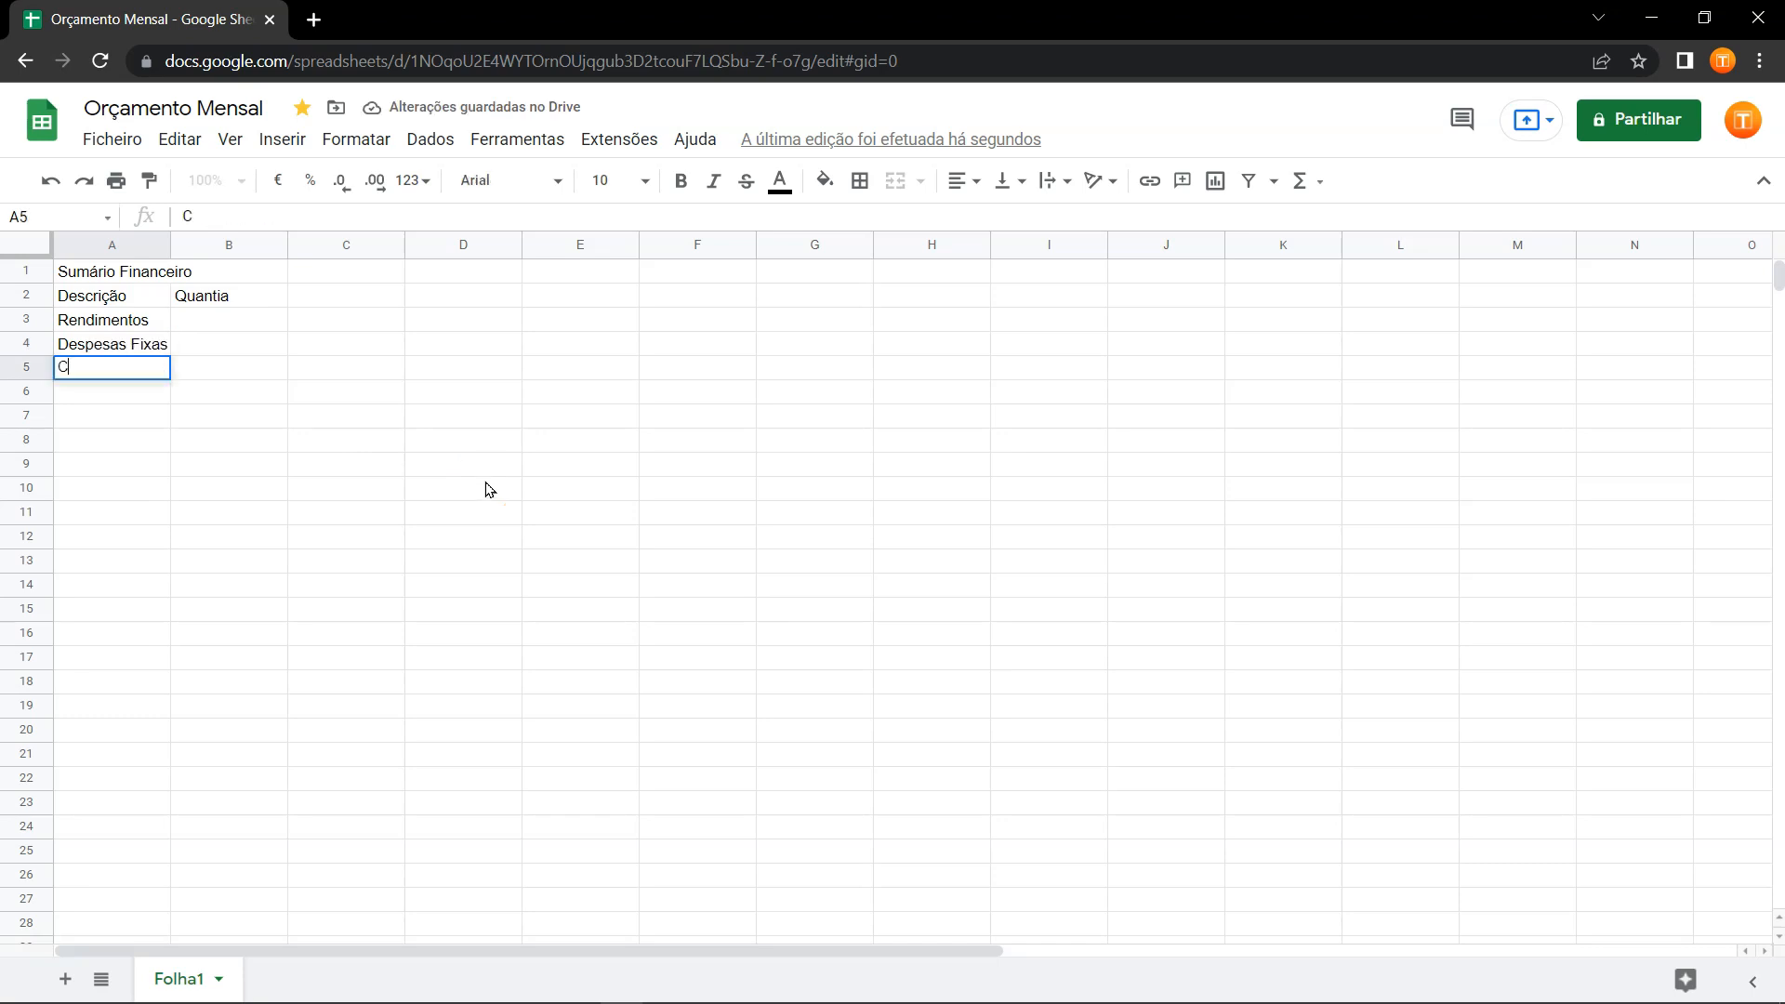
{"action": "type", "text": "ompras"}
{"action": "key", "text": "Return"}
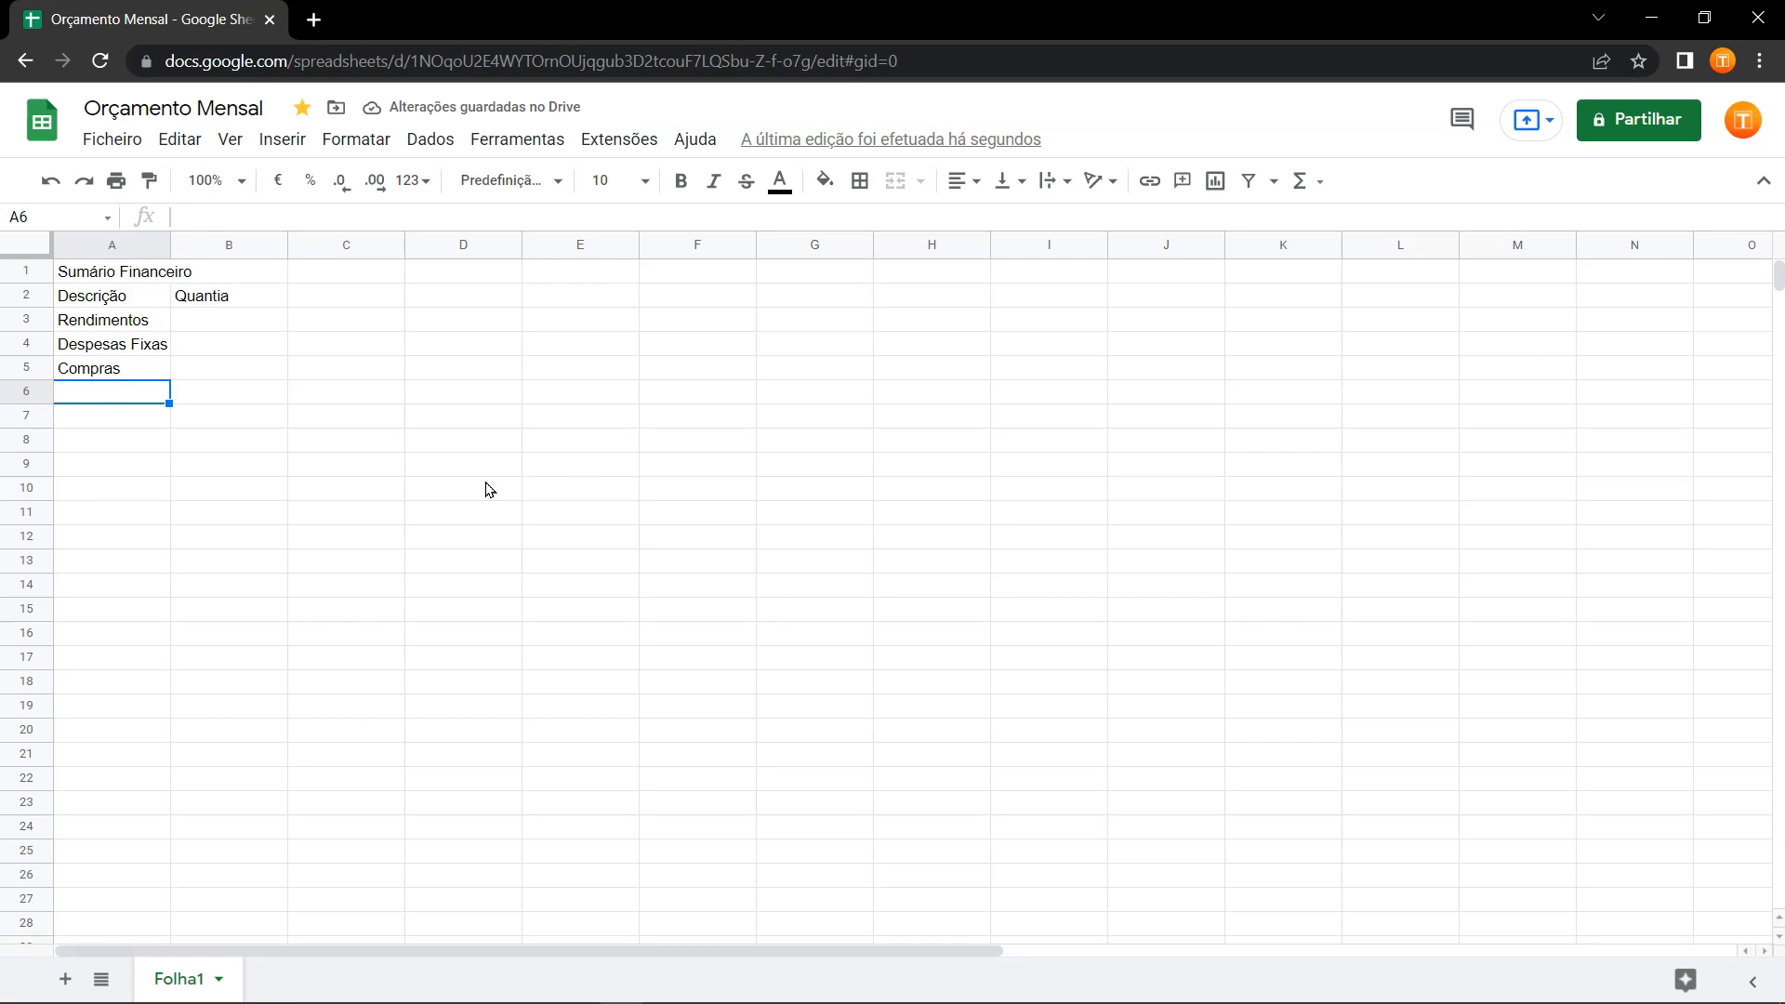
{"action": "type", "text": "Poupança"}
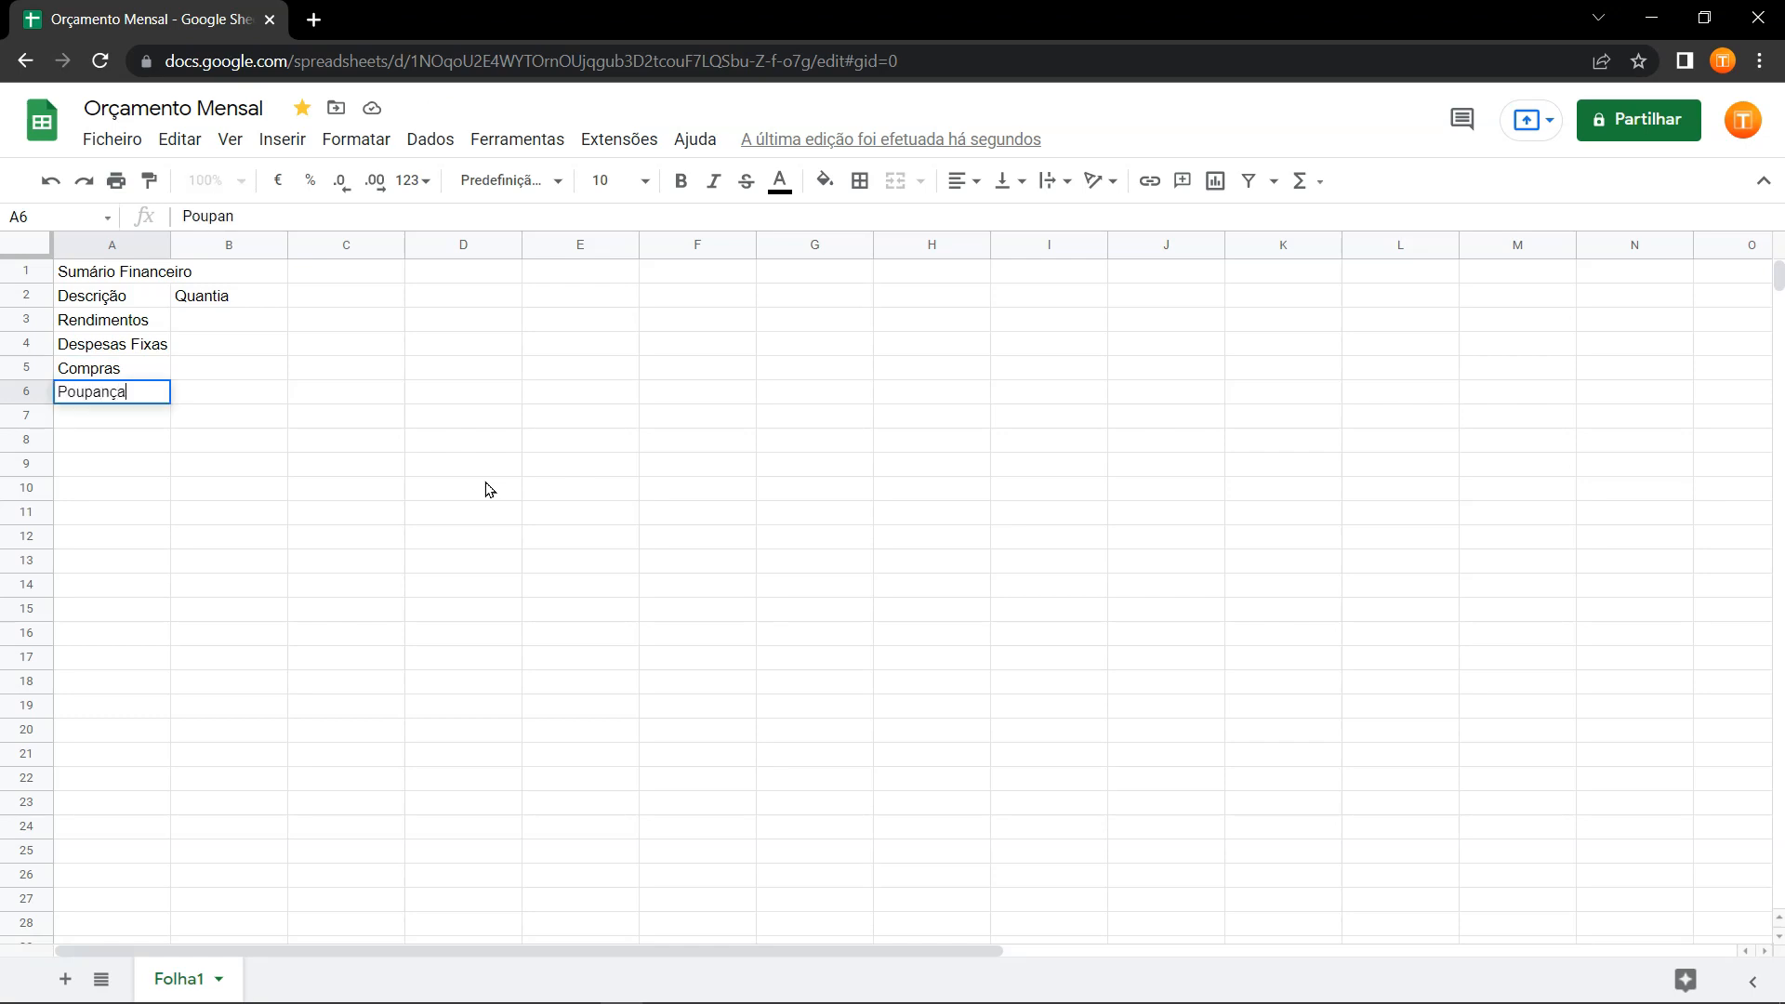
{"action": "left_click", "coordinate": [224, 395]}
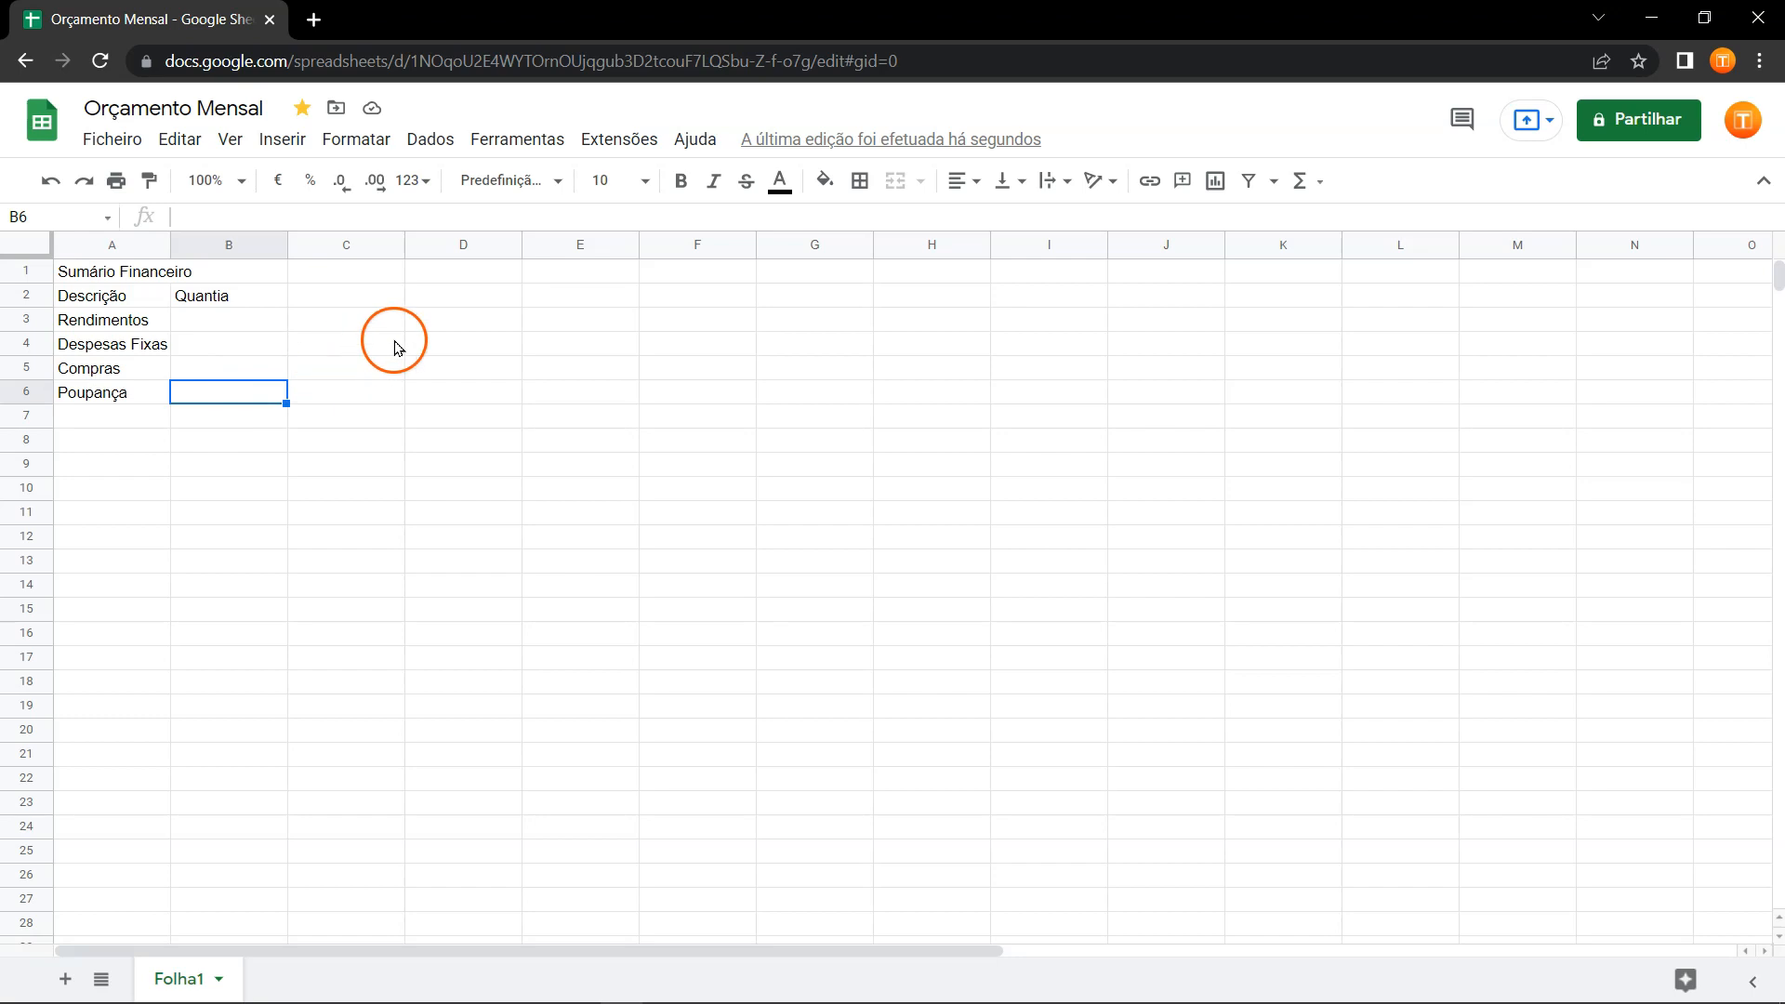
Start a second table with the title "Rendimentos" in E1 and headers linked by =A2 in E2 and =B2 in F2.
{"action": "left_click", "coordinate": [563, 273]}
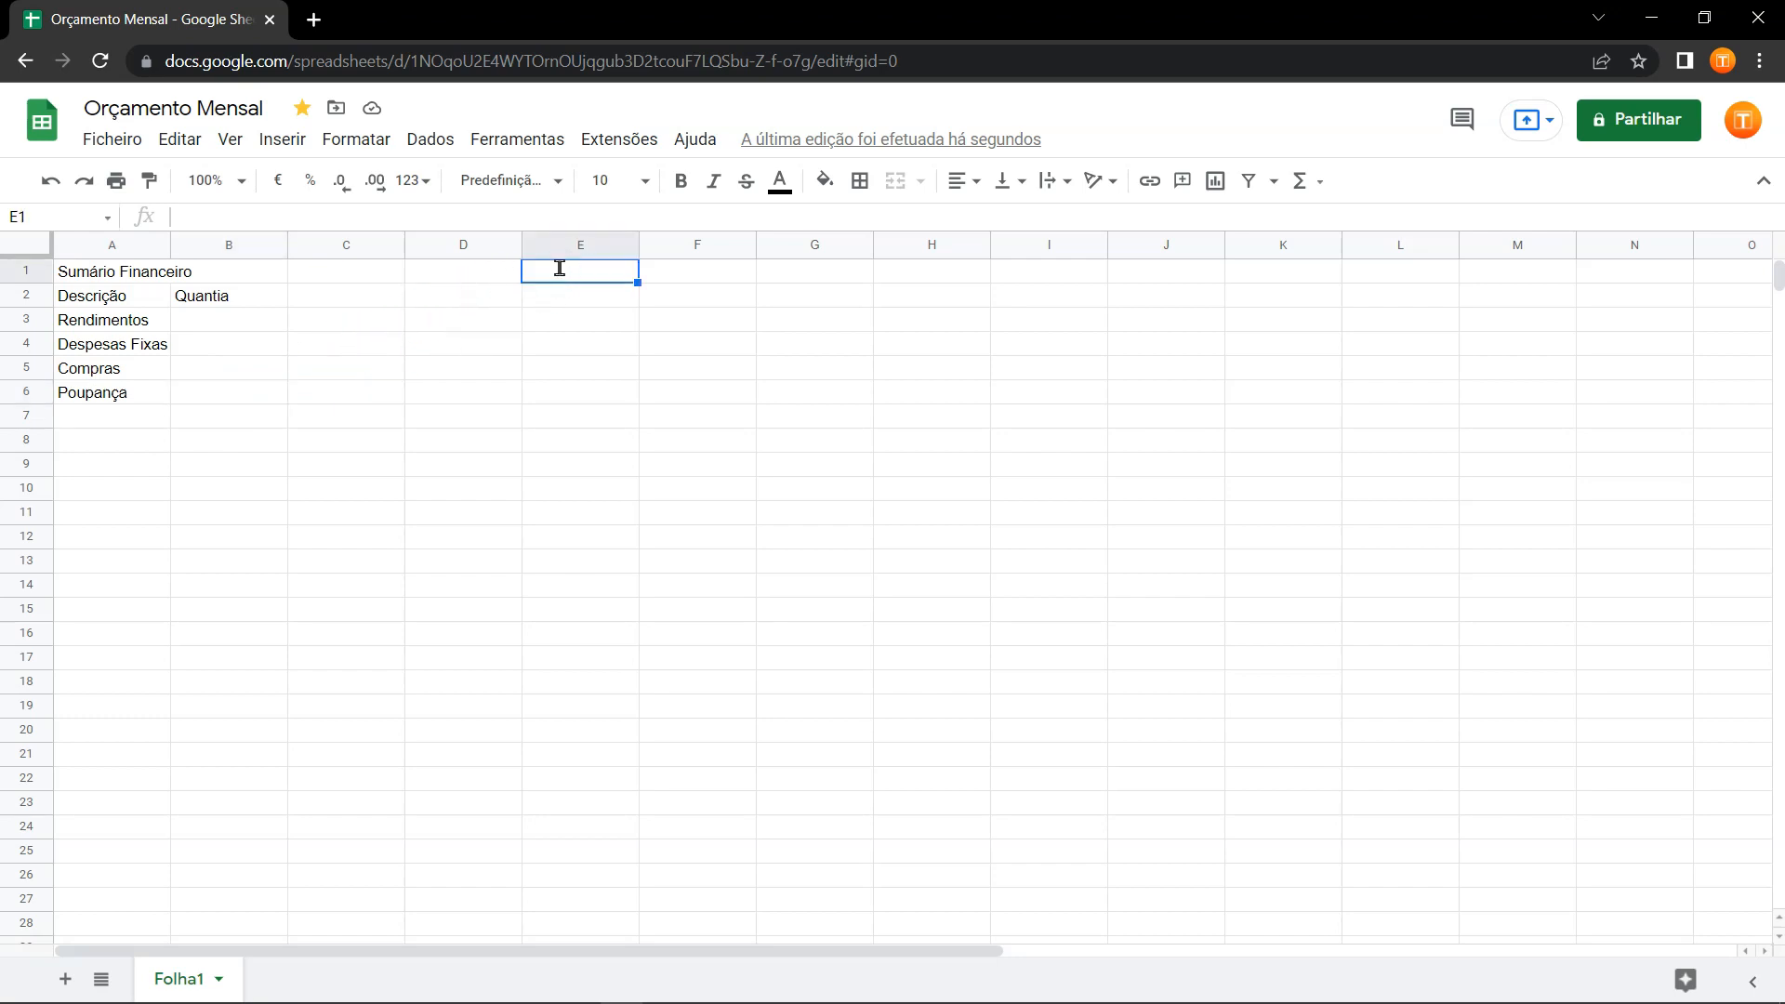
{"action": "type", "text": "Rendimentos"}
{"action": "key", "text": "Return"}
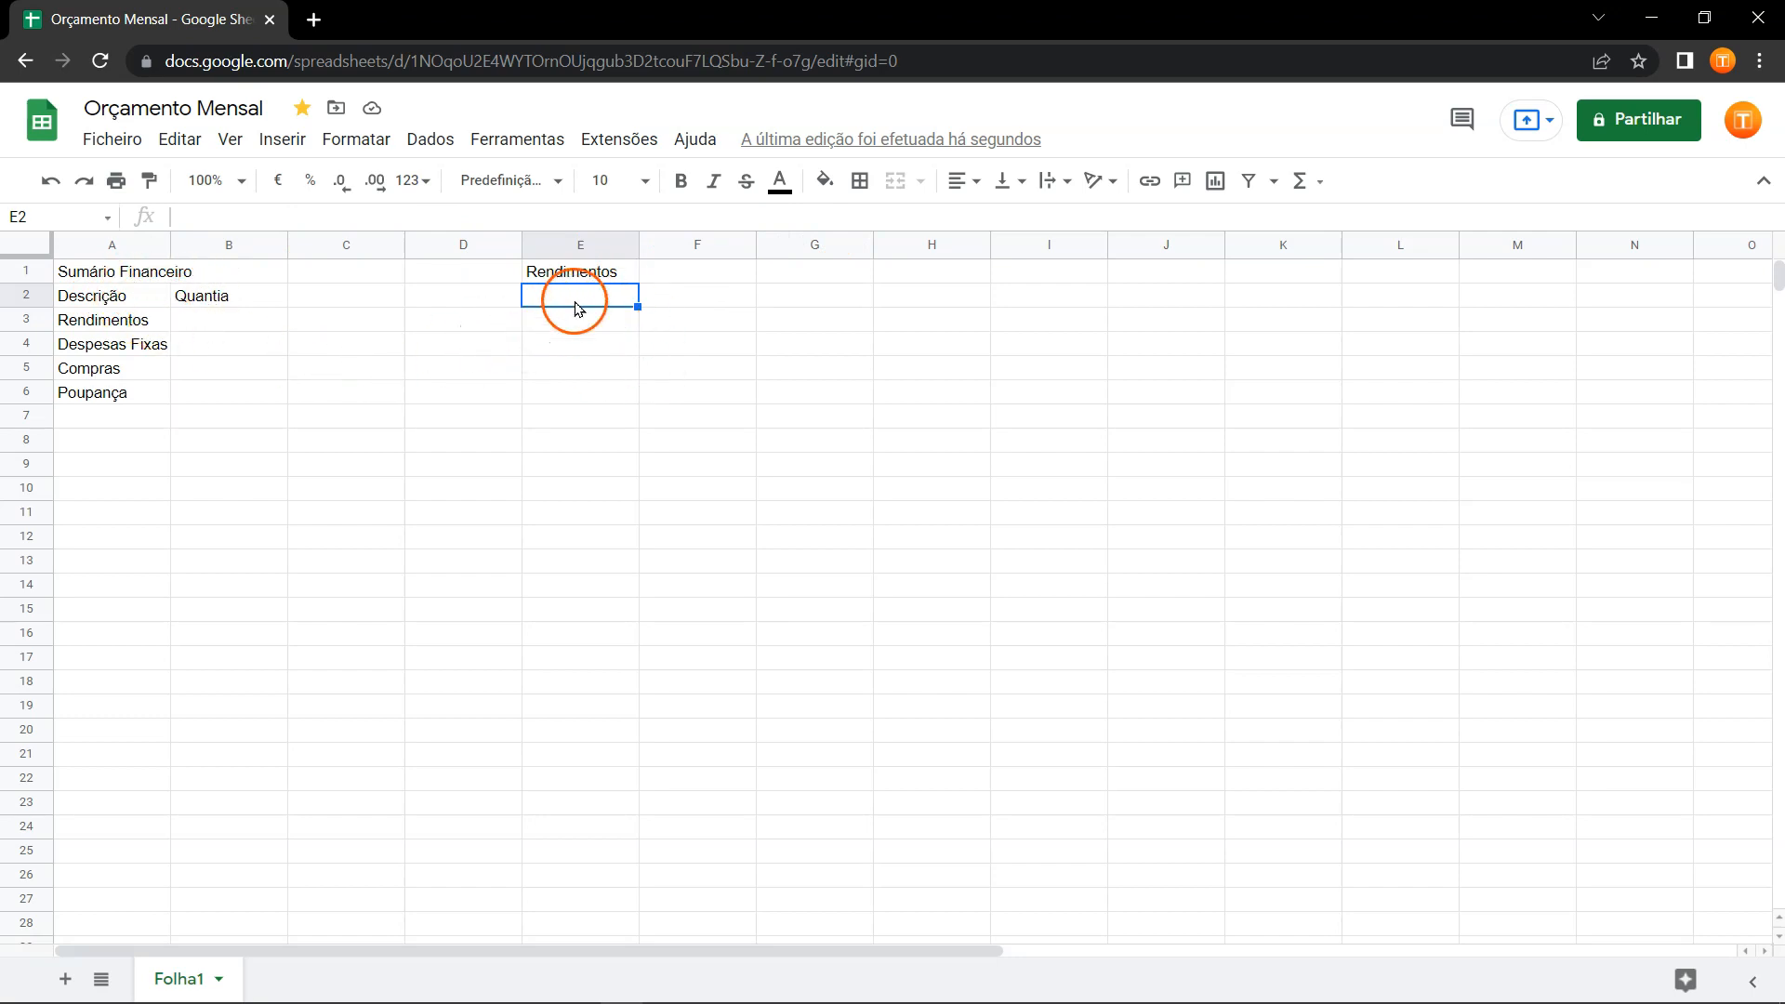
{"action": "type", "text": "="}
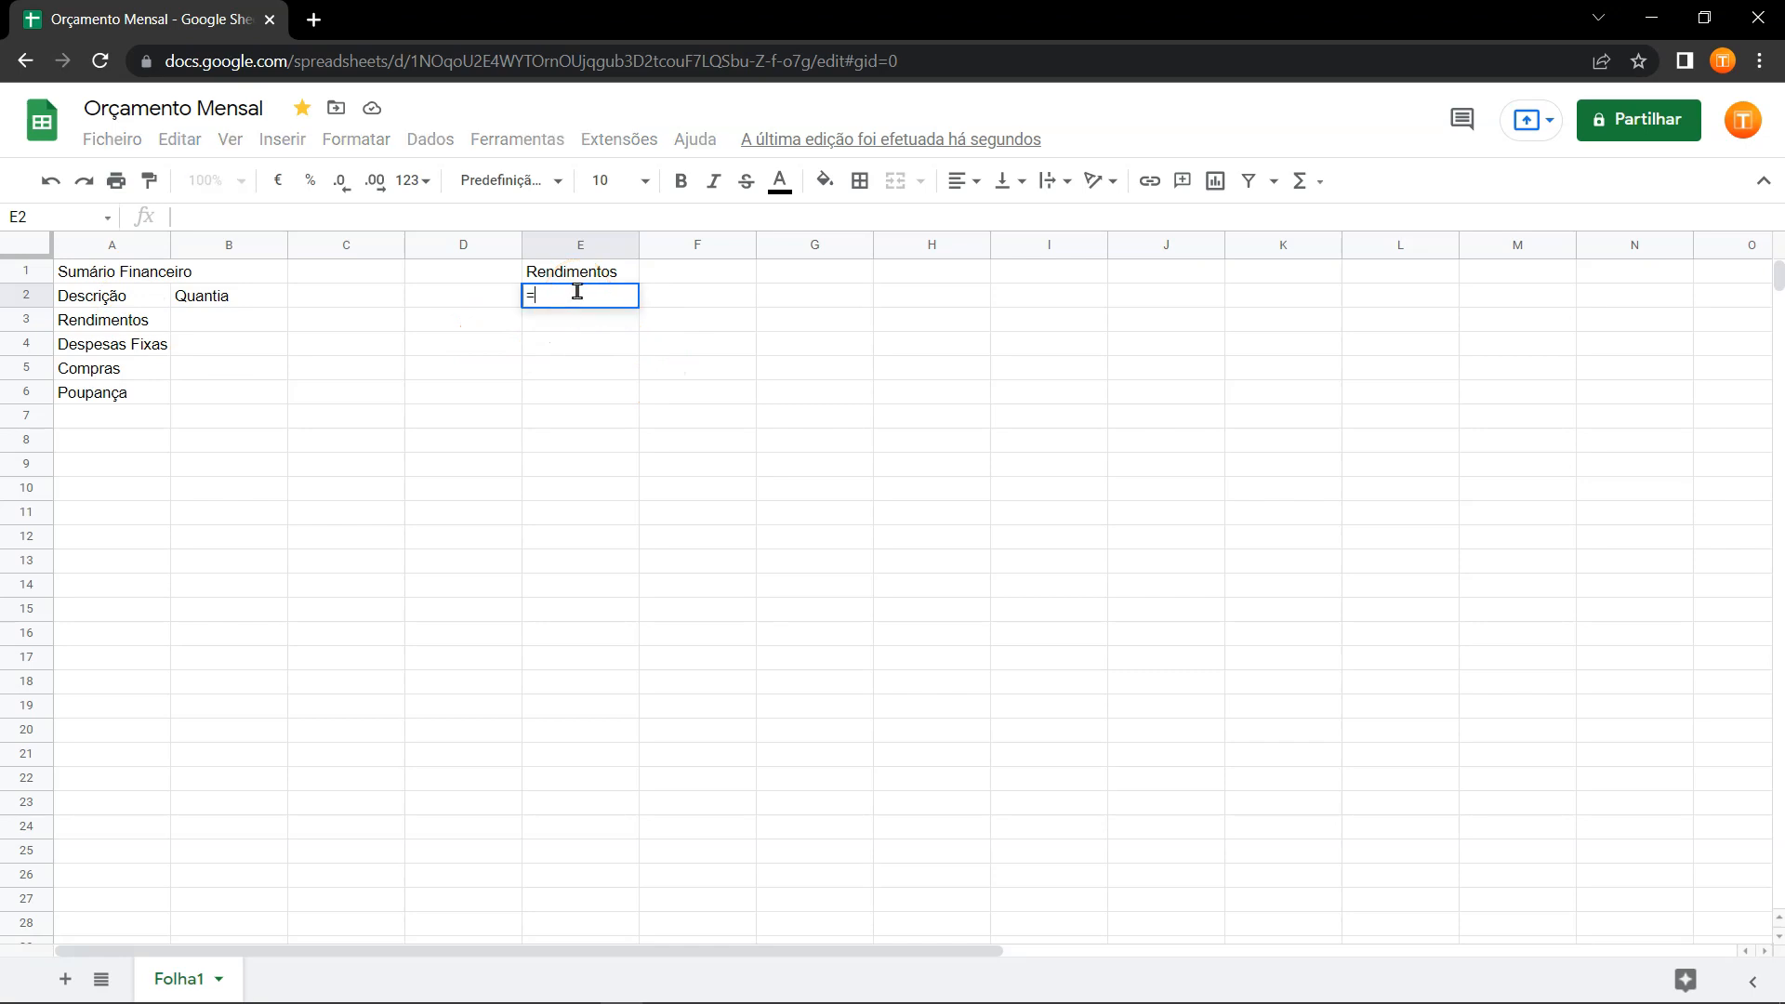
{"action": "left_click", "coordinate": [119, 298]}
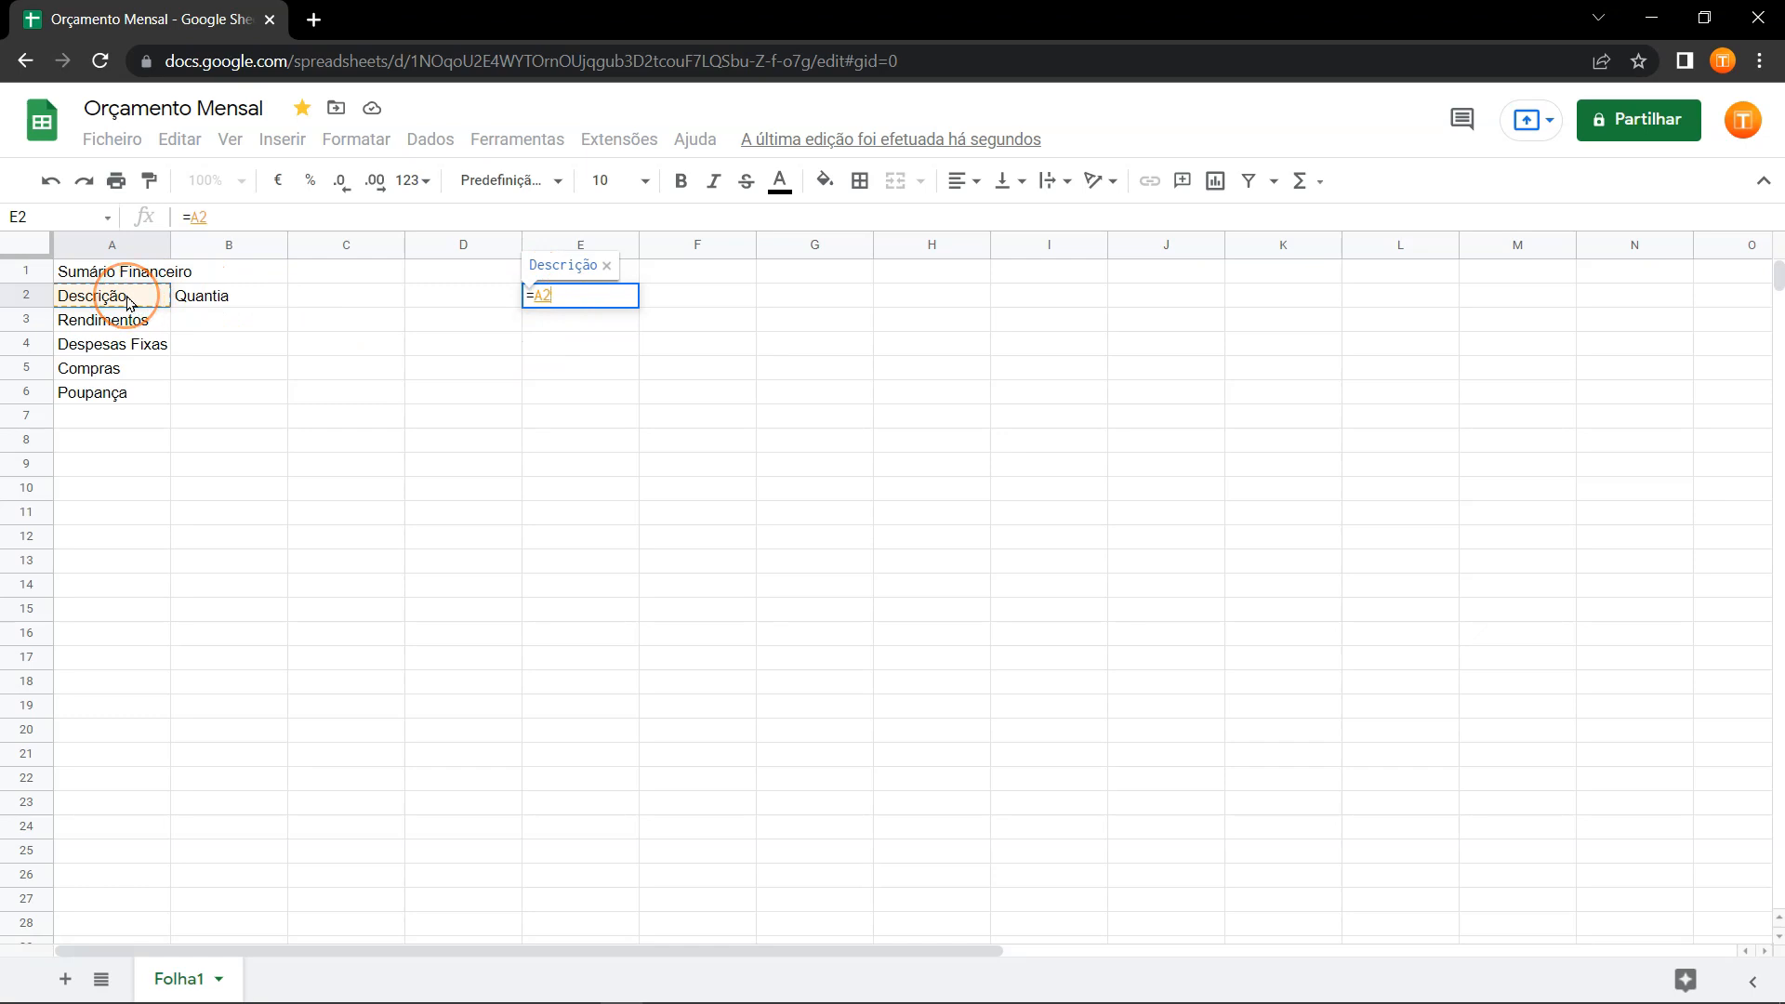
{"action": "key", "text": "Return"}
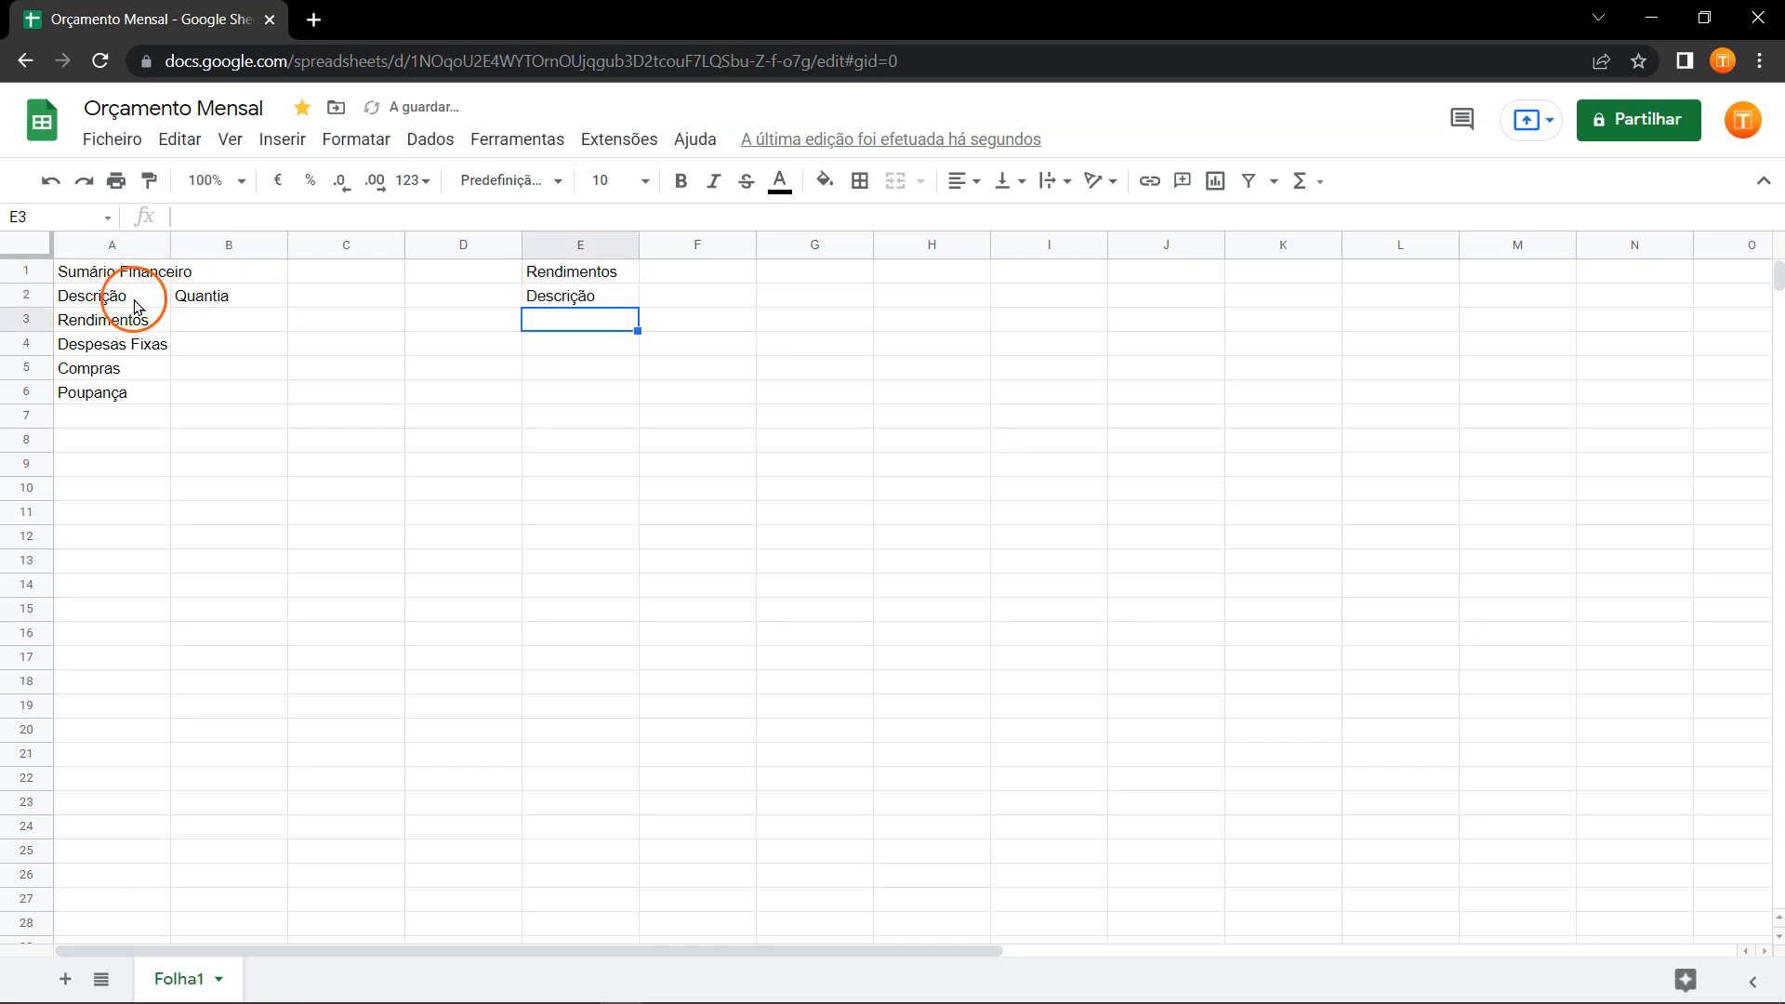
{"action": "left_click", "coordinate": [693, 300]}
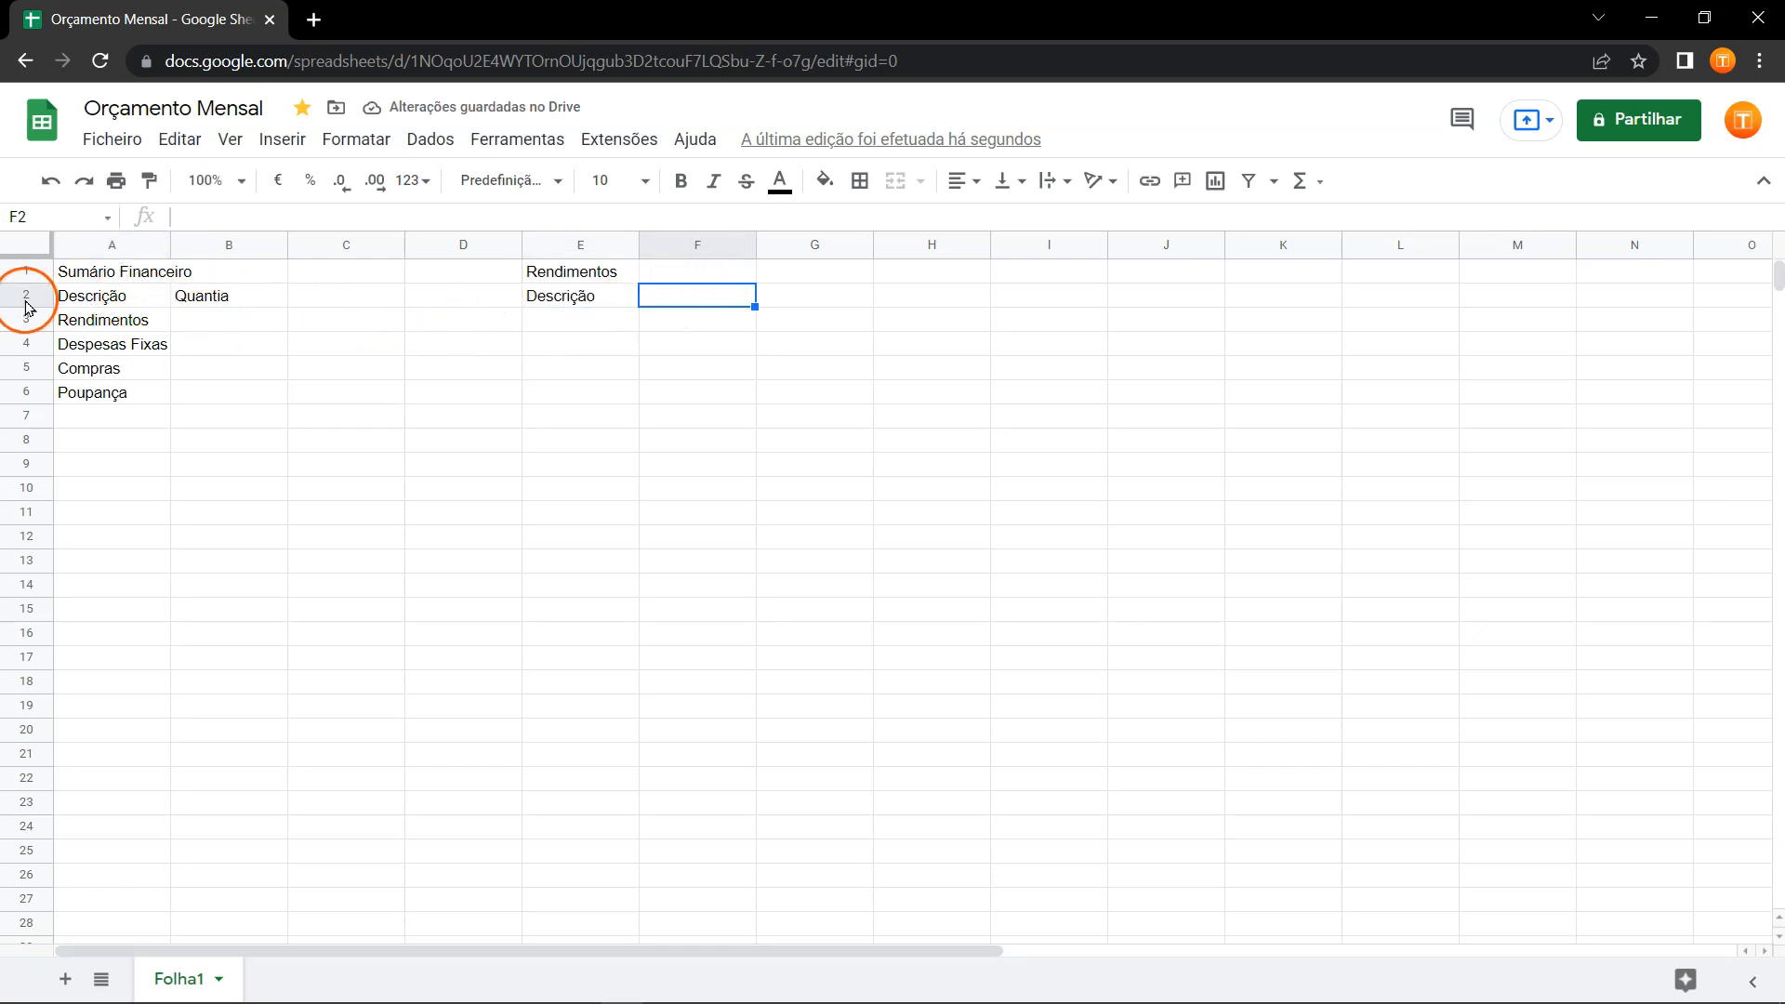
{"action": "type", "text": "="}
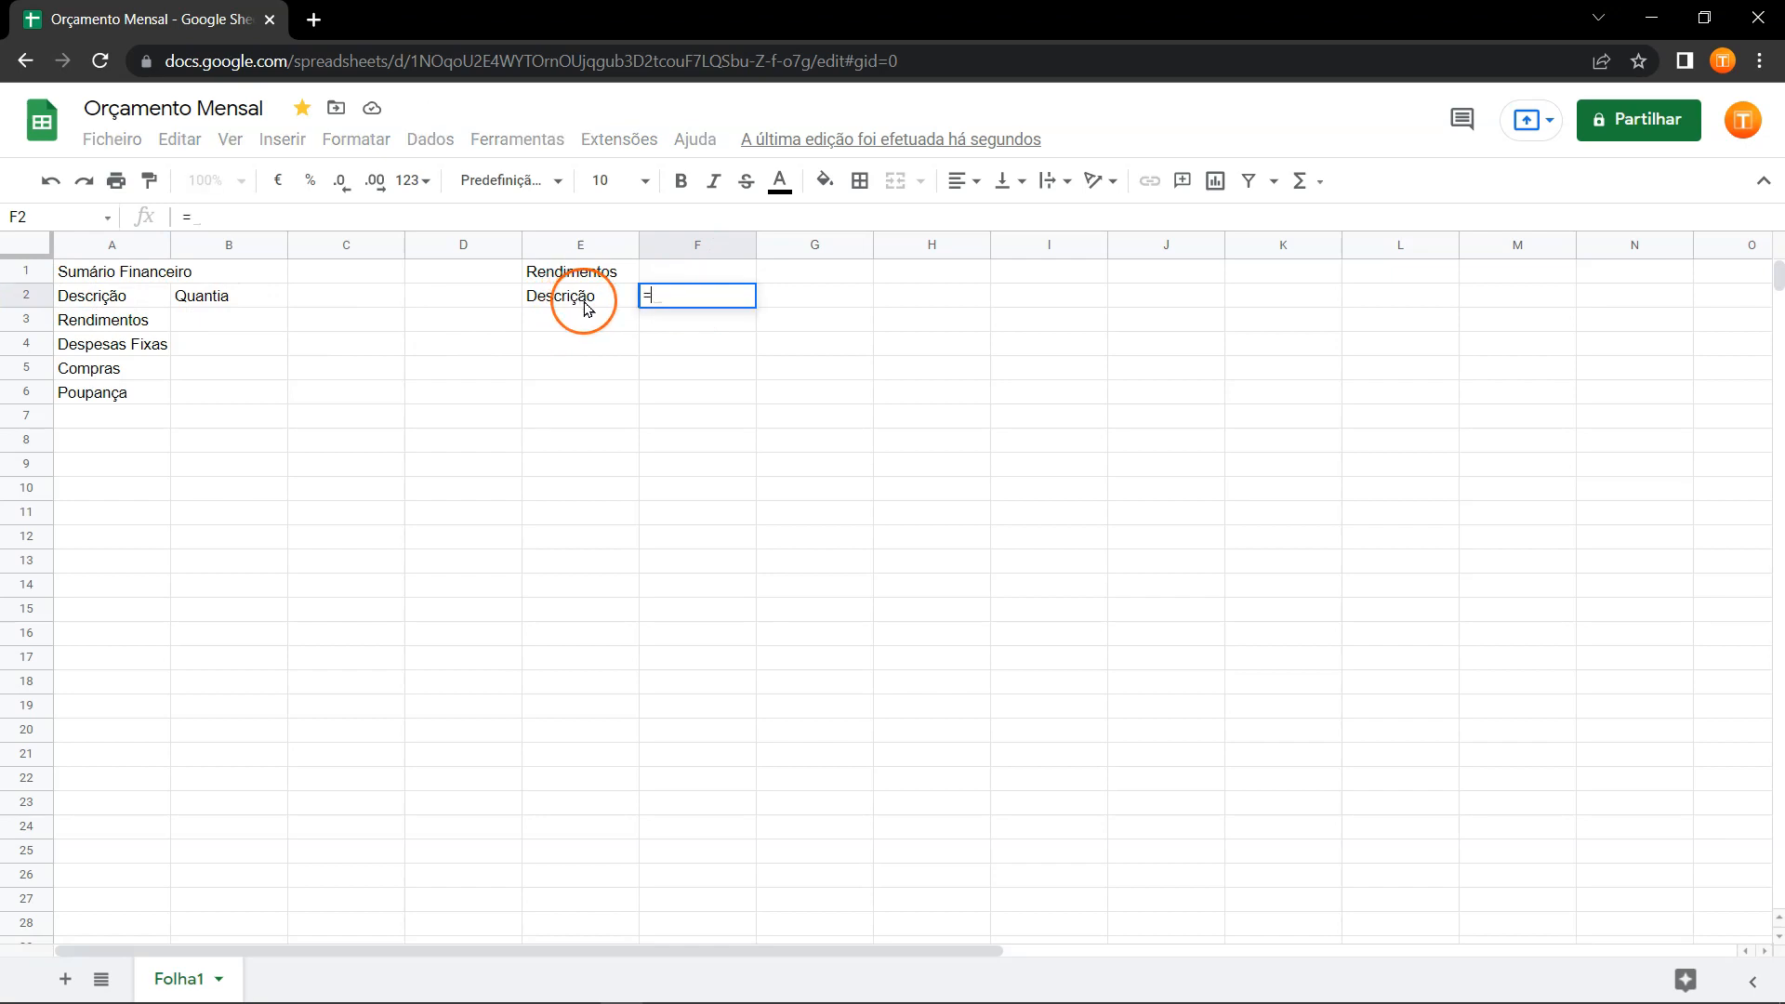
{"action": "left_click", "coordinate": [228, 300]}
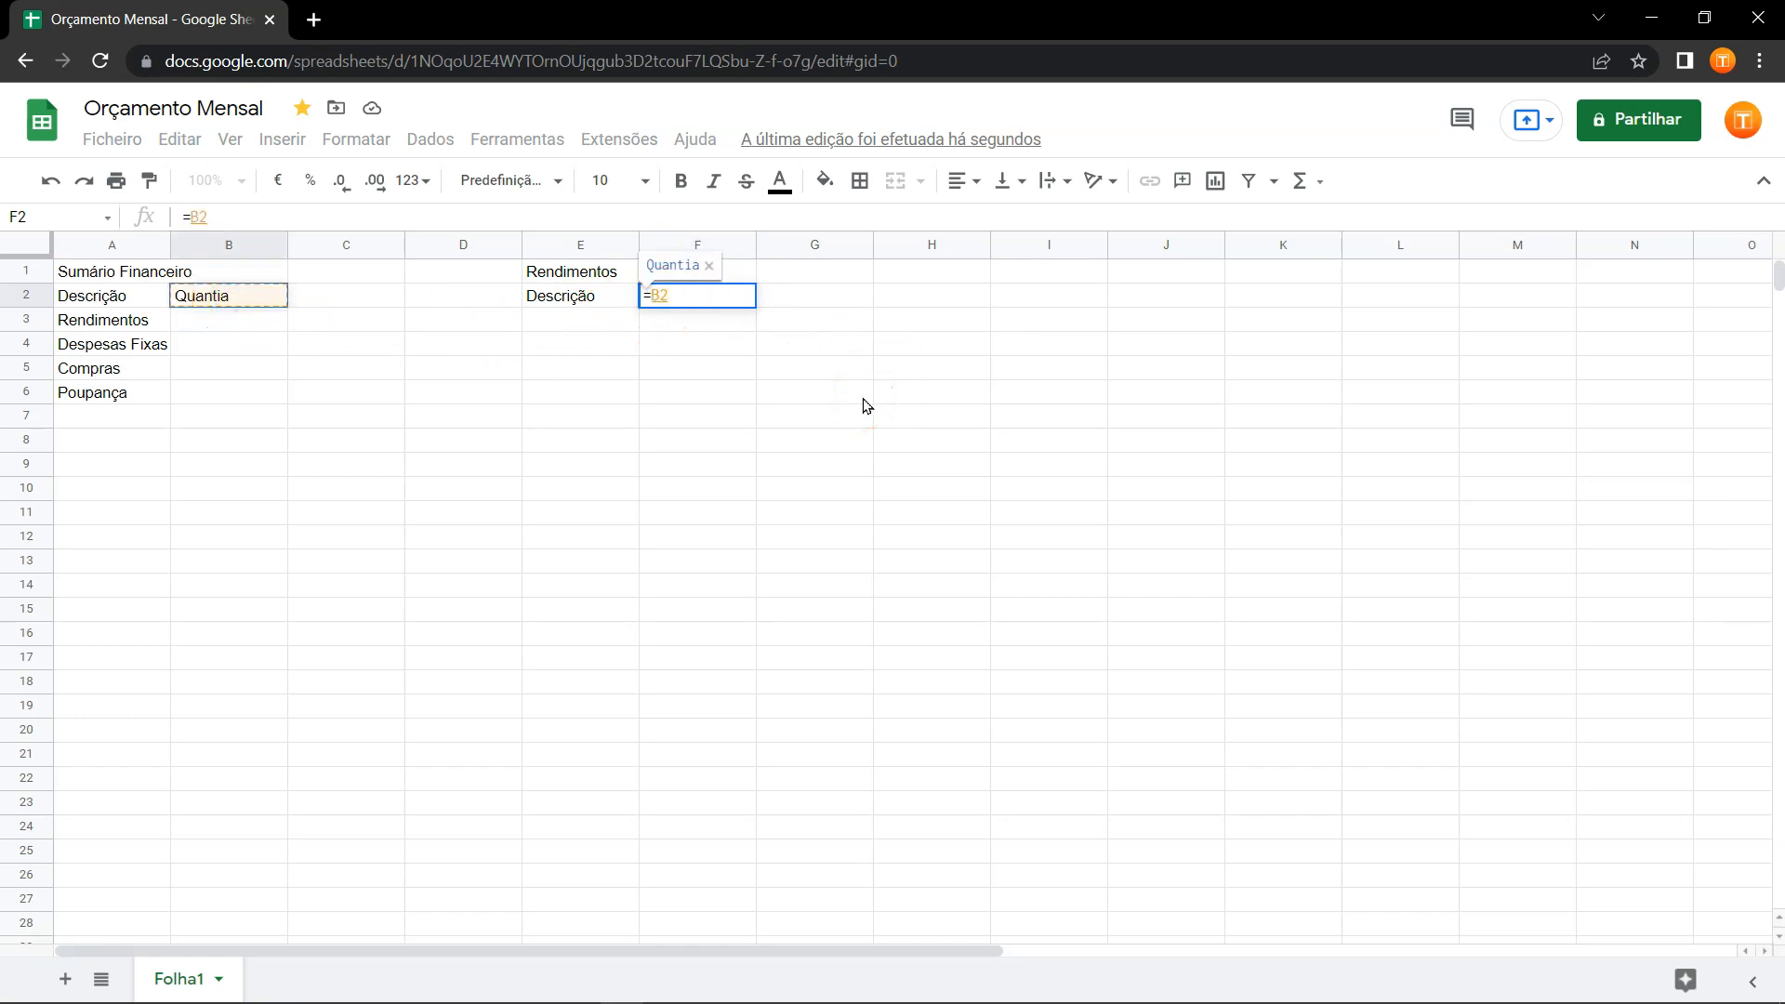
{"action": "key", "text": "Return"}
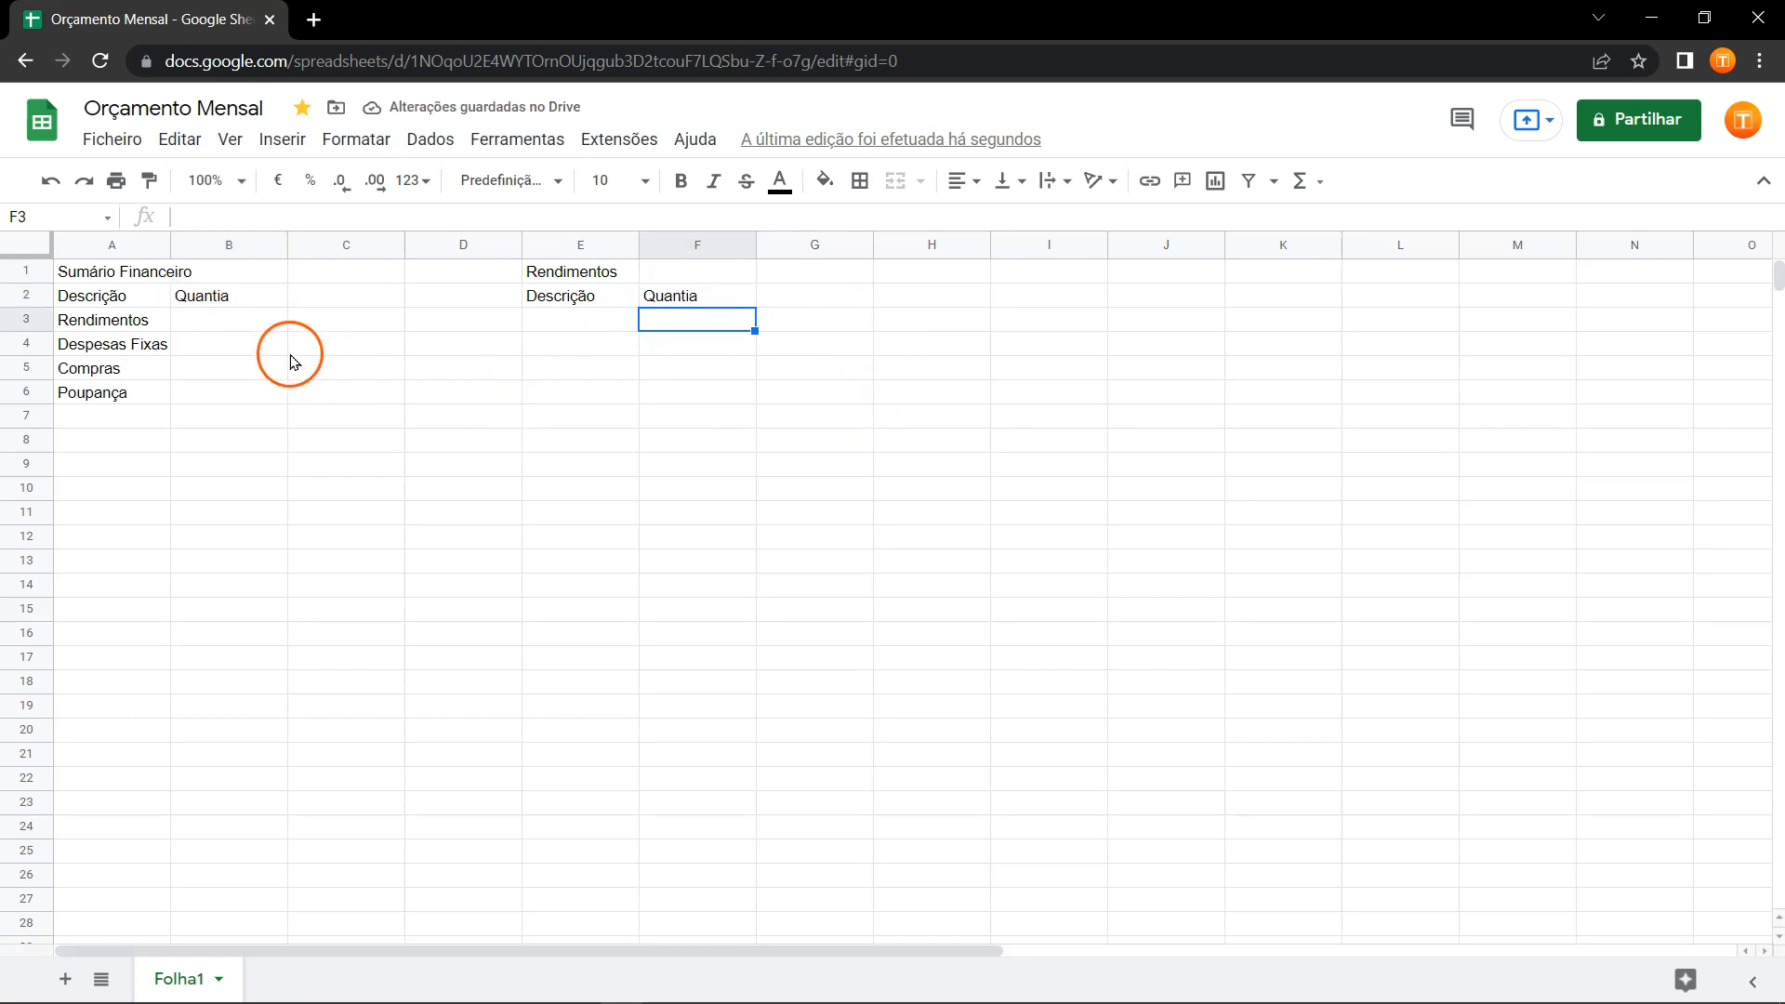
Test the linked header by changing A2 to "Descritivo", and undo the change.
{"action": "left_click", "coordinate": [139, 297]}
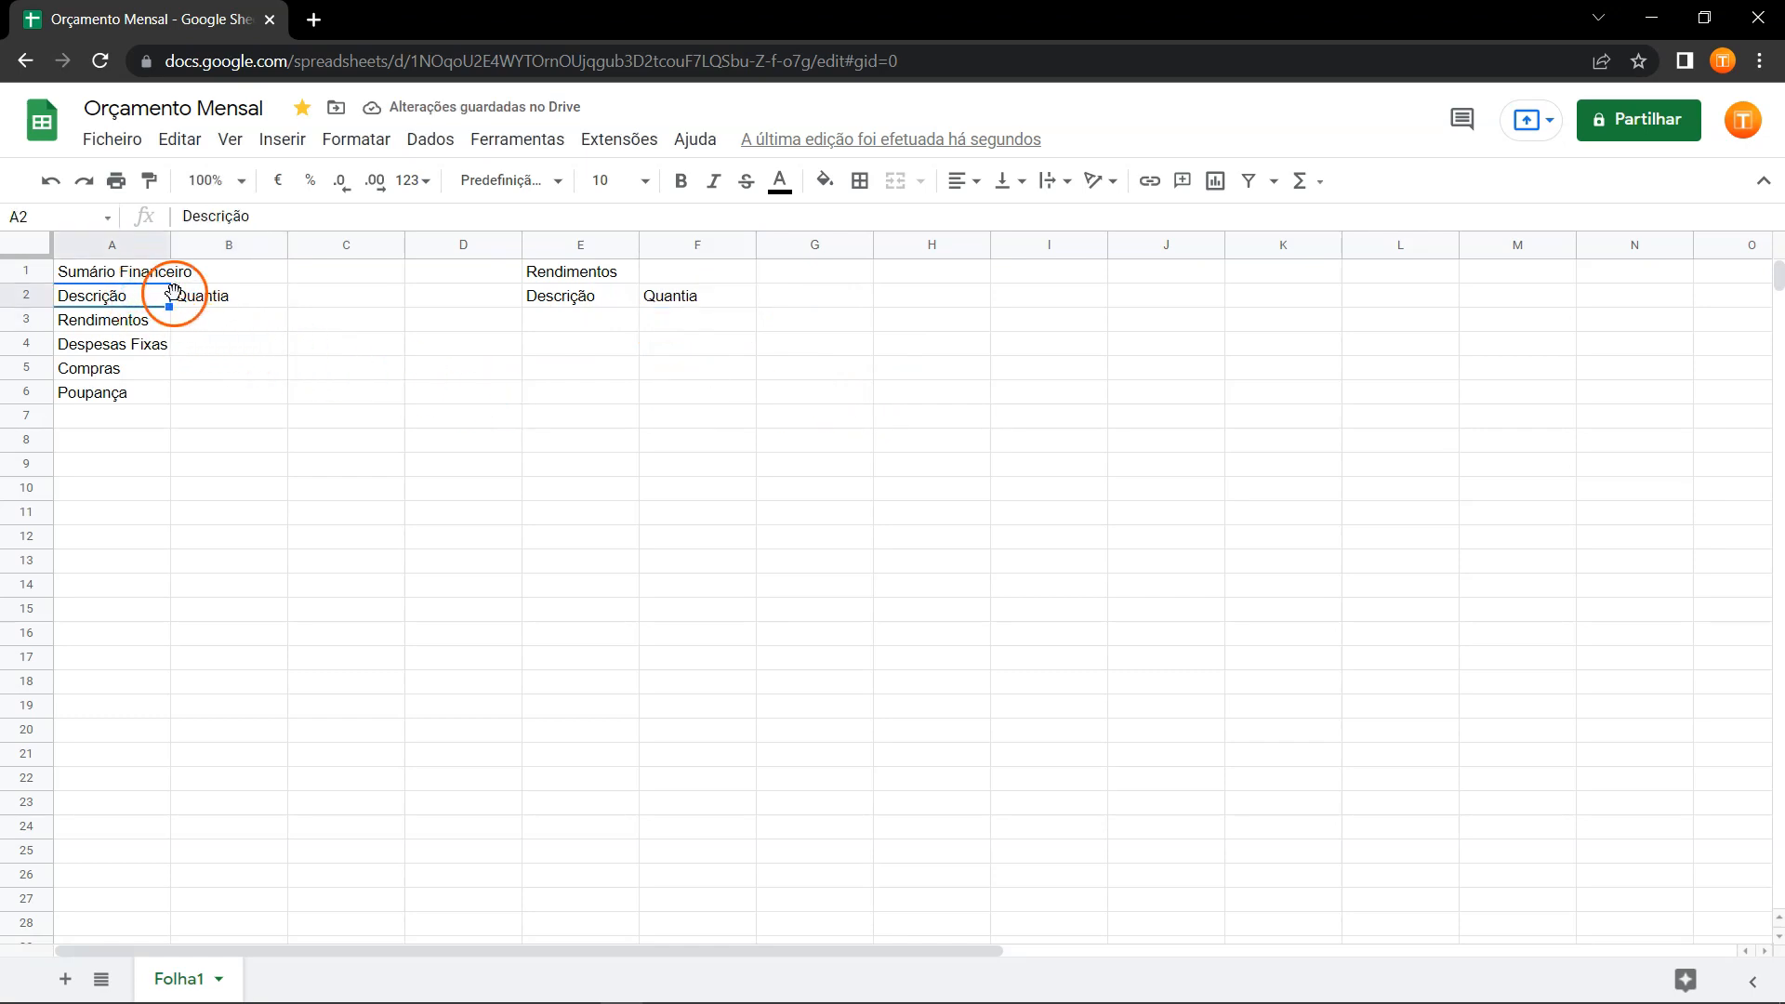
{"action": "double_click", "coordinate": [221, 215]}
{"action": "type", "text": "Desc"}
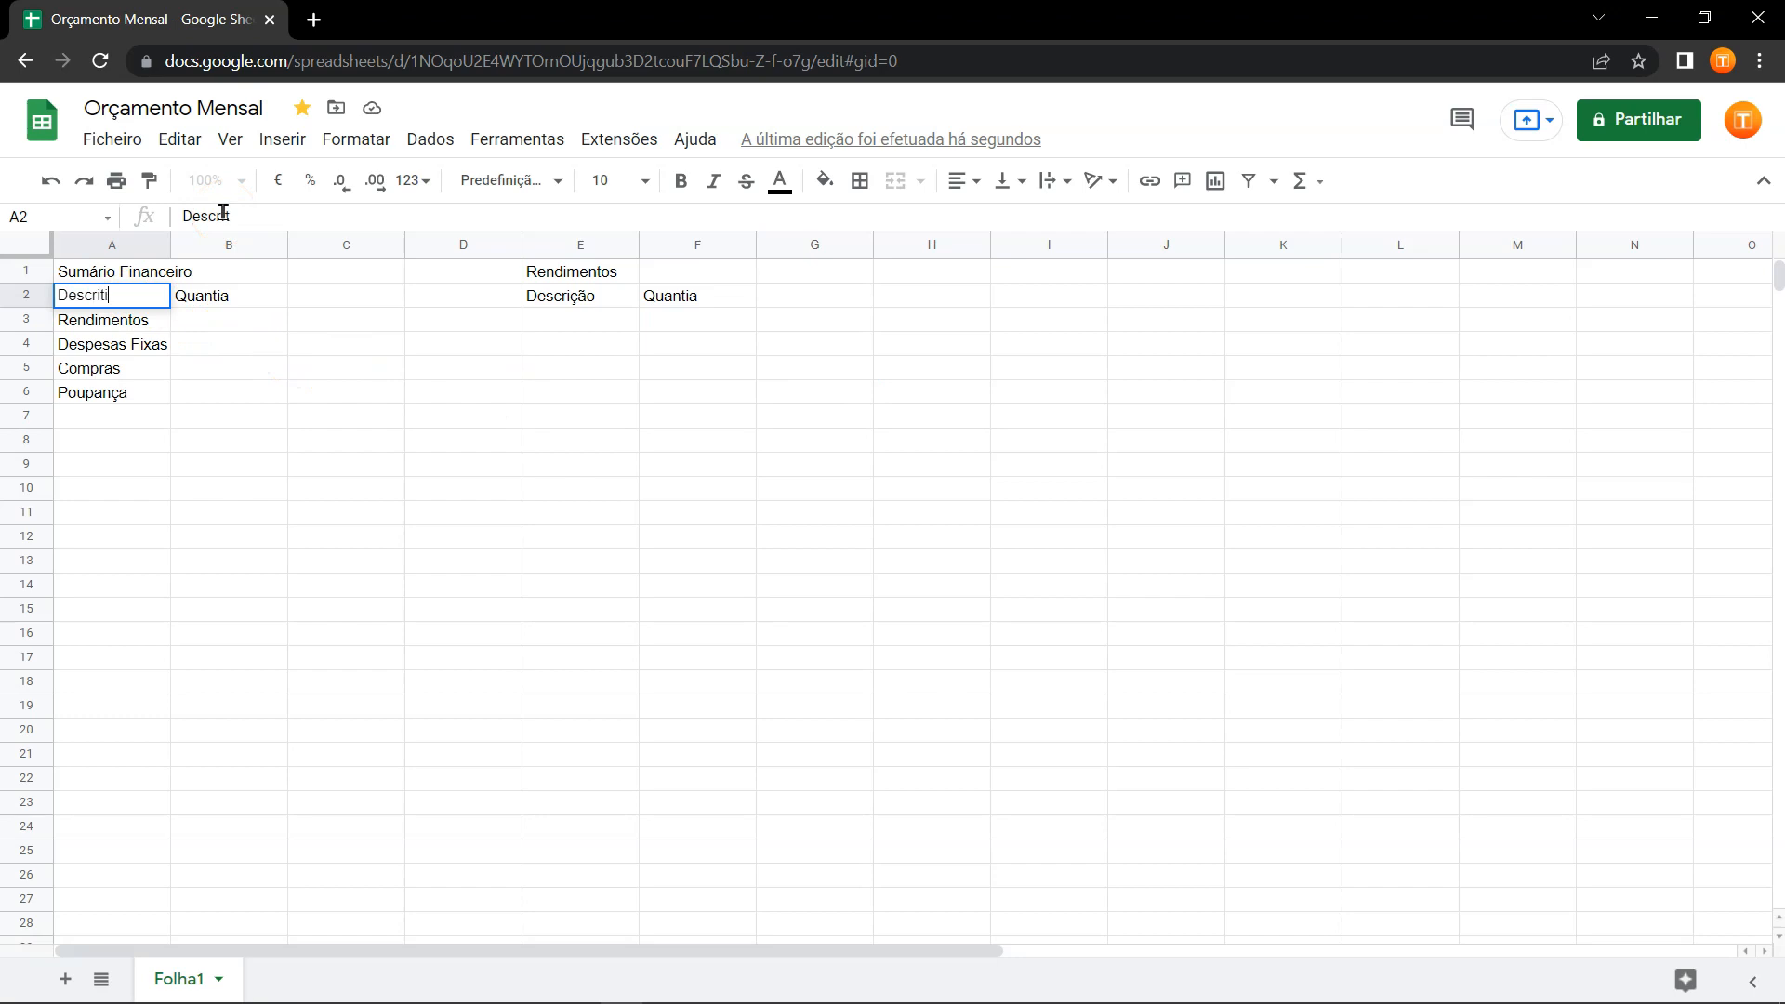
{"action": "key", "text": "Return"}
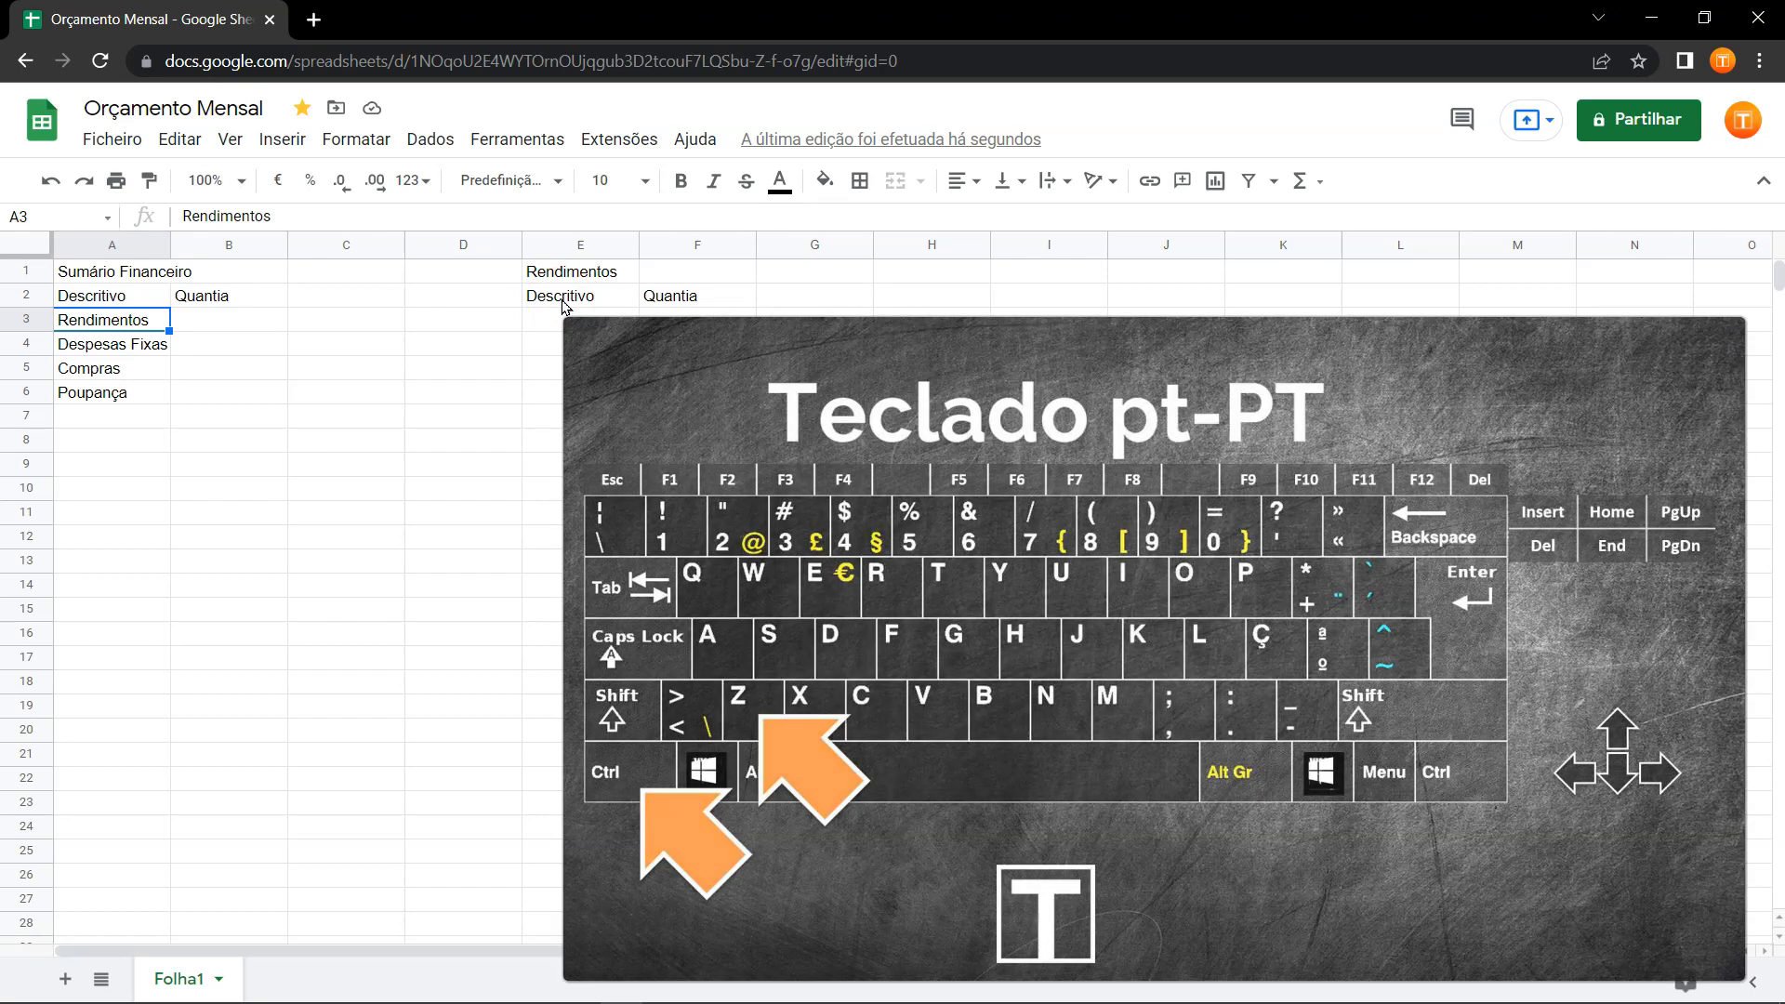
{"action": "key", "text": "ctrl+z"}
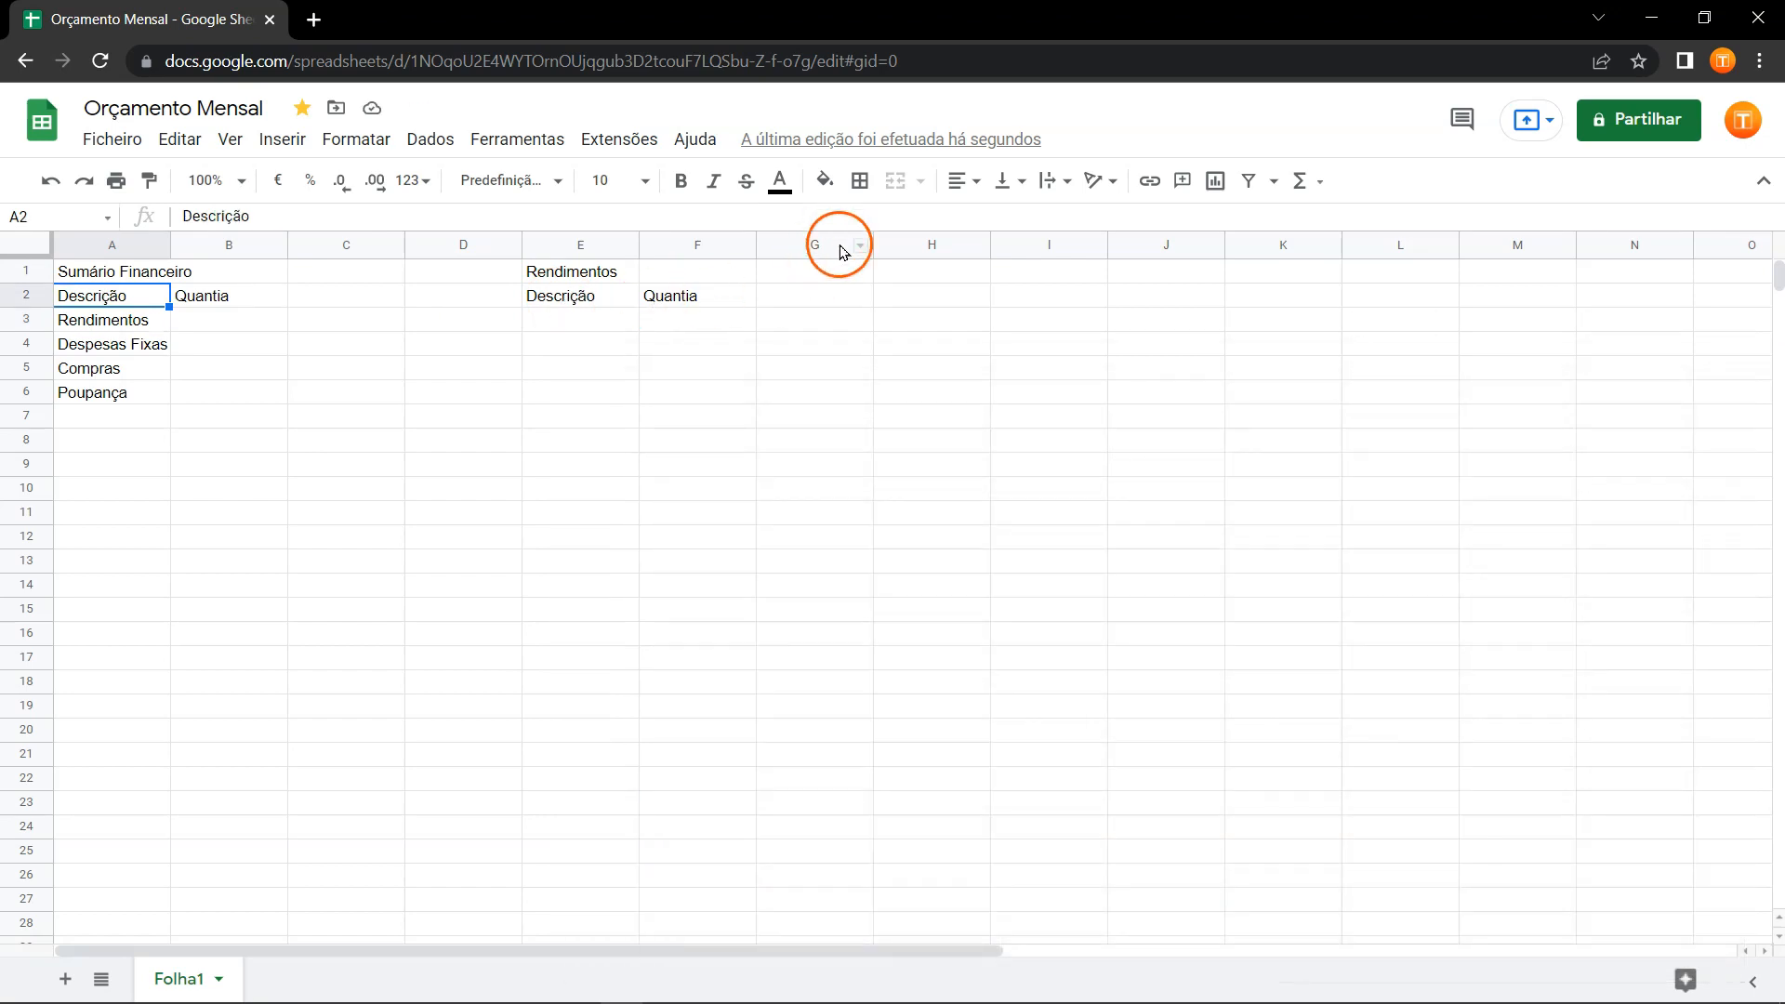
Start a third table with the title "Despesas Fixas" in I1 and headers linked to E2 in I2 and F2 in J2.
{"action": "left_click", "coordinate": [1057, 272]}
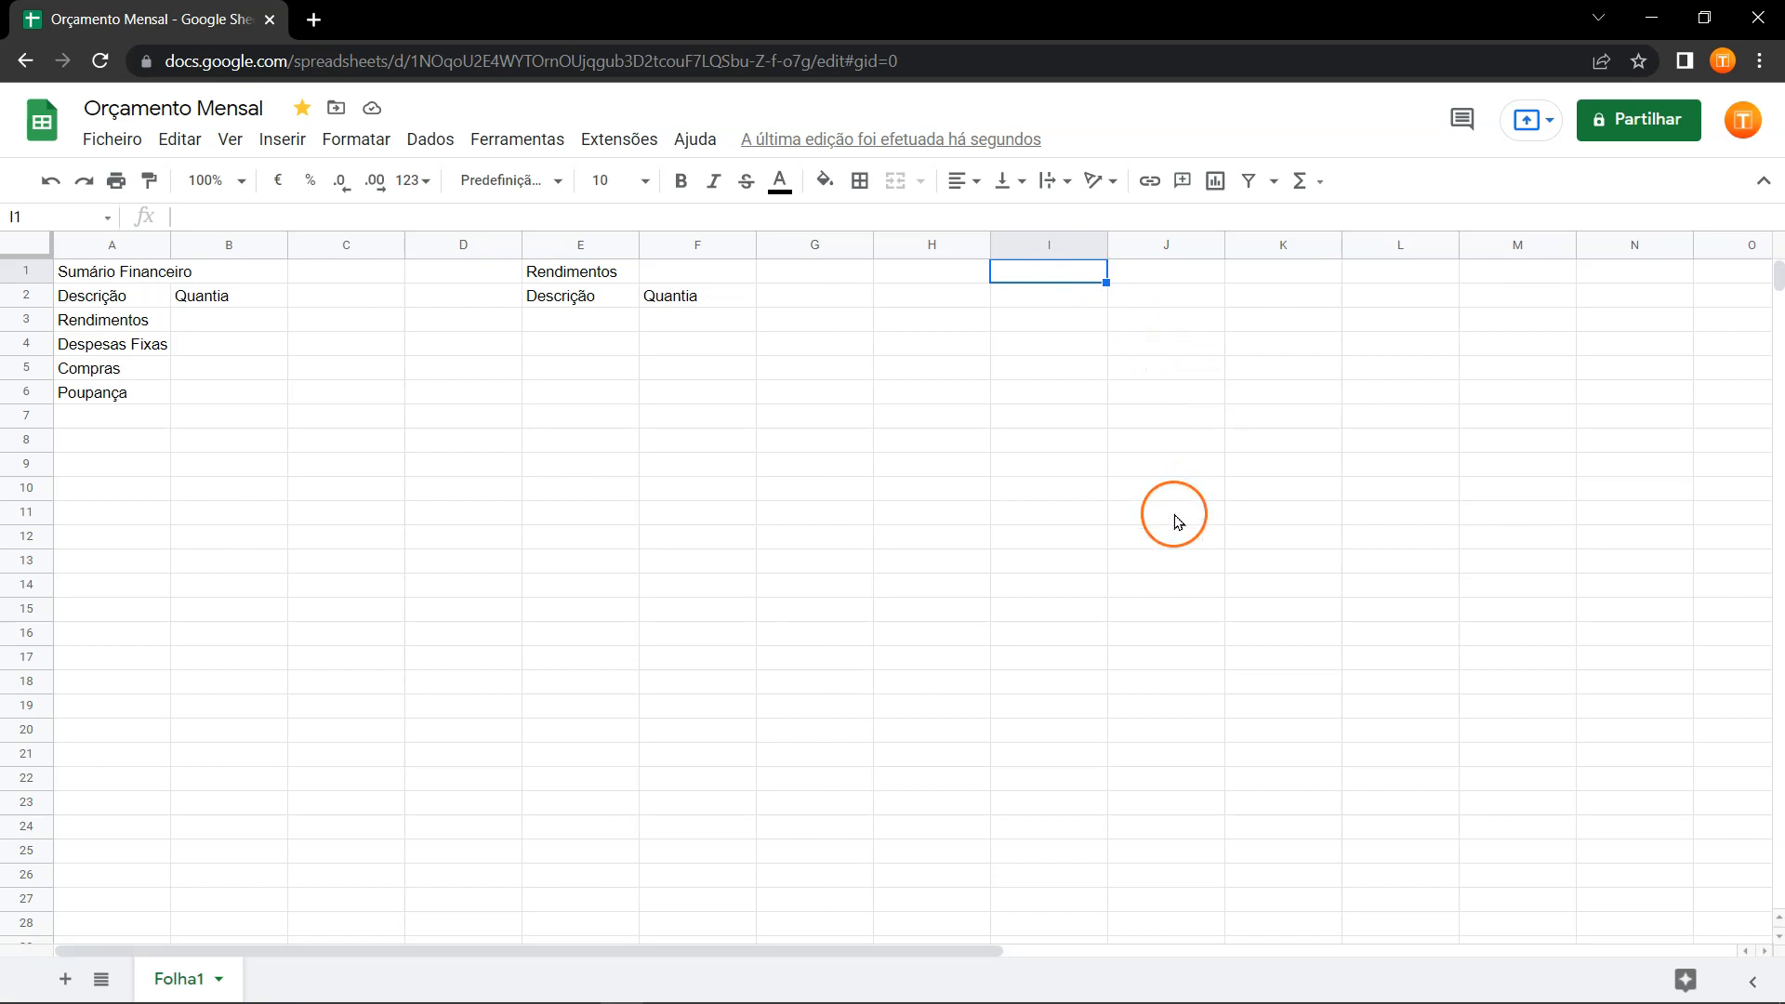
{"action": "type", "text": "Despesas Fixas"}
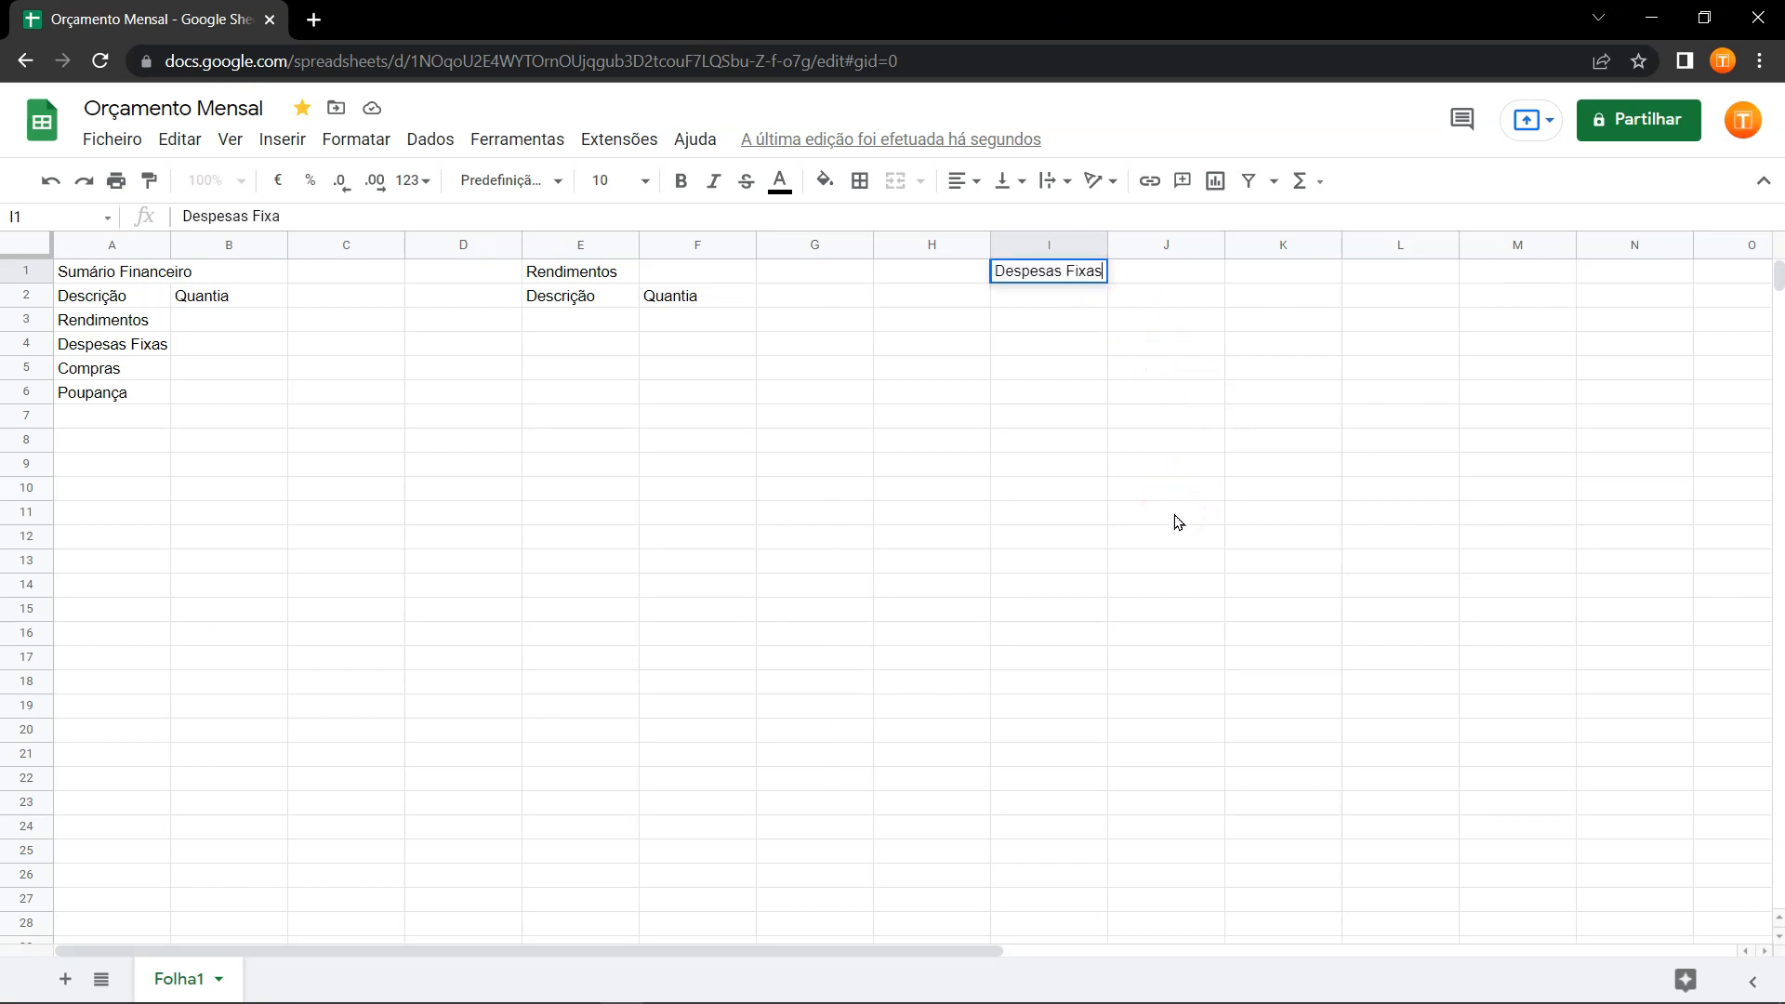
{"action": "key", "text": "Return"}
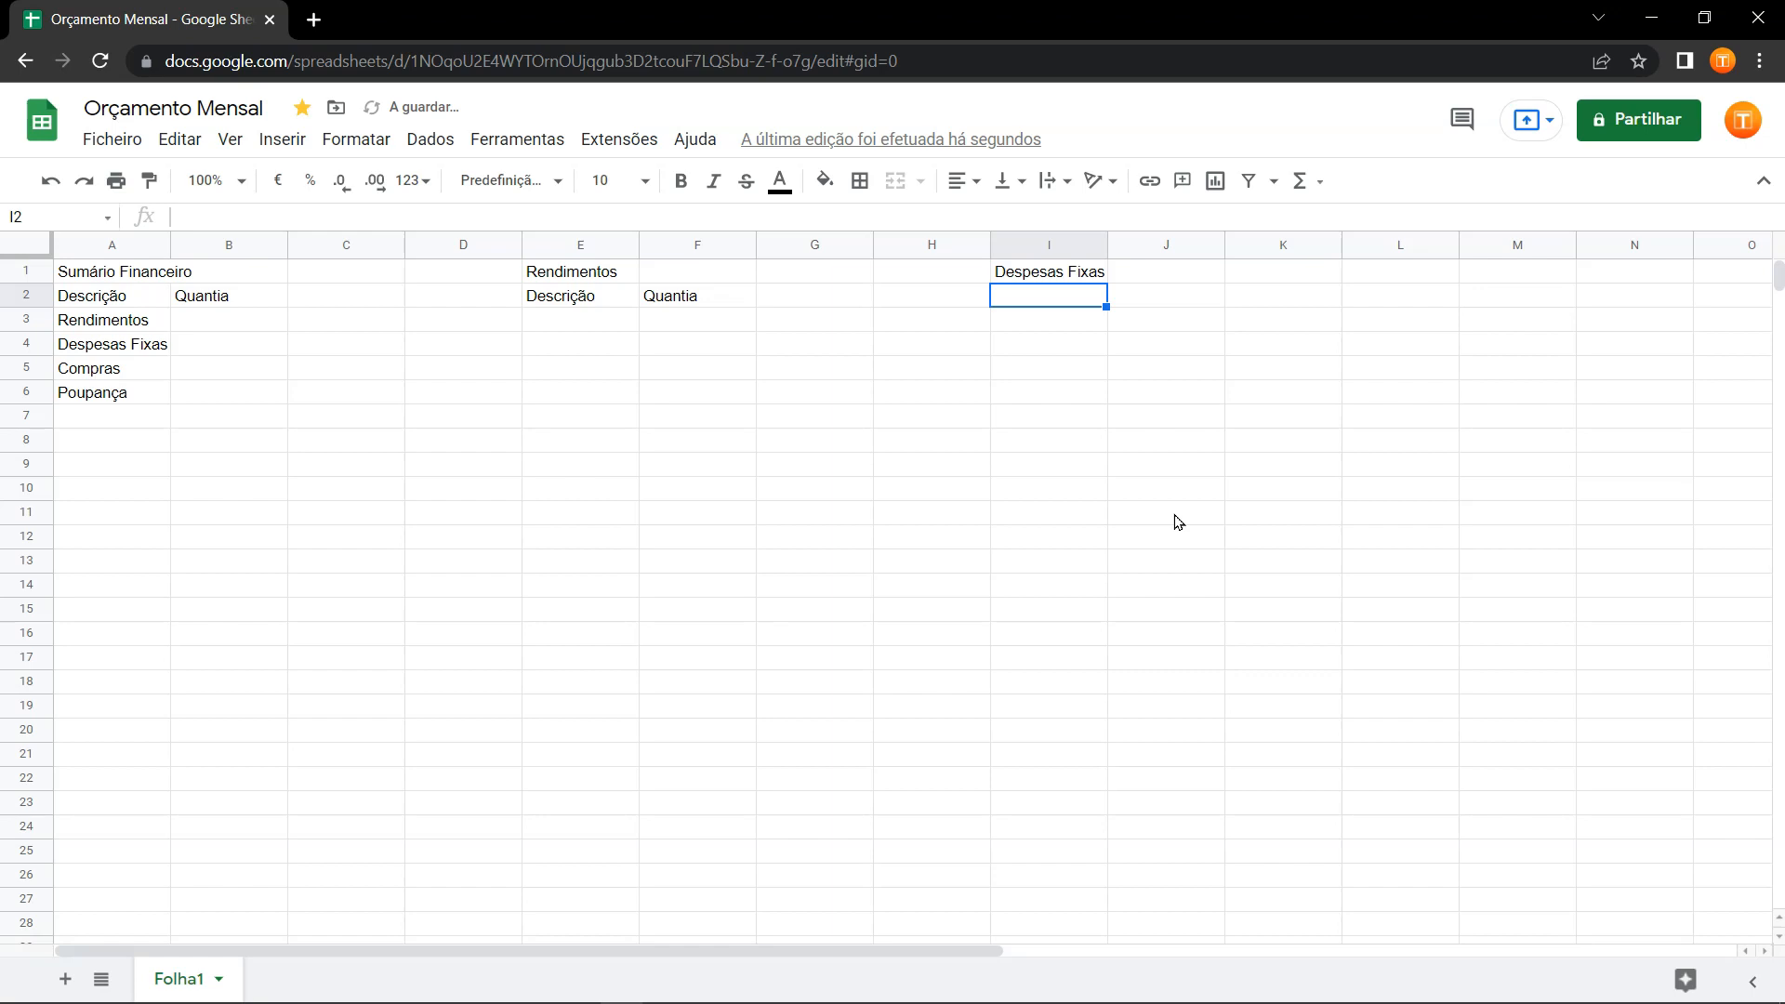
{"action": "type", "text": "="}
{"action": "left_click", "coordinate": [620, 307]}
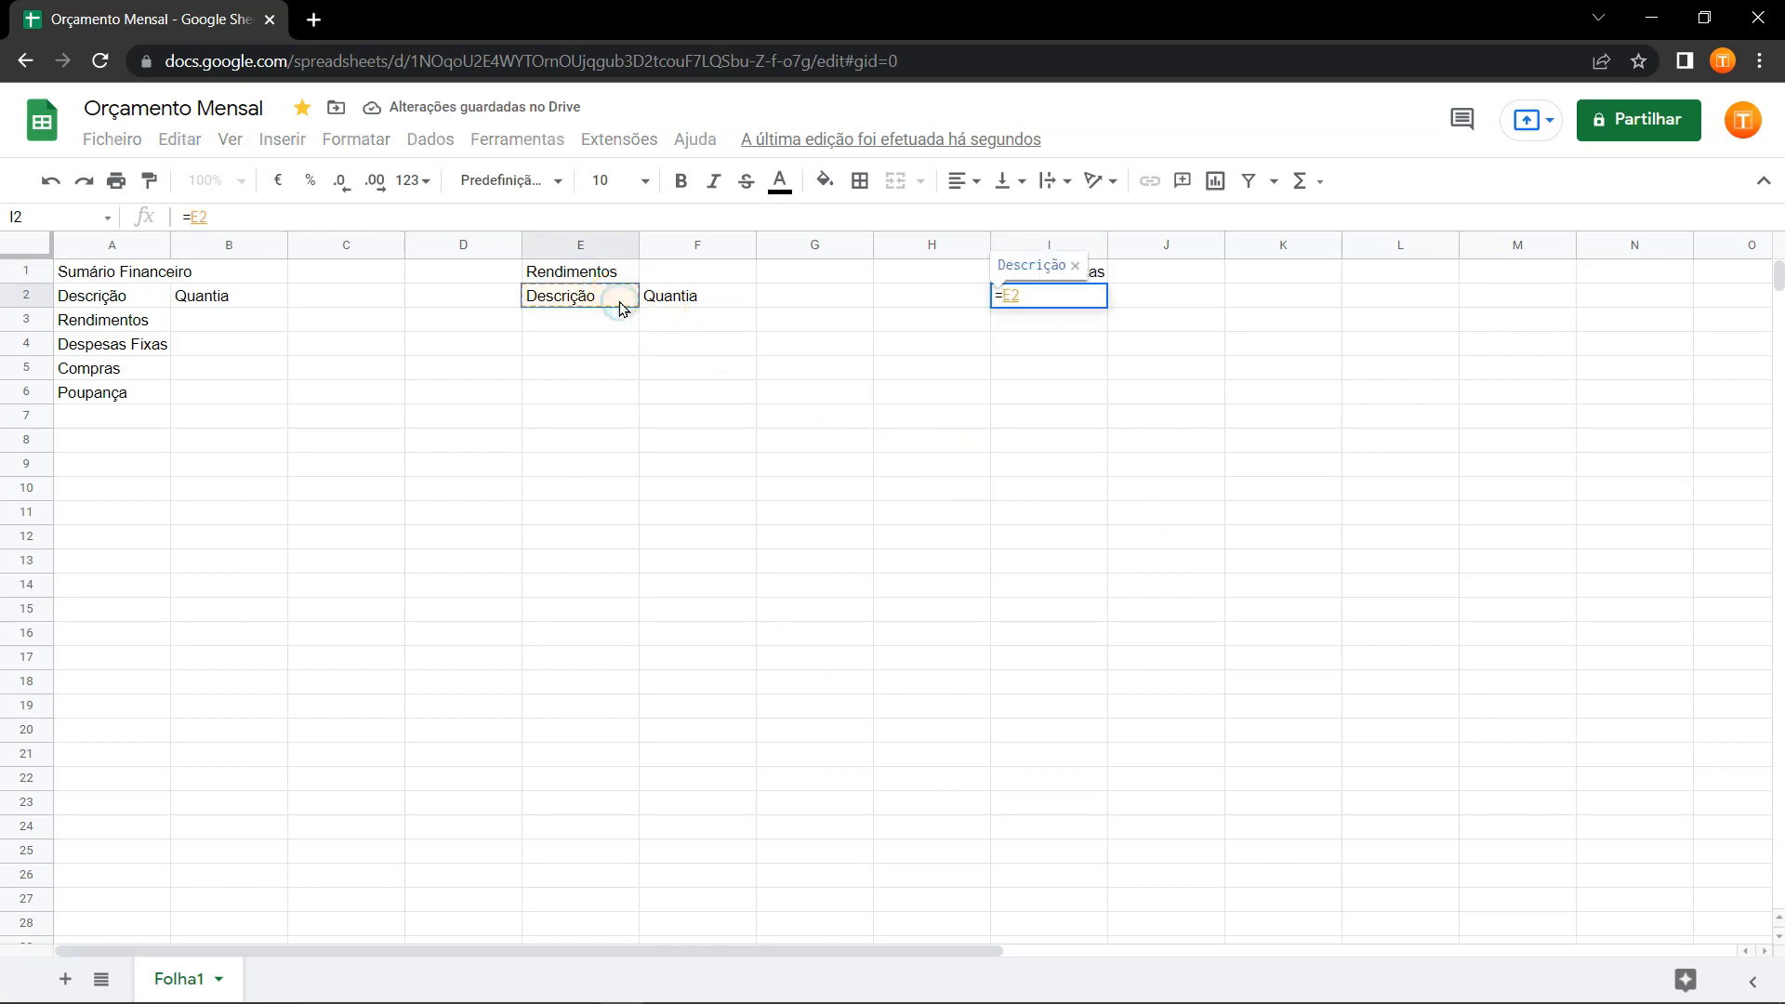
{"action": "key", "text": "Tab"}
{"action": "type", "text": "="}
{"action": "left_click", "coordinate": [689, 300]}
{"action": "key", "text": "Return"}
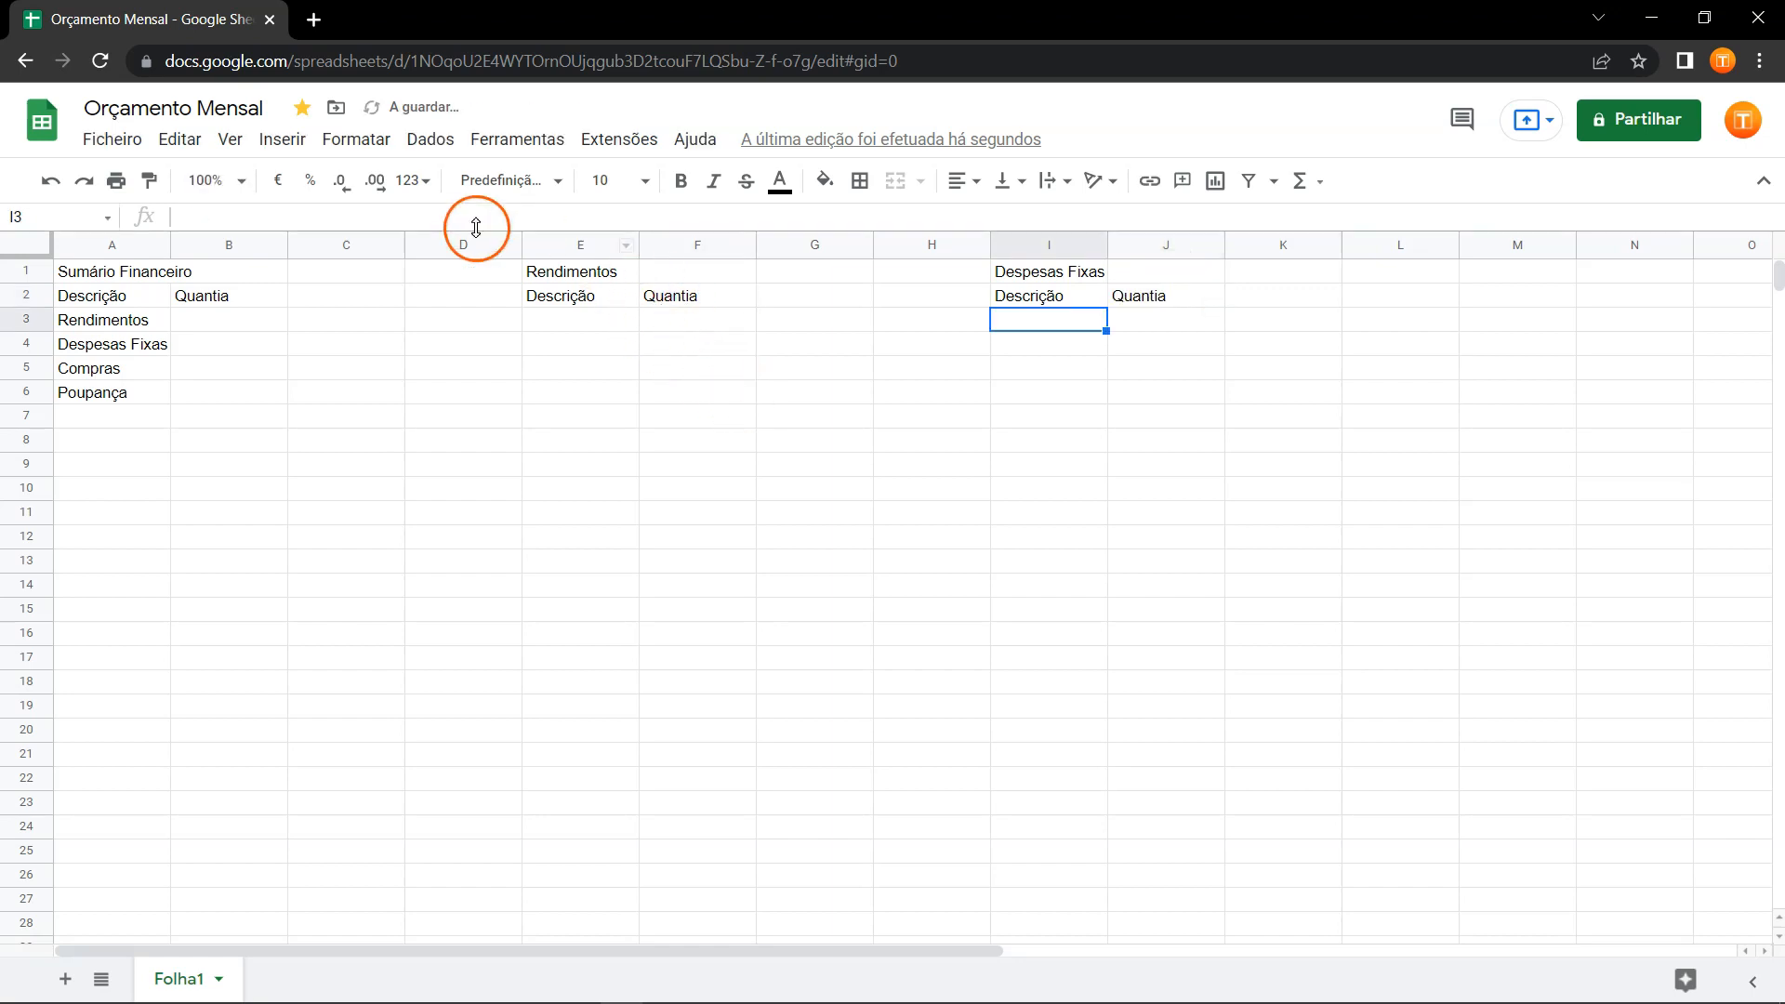
{"action": "left_click", "coordinate": [130, 304]}
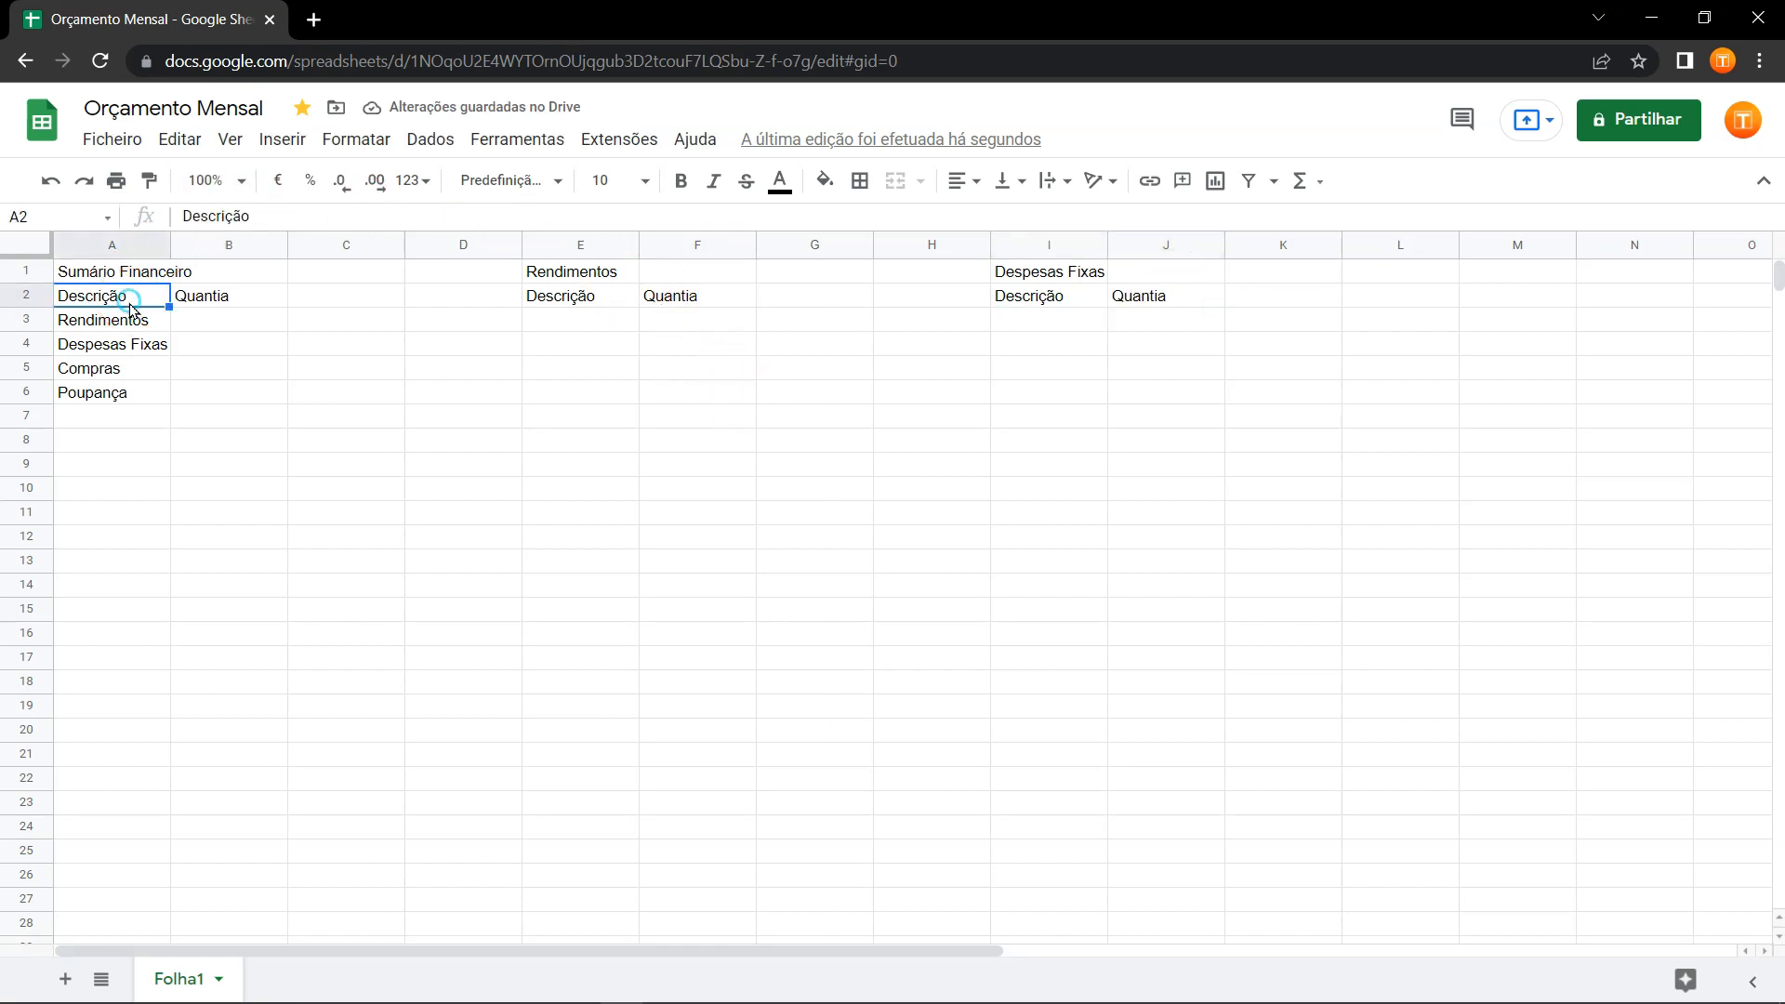
{"action": "left_click", "coordinate": [537, 302]}
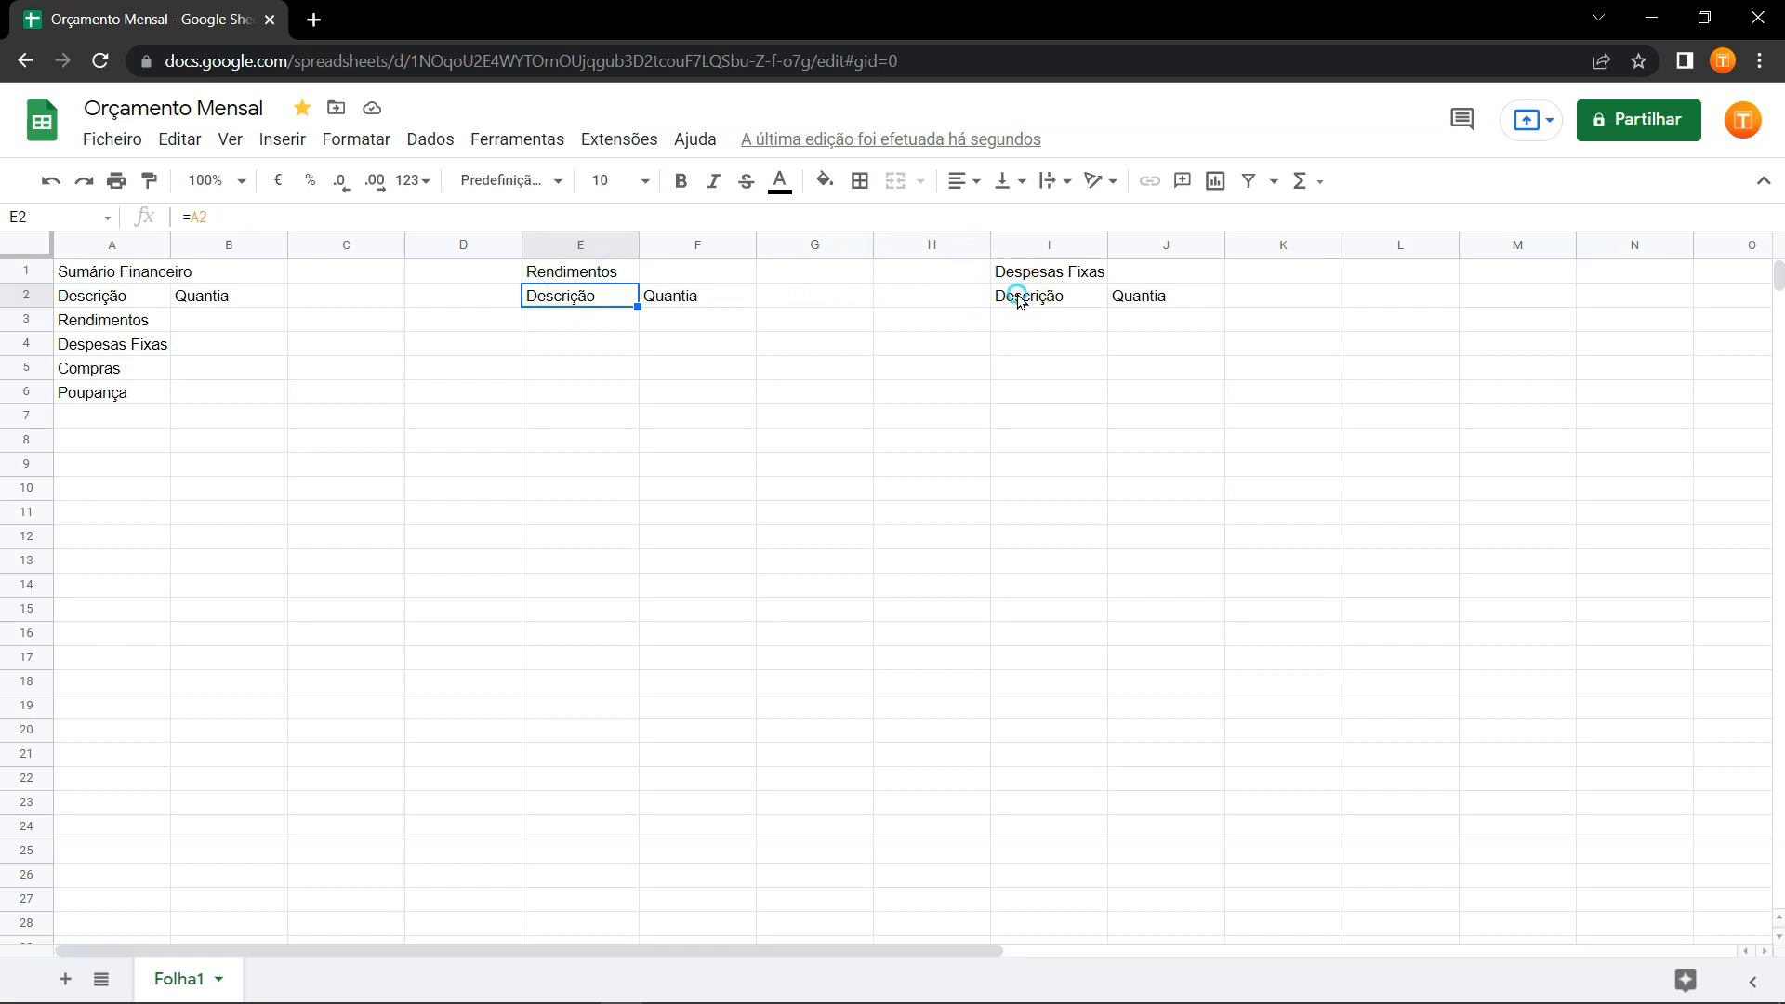
{"action": "left_click", "coordinate": [1022, 302]}
Start a fourth table with the title "Compras" in M1 and headers linked by =I2 in M2 and =J2 in N2.
{"action": "left_click", "coordinate": [1534, 270]}
{"action": "type", "text": "Compras"}
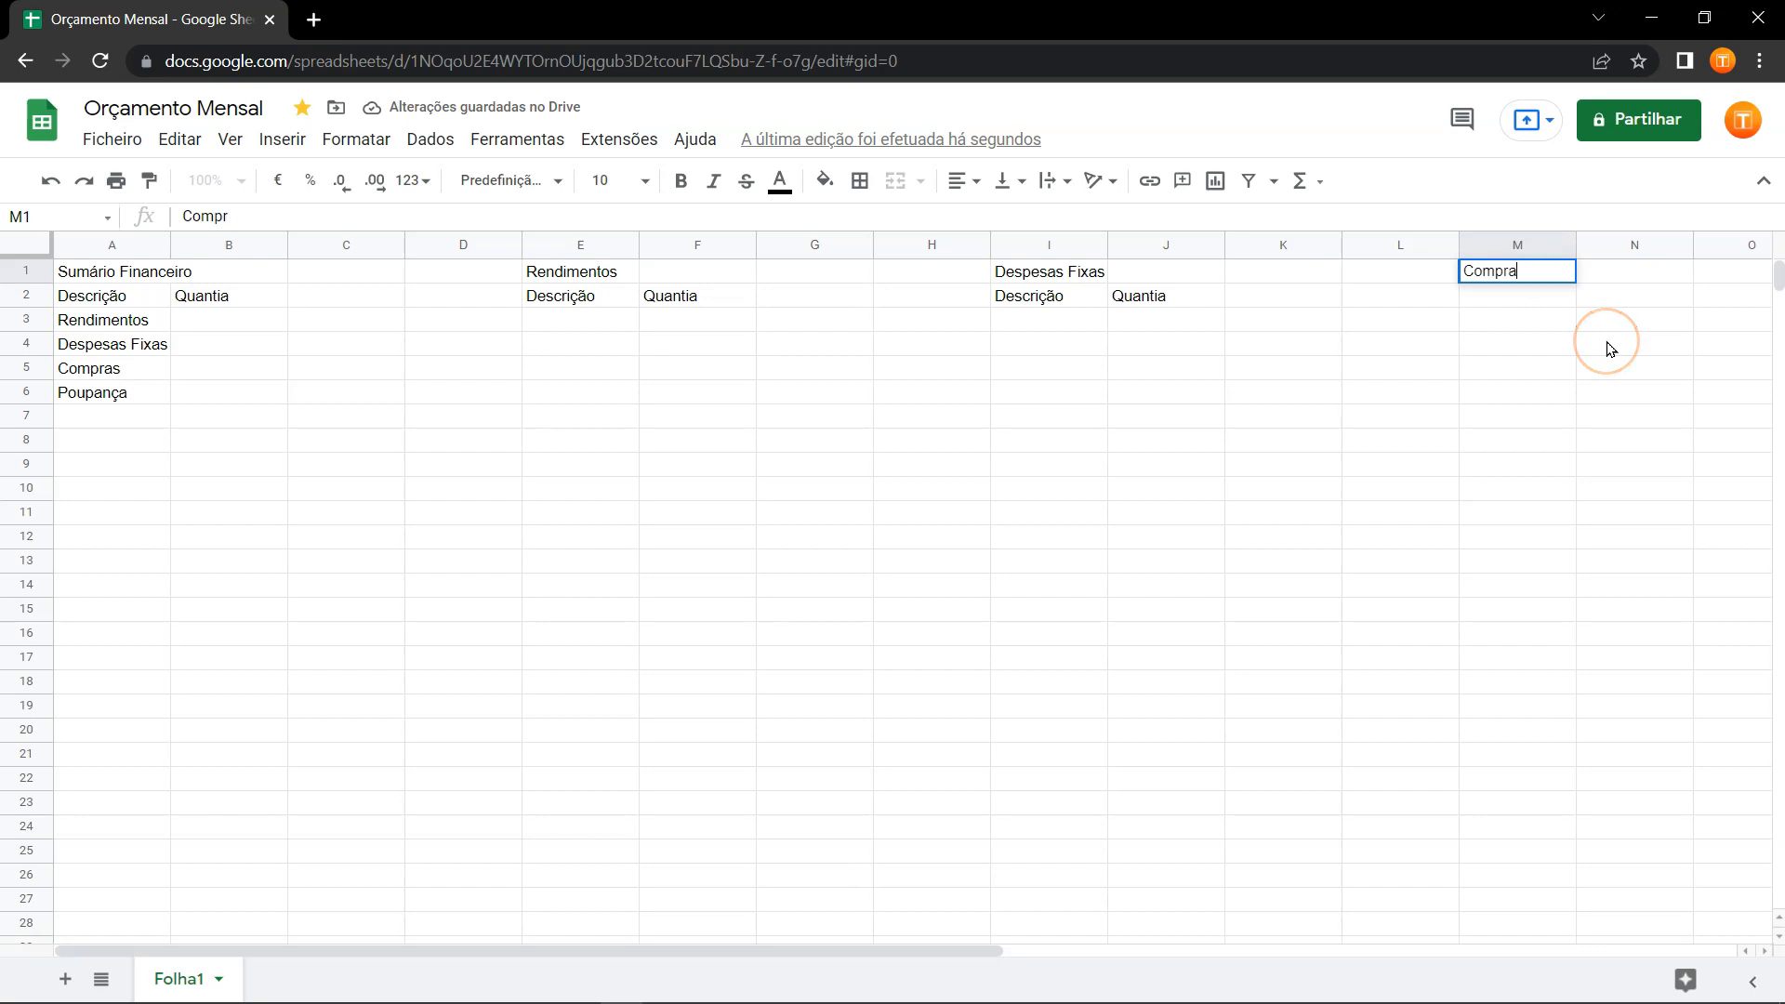
{"action": "key", "text": "Return"}
{"action": "type", "text": "="}
{"action": "left_click", "coordinate": [1184, 307]}
{"action": "left_click", "coordinate": [1068, 296]}
{"action": "key", "text": "Tab"}
{"action": "left_click", "coordinate": [1566, 307]}
{"action": "left_click_drag", "start_coordinate": [1574, 307], "coordinate": [1629, 330]}
{"action": "left_click", "coordinate": [1665, 346]}
{"action": "left_click", "coordinate": [1543, 299]}
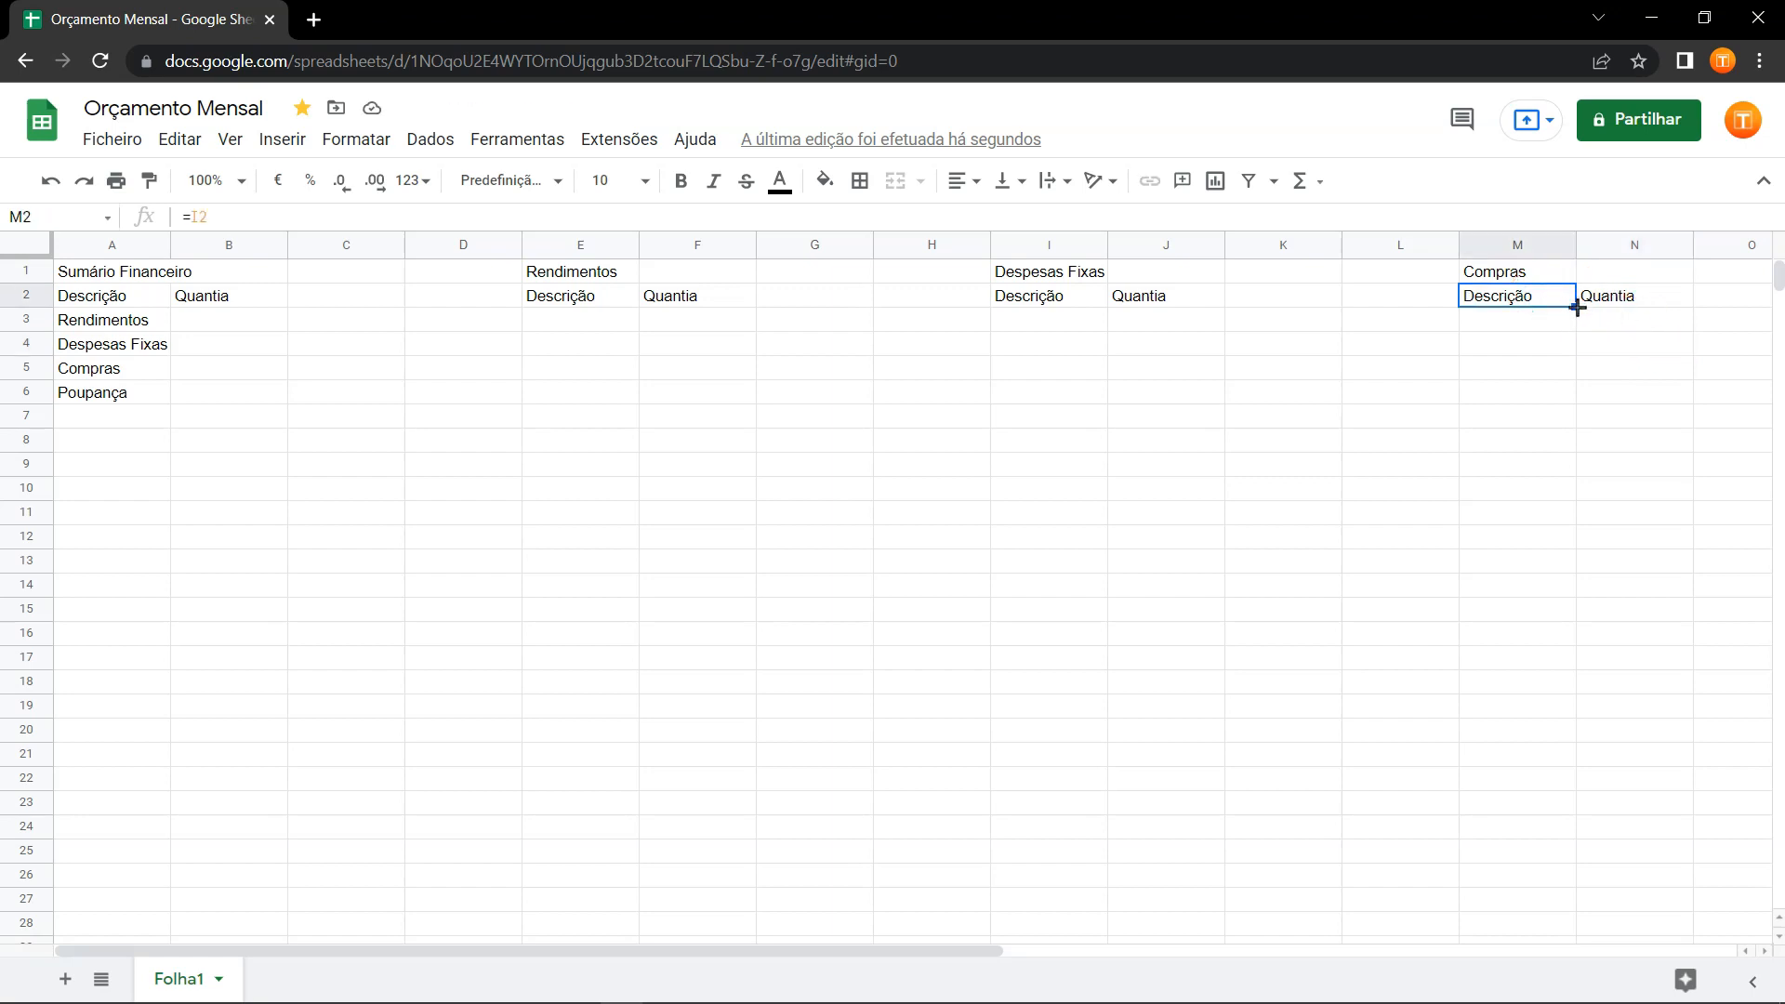
{"action": "left_click_drag", "start_coordinate": [1628, 307], "coordinate": [1632, 305]}
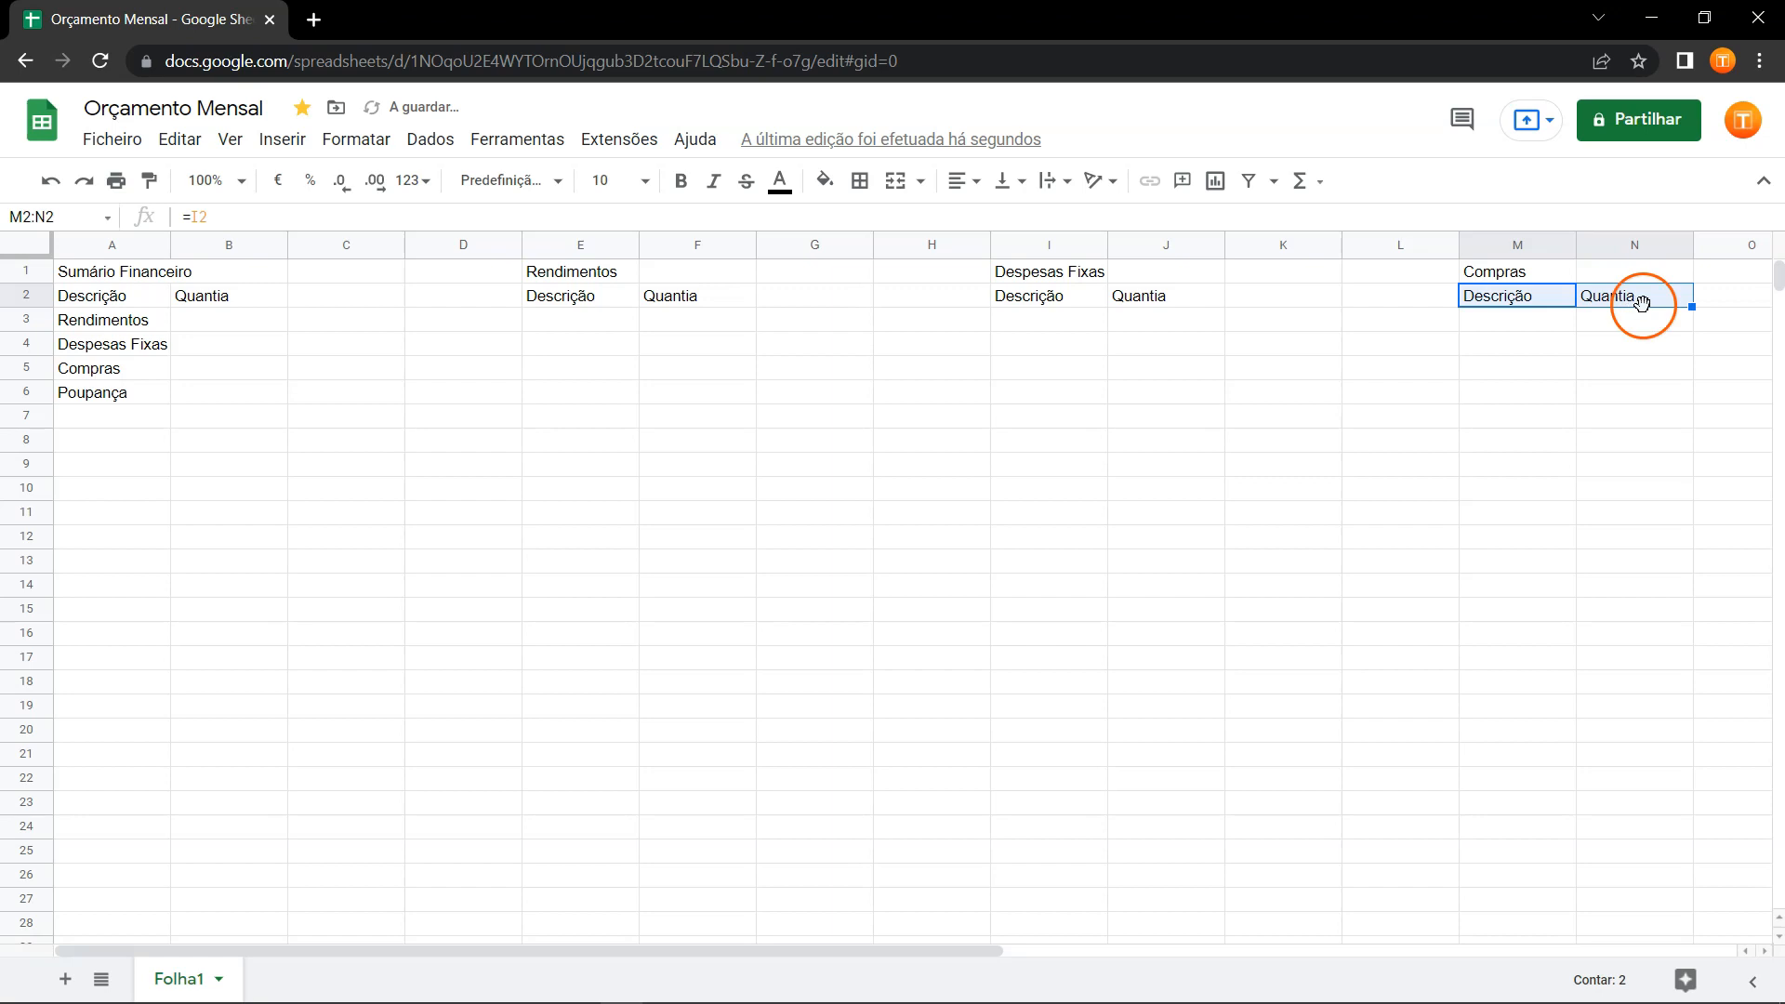
Inspect the header link formulas in N2 and M2 of the Compras table.
{"action": "double_click", "coordinate": [1633, 299]}
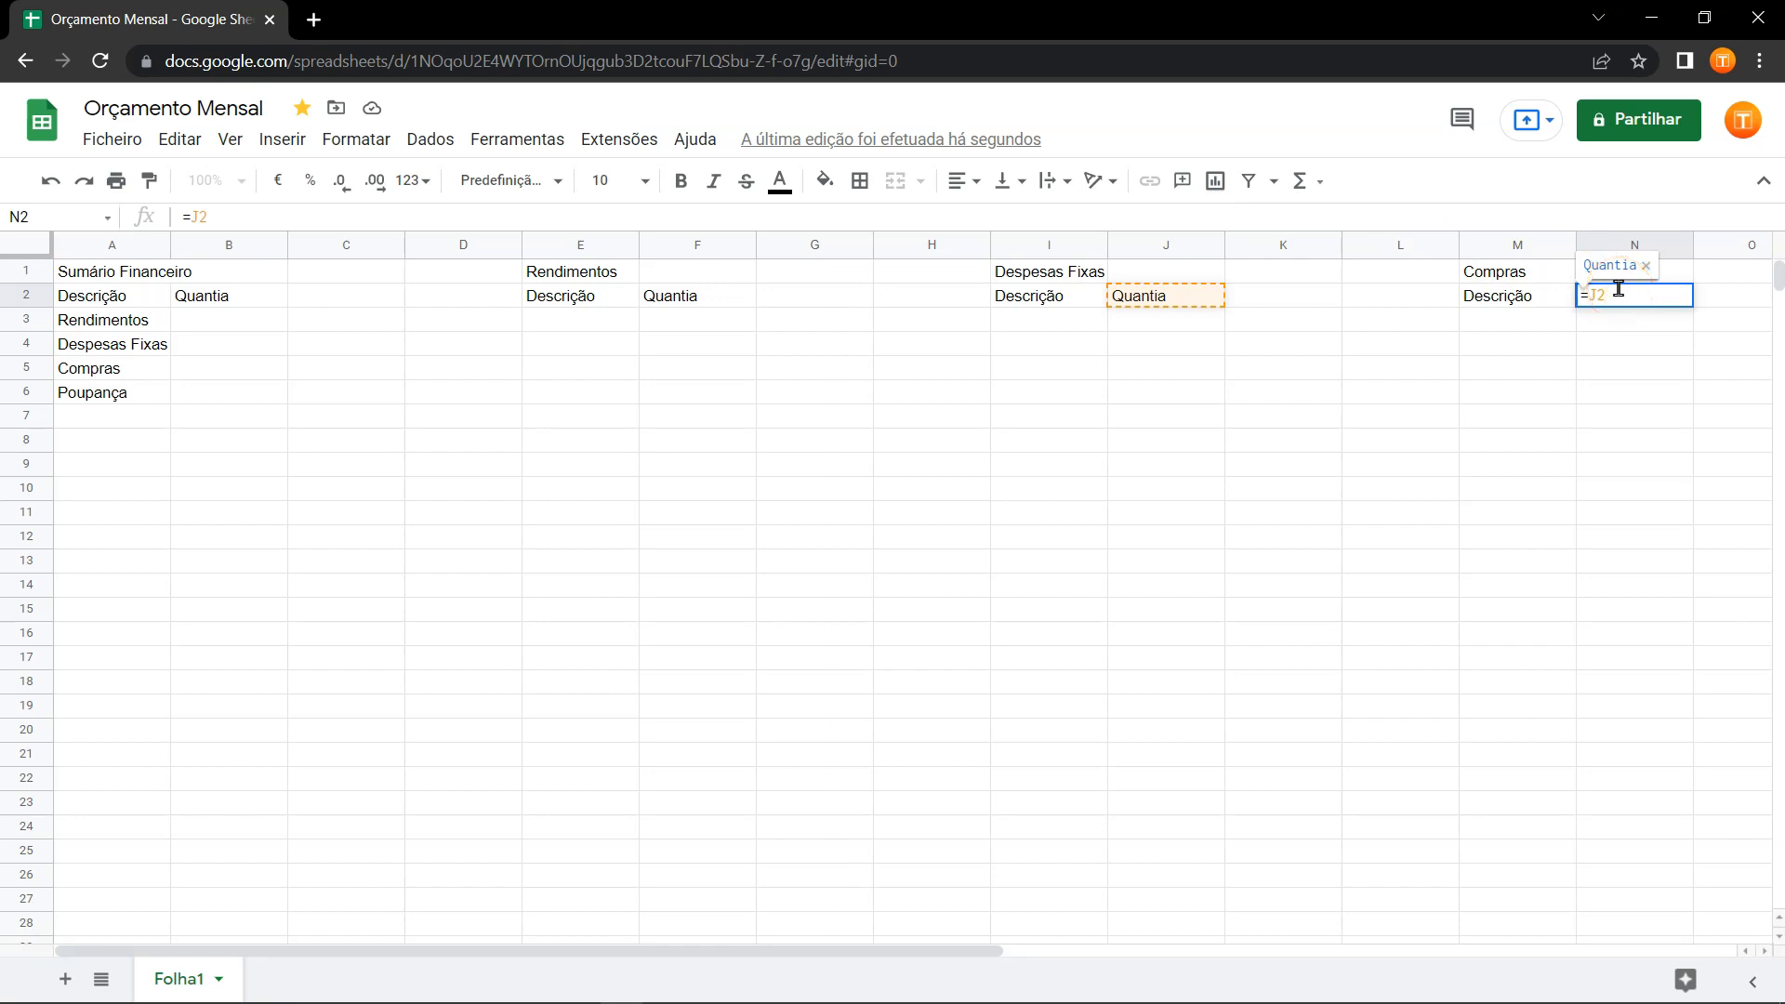
{"action": "left_click", "coordinate": [1529, 300]}
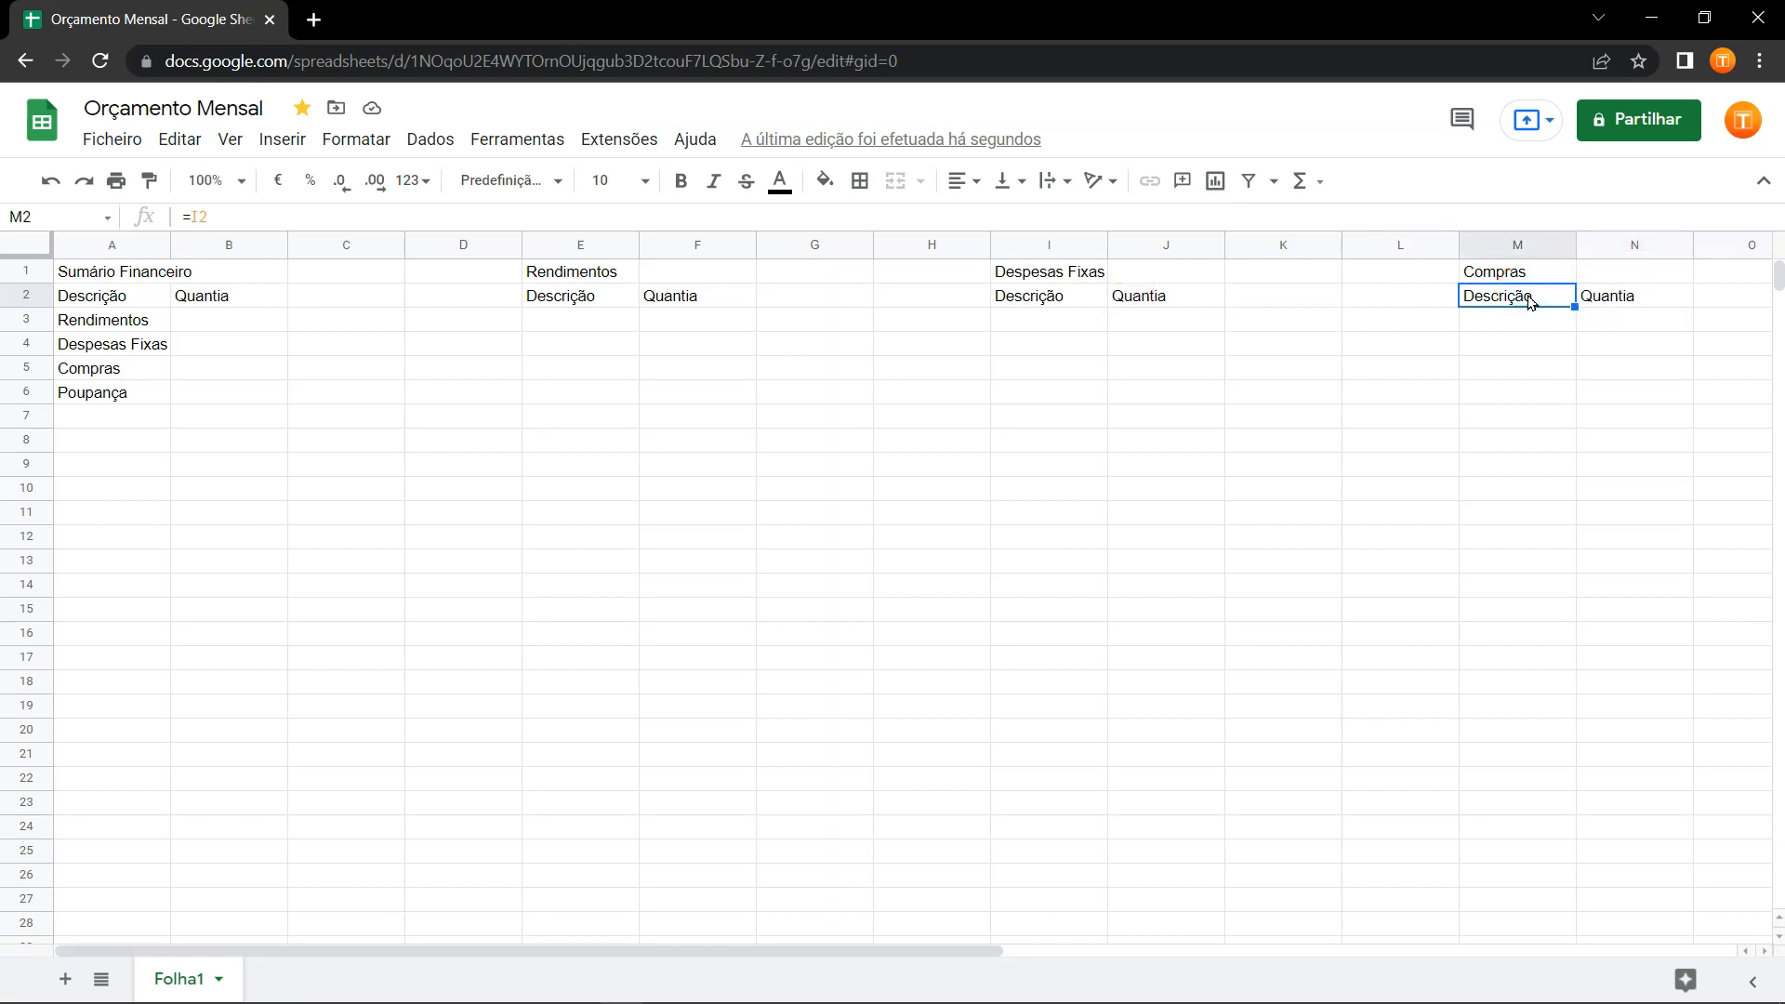
{"action": "double_click", "coordinate": [1526, 294]}
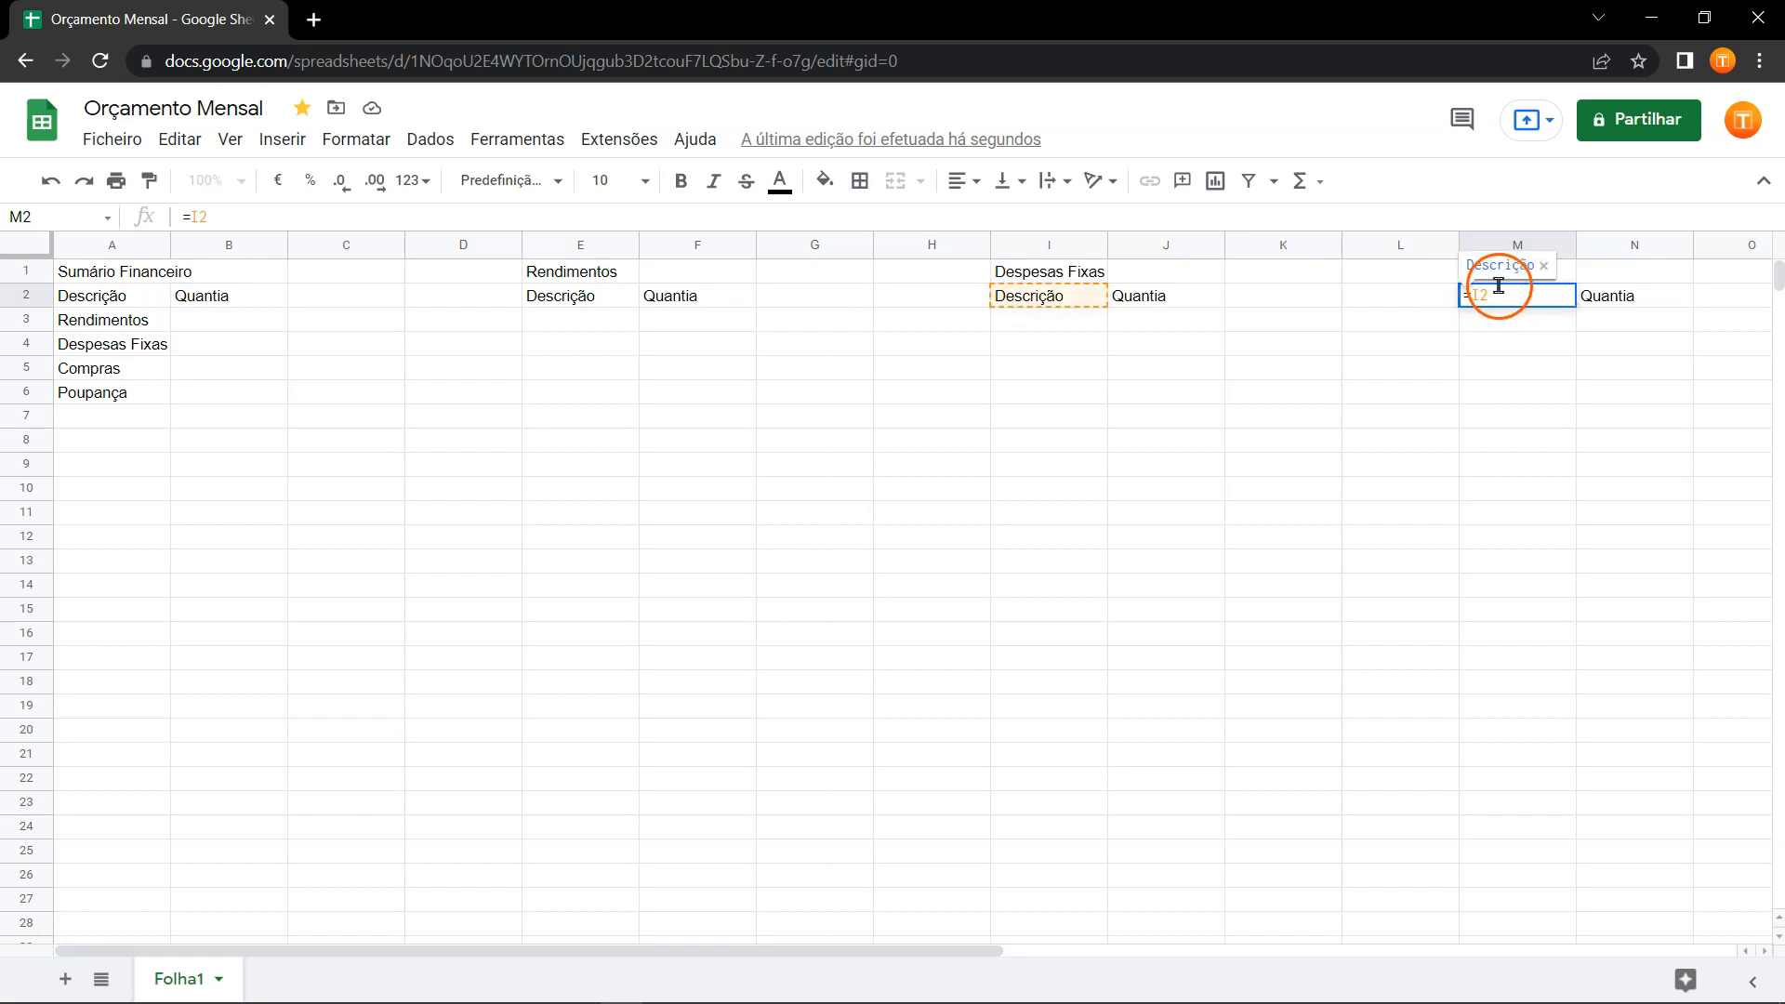
{"action": "key", "text": "Escape"}
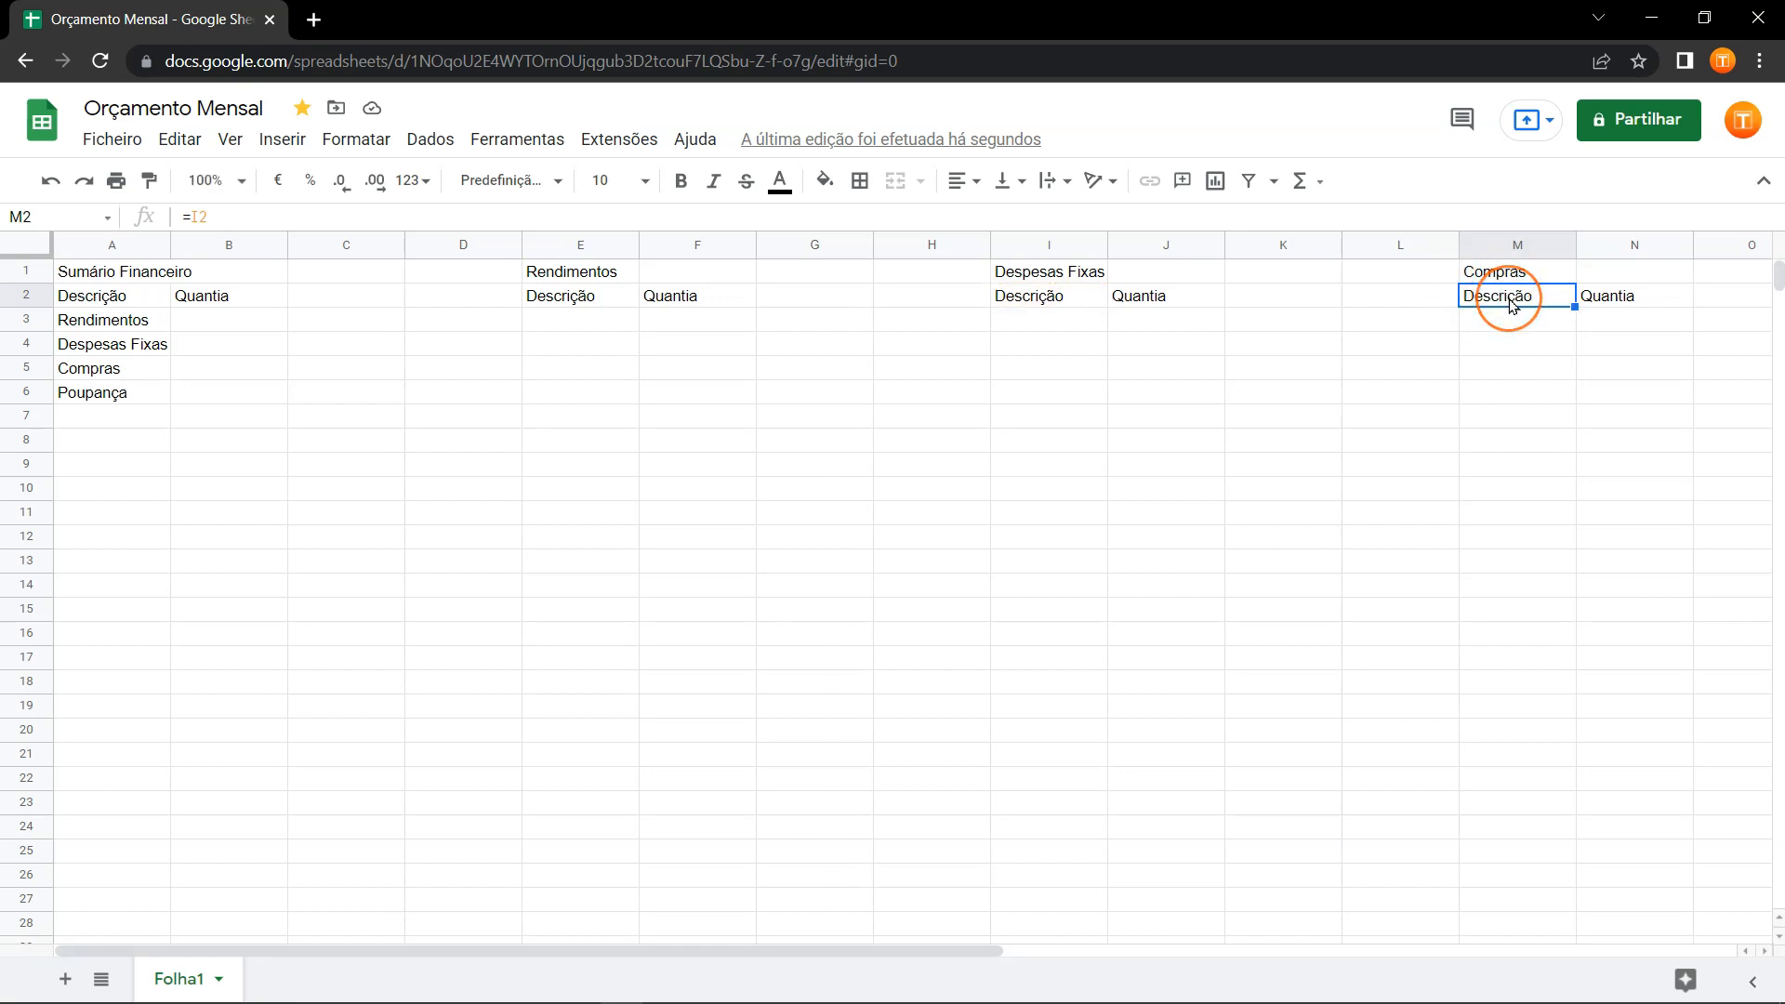
{"action": "double_click", "coordinate": [1509, 296]}
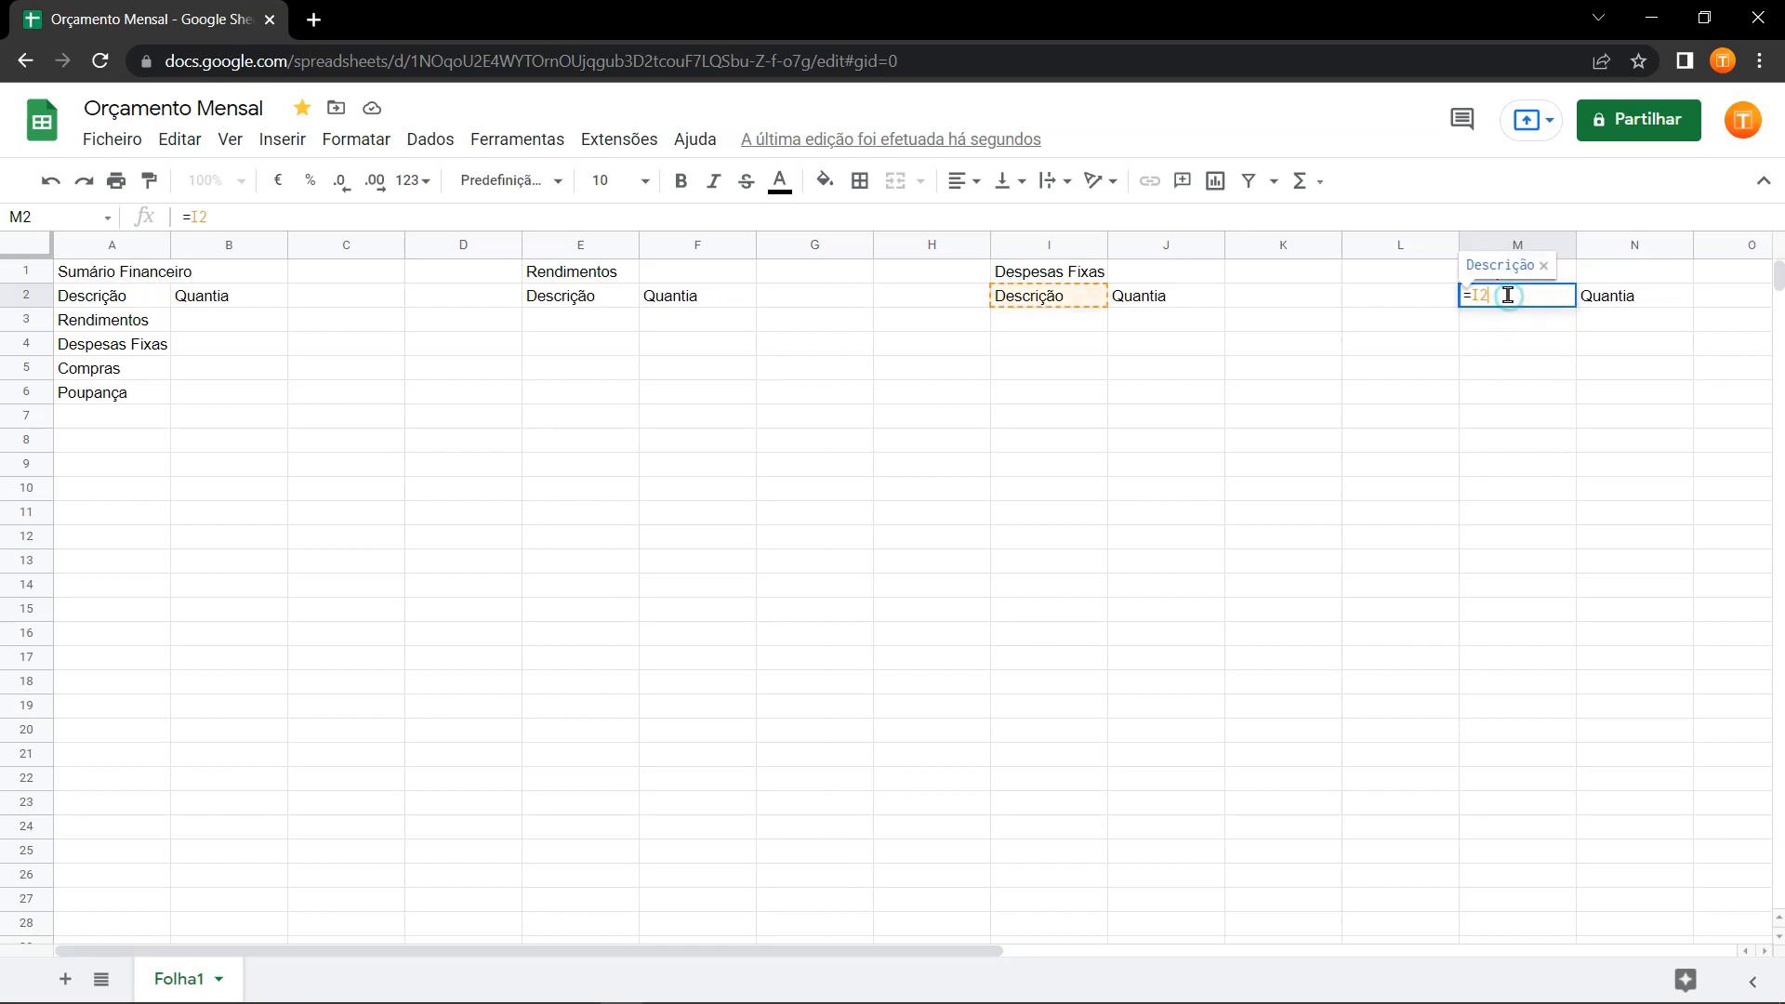
{"action": "left_click", "coordinate": [1487, 294]}
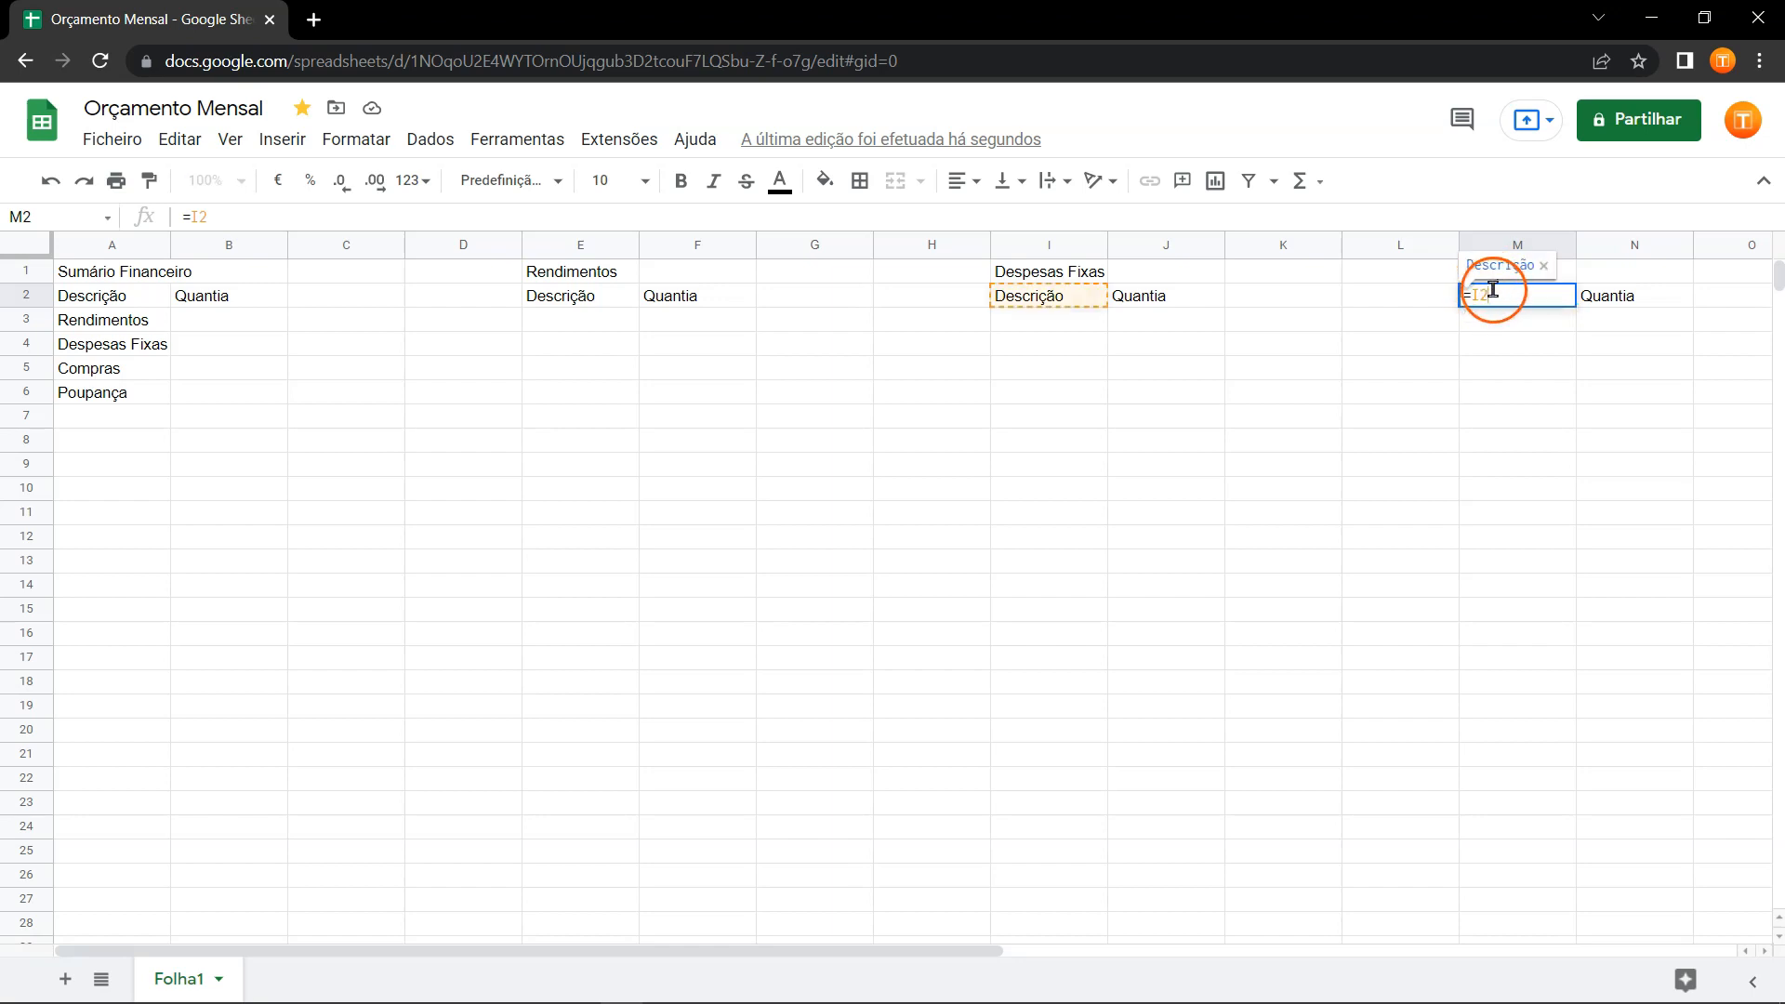
{"action": "key", "text": "Return"}
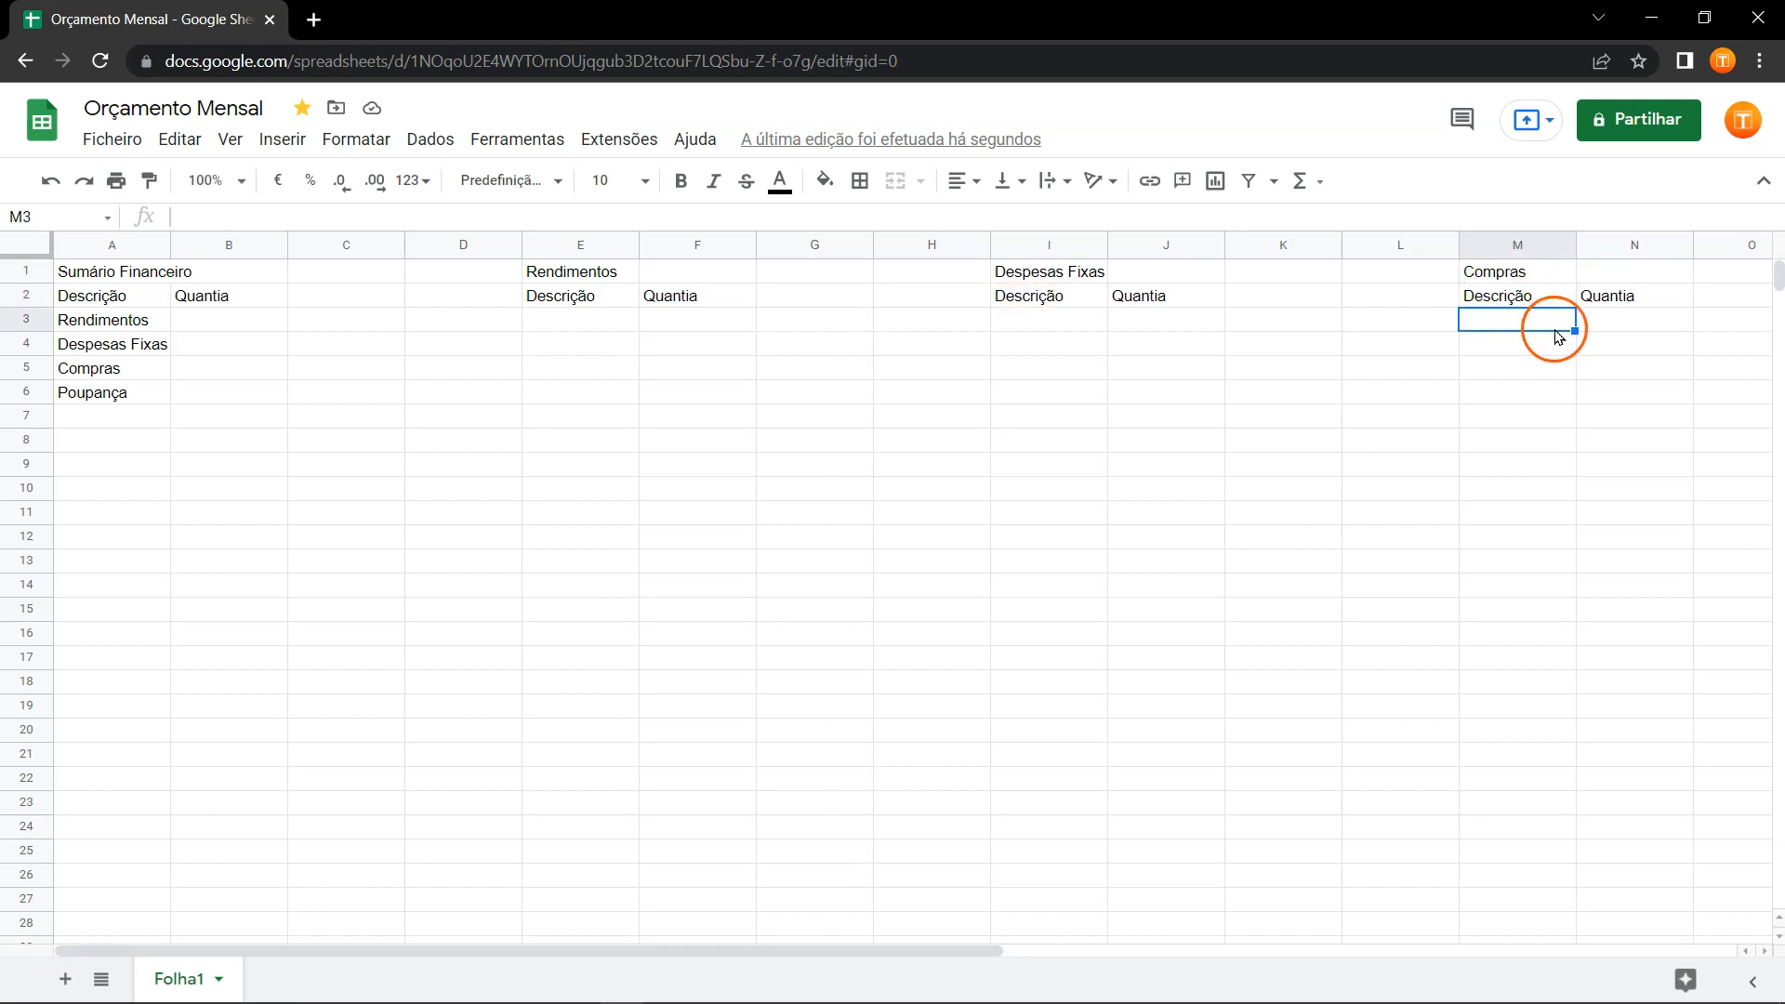
Enter the income descriptions "Atividade 1" in E3 and "Atividade 2" in E4.
{"action": "left_click", "coordinate": [603, 332]}
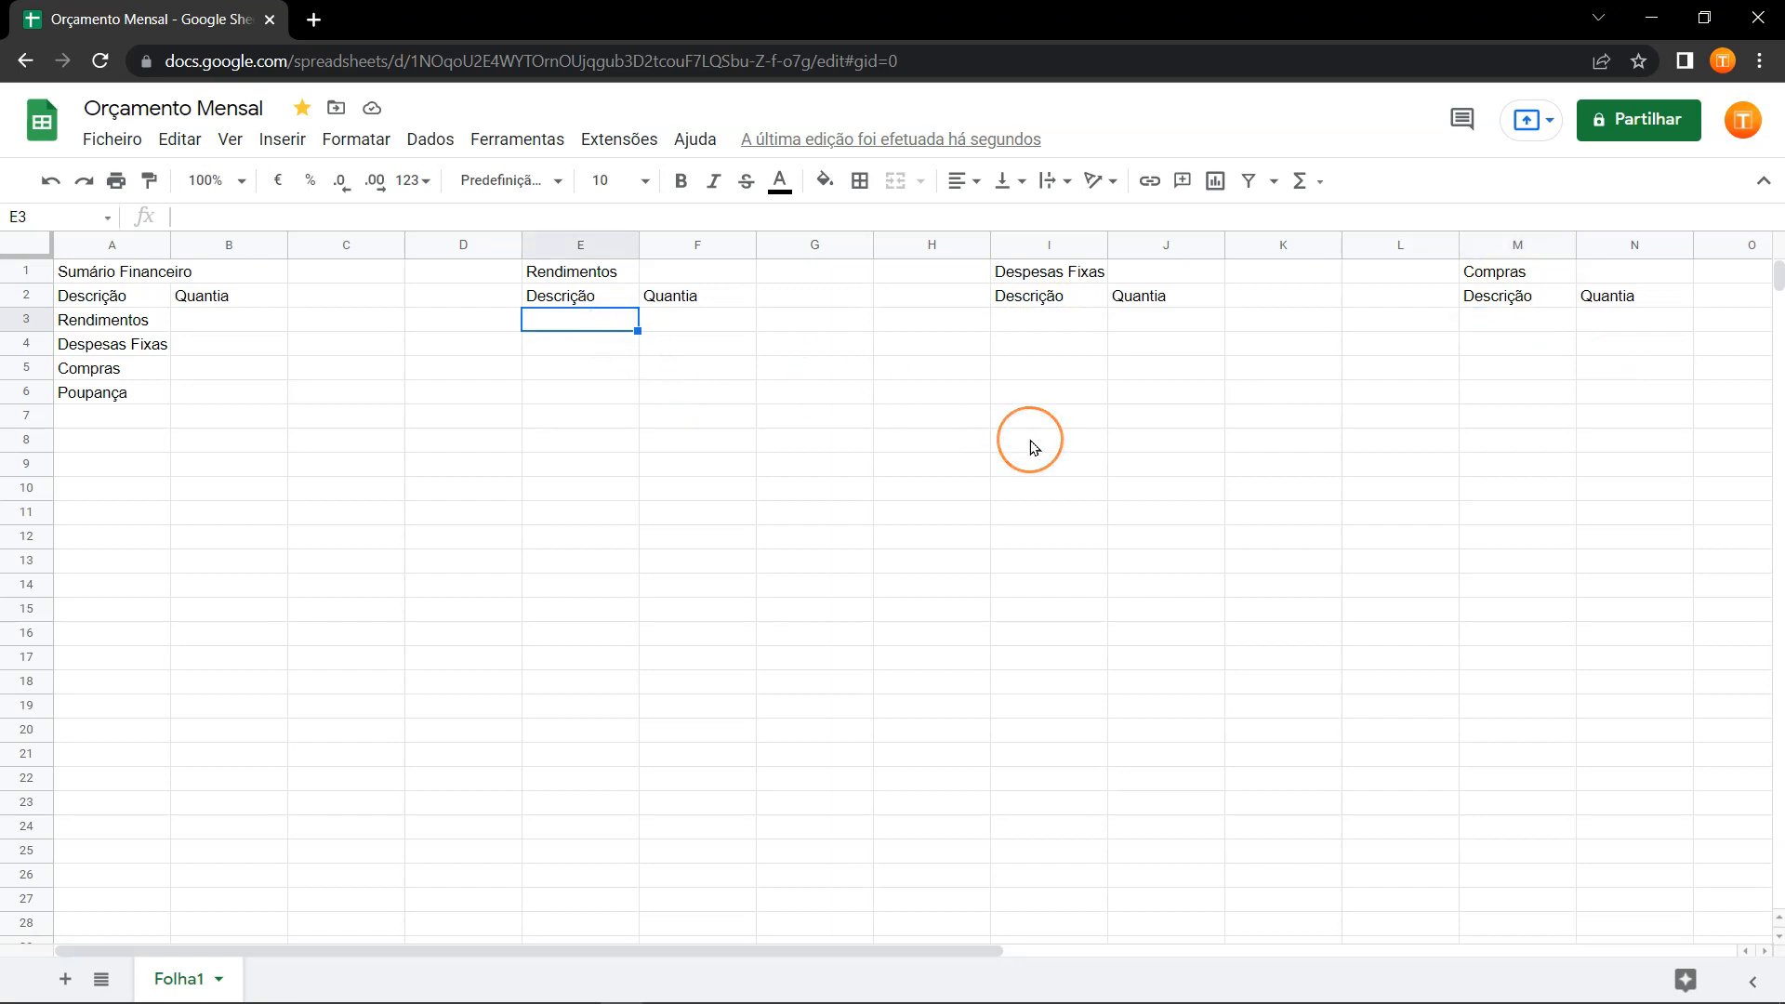
{"action": "type", "text": "Atividade 1"}
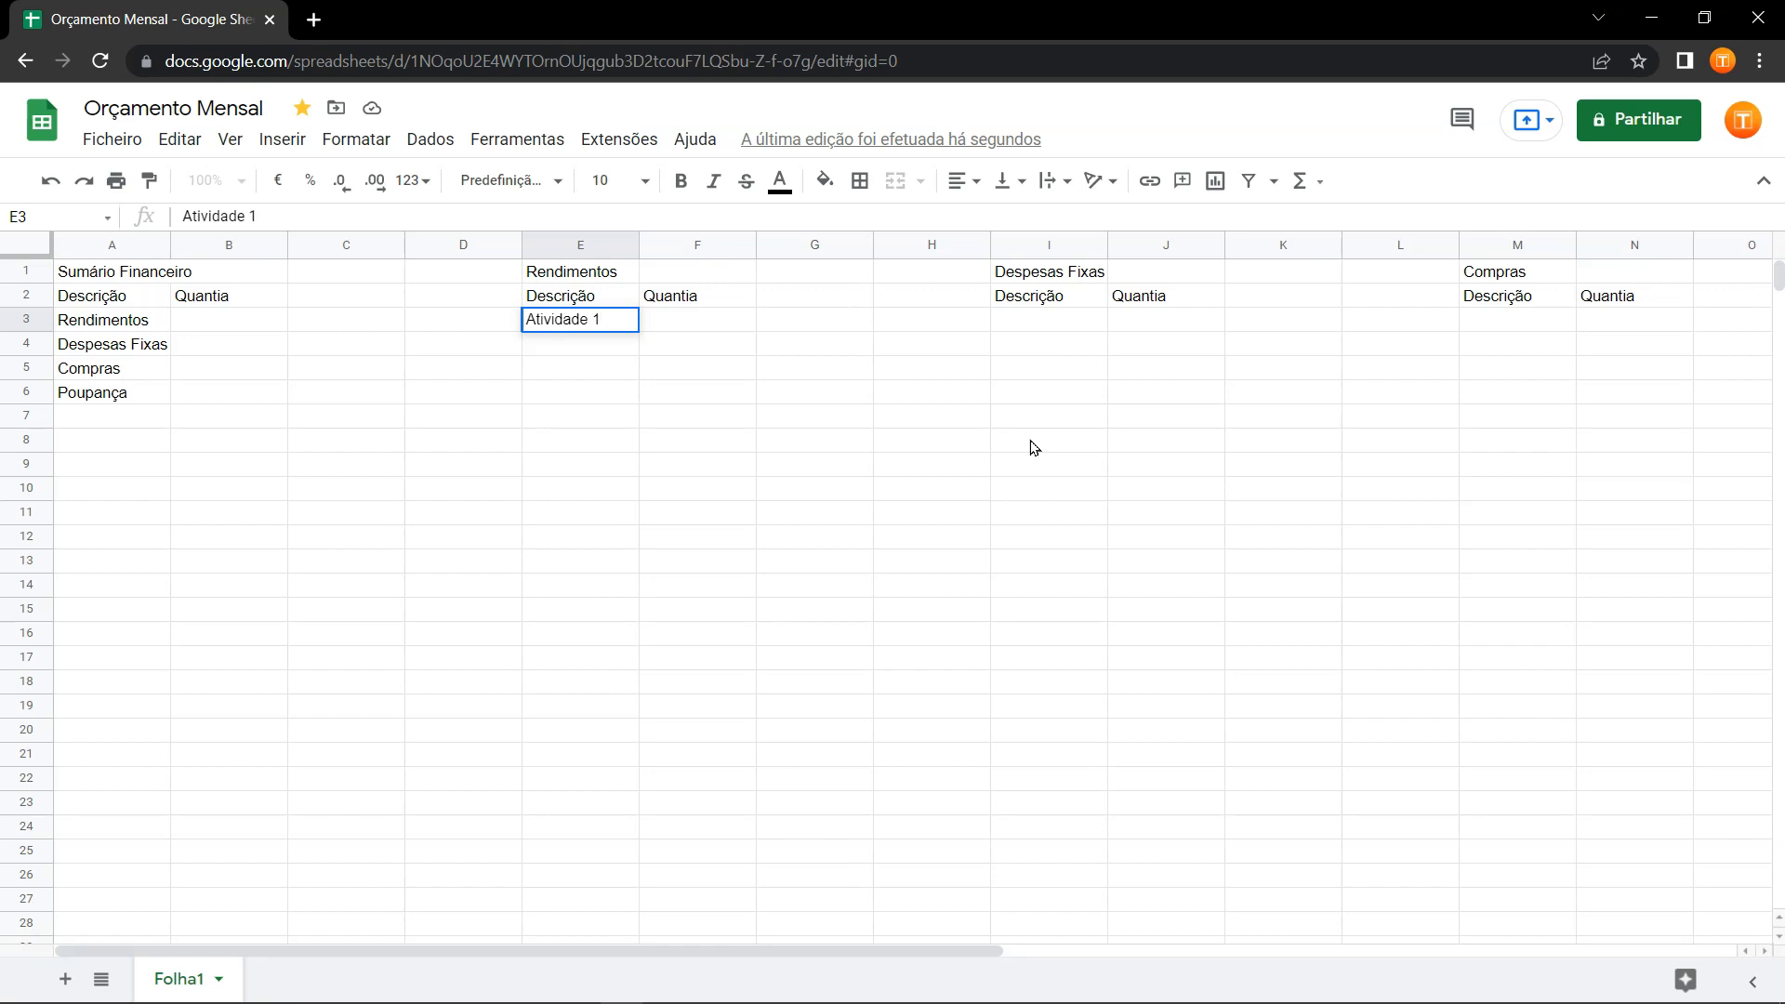
{"action": "key", "text": "Return"}
{"action": "type", "text": "Atividade 2"}
{"action": "key", "text": "Tab"}
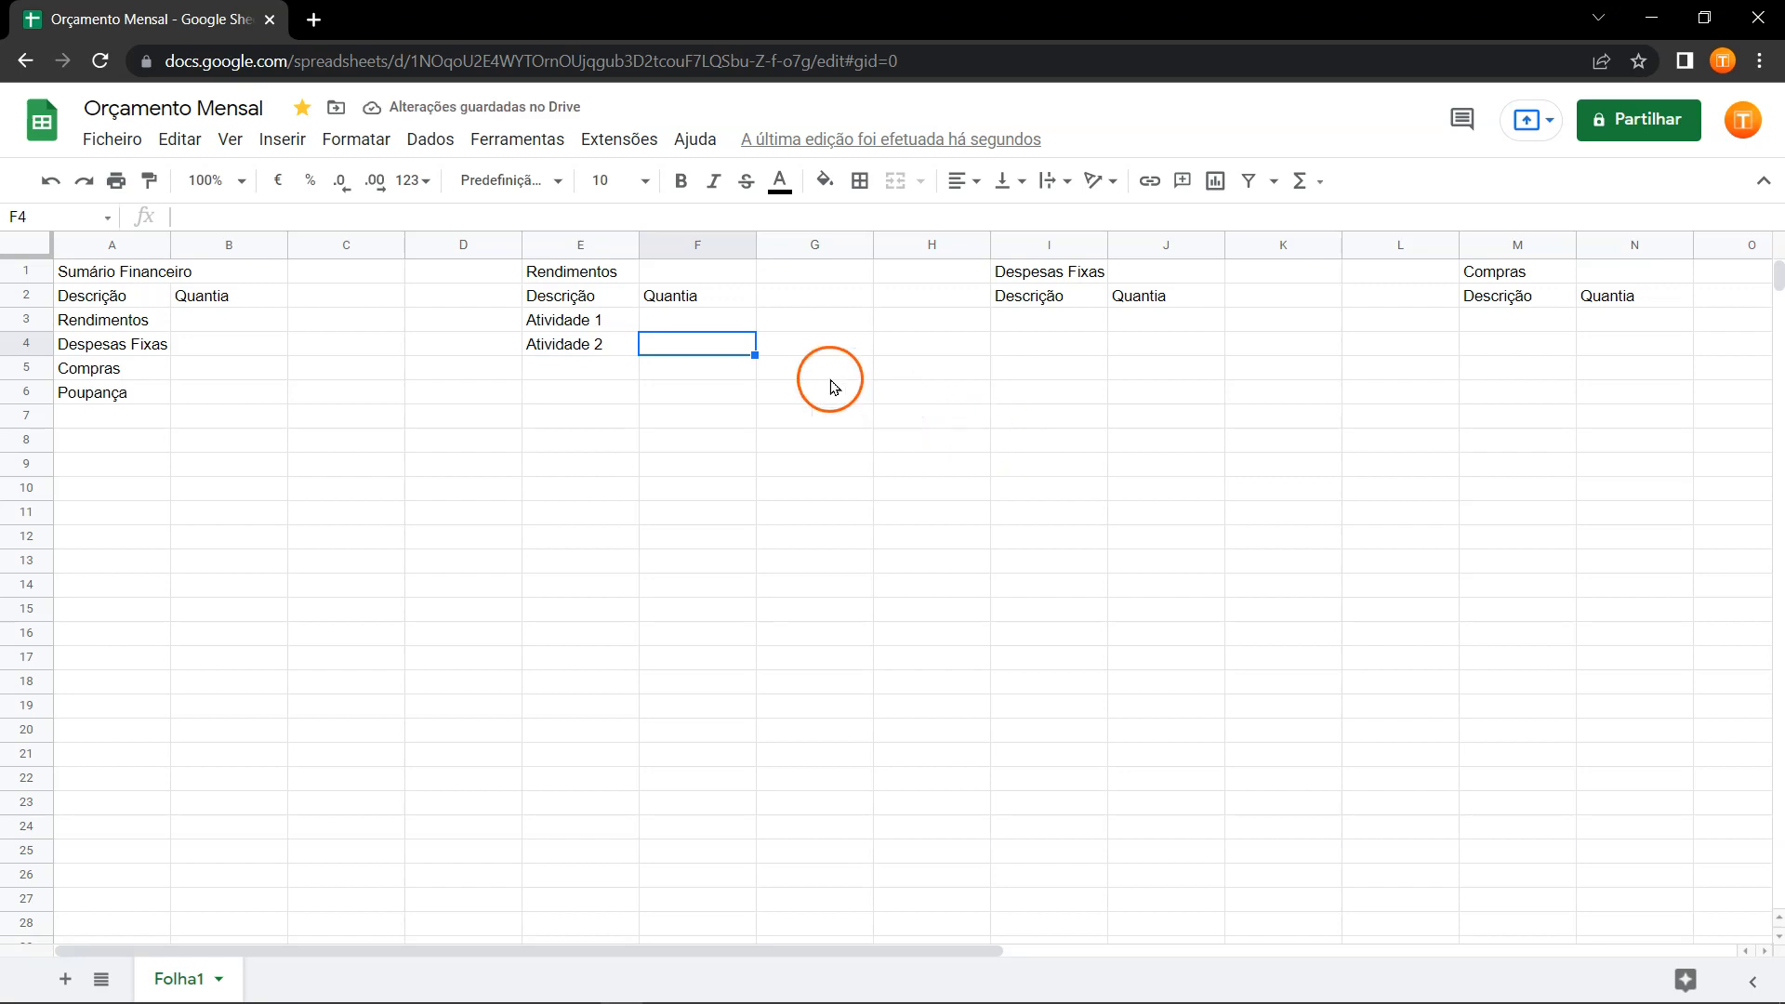
{"action": "left_click", "coordinate": [618, 346]}
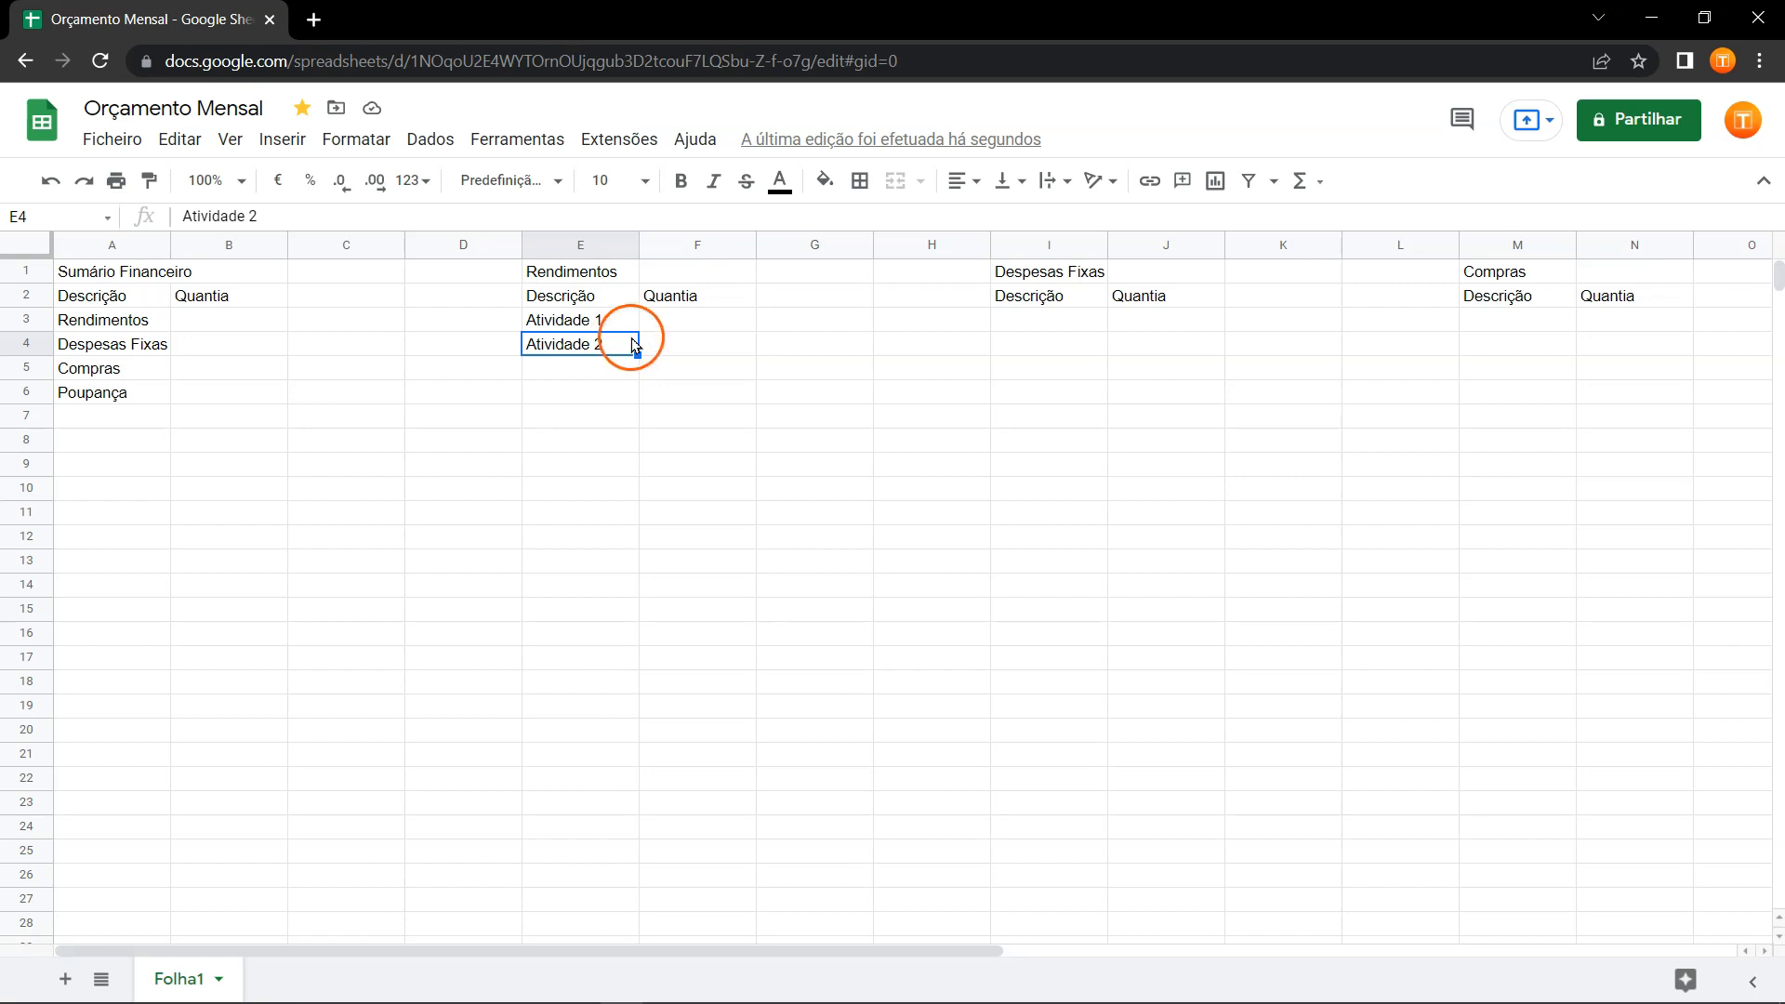
{"action": "left_click", "coordinate": [687, 344]}
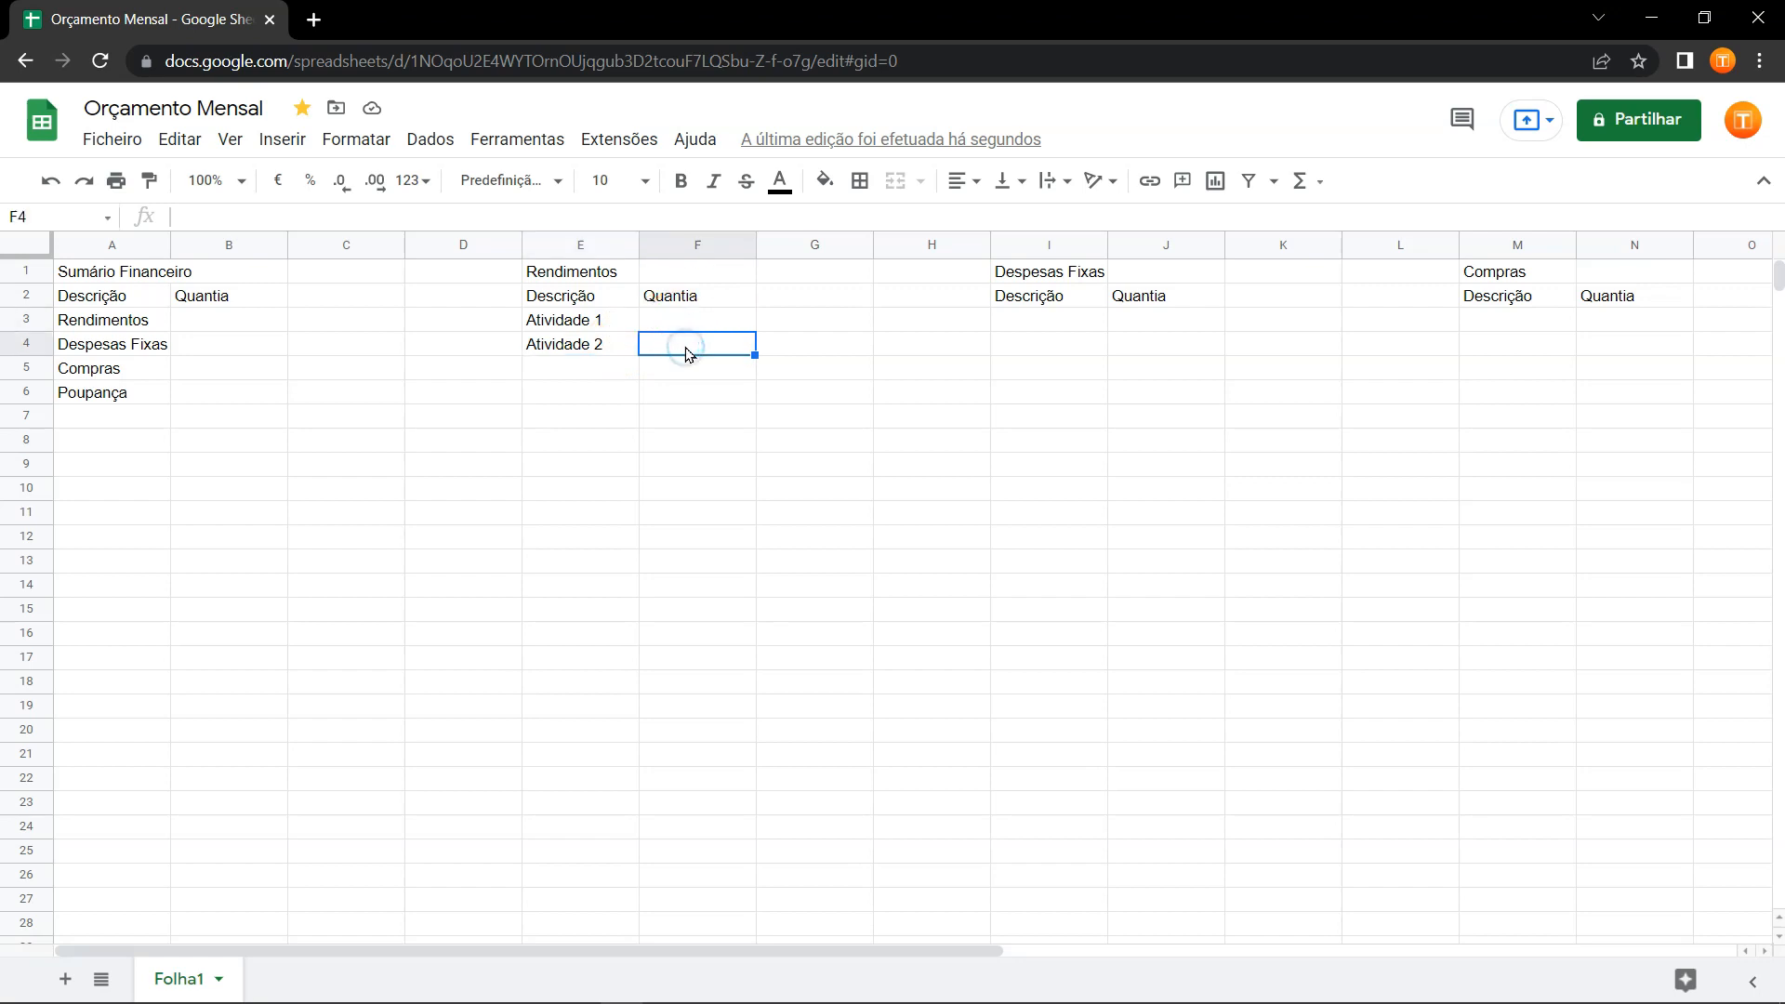
{"action": "left_click", "coordinate": [684, 321]}
{"action": "left_click", "coordinate": [691, 347]}
Add the label "Total:" in E13 below the Rendimentos table.
{"action": "left_click", "coordinate": [574, 565]}
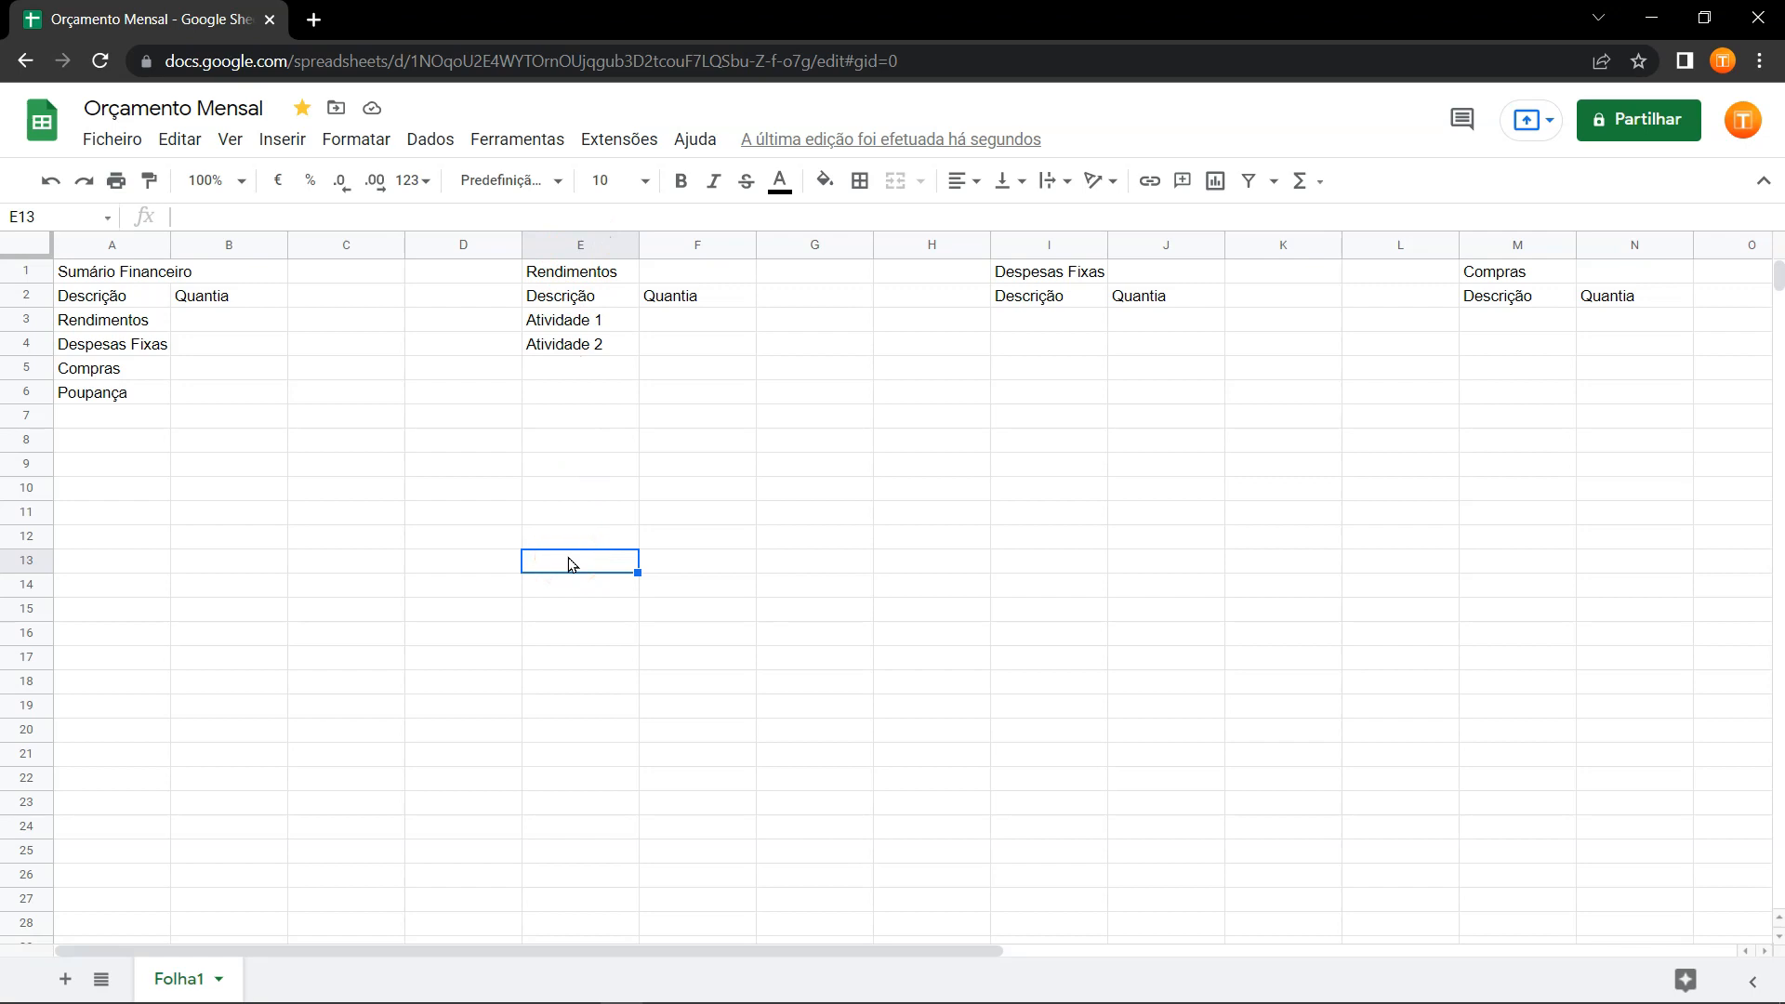
{"action": "type", "text": "Total:"}
{"action": "key", "text": "Tab"}
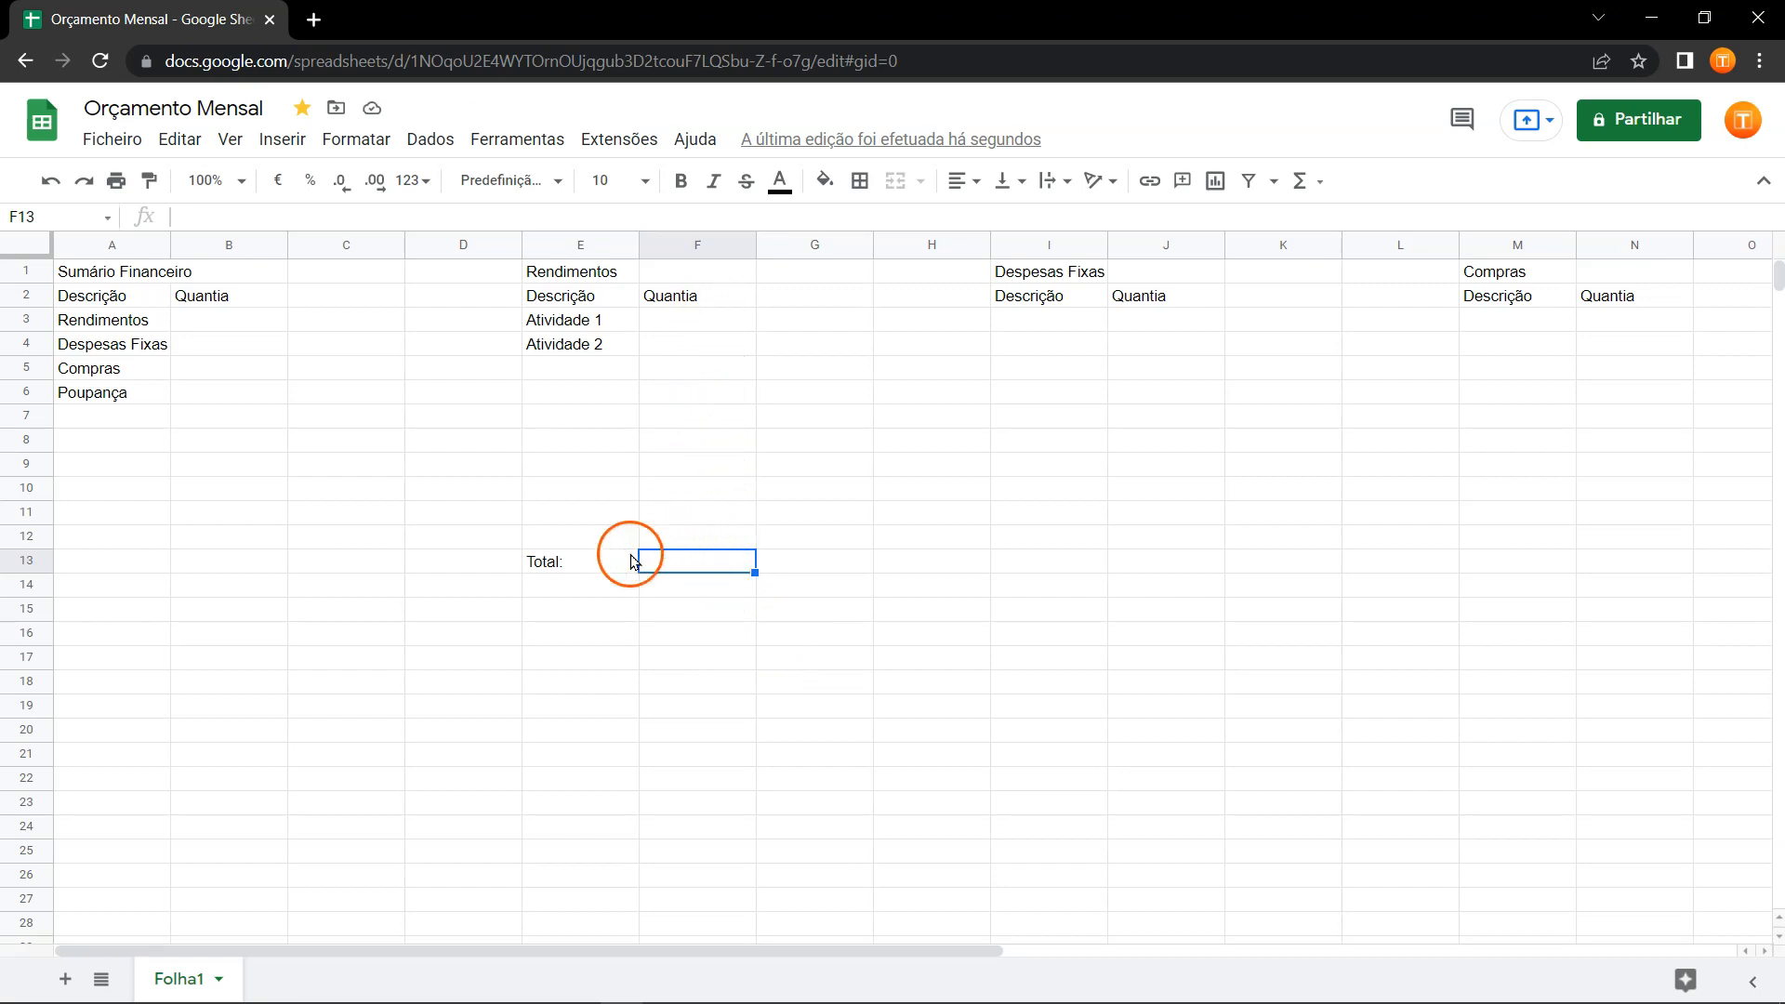
Repeat the total label for the other two tables with =E13 in I13 and =I13 in M13.
{"action": "left_click", "coordinate": [1062, 564]}
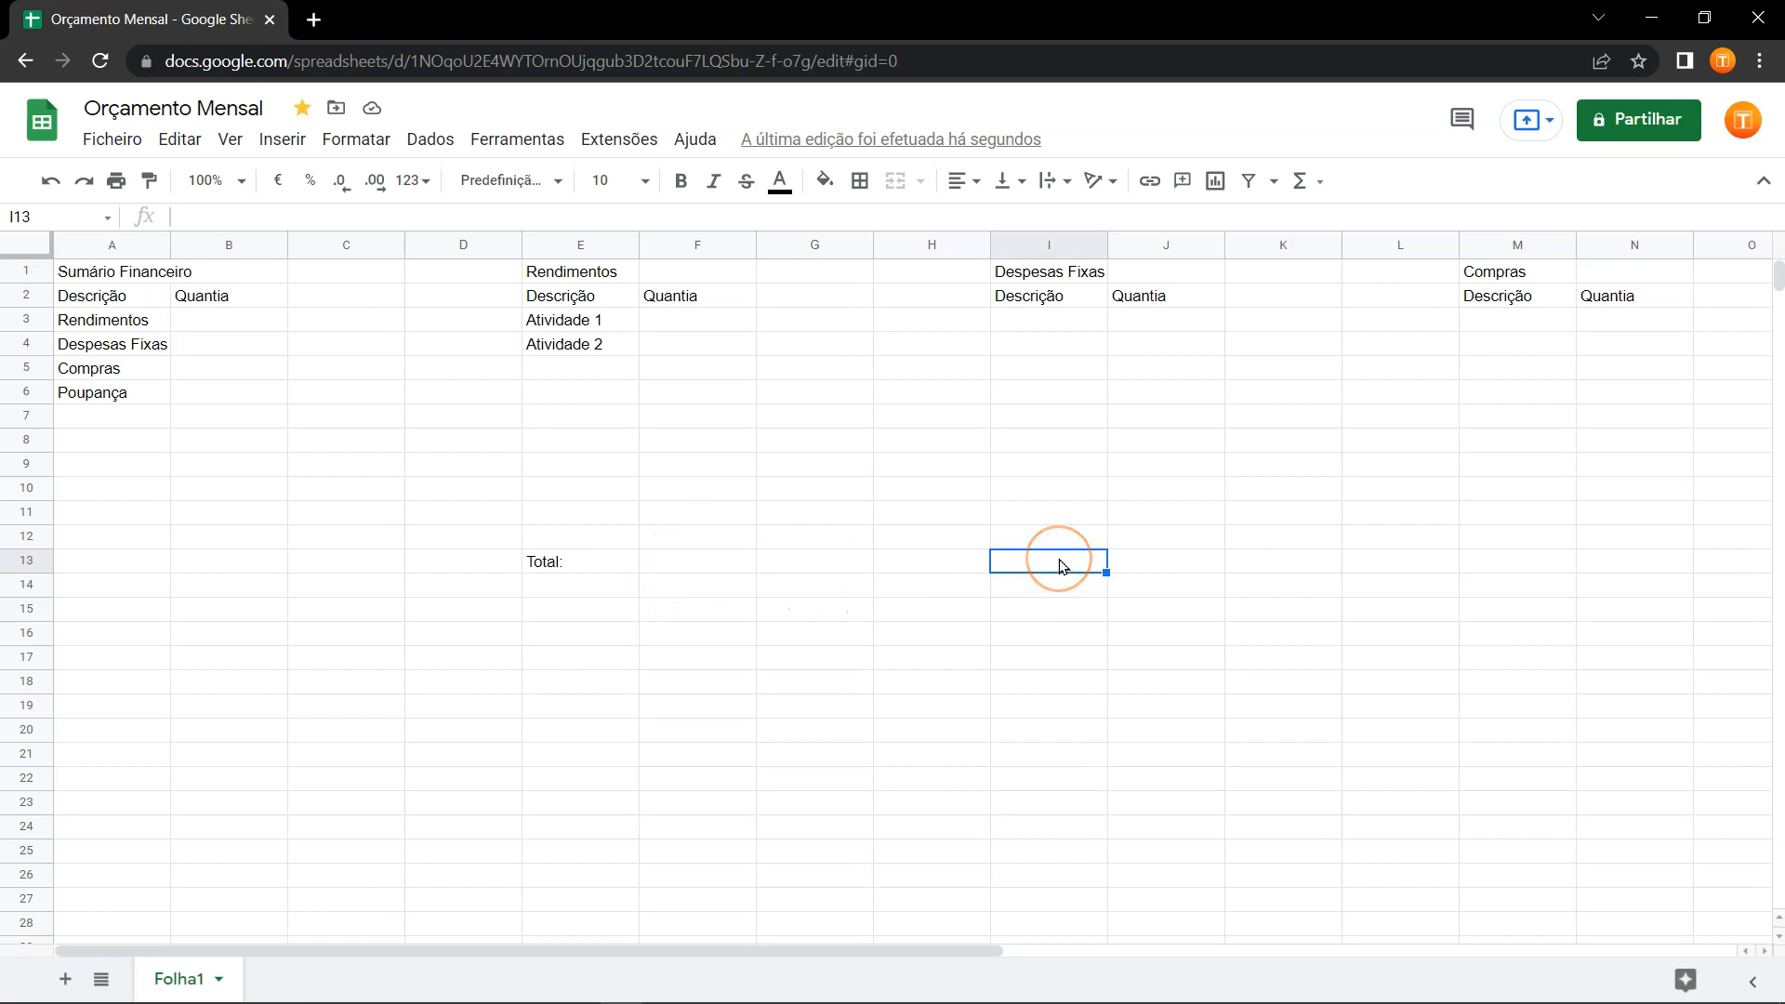
{"action": "type", "text": "="}
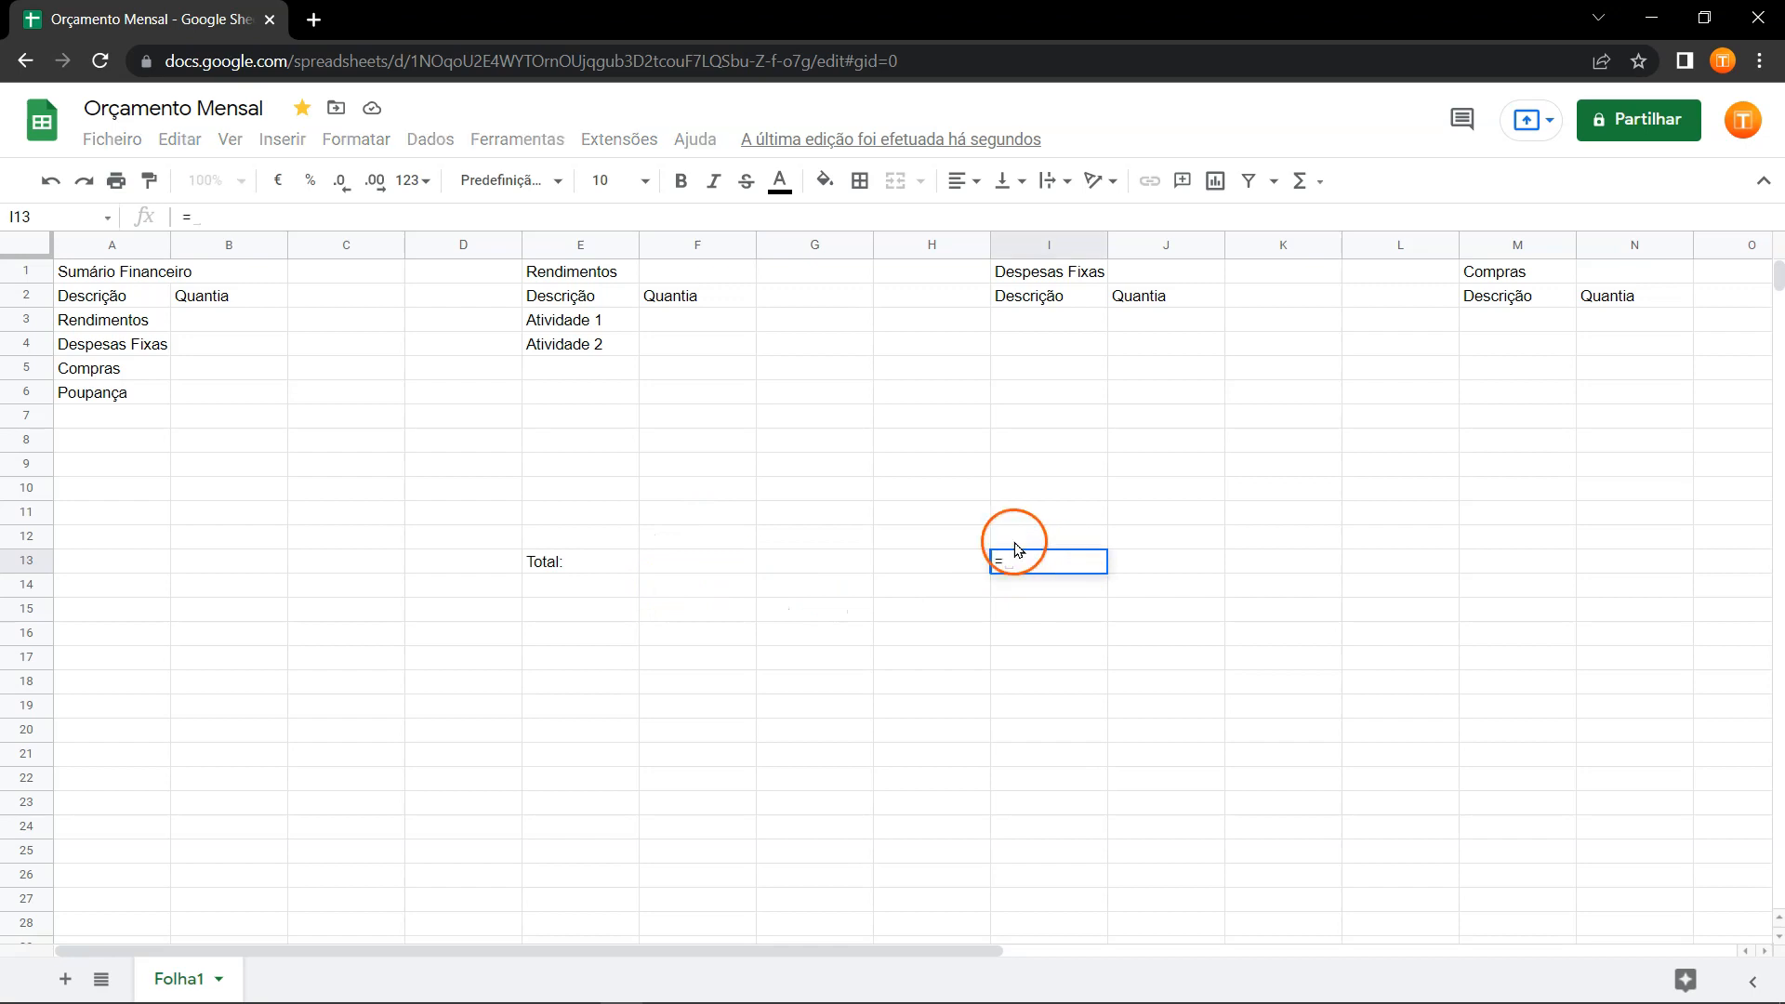
{"action": "left_click", "coordinate": [582, 563]}
{"action": "key", "text": "Return"}
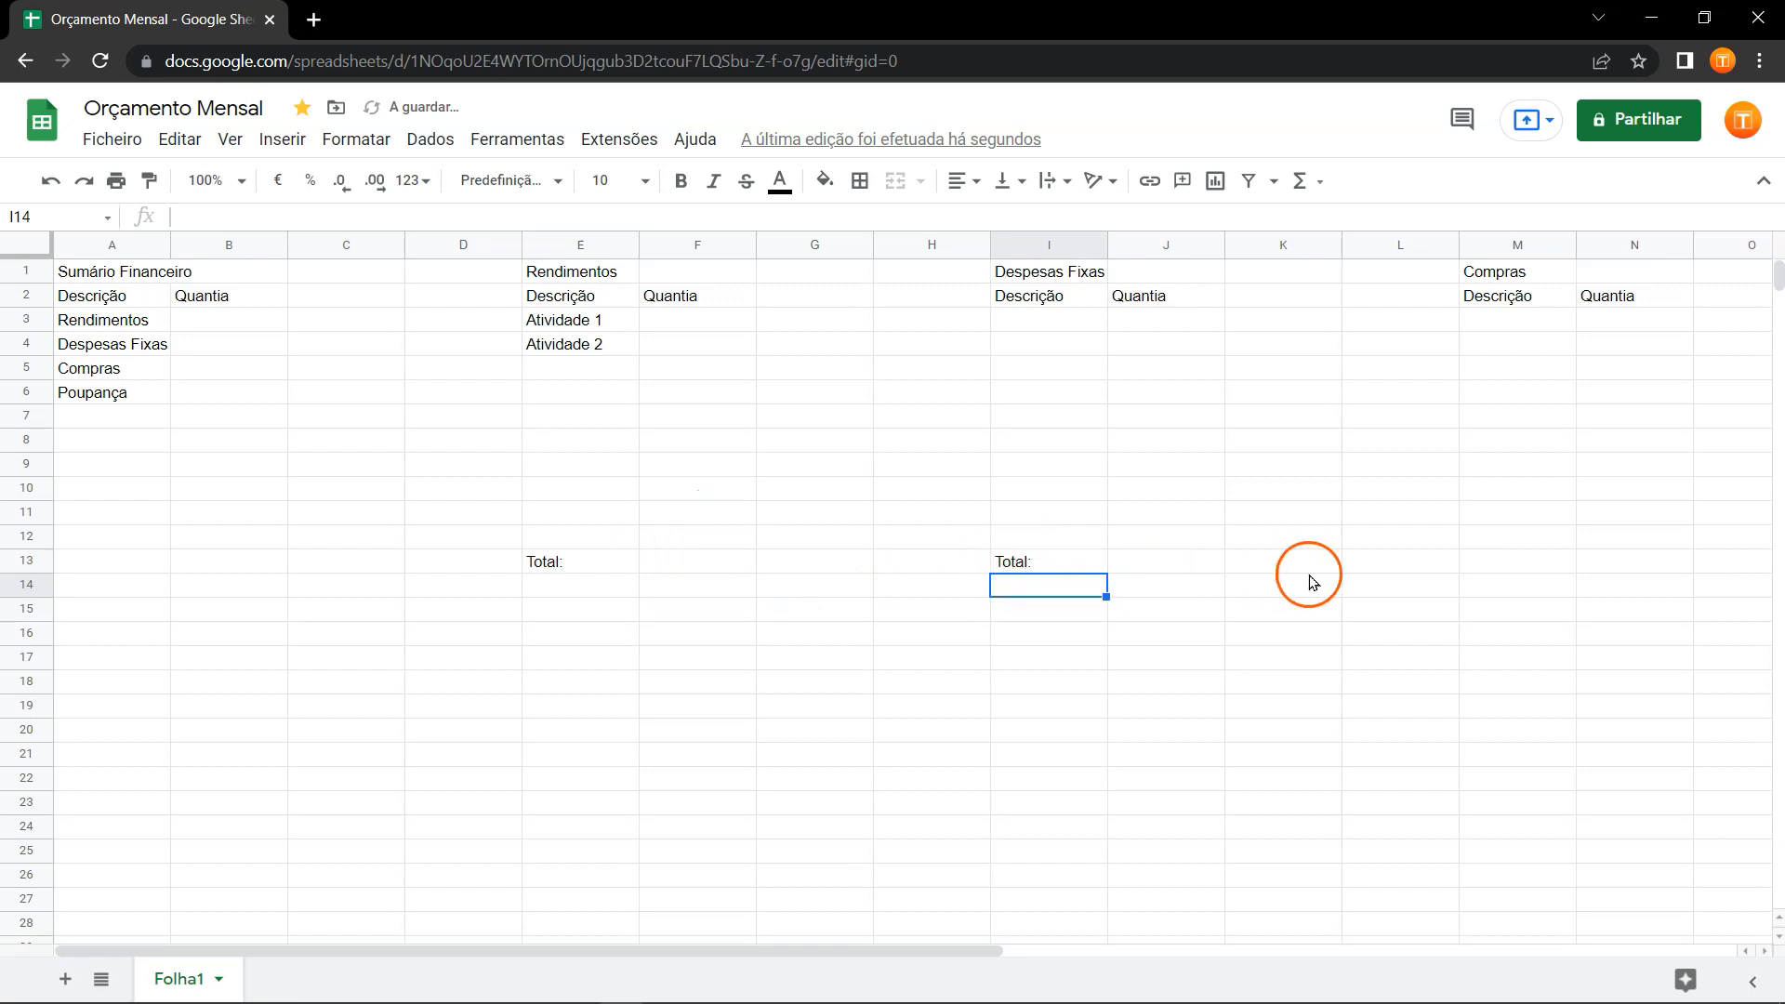
{"action": "left_click", "coordinate": [1535, 565]}
{"action": "type", "text": "="}
{"action": "left_click", "coordinate": [1060, 567]}
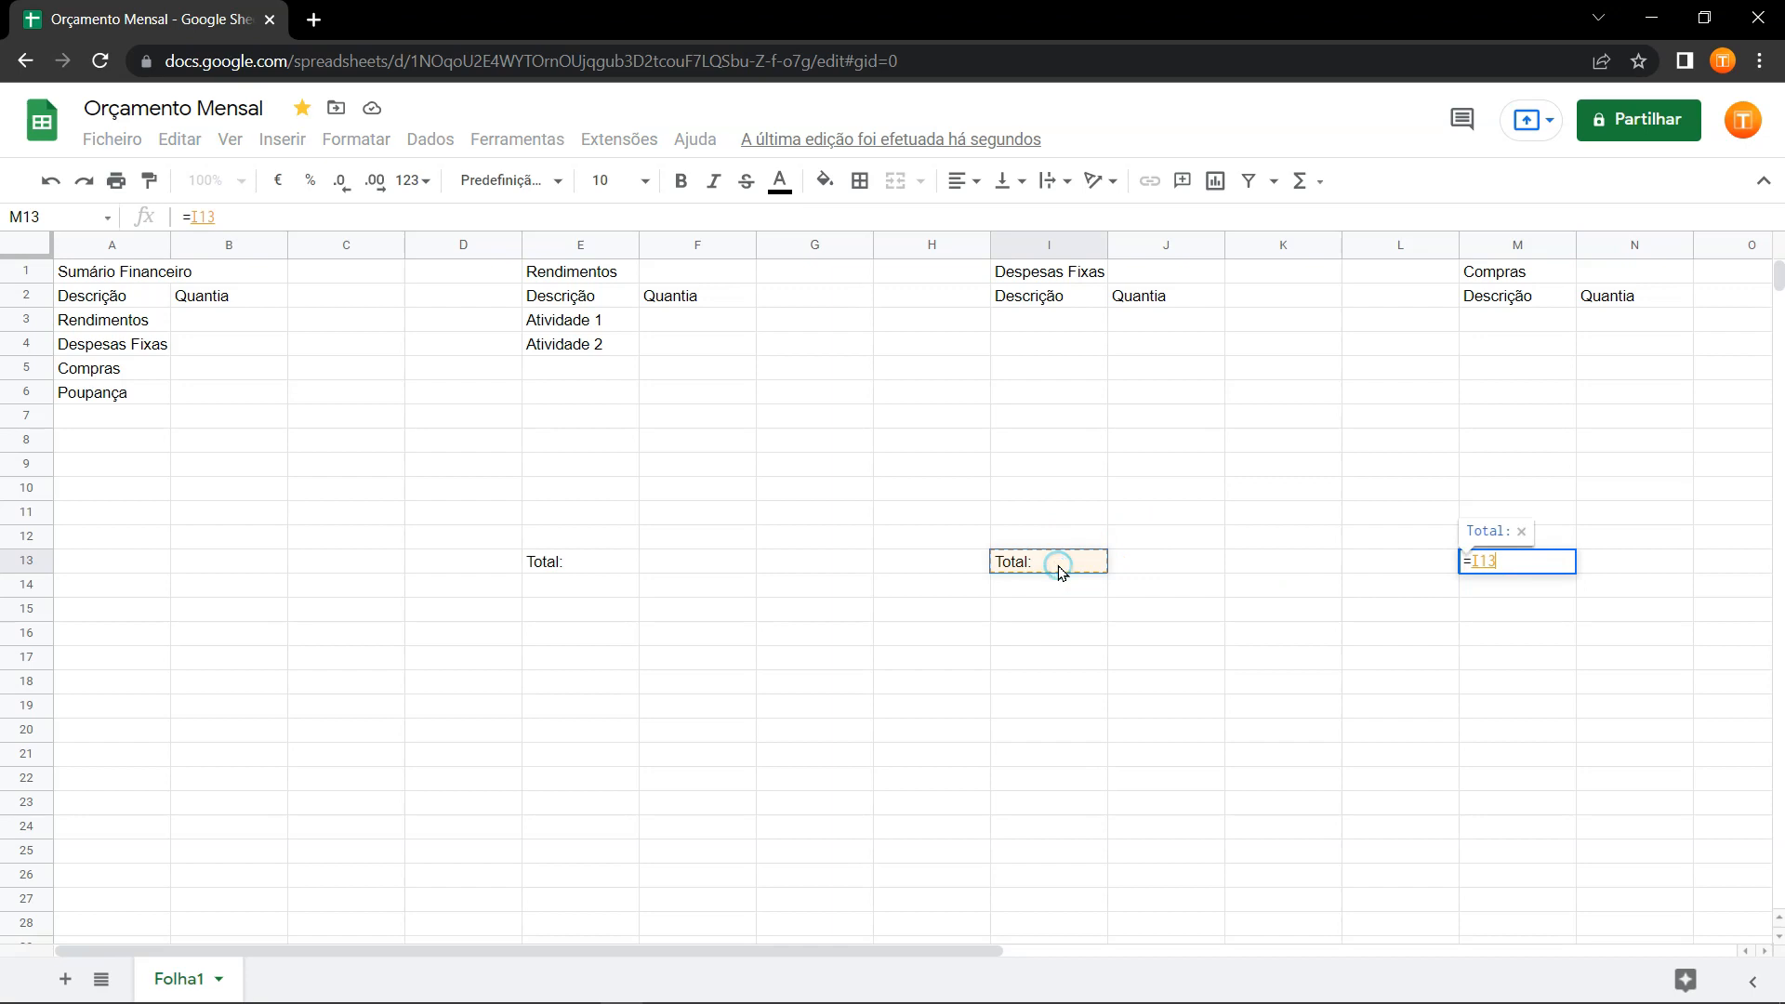
{"action": "key", "text": "Return"}
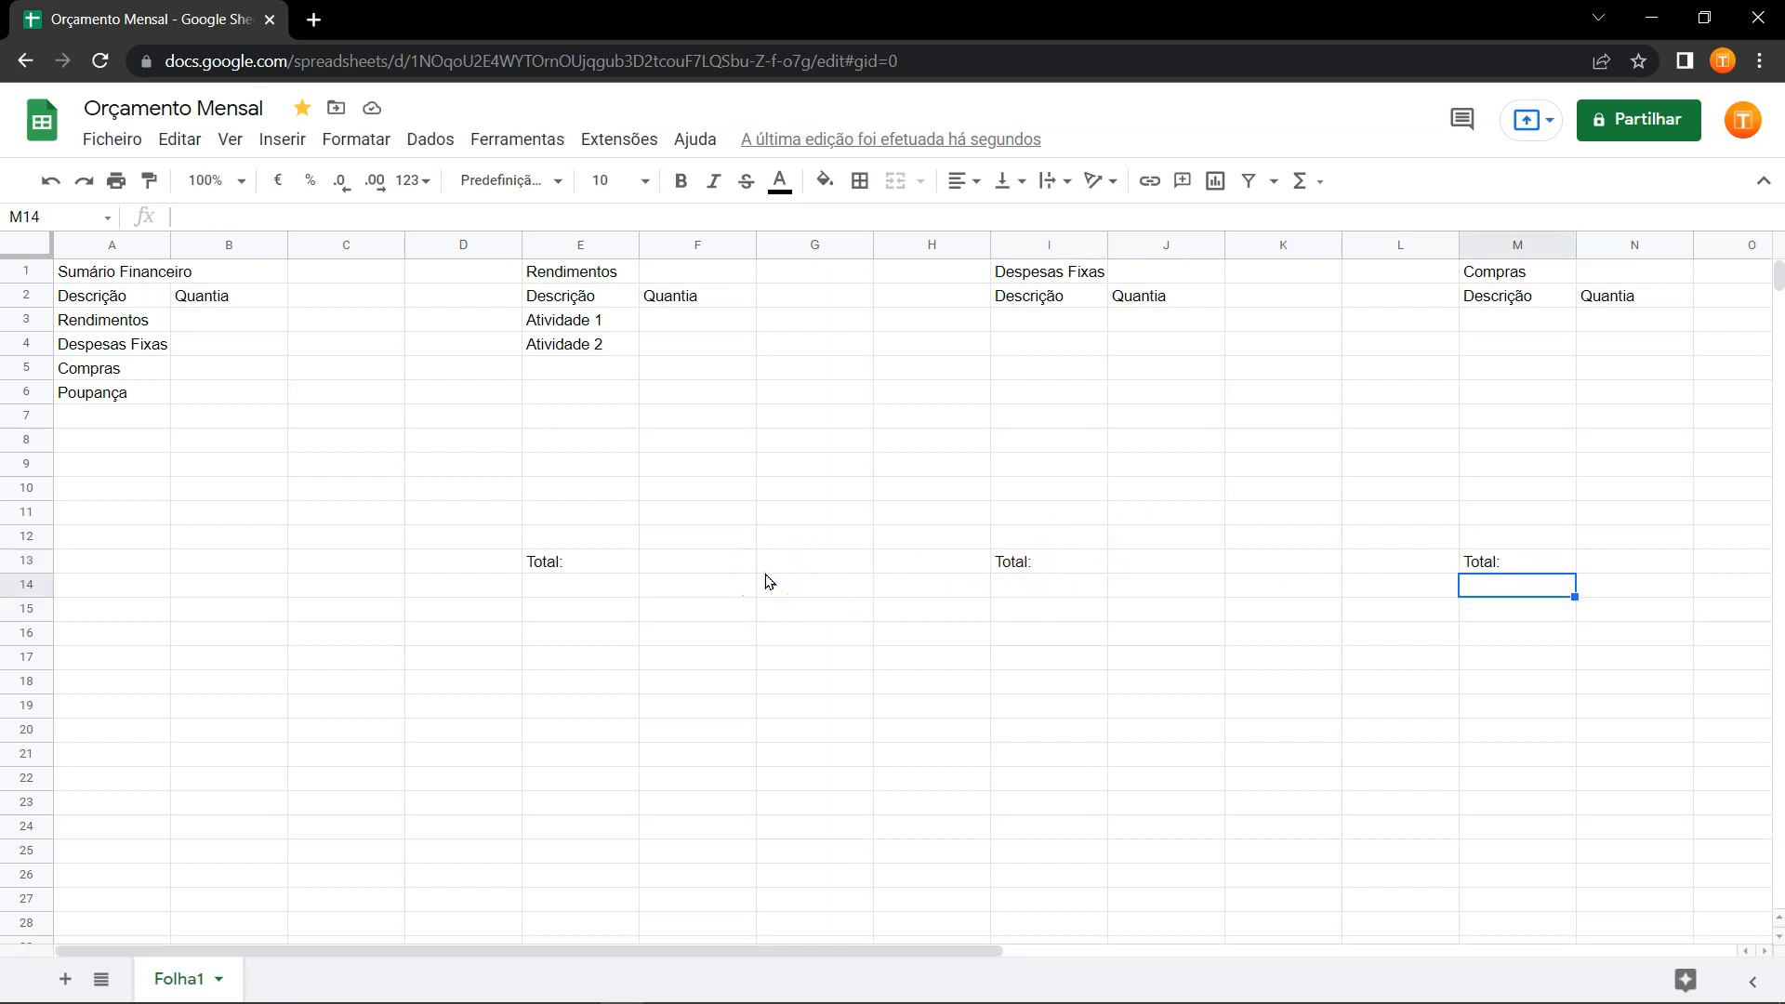
Enter the income amounts 700 in F3 for Atividade 1 and 500 in F4 for Atividade 2.
{"action": "left_click", "coordinate": [686, 320]}
{"action": "type", "text": "700"}
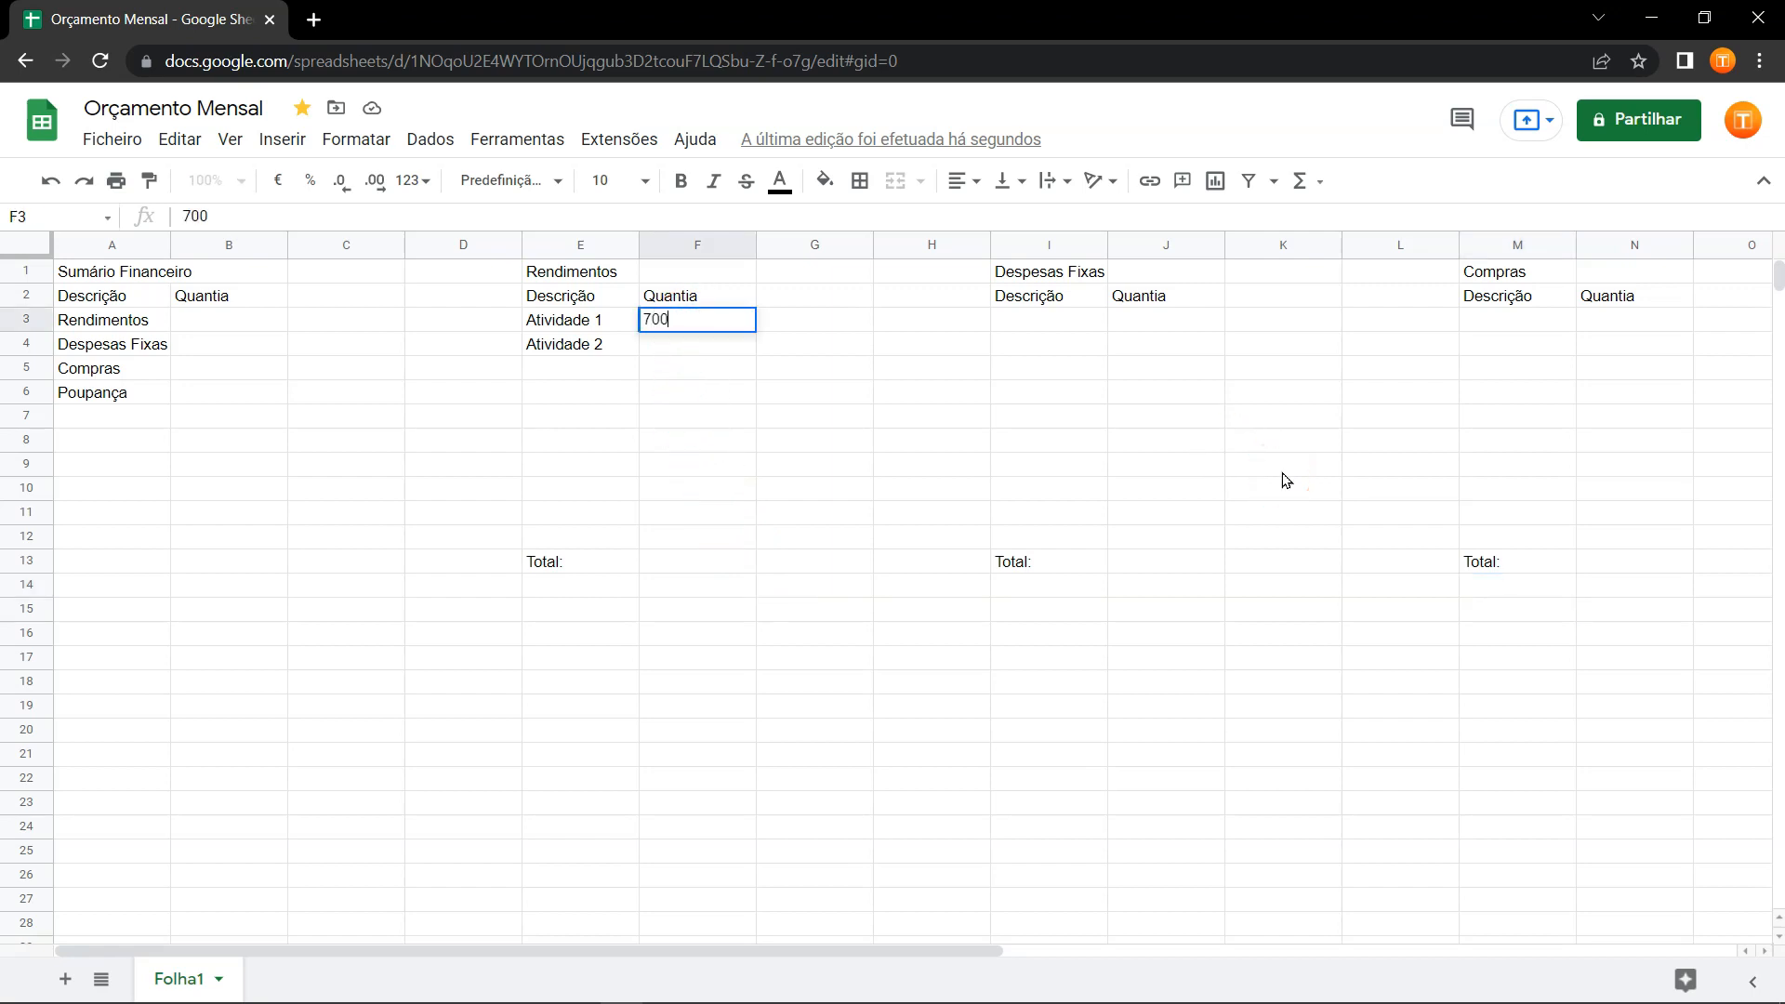
{"action": "key", "text": "Return"}
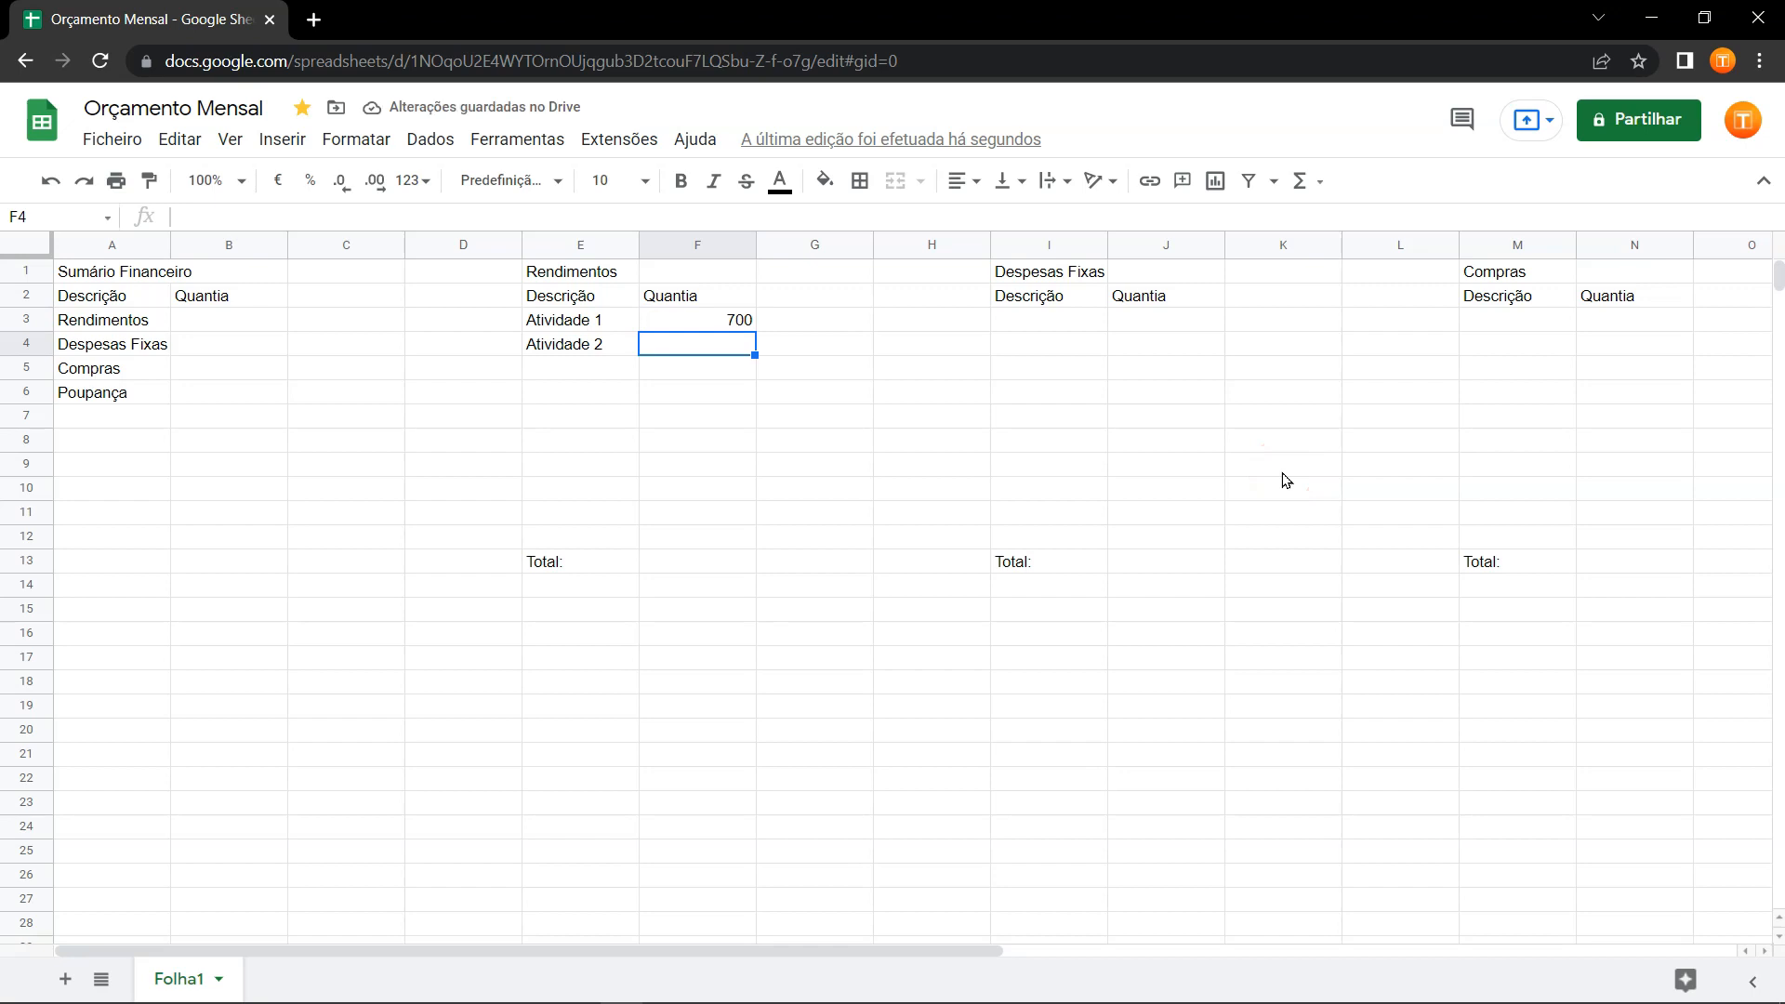
{"action": "type", "text": "500"}
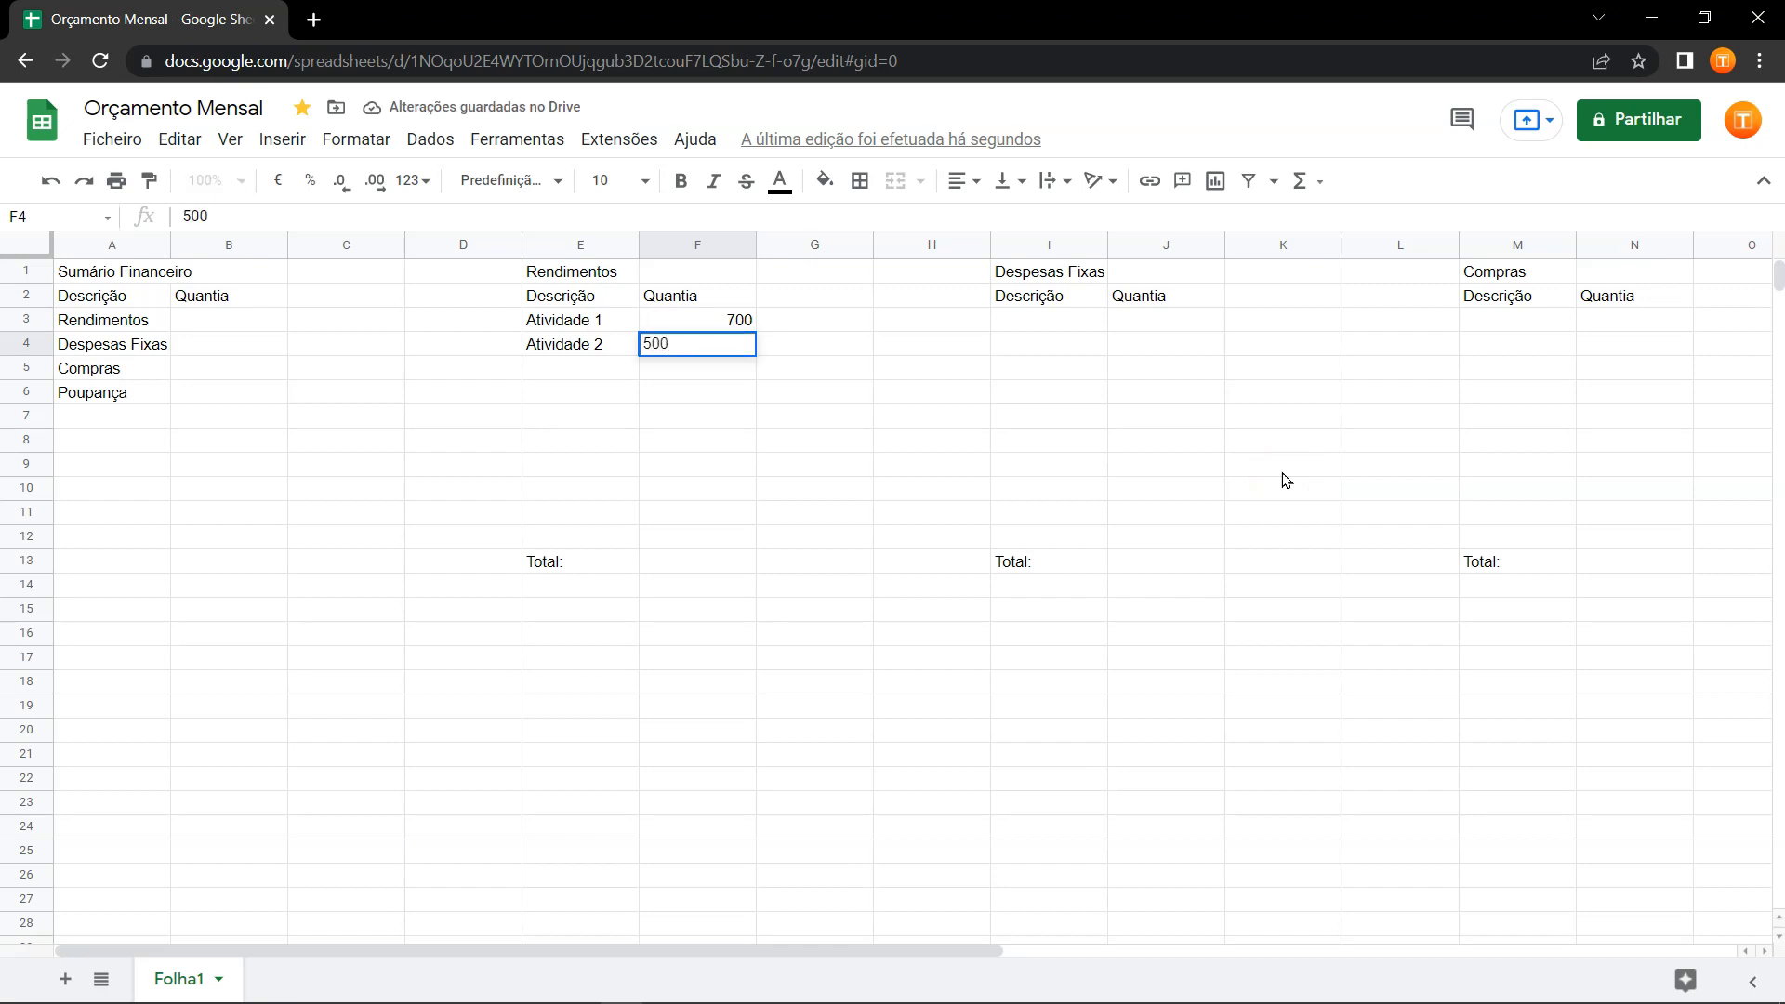
{"action": "key", "text": "Return"}
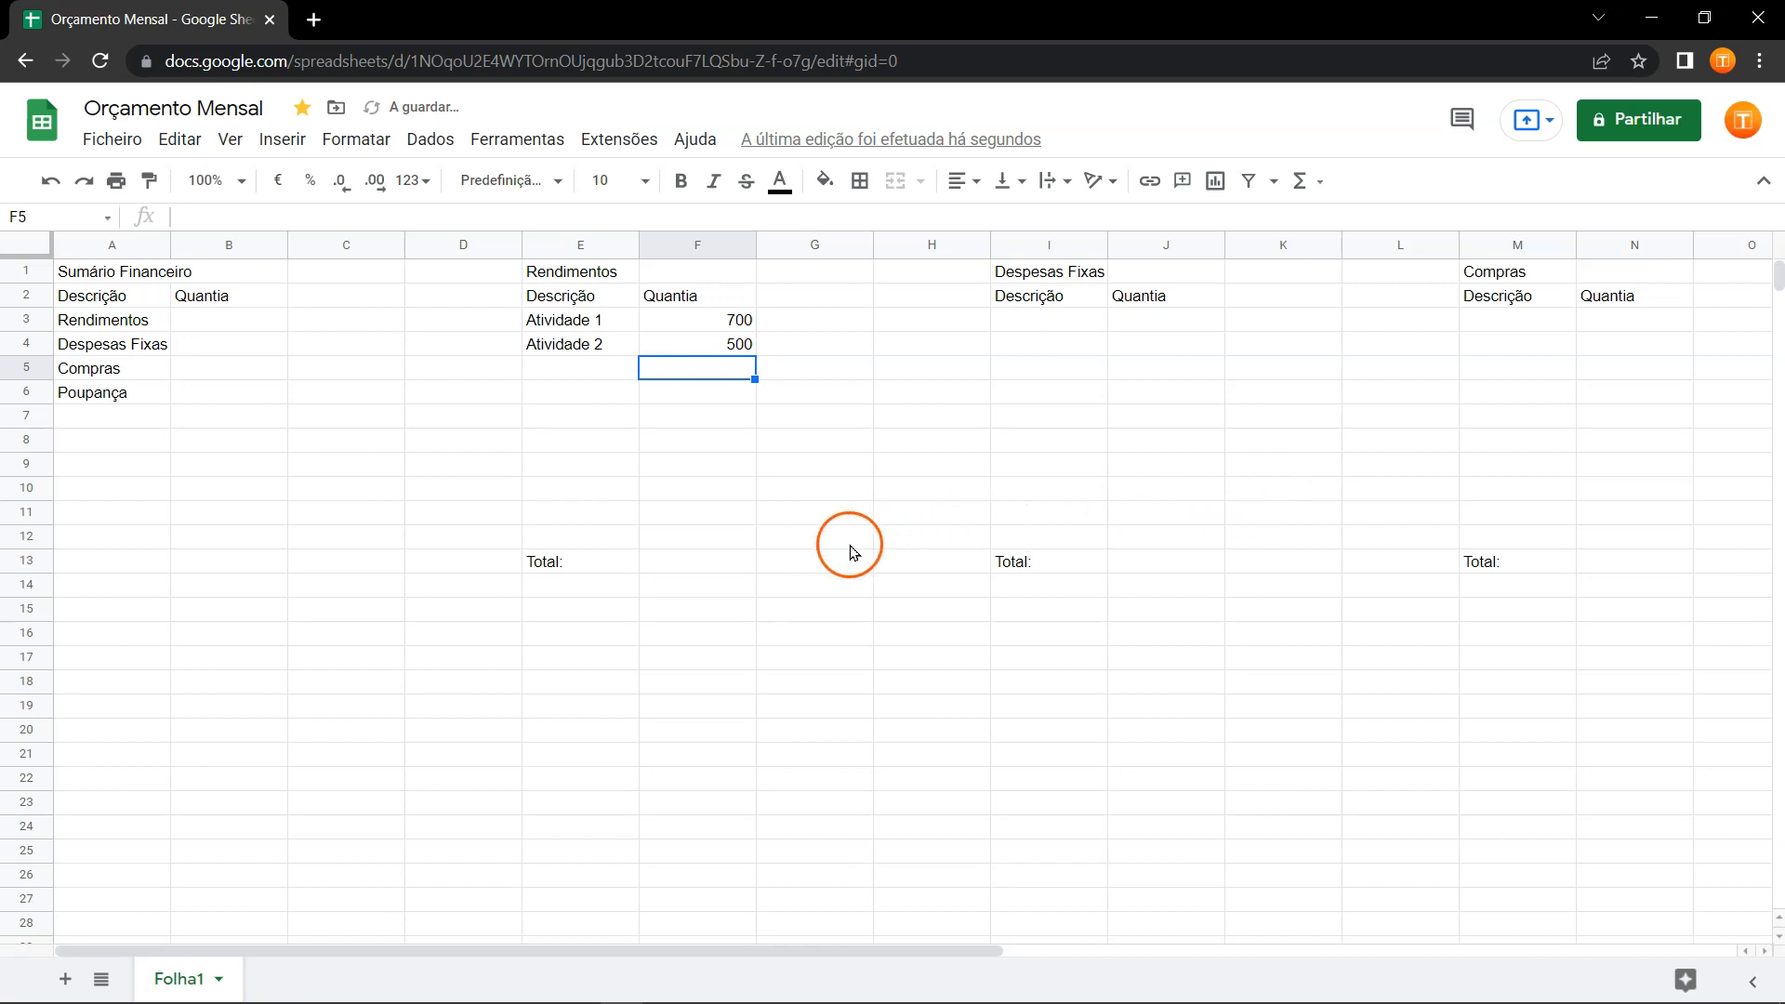
Calculate the Rendimentos total in F13 with the SOMA function over F3:F12.
{"action": "left_click", "coordinate": [713, 570]}
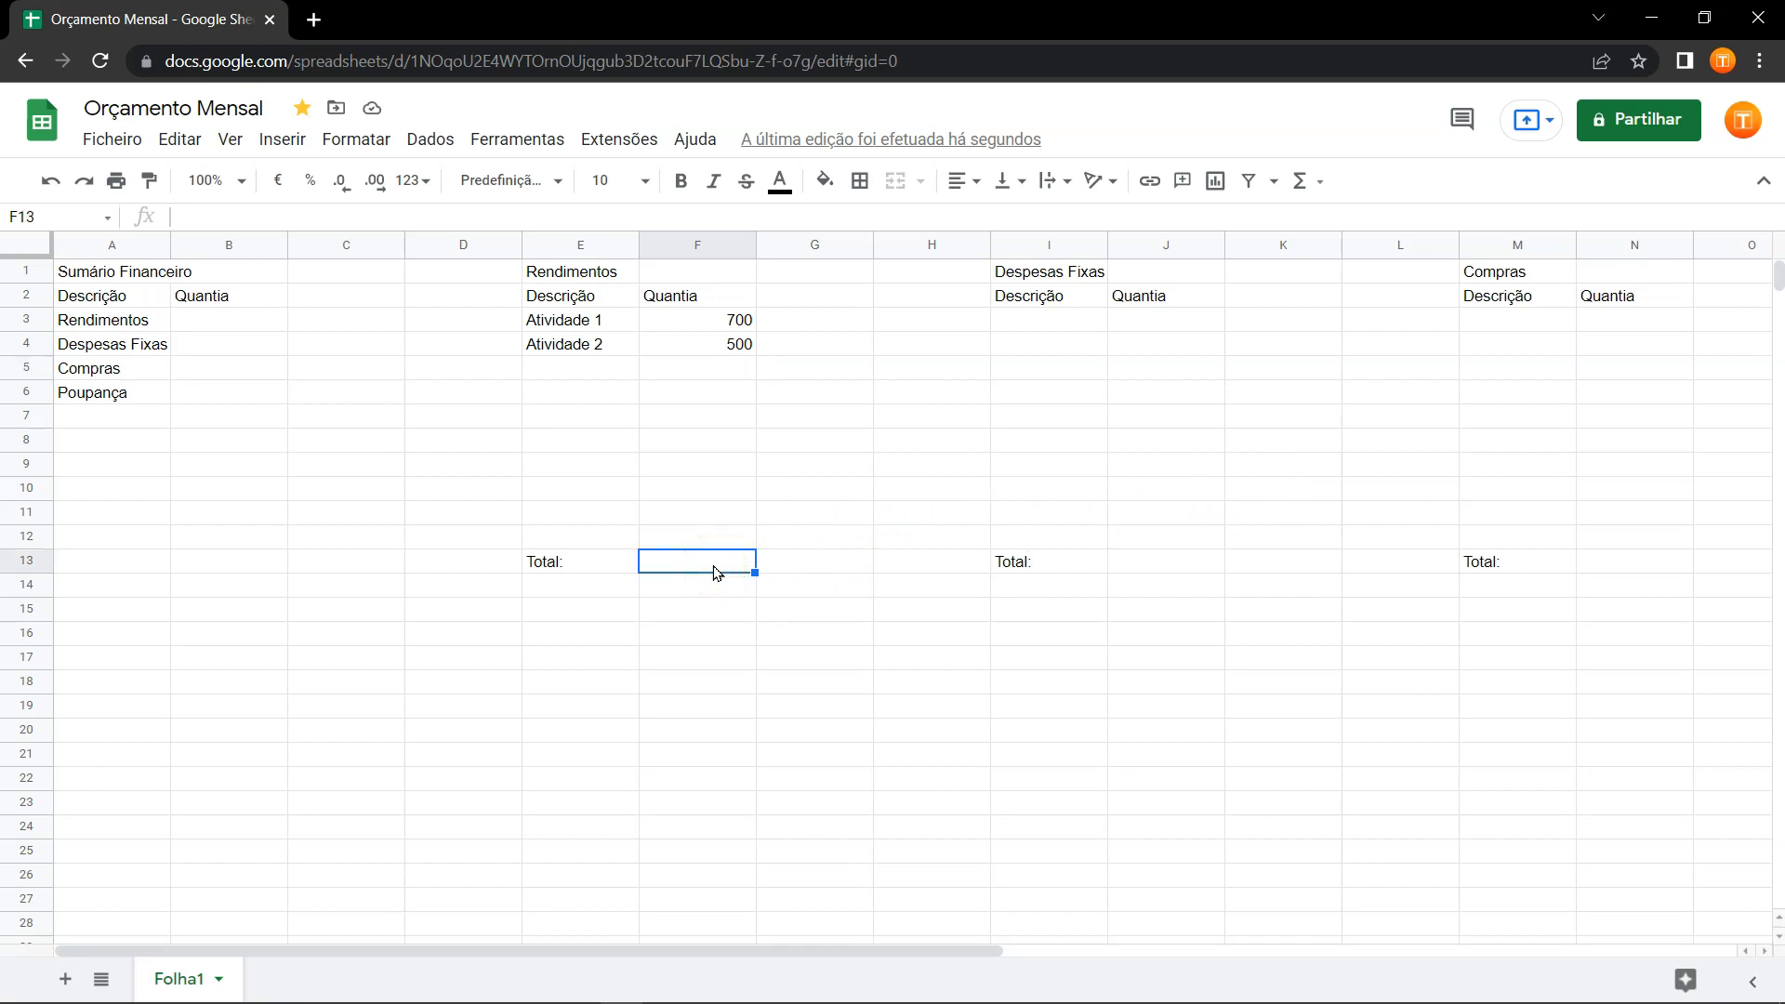
{"action": "type", "text": "="}
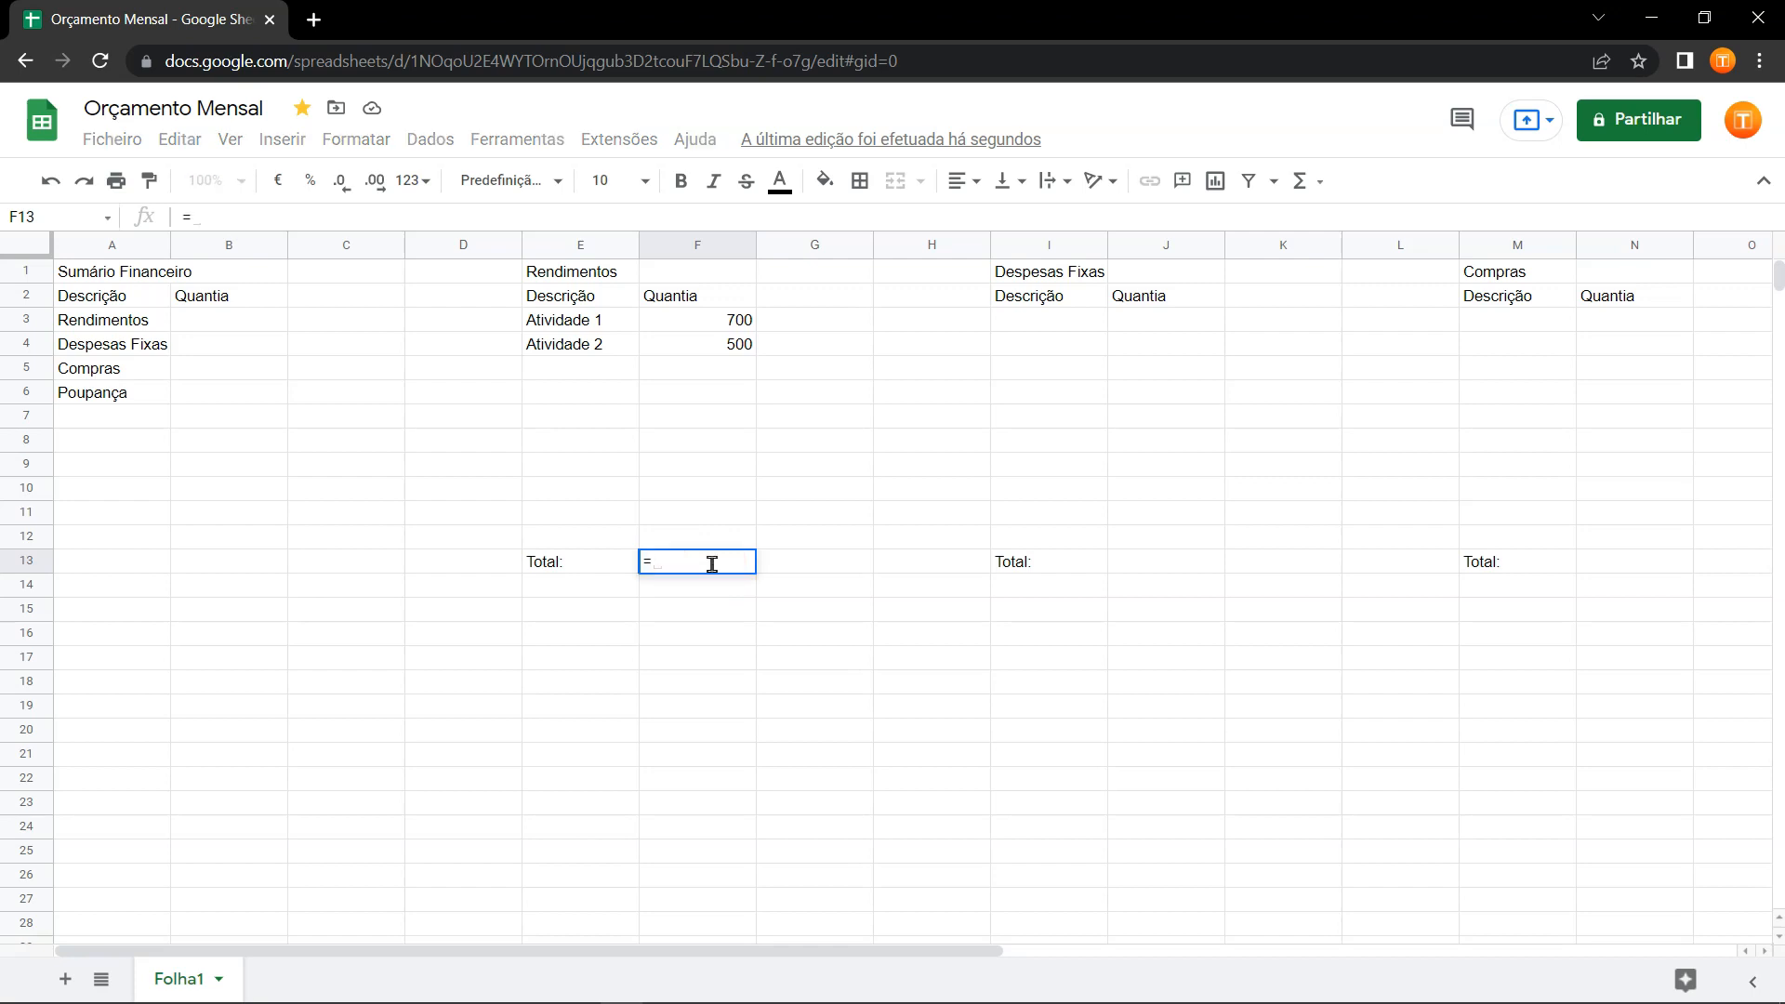
{"action": "type", "text": "soma"}
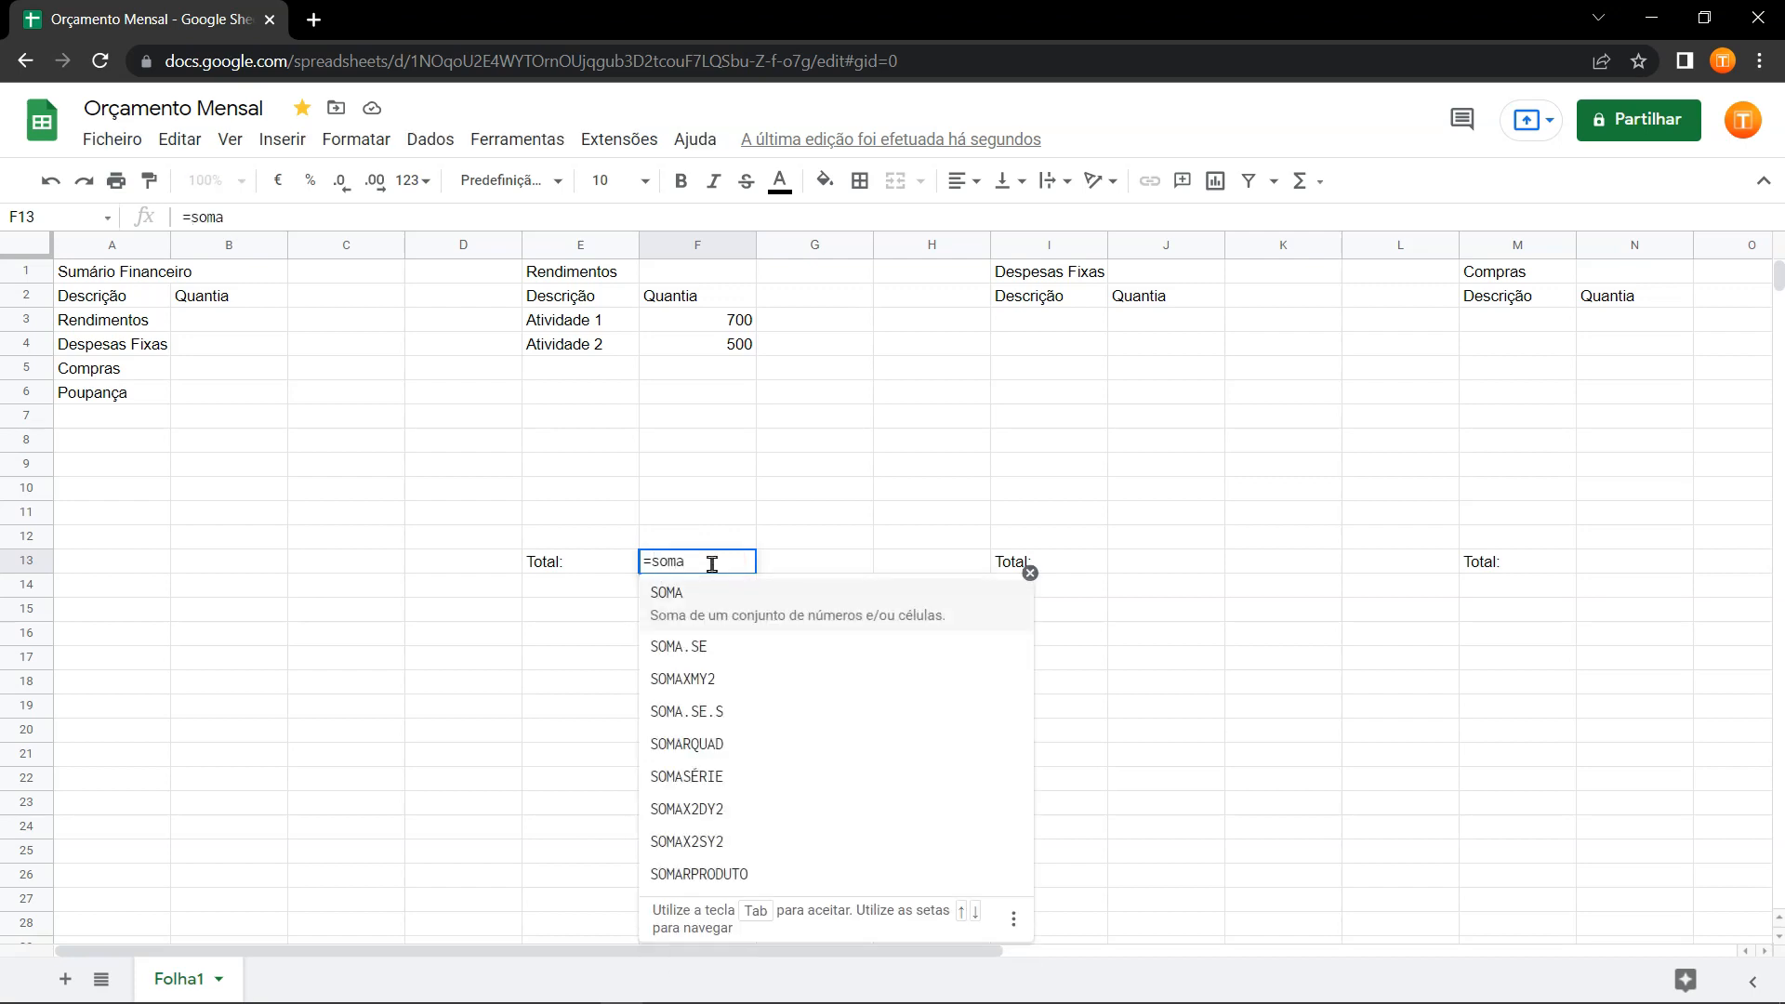
{"action": "type", "text": "("}
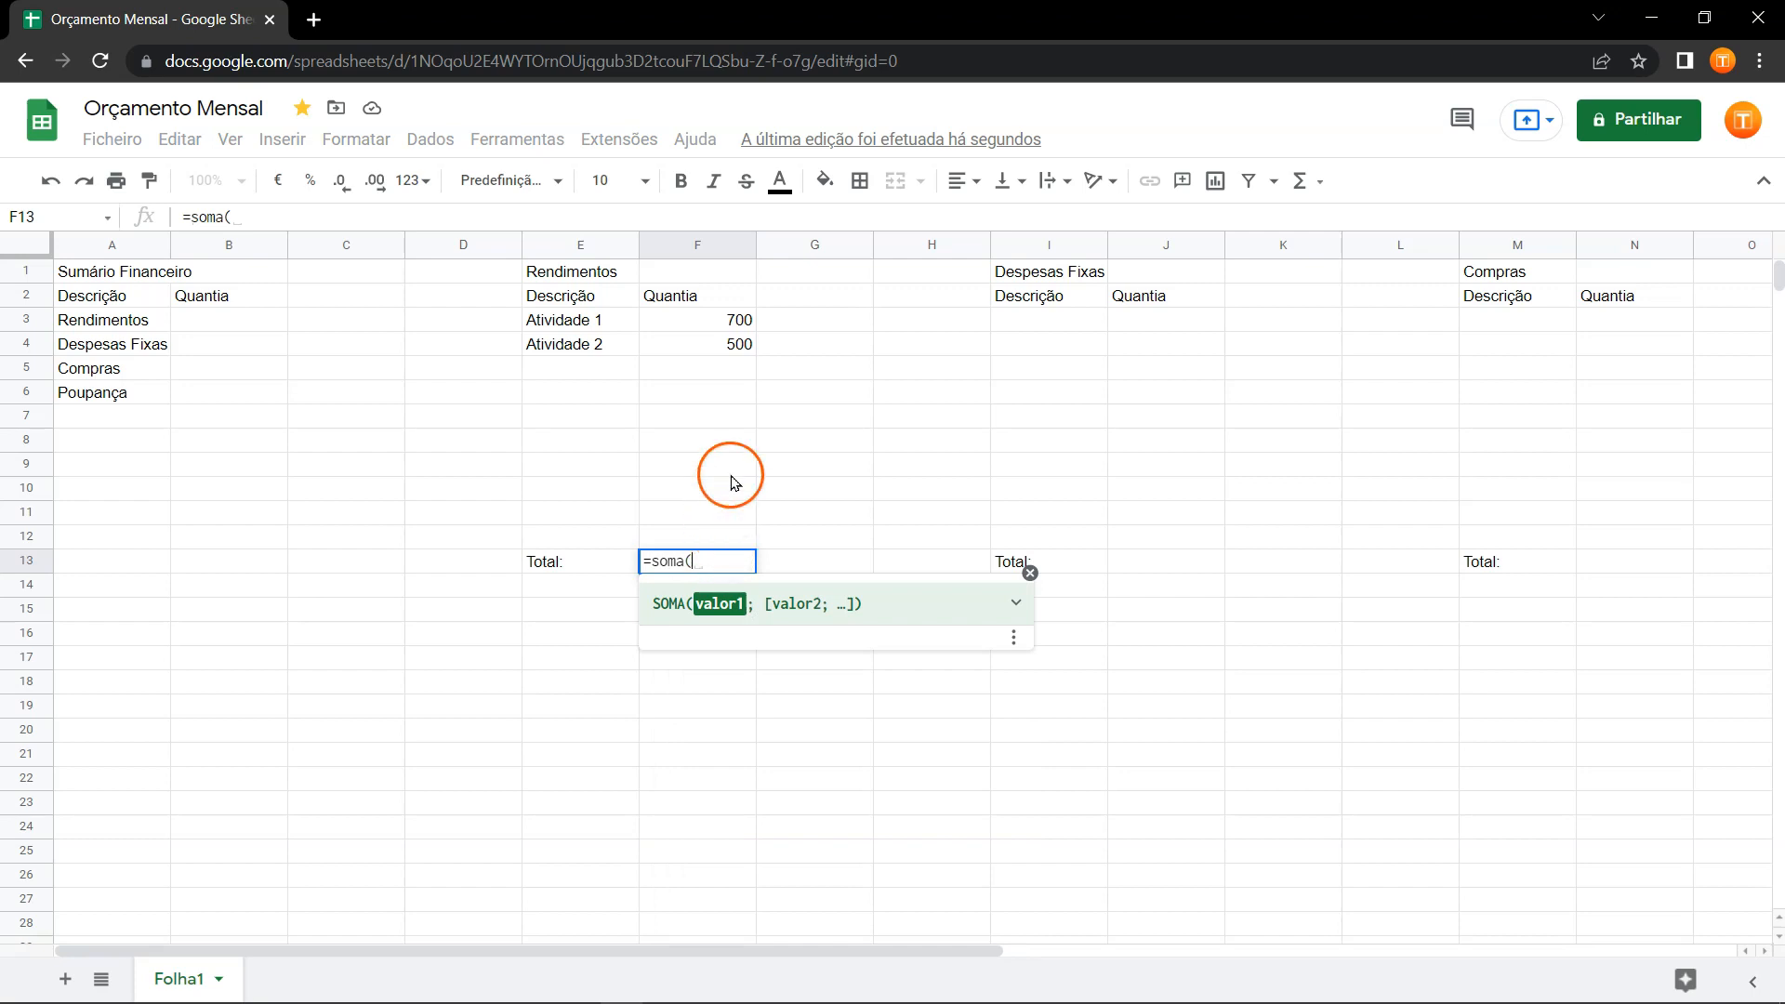
{"action": "left_click", "coordinate": [733, 322]}
{"action": "left_click_drag", "start_coordinate": [734, 322], "coordinate": [729, 537]}
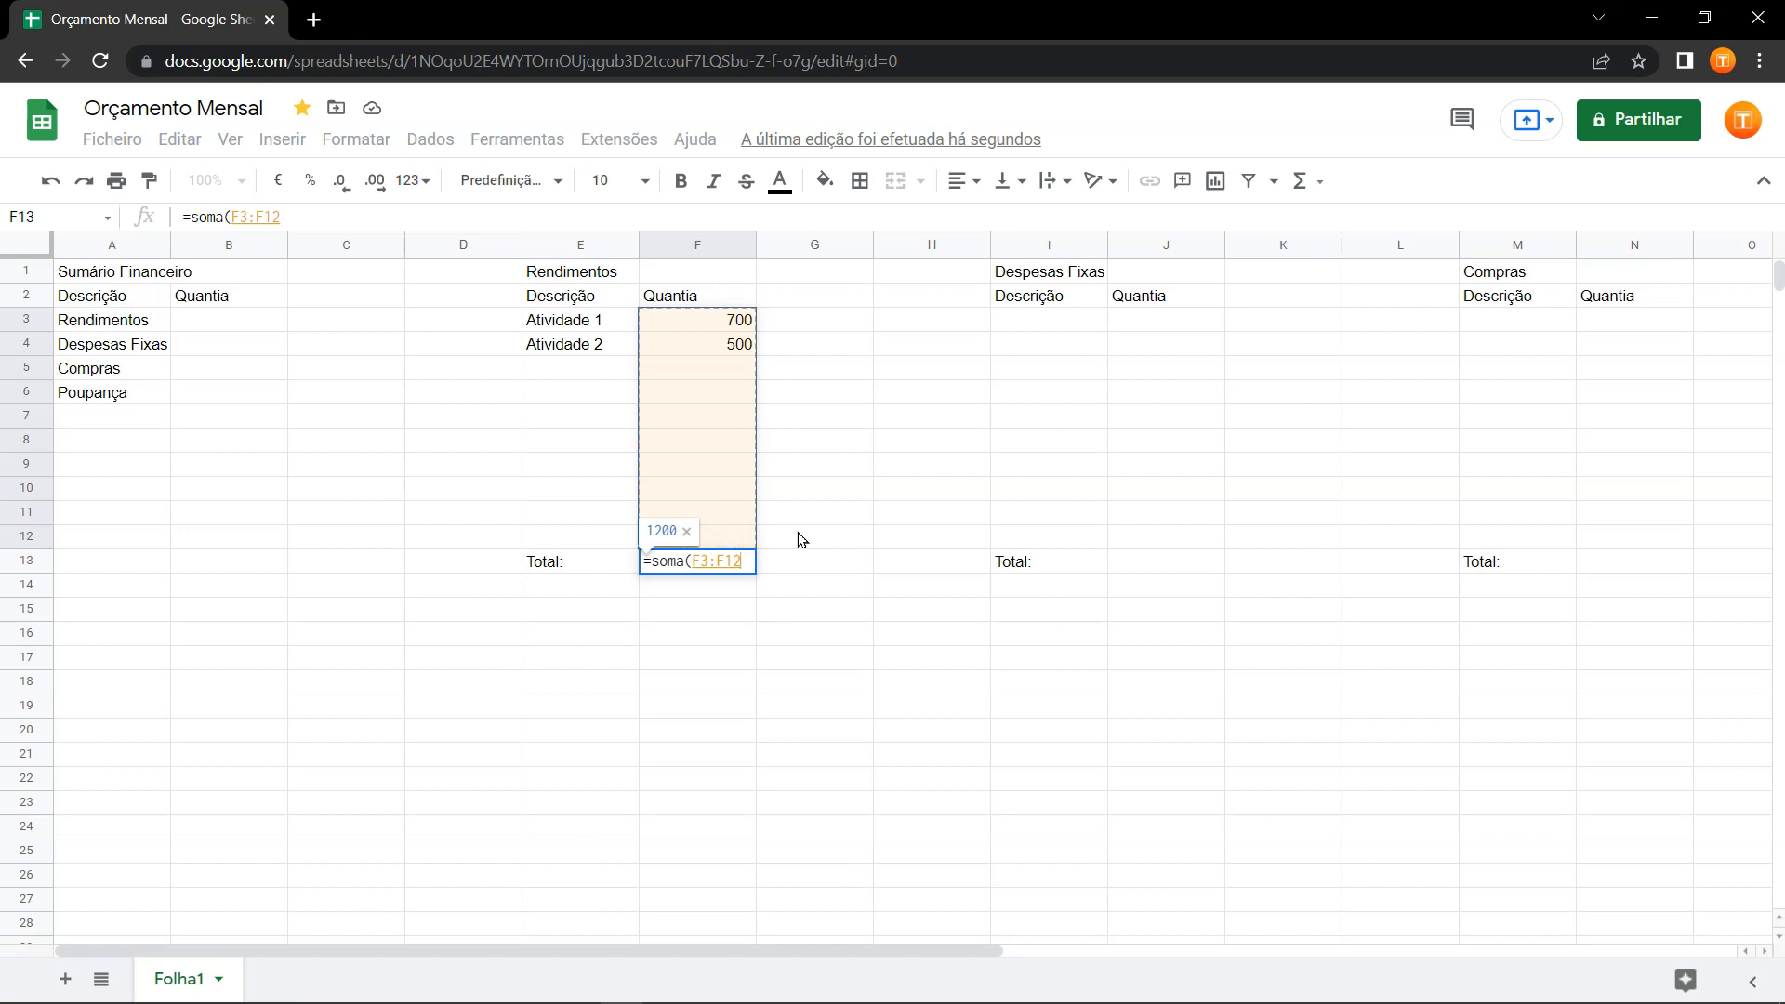
{"action": "key", "text": "Return"}
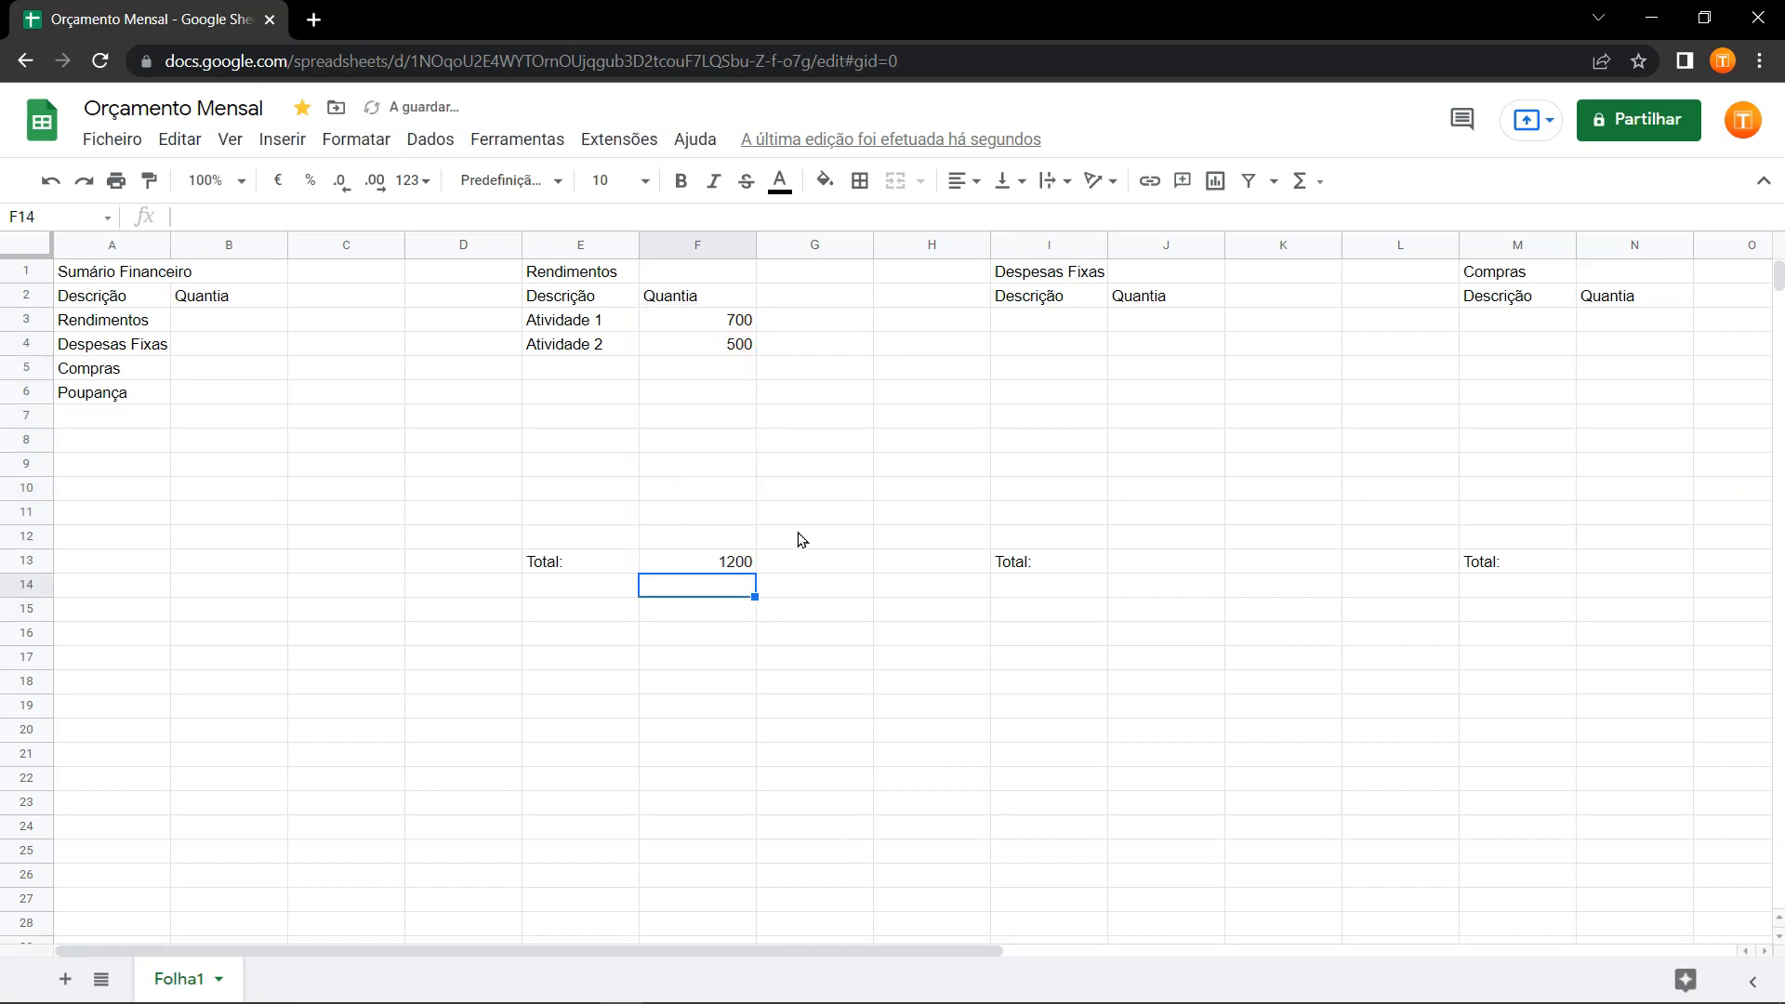
Add a third income entry with the label "Atrividade 3" in E5 and the amount 200 in F5.
{"action": "left_click", "coordinate": [587, 370]}
{"action": "type", "text": "Atrividade"}
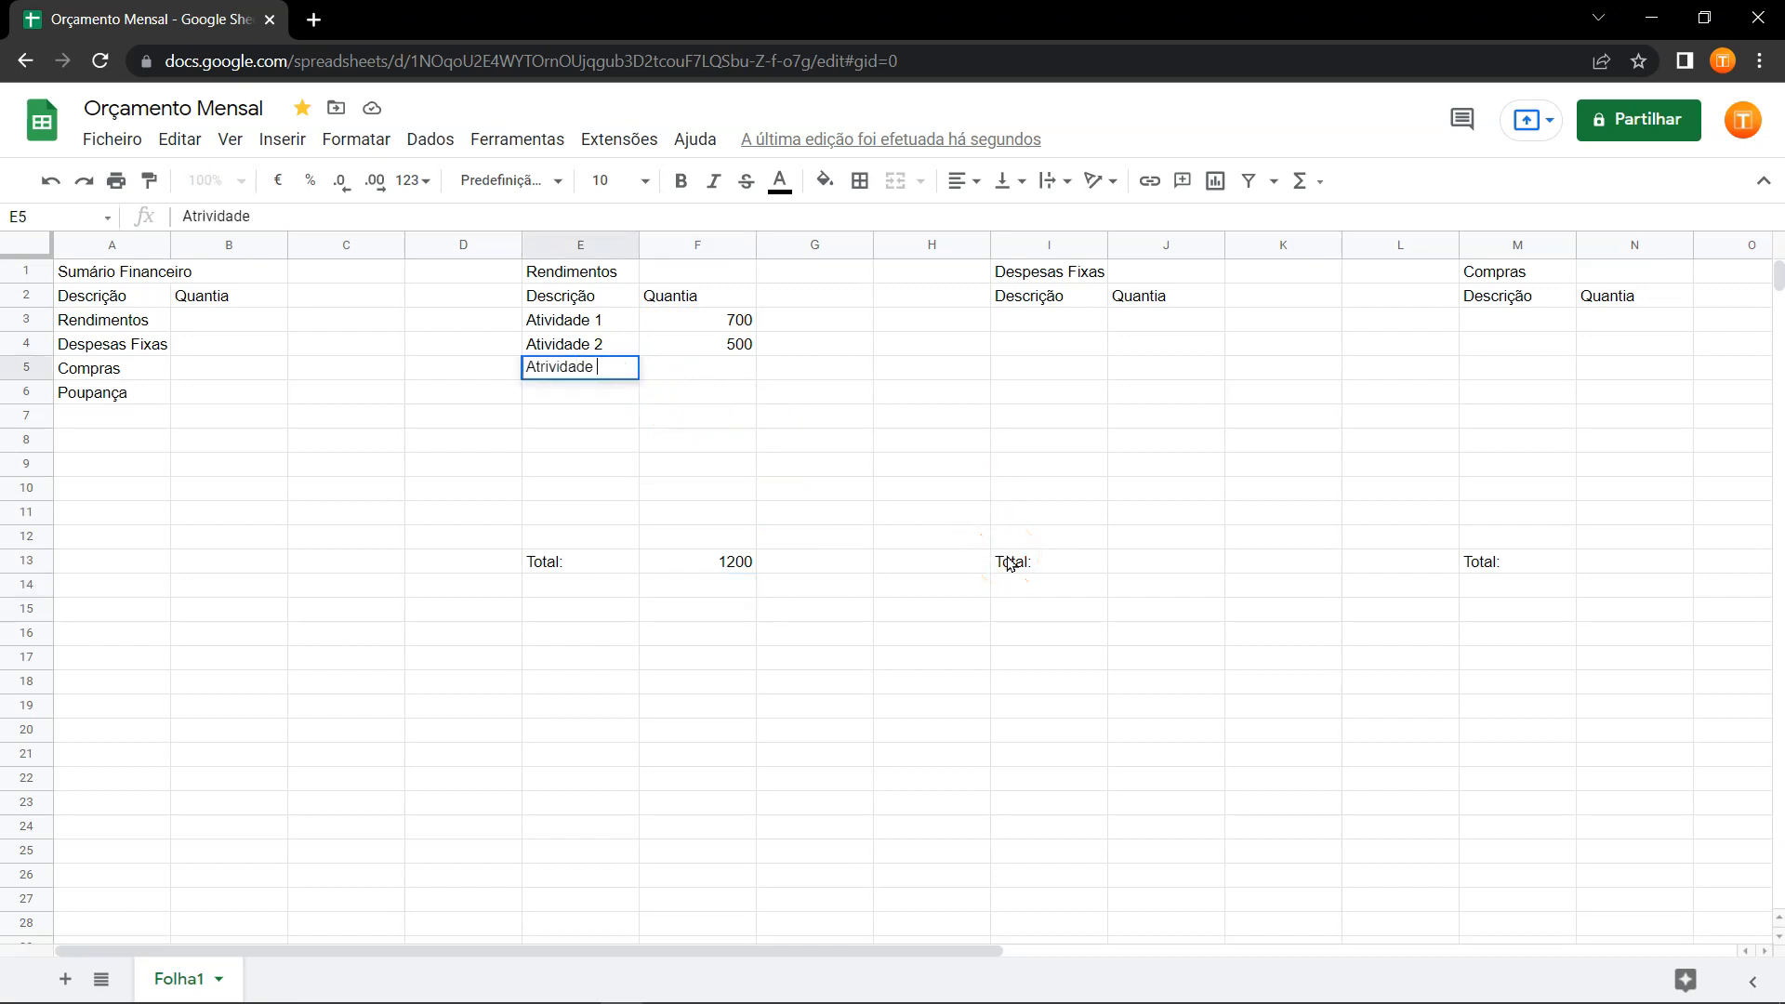
{"action": "type", "text": " 3"}
{"action": "key", "text": "Tab"}
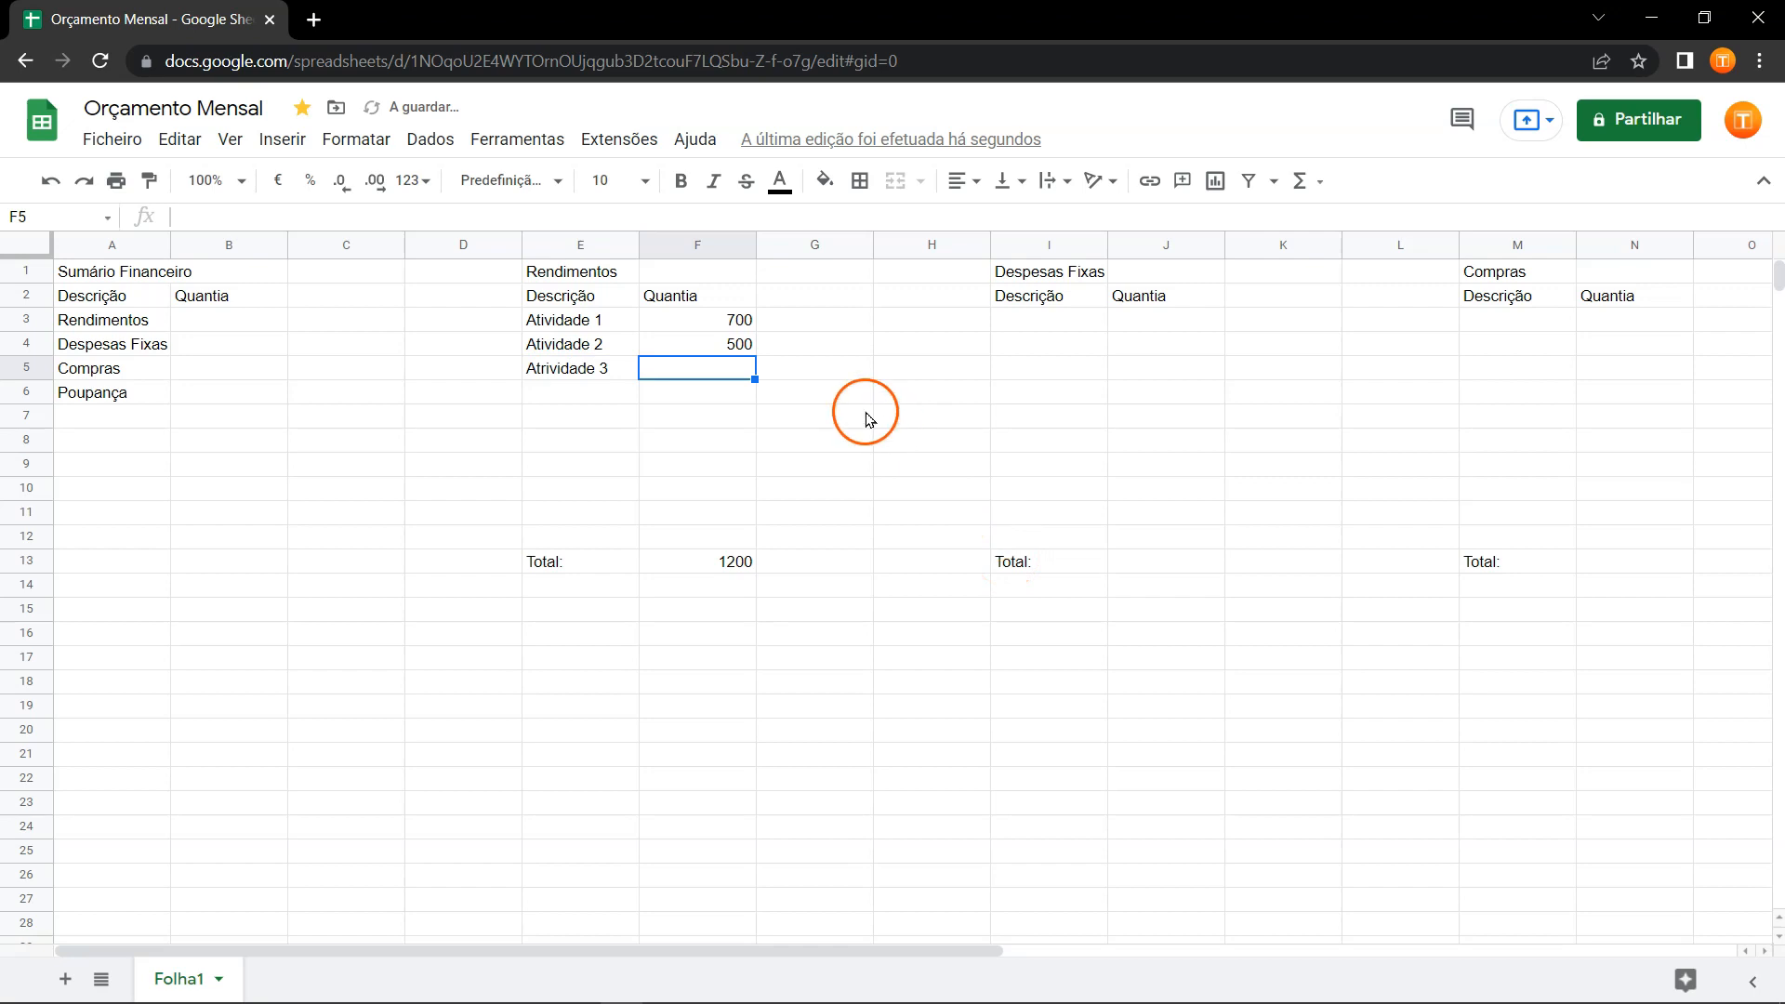
{"action": "type", "text": "200"}
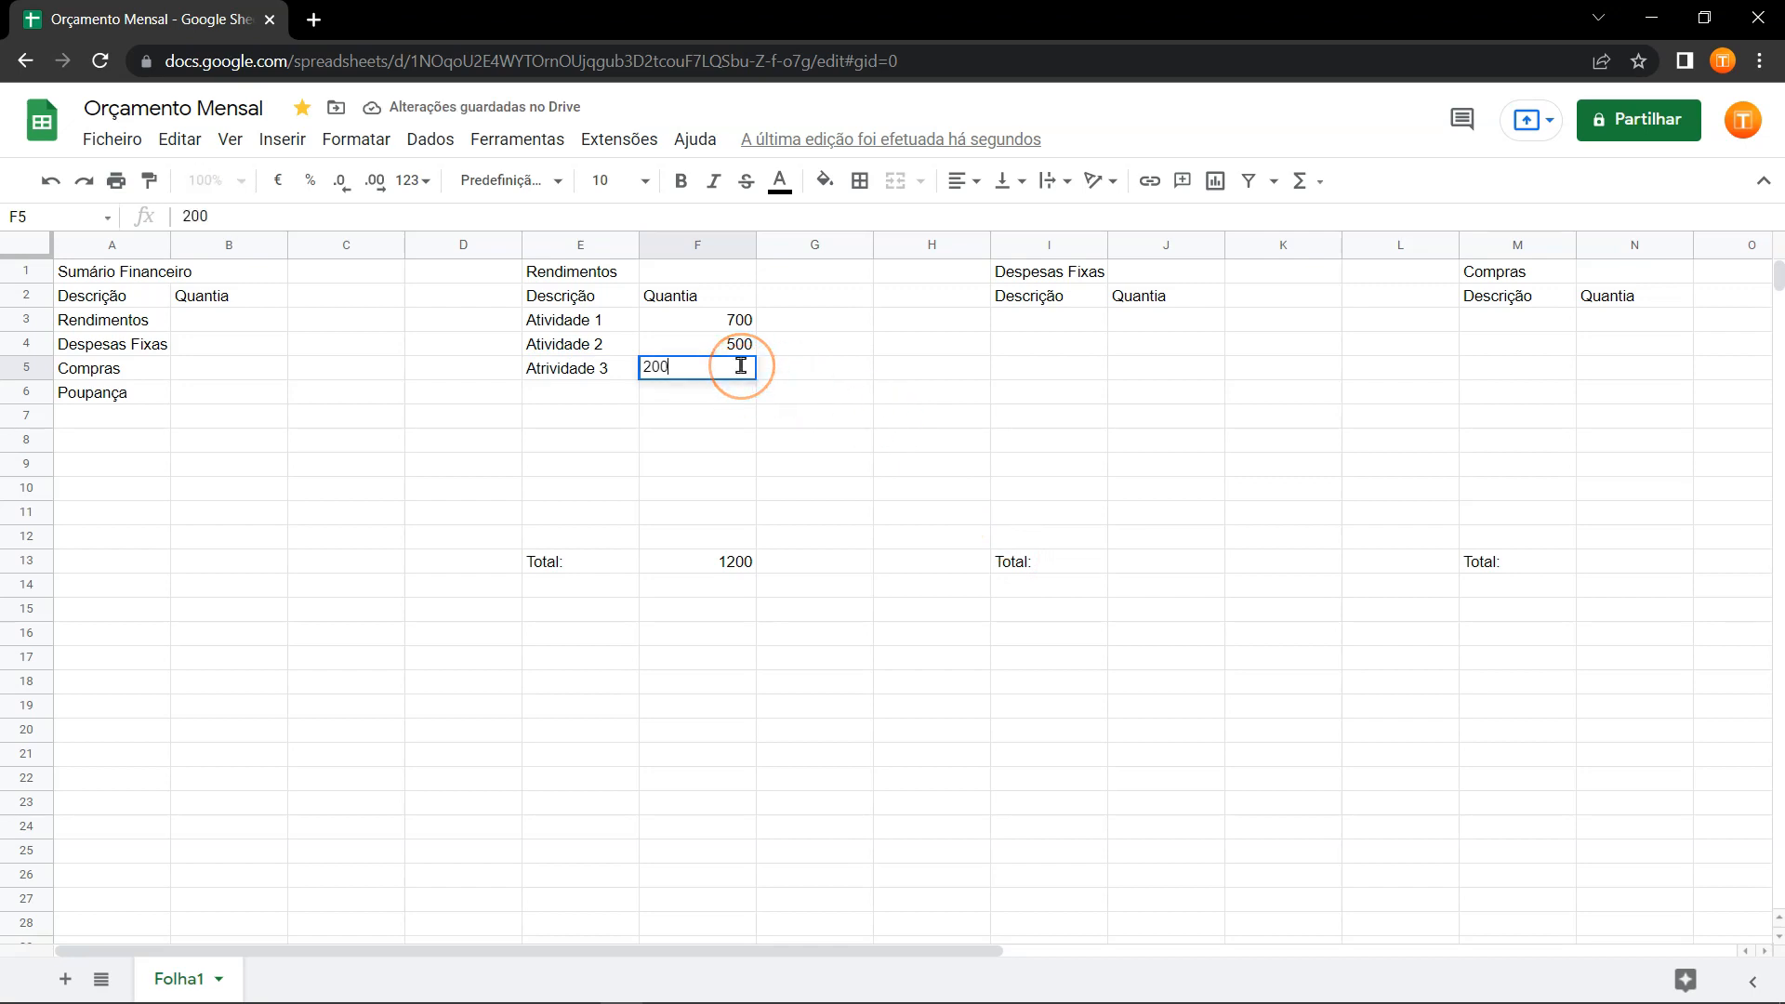
{"action": "key", "text": "Return"}
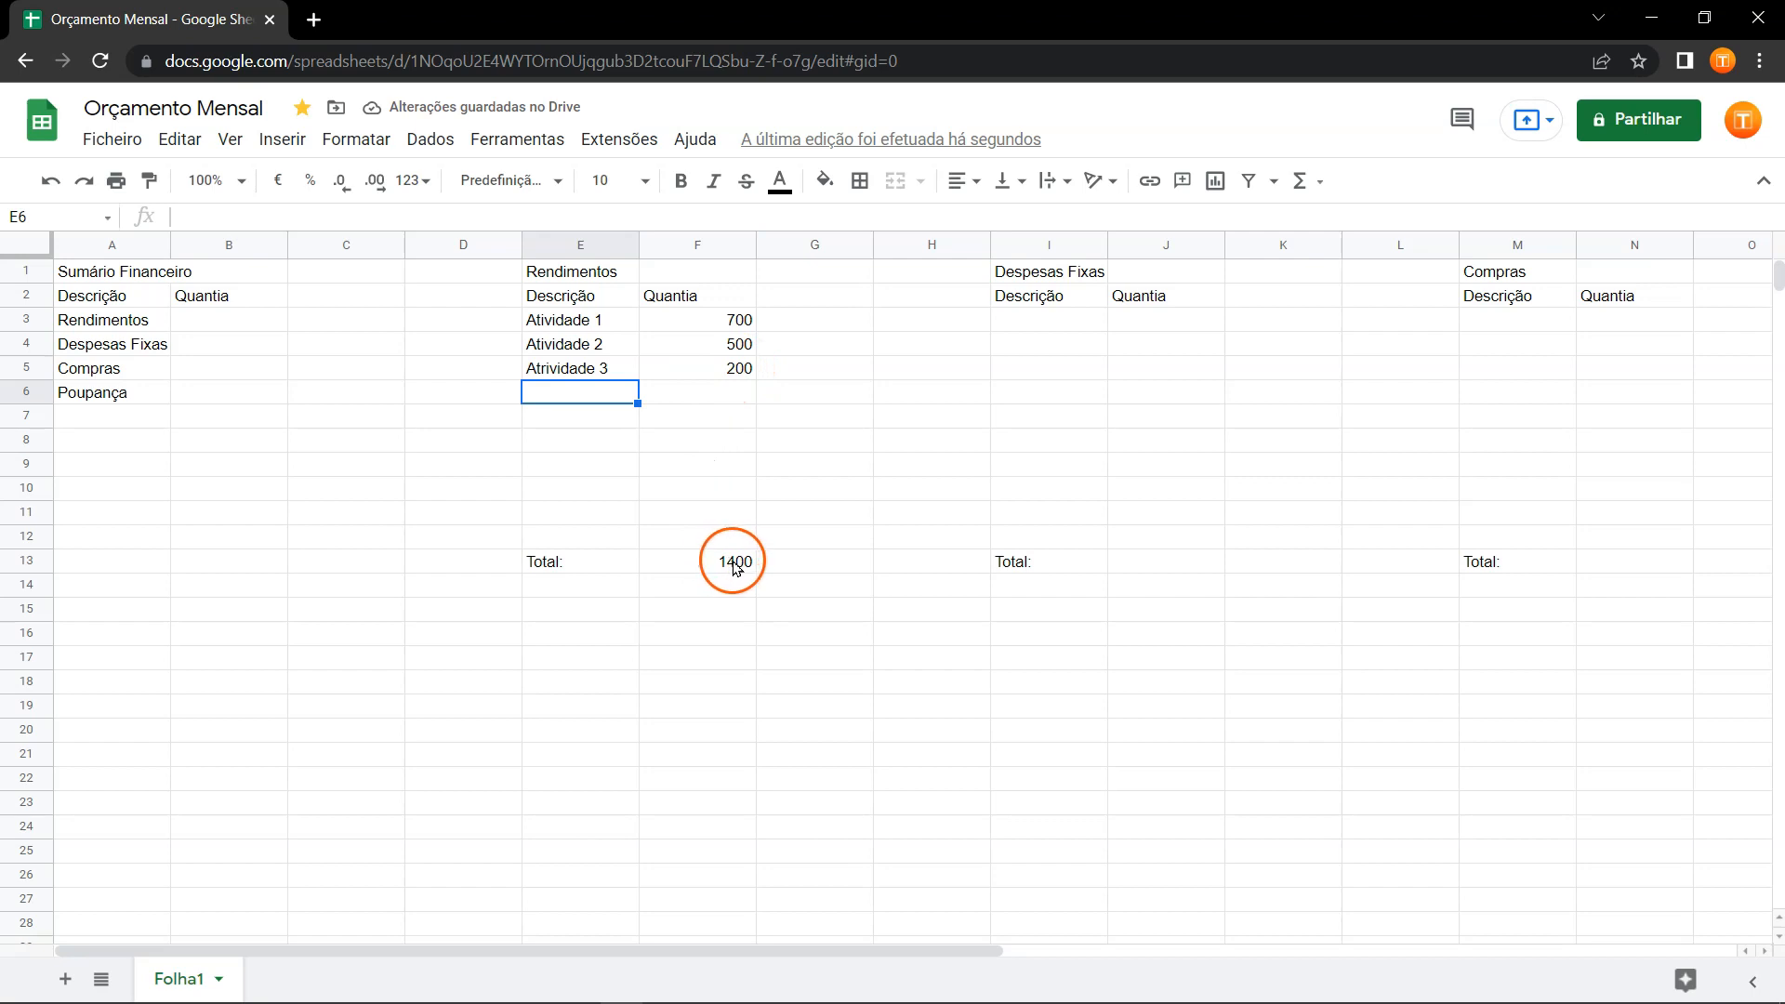
Correct the spelling of the label in E5 to "Atividade 3".
{"action": "double_click", "coordinate": [540, 368]}
{"action": "key", "text": "BackSpace"}
{"action": "key", "text": "Return"}
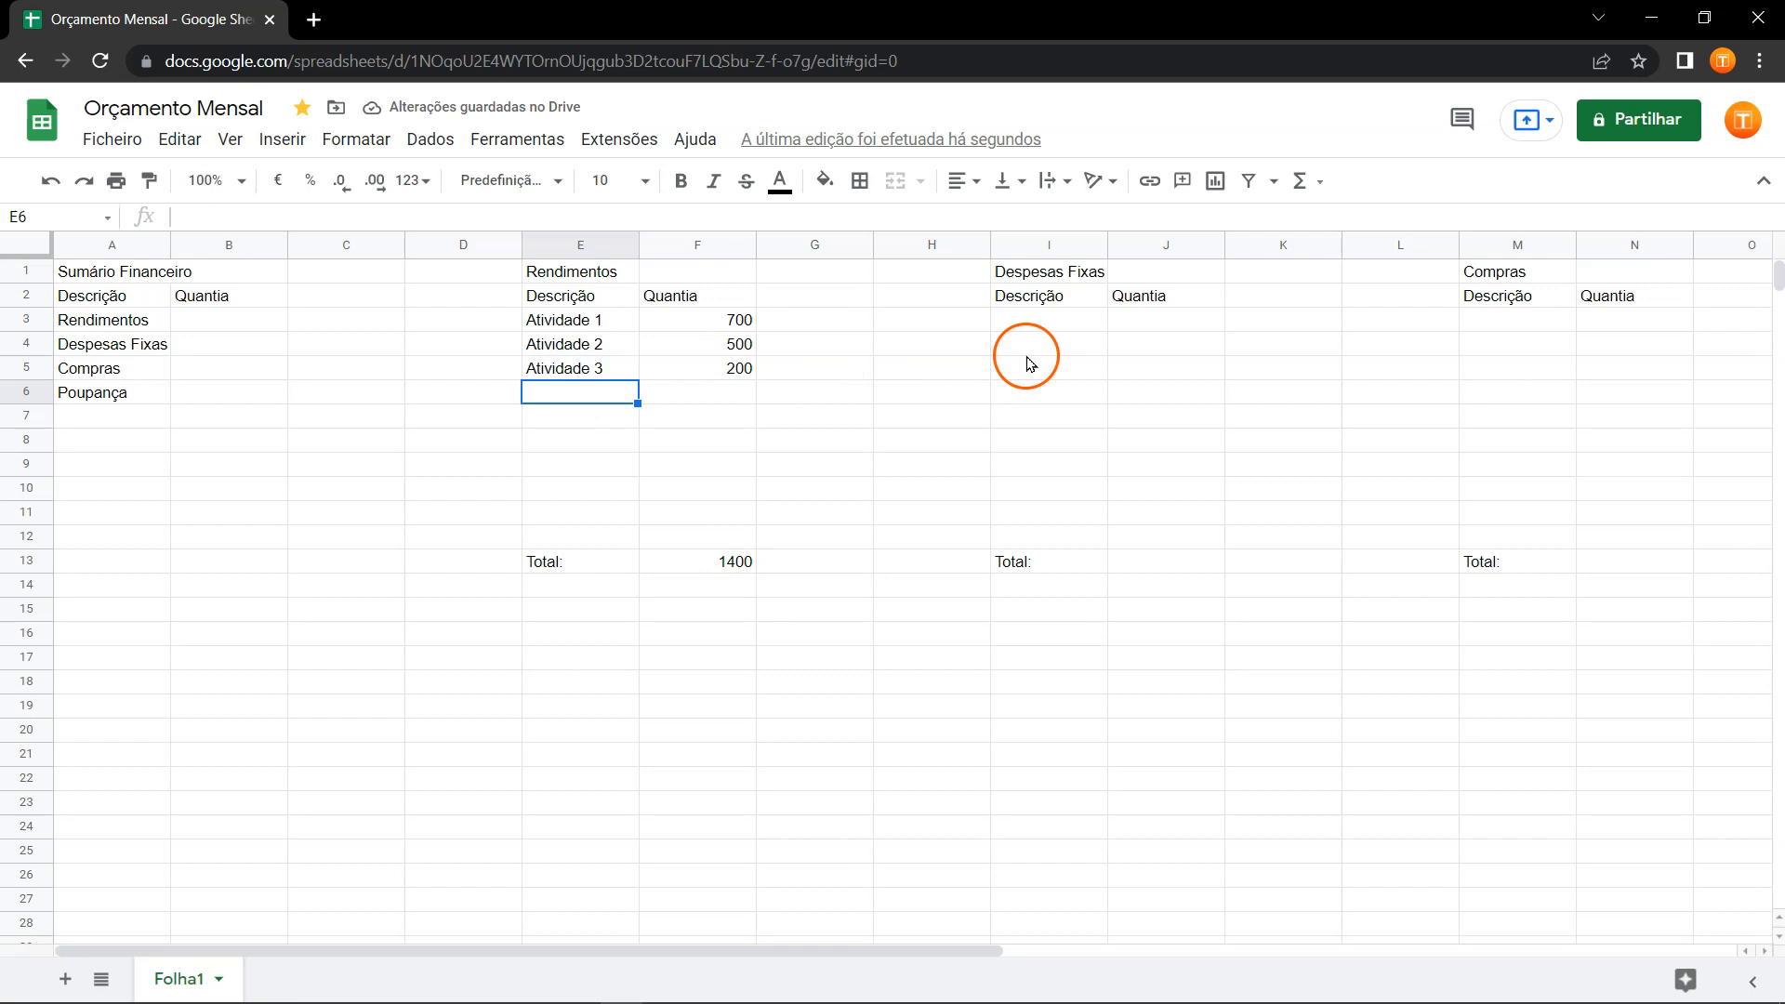
List the fixed expenses Água, Luz, Gás, Comunicações, Renda and Combustível in I3:I8.
{"action": "left_click", "coordinate": [1043, 320]}
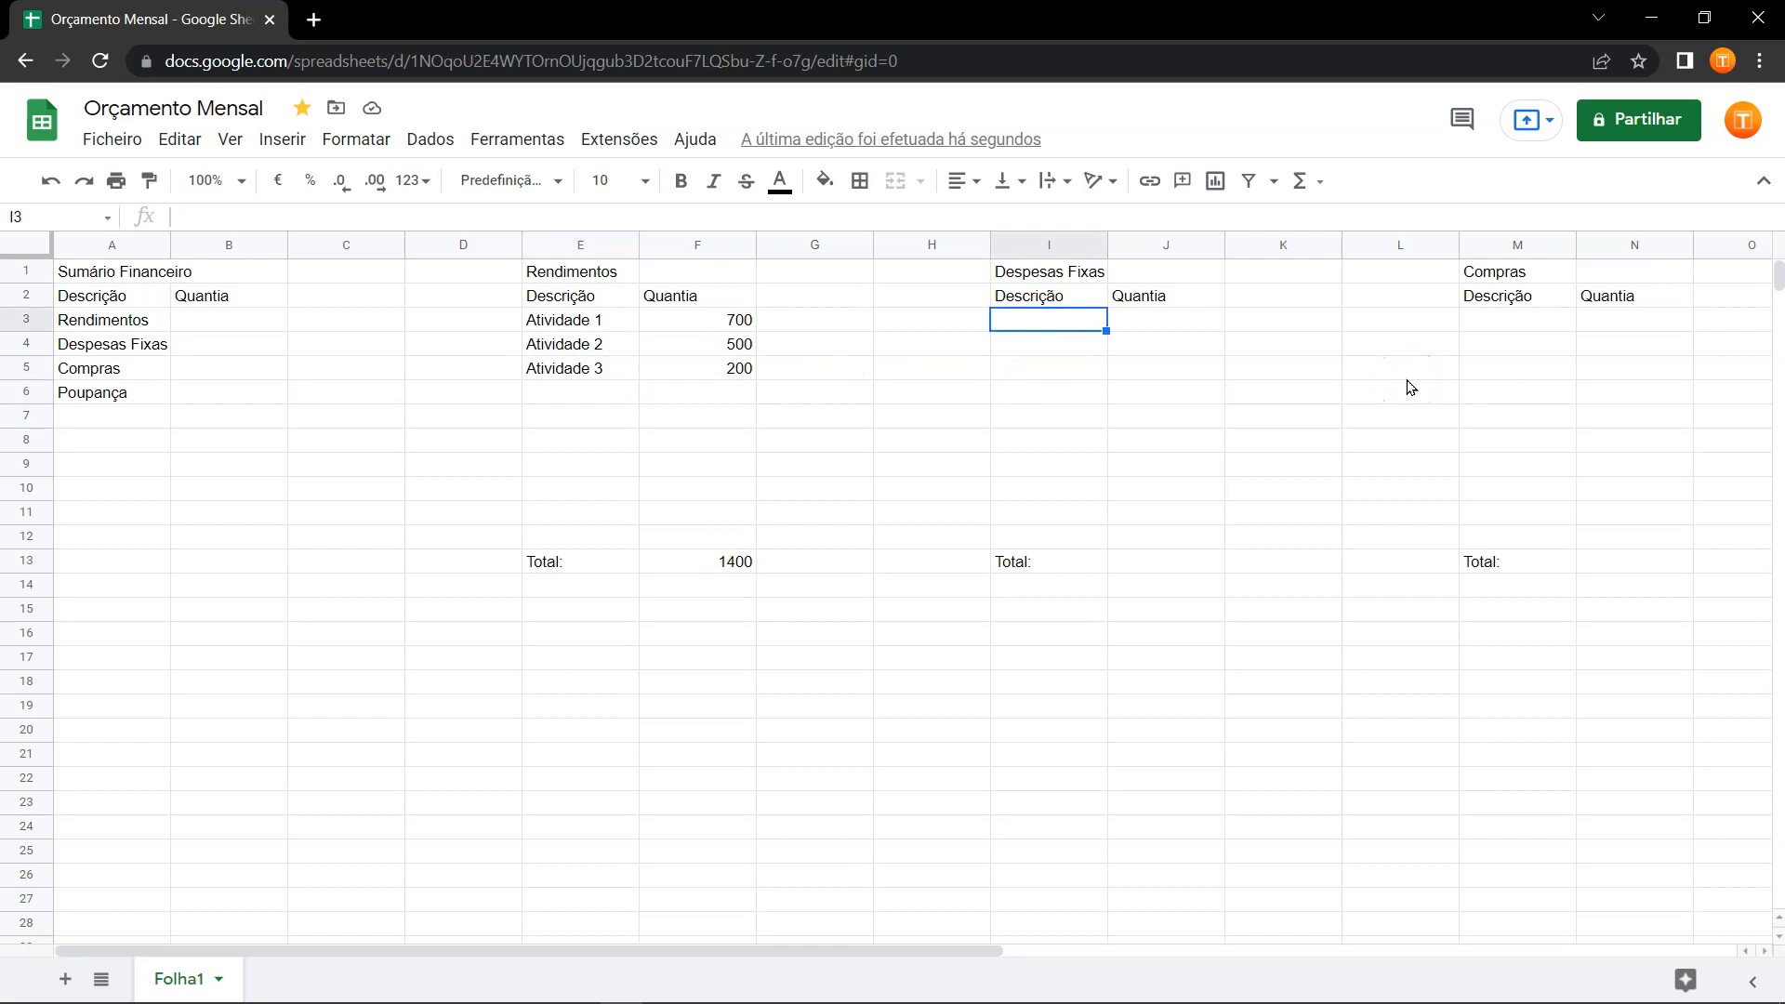
{"action": "type", "text": "Água Luz Gás Comunicações Renda"}
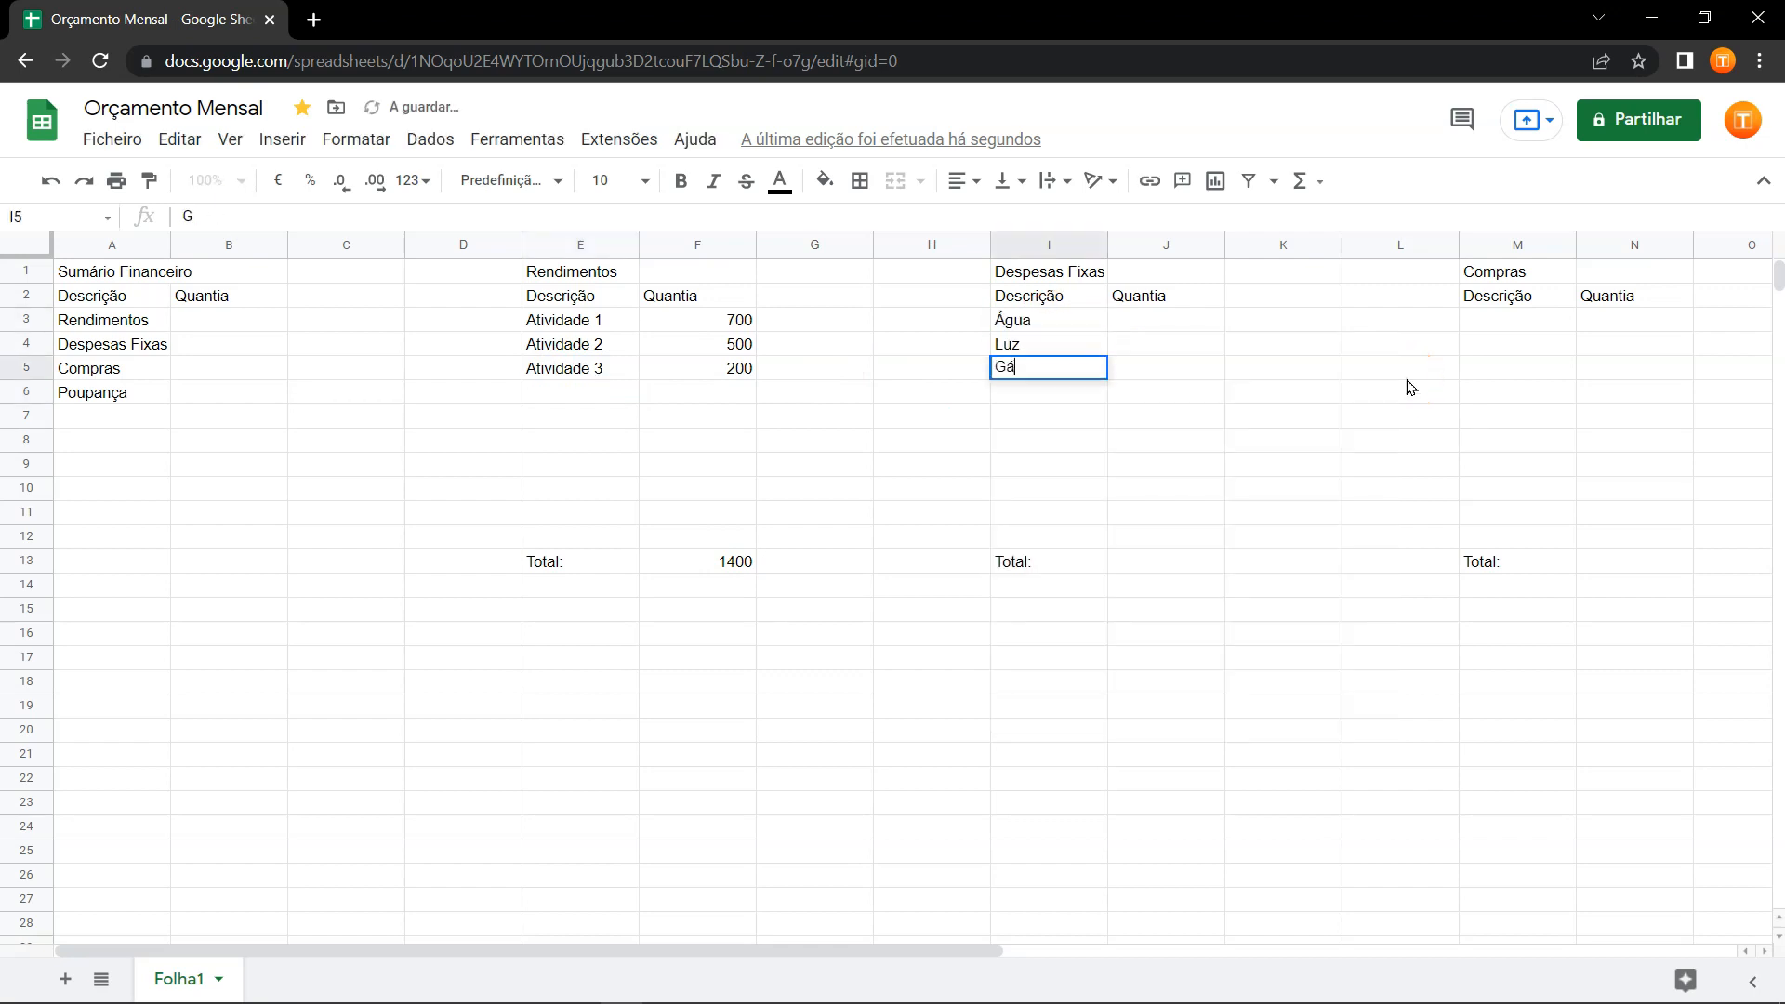
{"action": "key", "text": "Return"}
{"action": "type", "text": "Combustível"}
{"action": "key", "text": "Tab"}
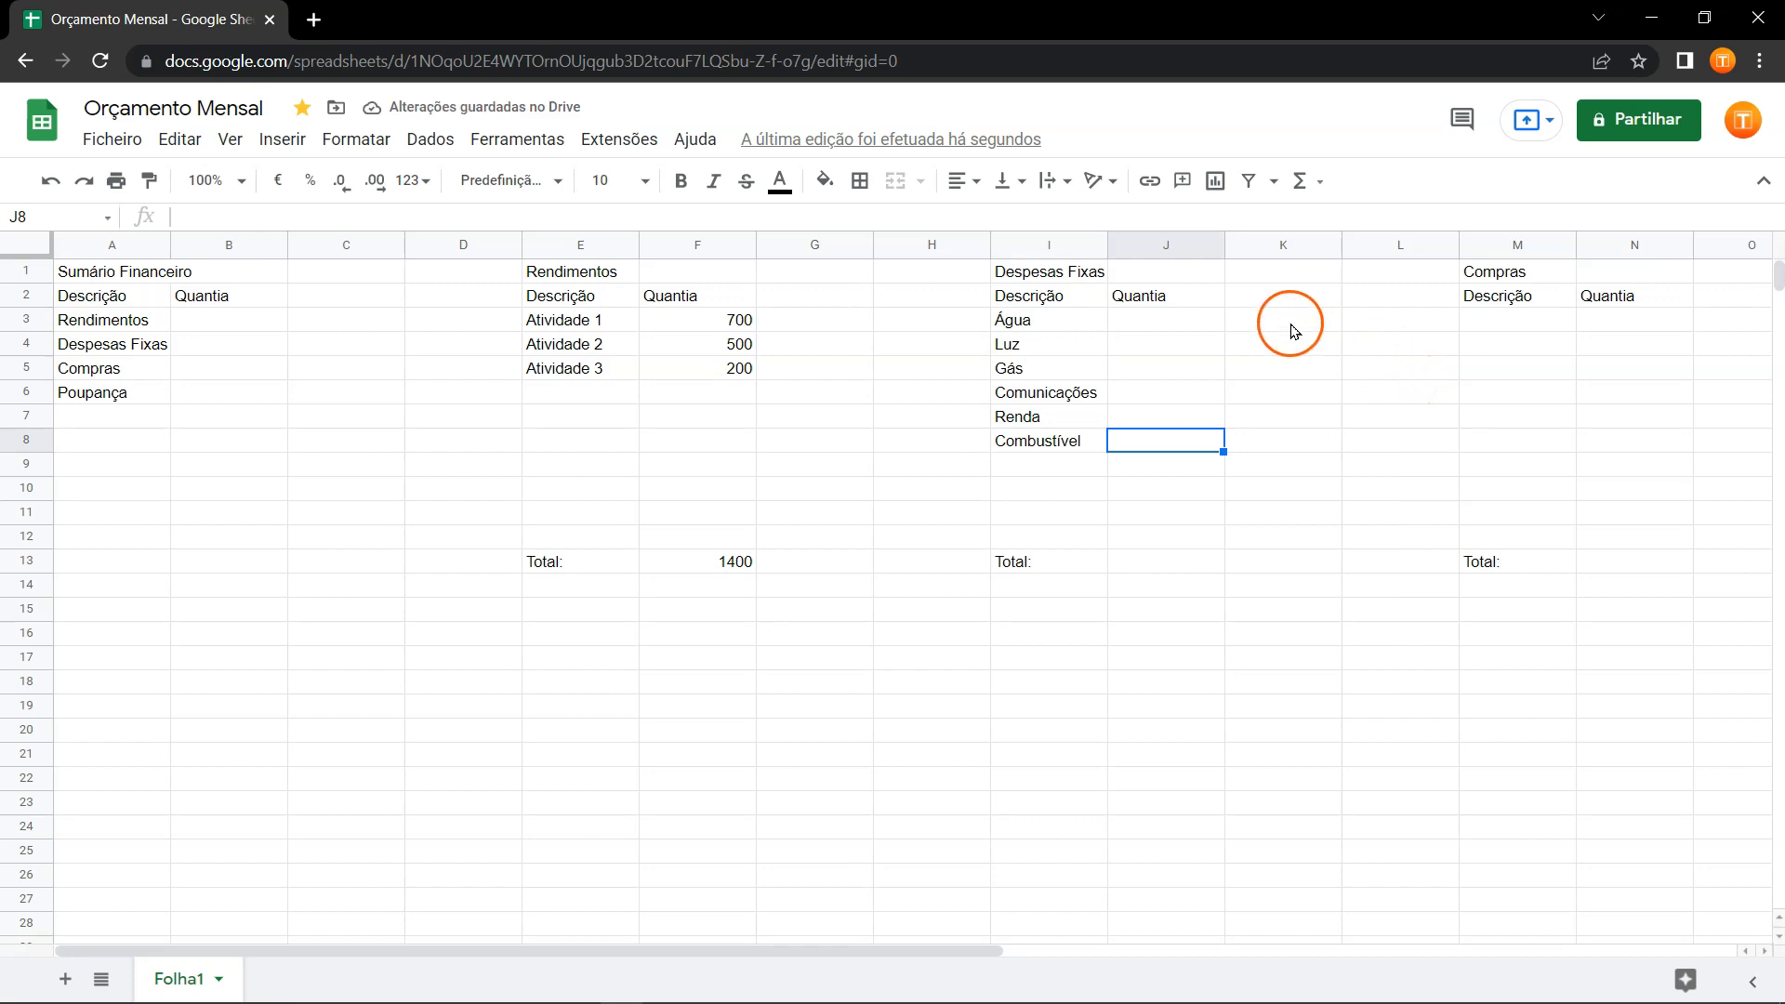
Enter the fixed-expense amounts 40, 40, 20, 40, 300 and 100 in J3:J8.
{"action": "left_click", "coordinate": [1201, 319]}
{"action": "type", "text": "40"}
{"action": "key", "text": "Return"}
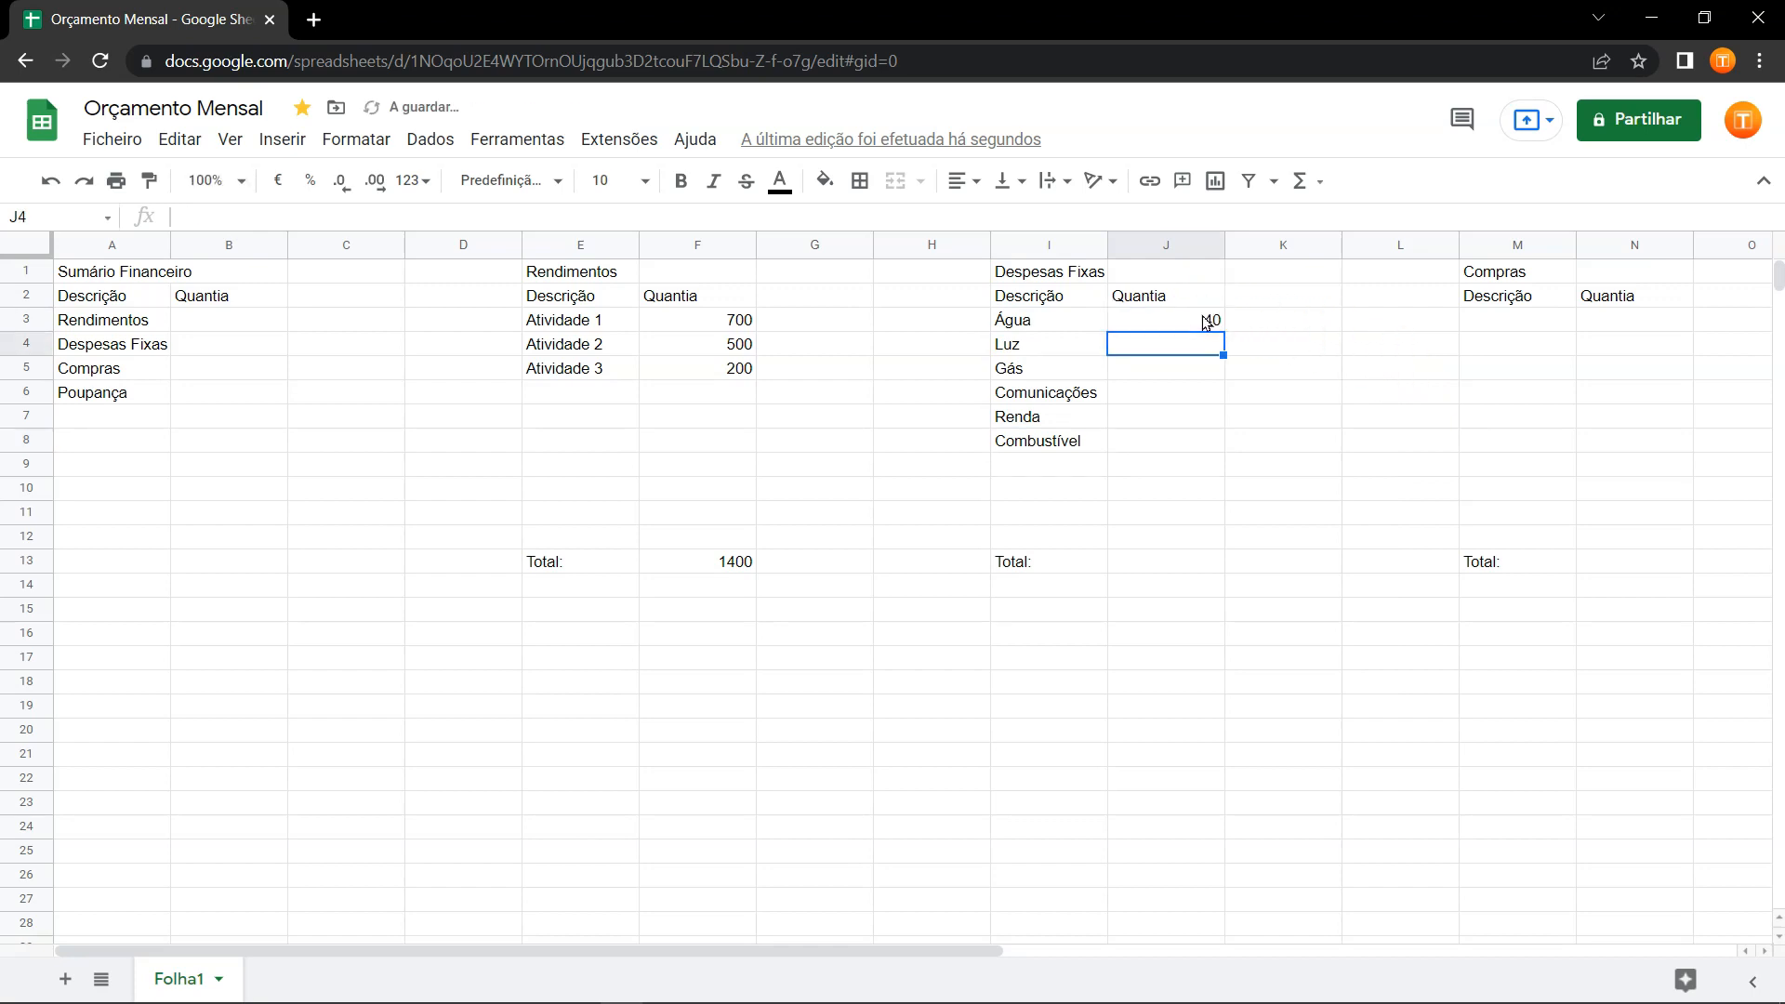
{"action": "type", "text": "4"}
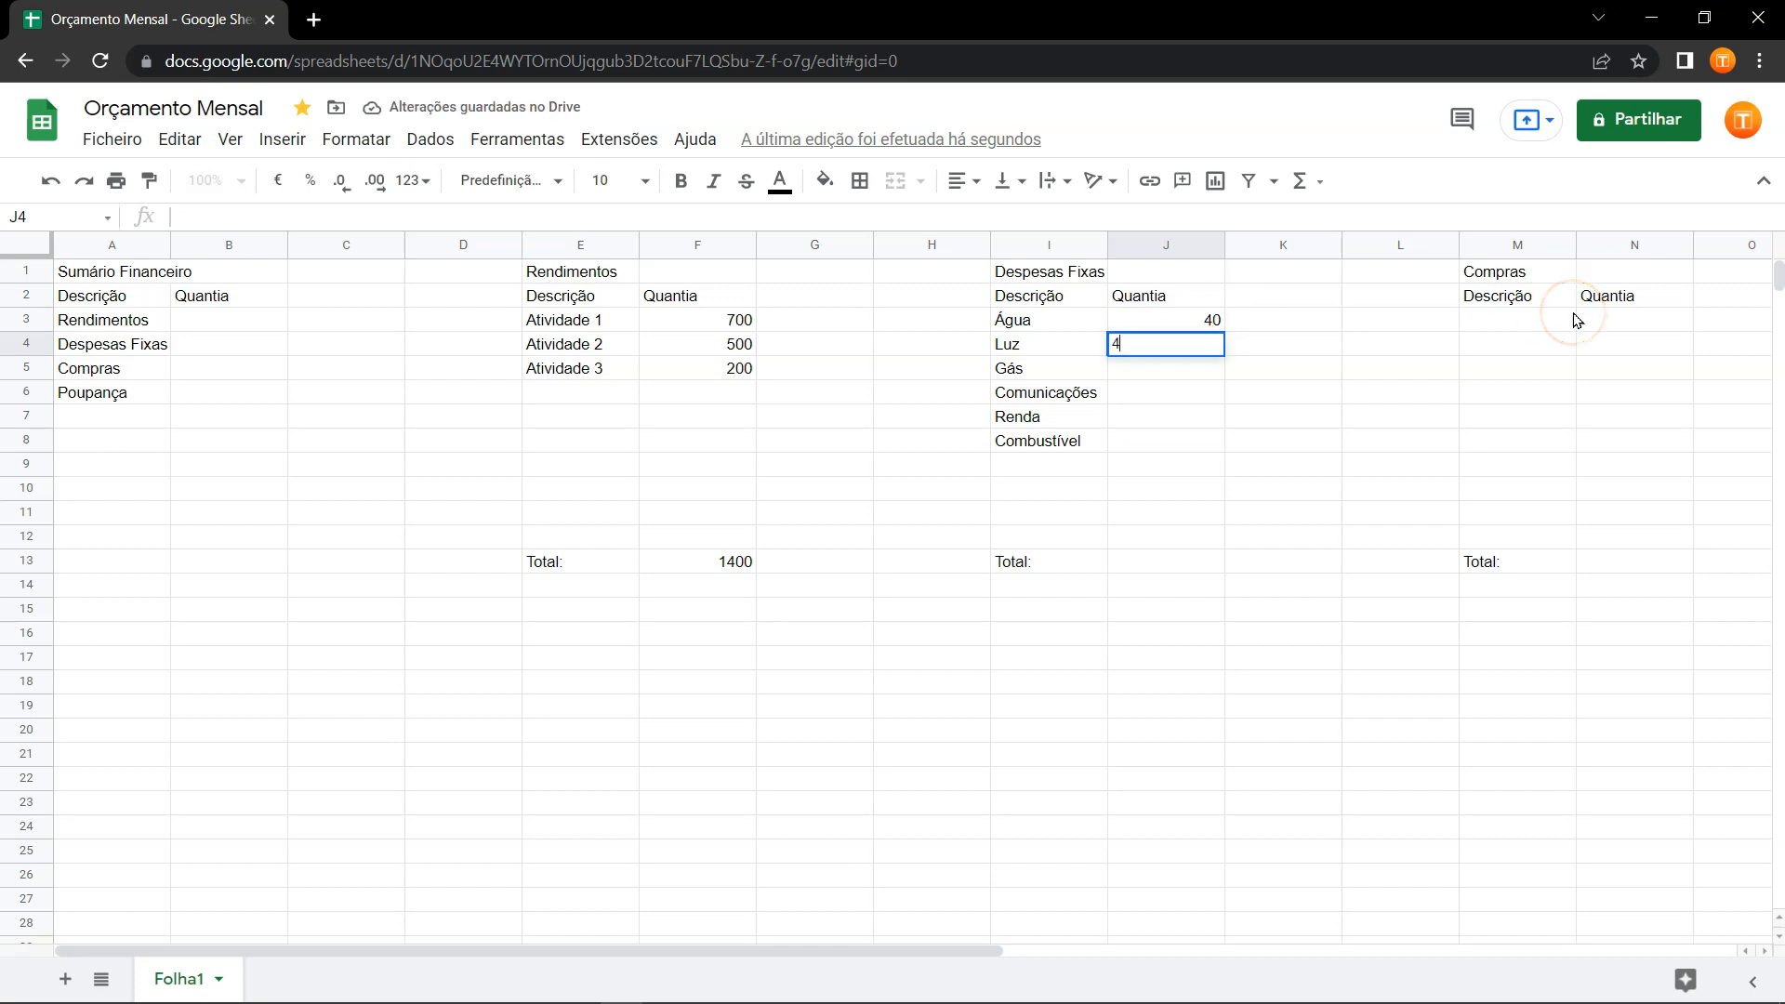
{"action": "type", "text": "0"}
{"action": "key", "text": "Return"}
{"action": "type", "text": "20"}
{"action": "key", "text": "Return"}
{"action": "type", "text": "4"}
{"action": "key", "text": "Return"}
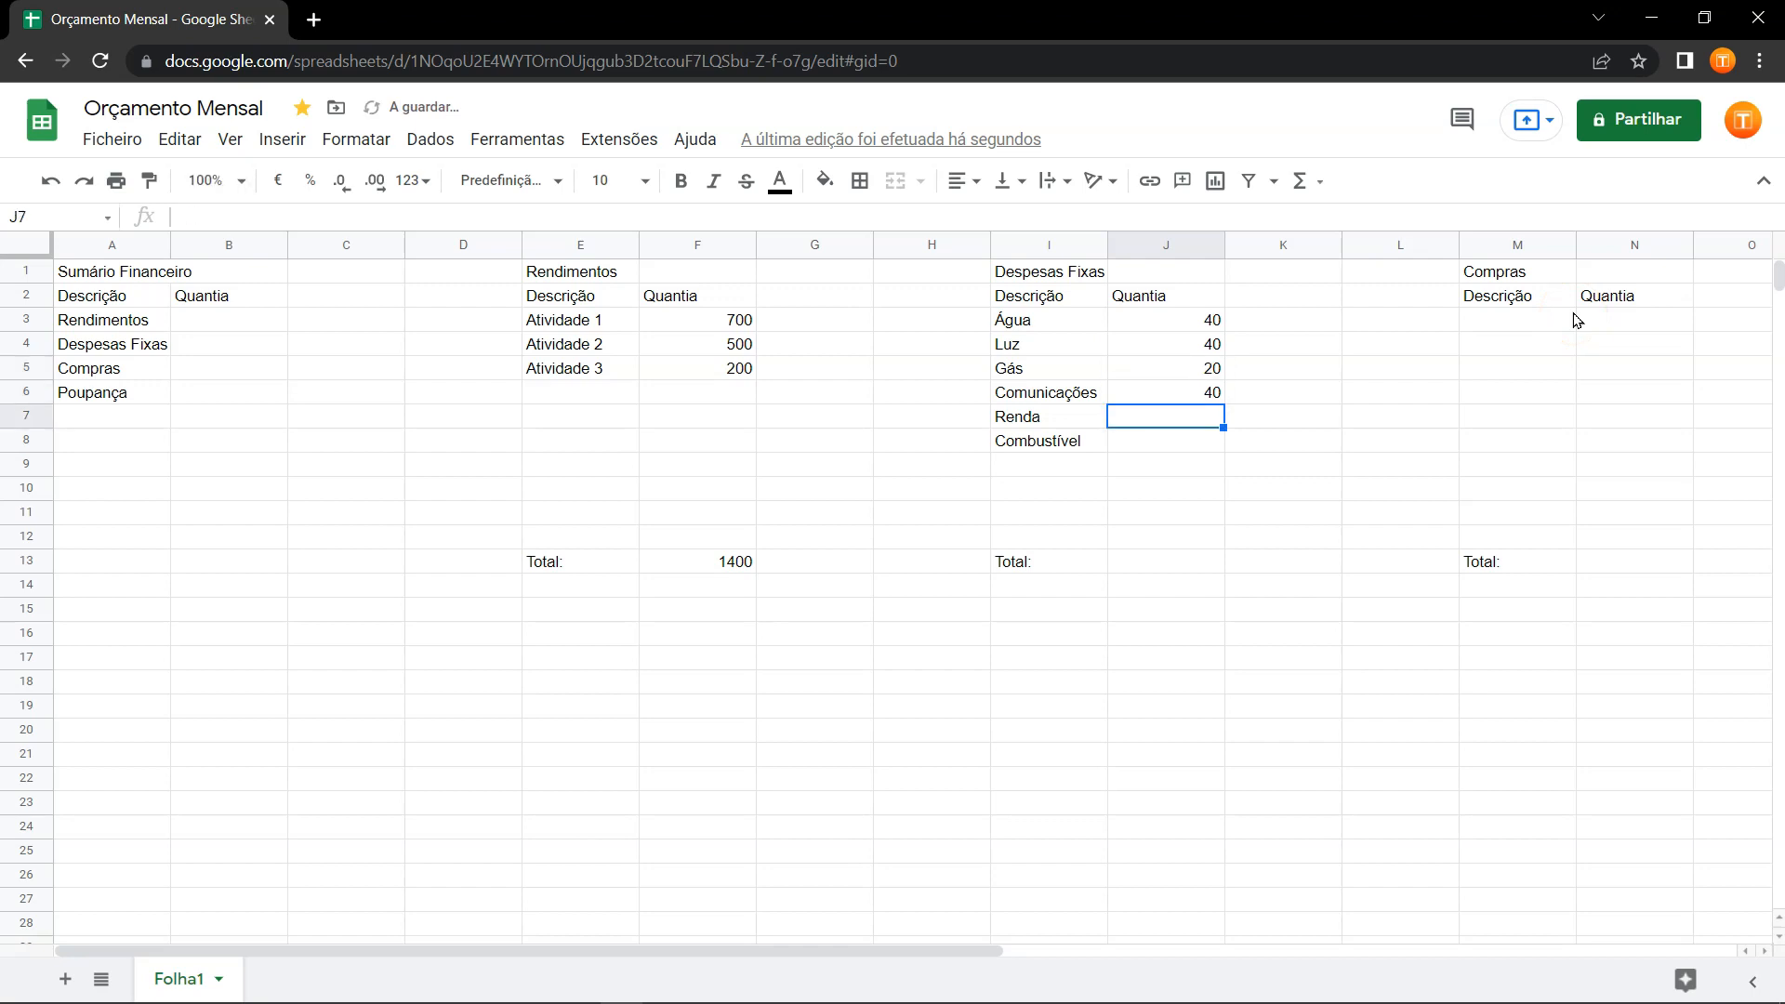
{"action": "type", "text": "300"}
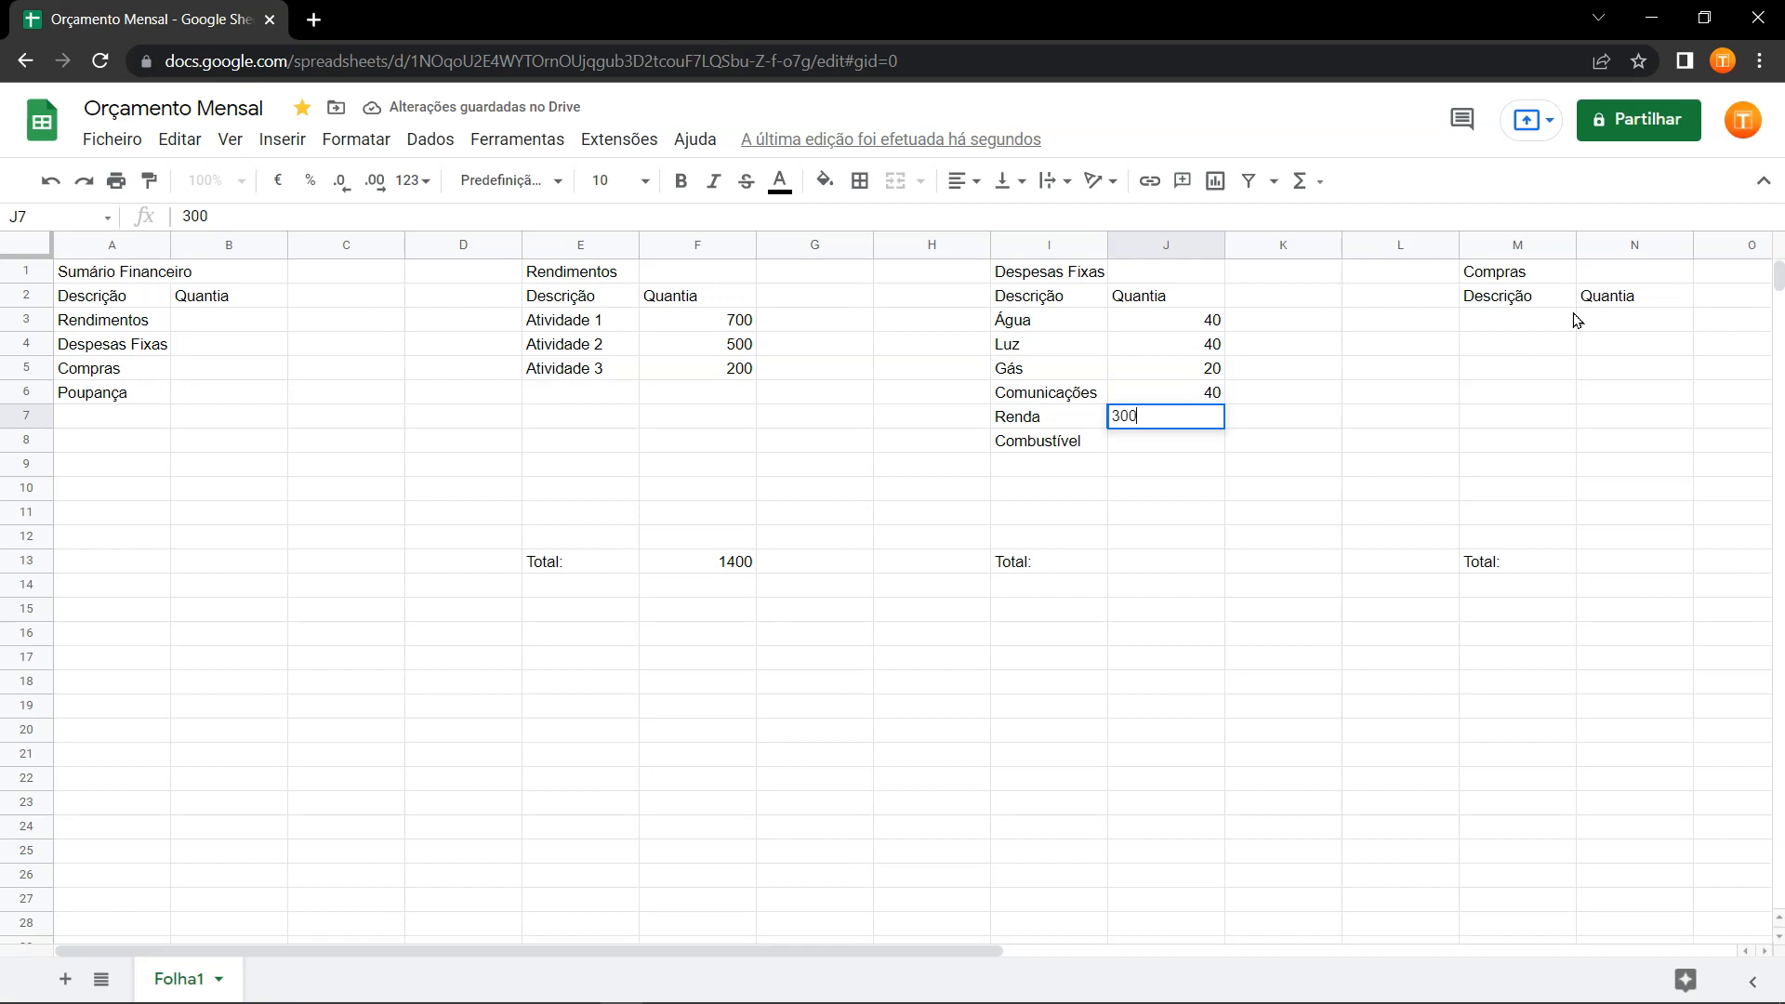
{"action": "key", "text": "Return"}
{"action": "type", "text": "100"}
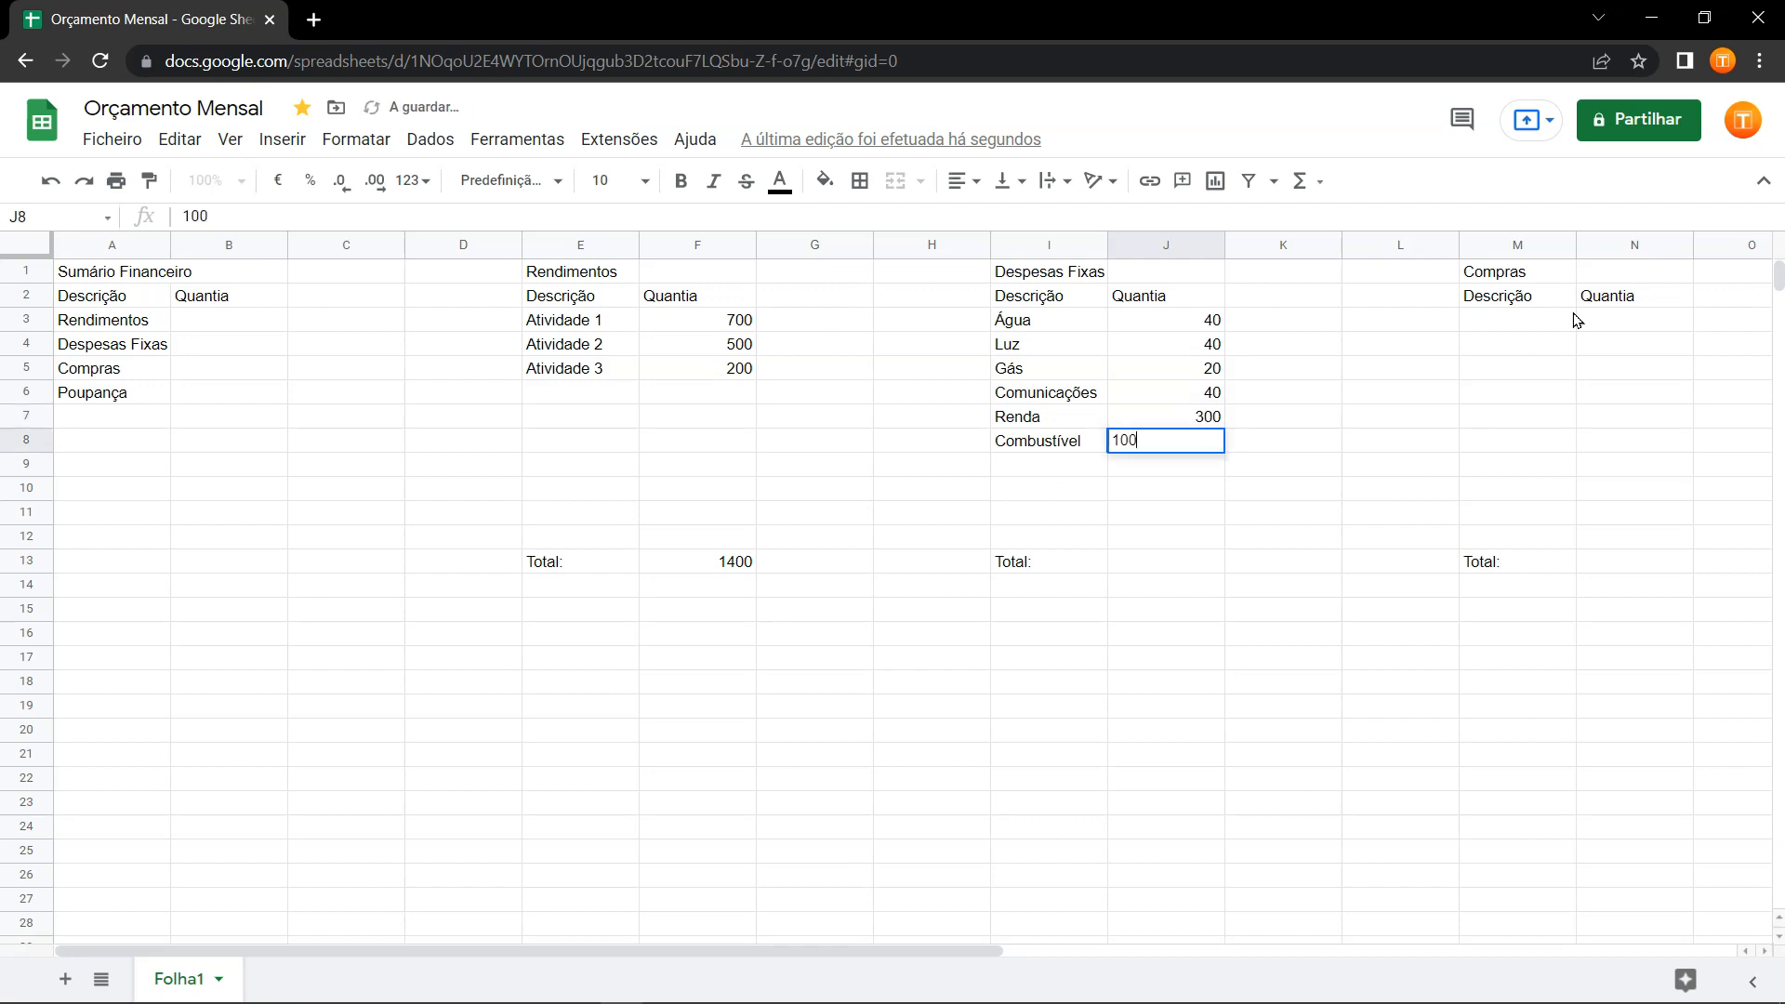
{"action": "key", "text": "Tab"}
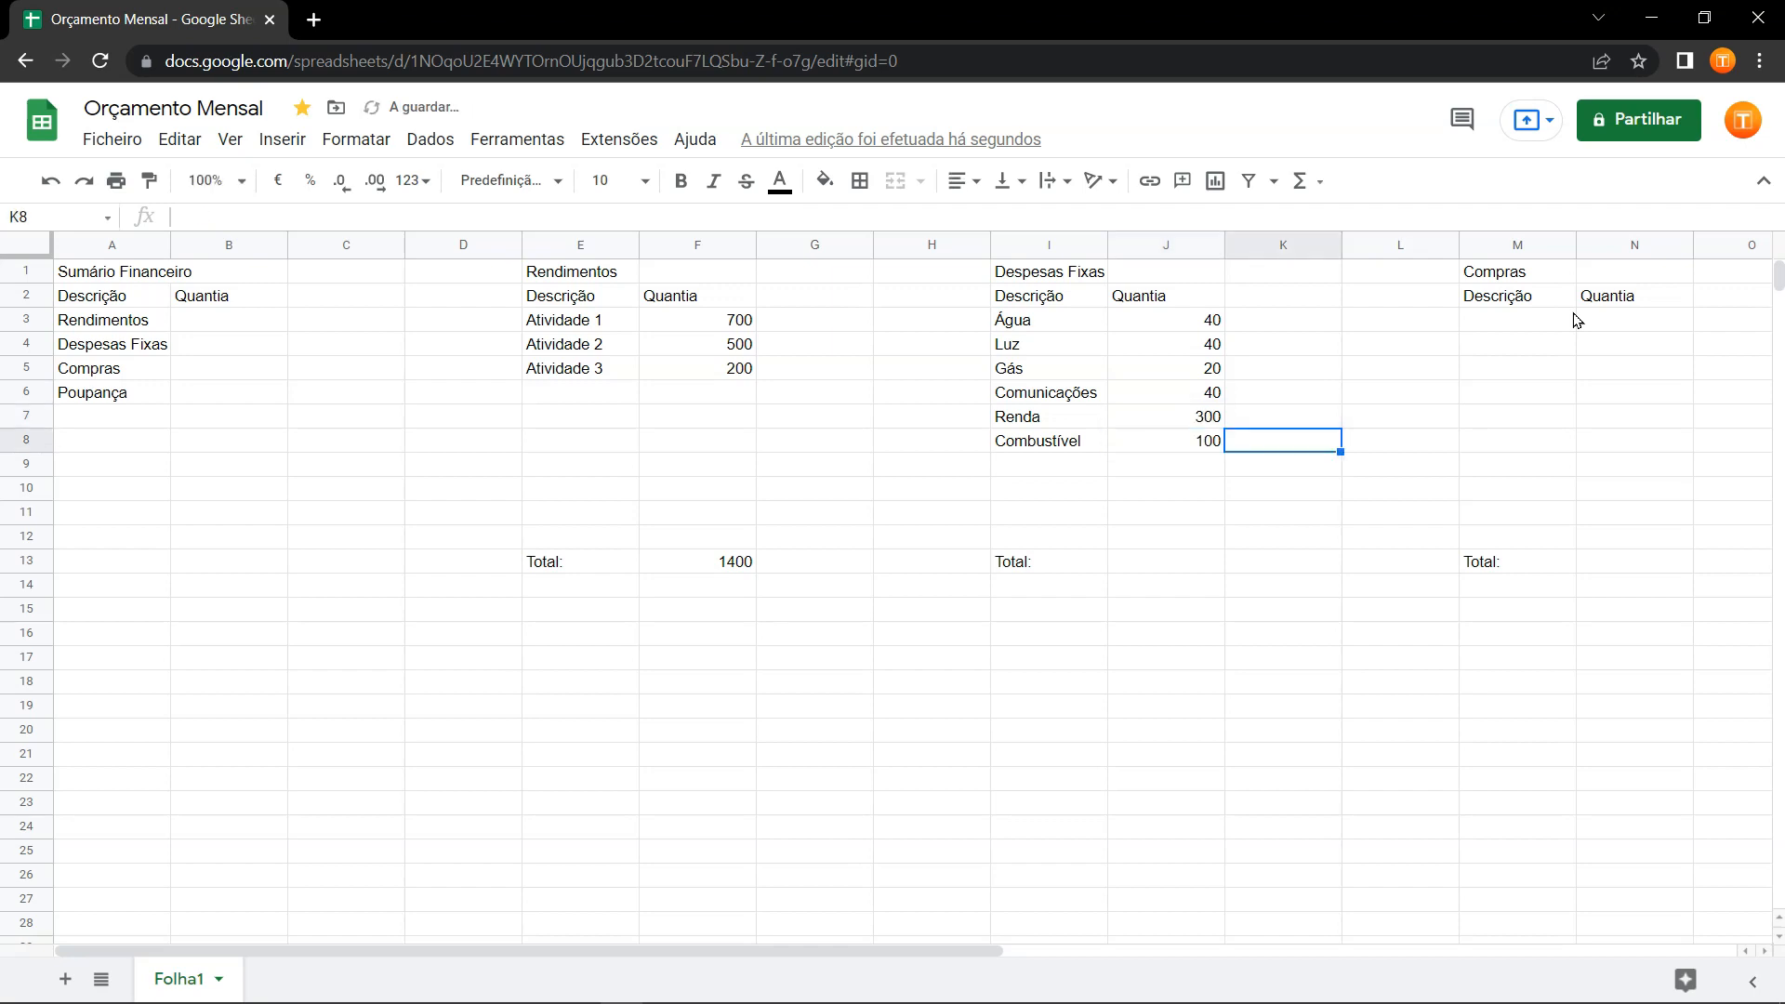
{"action": "left_click", "coordinate": [1181, 564]}
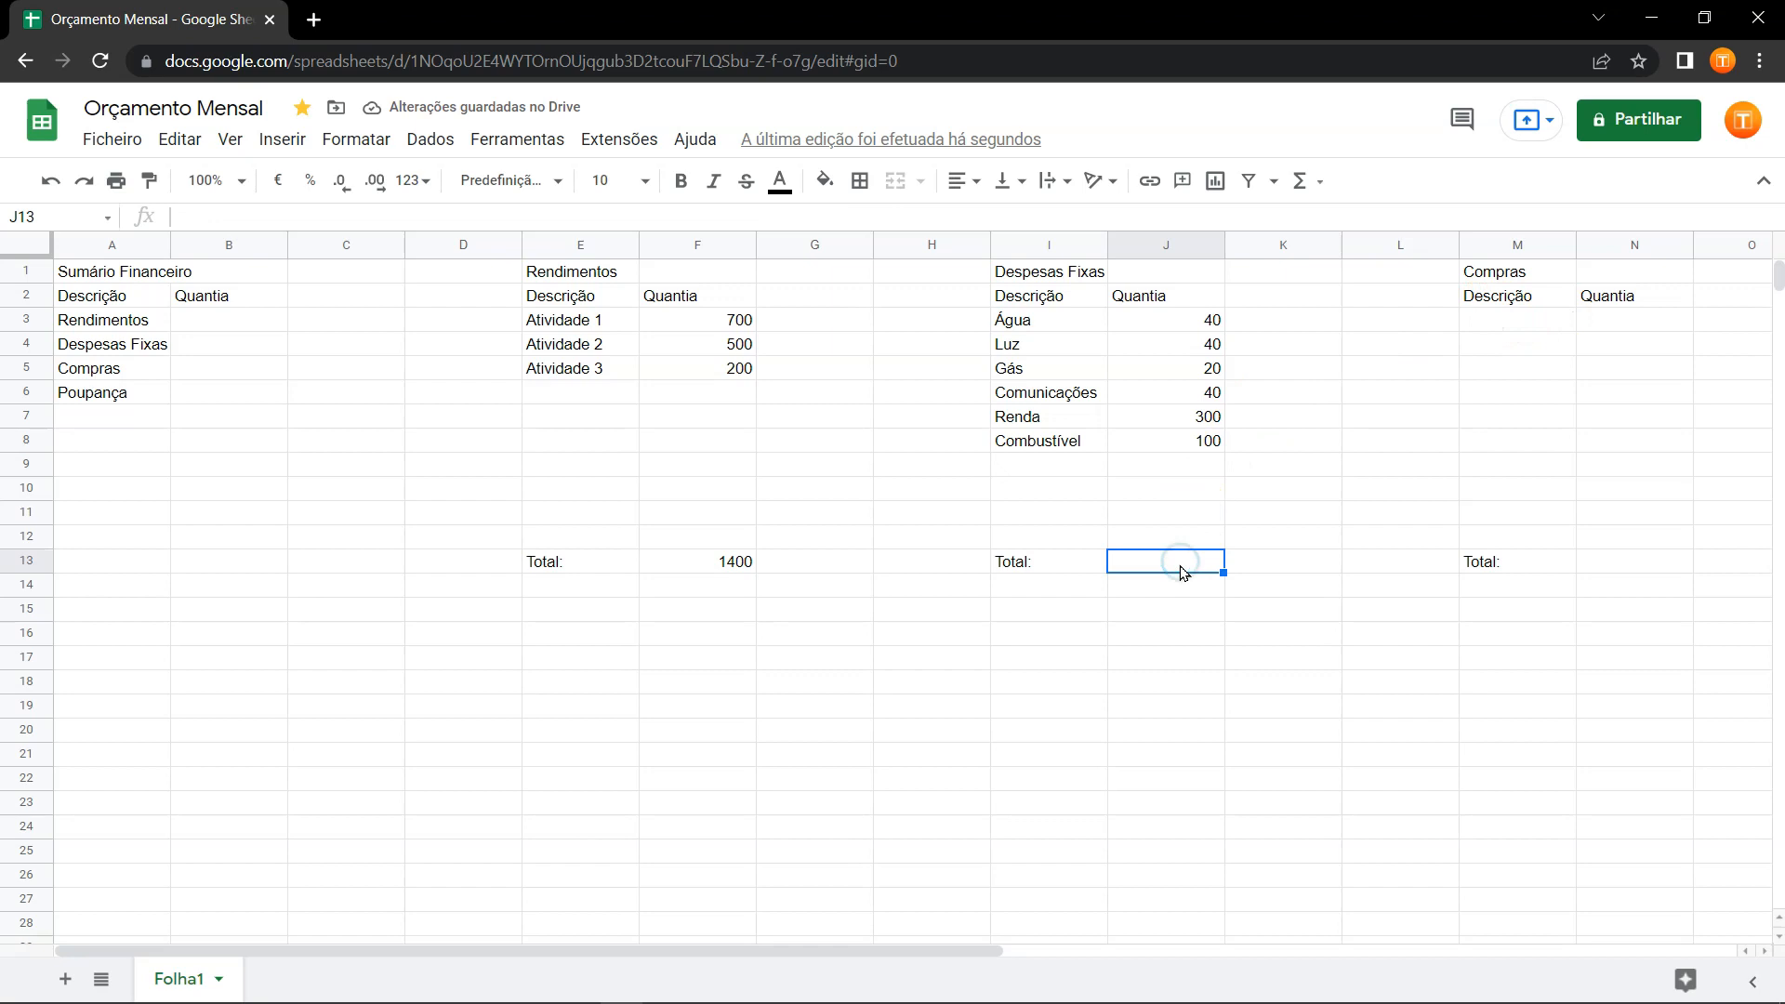
{"action": "type", "text": "="}
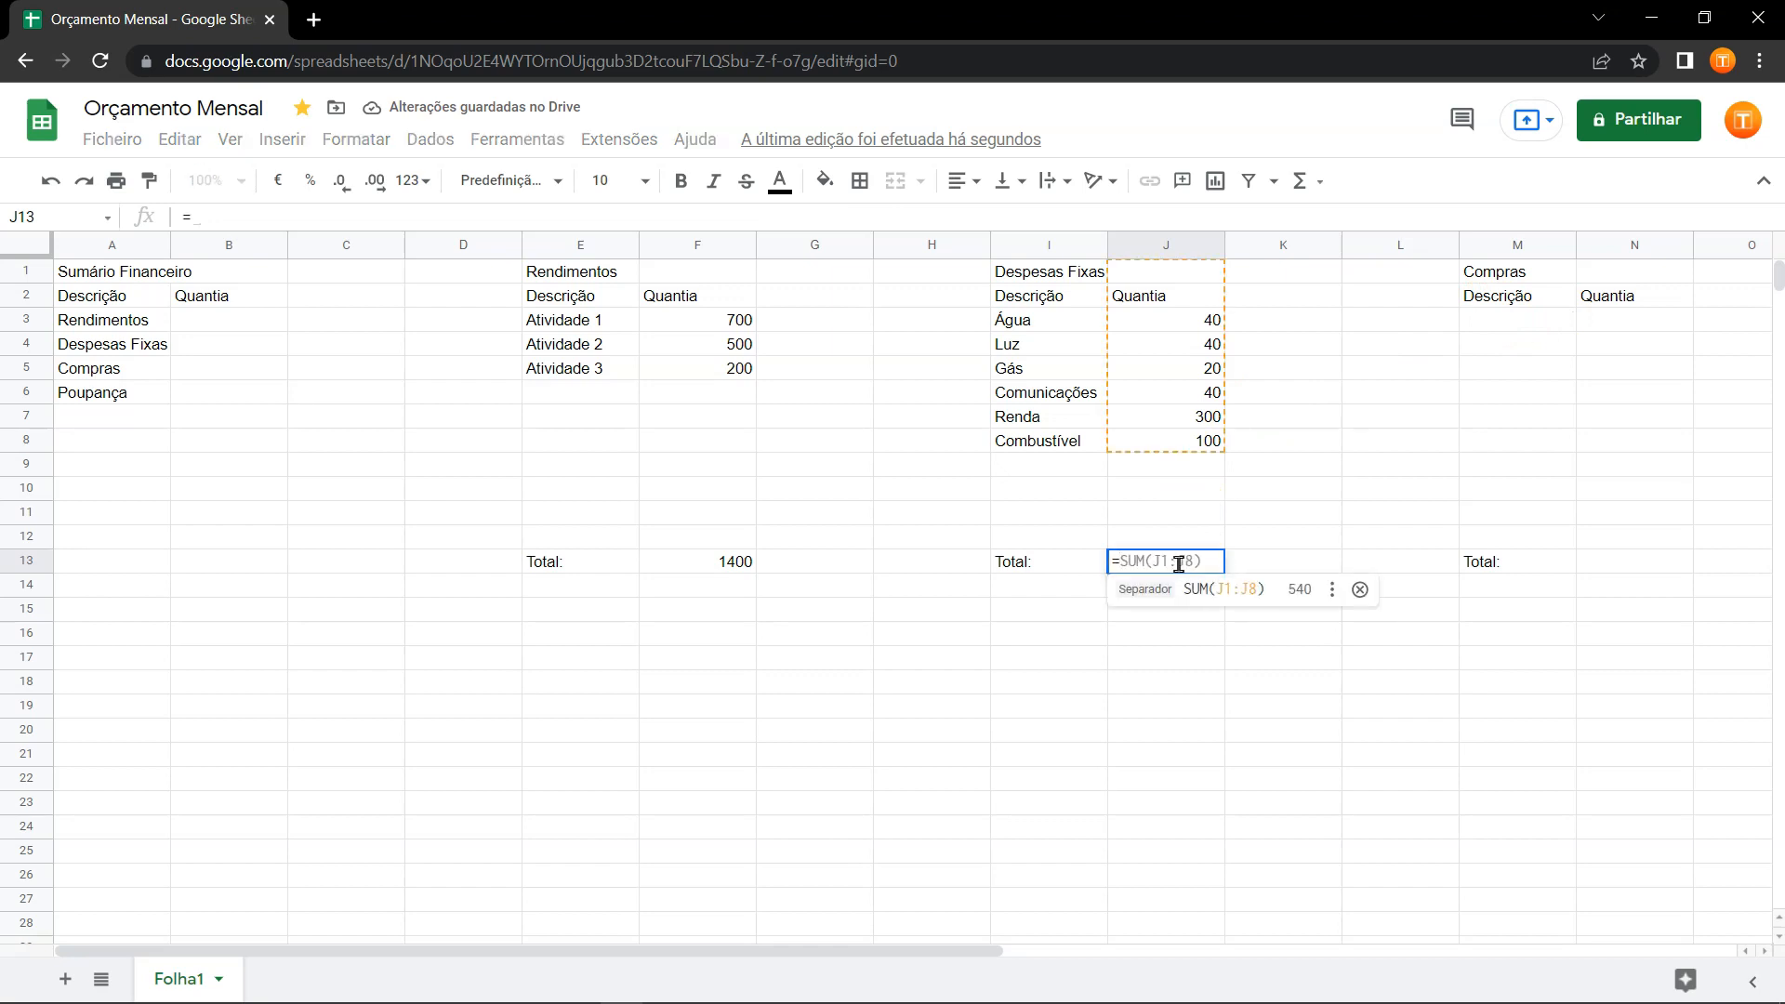
{"action": "type", "text": "suma("}
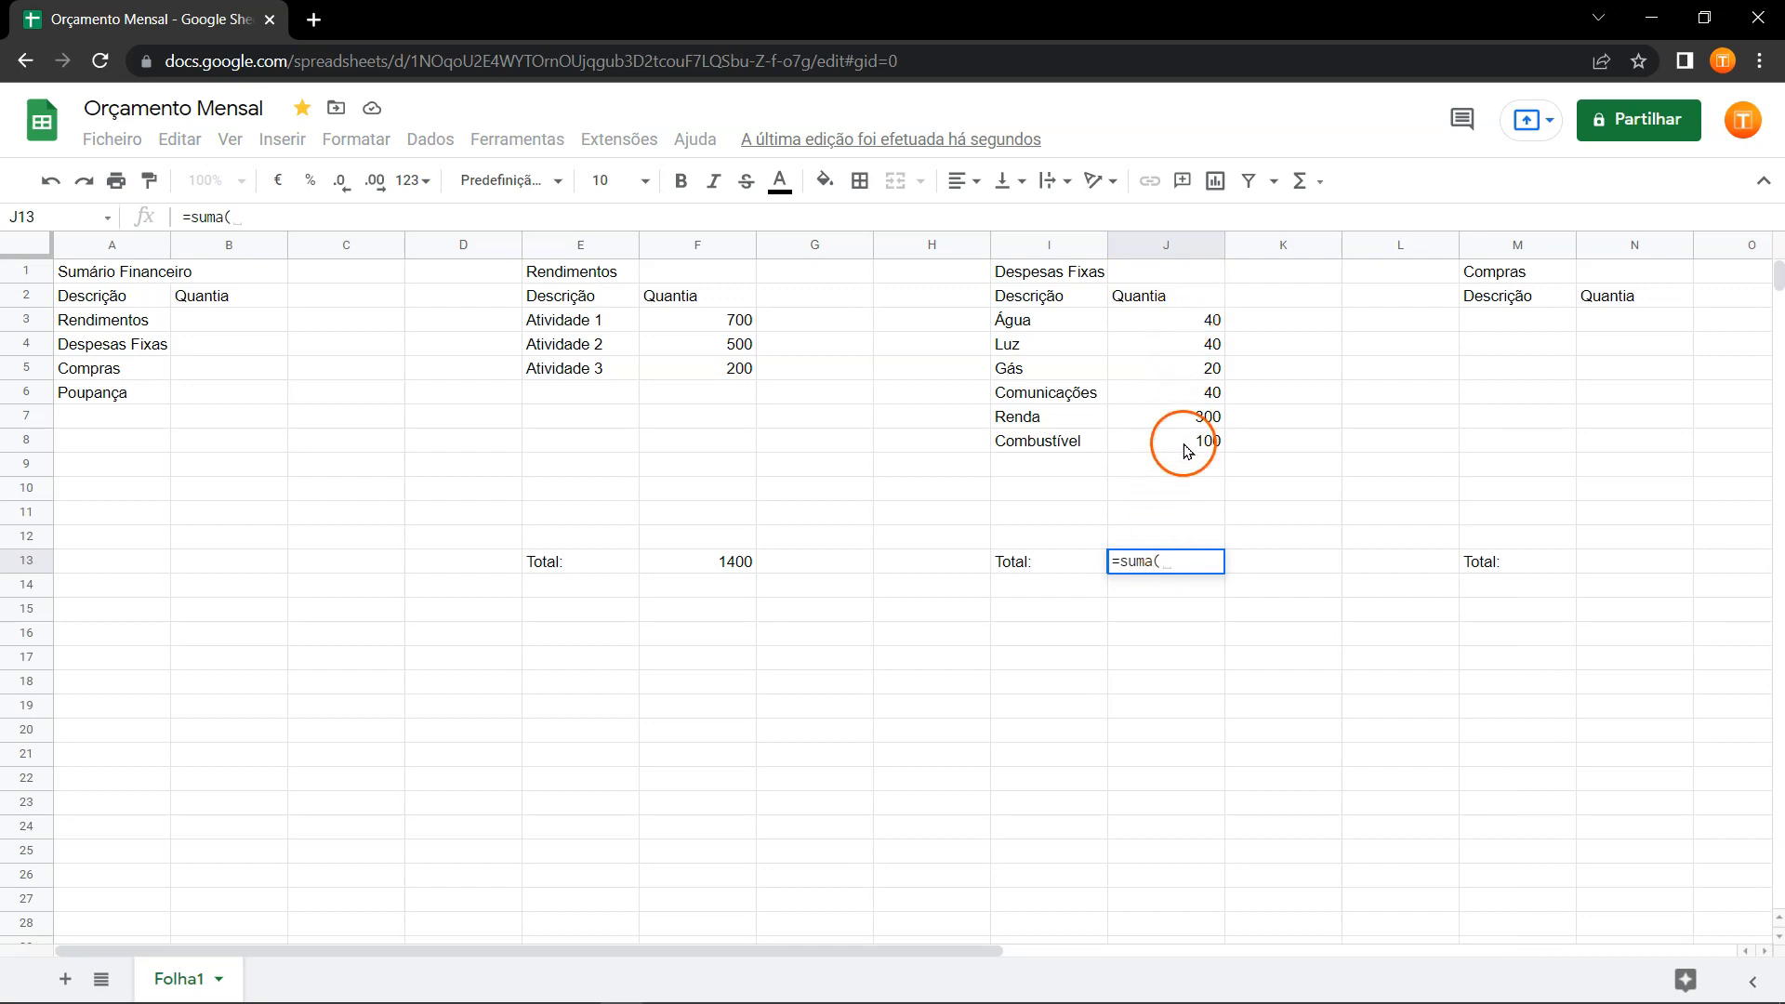
{"action": "key", "text": "Escape"}
Copy the total formula from F13 into J13 as =SOMA(J3:J12) and check the range it covers.
{"action": "left_click", "coordinate": [707, 566]}
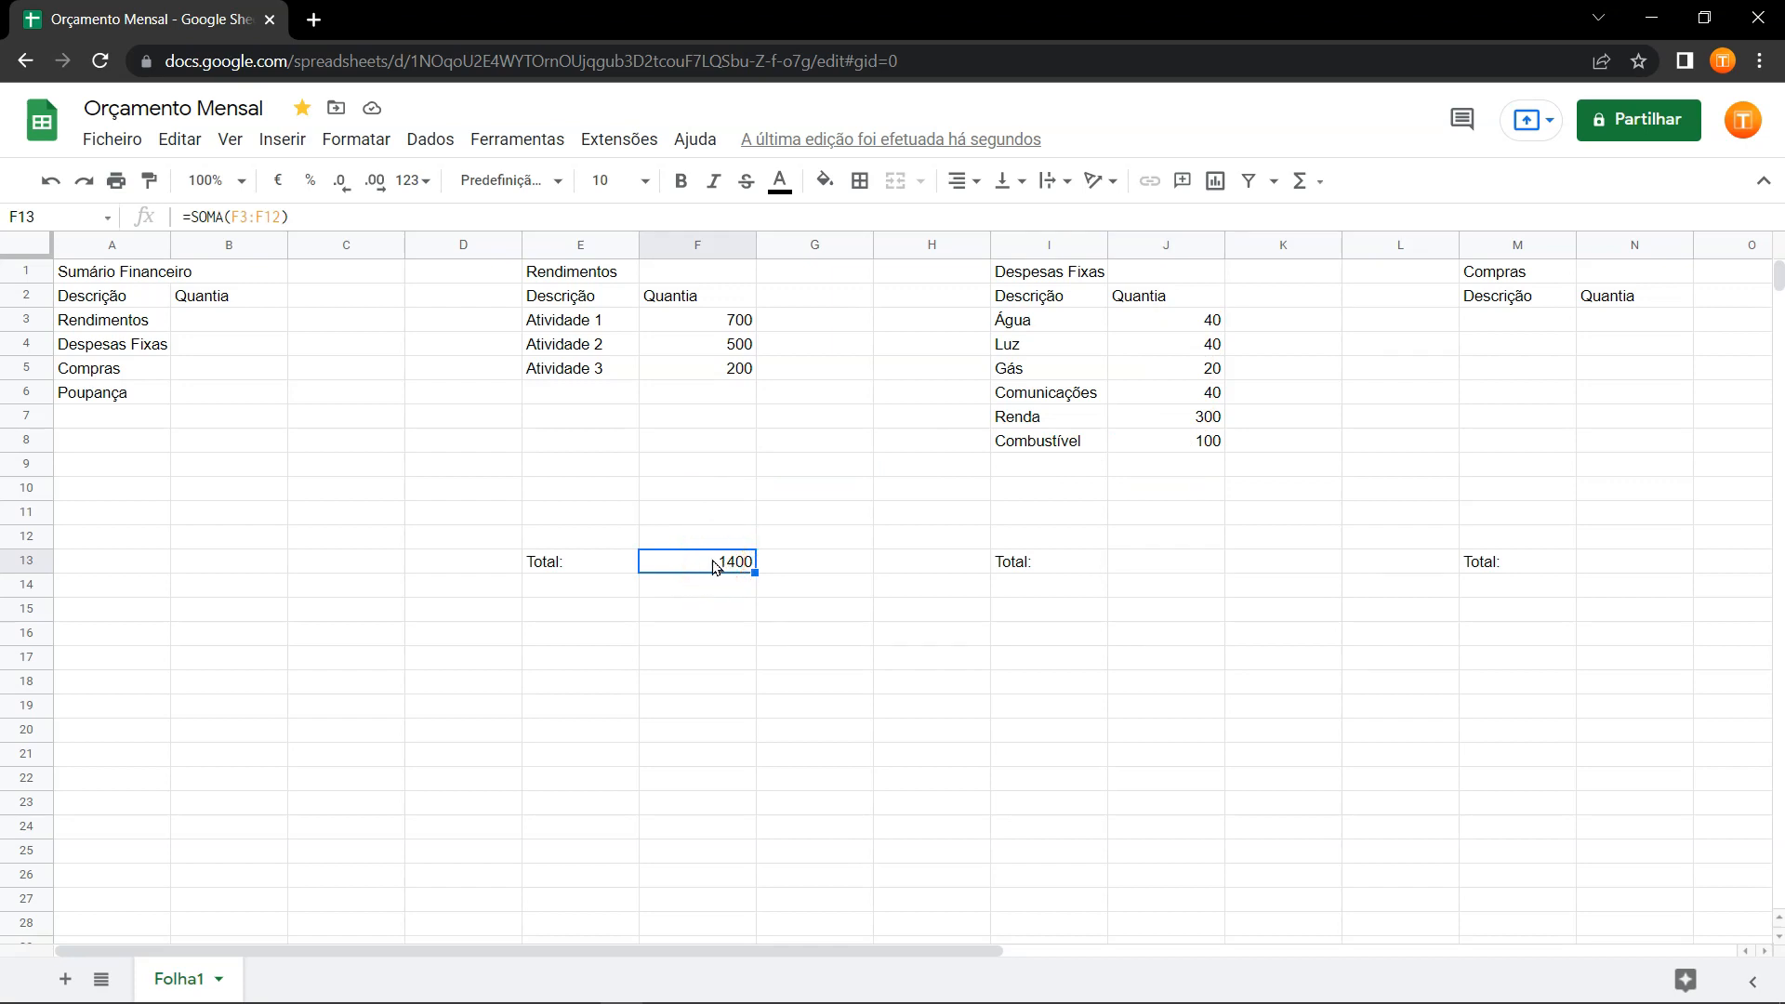
{"action": "right_click", "coordinate": [714, 566]}
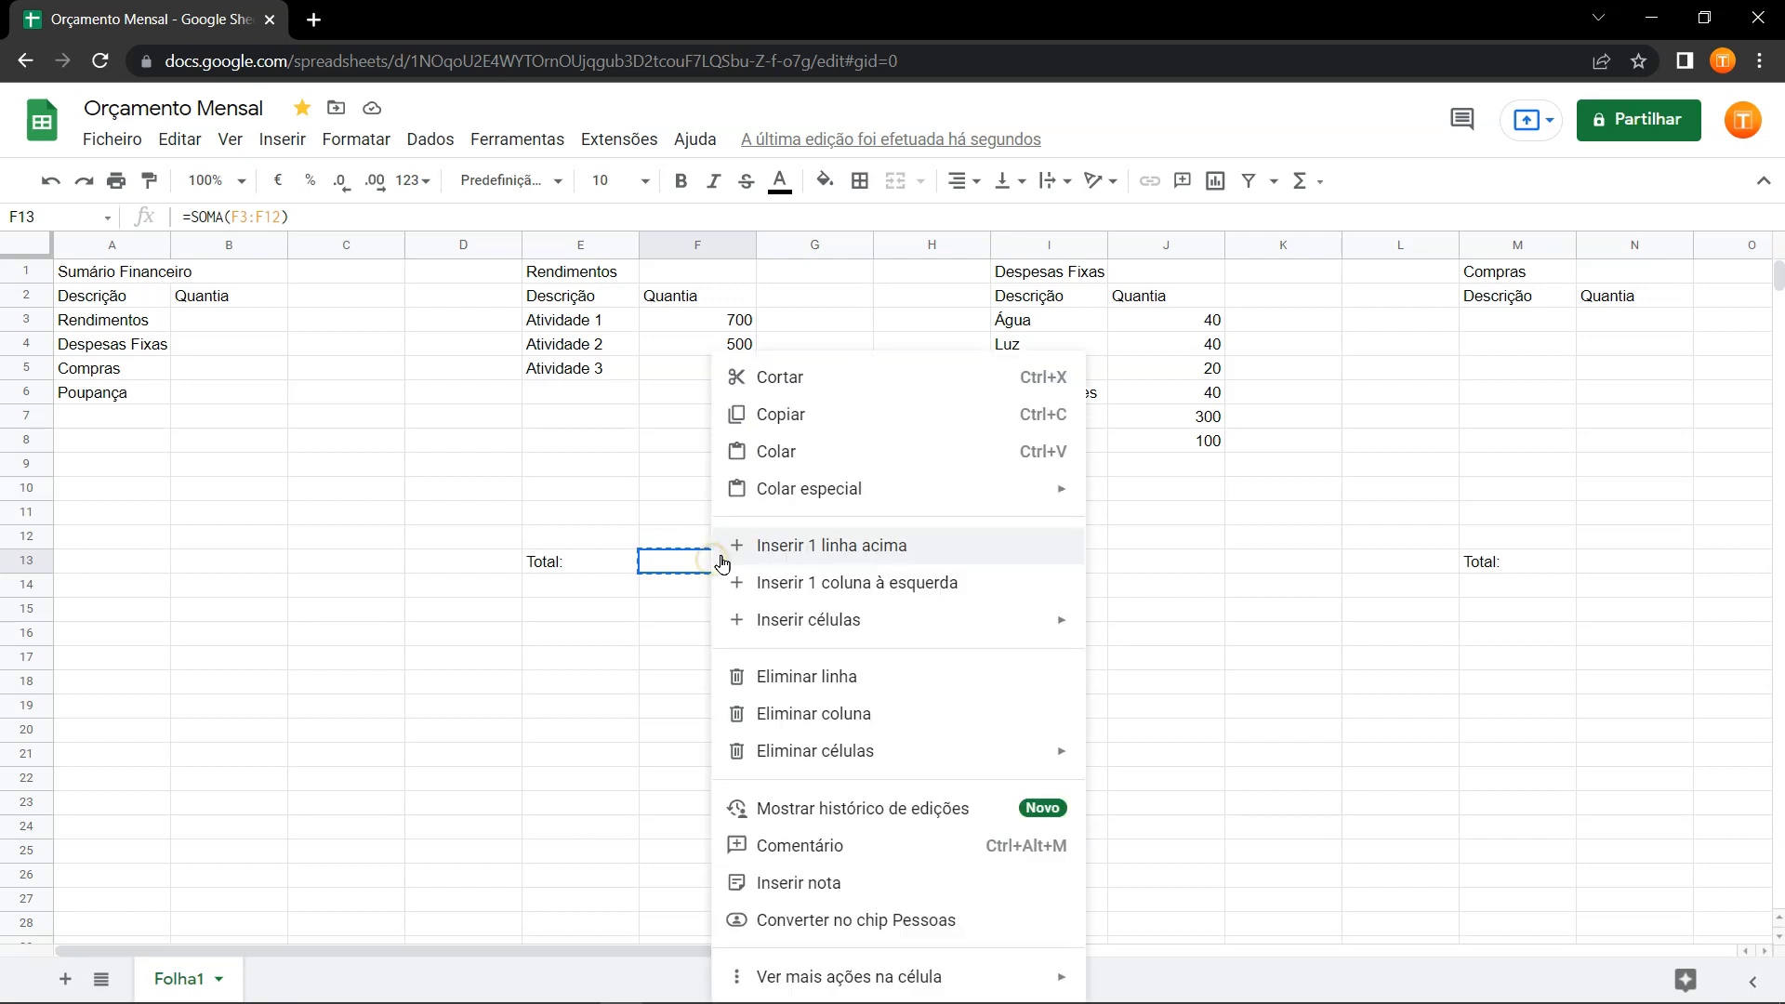
{"action": "left_click", "coordinate": [765, 415]}
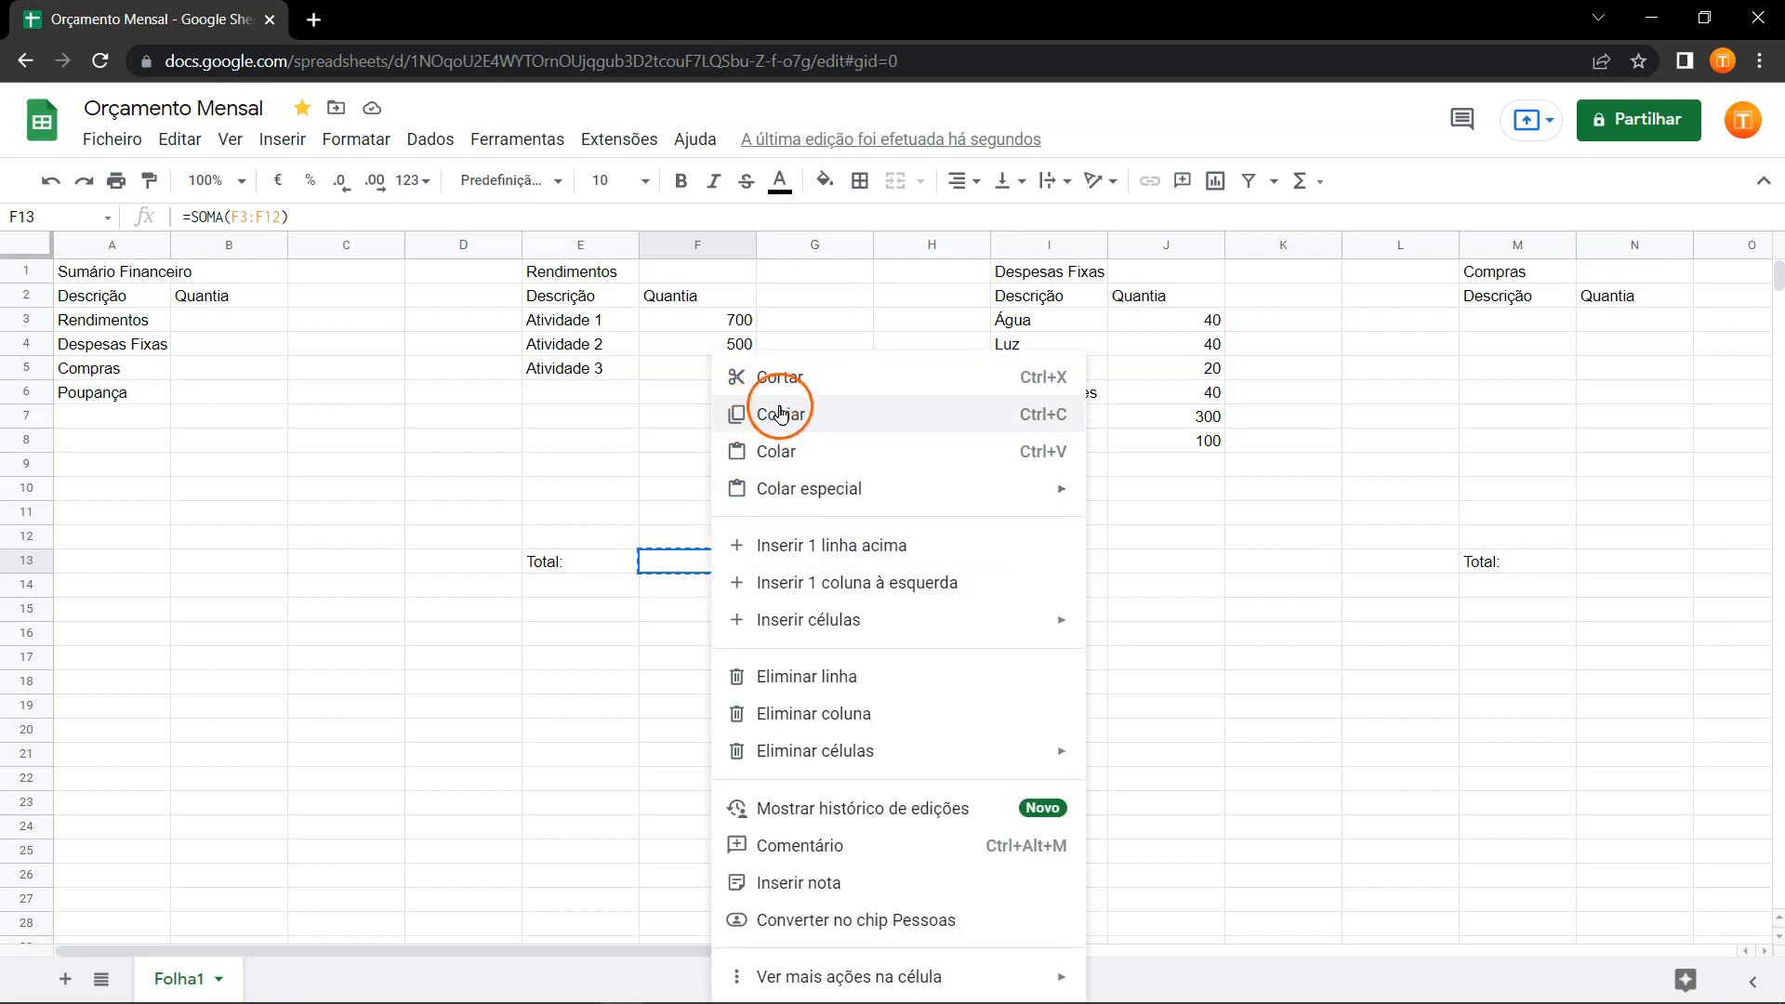
{"action": "left_click", "coordinate": [1173, 565]}
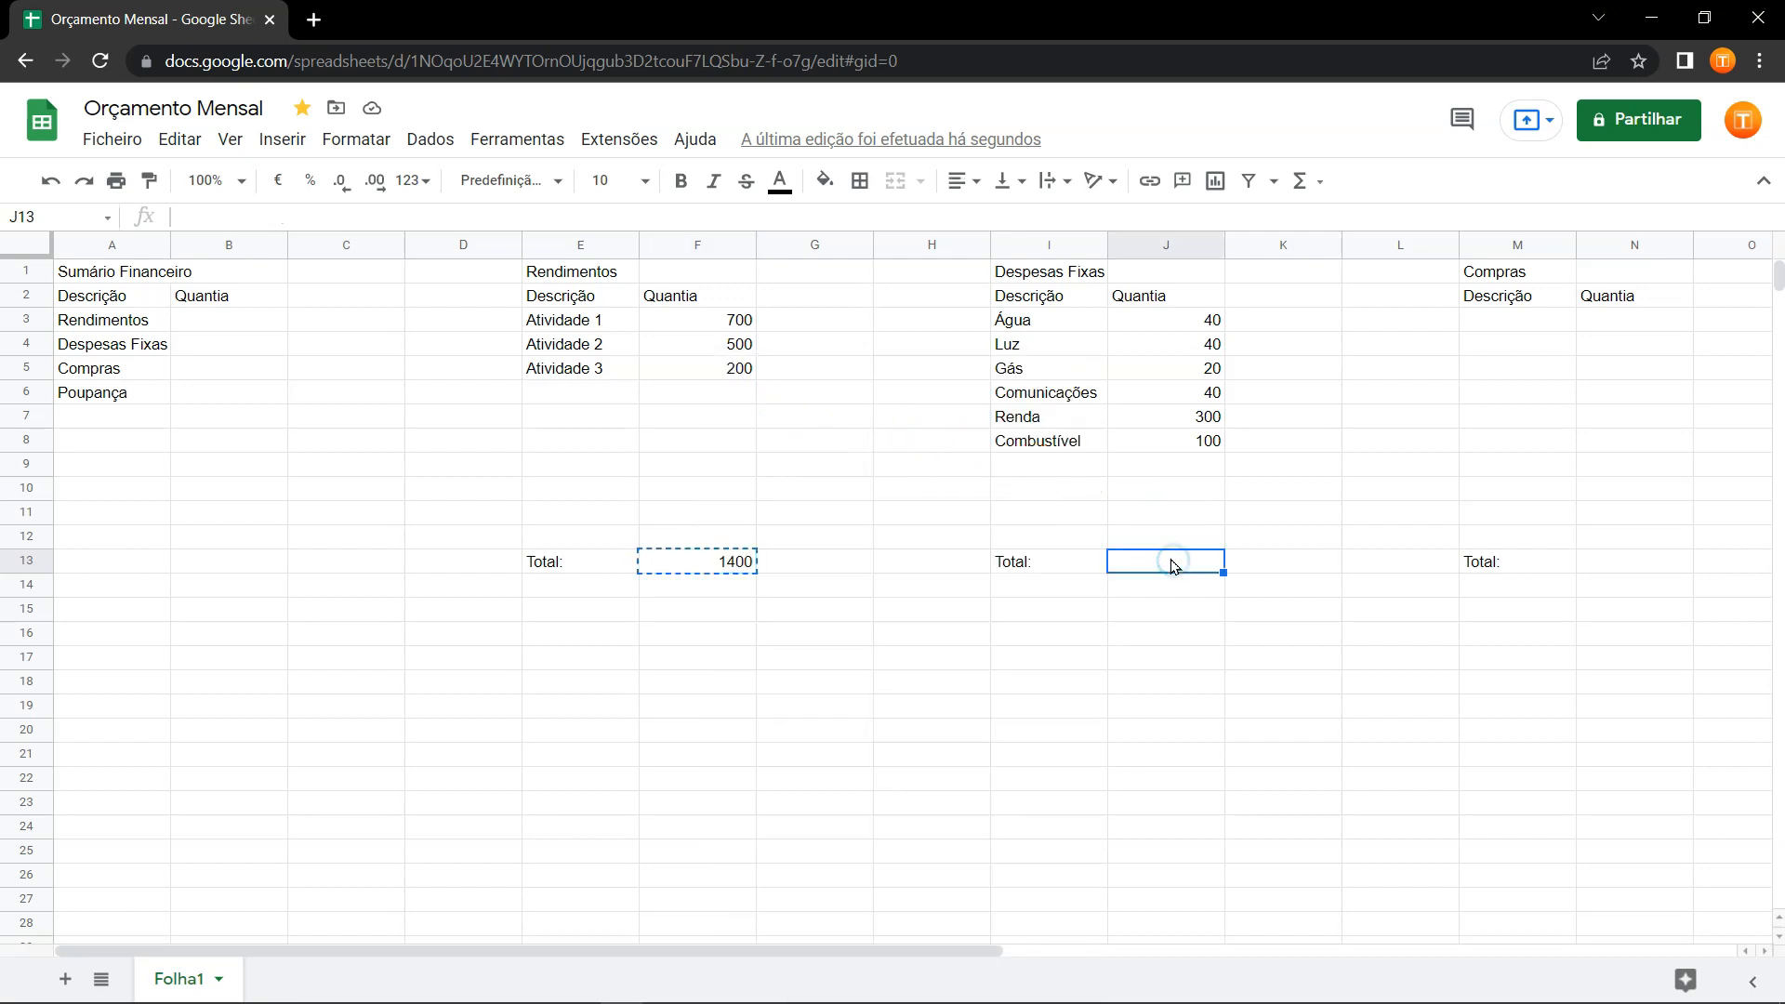
{"action": "left_click", "coordinate": [1178, 569]}
{"action": "type", "text": "=SOMA(J3:J12)"}
{"action": "right_click", "coordinate": [1179, 571]}
{"action": "left_click", "coordinate": [1234, 453]}
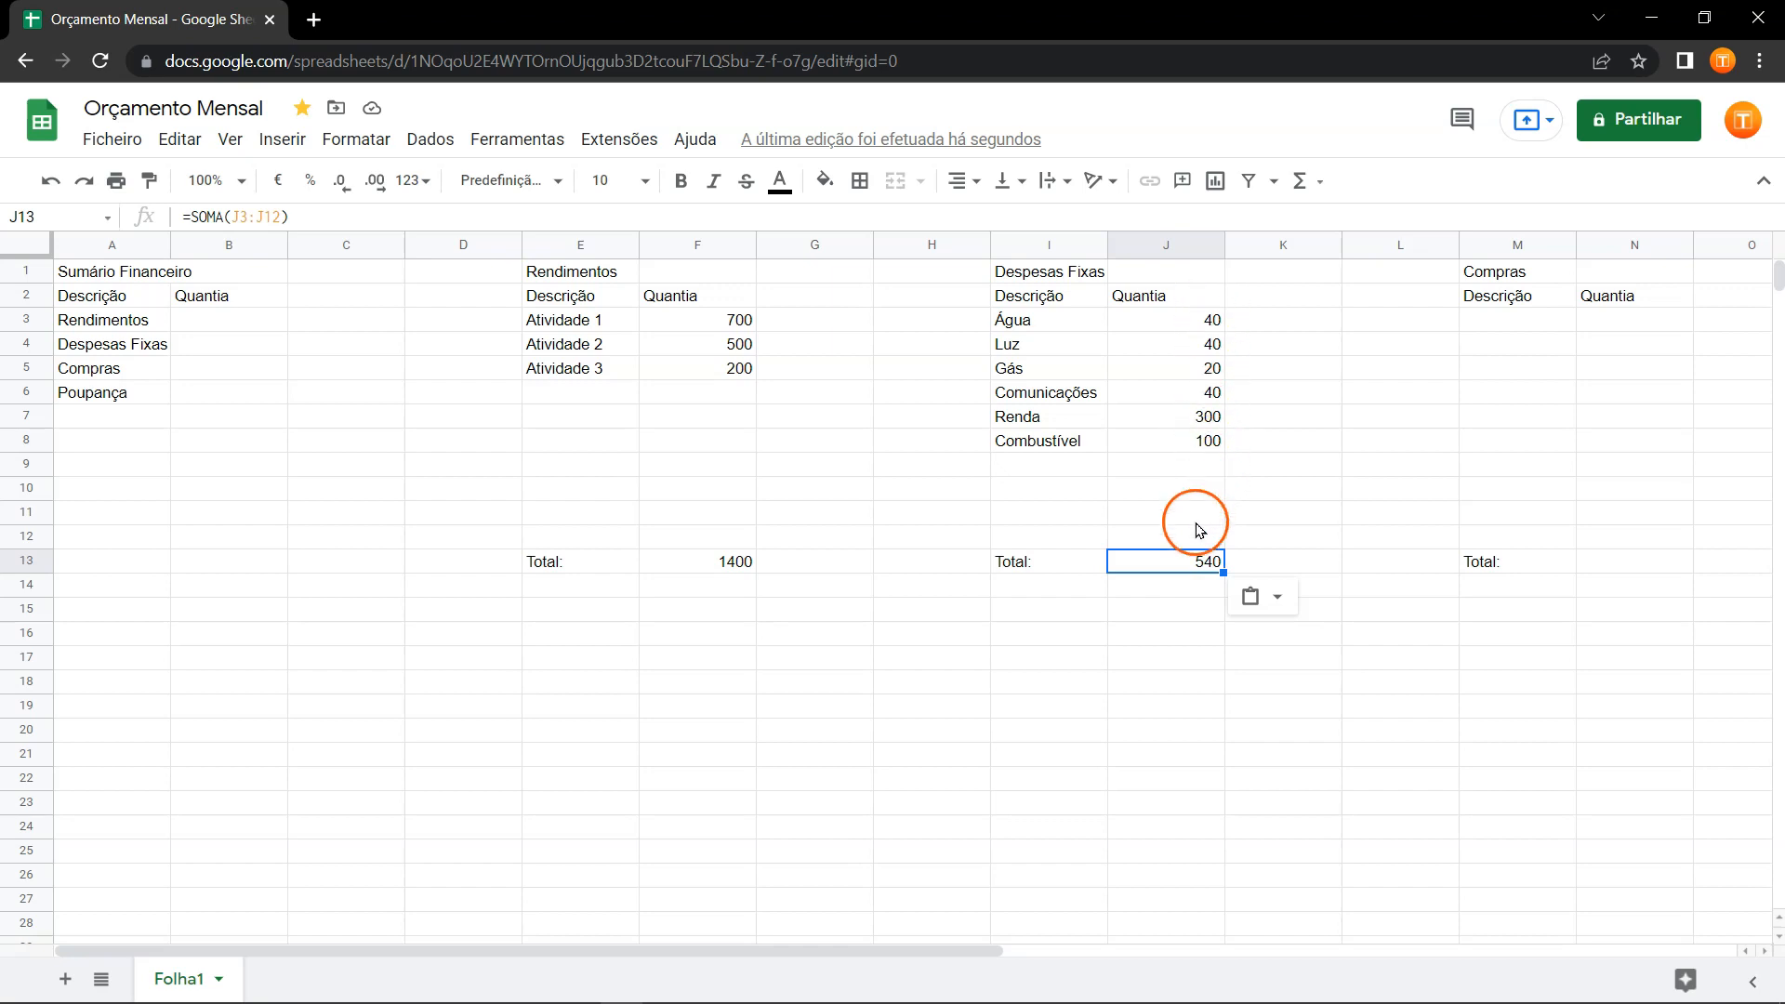
{"action": "left_click", "coordinate": [1193, 561]}
{"action": "double_click", "coordinate": [1193, 562]}
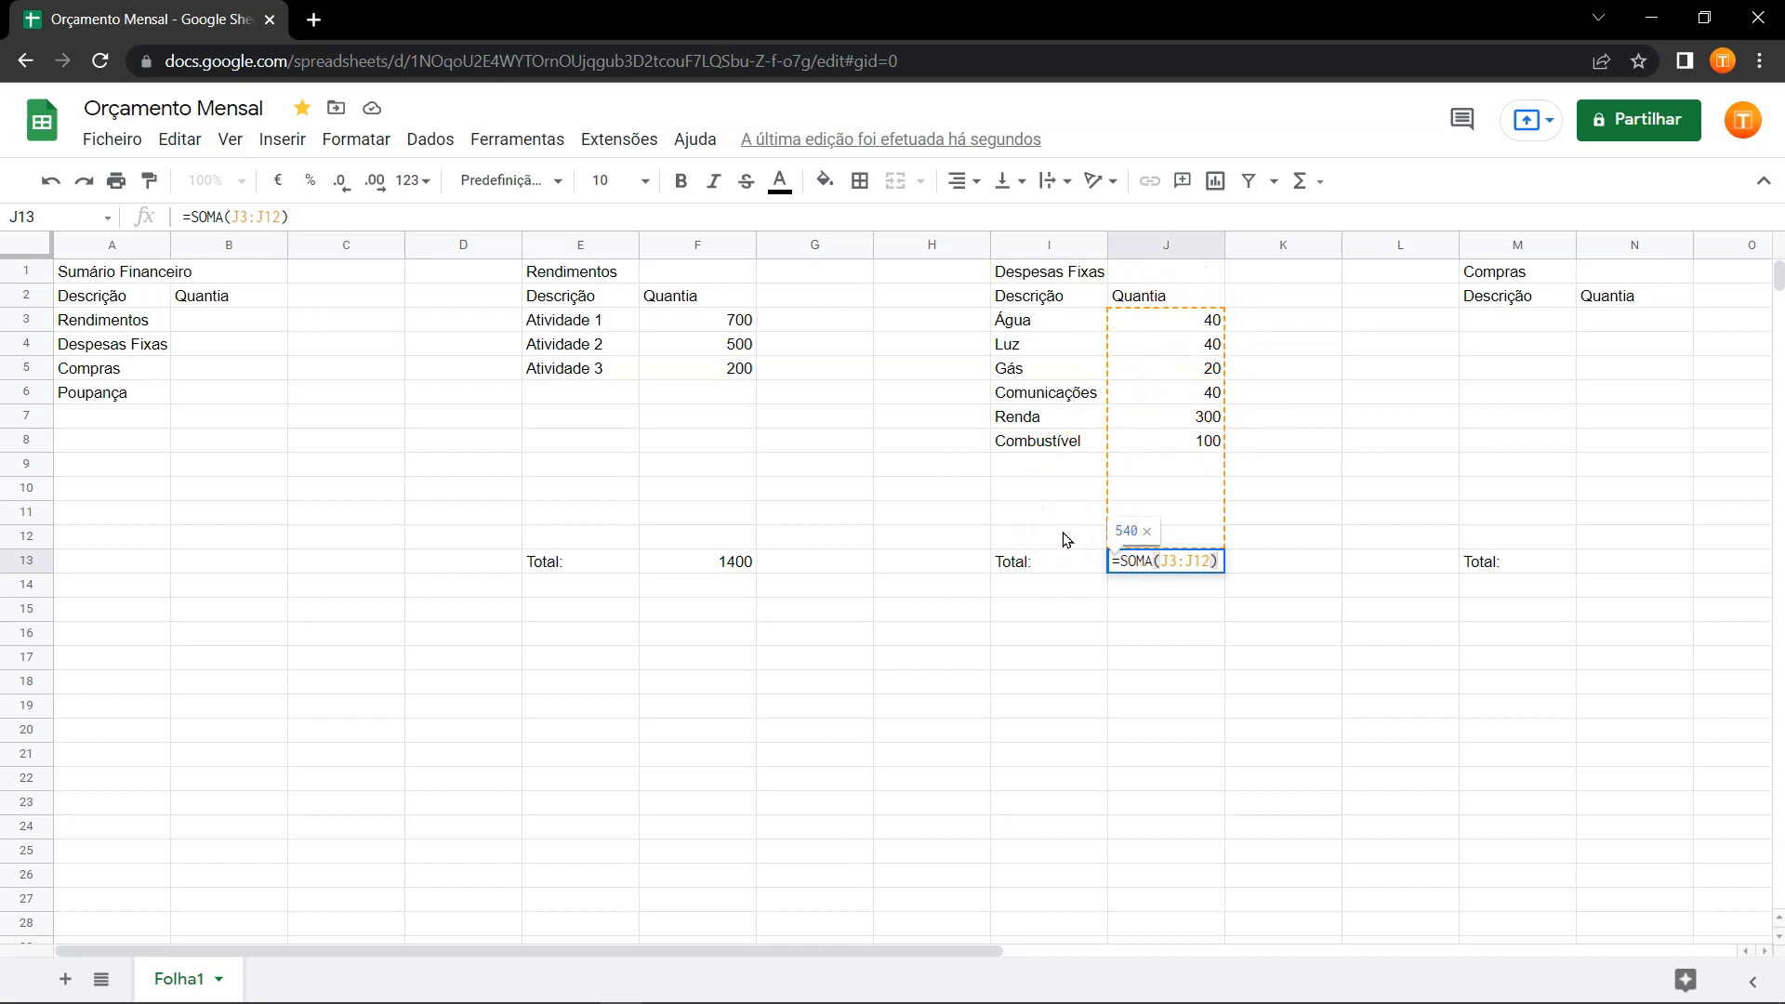
{"action": "key", "text": "Escape"}
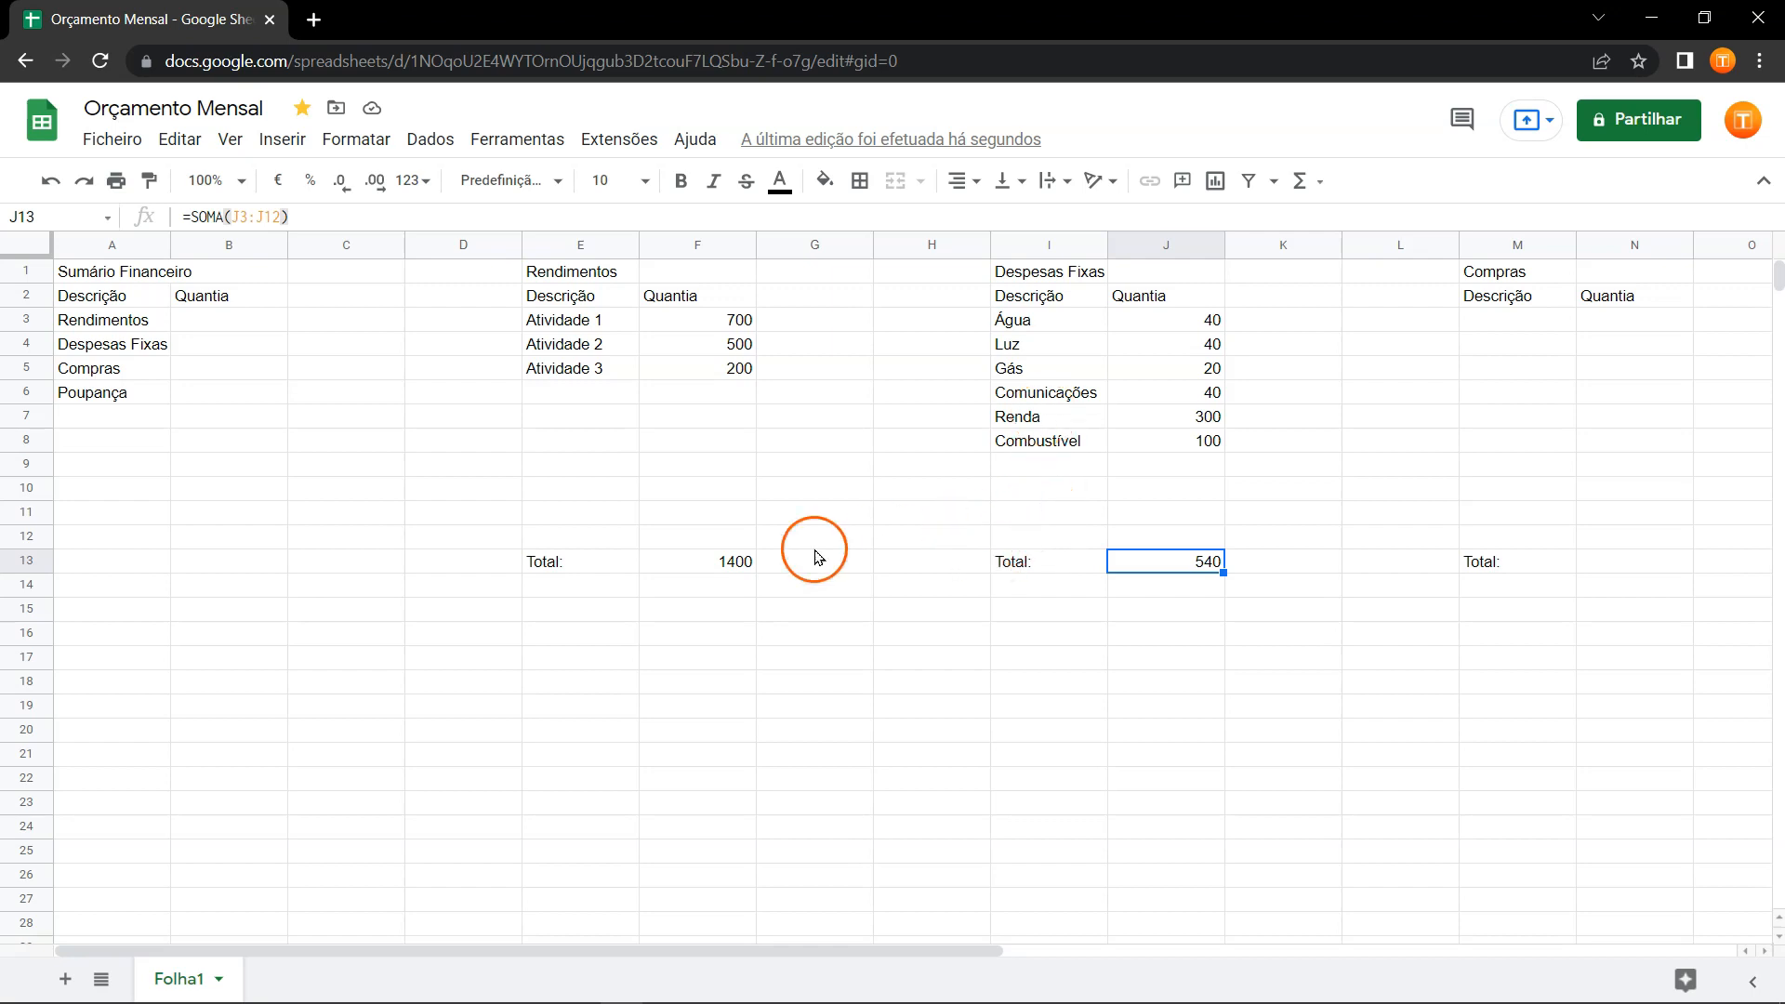
{"action": "left_click", "coordinate": [20, 462]}
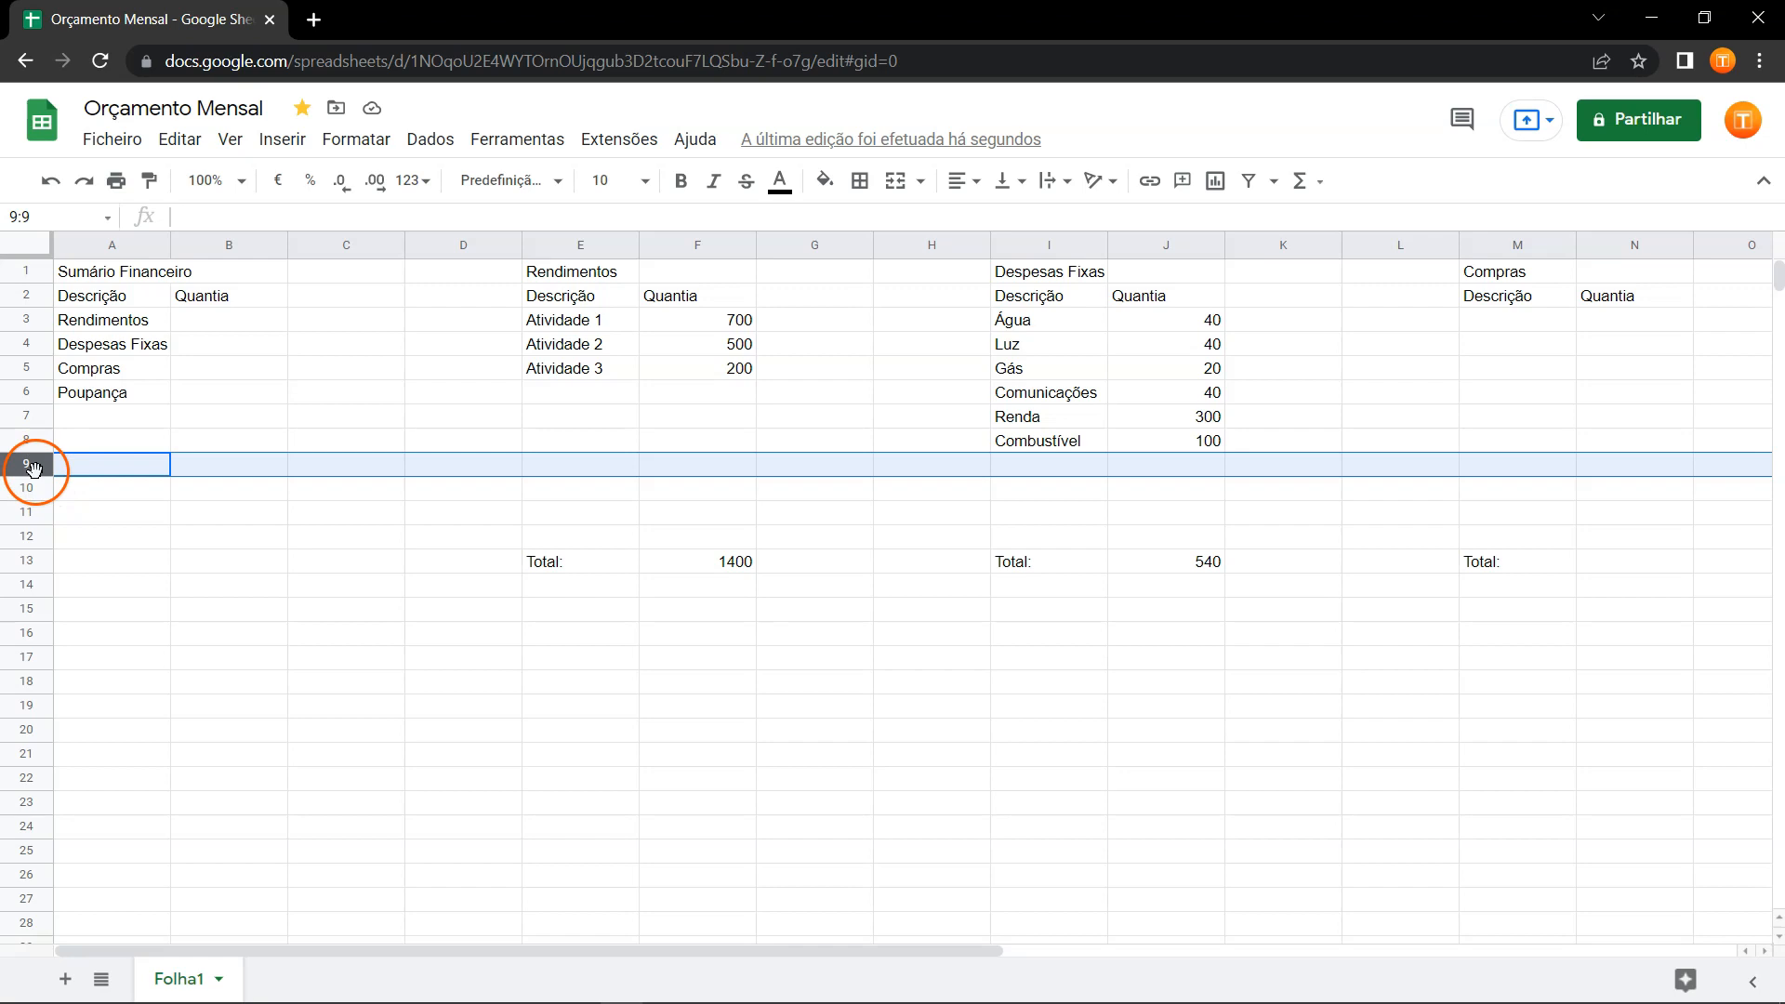
{"action": "right_click", "coordinate": [32, 465]}
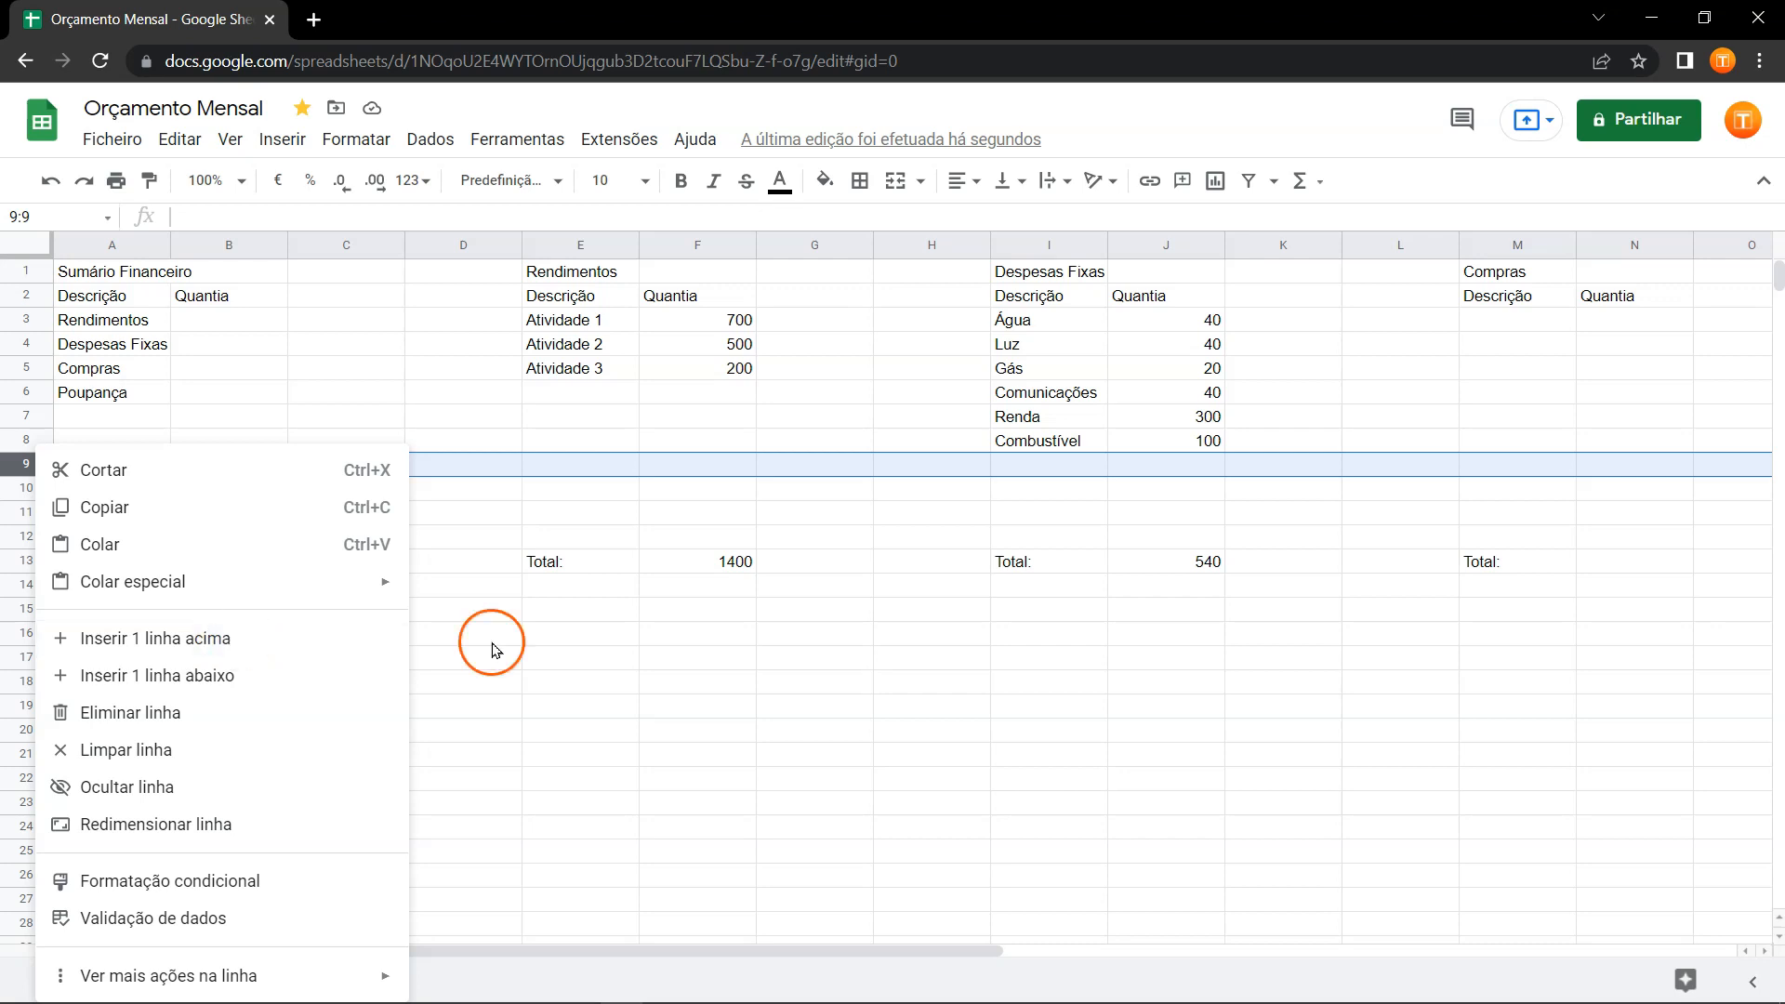
{"action": "left_click", "coordinate": [1199, 565]}
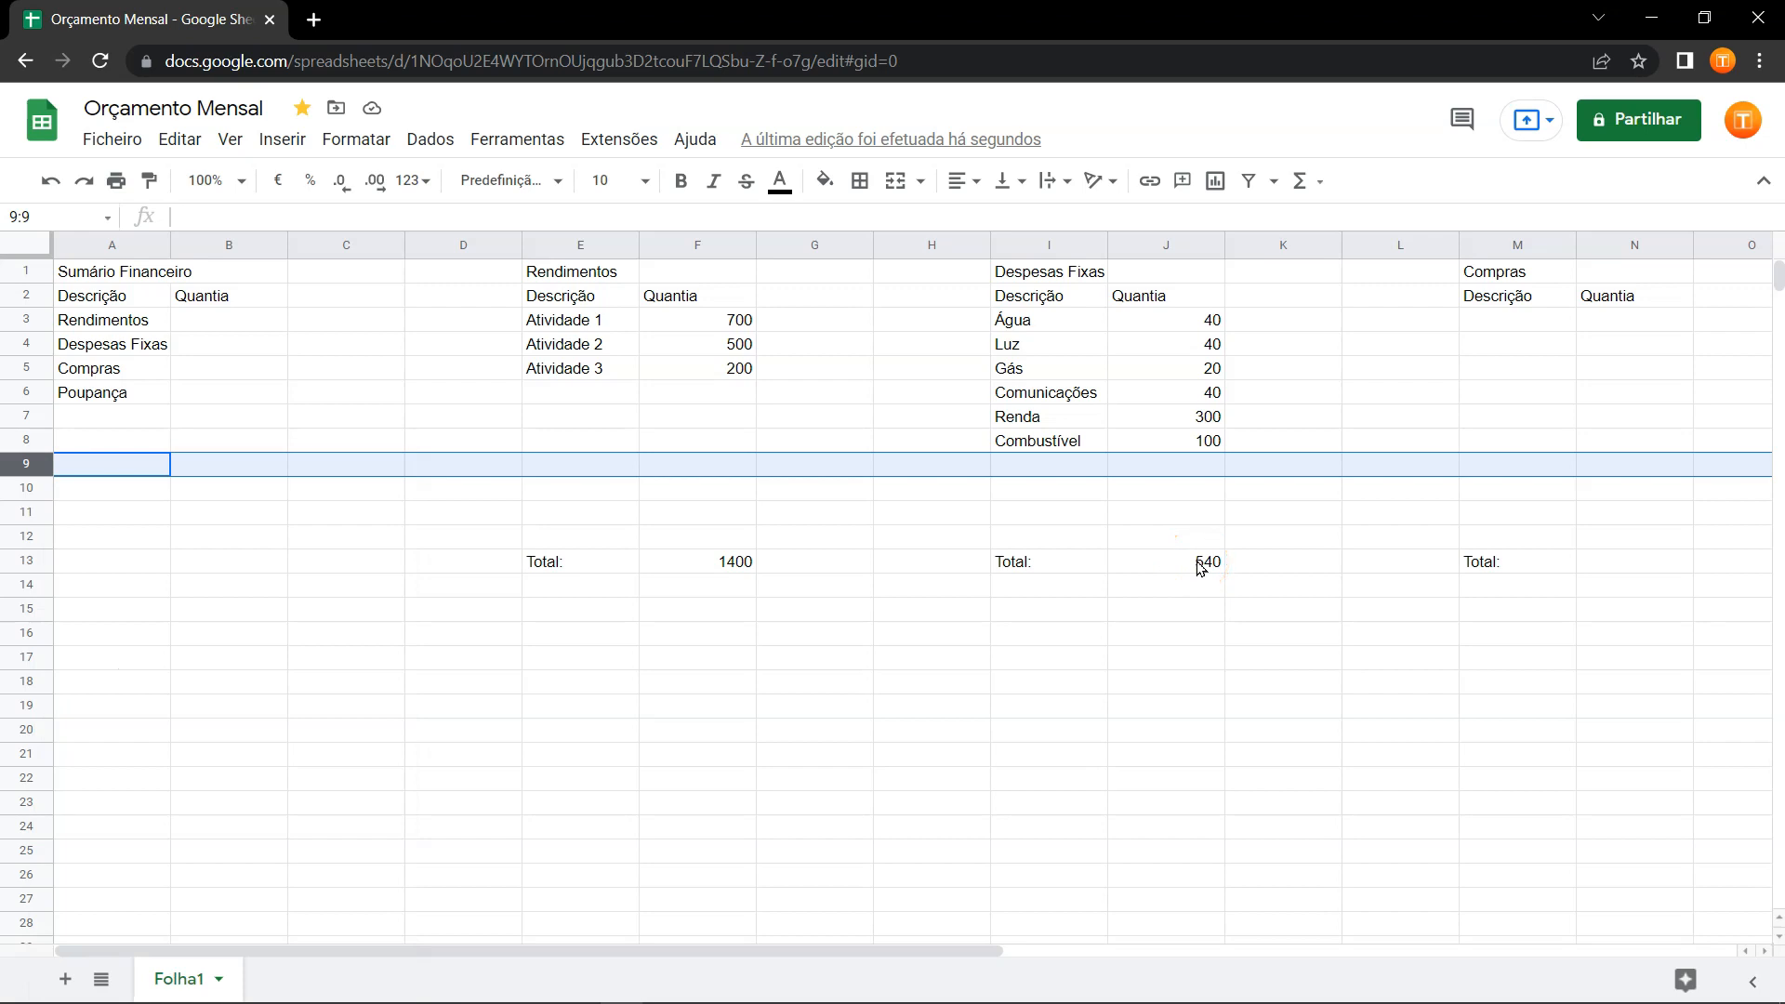
Add the purchase descriptions "Item 1" in M3 and "Item 2" in M4 of the Compras table.
{"action": "left_click", "coordinate": [1489, 325]}
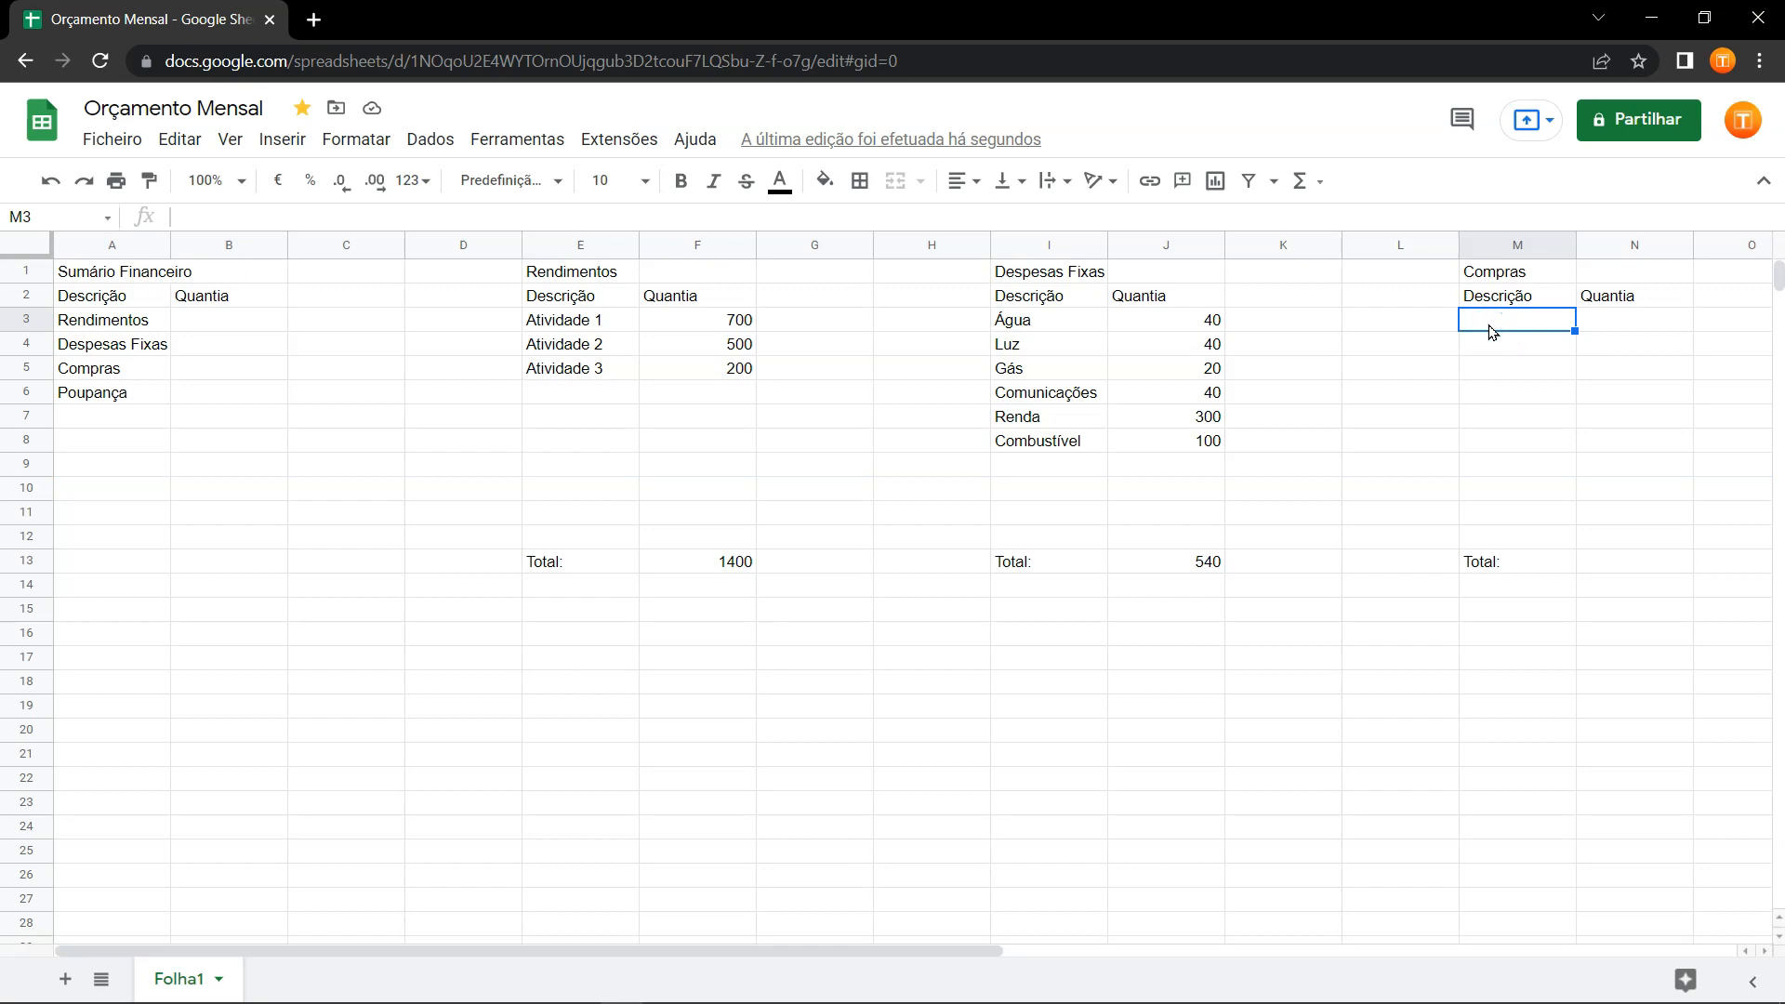
{"action": "type", "text": "Item 1"}
{"action": "key", "text": "Return"}
{"action": "type", "text": "Item 2"}
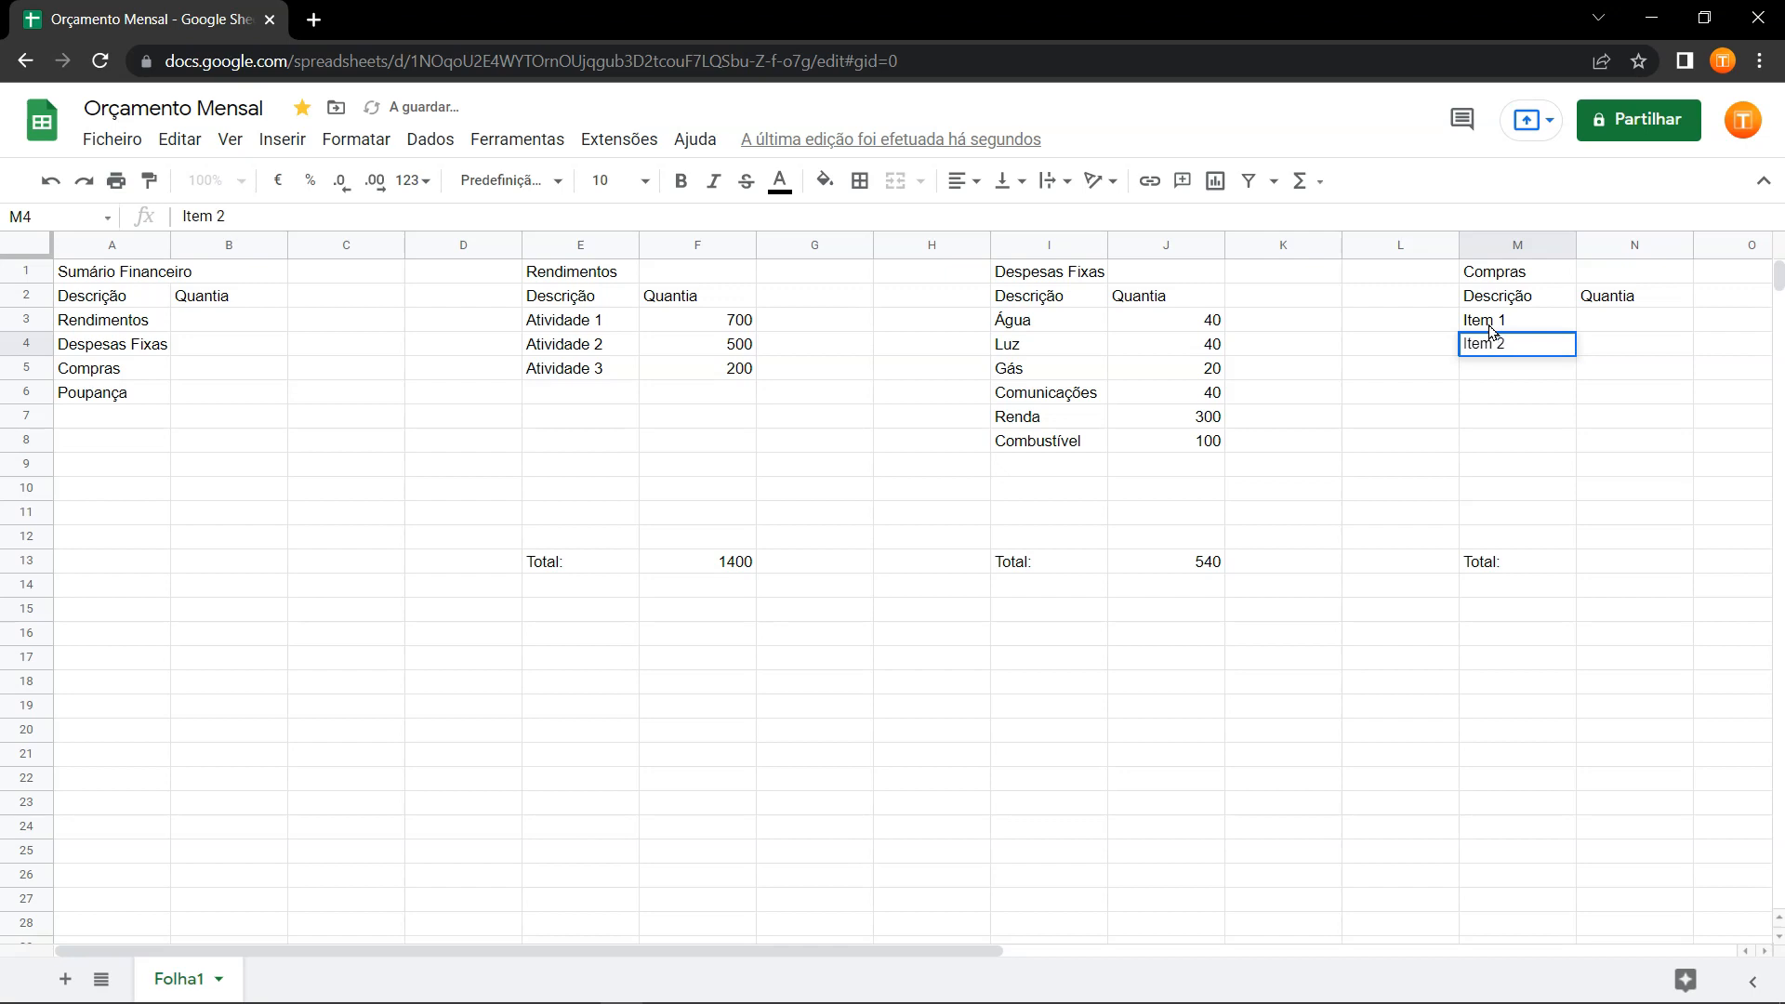
{"action": "key", "text": "Tab"}
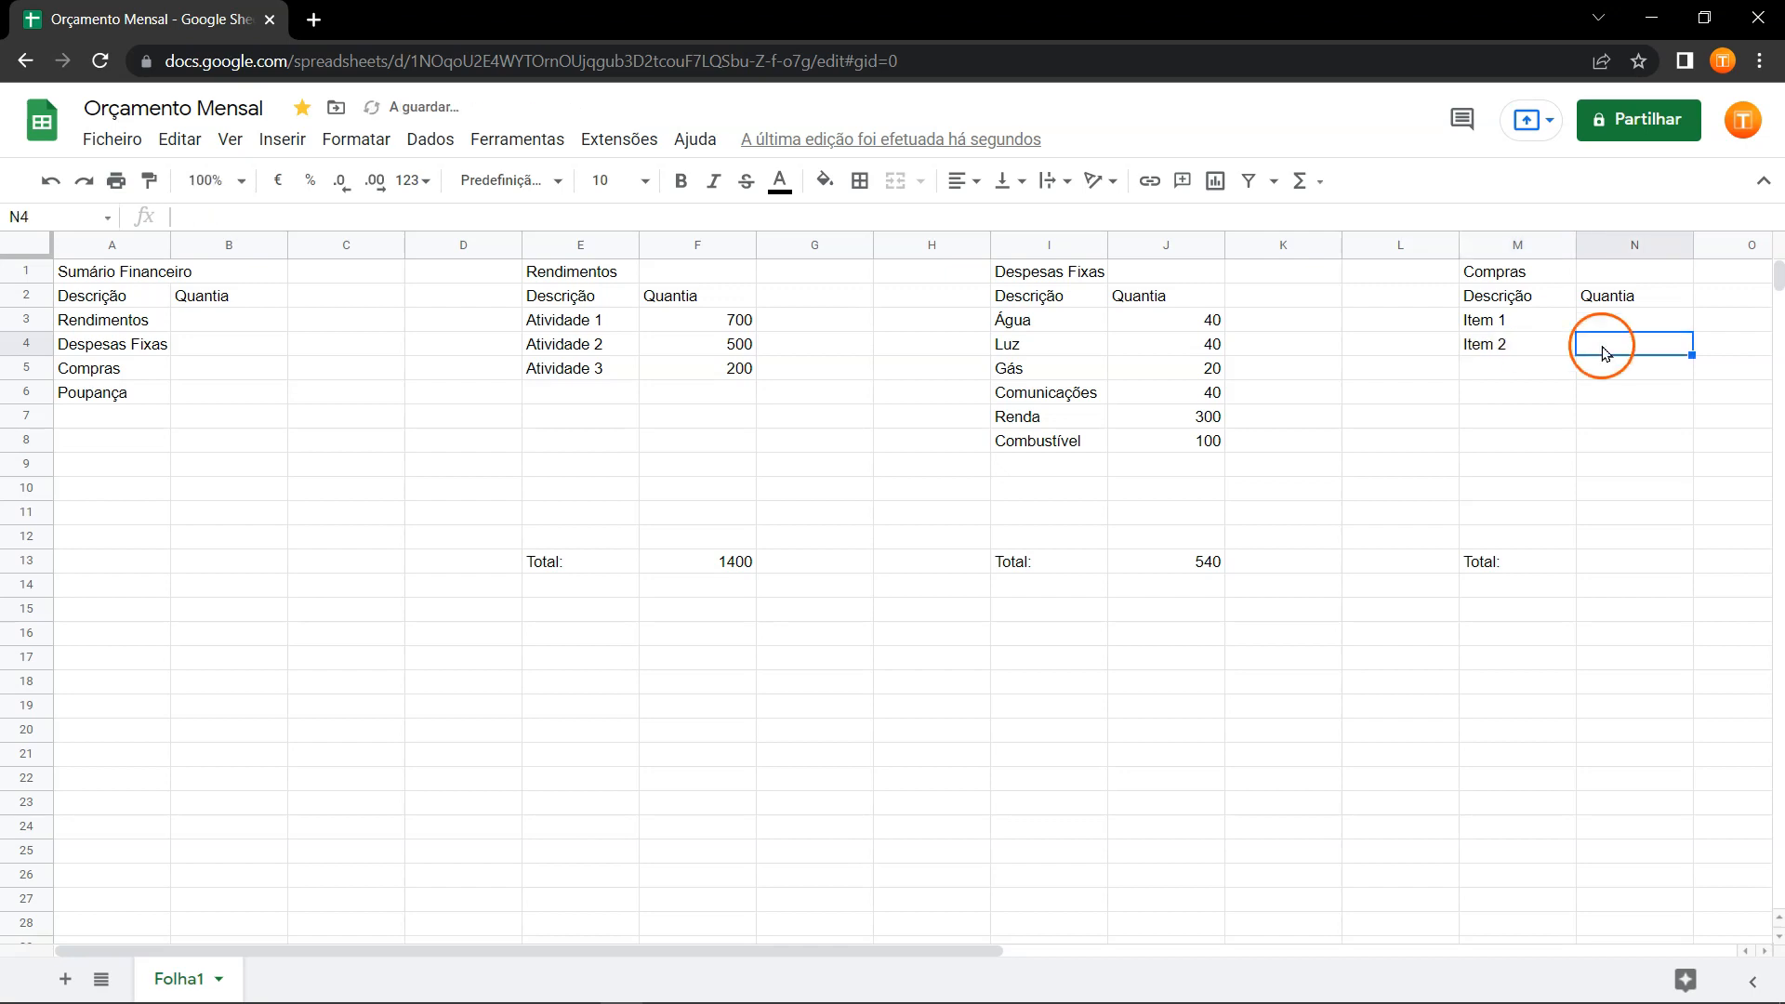
Enter the purchase amounts 100 in N3 for Item 1 and 200 in N4 for Item 2.
{"action": "key", "text": "Up"}
{"action": "type", "text": "100"}
{"action": "key", "text": "Return"}
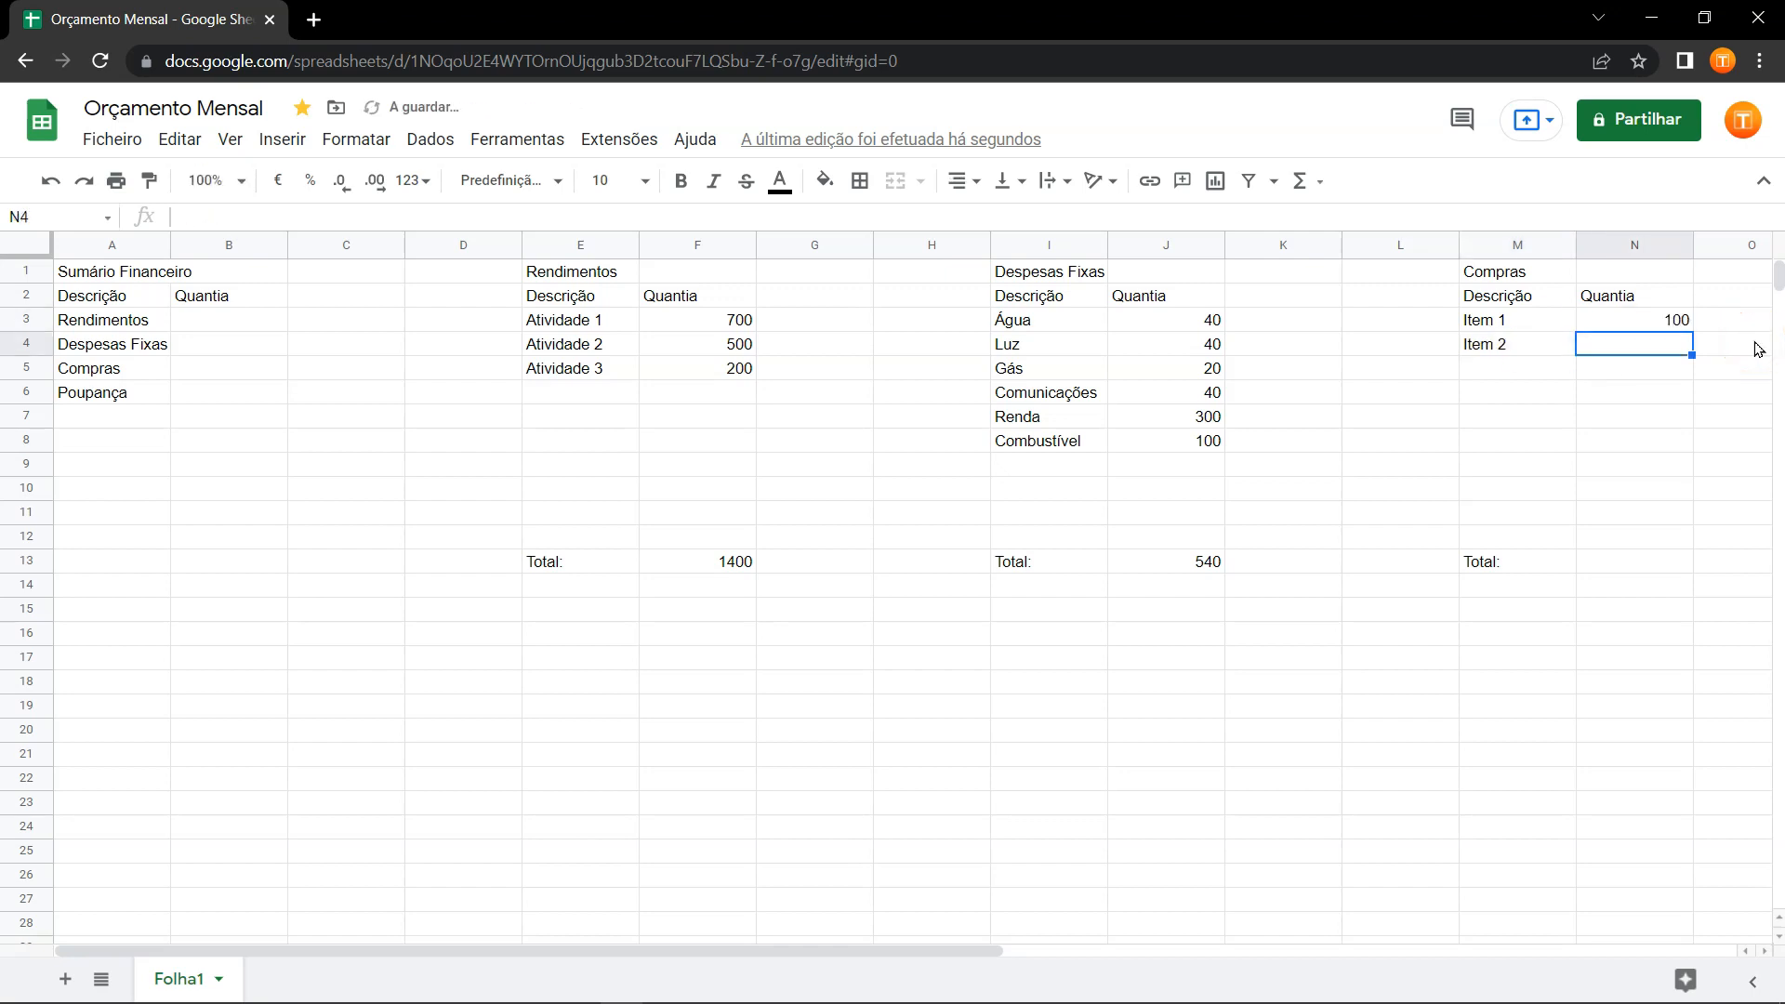
{"action": "type", "text": "200"}
{"action": "key", "text": "Return"}
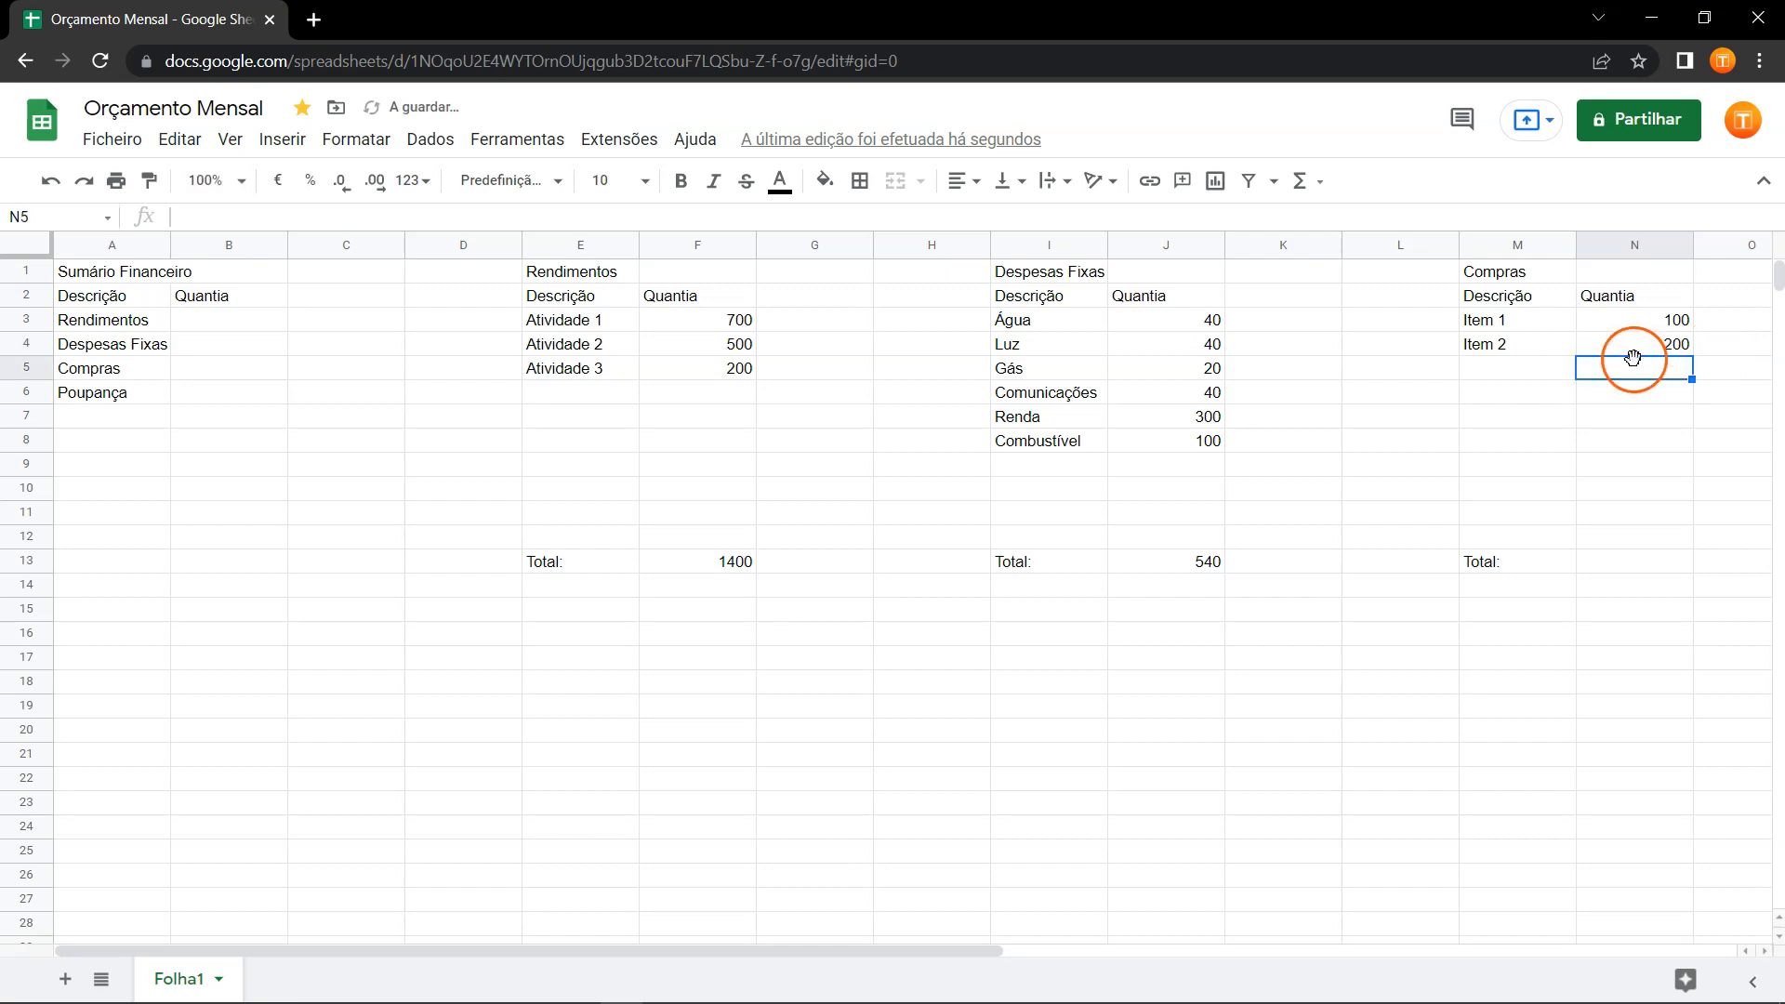
Copy the total formula from J13 into N13 as =SOMA(N3:N12) and check the range it covers.
{"action": "left_click", "coordinate": [1204, 562]}
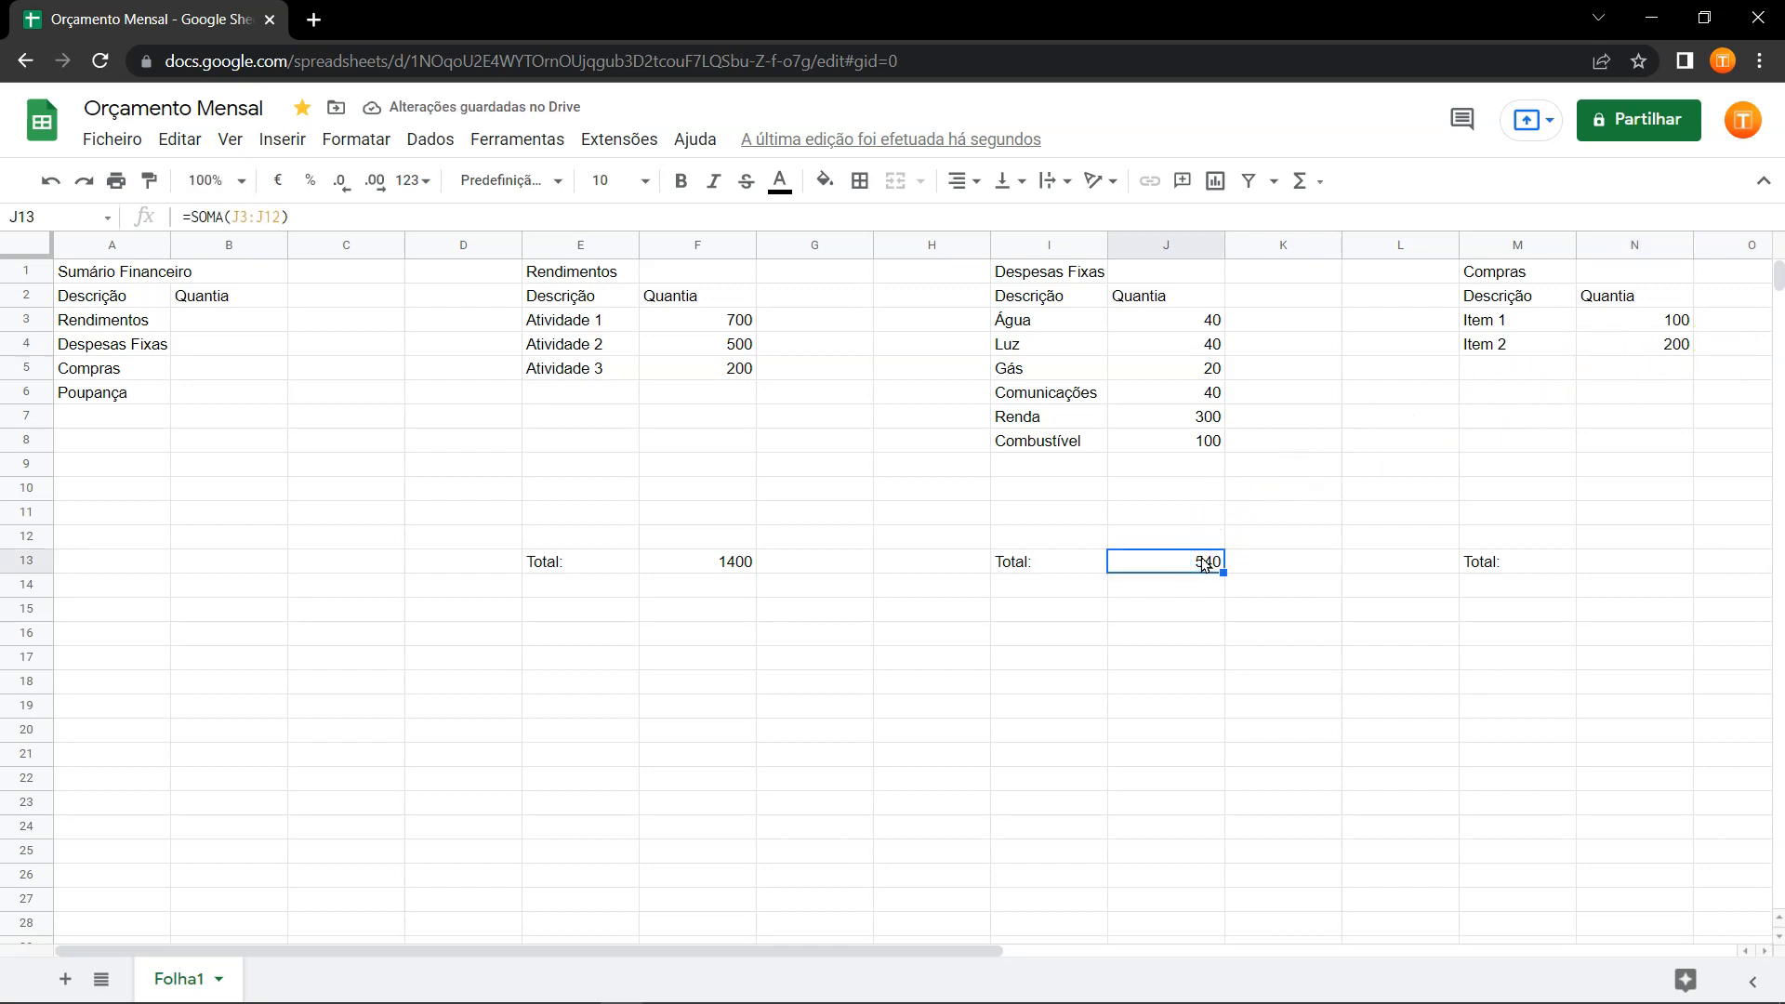
{"action": "left_click", "coordinate": [1611, 565]}
{"action": "key", "text": "ctrl+v"}
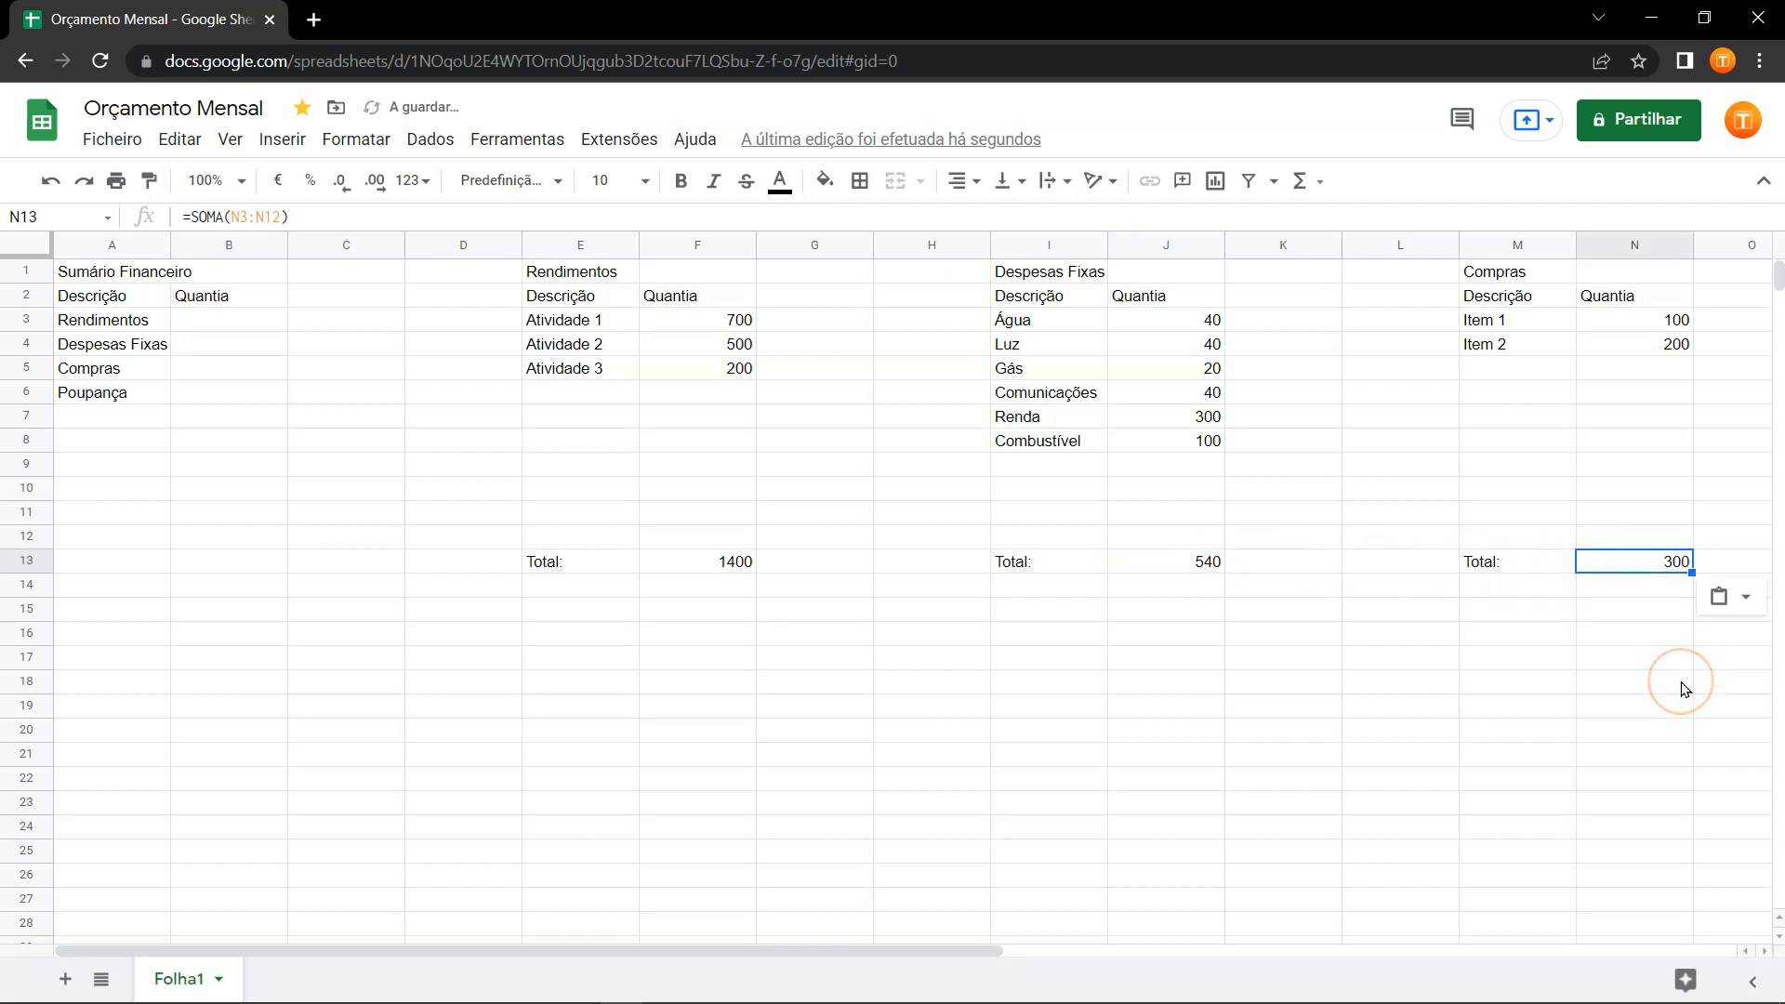
{"action": "key", "text": "F2"}
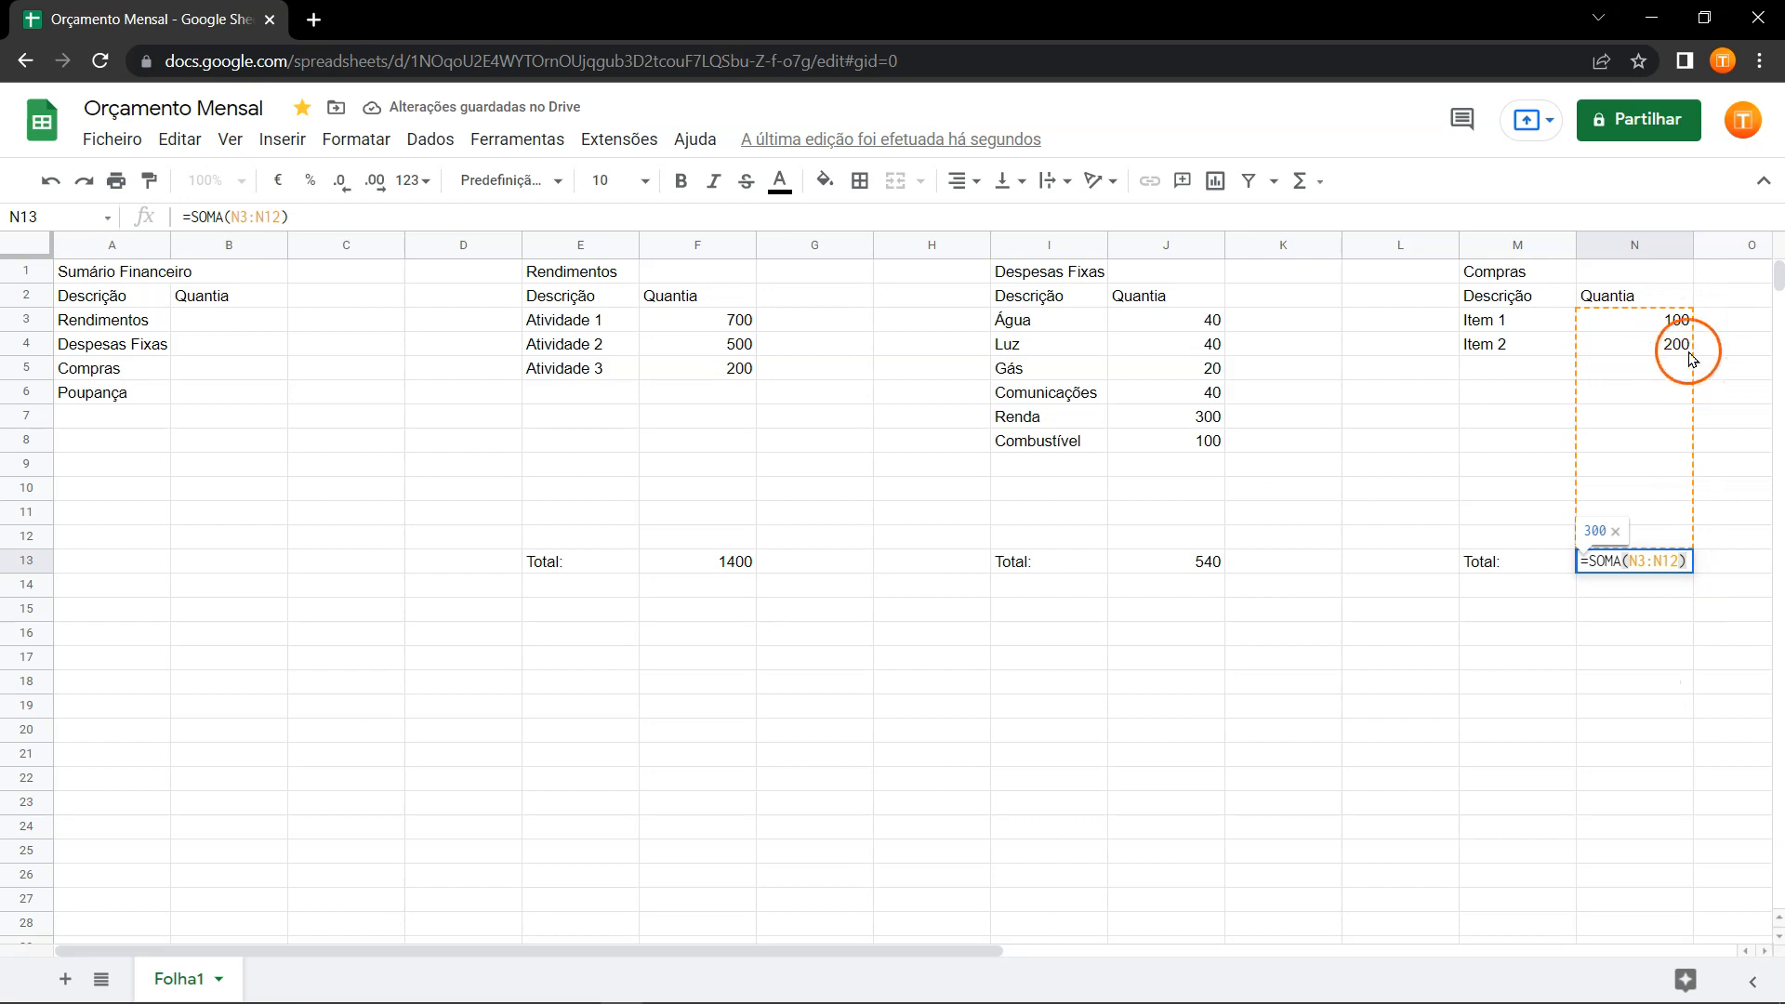
Check the sum and the other available statistics for the fixed-expense amounts in J3:J8.
{"action": "key", "text": "Escape"}
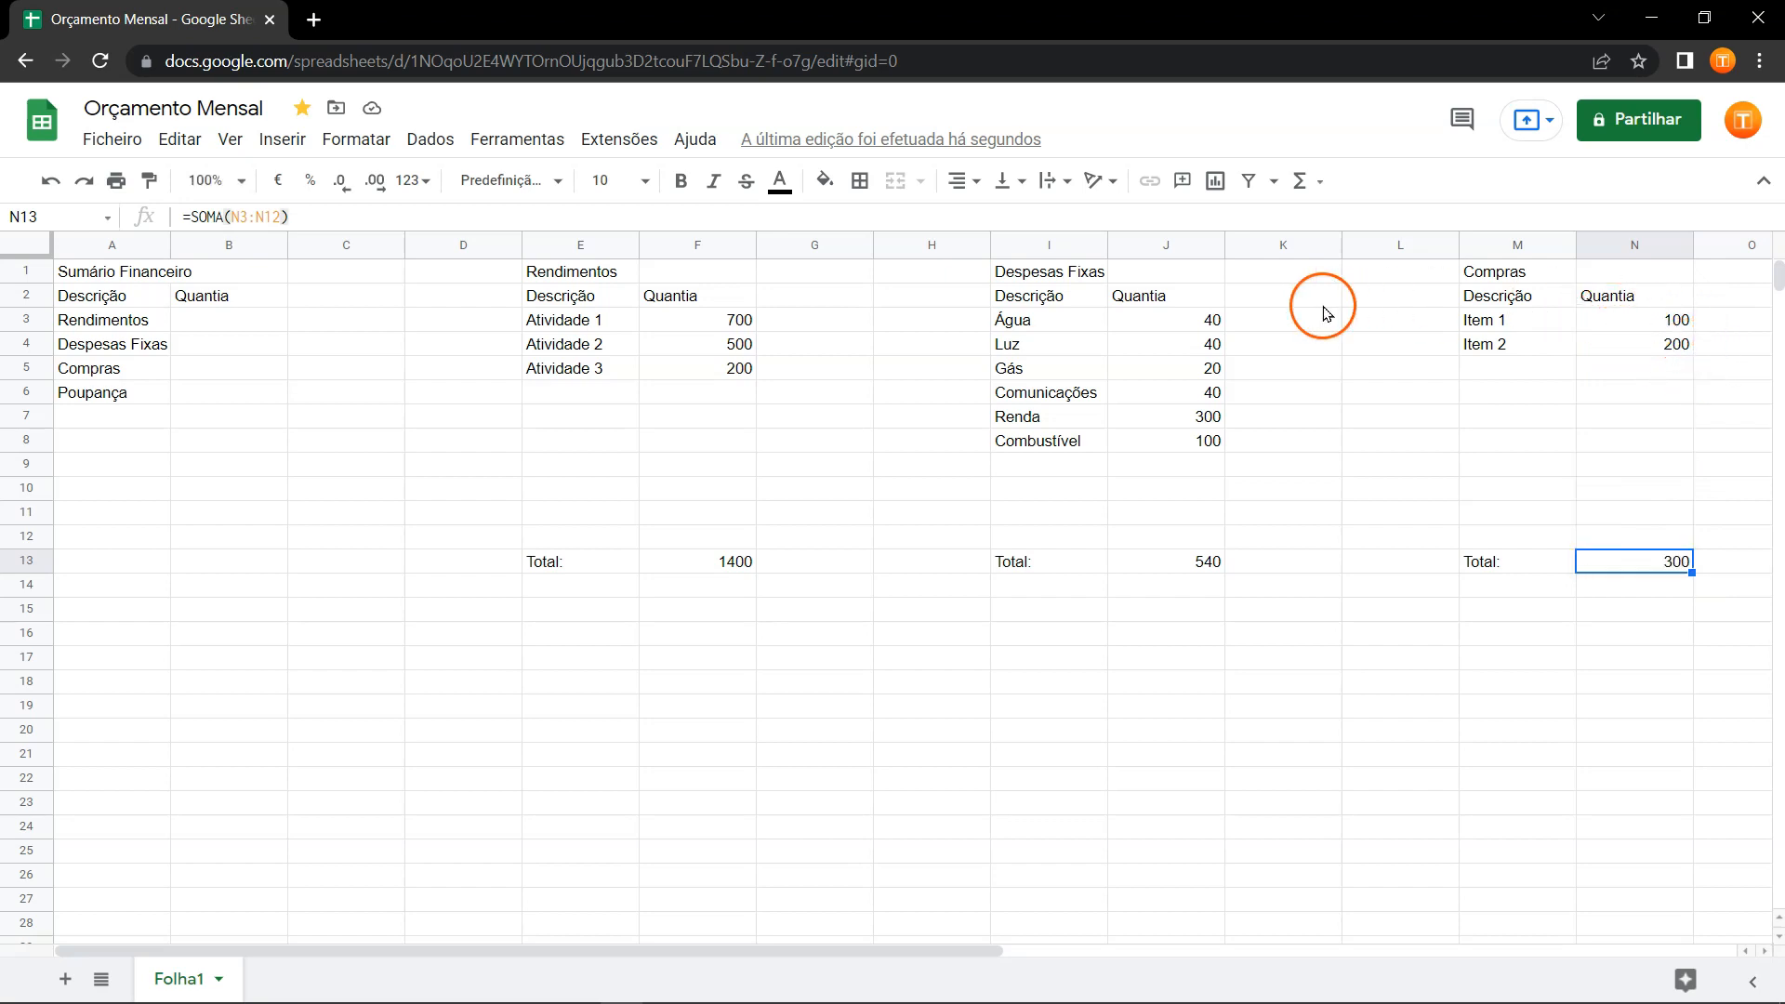
{"action": "left_click", "coordinate": [1214, 324]}
{"action": "left_click_drag", "start_coordinate": [1214, 350], "coordinate": [1206, 452]}
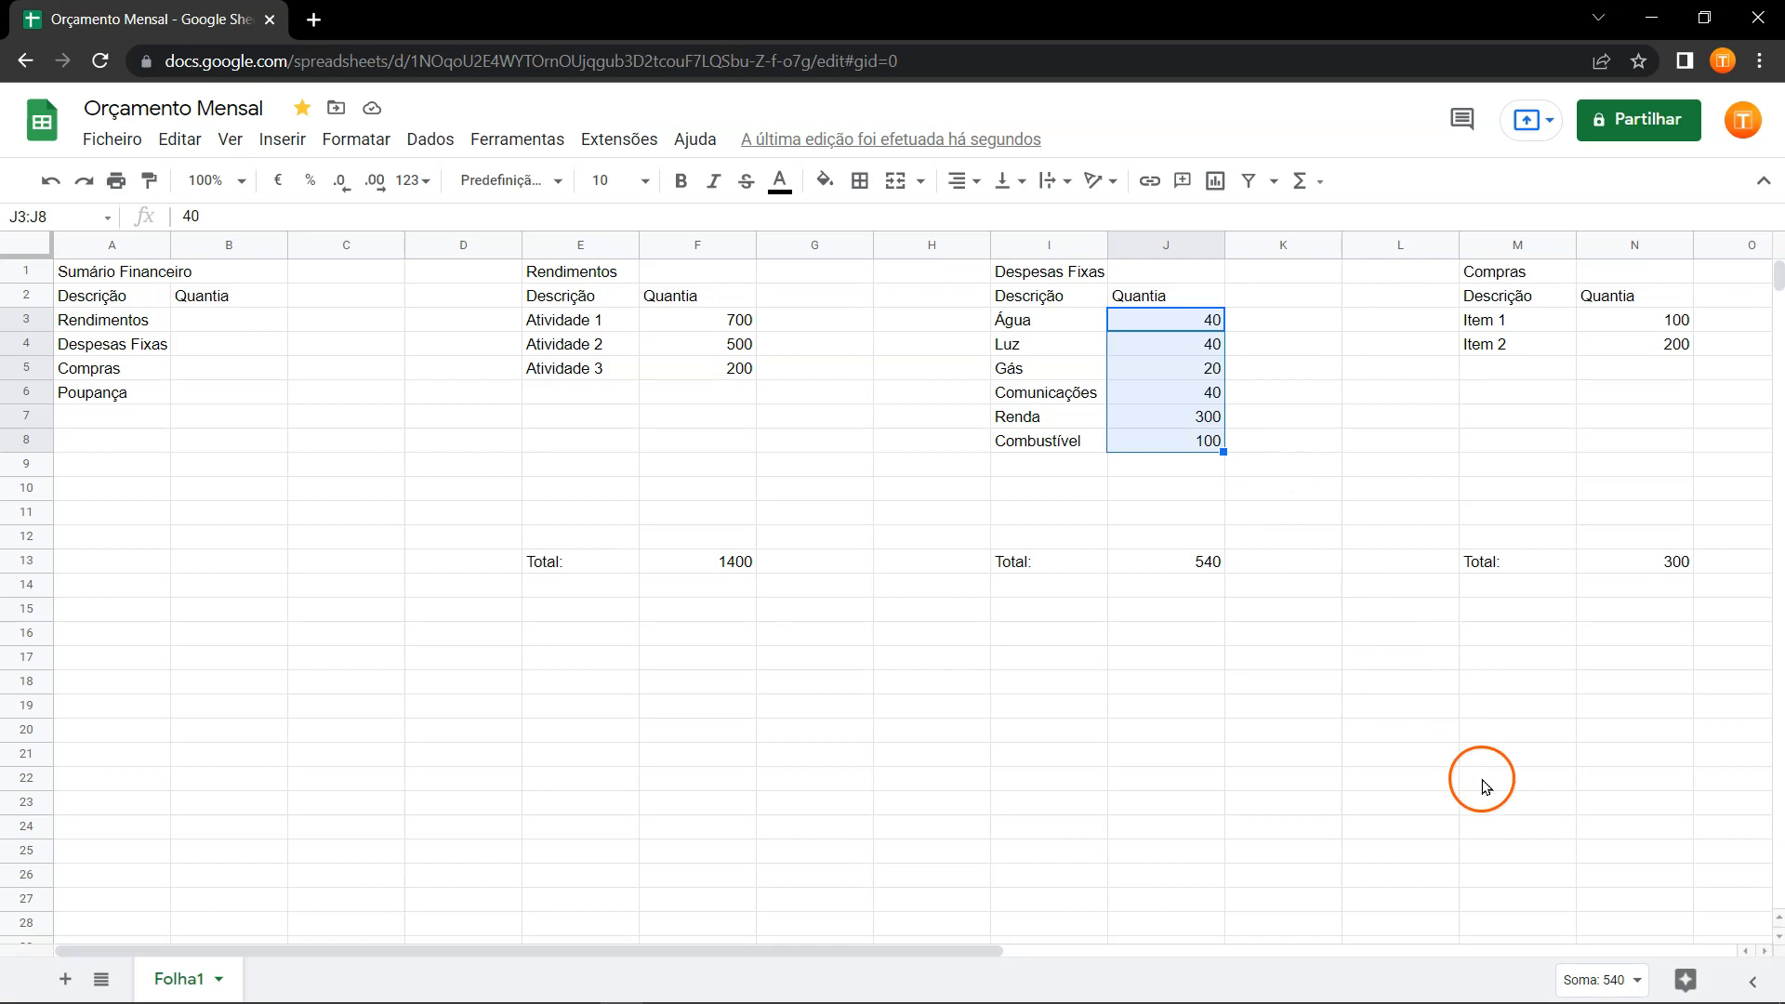
{"action": "left_click", "coordinate": [1631, 985]}
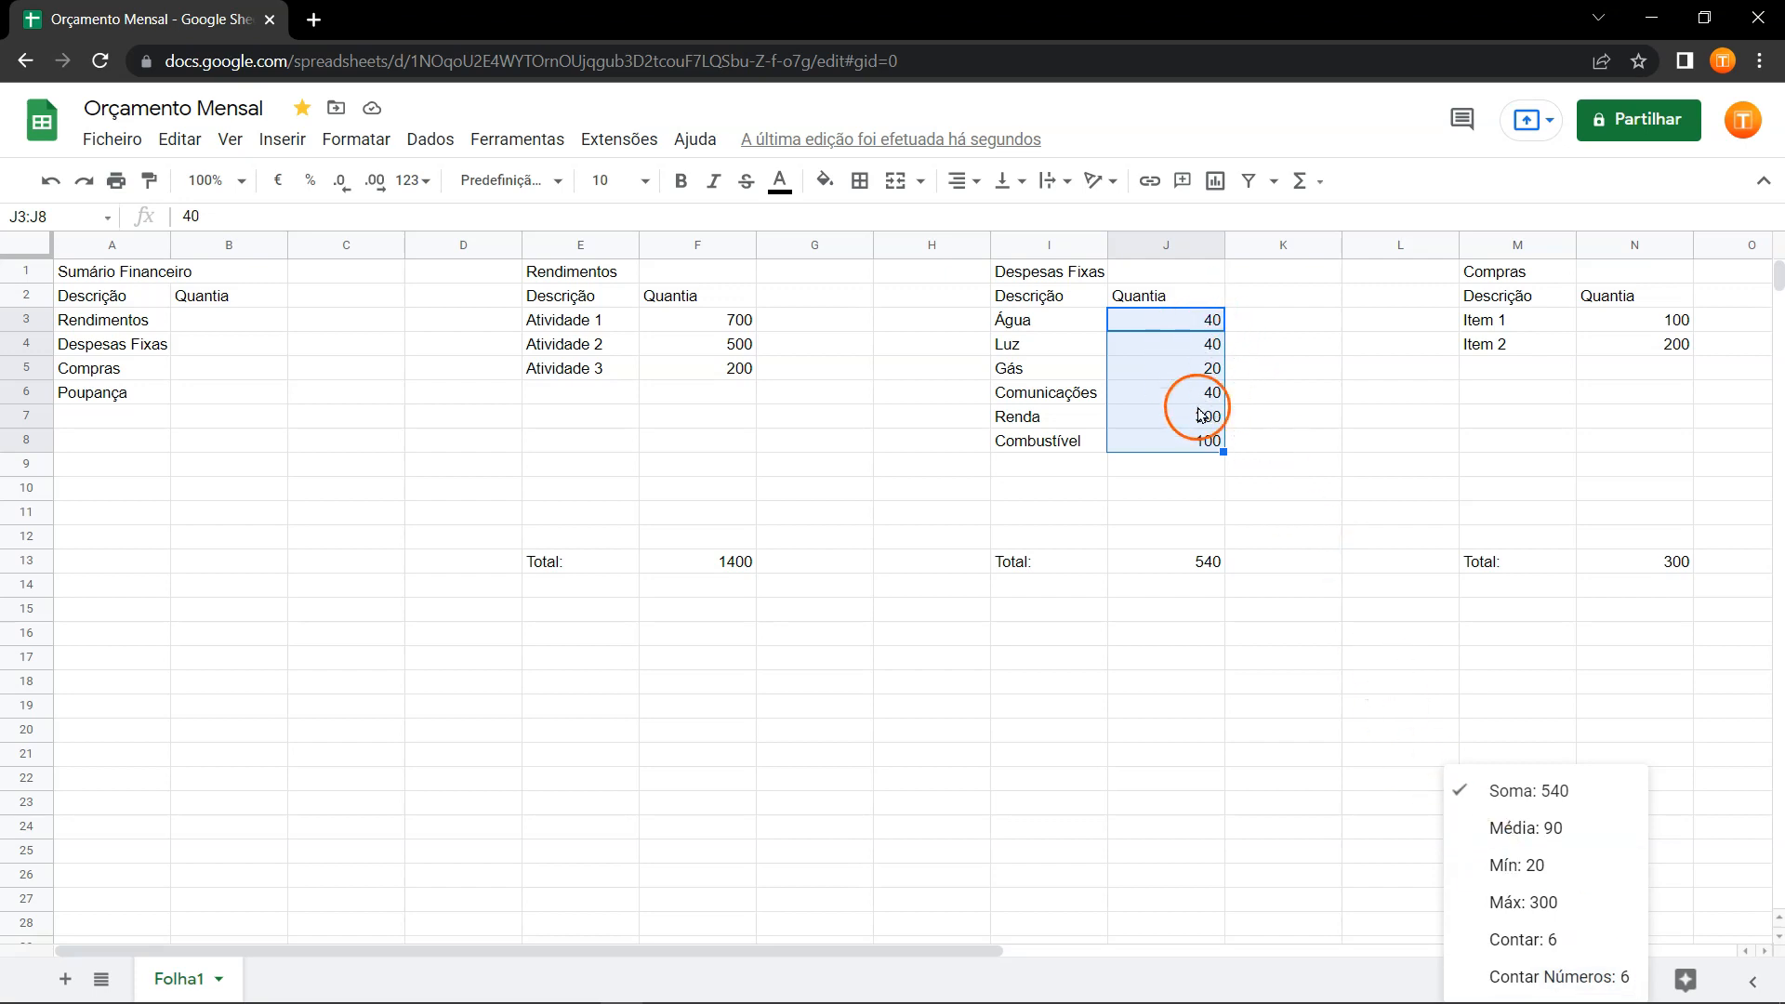
{"action": "left_click", "coordinate": [1151, 830]}
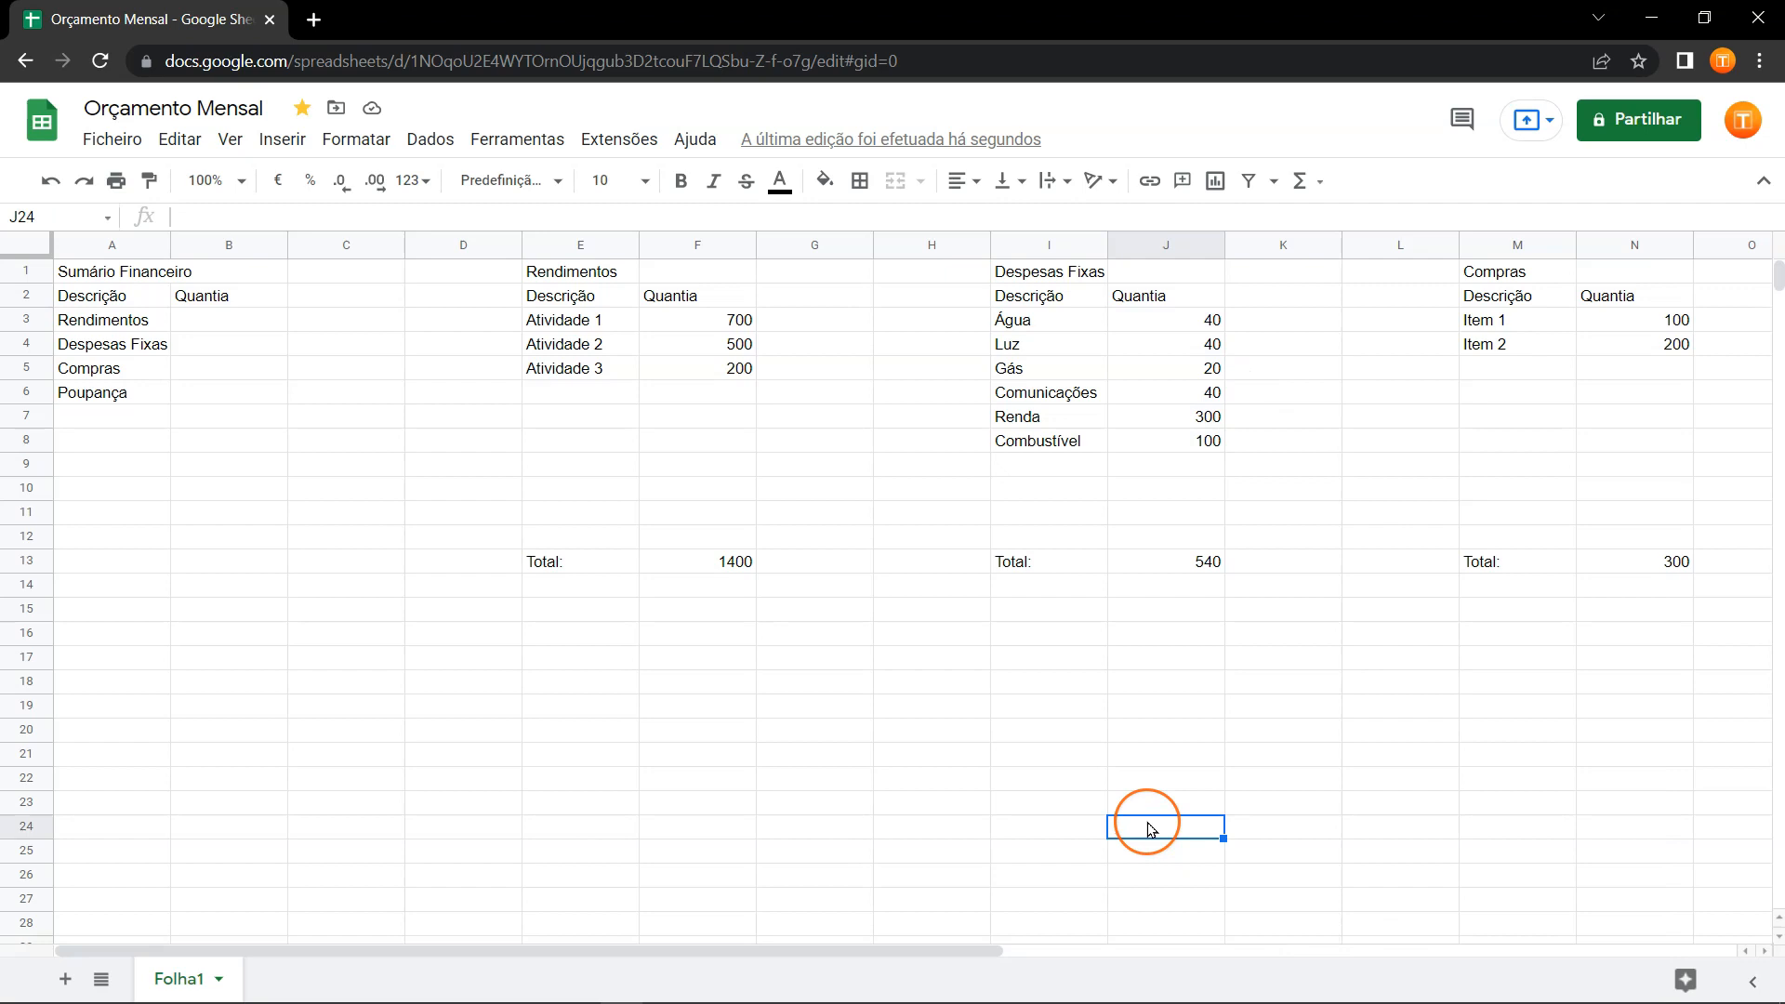
Link the Rendimentos amount in B3 of the financial summary to the income total with =F13.
{"action": "left_click", "coordinate": [257, 326]}
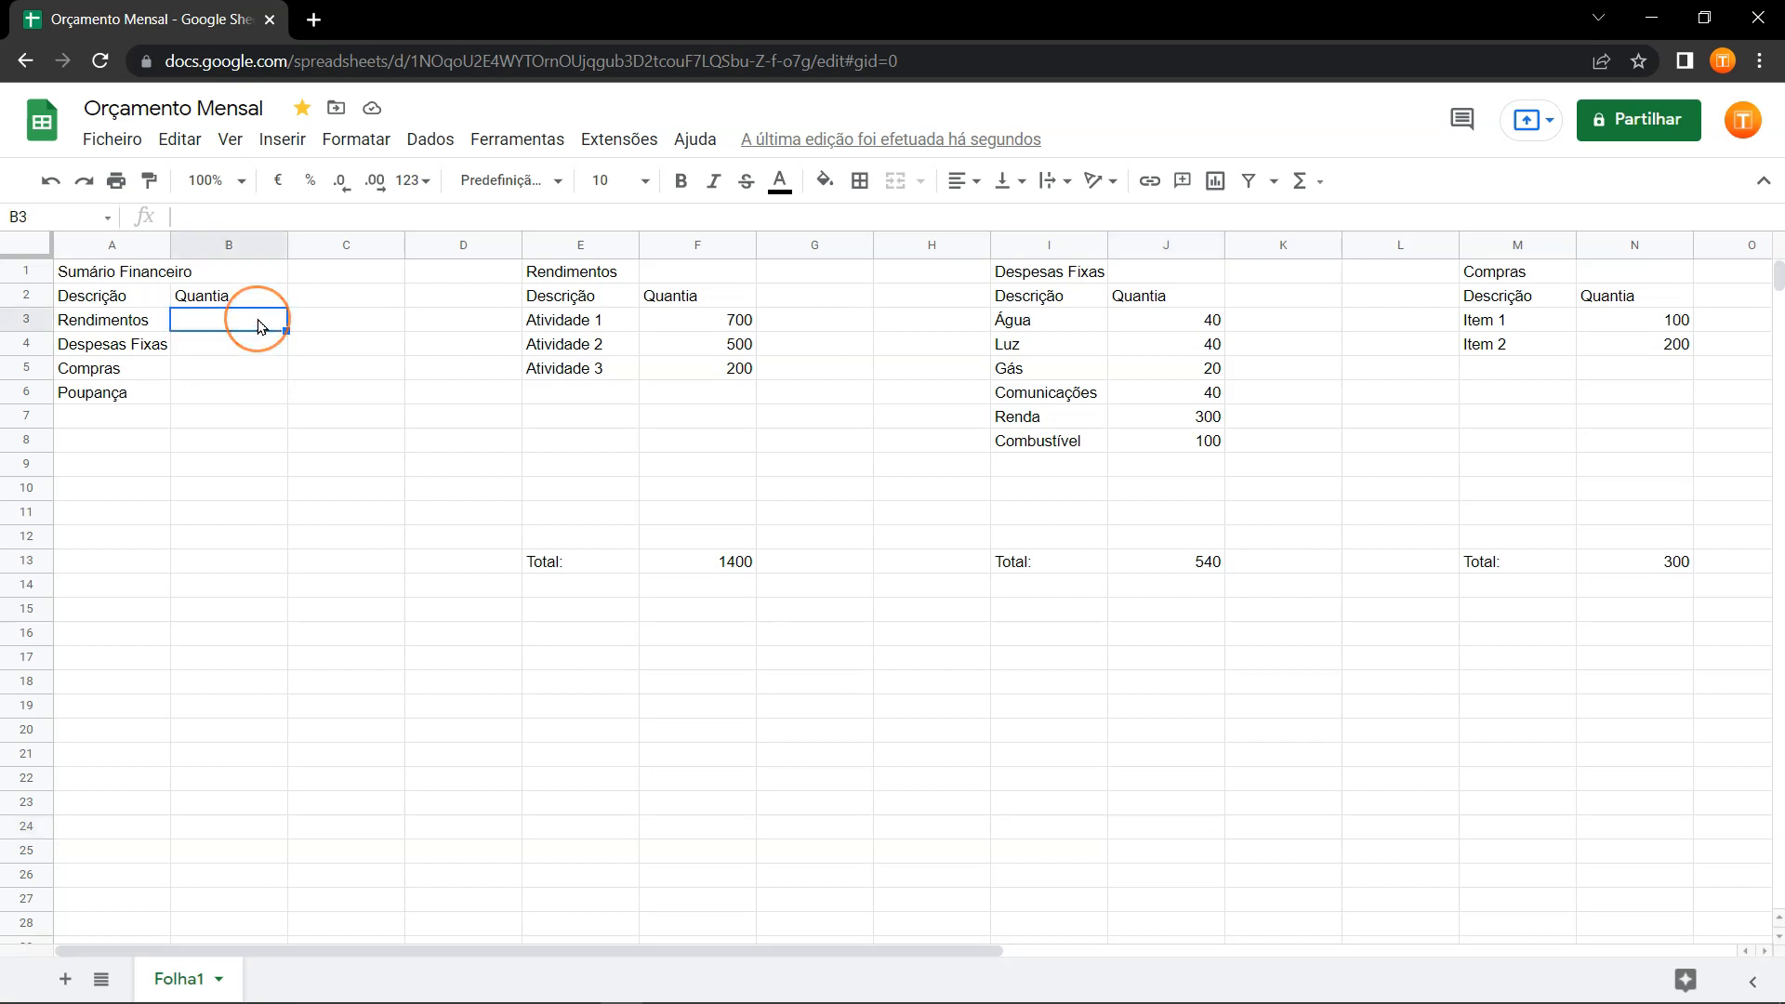
{"action": "type", "text": "="}
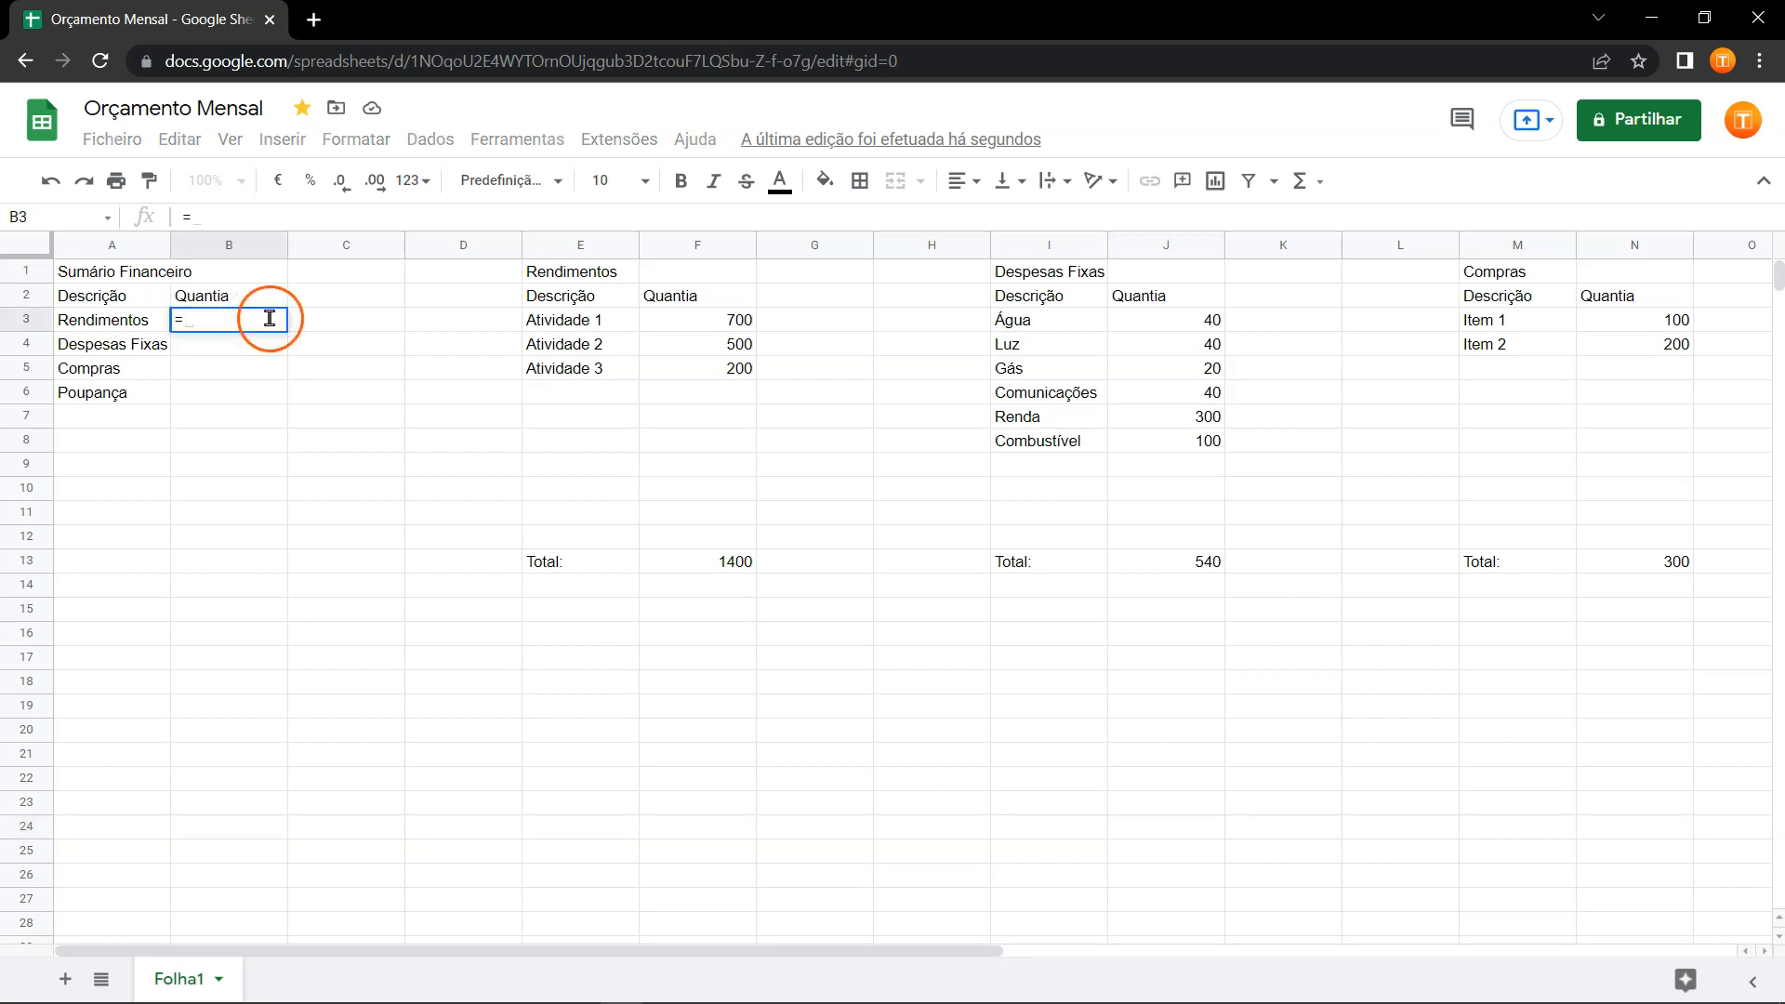
{"action": "left_click", "coordinate": [724, 564]}
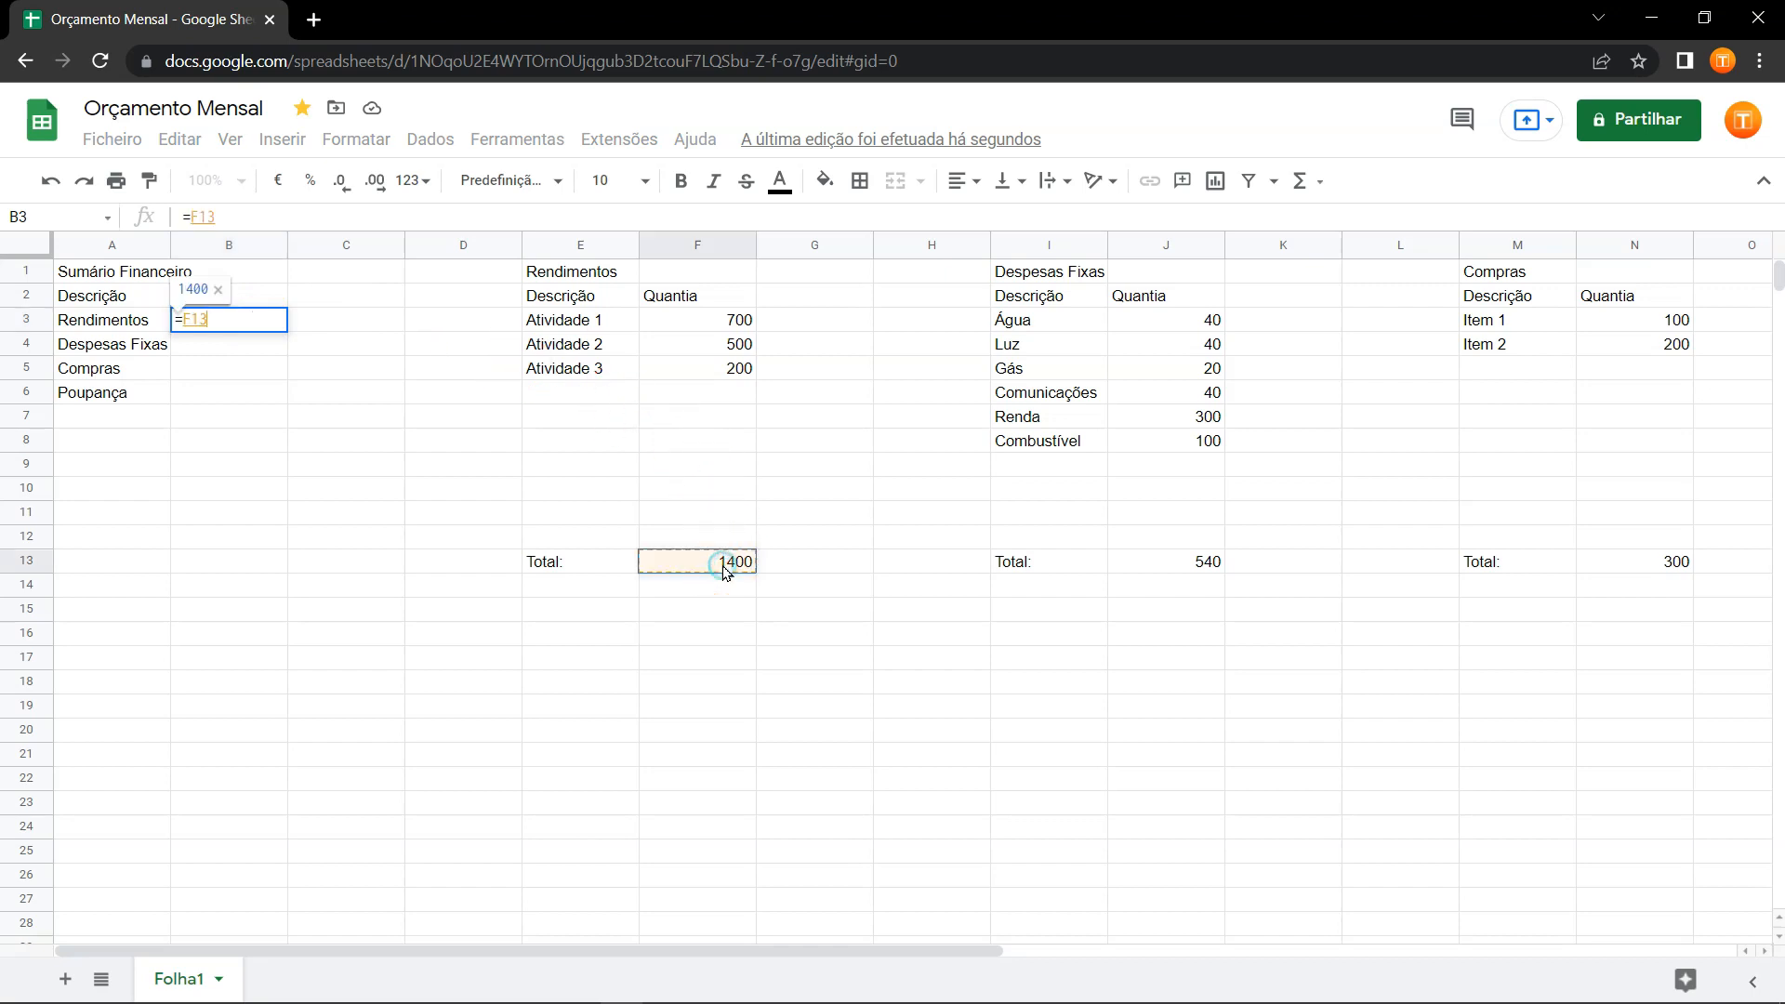
{"action": "key", "text": "Return"}
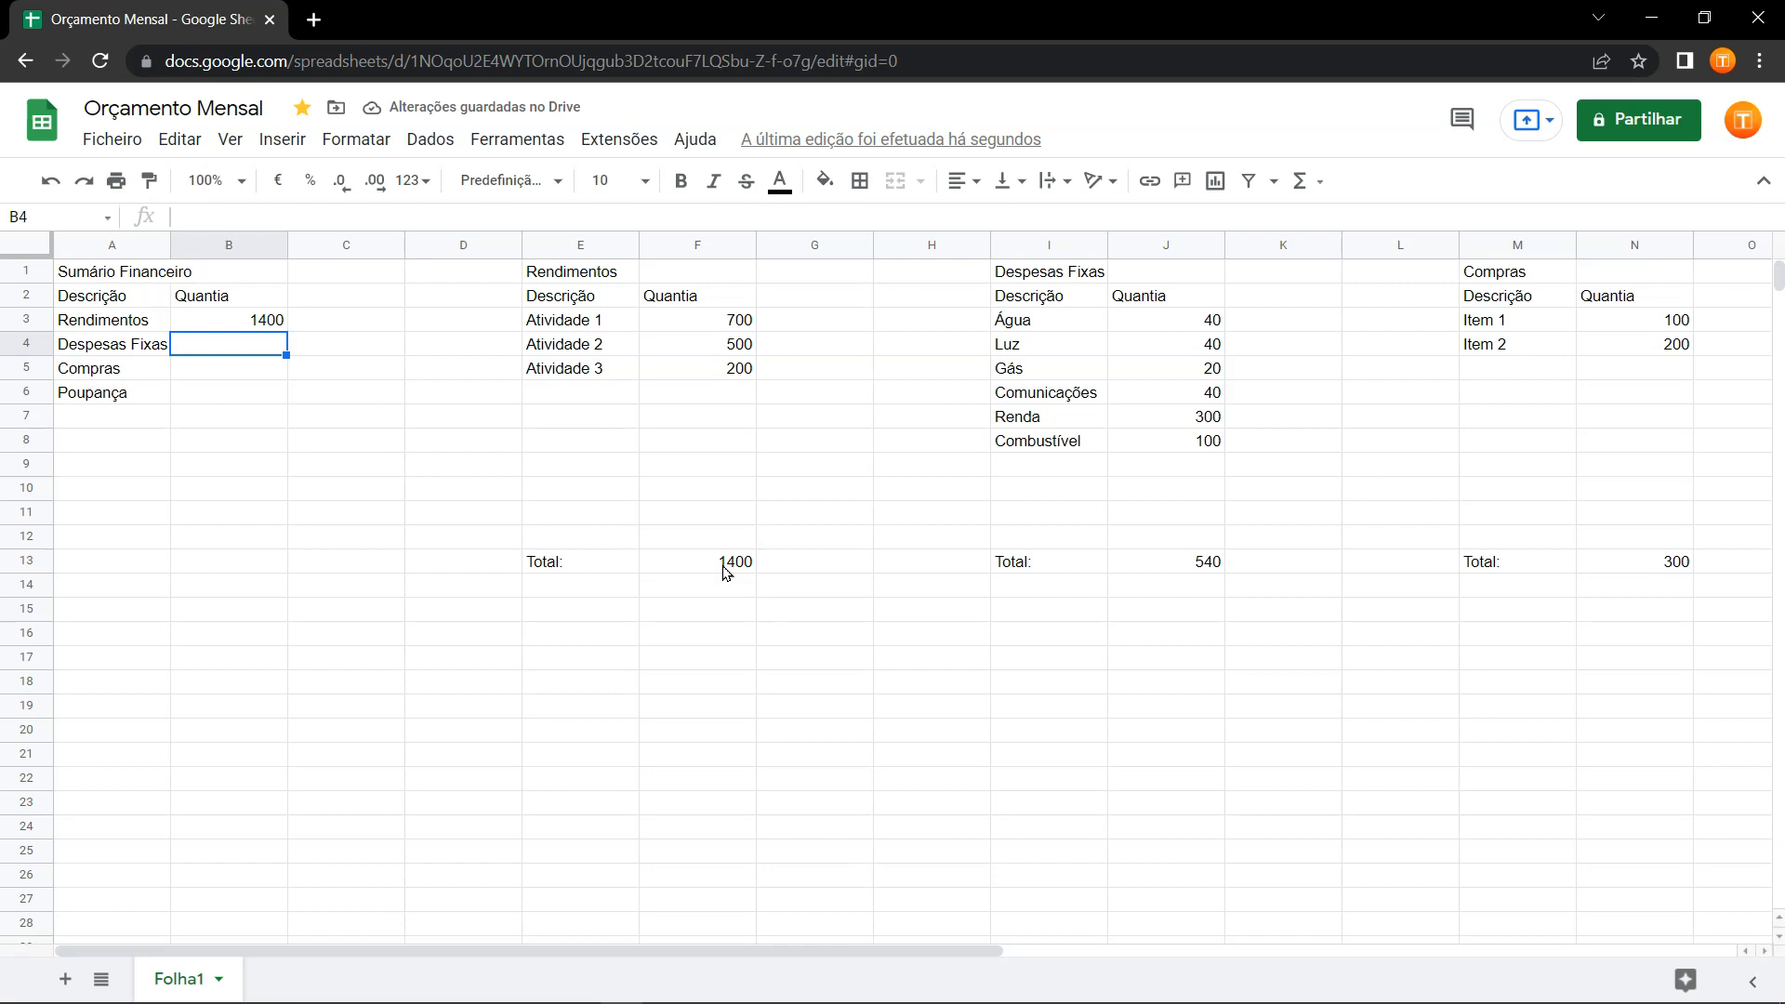
Link the summary's Despesas Fixas amount in B4 with =J13 and the Compras amount in B5 with =N13.
{"action": "type", "text": "="}
{"action": "left_click", "coordinate": [1141, 563]}
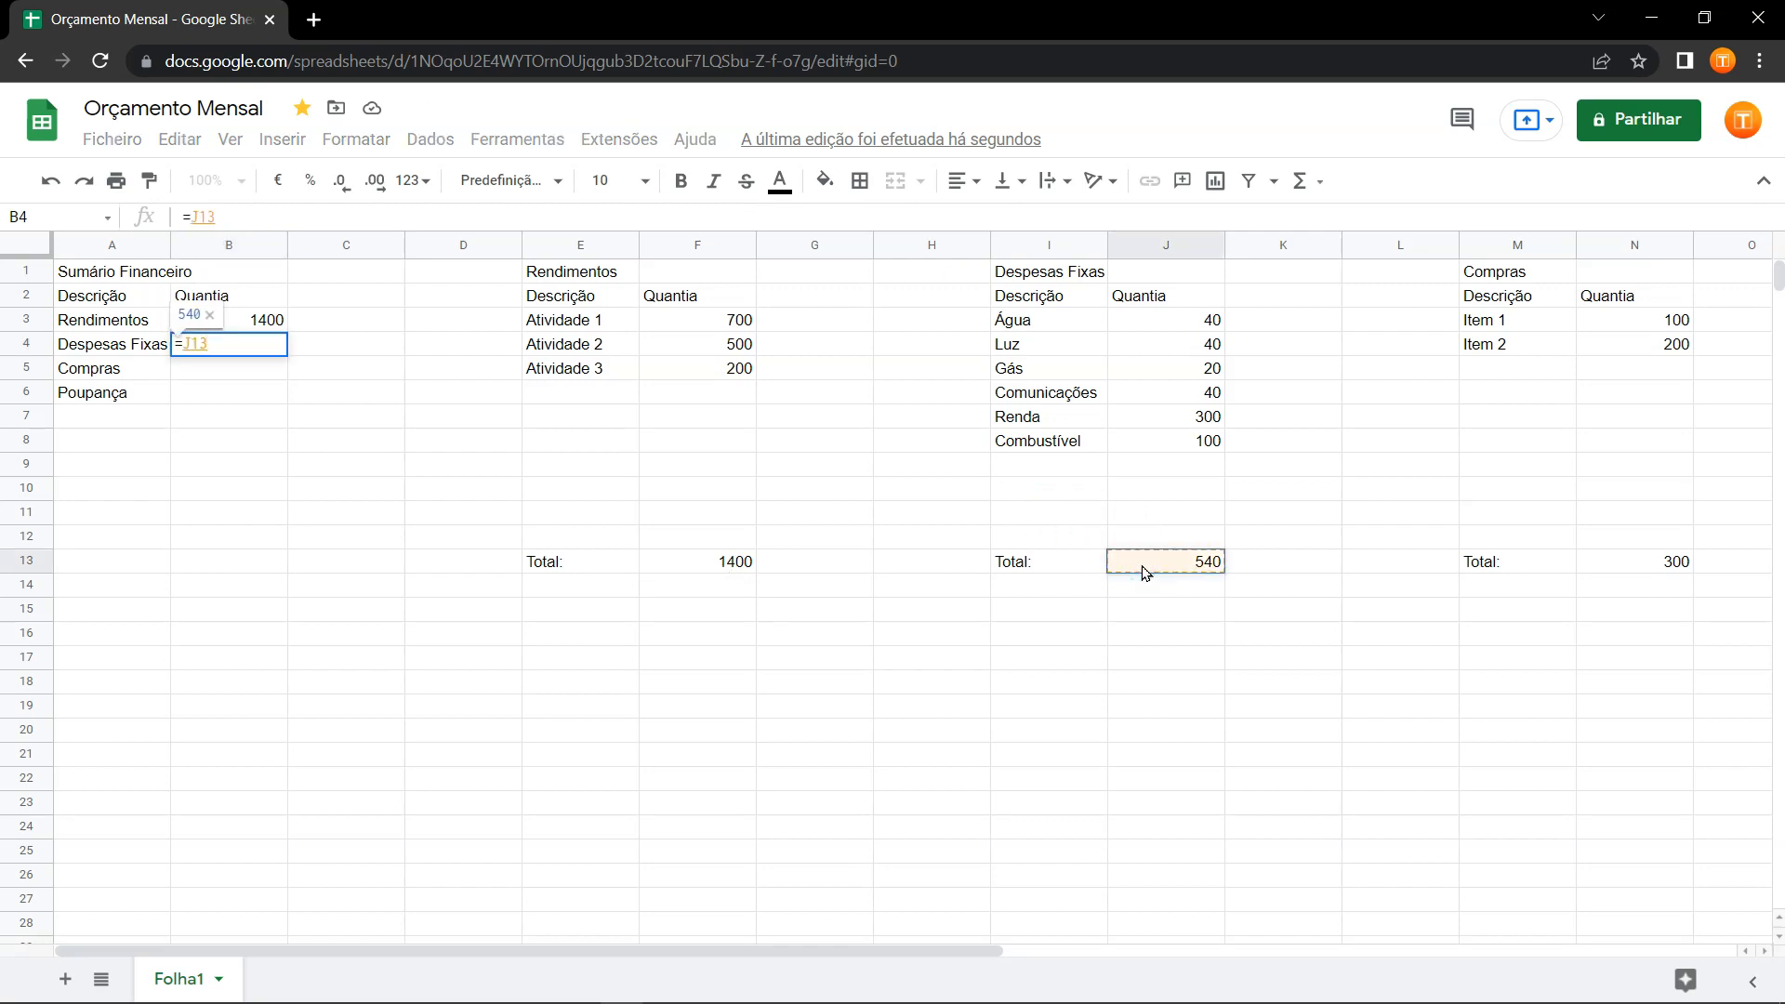
{"action": "key", "text": "Return"}
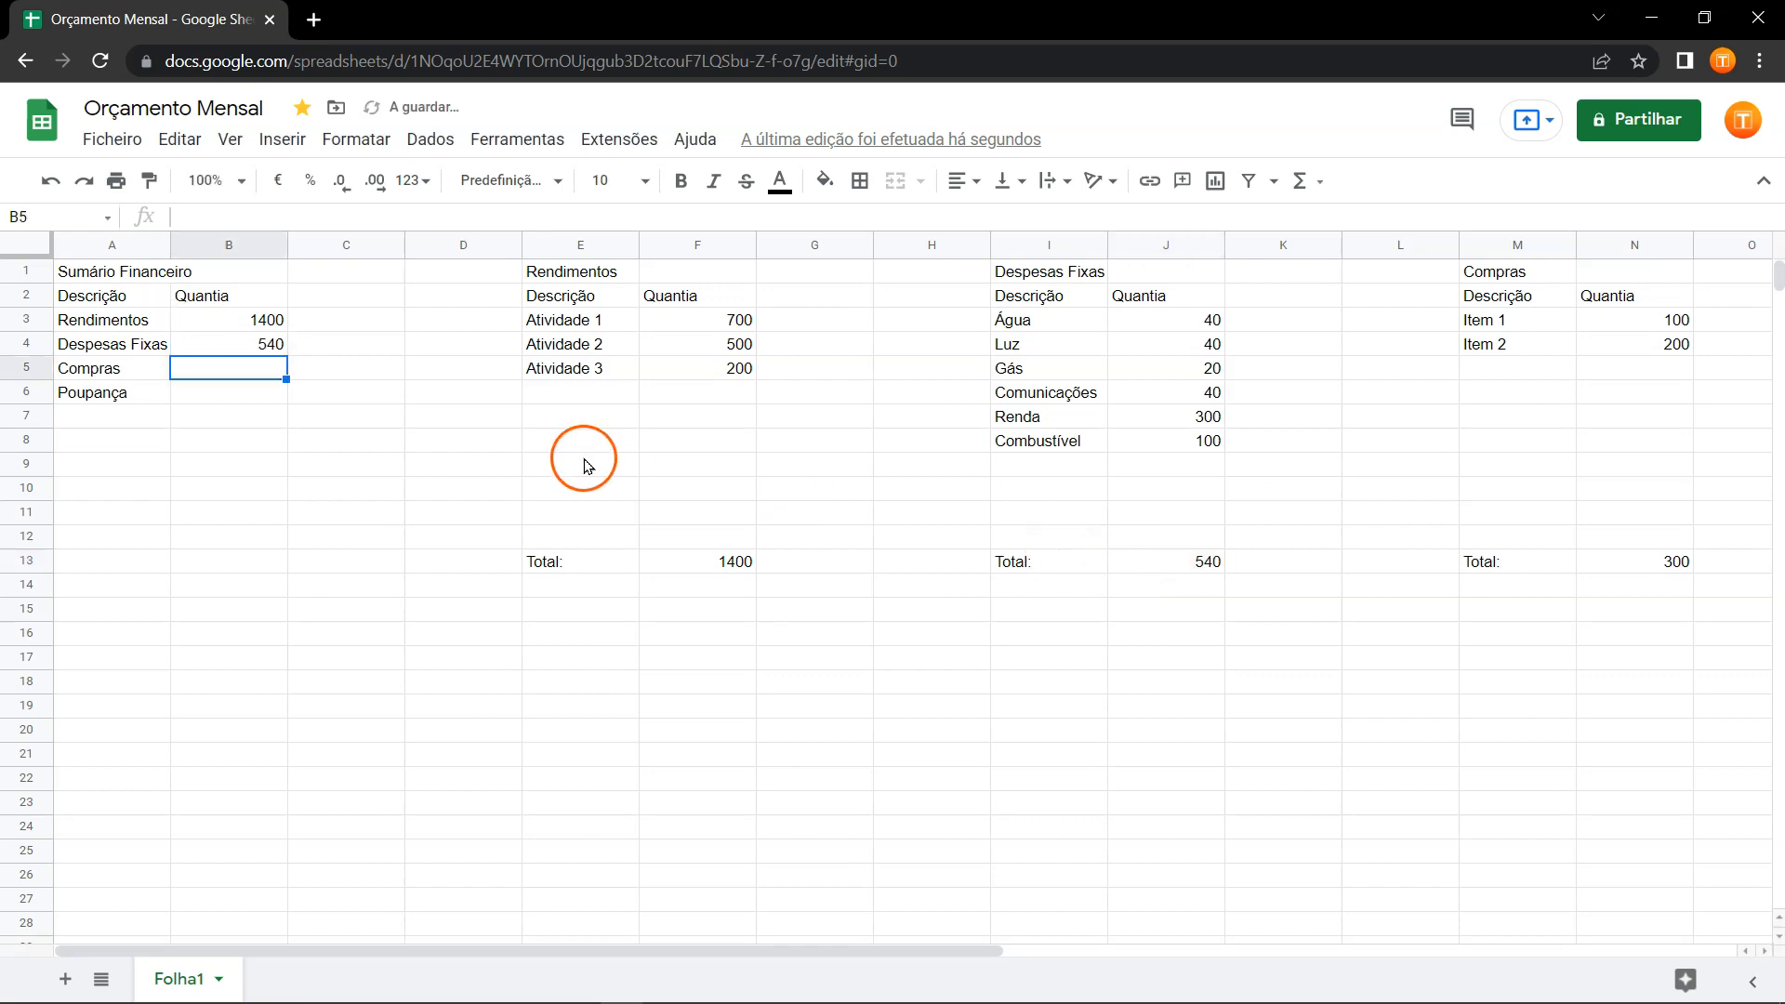
{"action": "type", "text": "="}
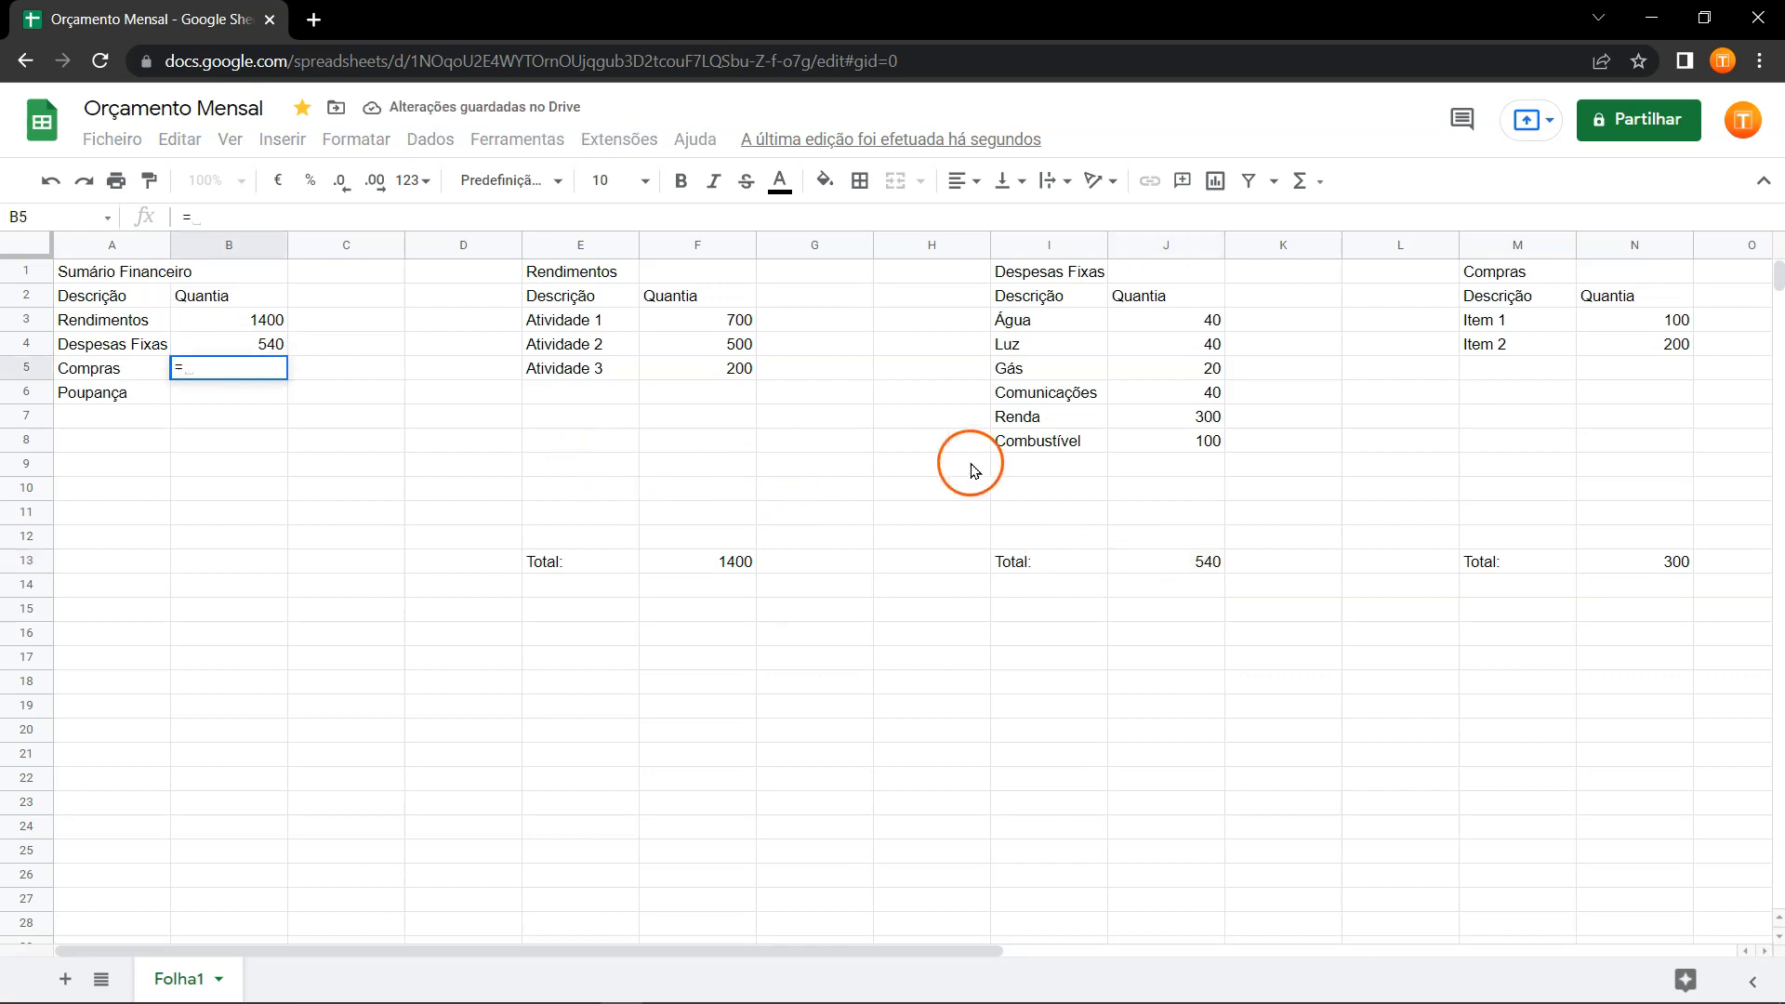
{"action": "left_click", "coordinate": [1611, 568]}
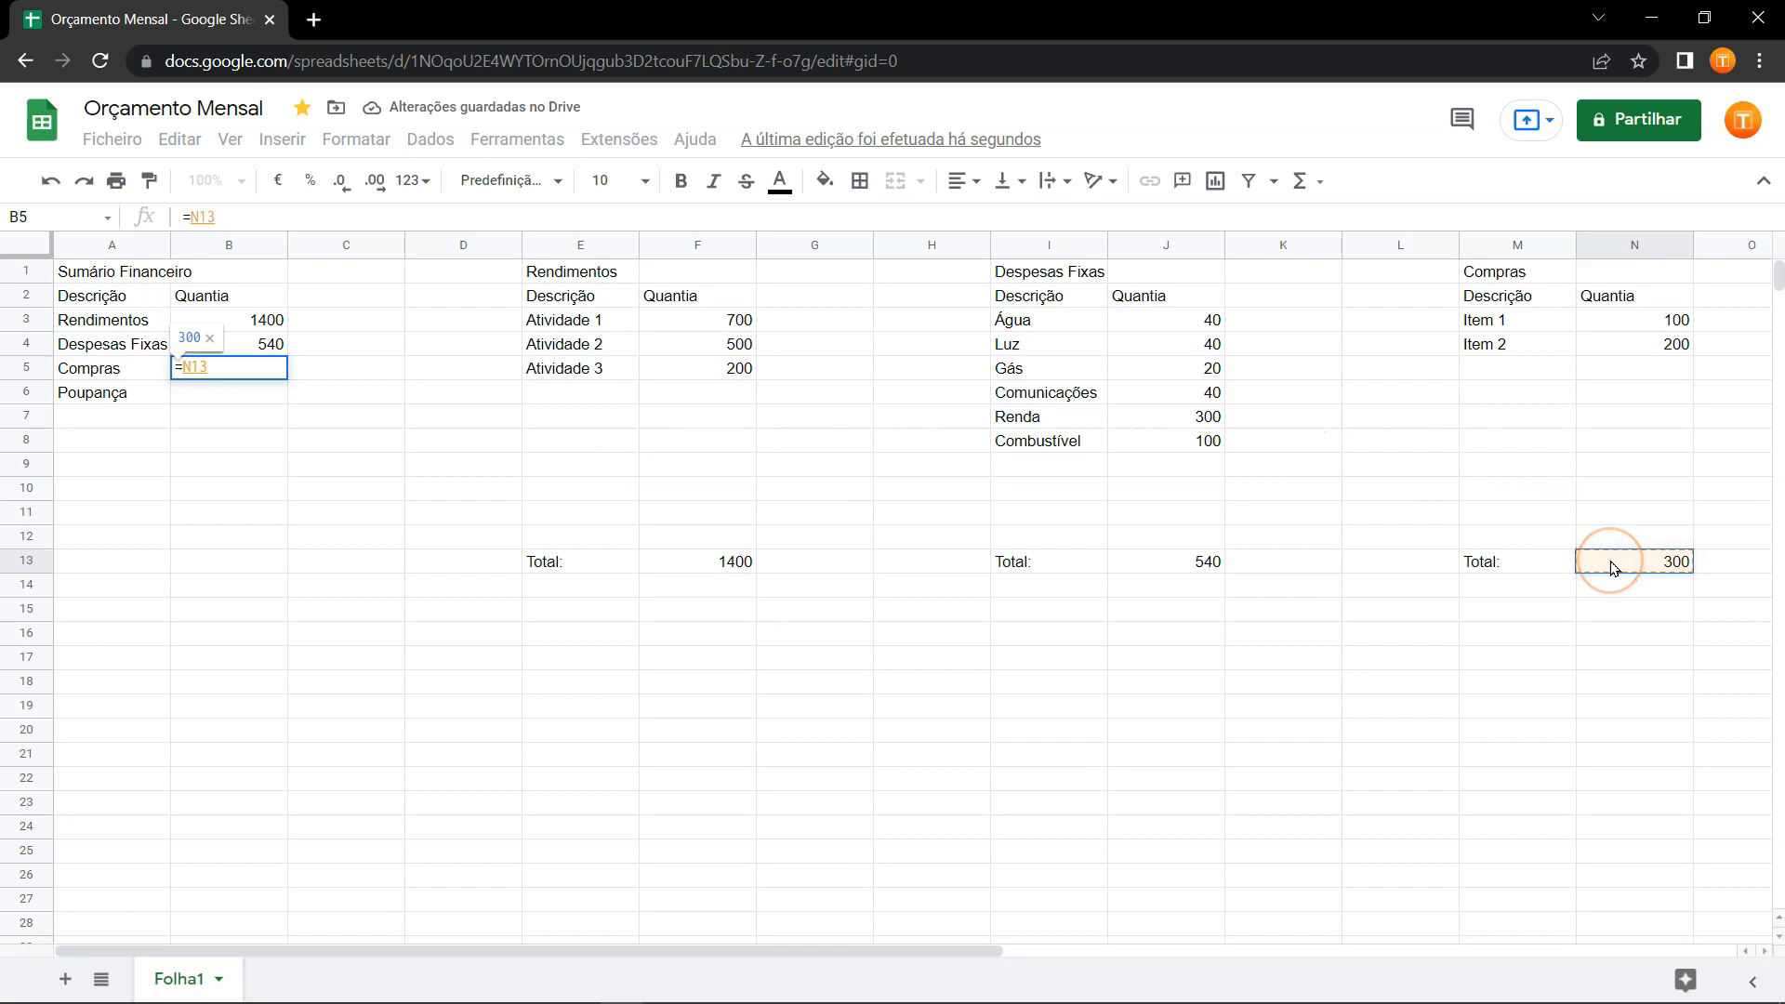
{"action": "key", "text": "Return"}
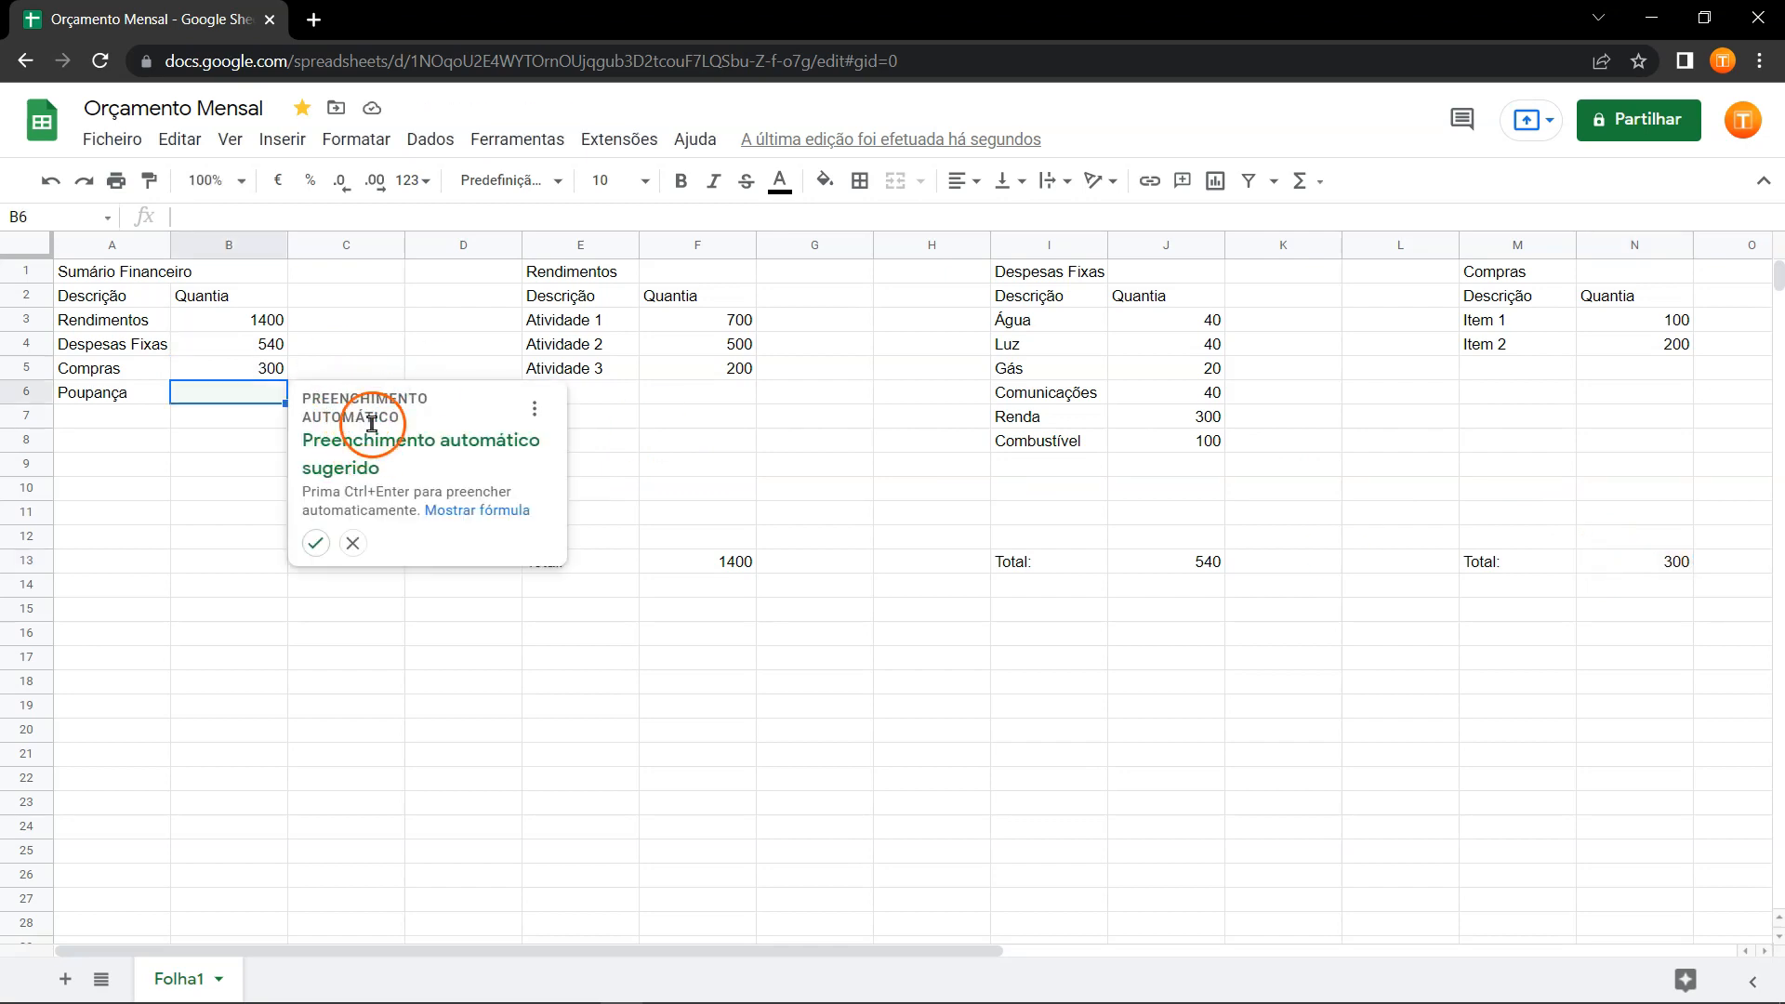
Reject the suggested autofill formula for B6 and calculate Poupança there with =B3-B4-B5.
{"action": "left_click", "coordinate": [468, 511]}
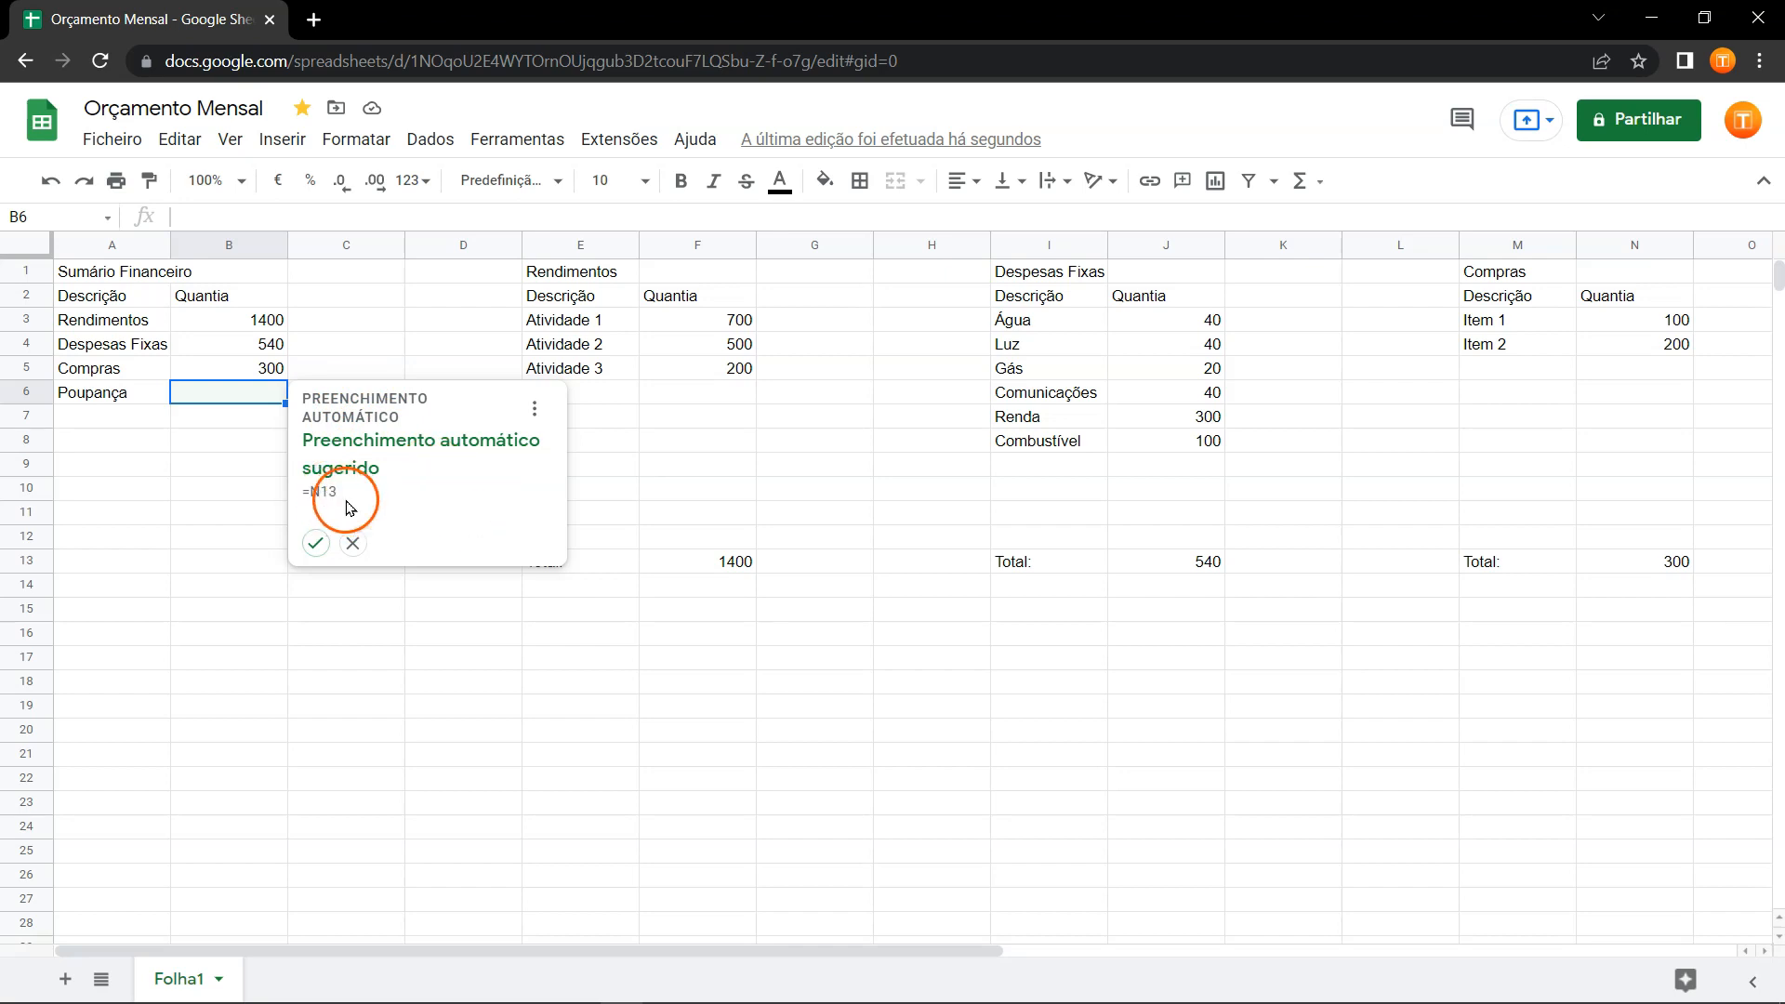
{"action": "left_click", "coordinate": [355, 543]}
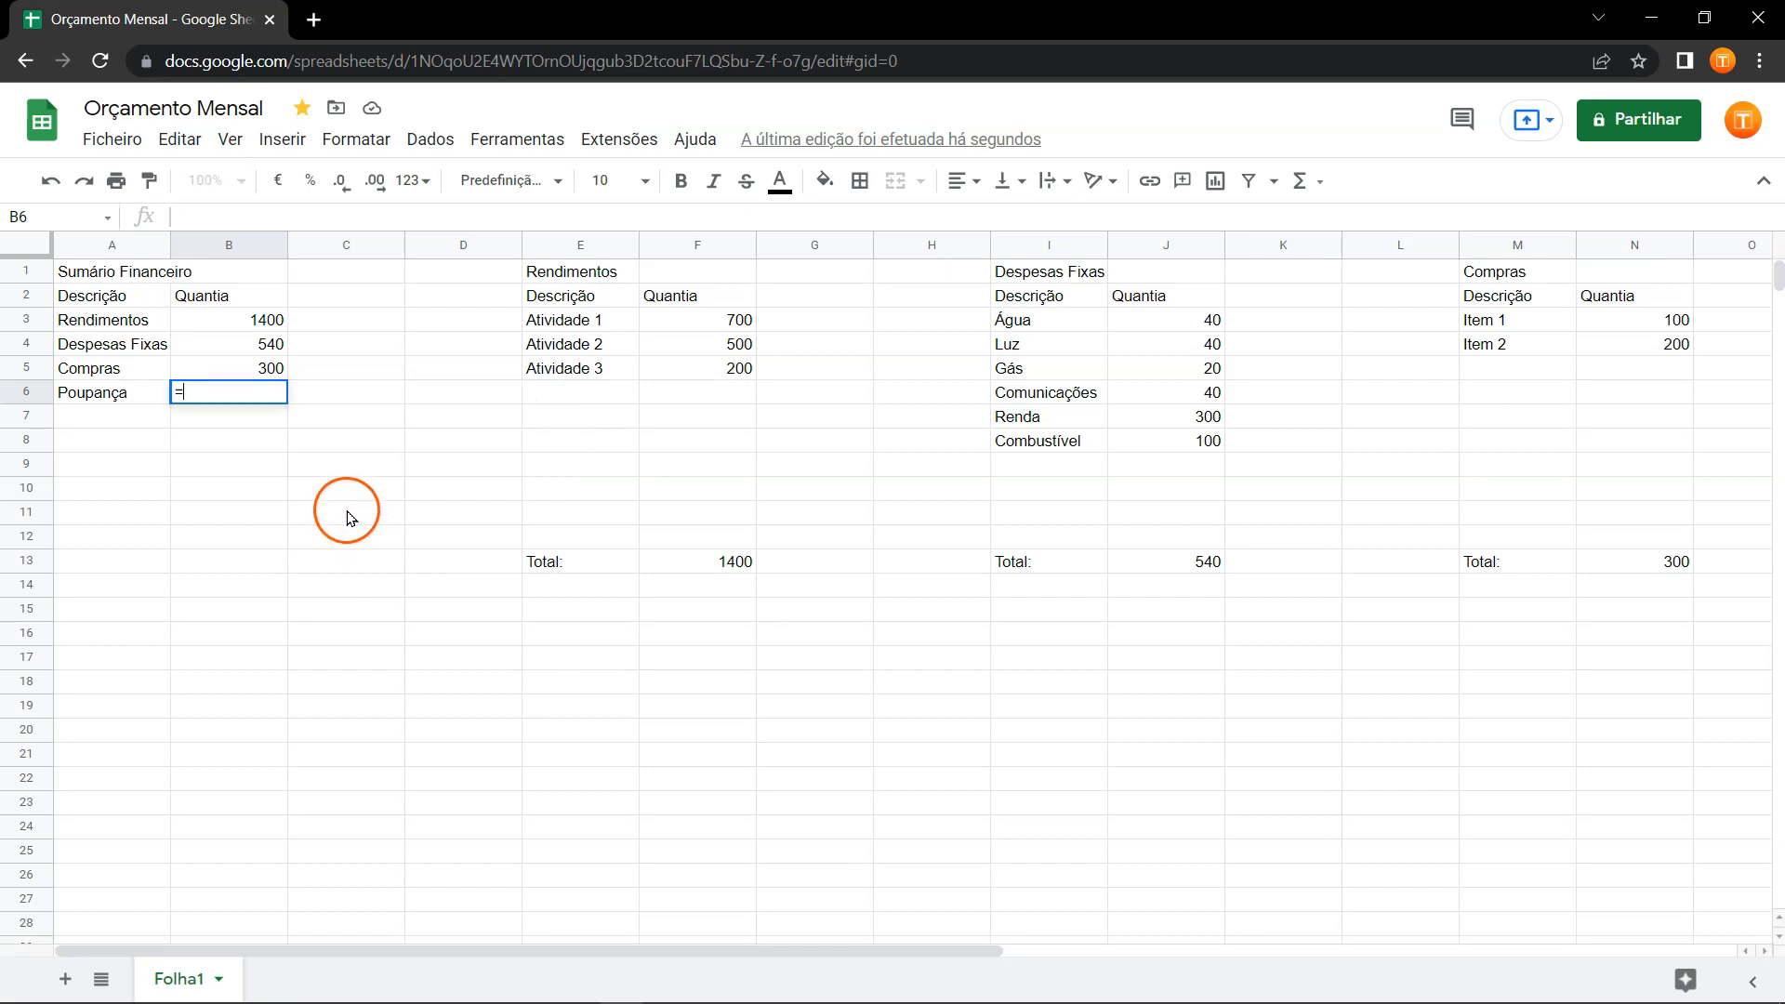
{"action": "left_click", "coordinate": [273, 323]}
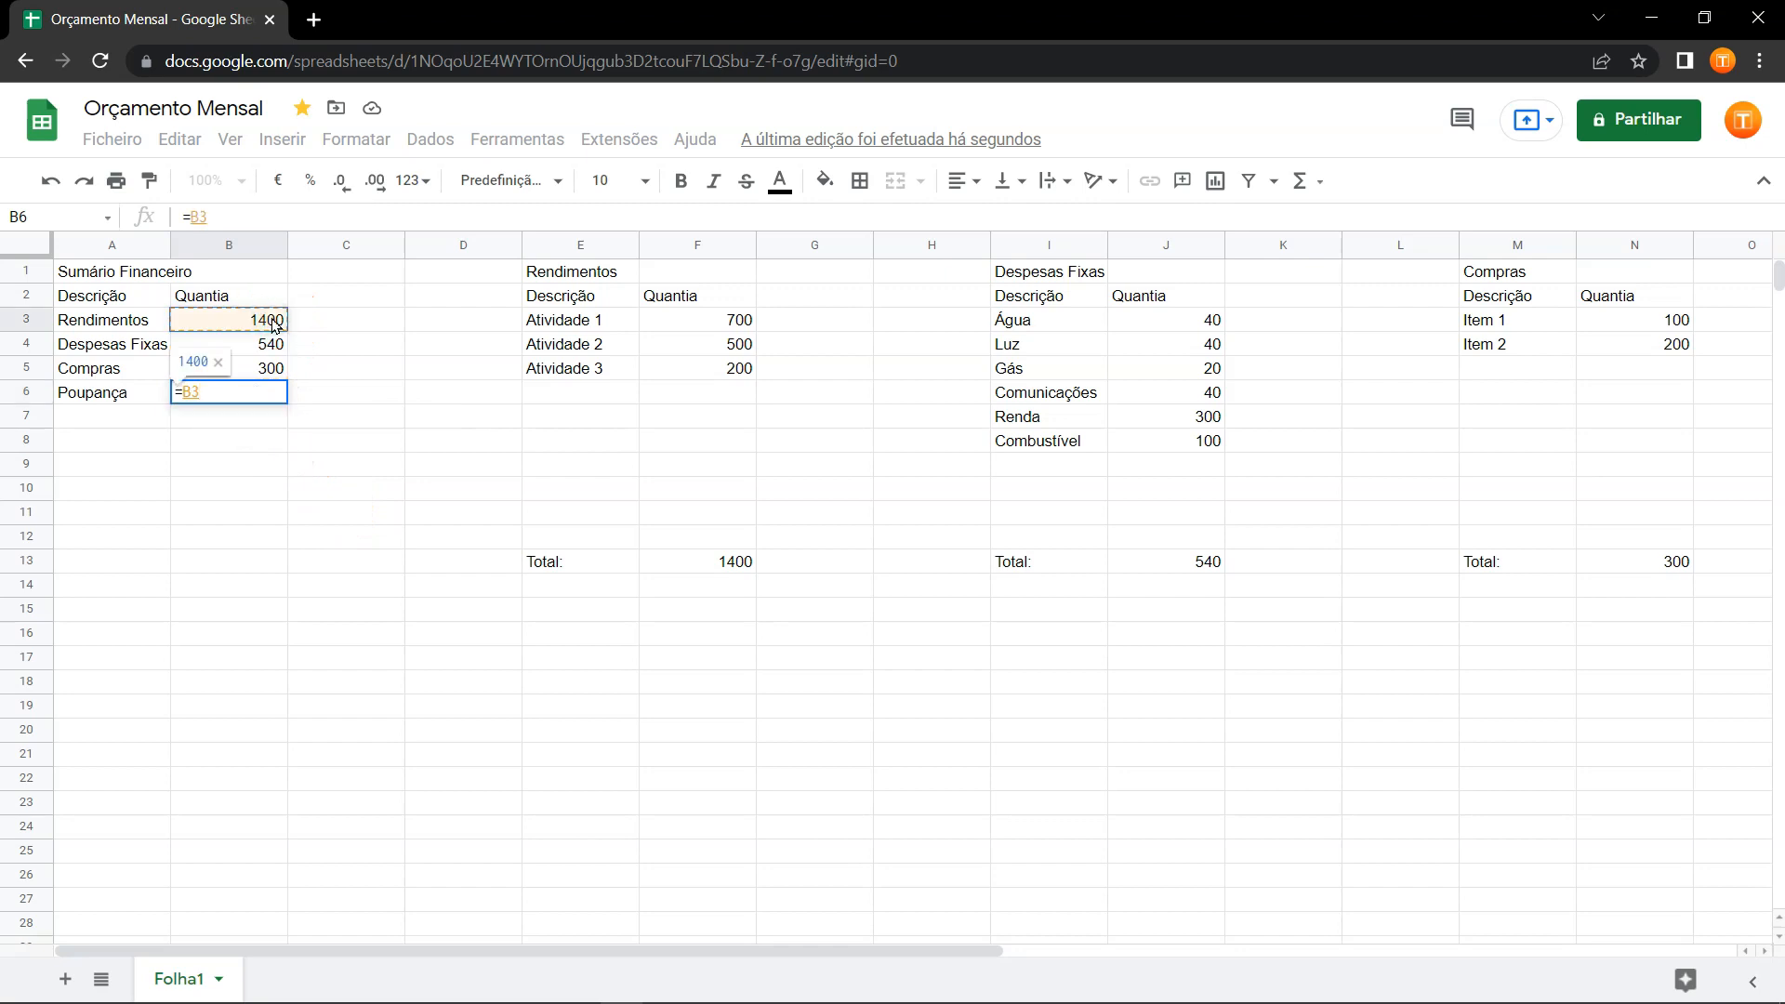
{"action": "type", "text": "-"}
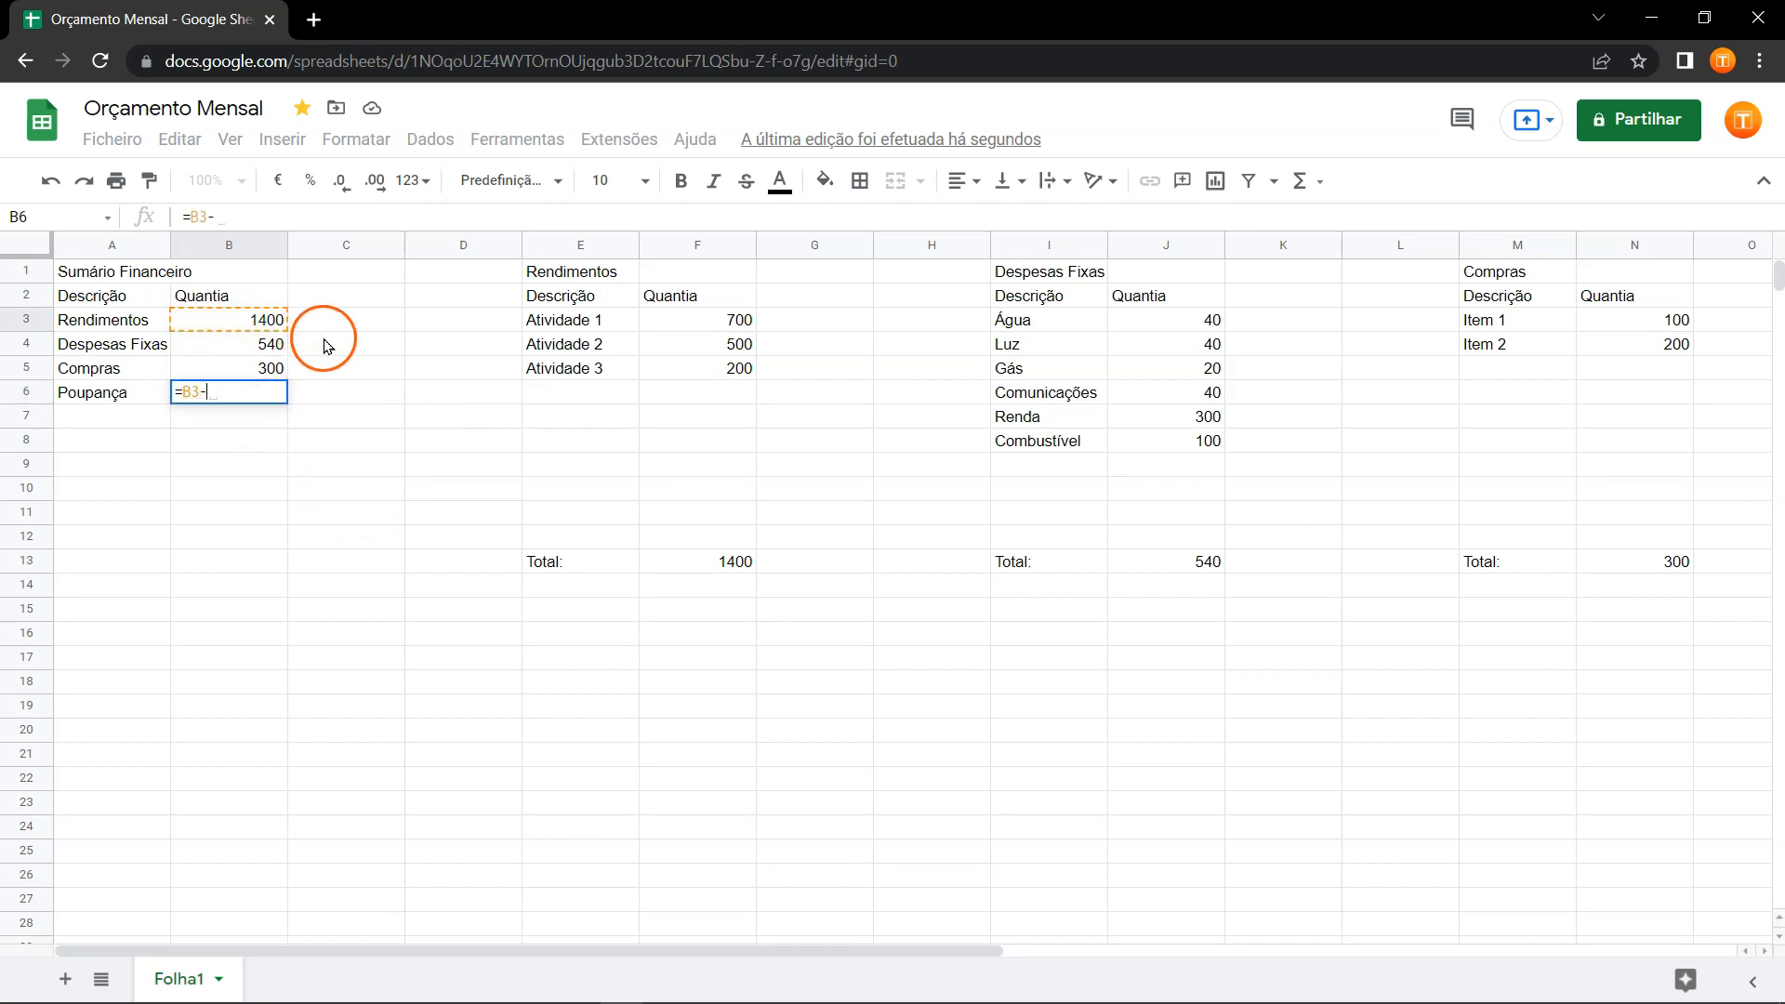
{"action": "left_click", "coordinate": [267, 345]}
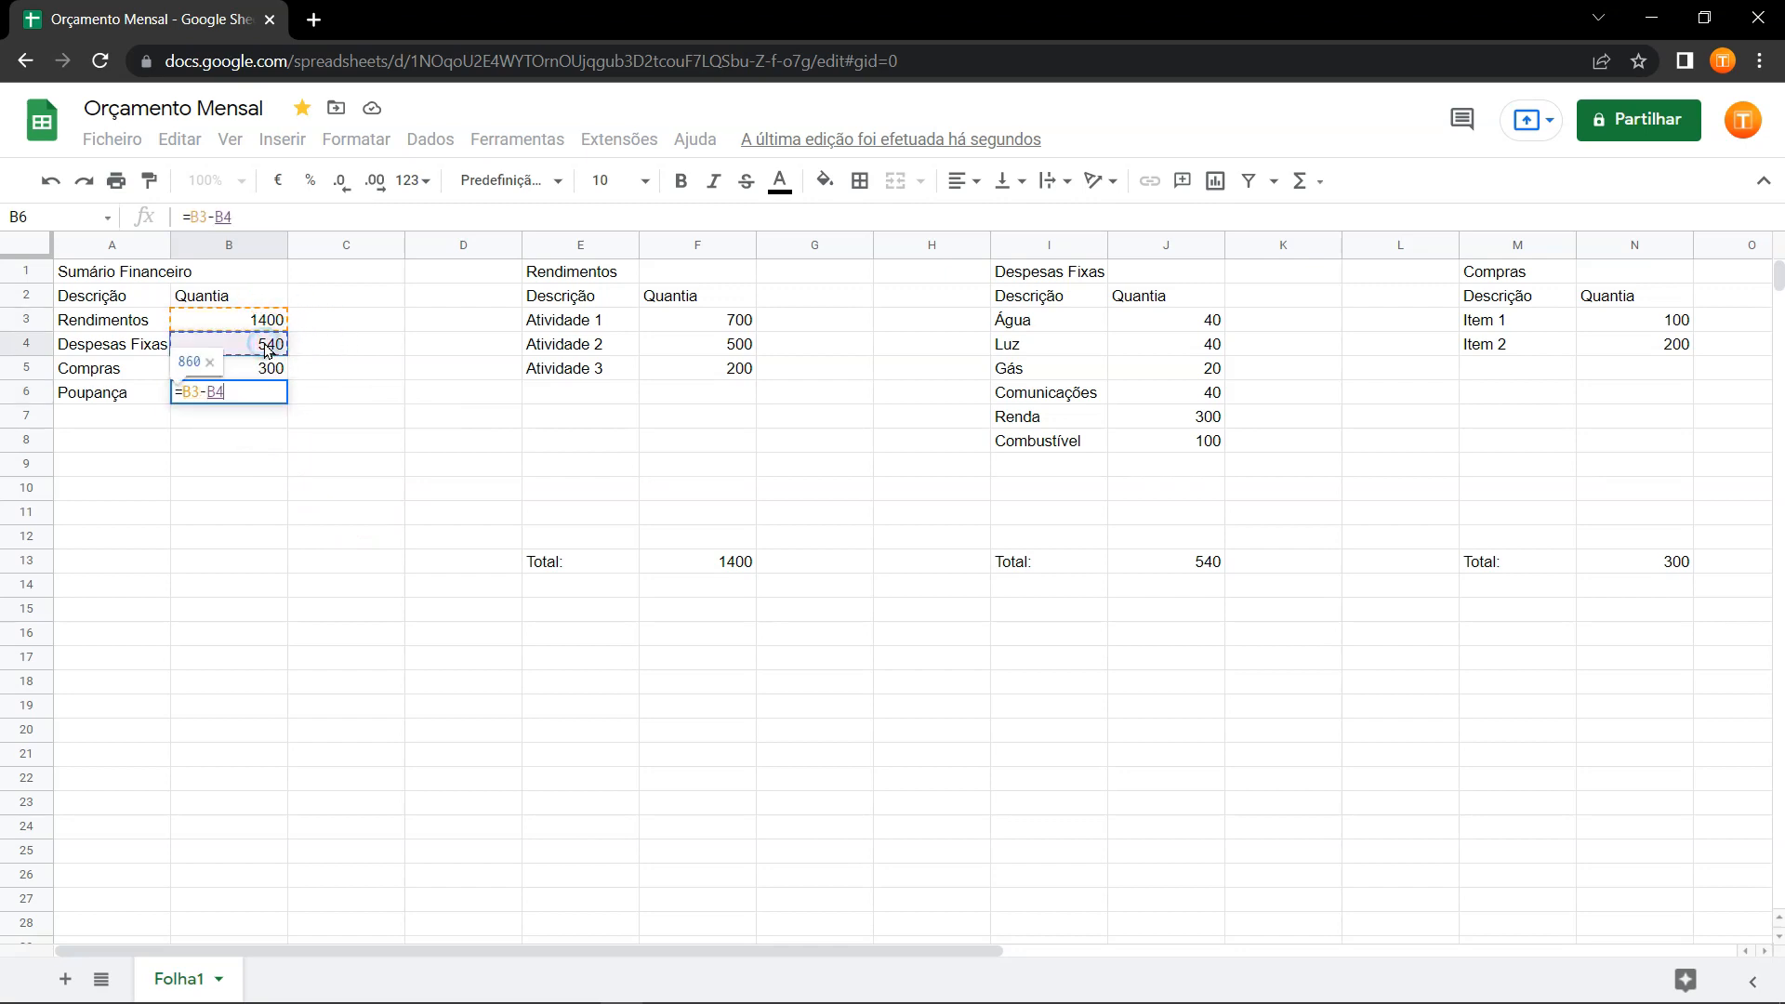
{"action": "type", "text": "-"}
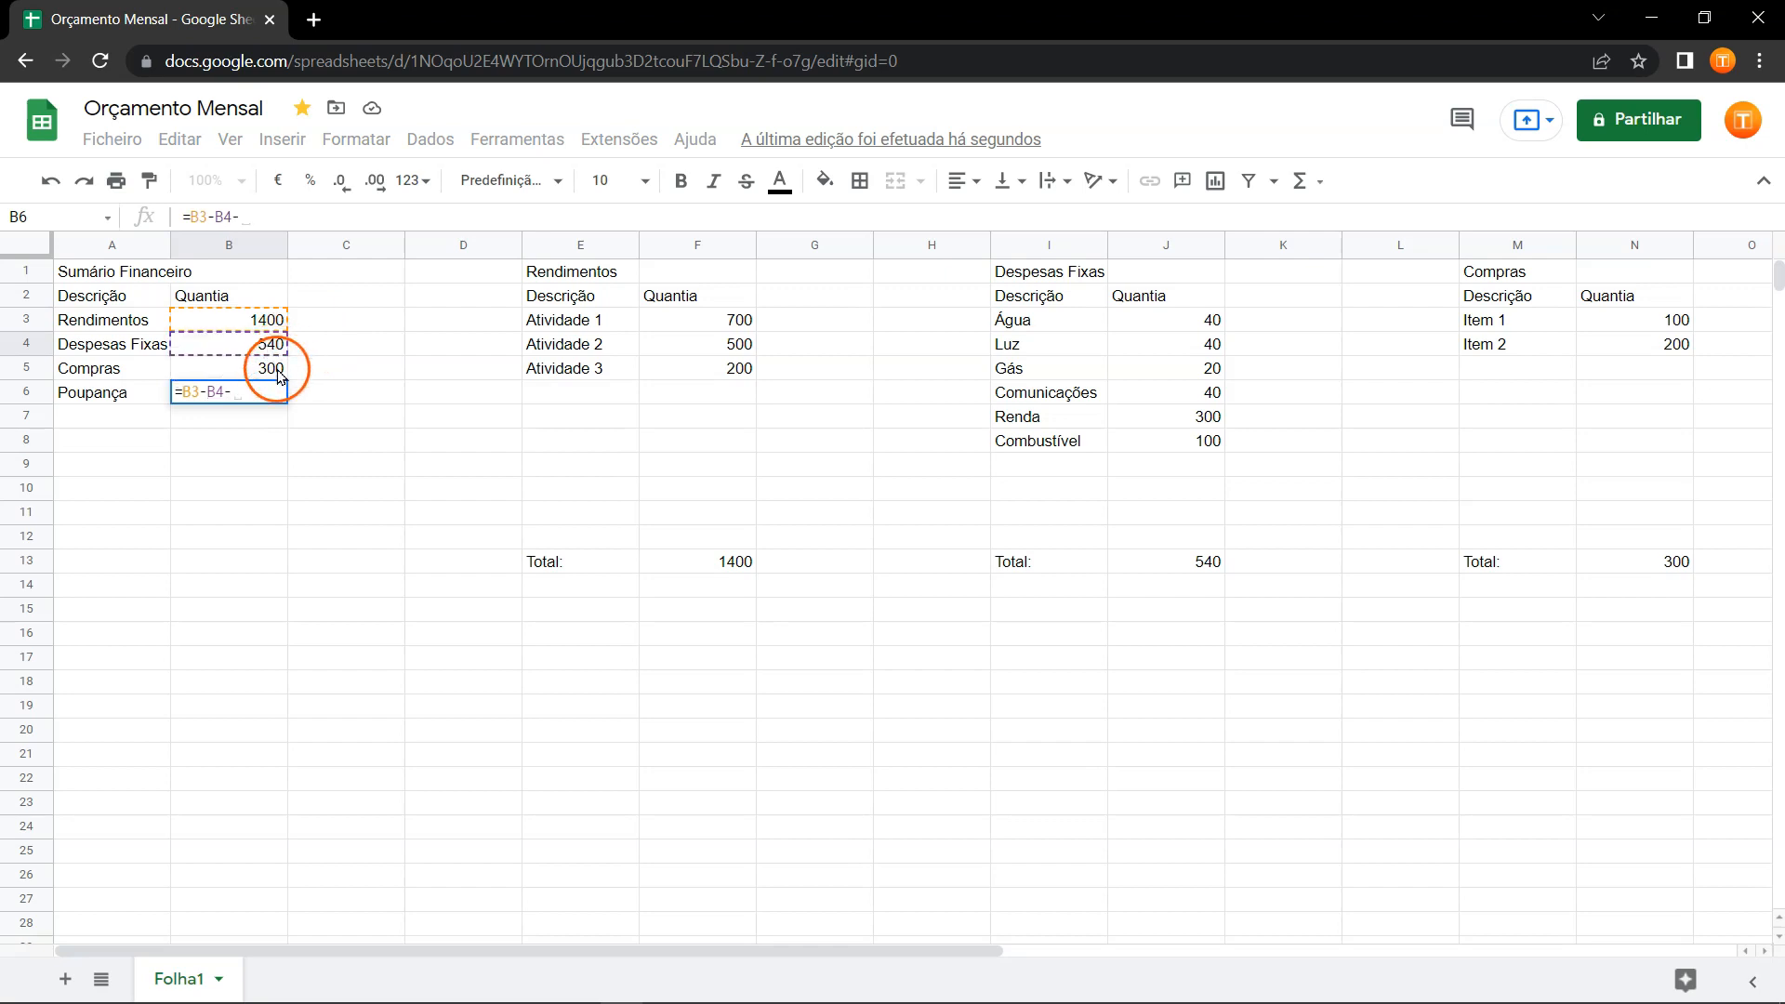
{"action": "left_click", "coordinate": [271, 374]}
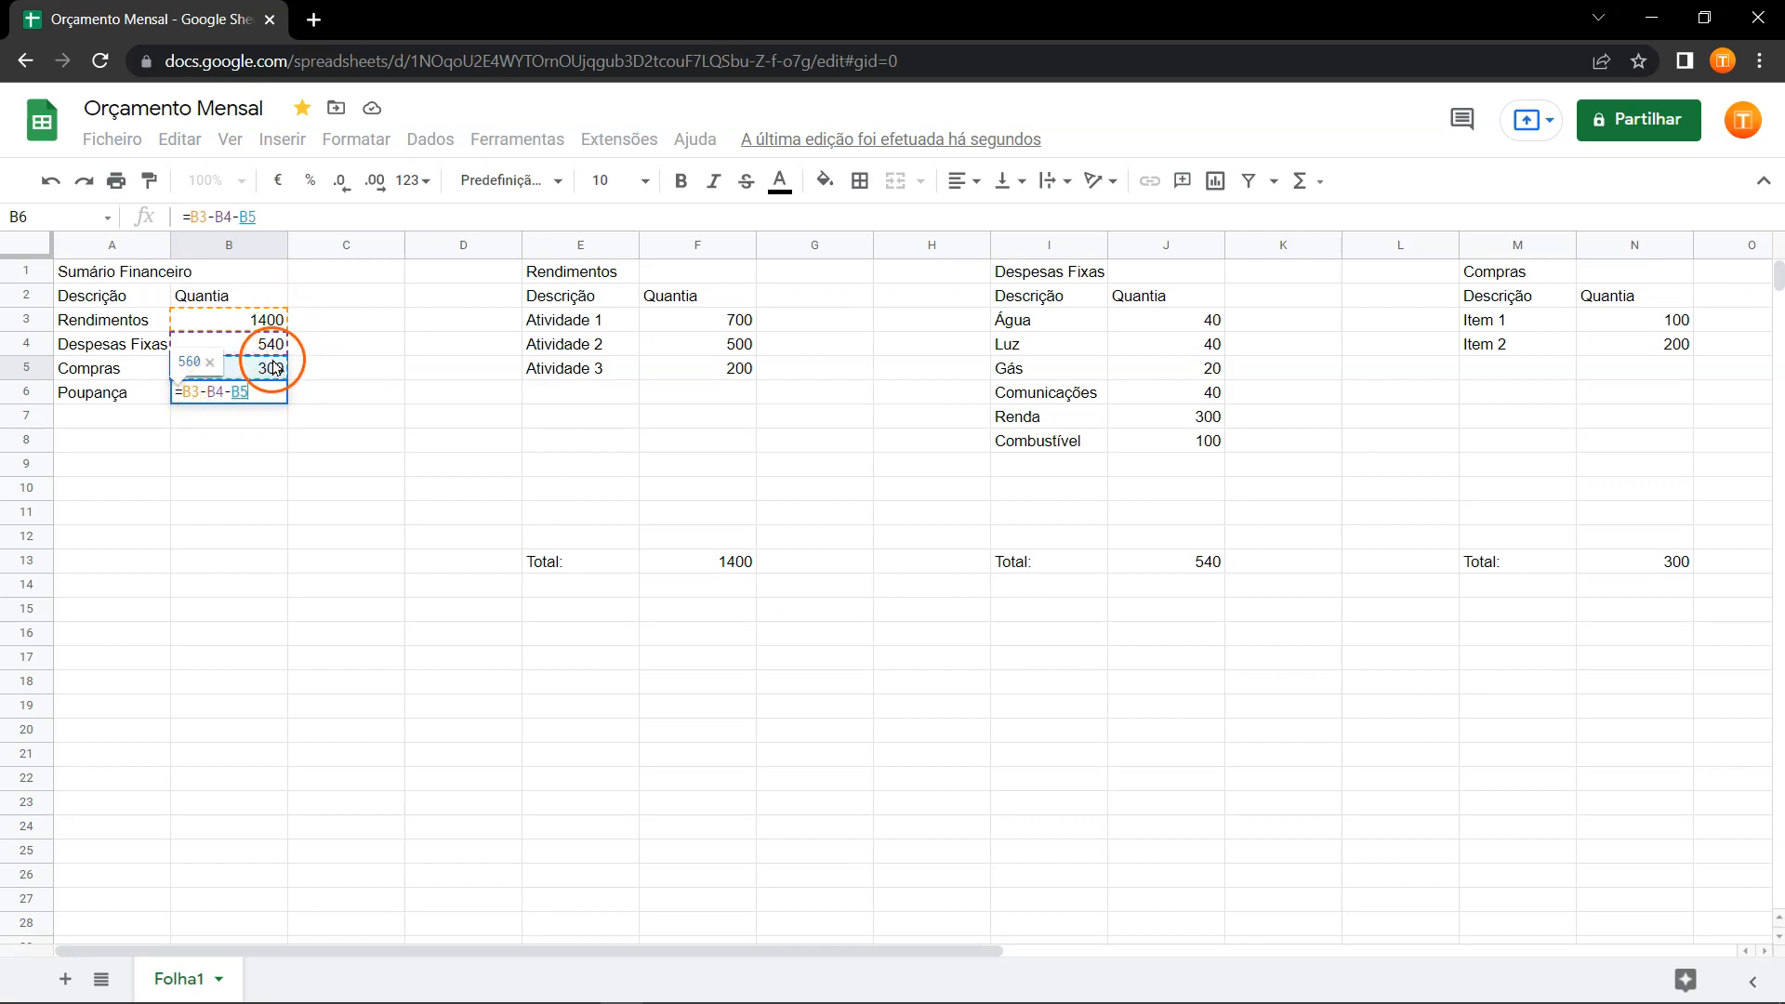
{"action": "key", "text": "Return"}
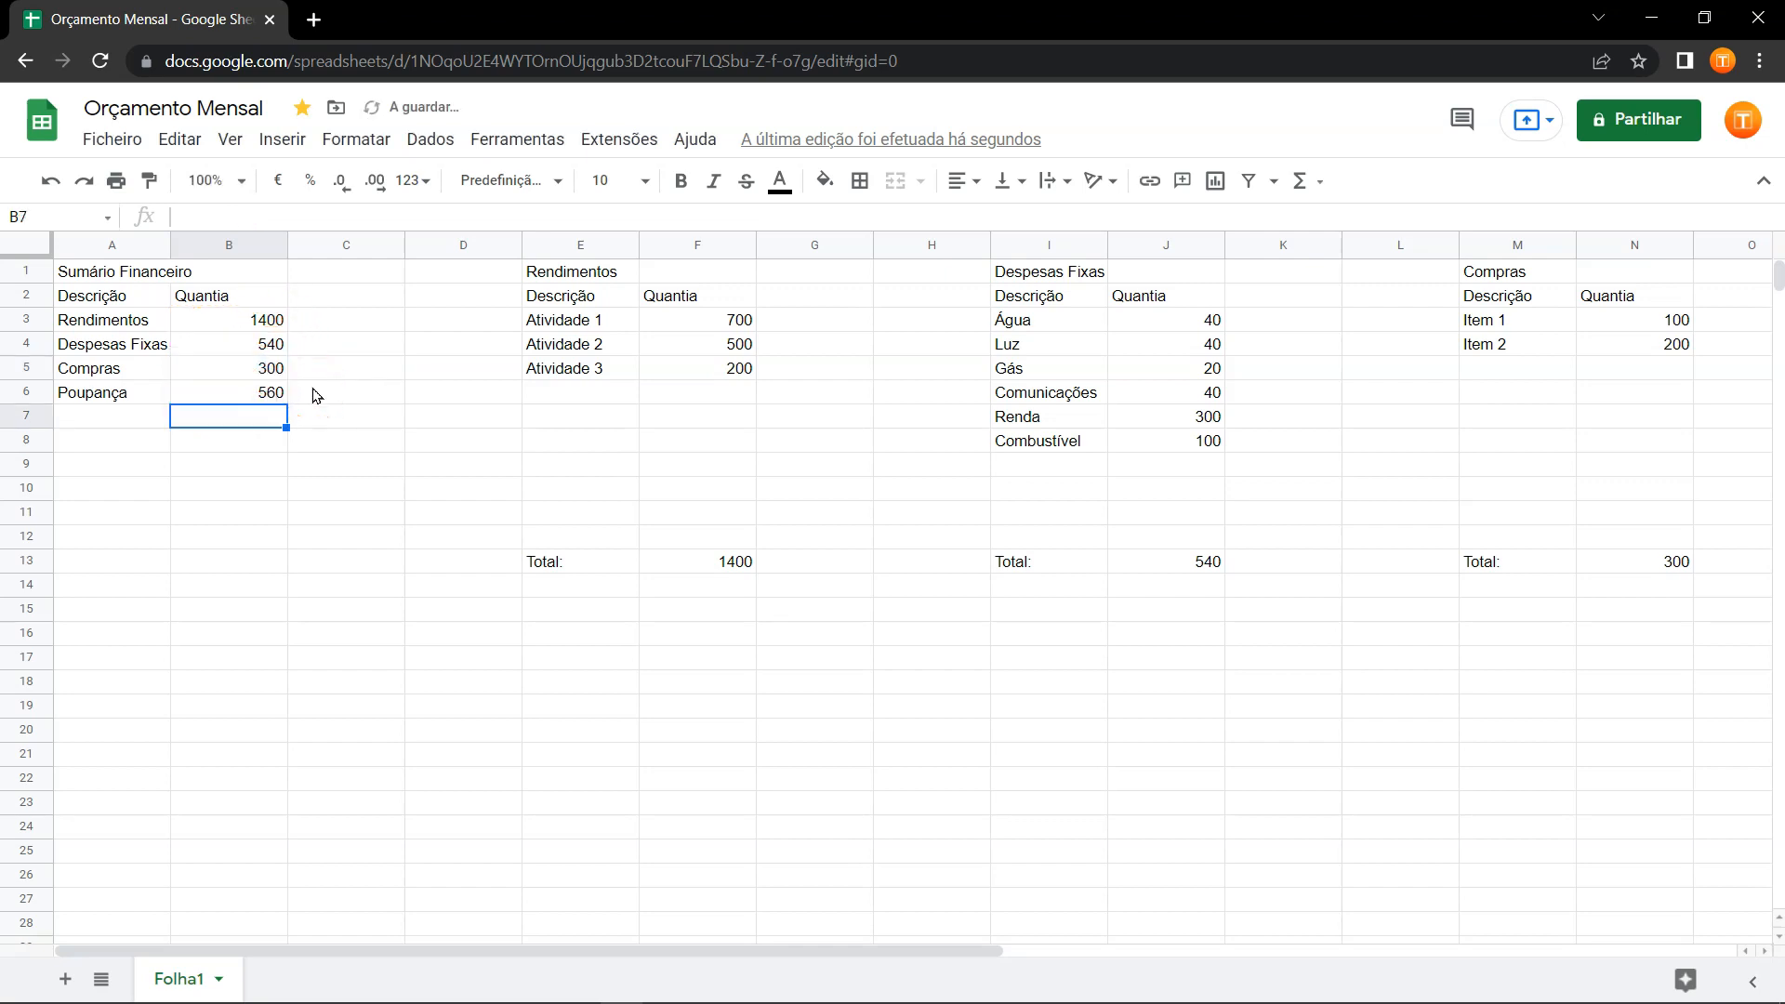
Review the Poupança formula in B6 and the summary cells B3, B4 and B5 it draws on.
{"action": "left_click", "coordinate": [261, 394]}
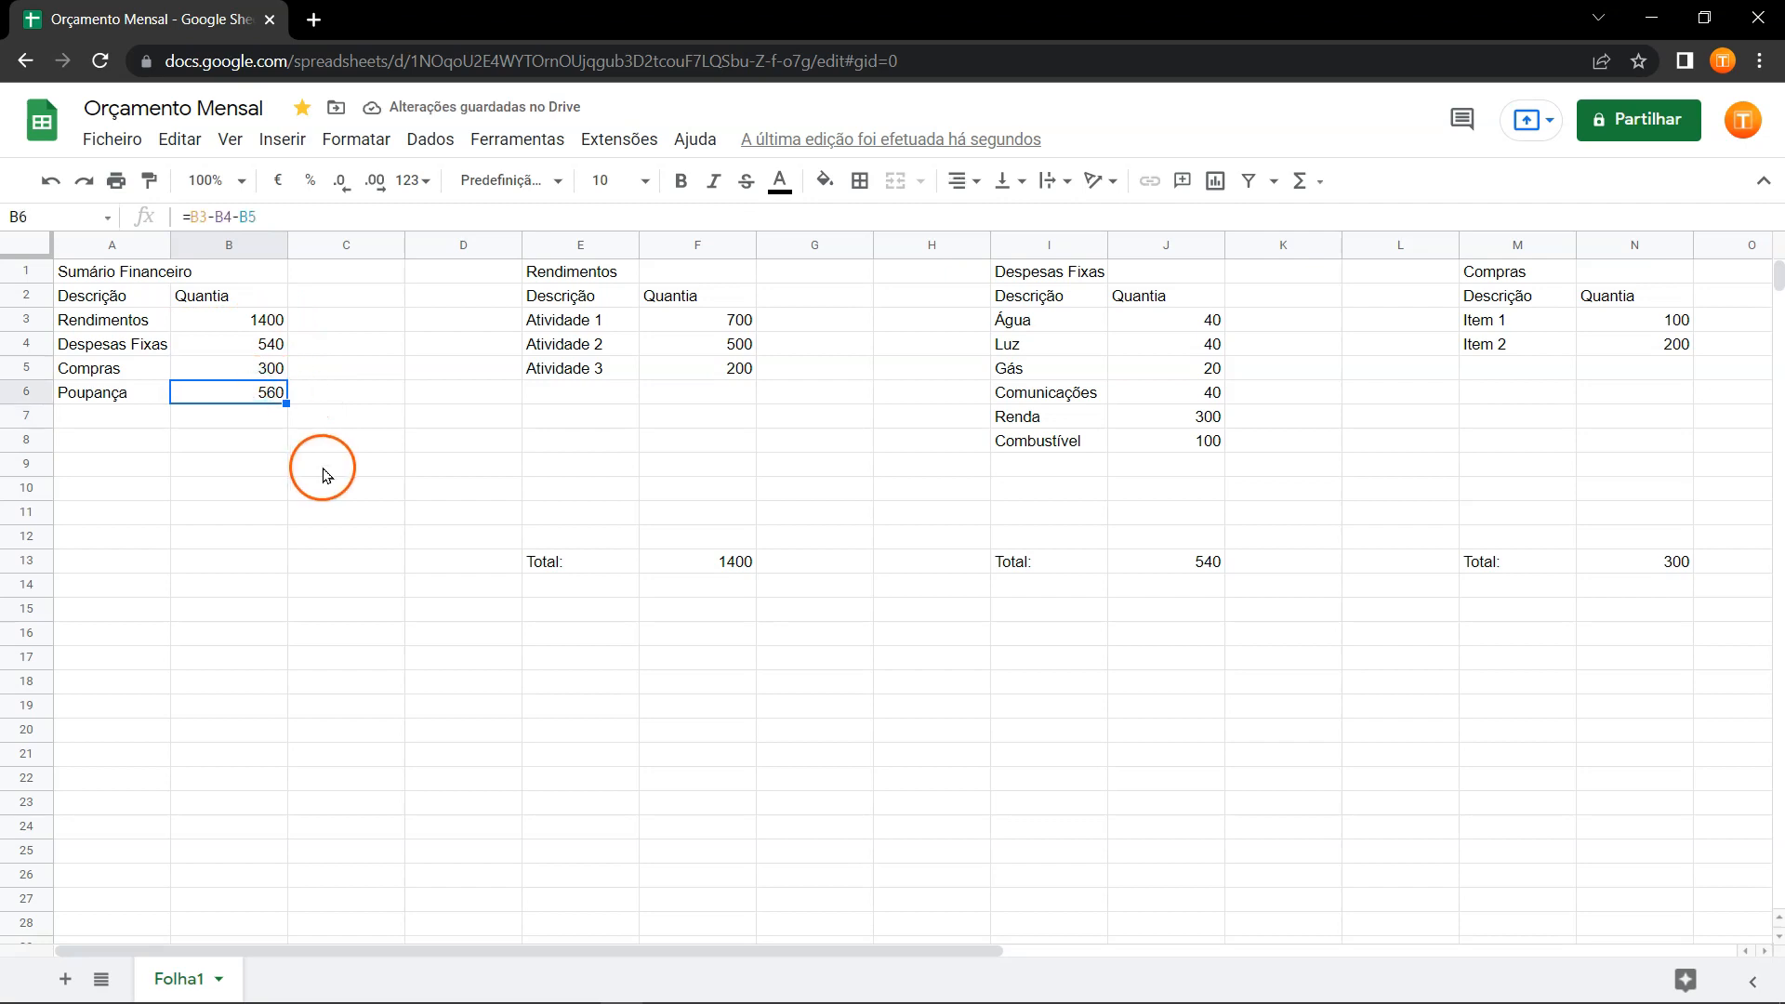
{"action": "left_click", "coordinate": [265, 321]}
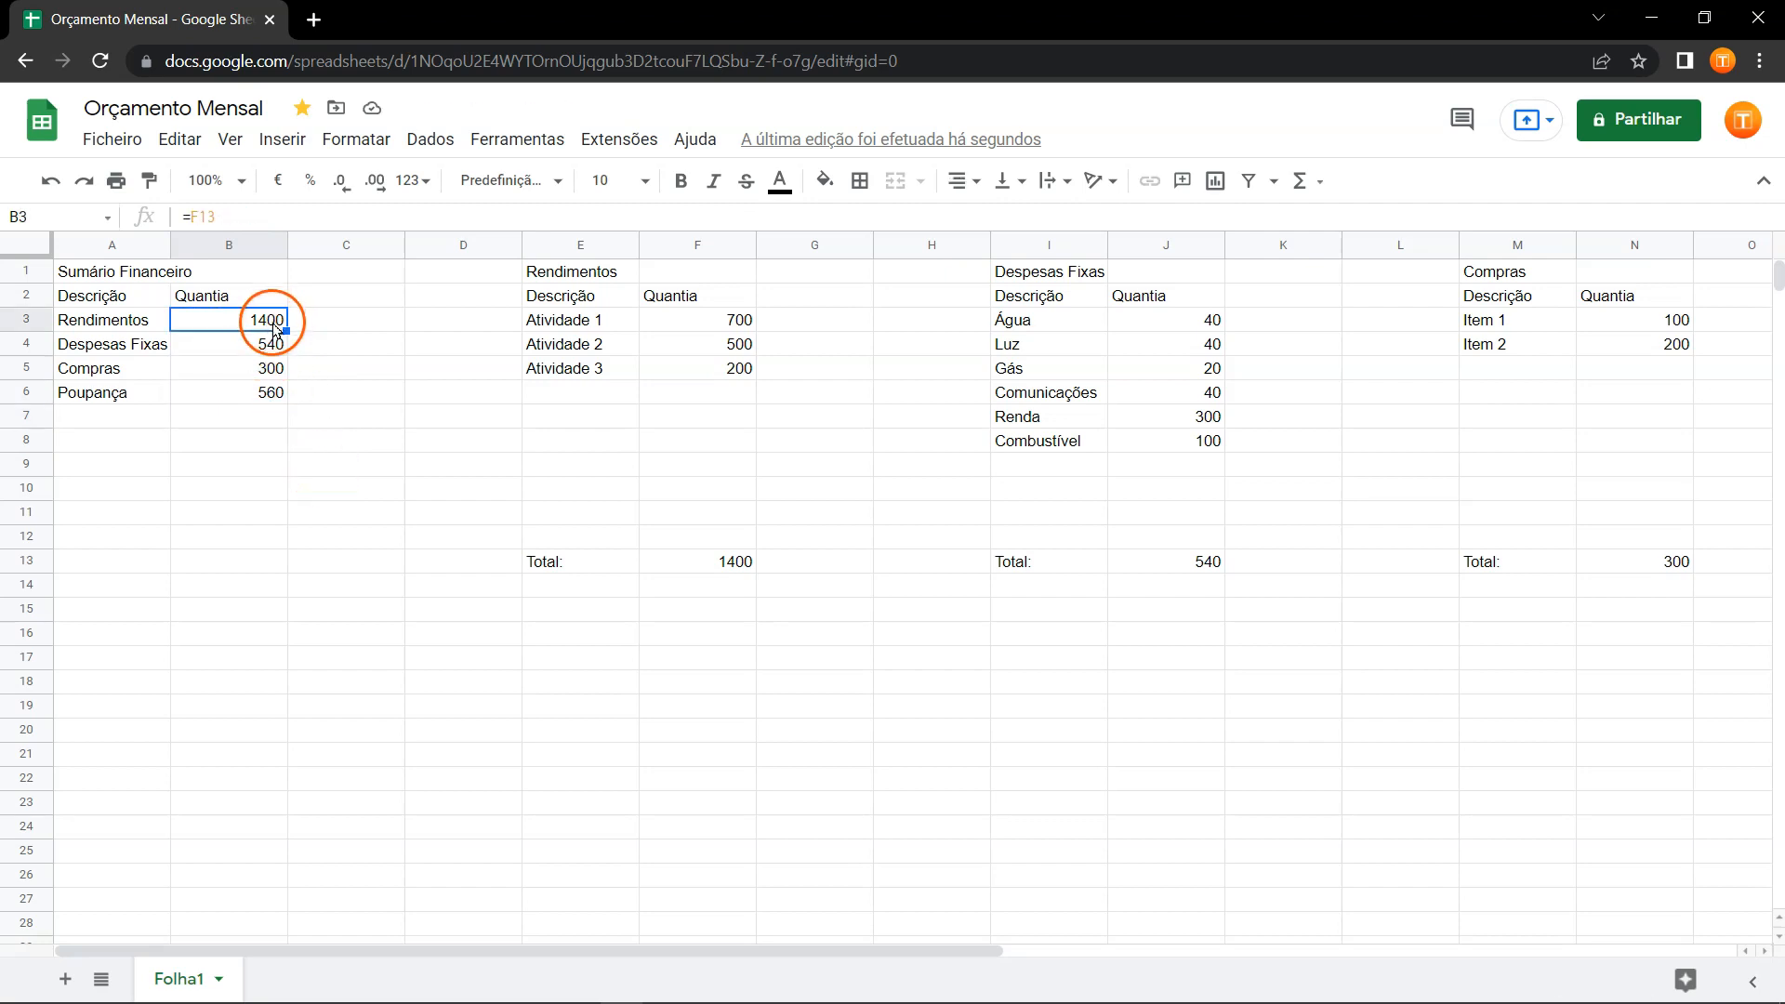
{"action": "left_click_drag", "start_coordinate": [275, 351], "coordinate": [276, 377]}
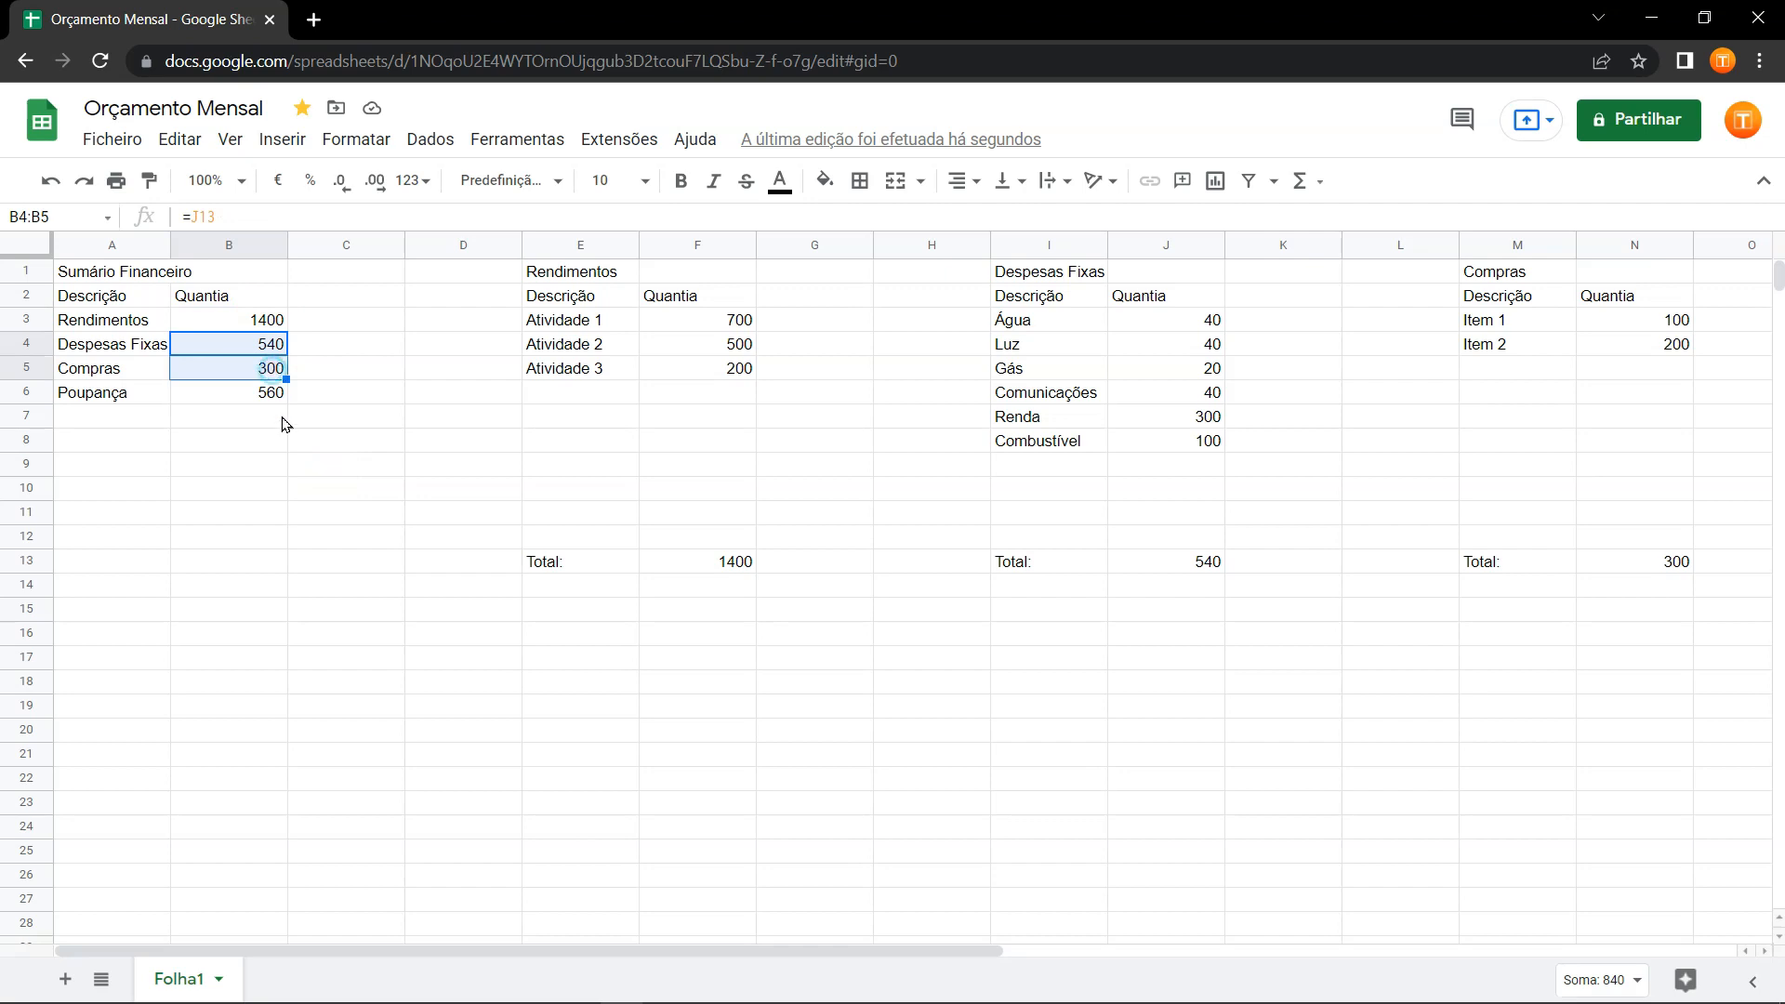
{"action": "left_click", "coordinate": [272, 404]}
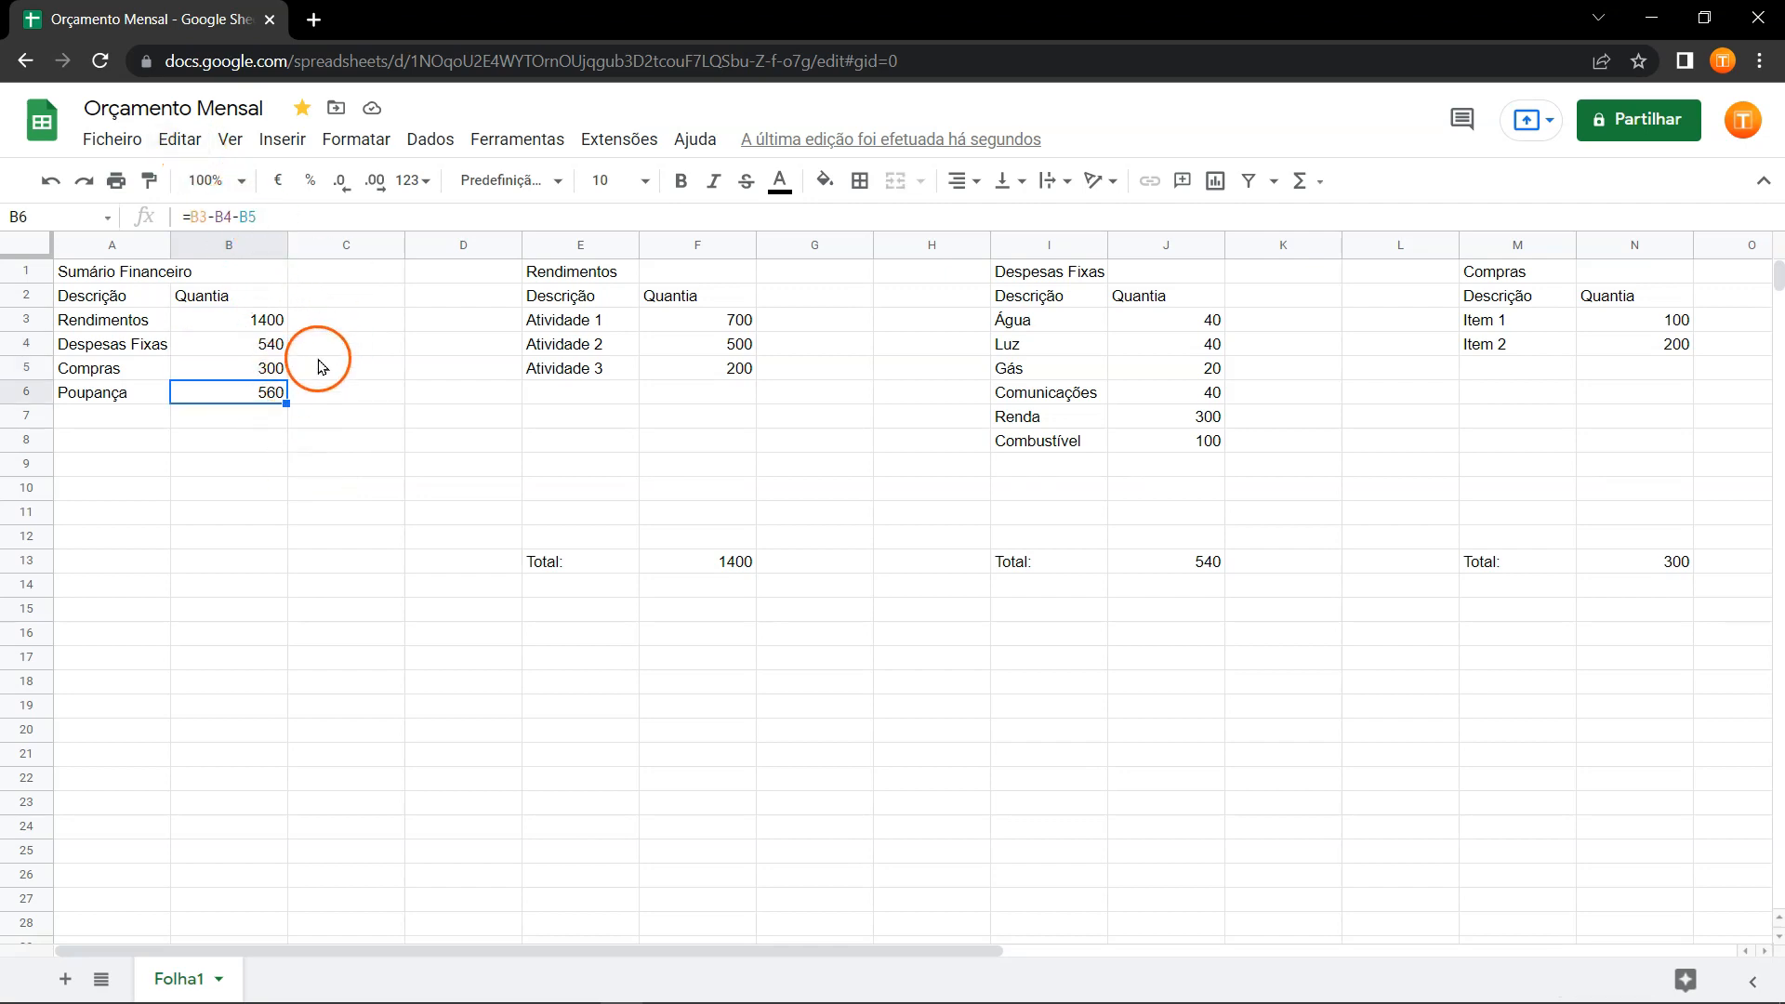
Format the financial summary amounts in B3:B6 as euro currency.
{"action": "left_click", "coordinate": [266, 330]}
{"action": "left_click_drag", "start_coordinate": [266, 329], "coordinate": [270, 397]}
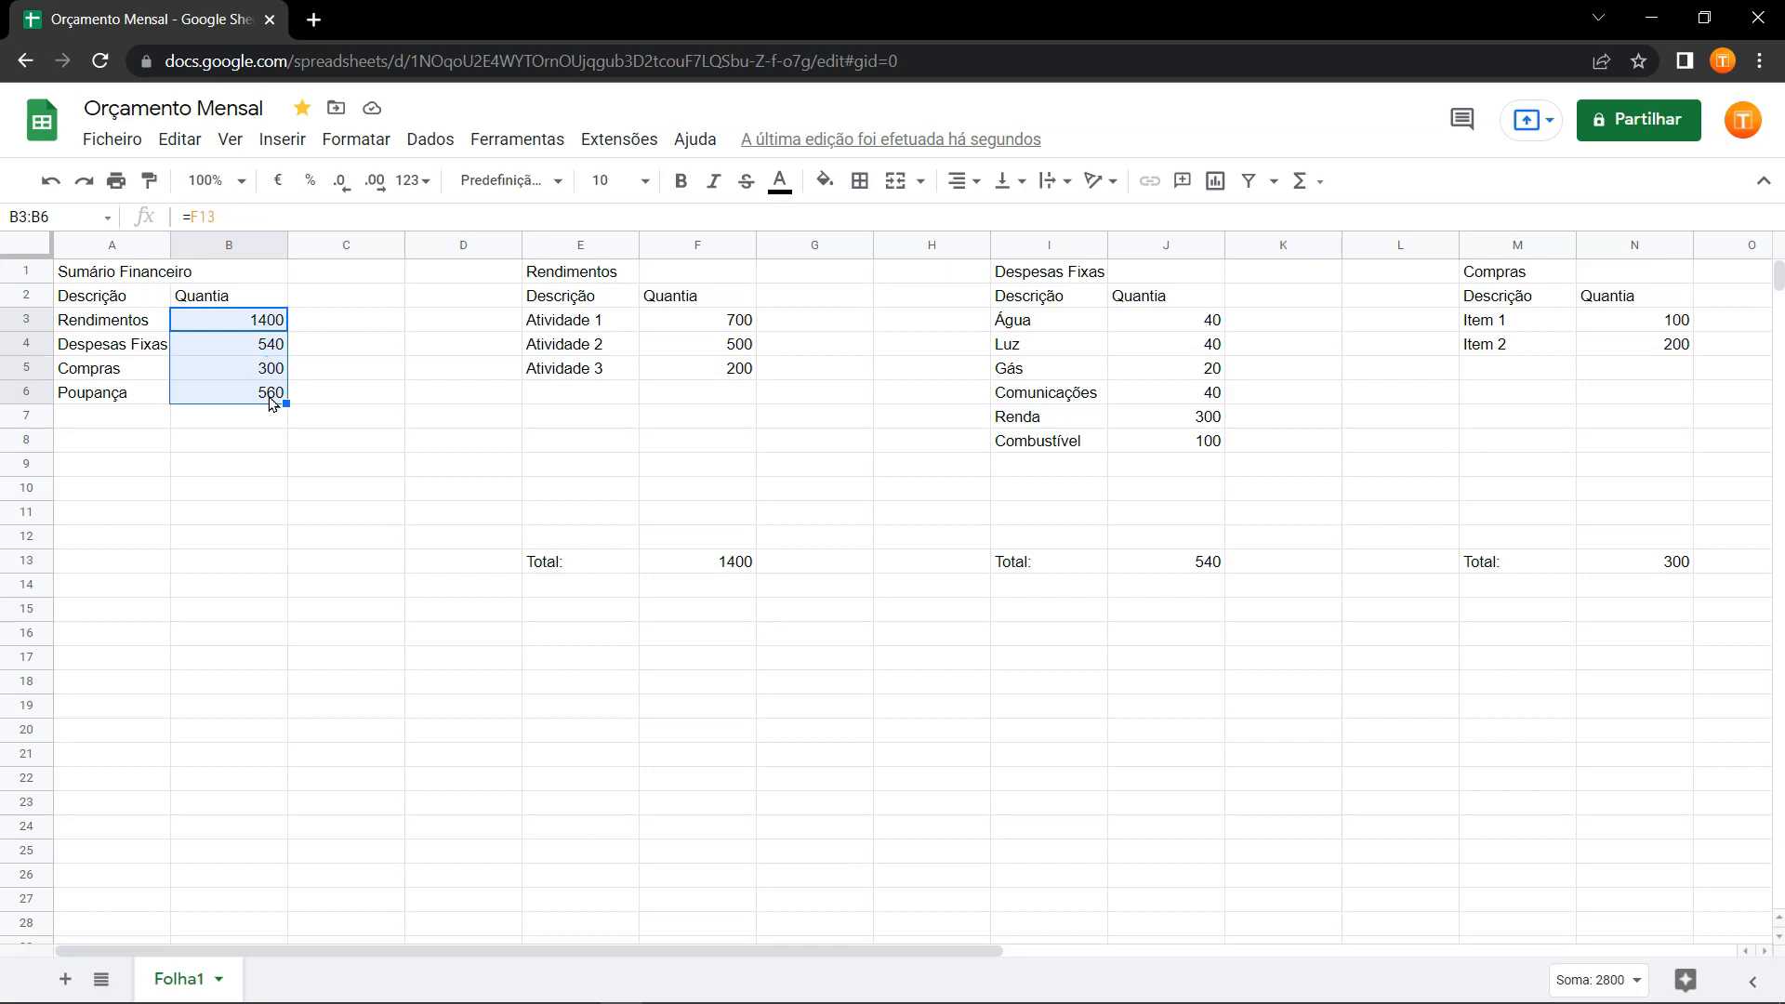
{"action": "left_click", "coordinate": [279, 182]}
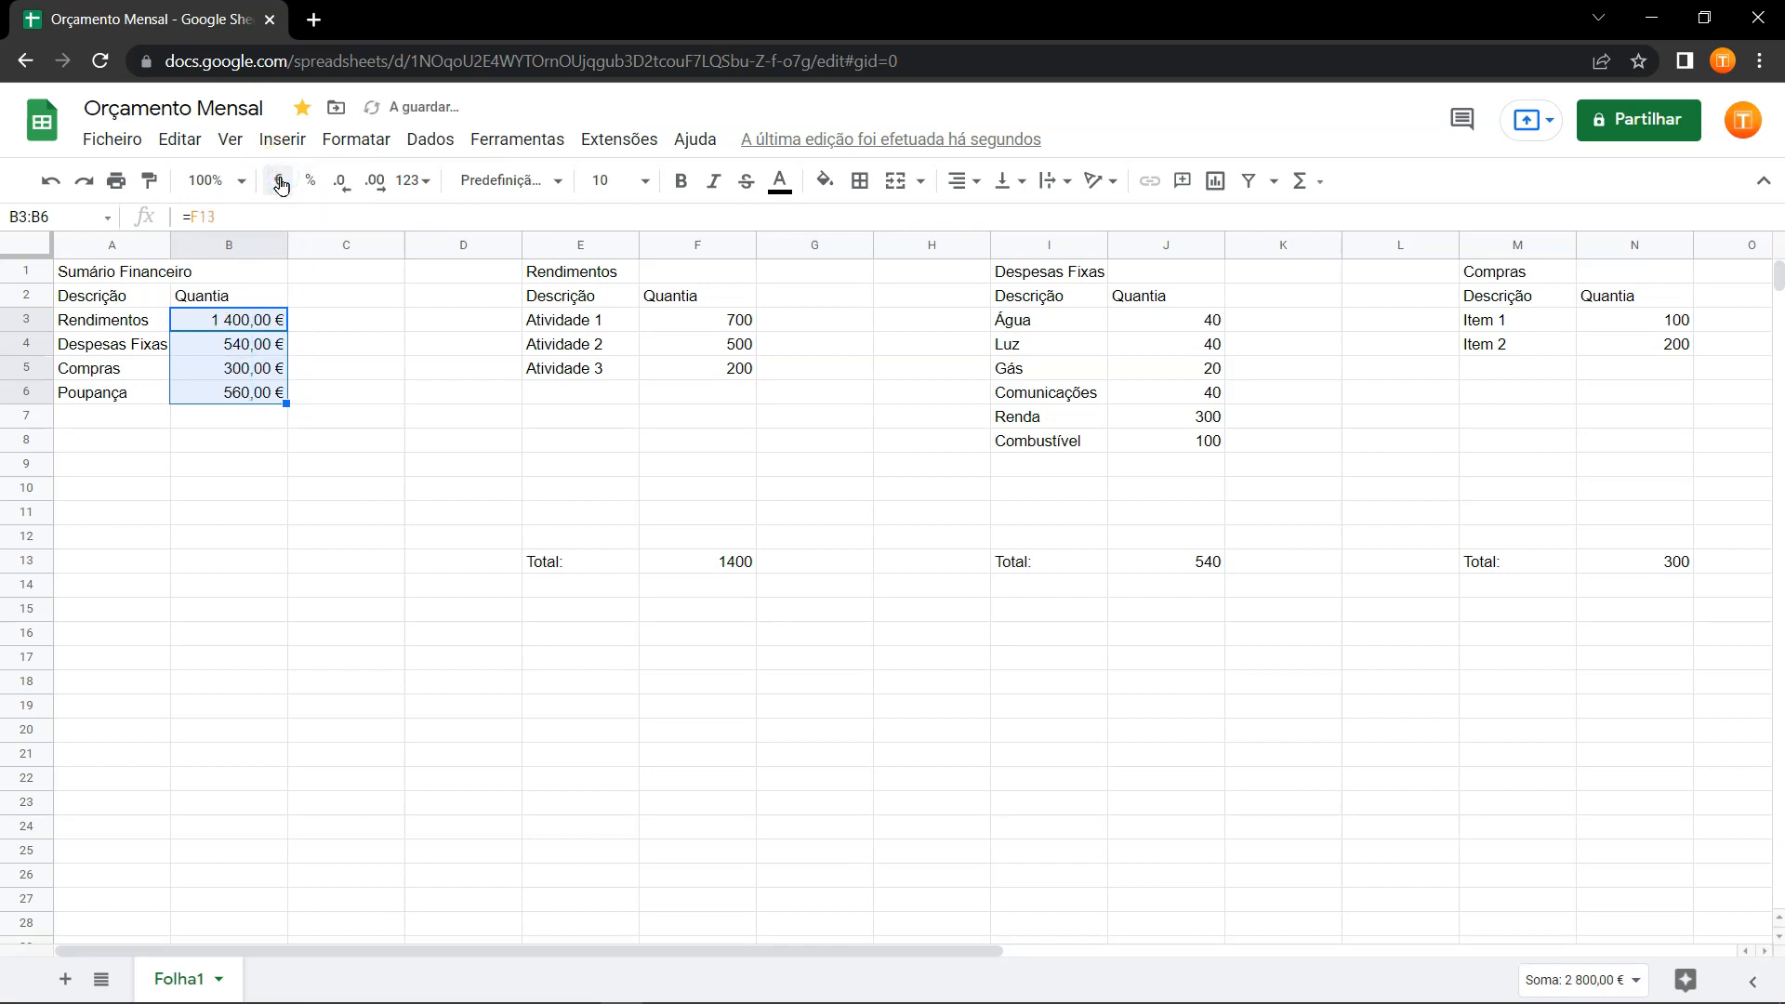
Format the amounts and totals in F3:F13, J3:J13 and N3:N13 together as euro currency.
{"action": "left_click", "coordinate": [714, 321]}
{"action": "left_click_drag", "start_coordinate": [721, 348], "coordinate": [732, 562]}
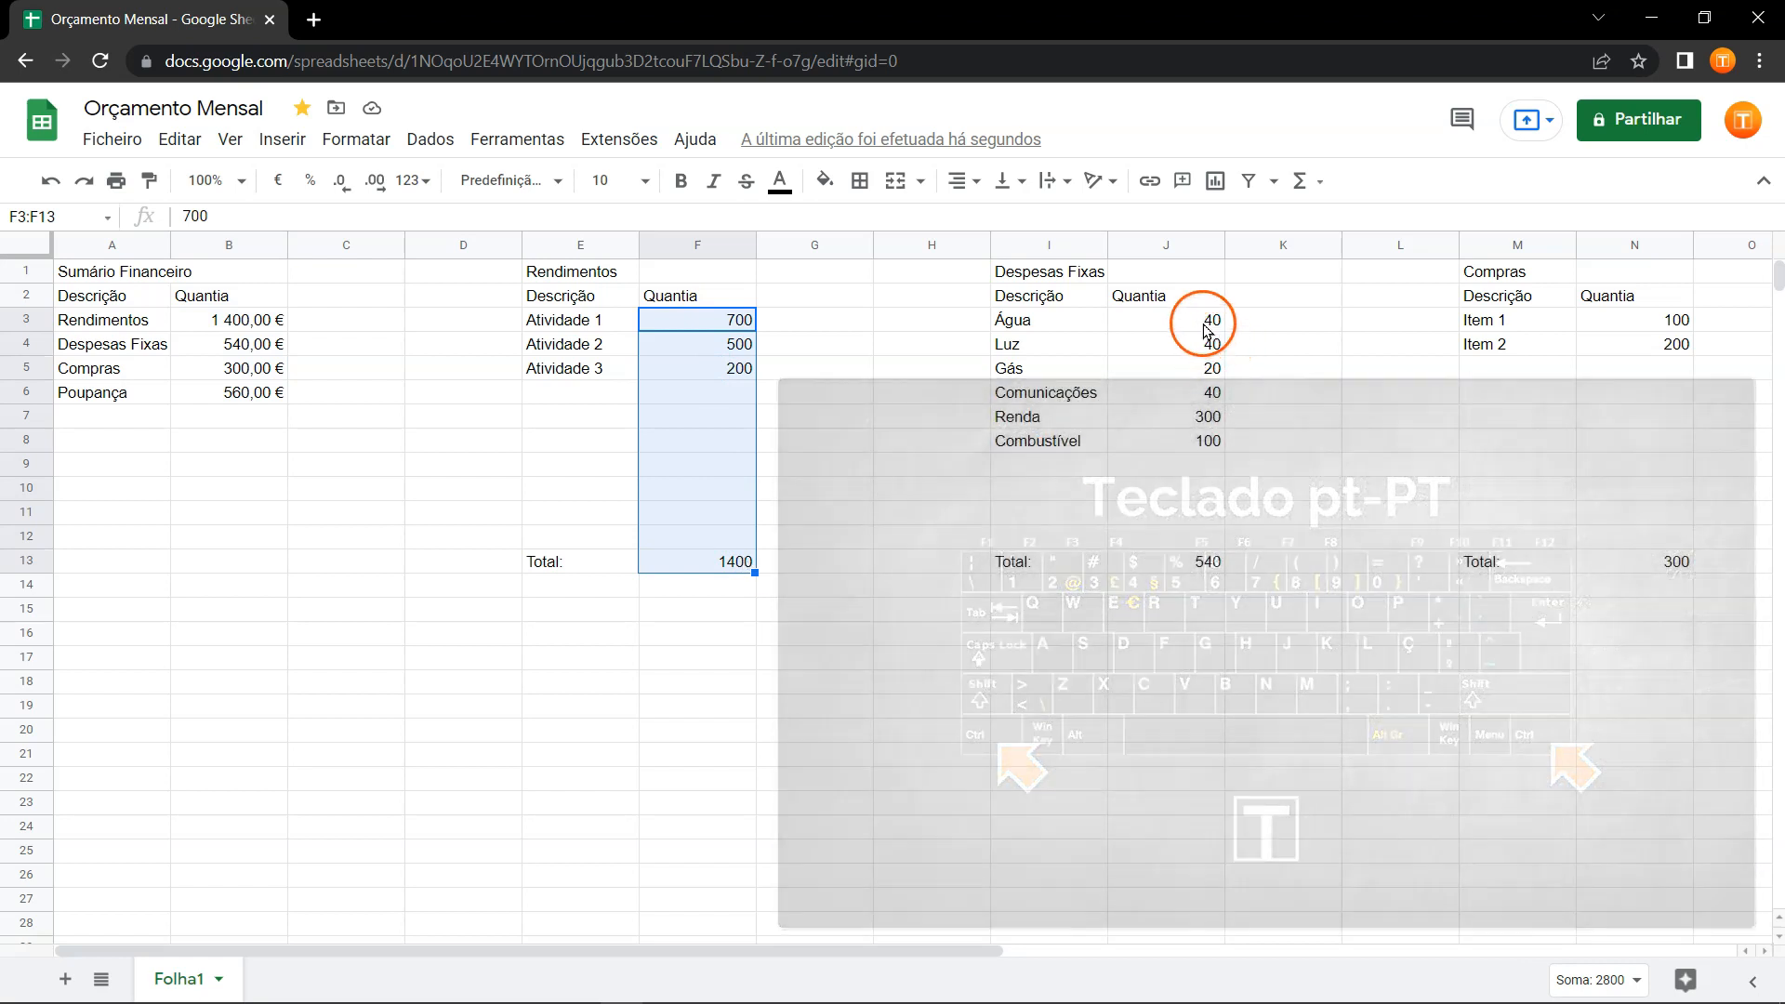
{"action": "left_click_drag", "start_coordinate": [1204, 325], "coordinate": [1206, 559]}
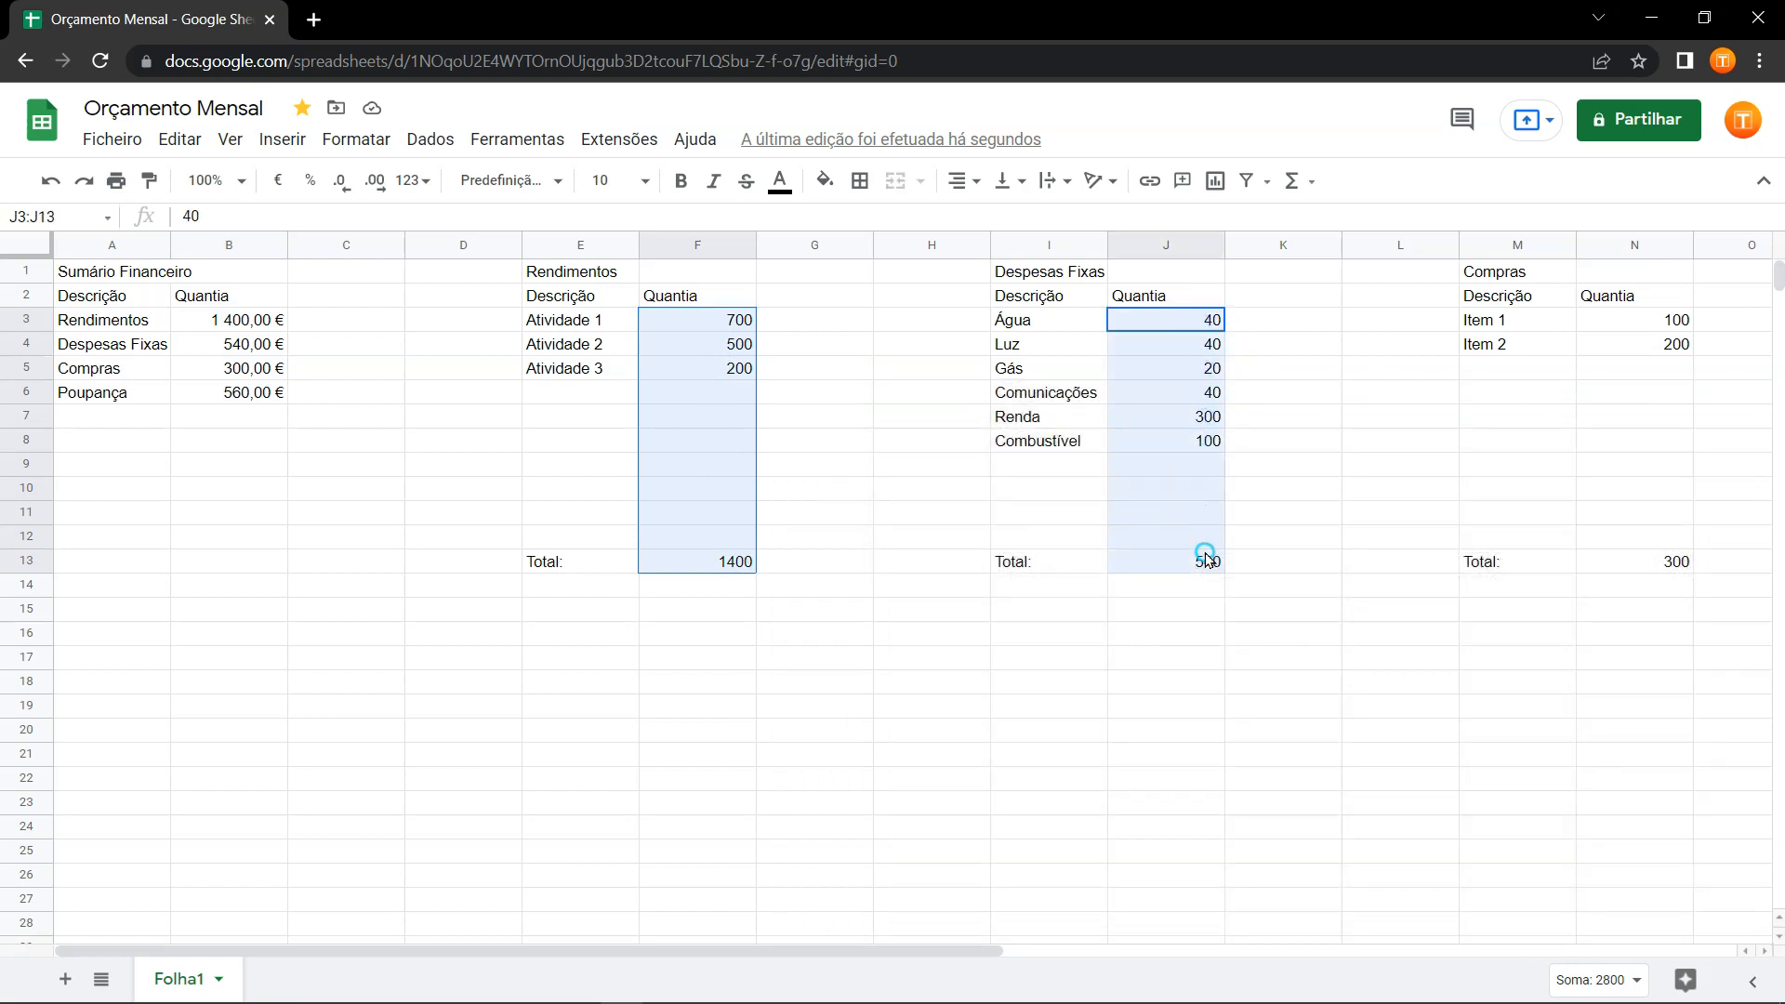
{"action": "left_click_drag", "start_coordinate": [1641, 321], "coordinate": [1671, 577]}
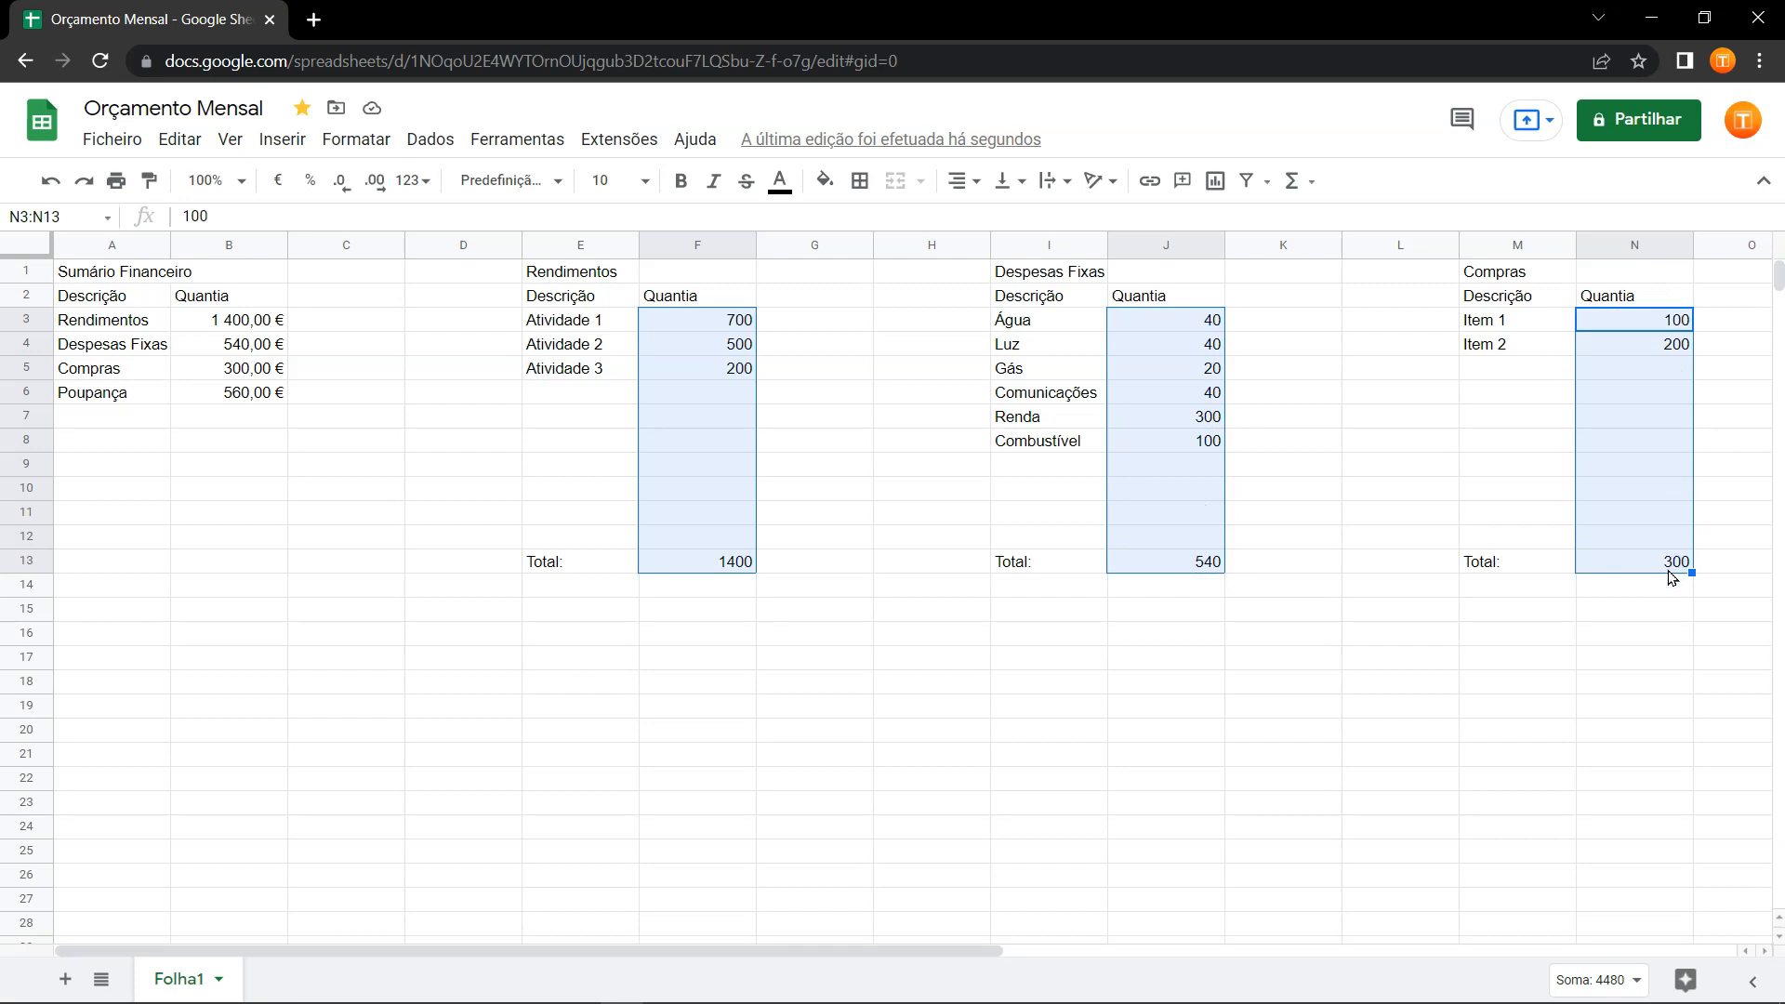
{"action": "left_click", "coordinate": [289, 189]}
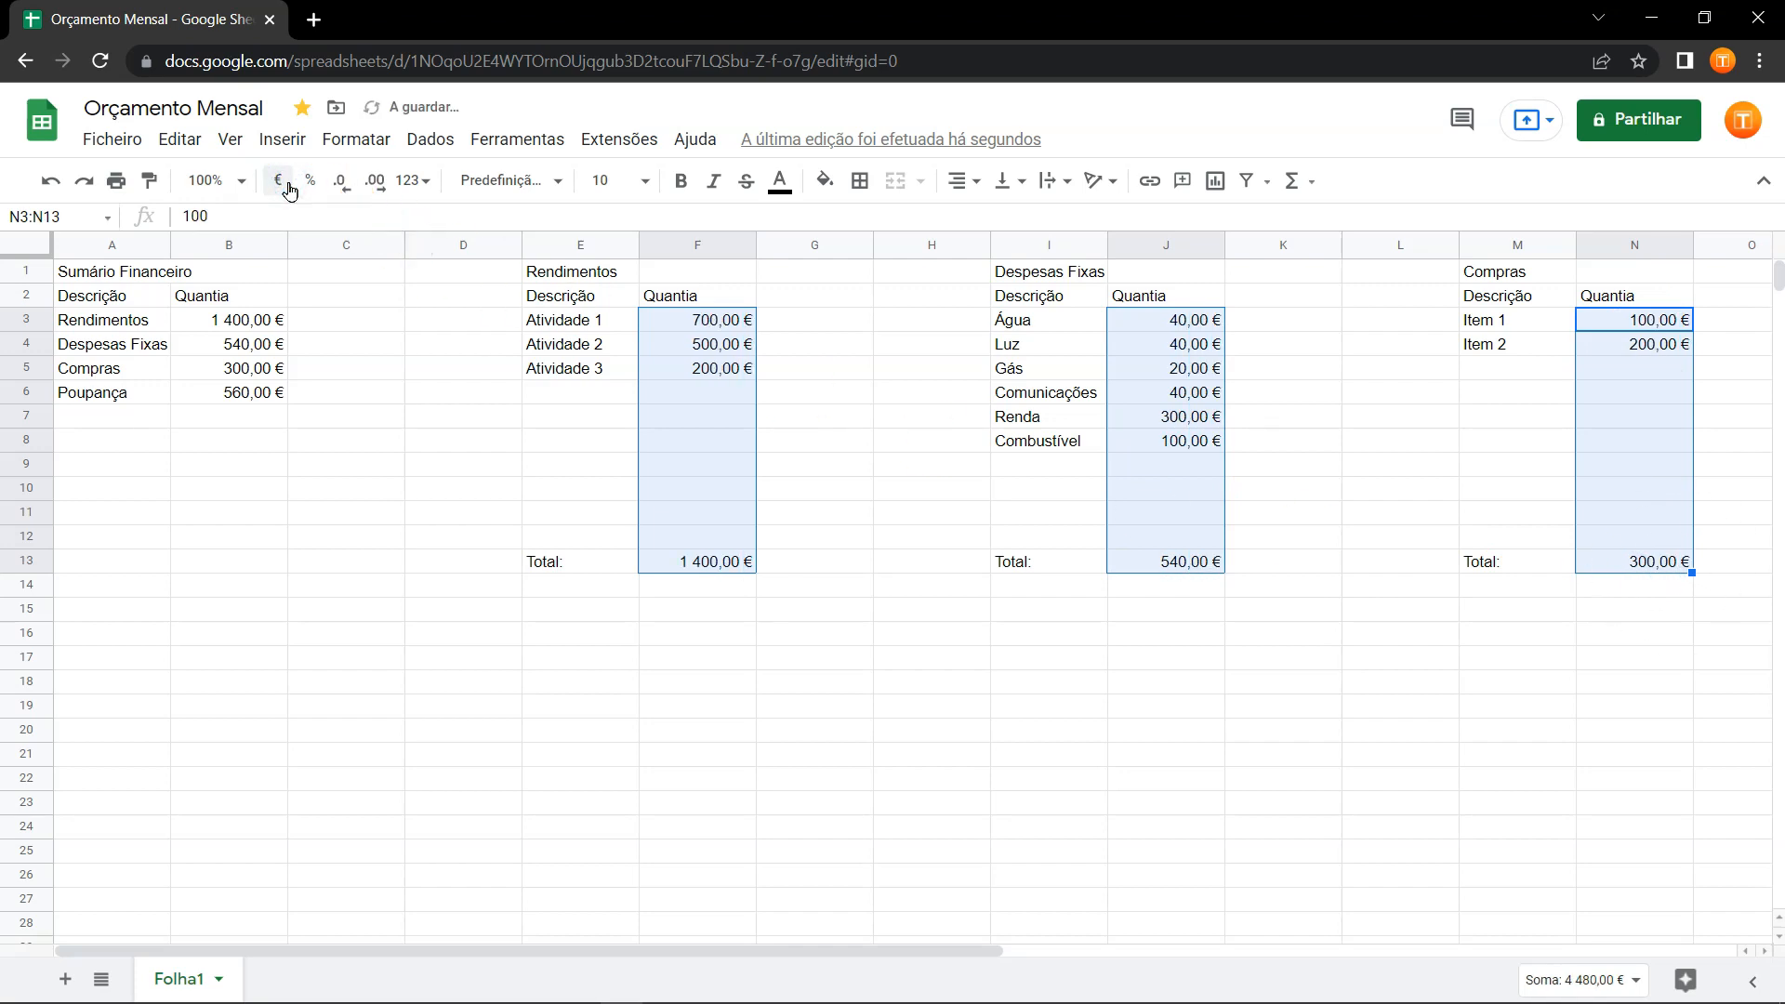
Merge the title cells of the four tables: A1:B1, E1:F1, I1:J1 and M1:N1.
{"action": "left_click", "coordinate": [124, 275]}
{"action": "left_click_drag", "start_coordinate": [170, 279], "coordinate": [216, 272]}
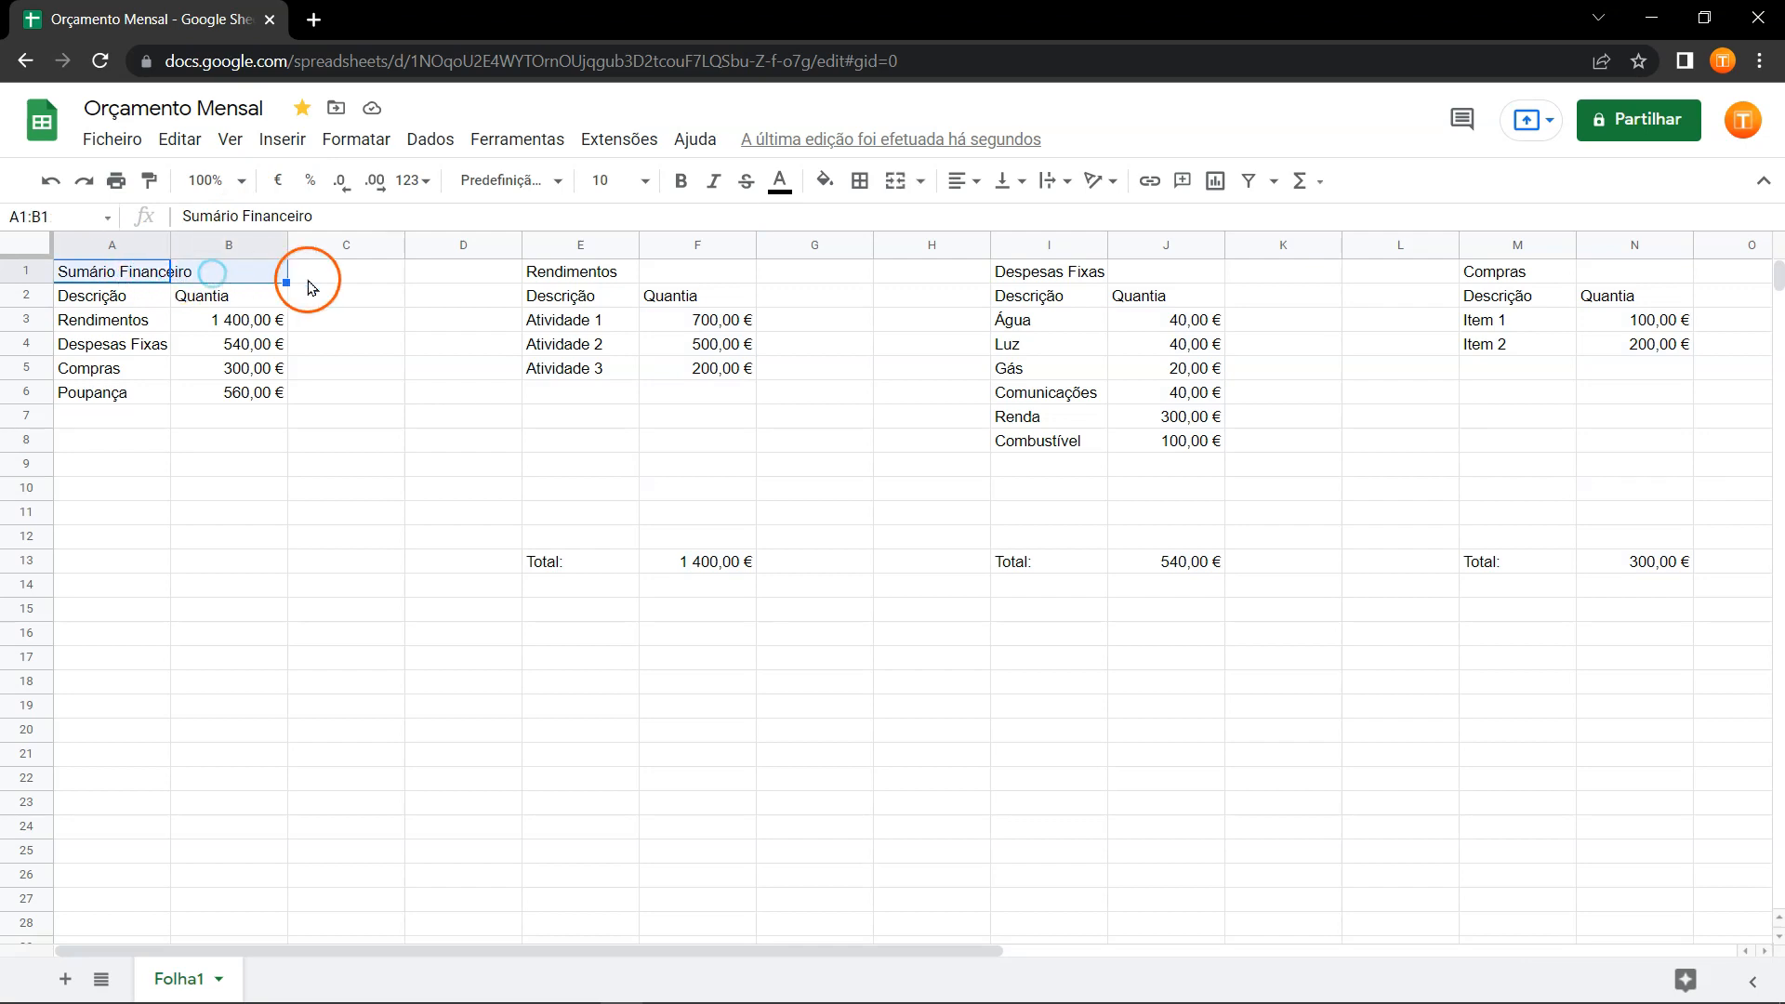
{"action": "left_click", "coordinate": [900, 181]}
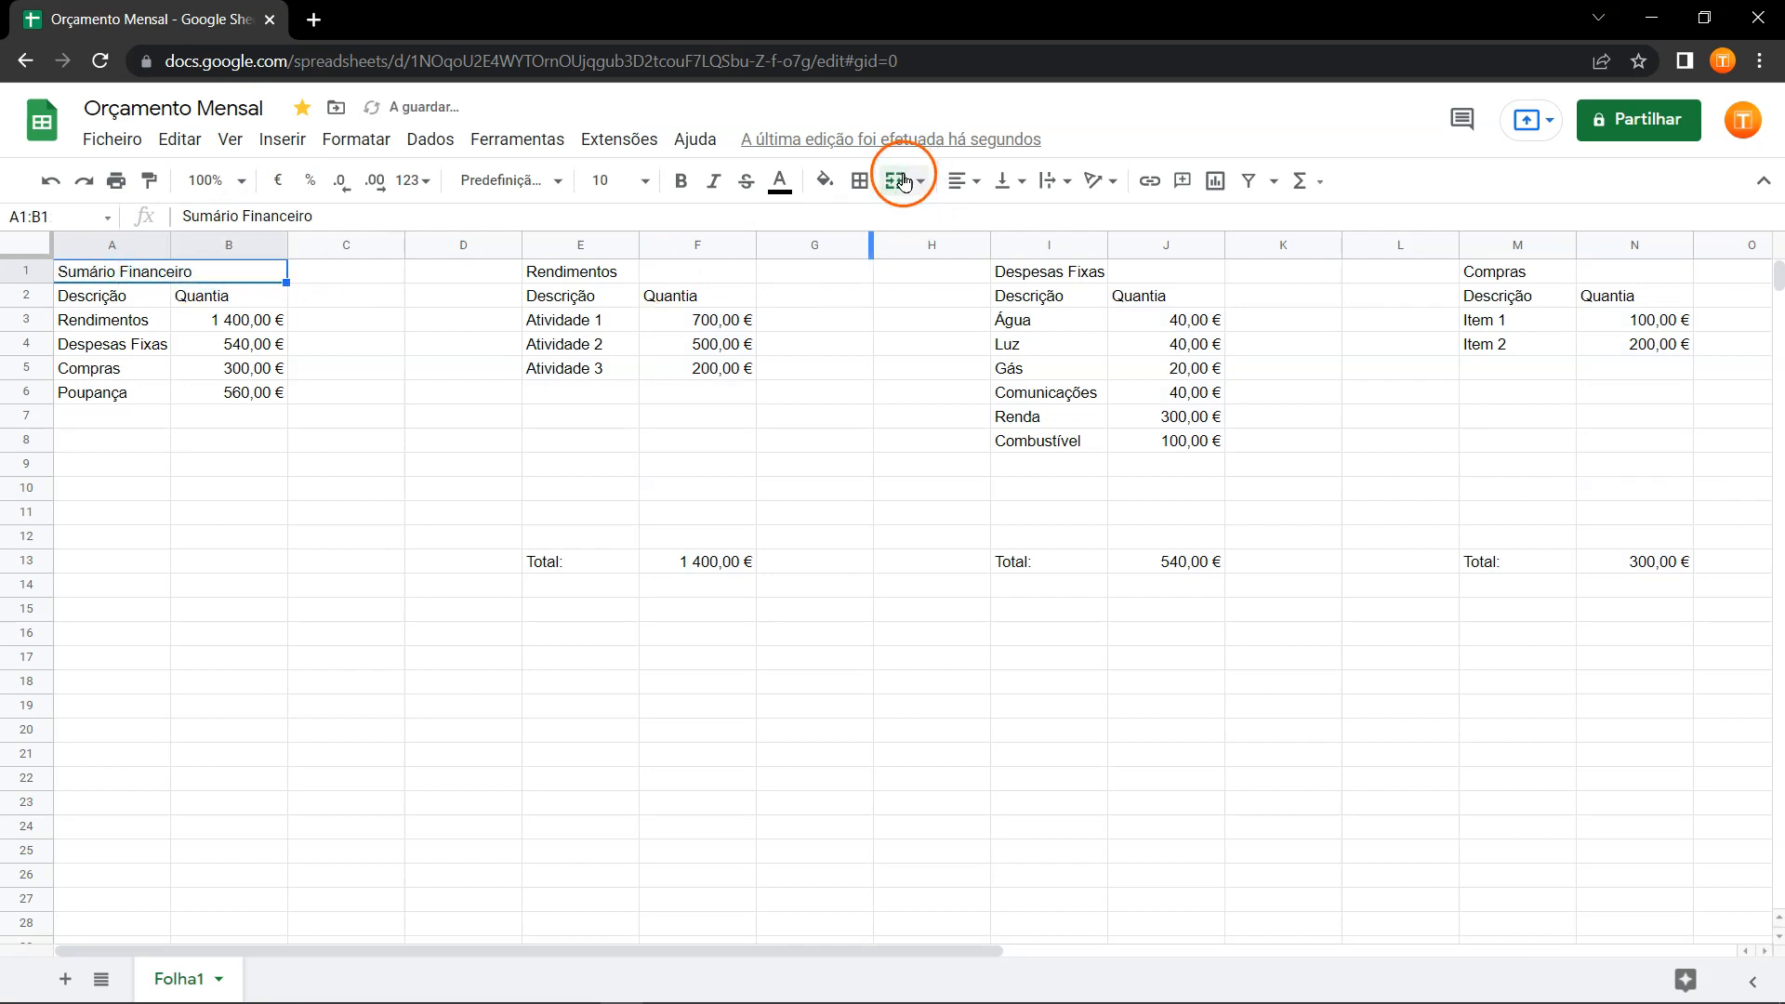
{"action": "left_click_drag", "start_coordinate": [598, 271], "coordinate": [662, 269]}
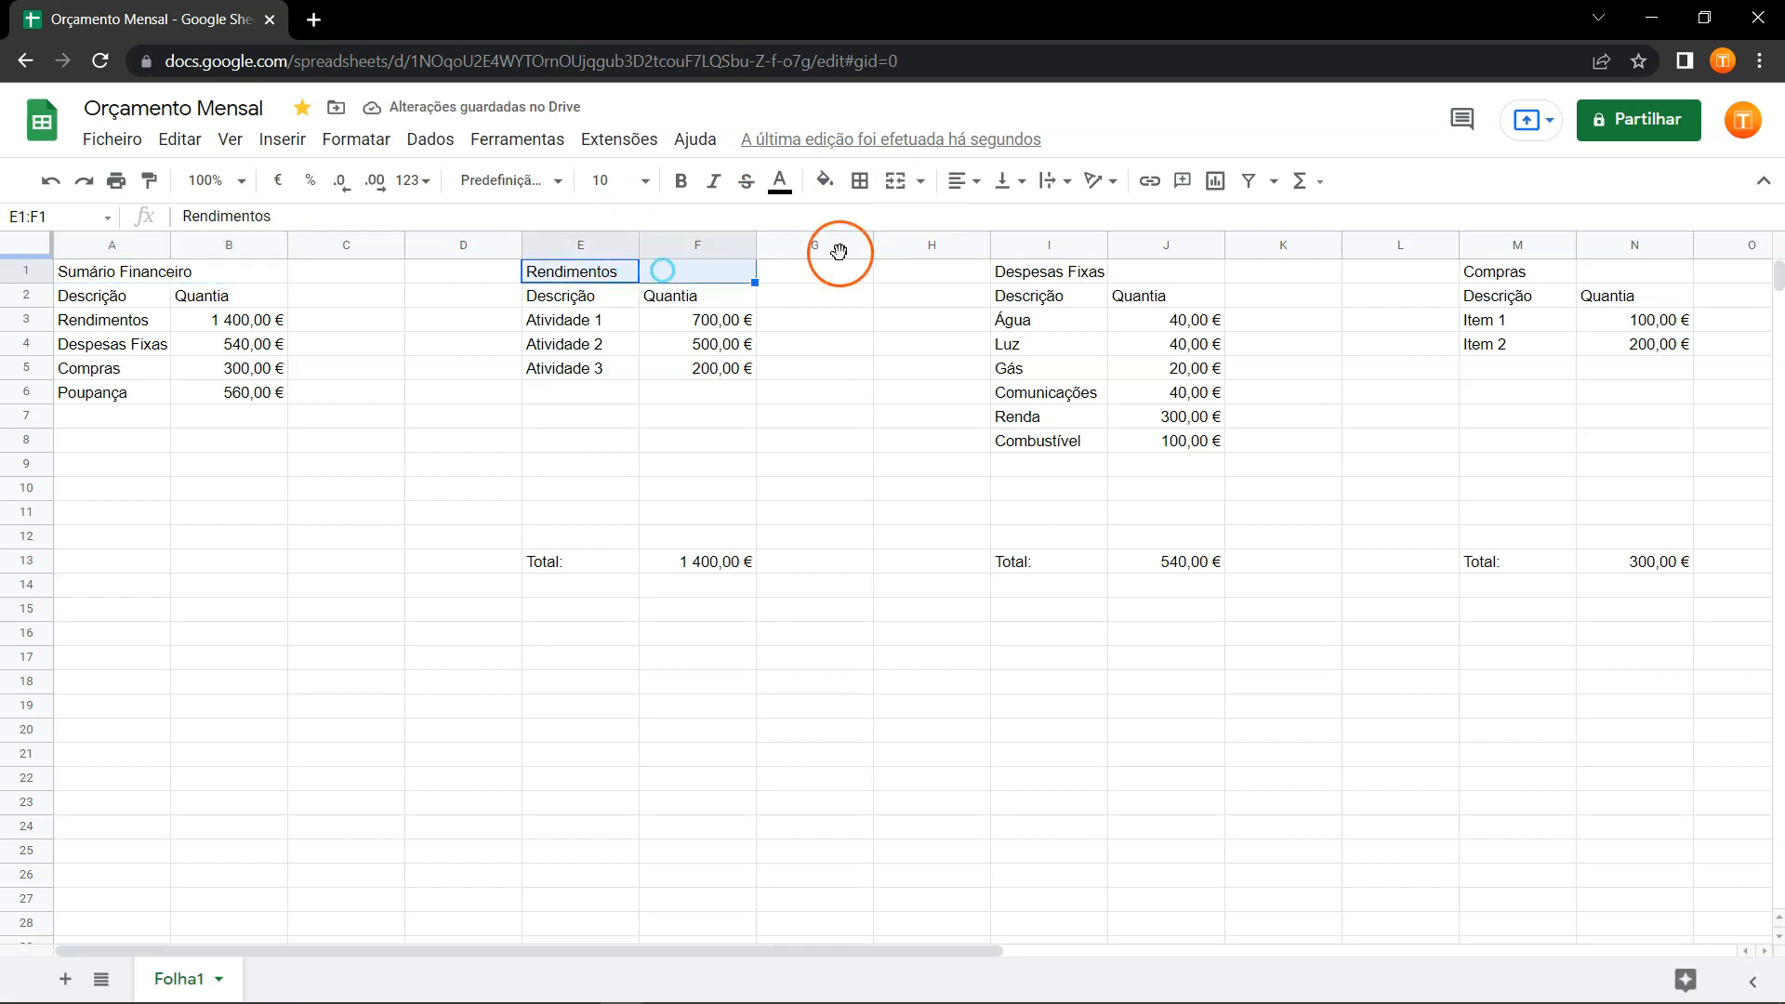
{"action": "left_click", "coordinate": [900, 181]}
{"action": "left_click_drag", "start_coordinate": [1041, 272], "coordinate": [1127, 277]}
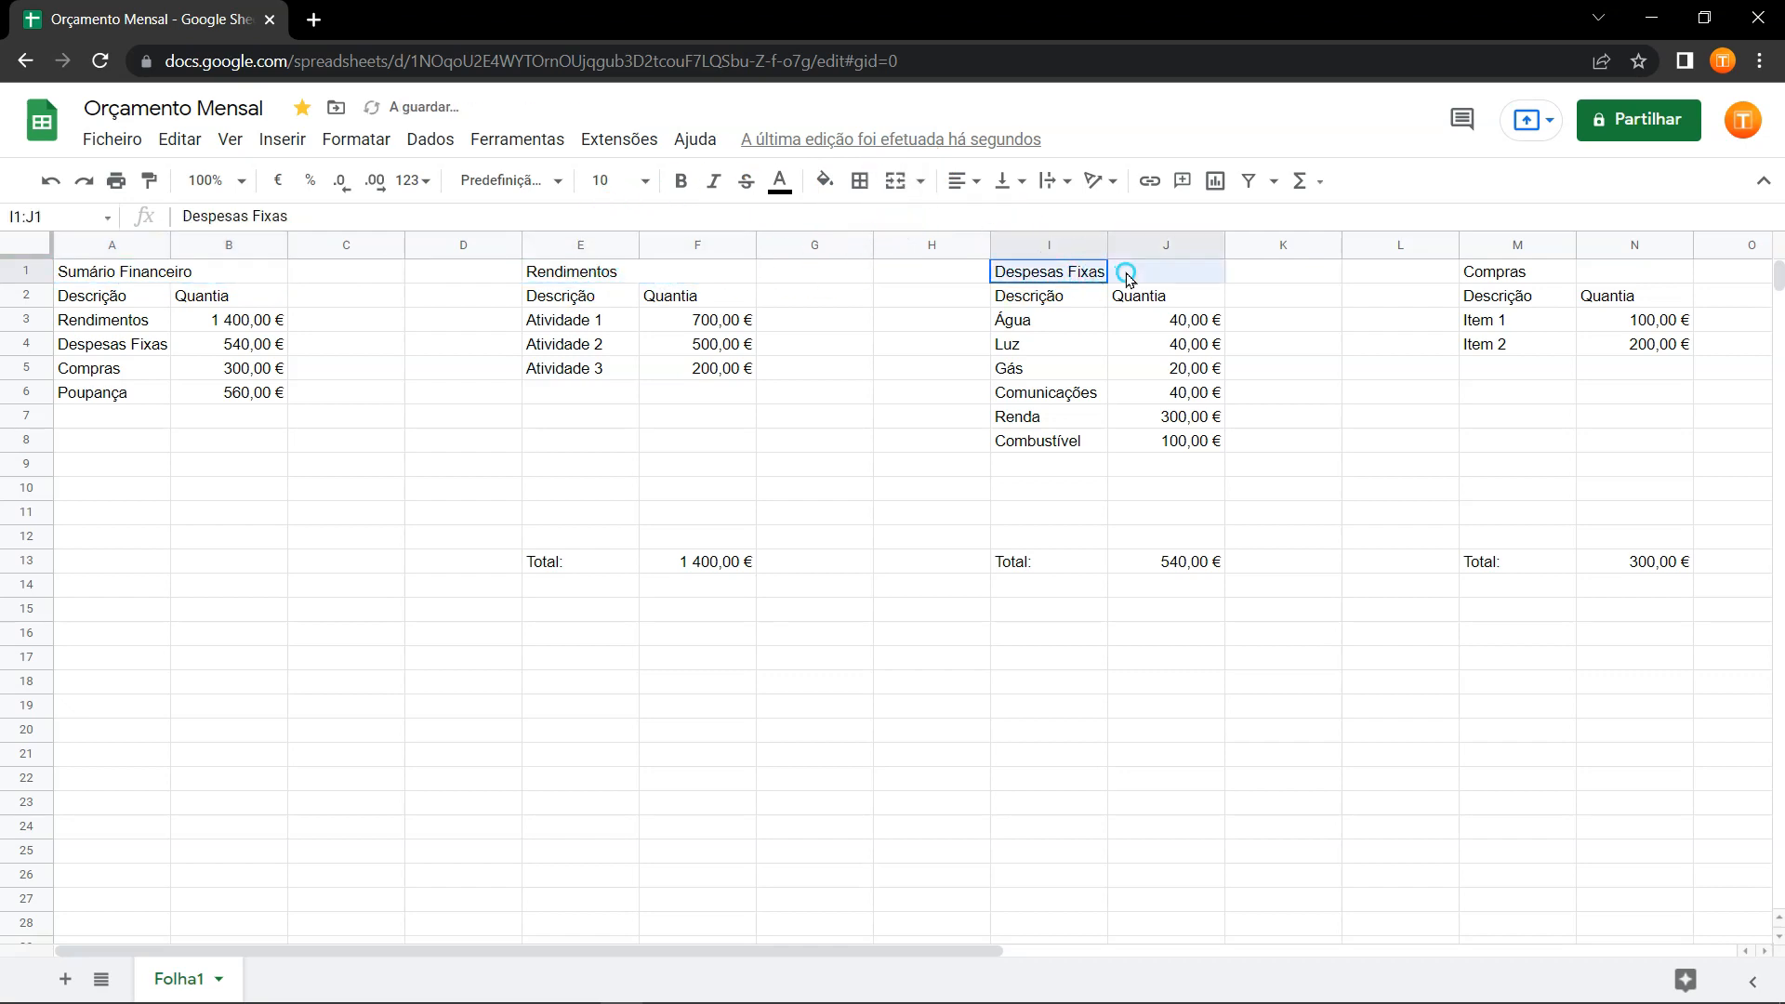
{"action": "left_click", "coordinate": [900, 180]}
{"action": "left_click_drag", "start_coordinate": [1486, 279], "coordinate": [1574, 271]}
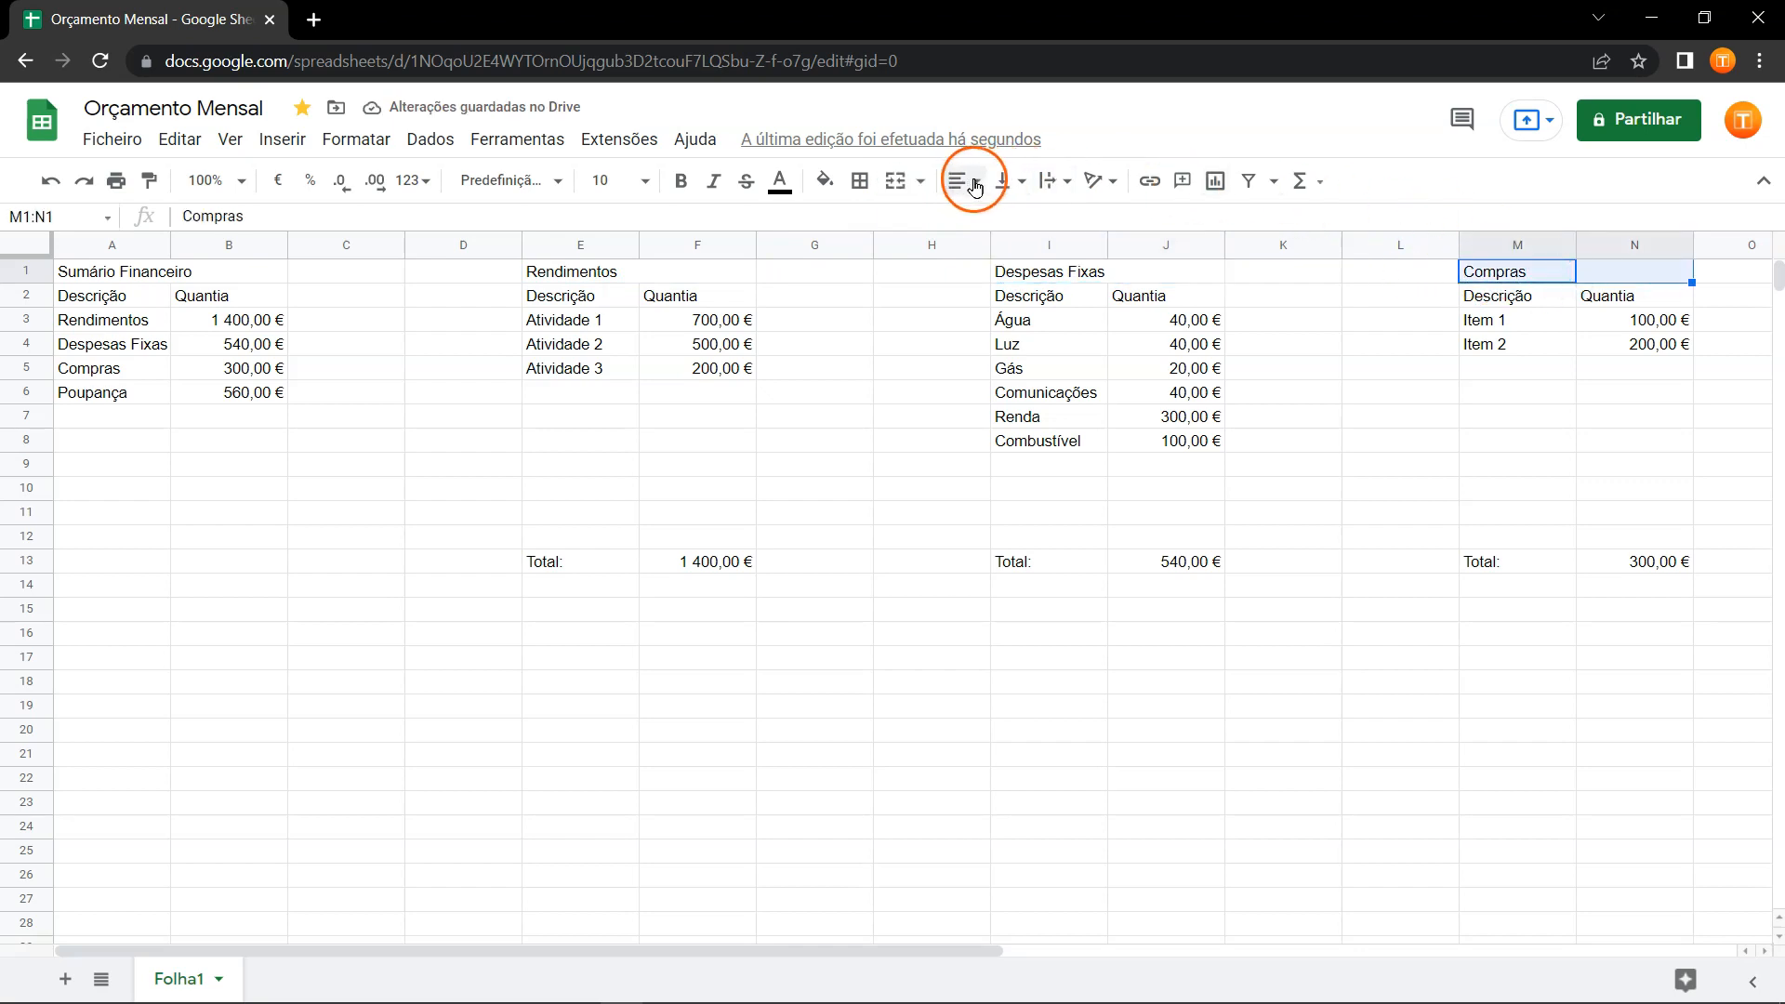
{"action": "left_click", "coordinate": [898, 186]}
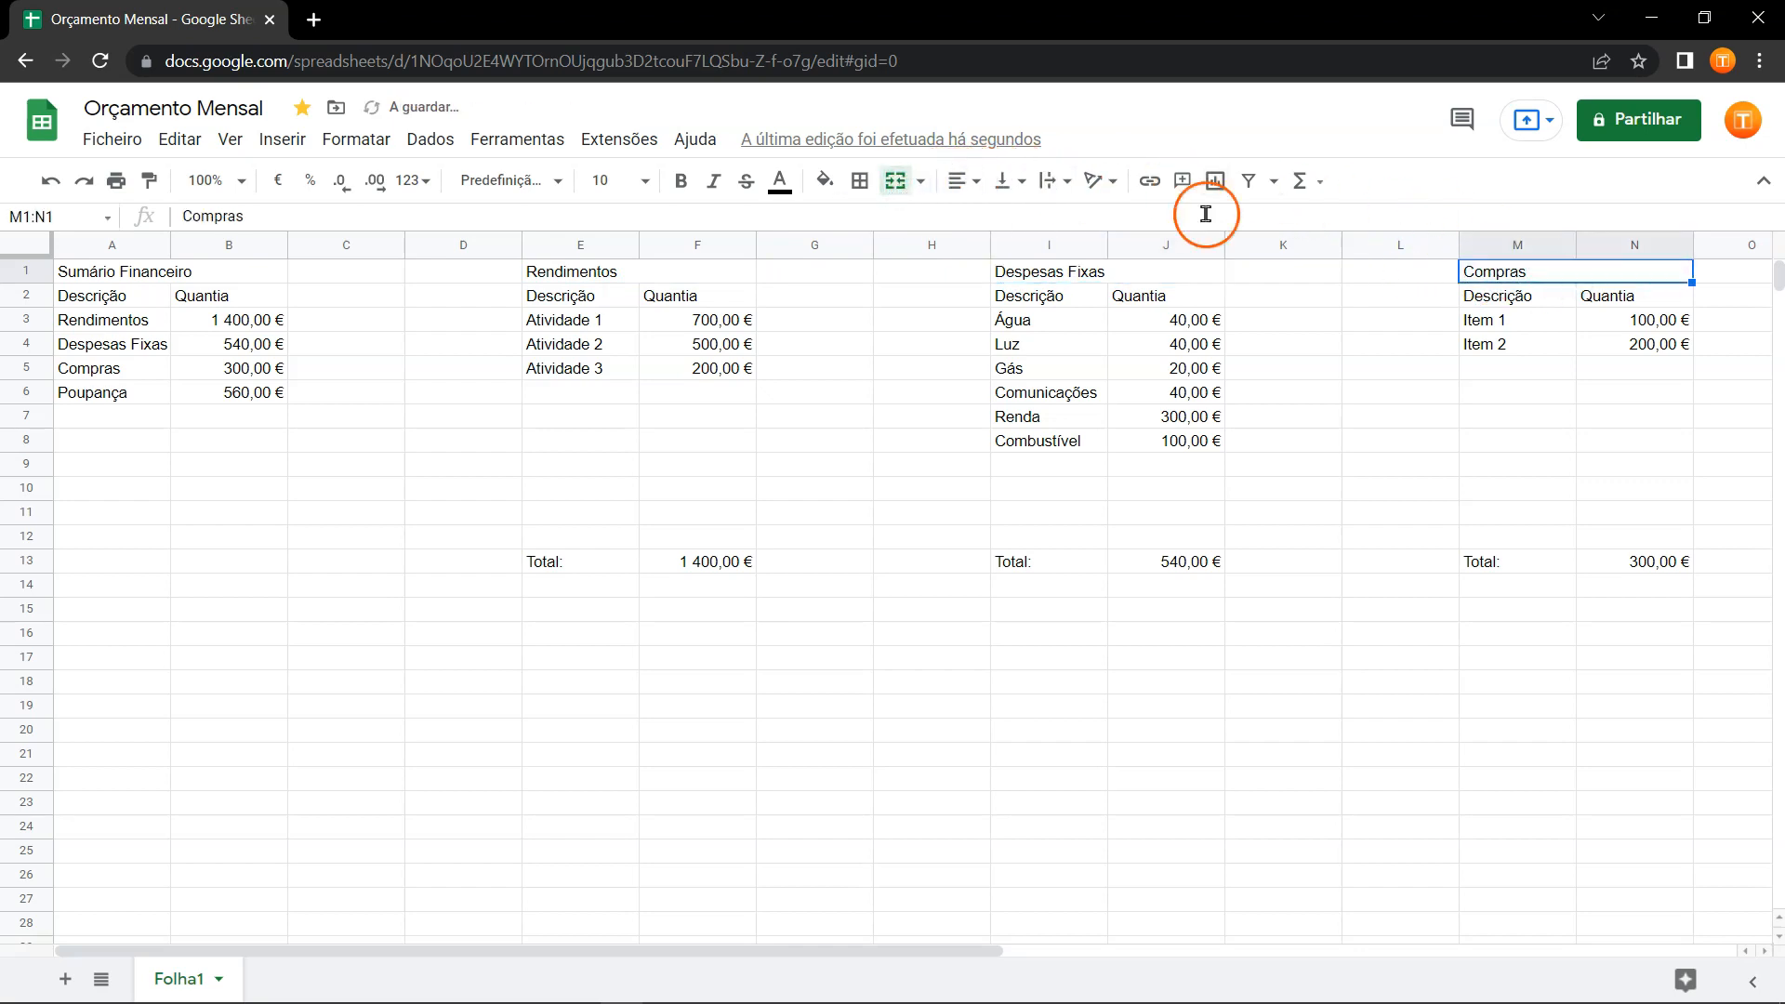
Centre the titles and column headers of all four tables, A1:B2, E1:F2, I1:J2 and M1:N2, horizontally.
{"action": "left_click", "coordinate": [1611, 300], "text": "ctrl"}
{"action": "left_click", "coordinate": [1550, 295], "text": "ctrl"}
{"action": "left_click_drag", "start_coordinate": [1139, 273], "coordinate": [1113, 296]}
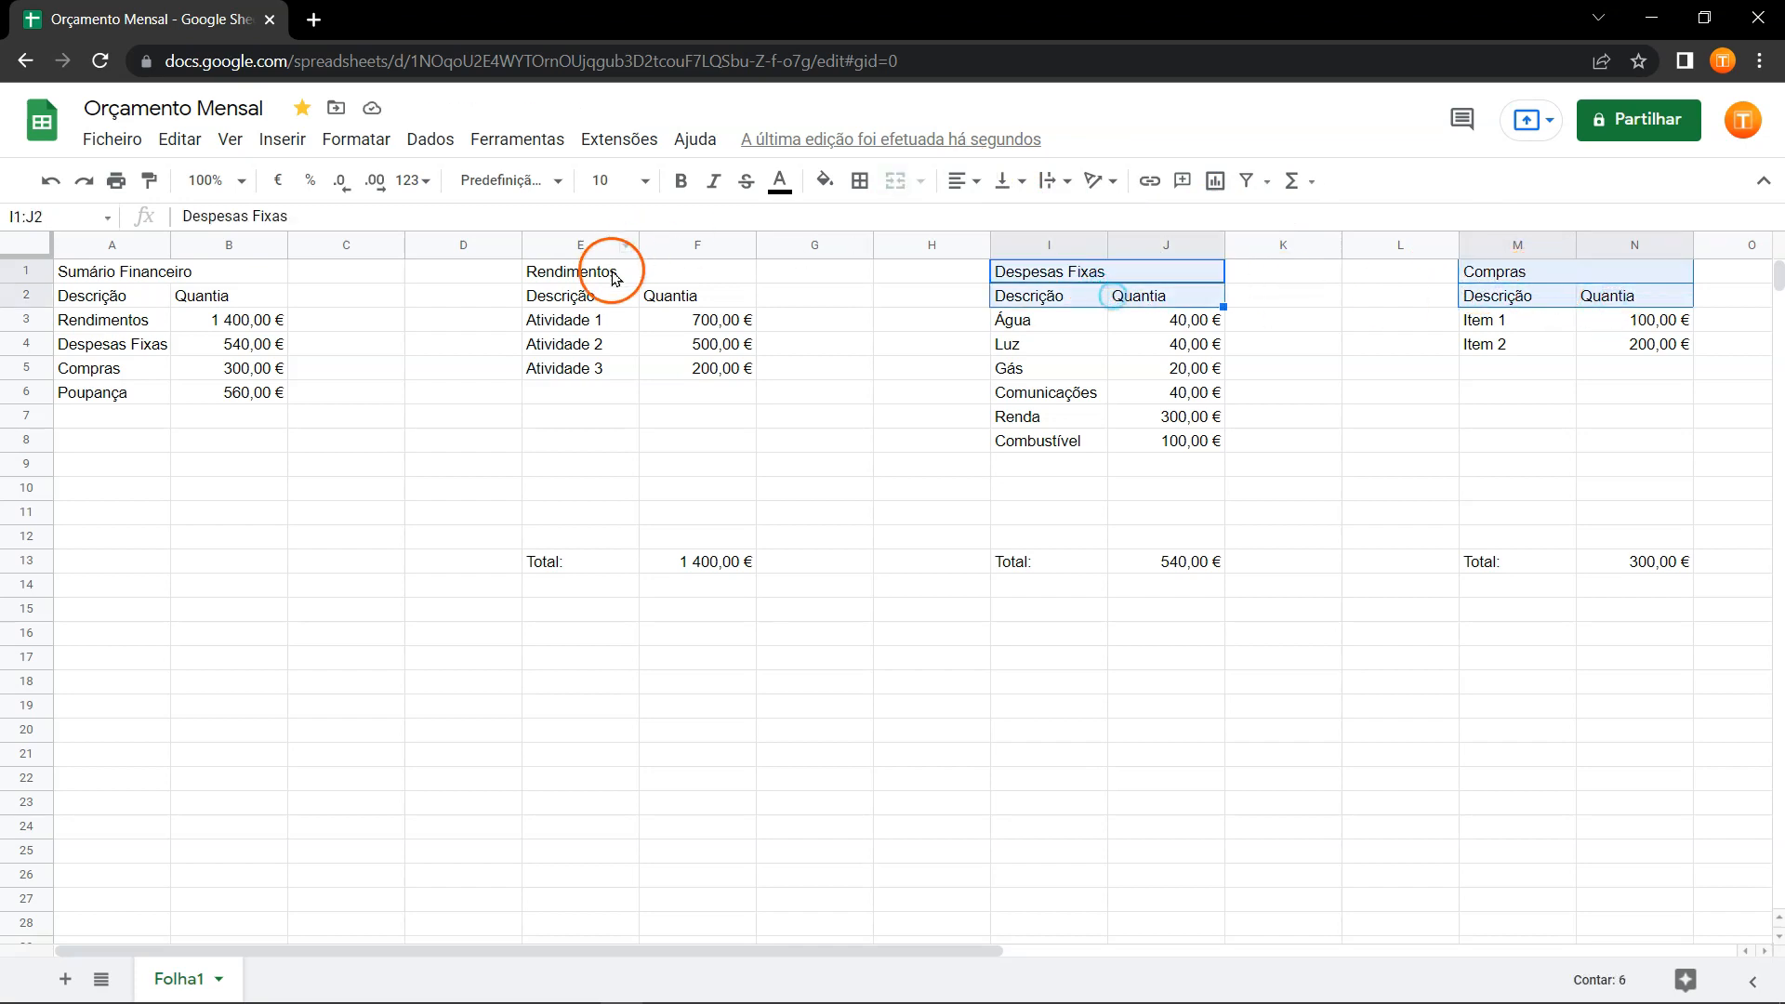
{"action": "left_click_drag", "start_coordinate": [614, 277], "coordinate": [656, 296]}
{"action": "left_click_drag", "start_coordinate": [146, 273], "coordinate": [199, 297]}
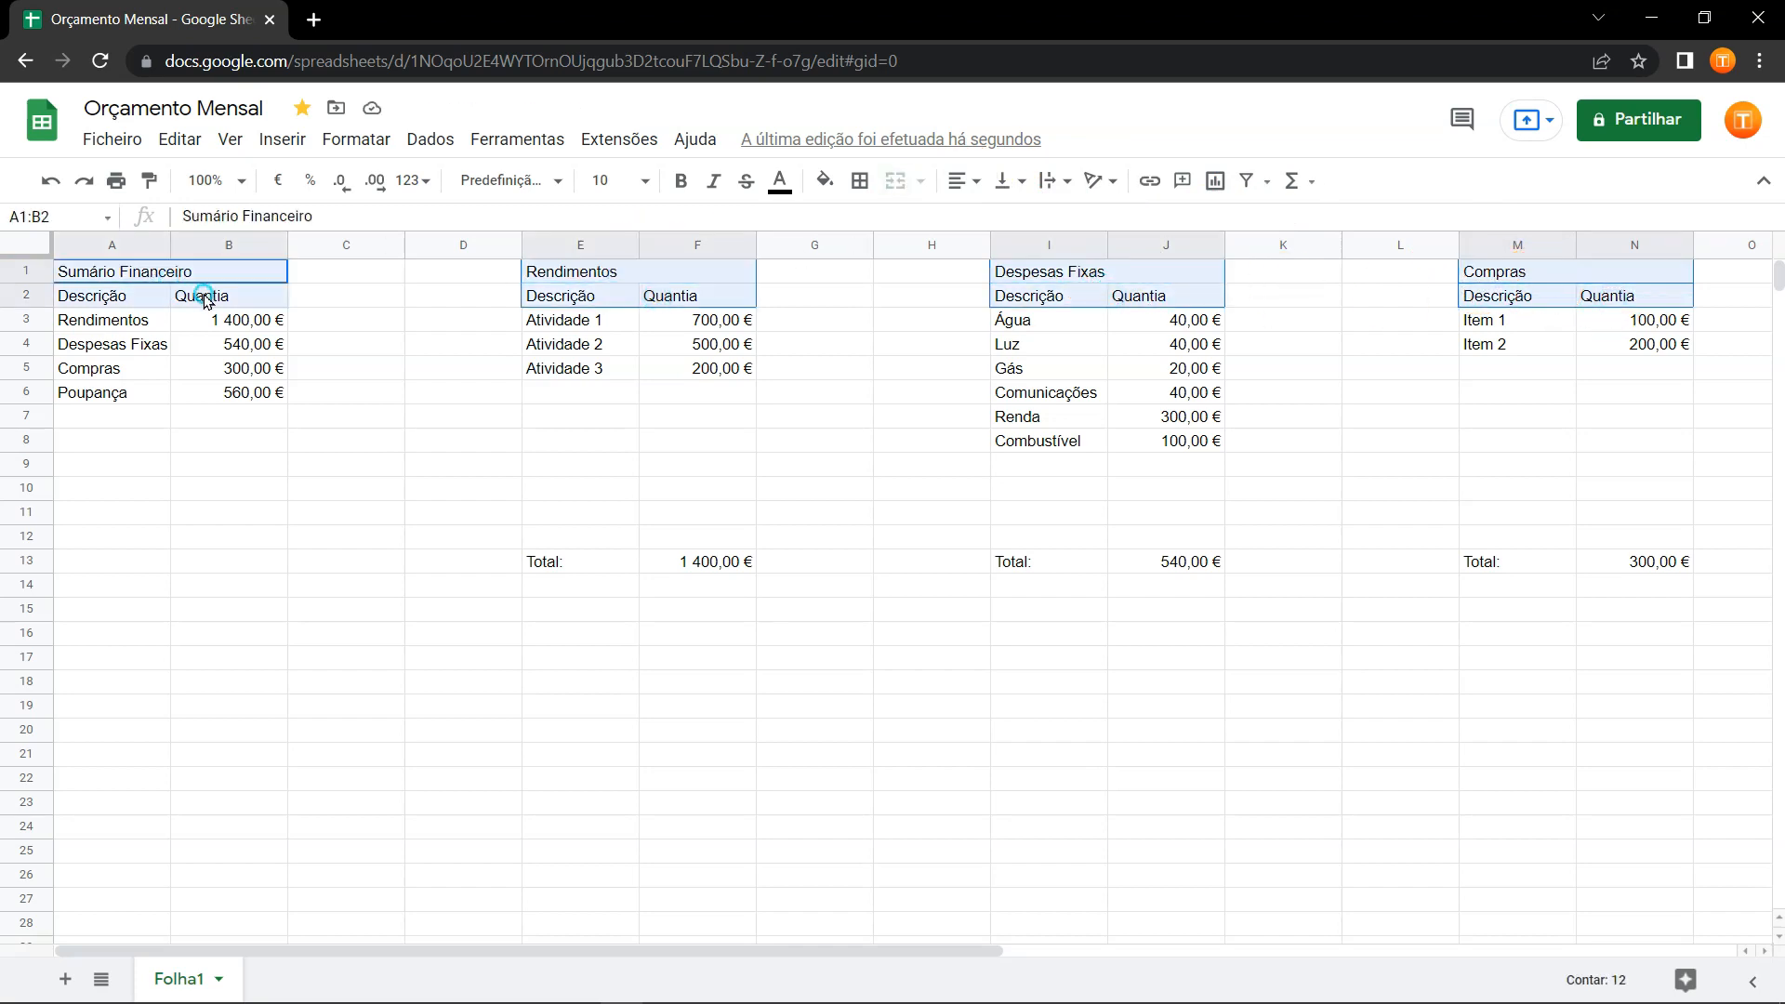
{"action": "left_click", "coordinate": [974, 190]}
{"action": "left_click", "coordinate": [988, 220]}
{"action": "left_click", "coordinate": [846, 298]}
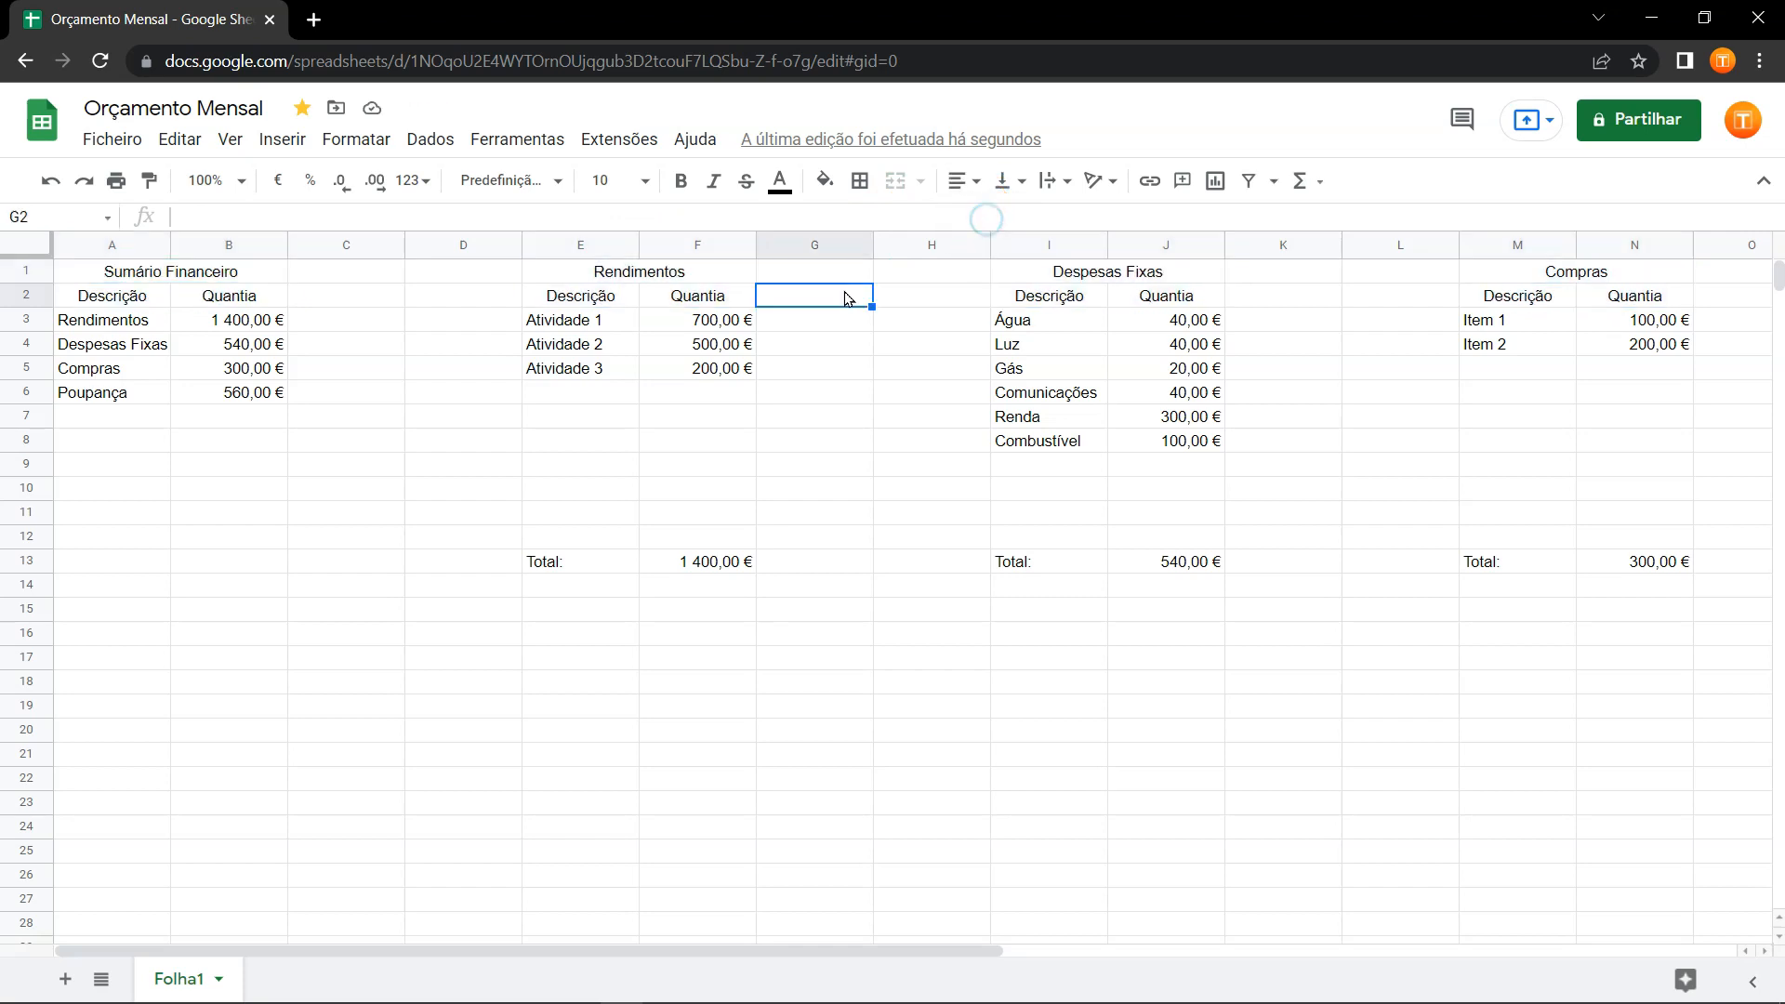
Set the table titles in row 1 to font size 12 and bold.
{"action": "left_click", "coordinate": [29, 268]}
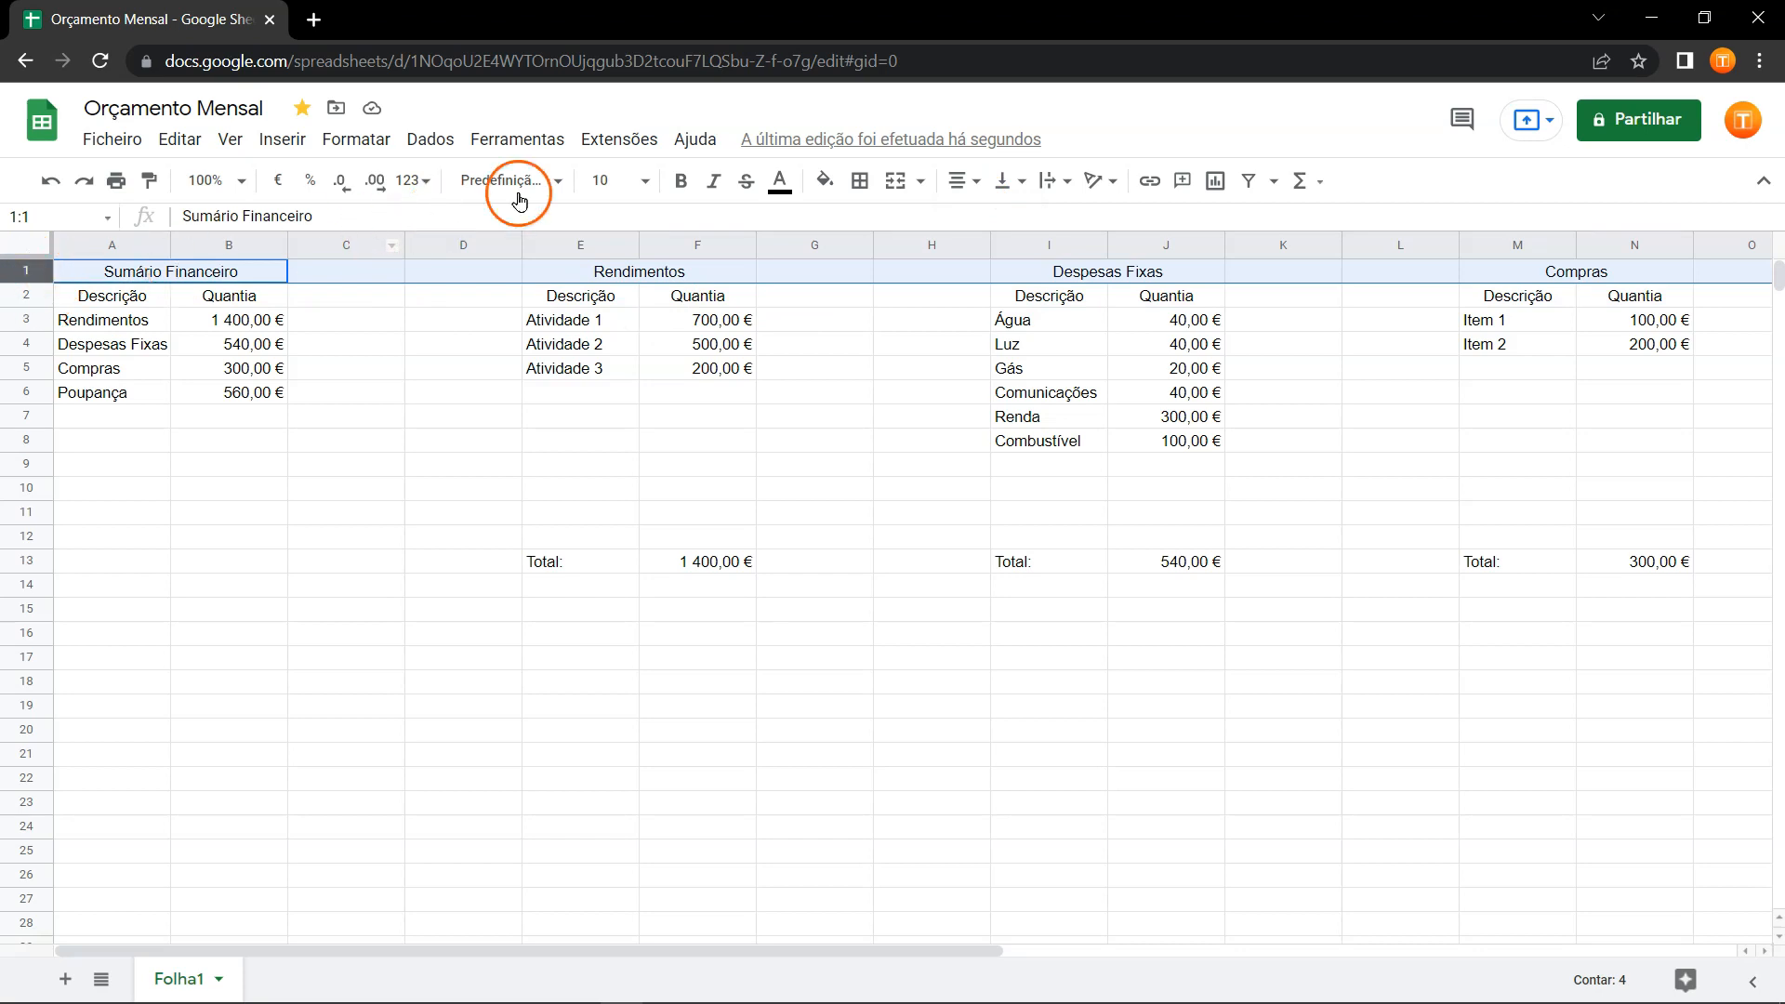
{"action": "left_click", "coordinate": [603, 178]}
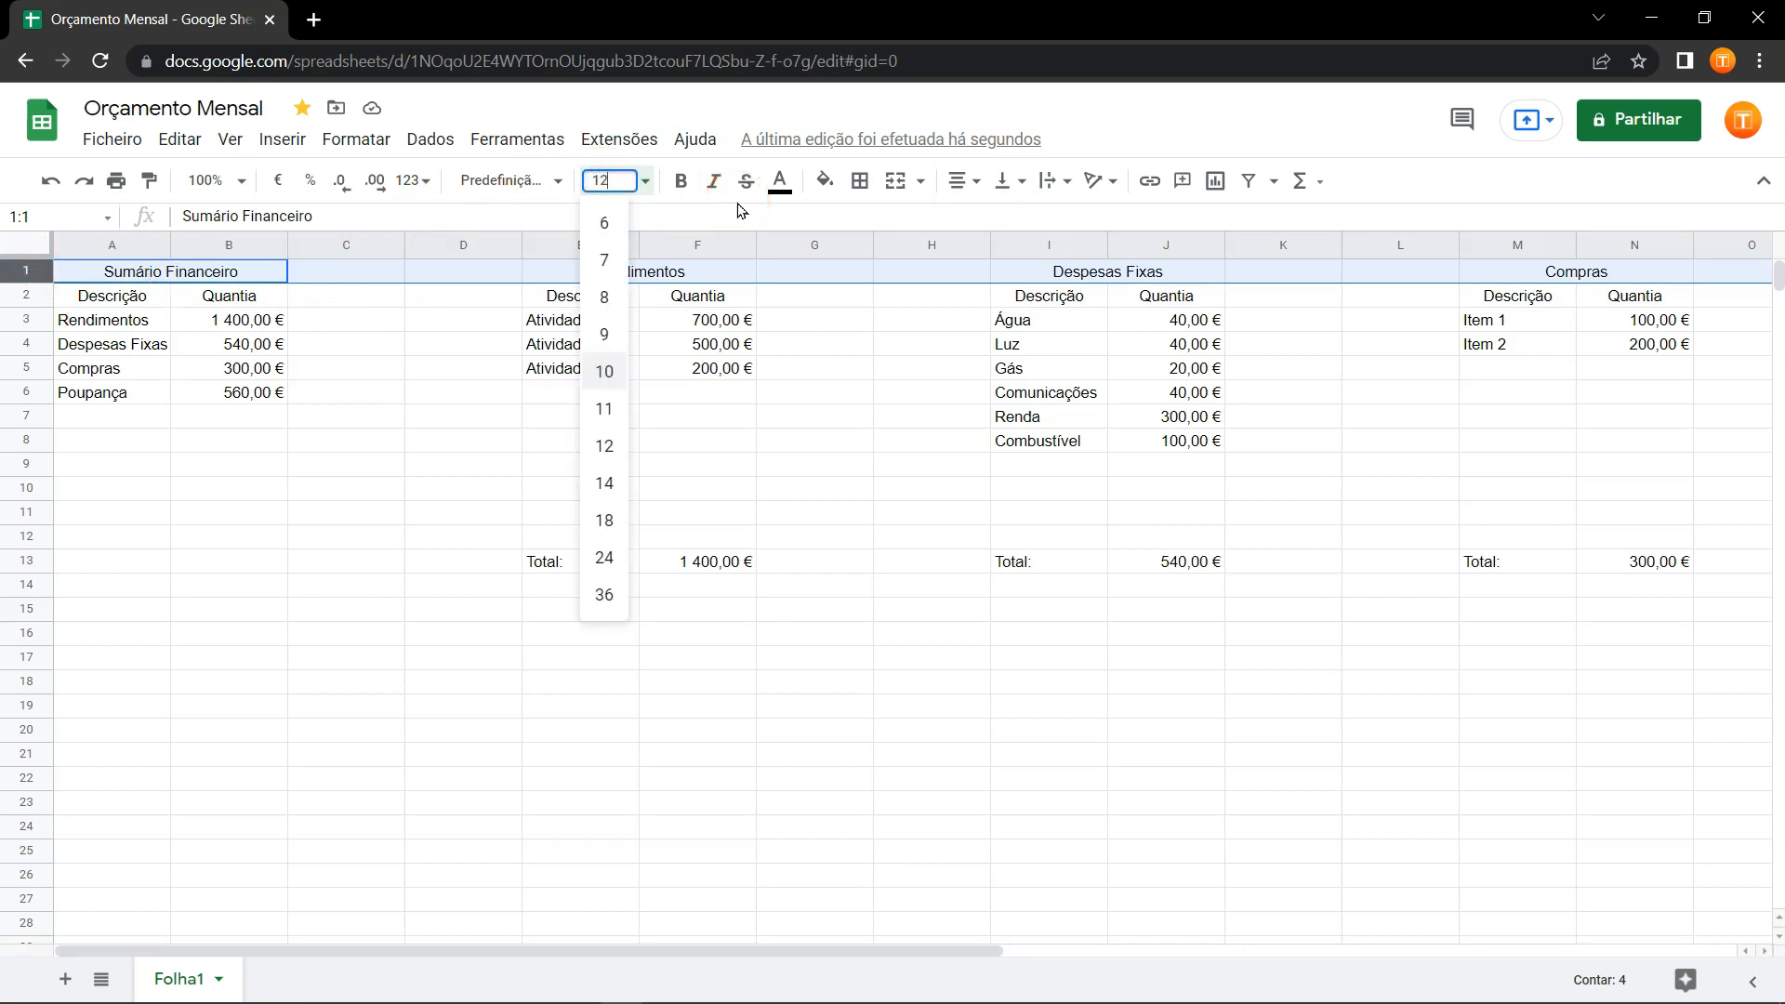
{"action": "key", "text": "Return"}
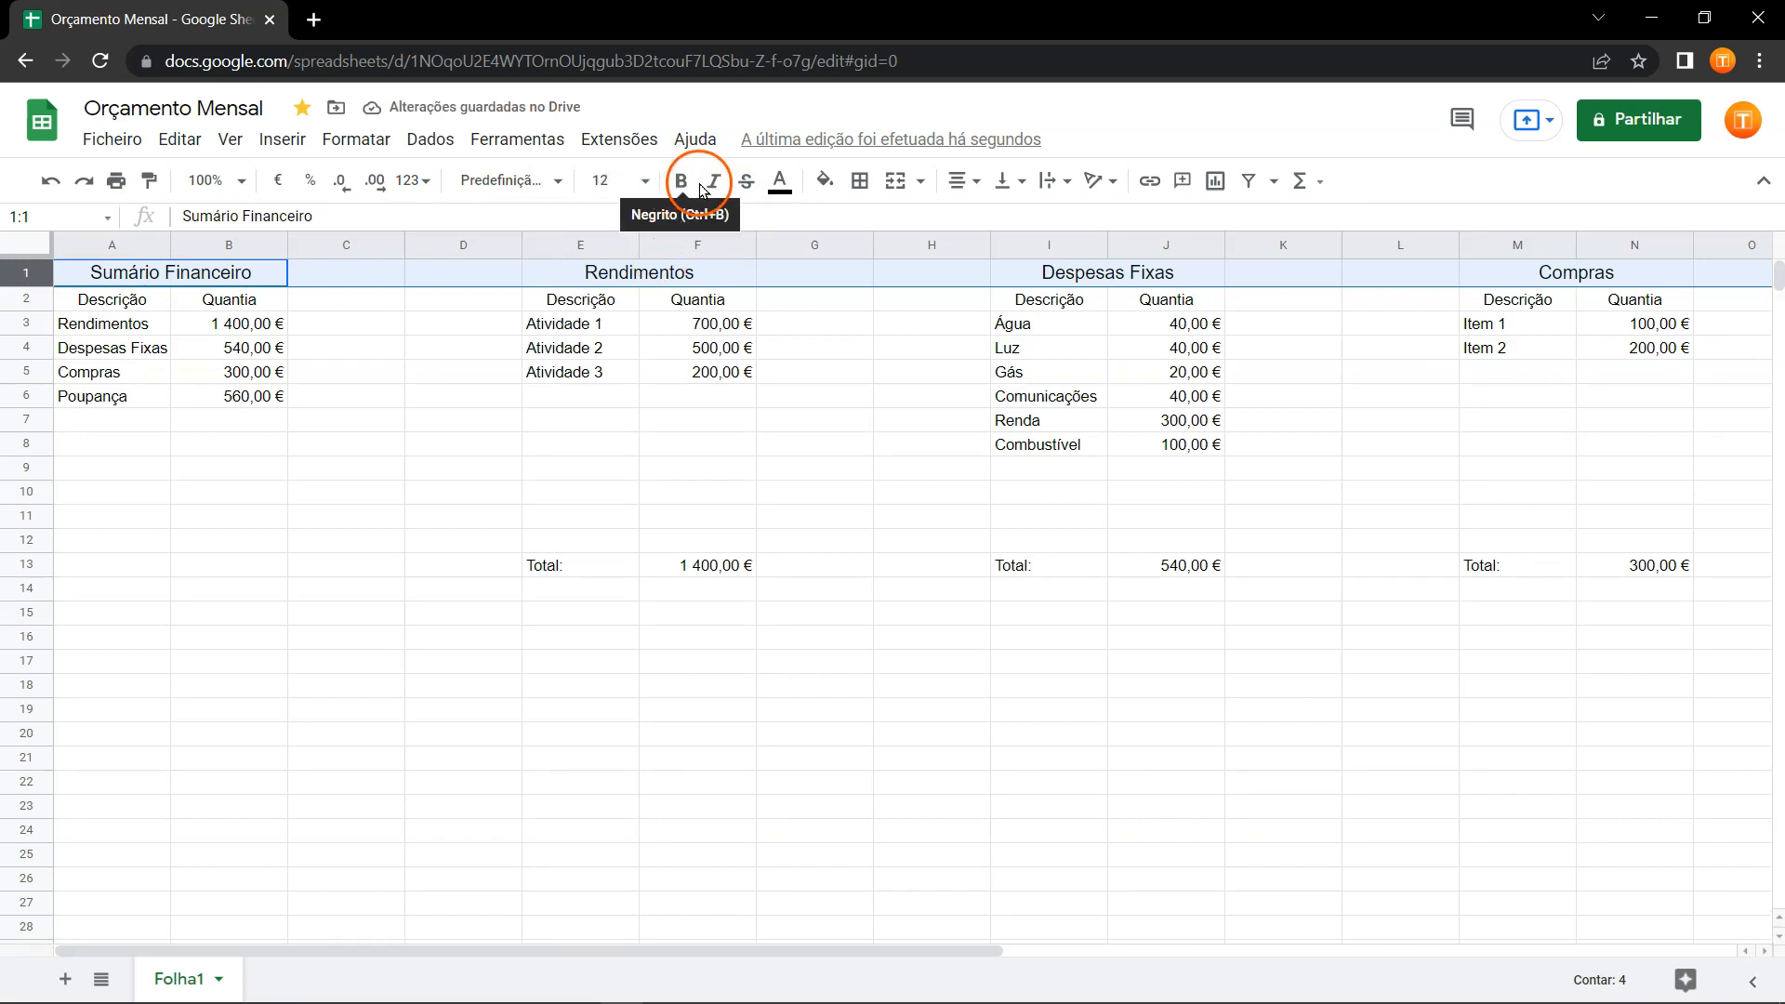
{"action": "left_click", "coordinate": [698, 181]}
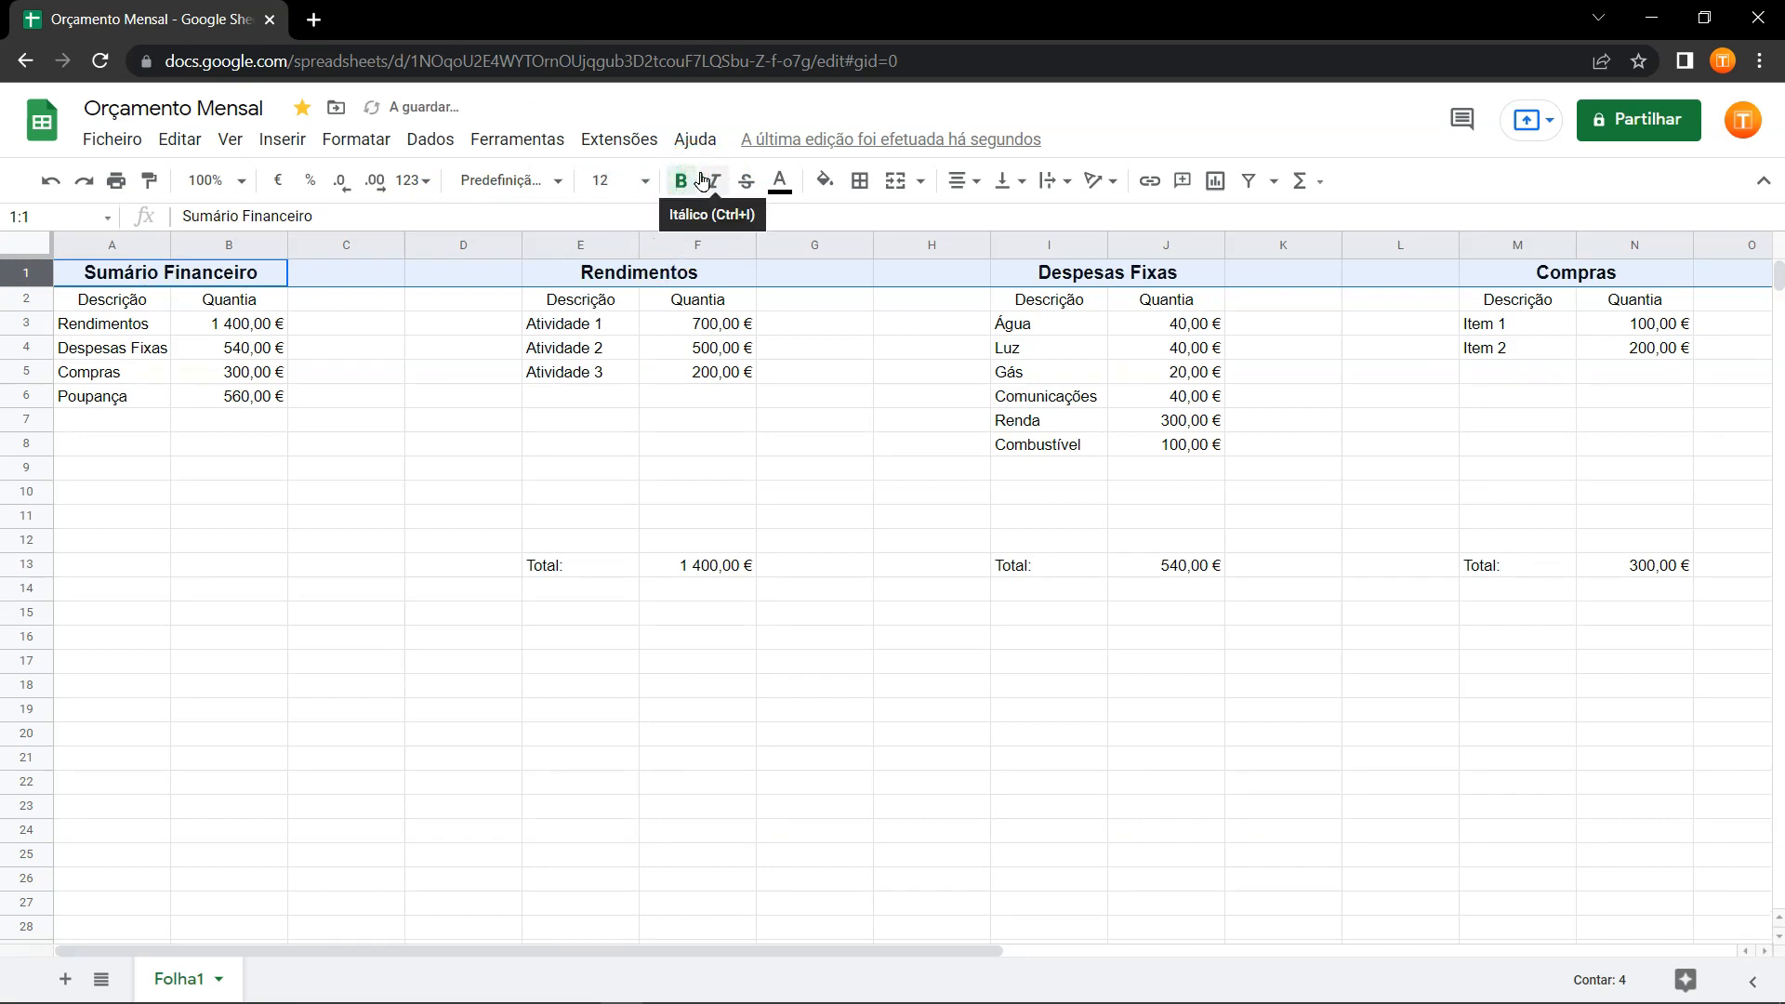
Make the column headers in row 2 and the totals in row 13 bold.
{"action": "left_click", "coordinate": [26, 298]}
{"action": "key", "text": "ctrl+b"}
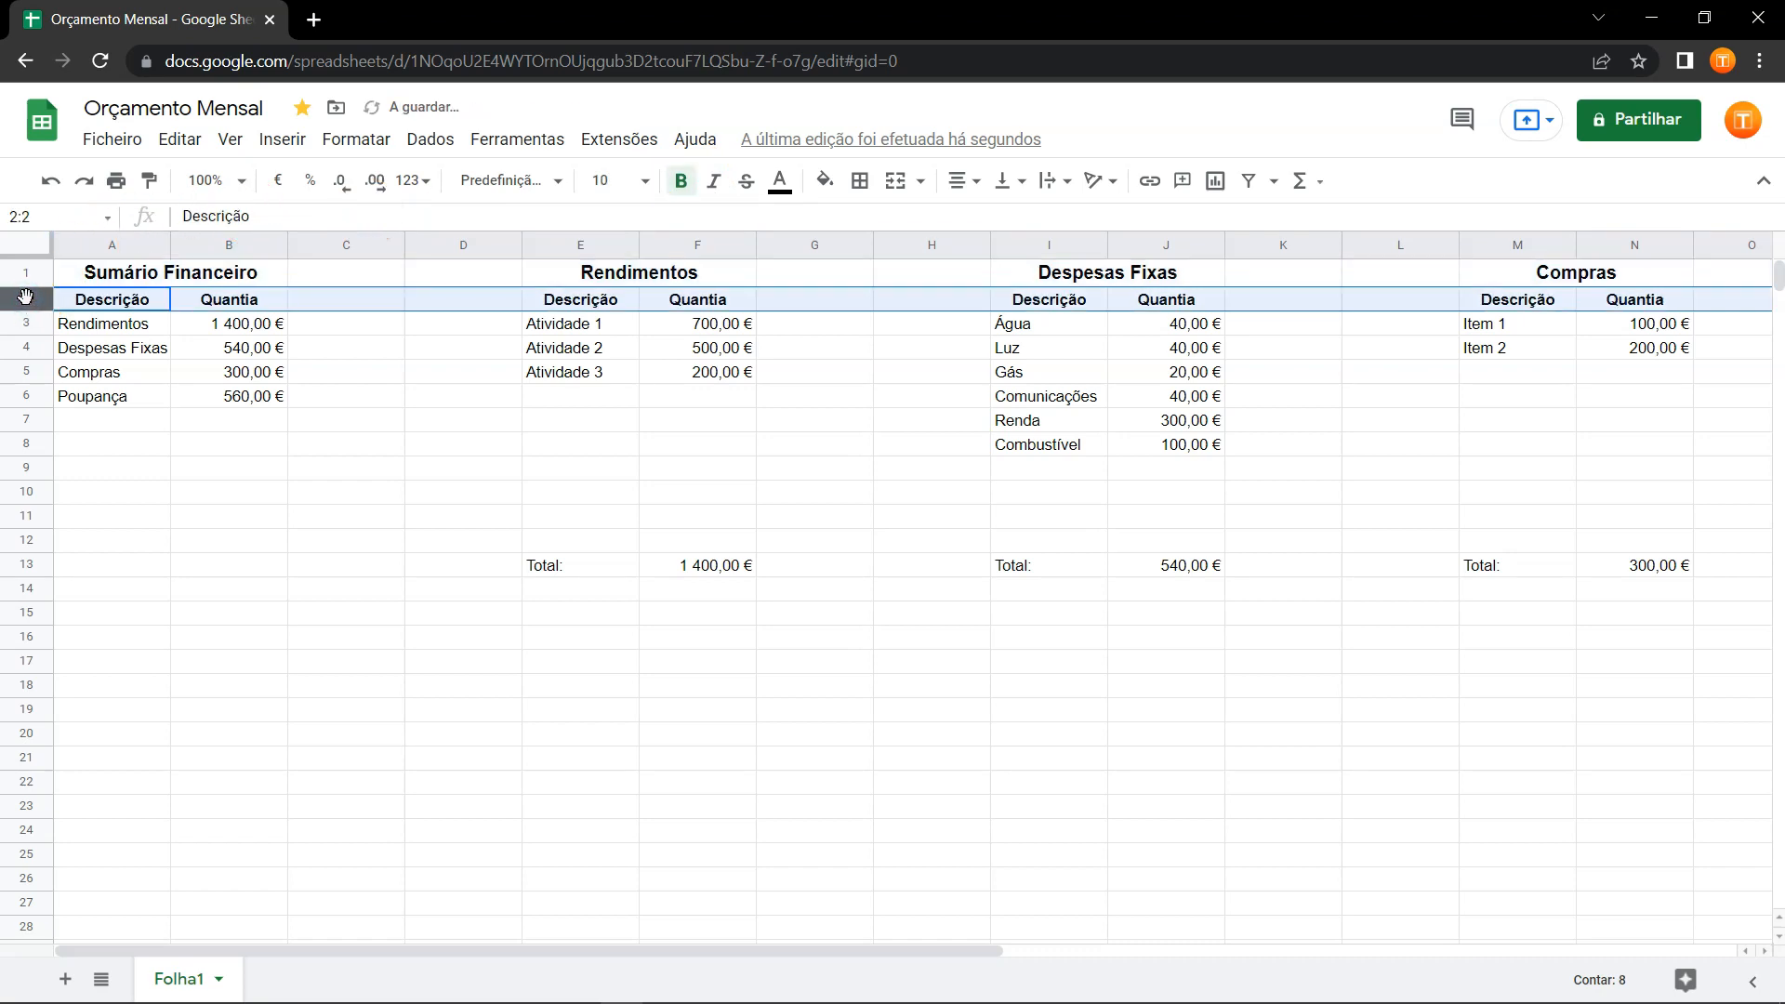
{"action": "left_click", "coordinate": [24, 565]}
{"action": "key", "text": "ctrl+b"}
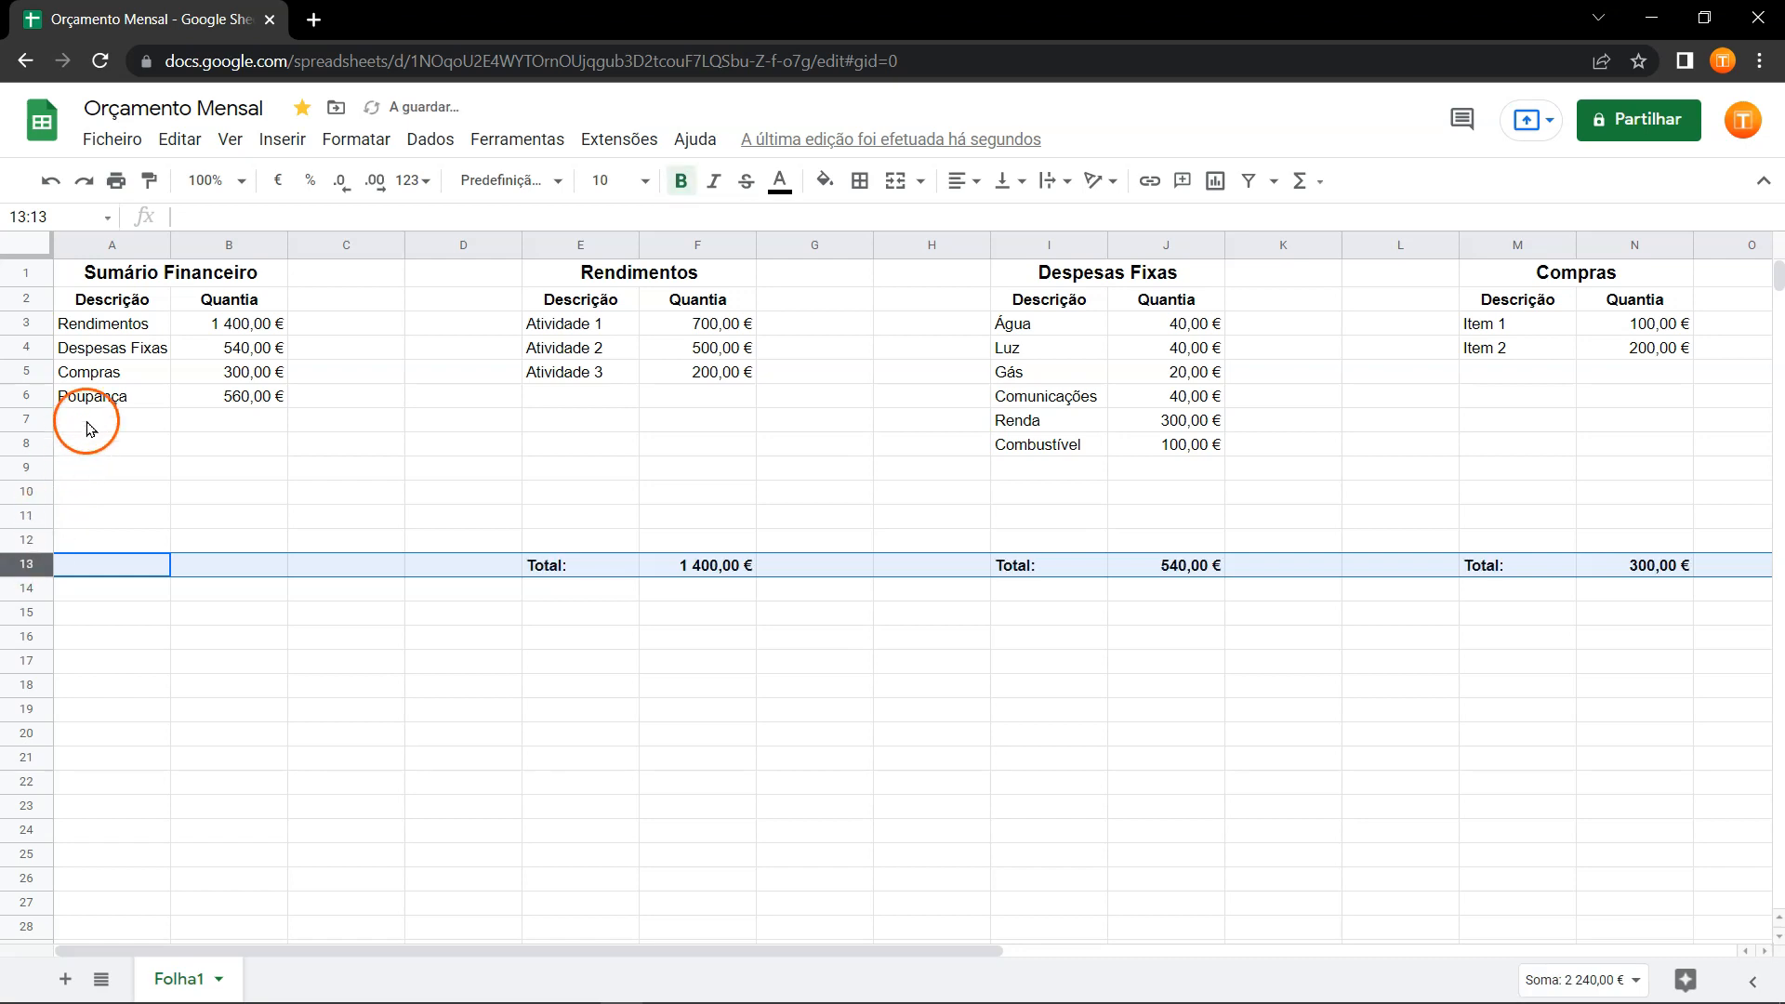
Make the Poupança label and amount in A6:B6 bold with font size 12.
{"action": "left_click_drag", "start_coordinate": [87, 398], "coordinate": [208, 404]}
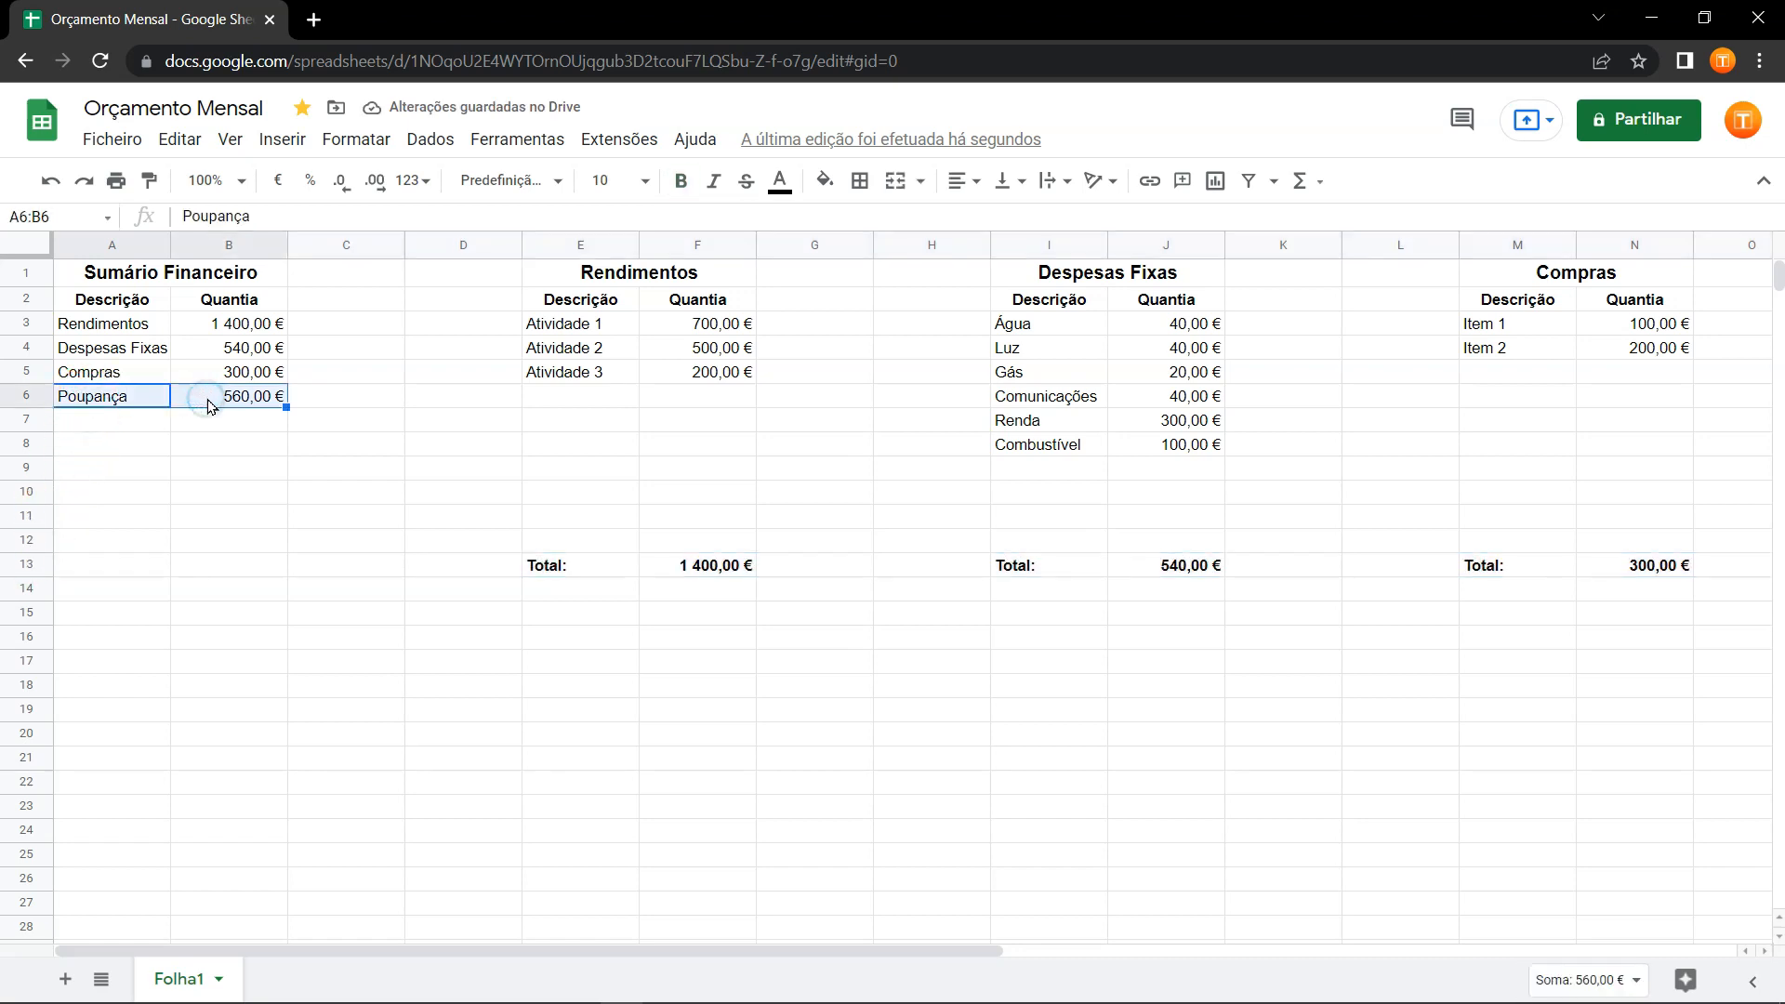
{"action": "key", "text": "ctrl+b"}
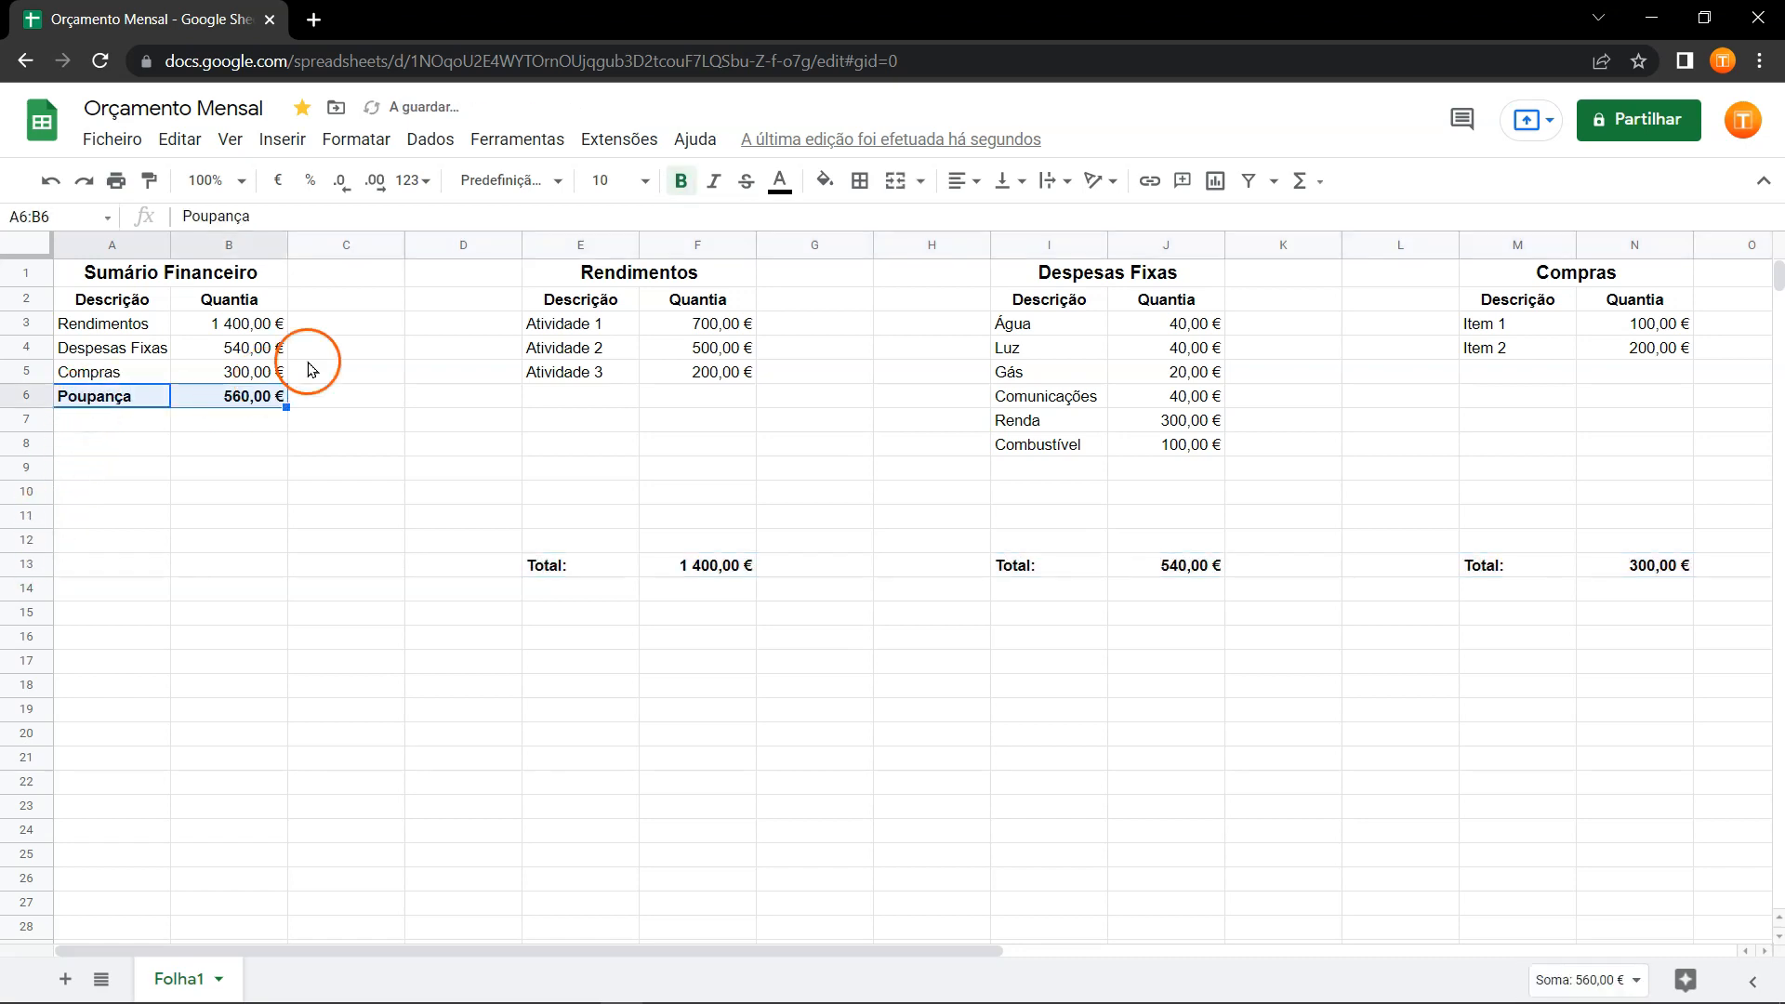
{"action": "left_click", "coordinate": [622, 179]}
{"action": "type", "text": "12"}
{"action": "key", "text": "Return"}
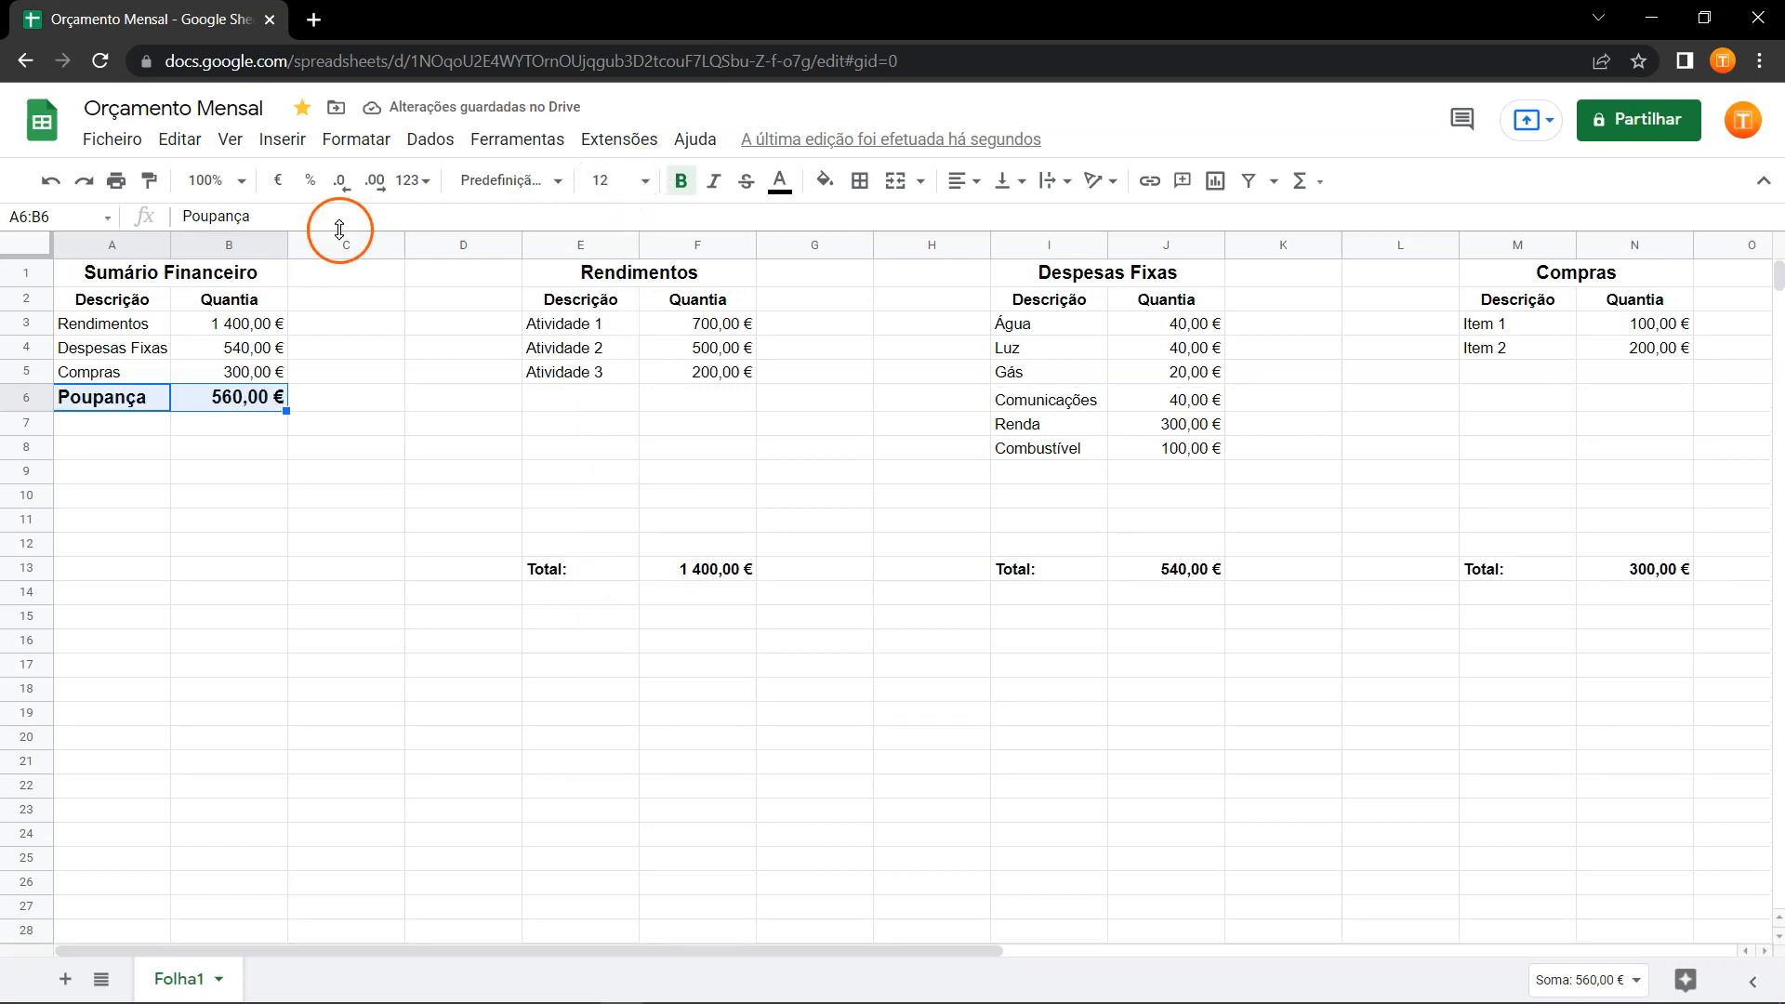
Add a bottom border to the financial summary headers in A2:B2.
{"action": "left_click_drag", "start_coordinate": [112, 299], "coordinate": [205, 304]}
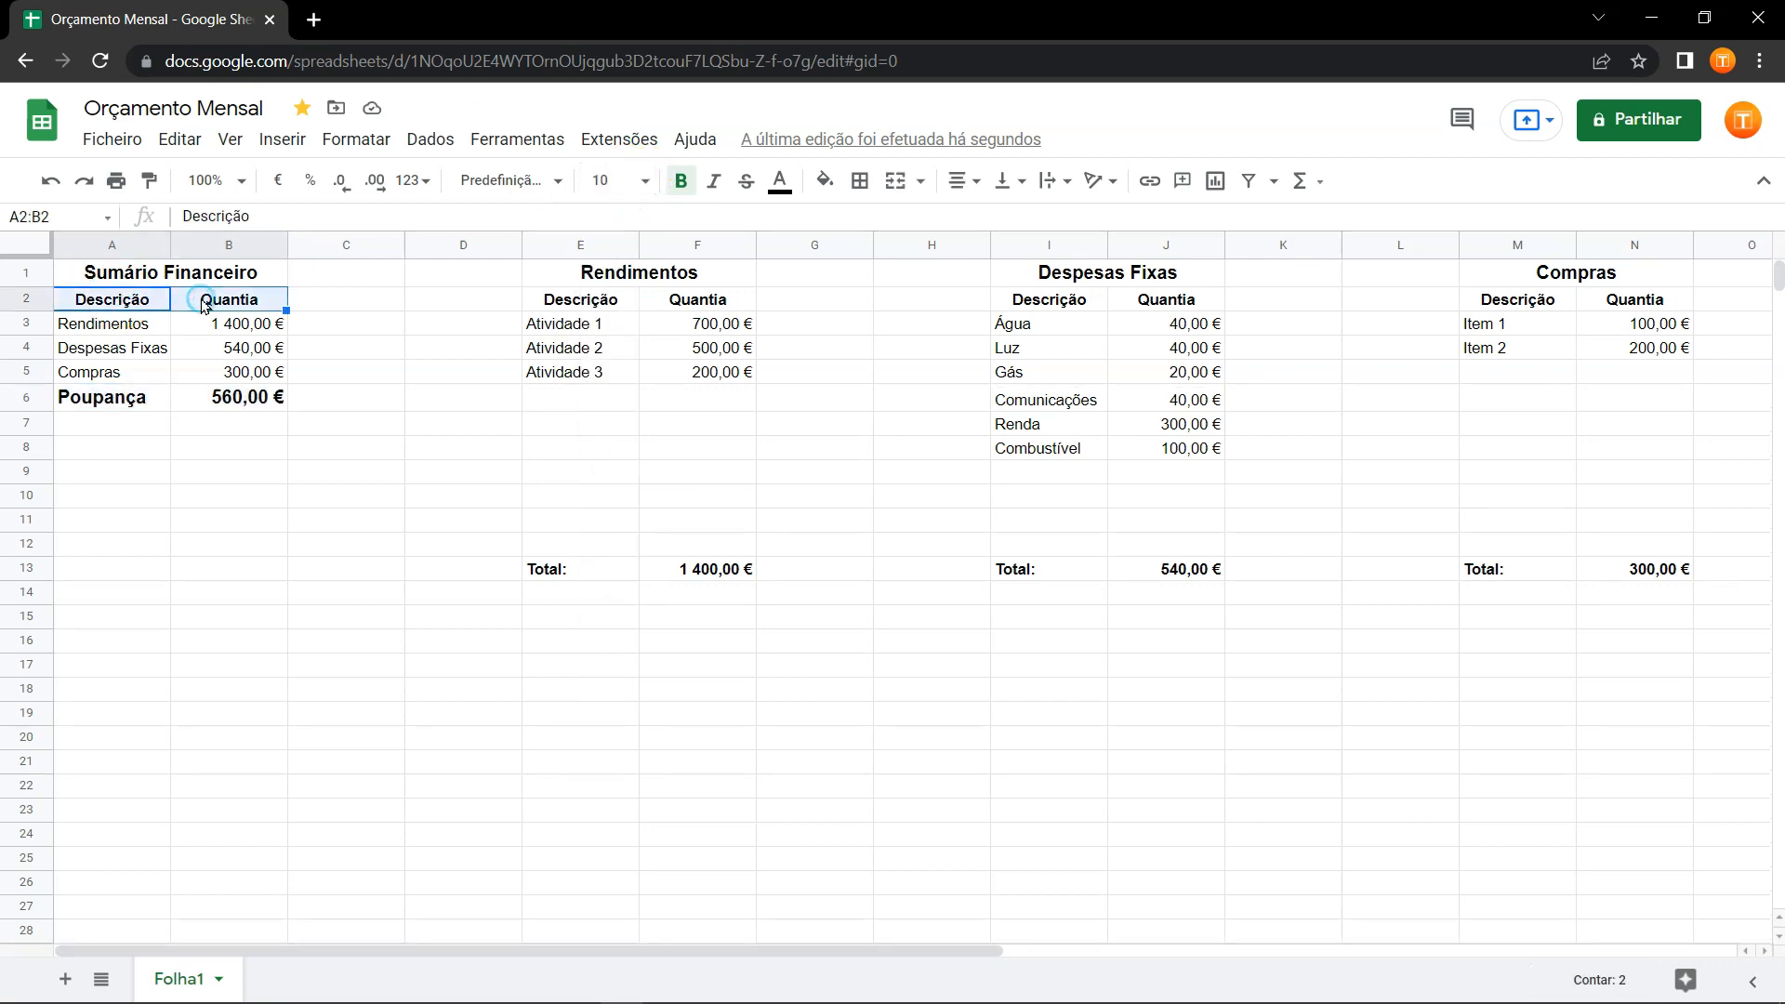
{"action": "left_click", "coordinate": [862, 185]}
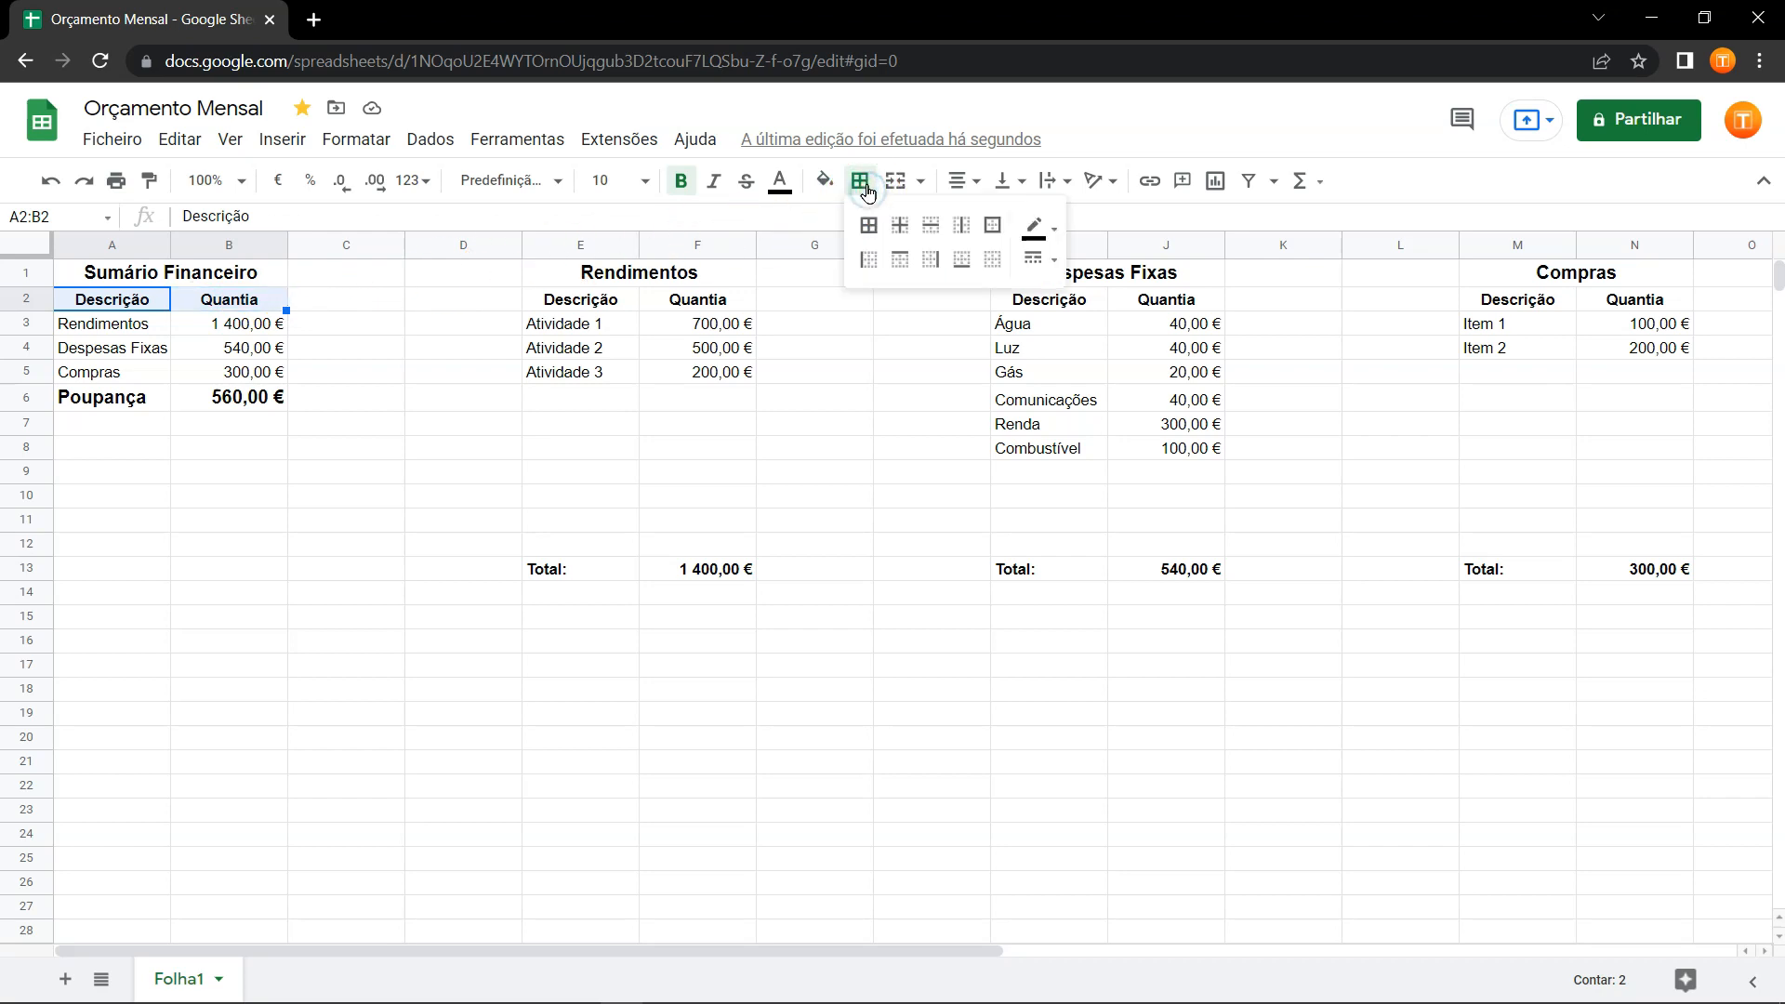
{"action": "left_click", "coordinate": [963, 261]}
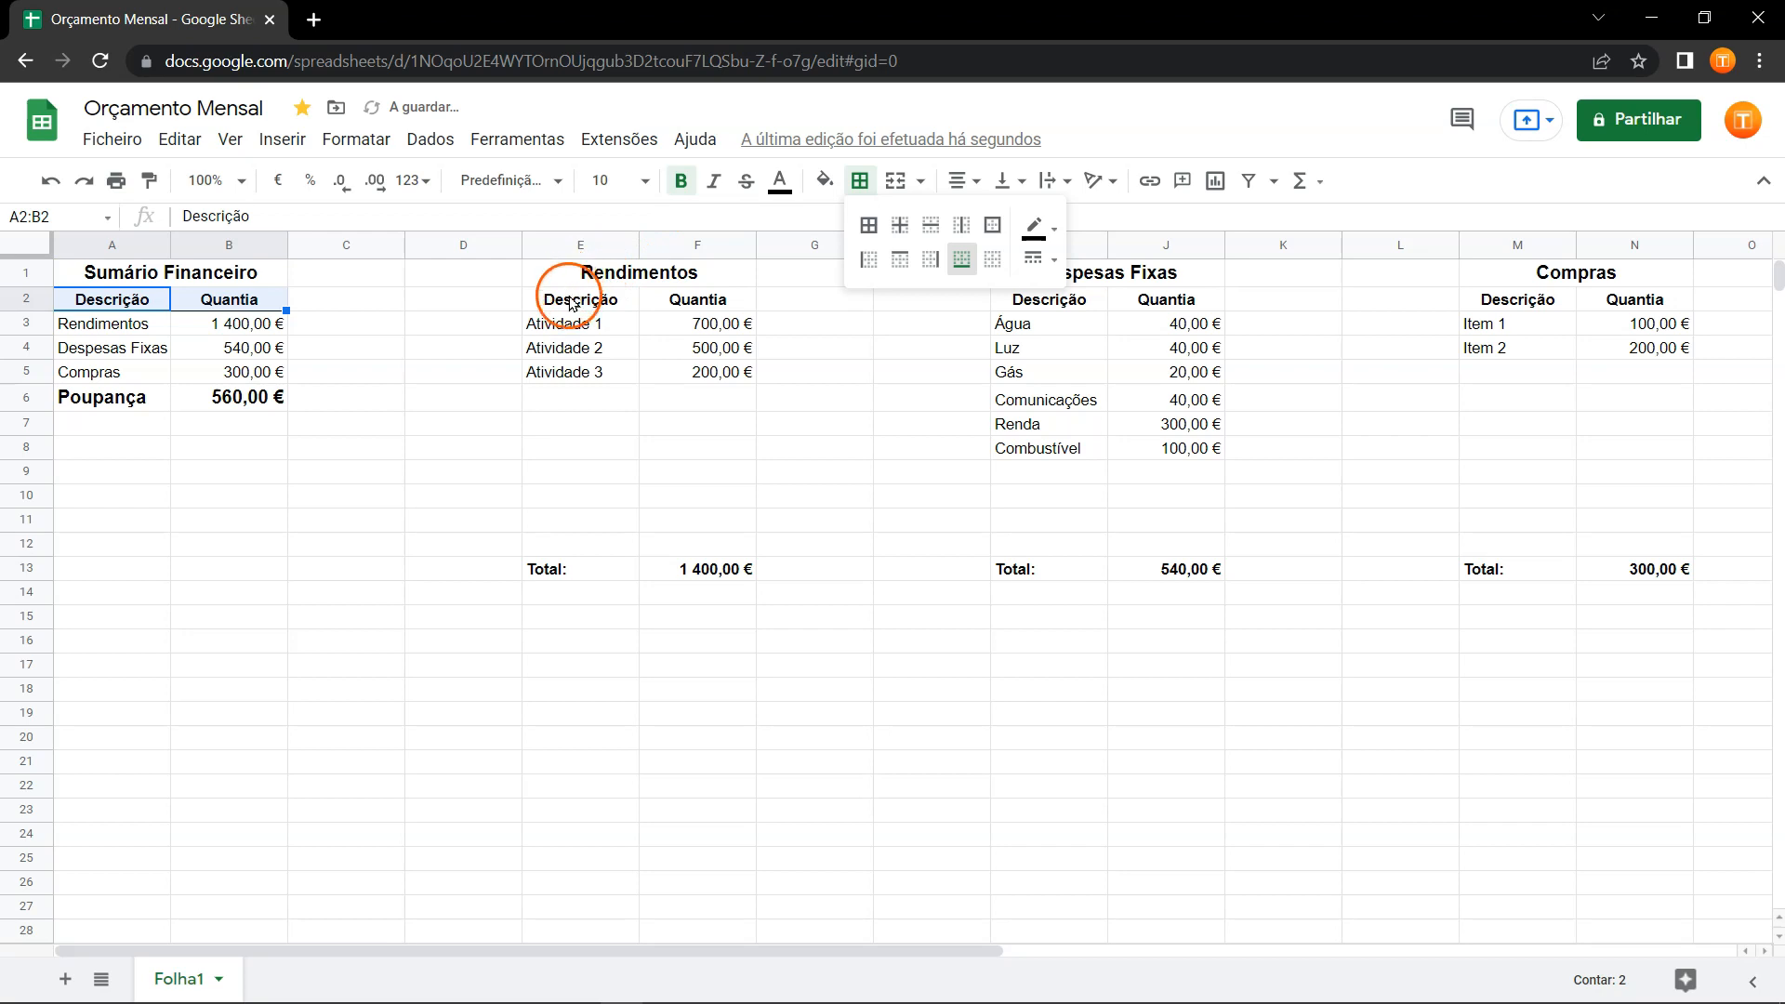
Copy the formatting of headers A2:B2 to the Rendimentos headers in E2:F2 with the format painter.
{"action": "left_click_drag", "start_coordinate": [558, 299], "coordinate": [651, 303]}
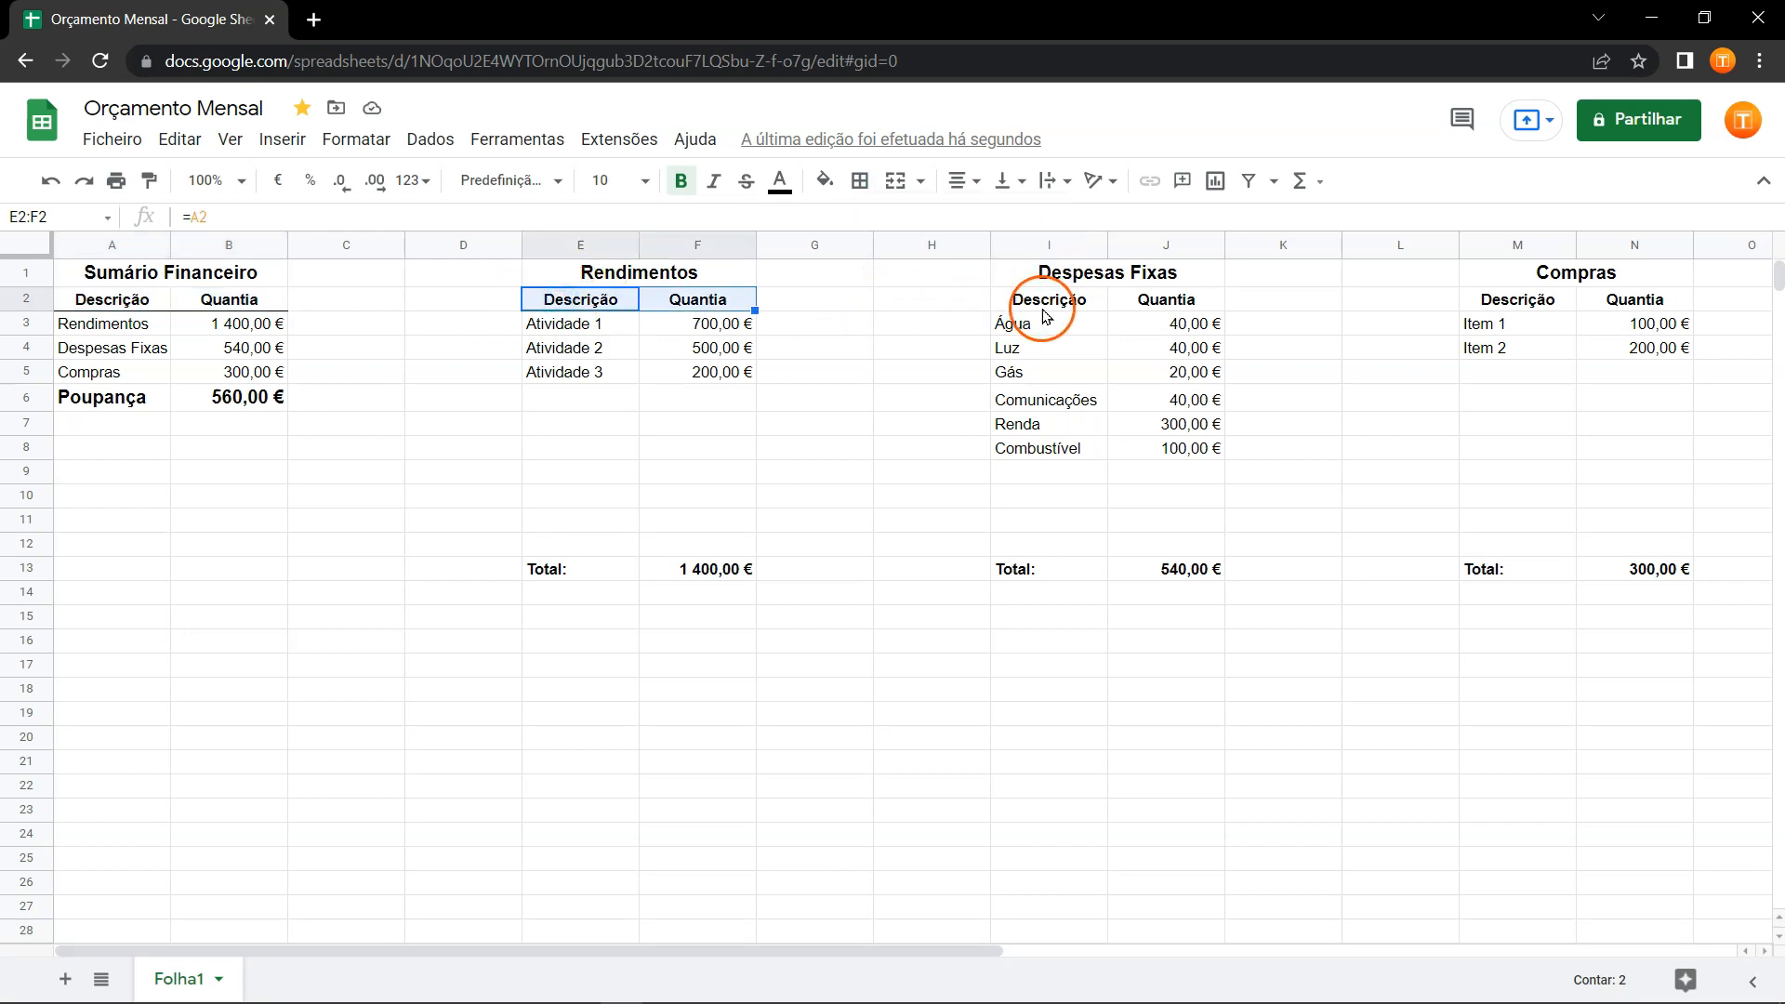
{"action": "left_click", "coordinate": [104, 307]}
{"action": "left_click_drag", "start_coordinate": [138, 307], "coordinate": [217, 313]}
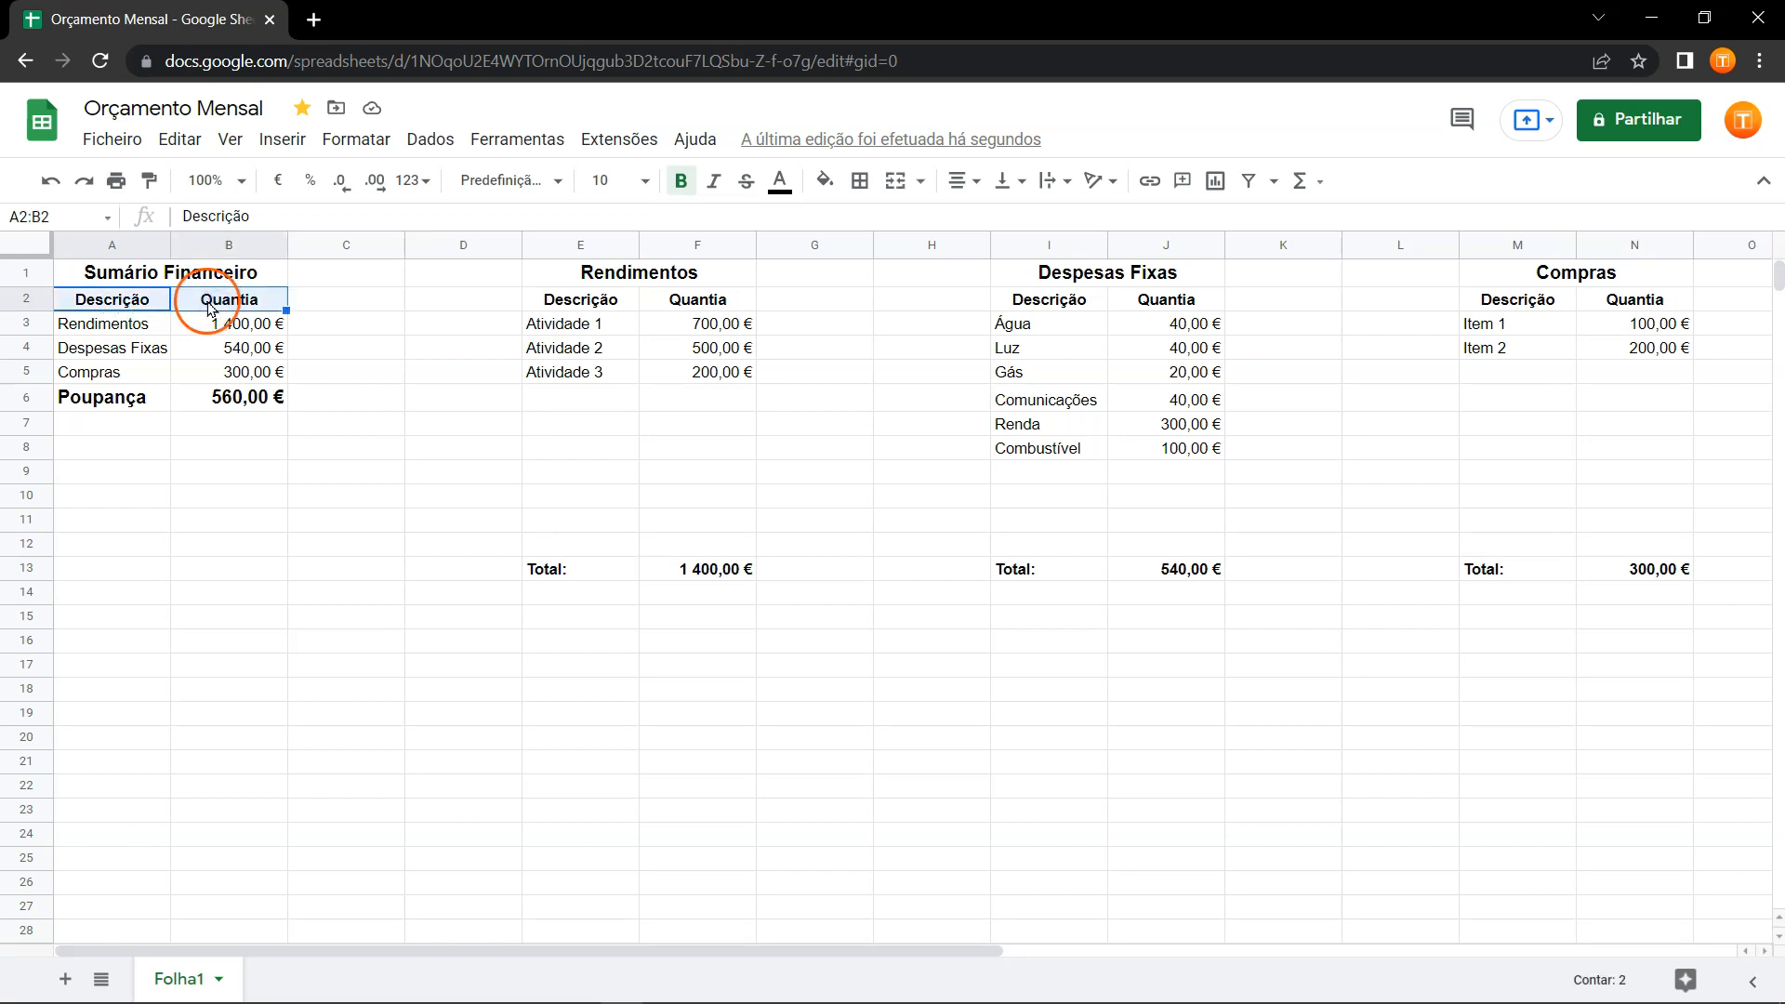
{"action": "left_click", "coordinate": [149, 181]}
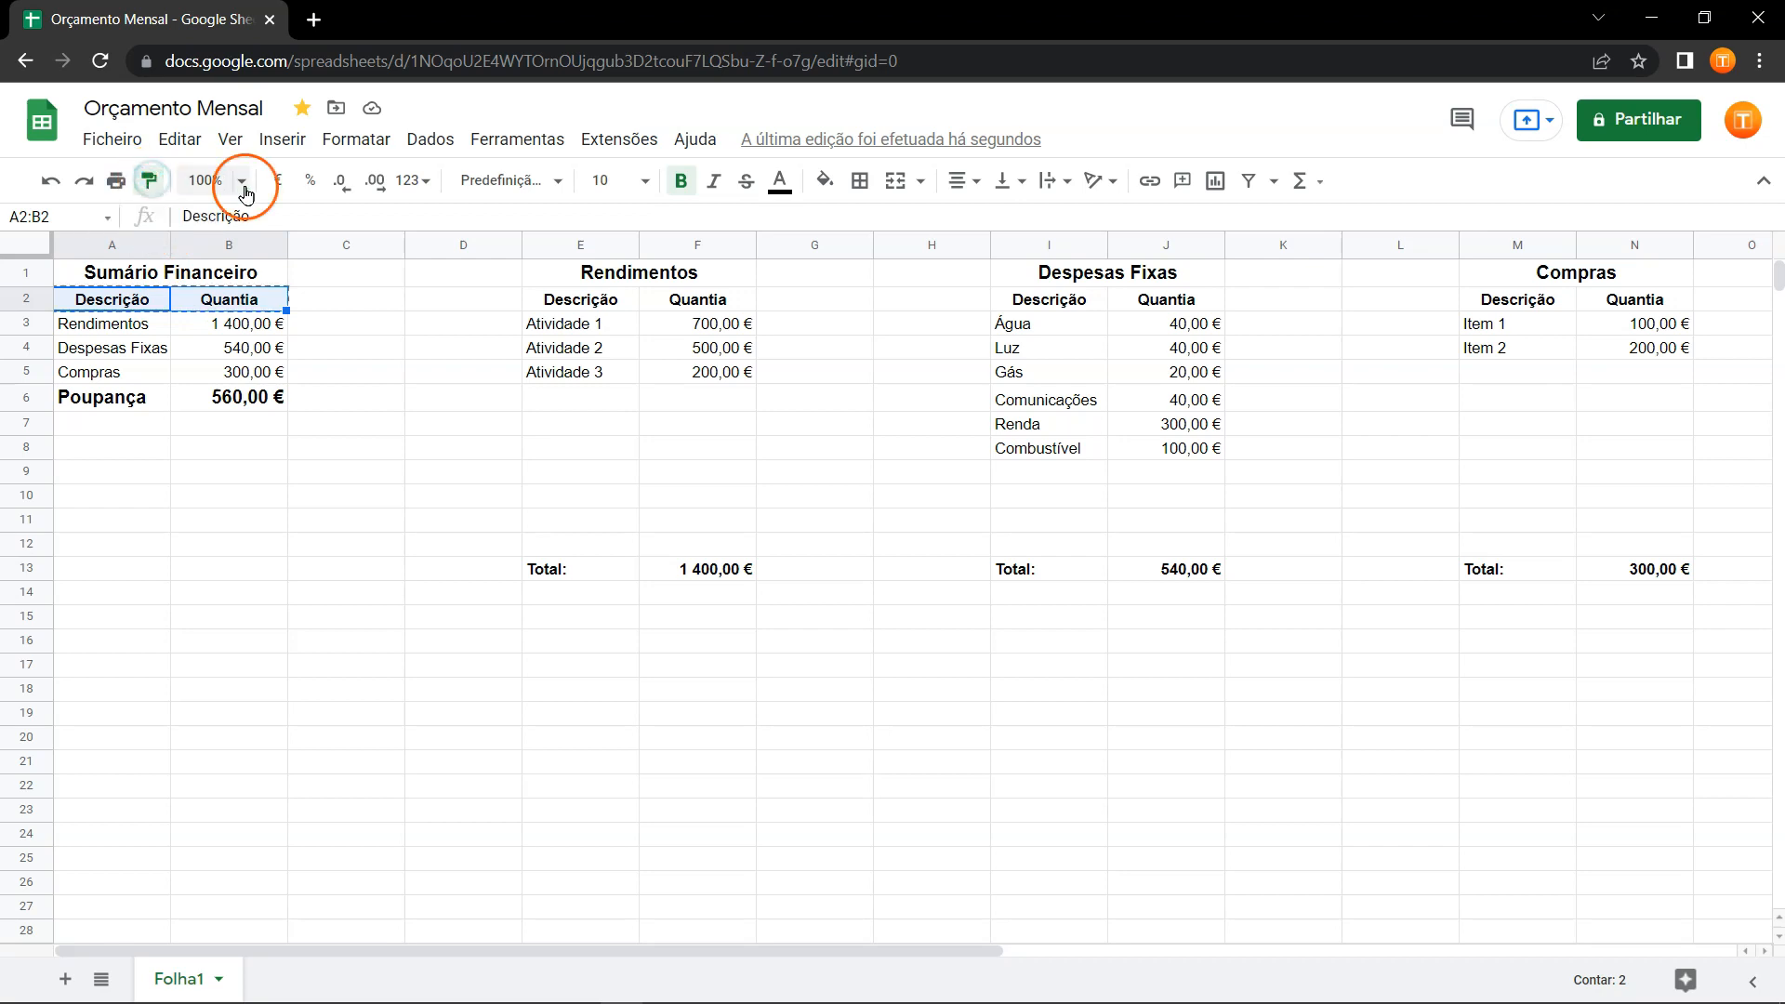
{"action": "left_click", "coordinate": [580, 307]}
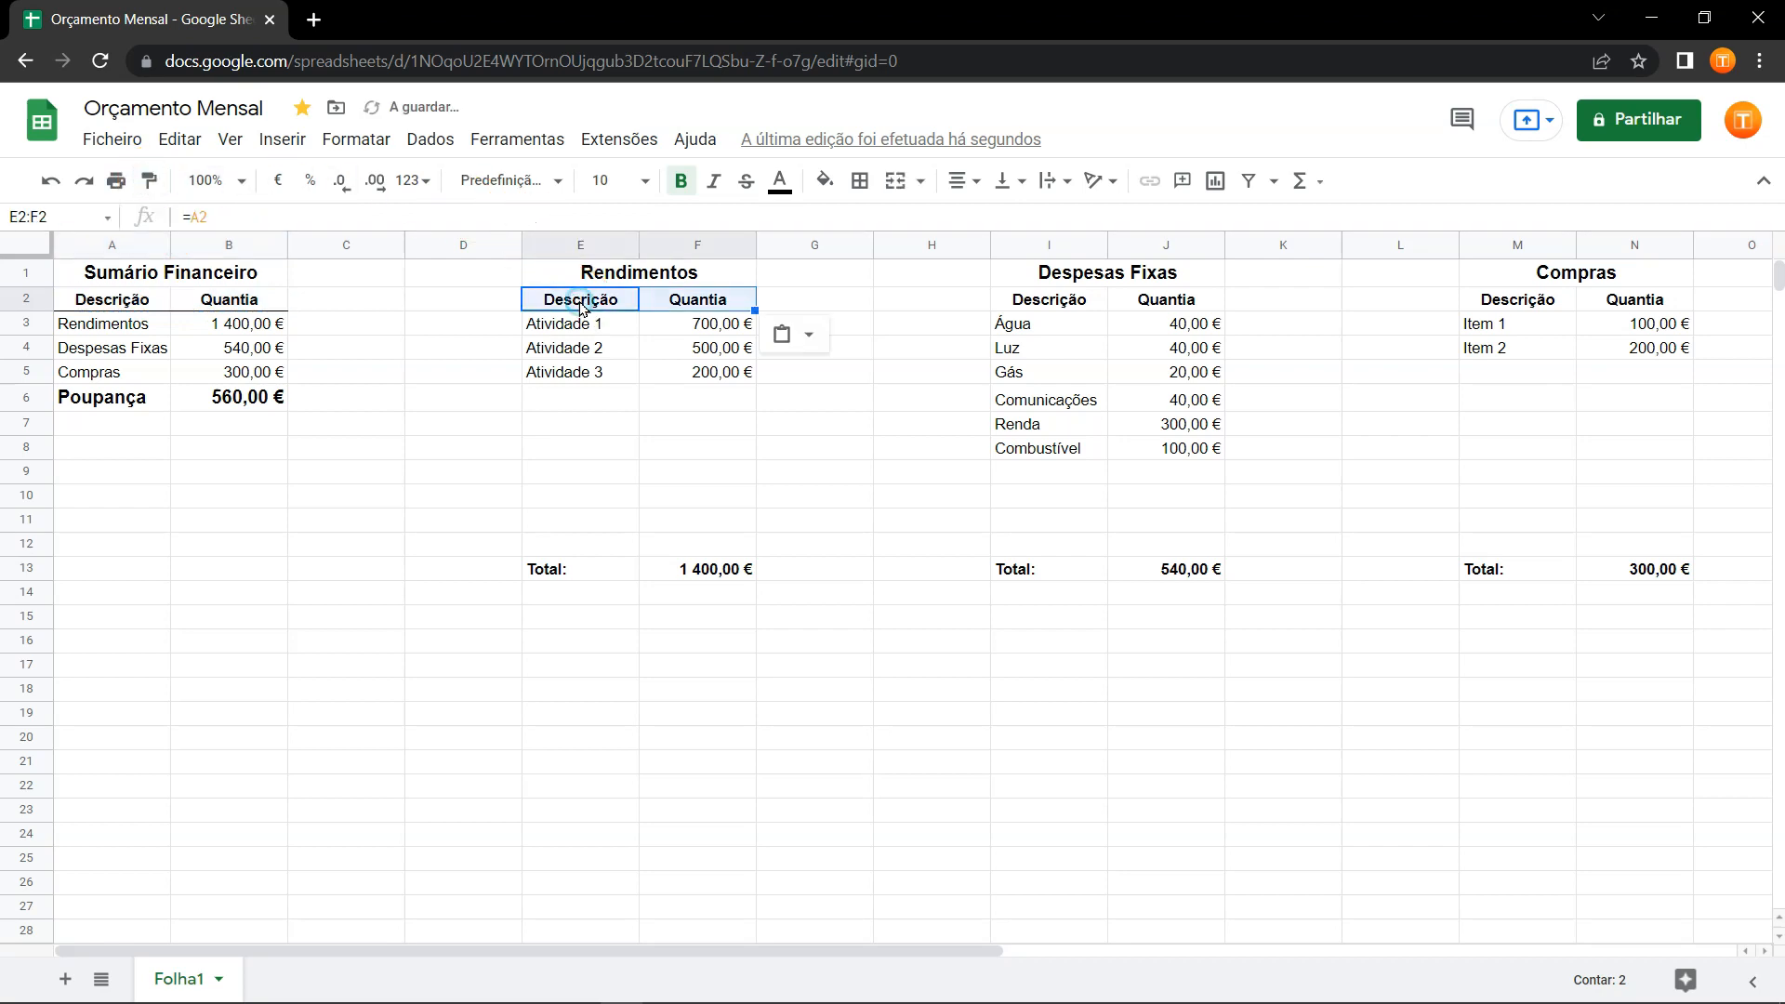
{"action": "left_click", "coordinate": [769, 493]}
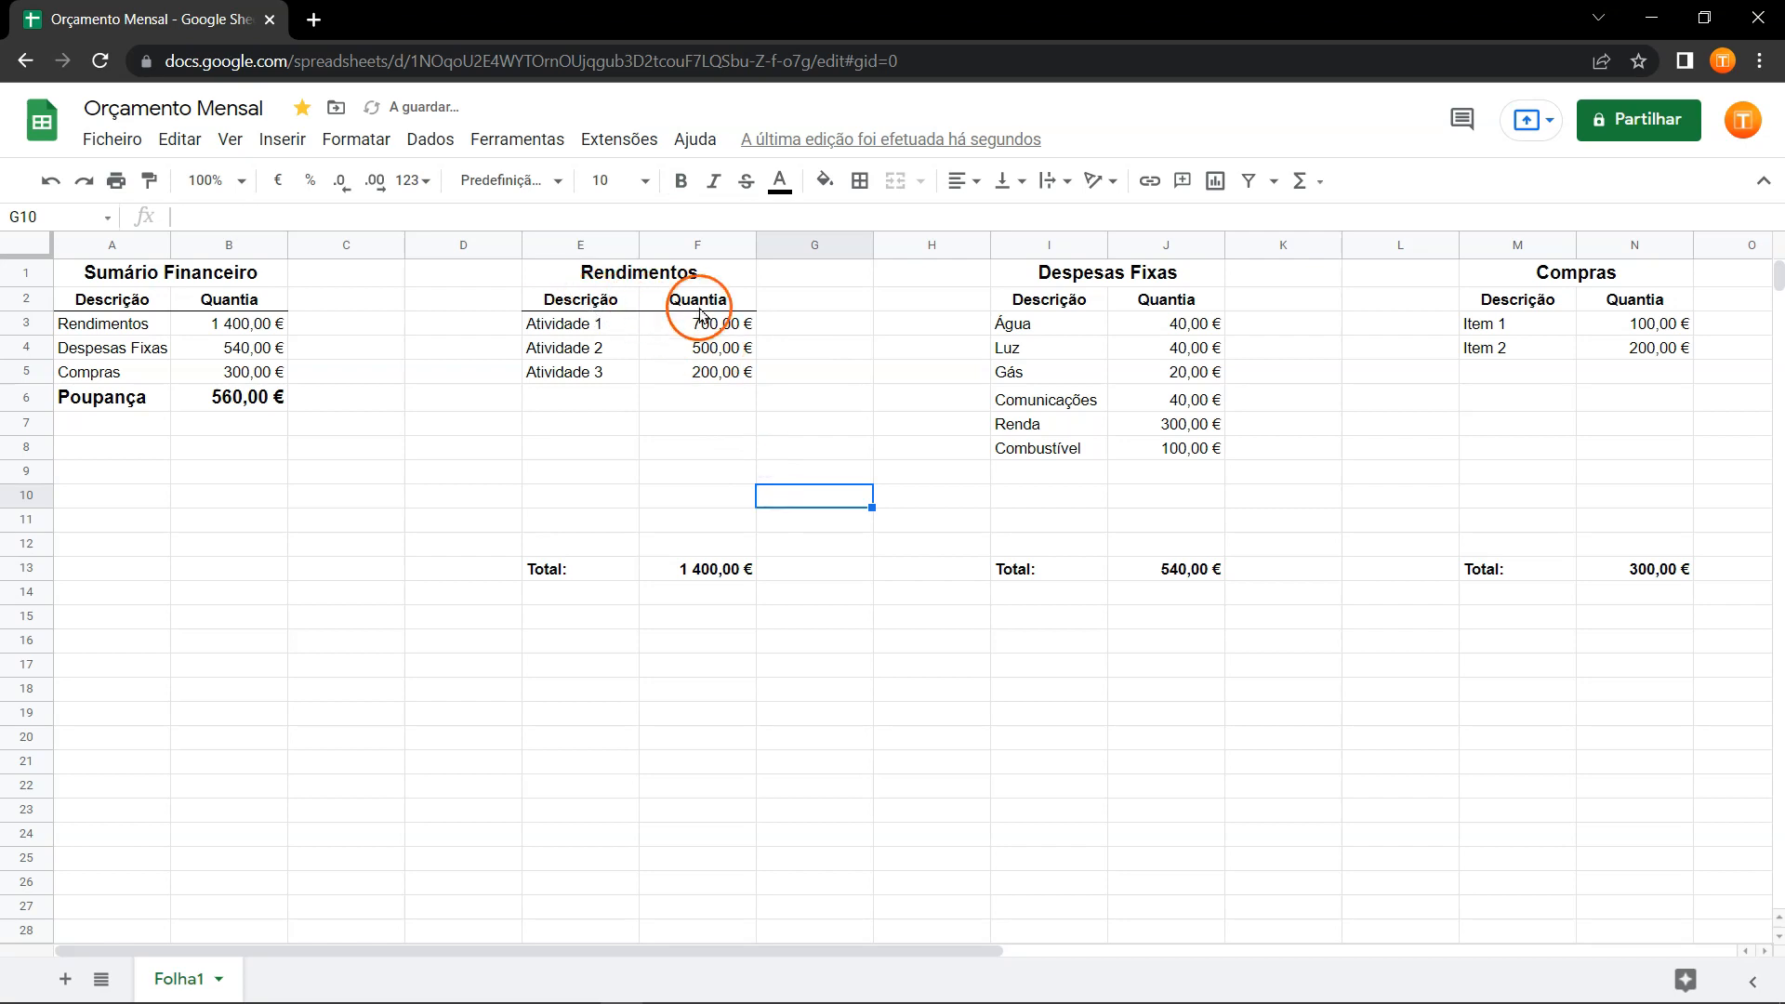
Copy the formatting of headers E2:F2 to the Despesas Fixas headers I2:J2 and the Compras headers M2:N2.
{"action": "left_click_drag", "start_coordinate": [595, 299], "coordinate": [666, 302]}
{"action": "left_click", "coordinate": [148, 181]}
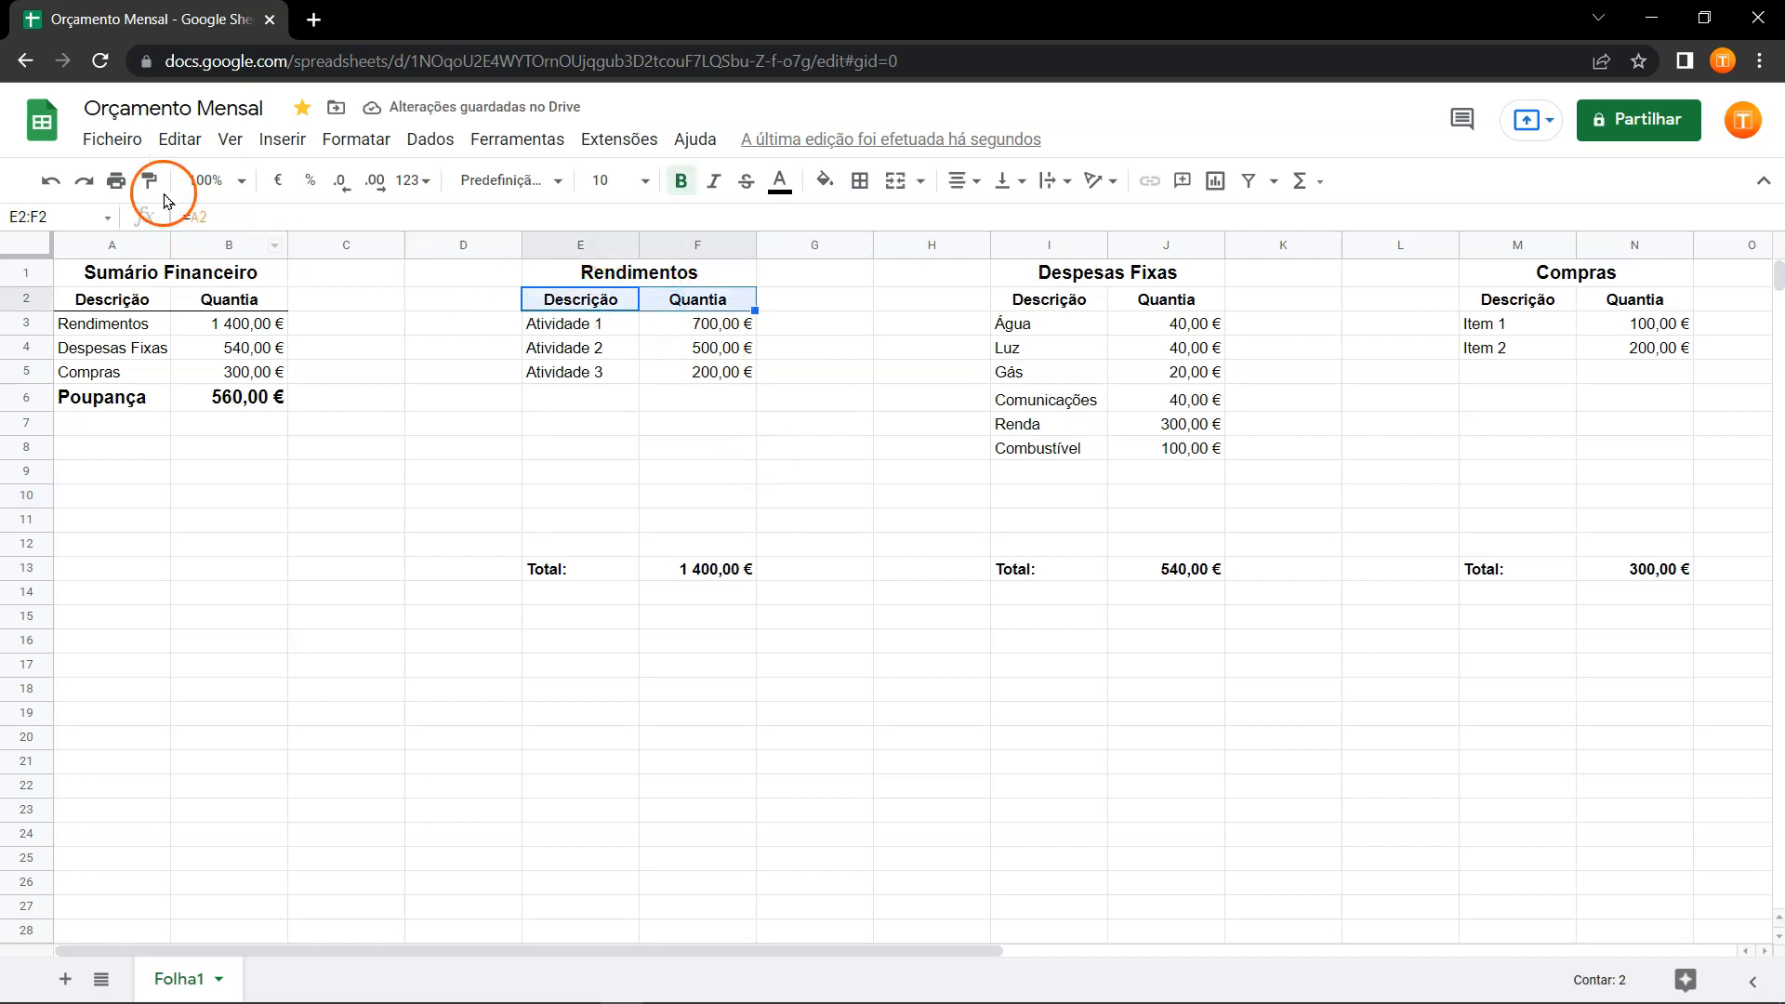
{"action": "left_click", "coordinate": [1051, 301]}
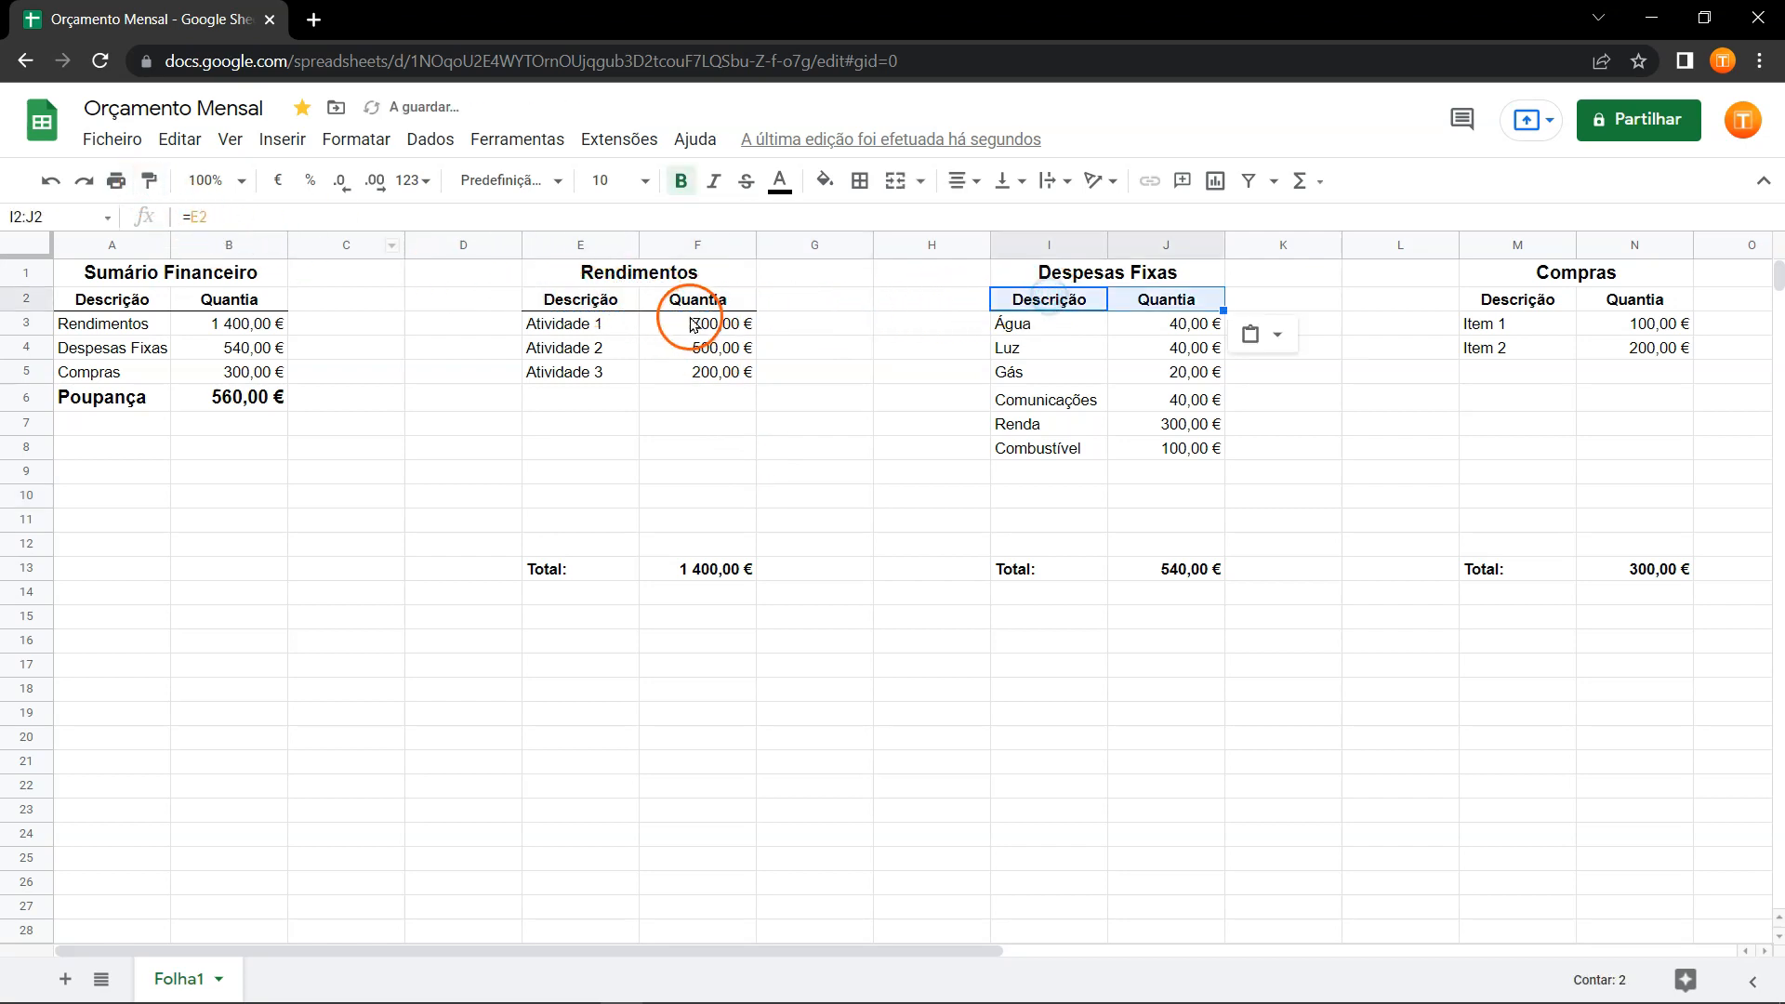
{"action": "left_click_drag", "start_coordinate": [583, 302], "coordinate": [700, 301]}
{"action": "left_click", "coordinate": [144, 181]}
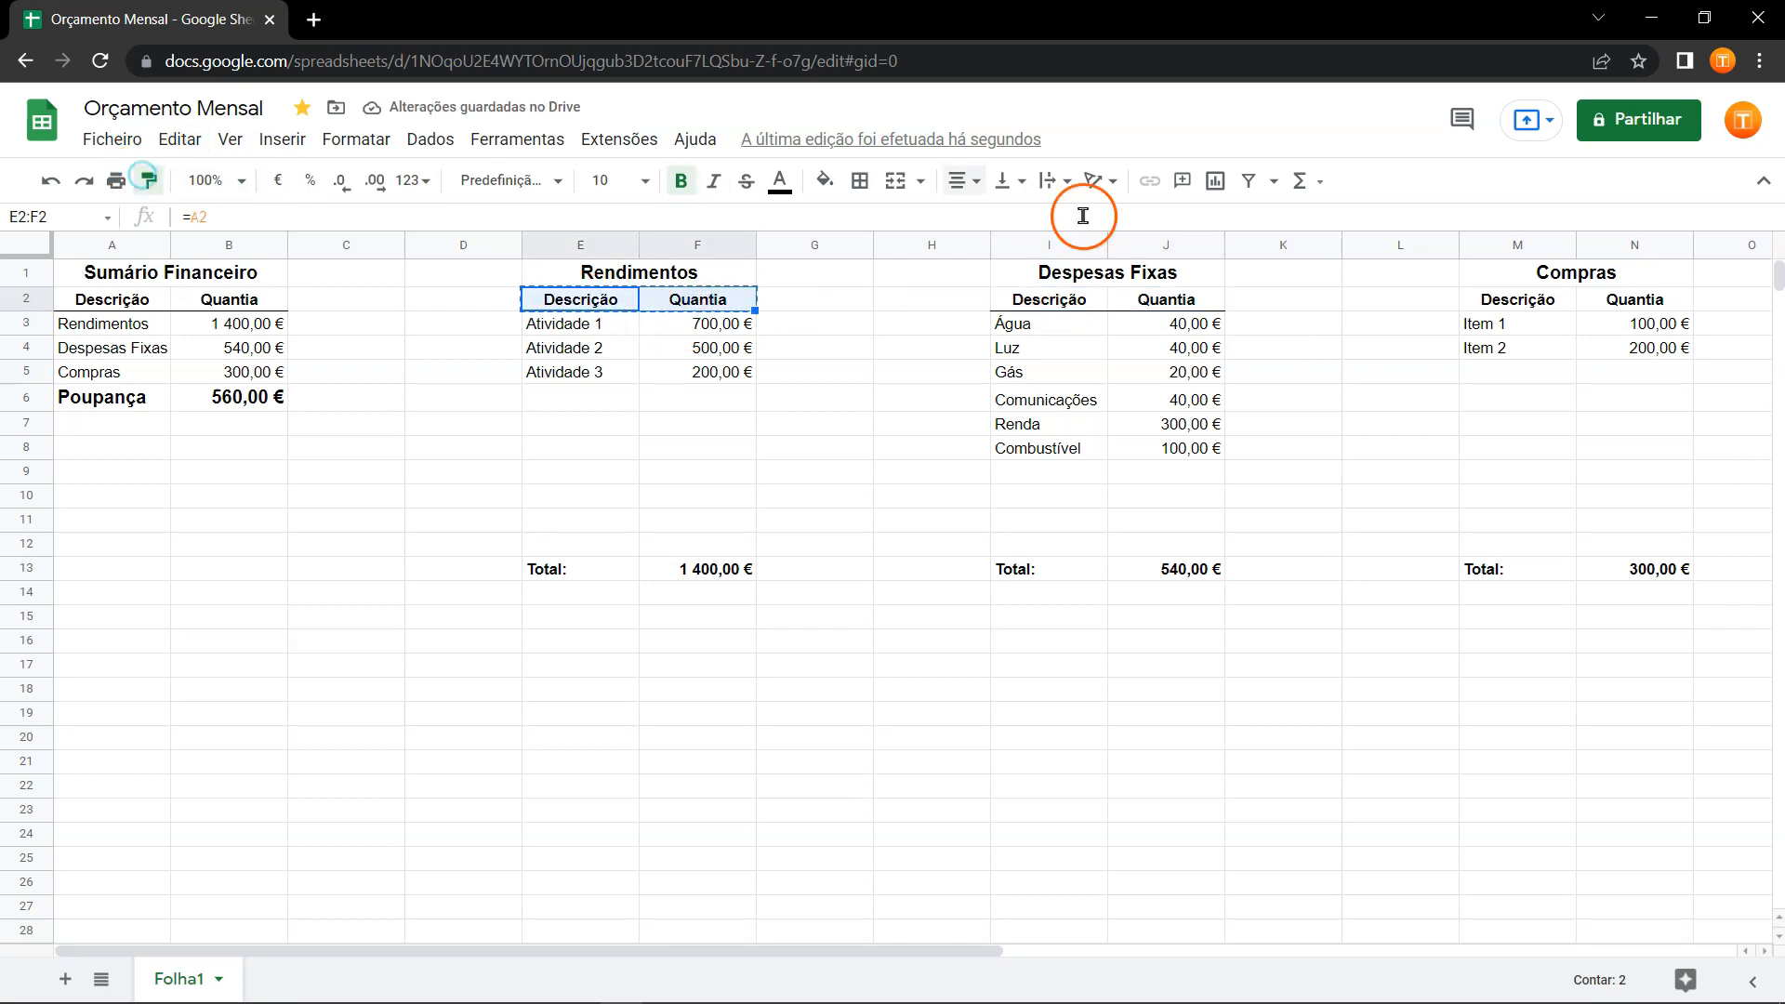
{"action": "left_click", "coordinate": [1483, 299]}
{"action": "left_click", "coordinate": [1548, 479]}
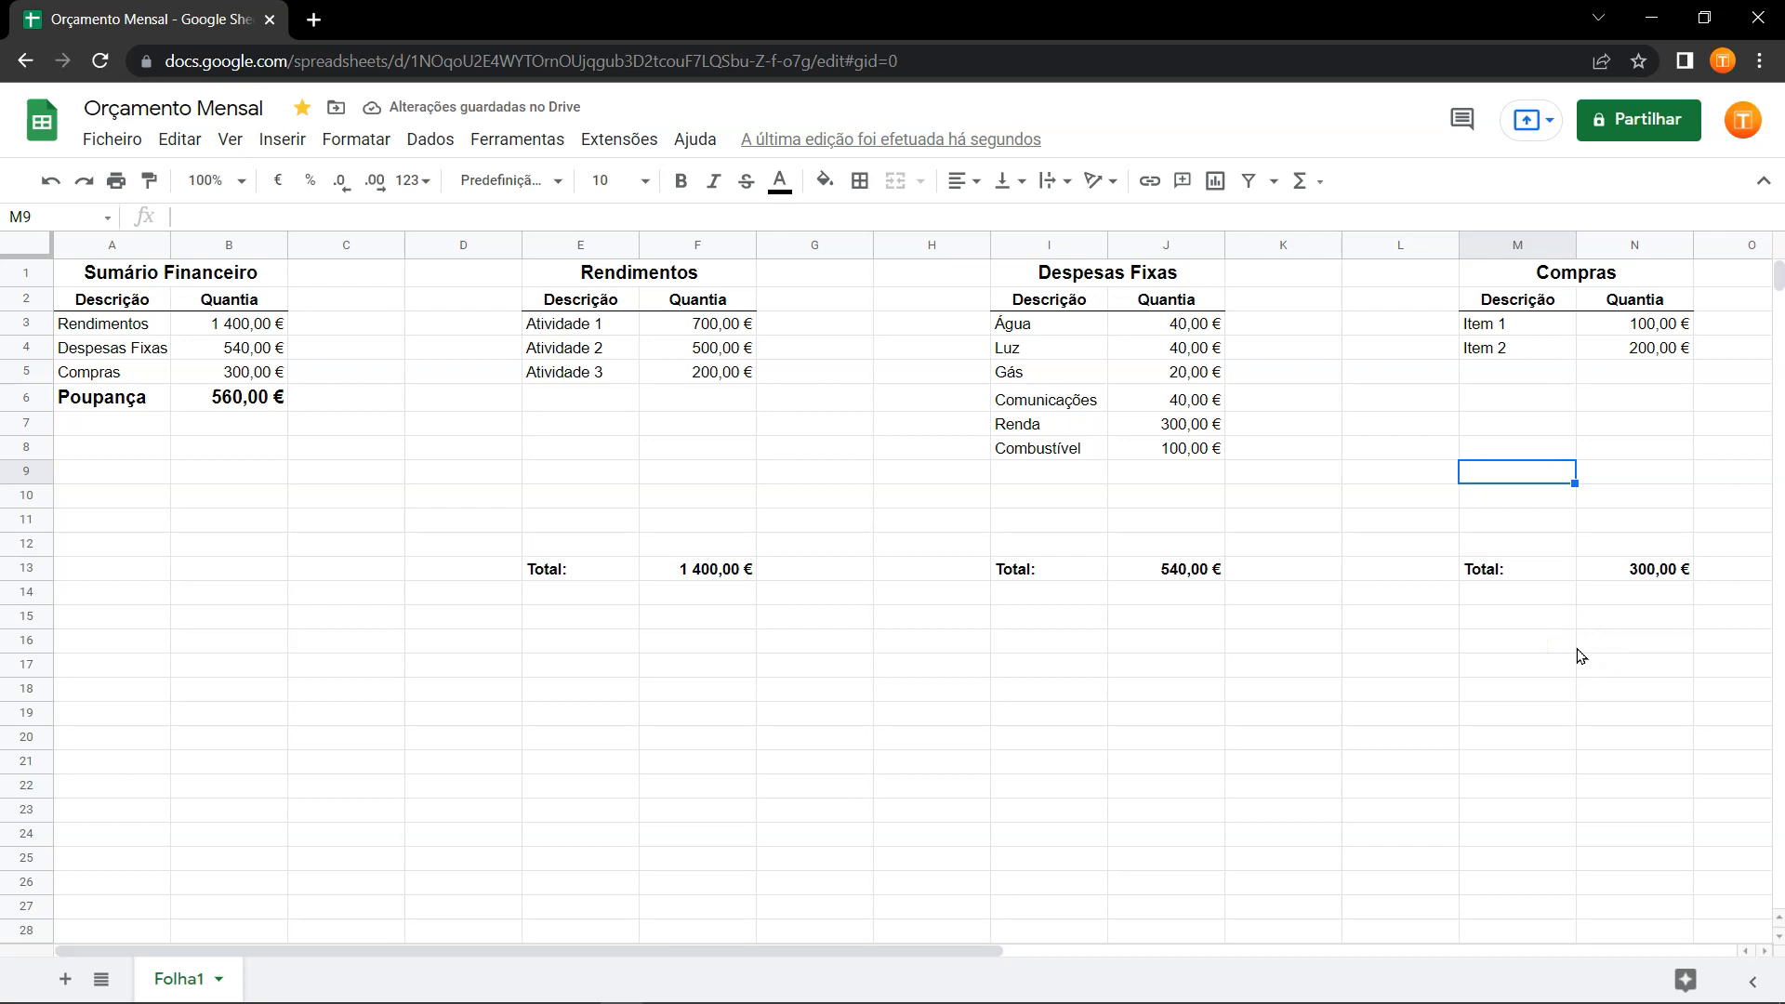
Add a top border to the Rendimentos total in E13:F13.
{"action": "left_click", "coordinate": [539, 569]}
{"action": "left_click", "coordinate": [688, 568], "text": "shift"}
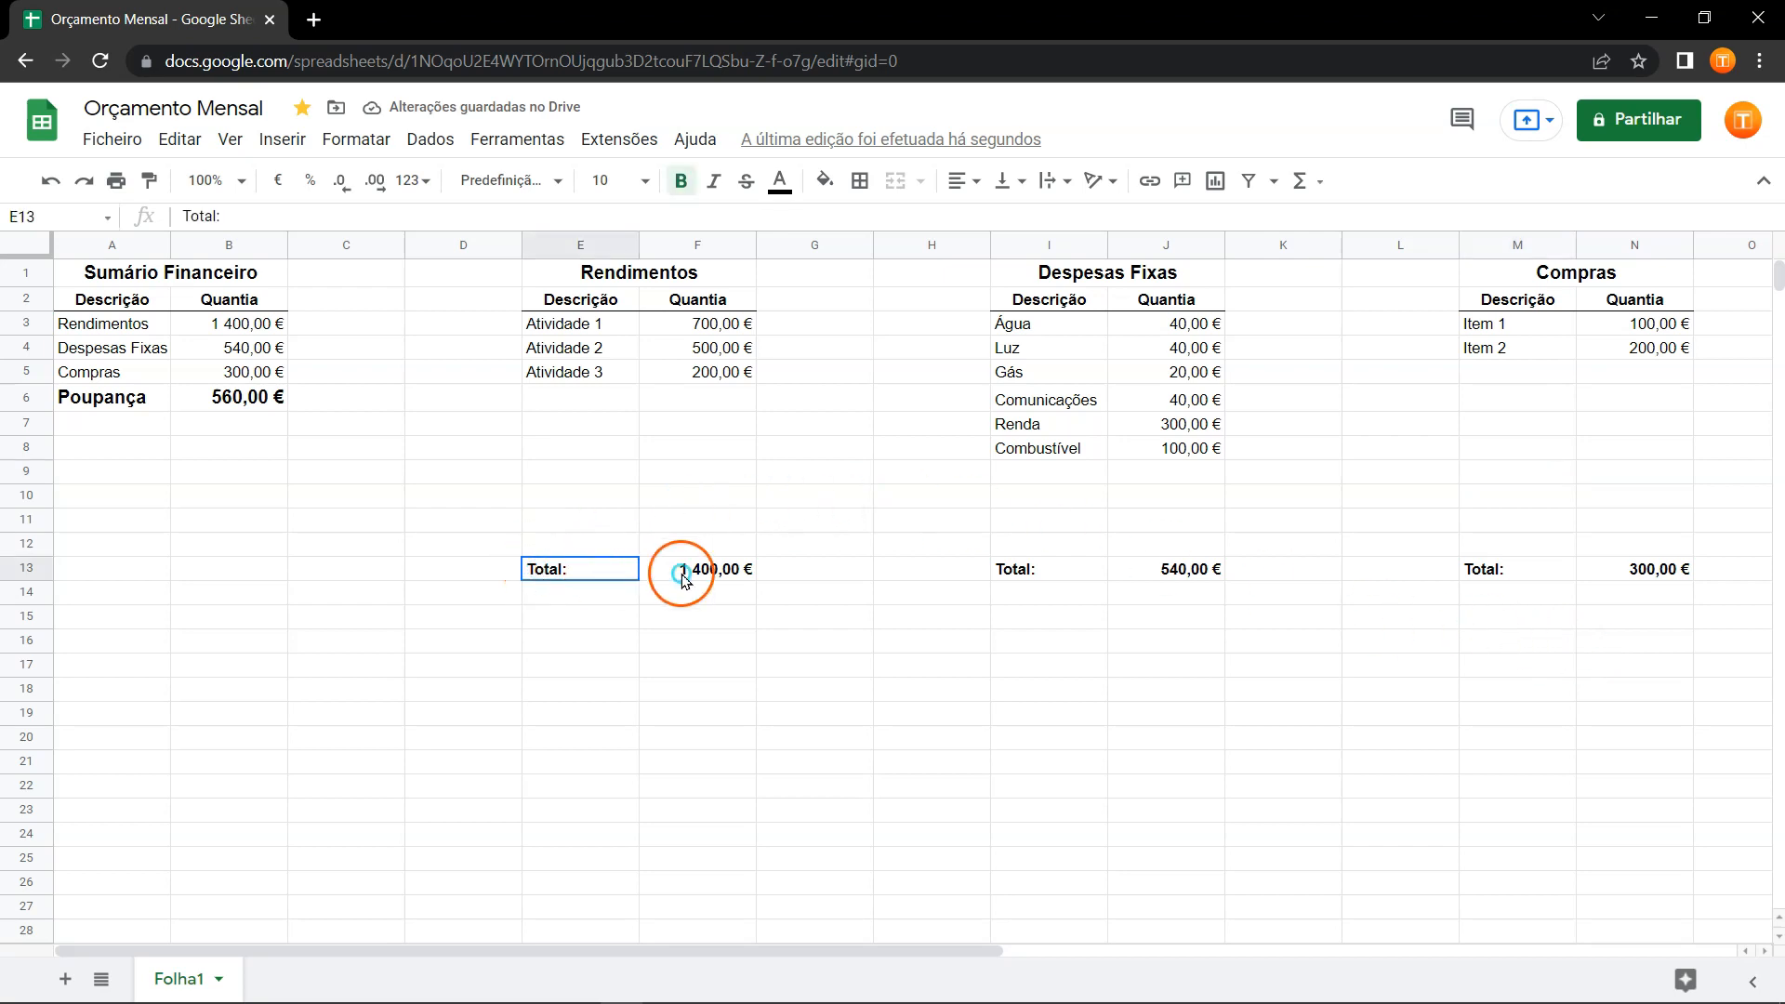
{"action": "left_click", "coordinate": [638, 556]}
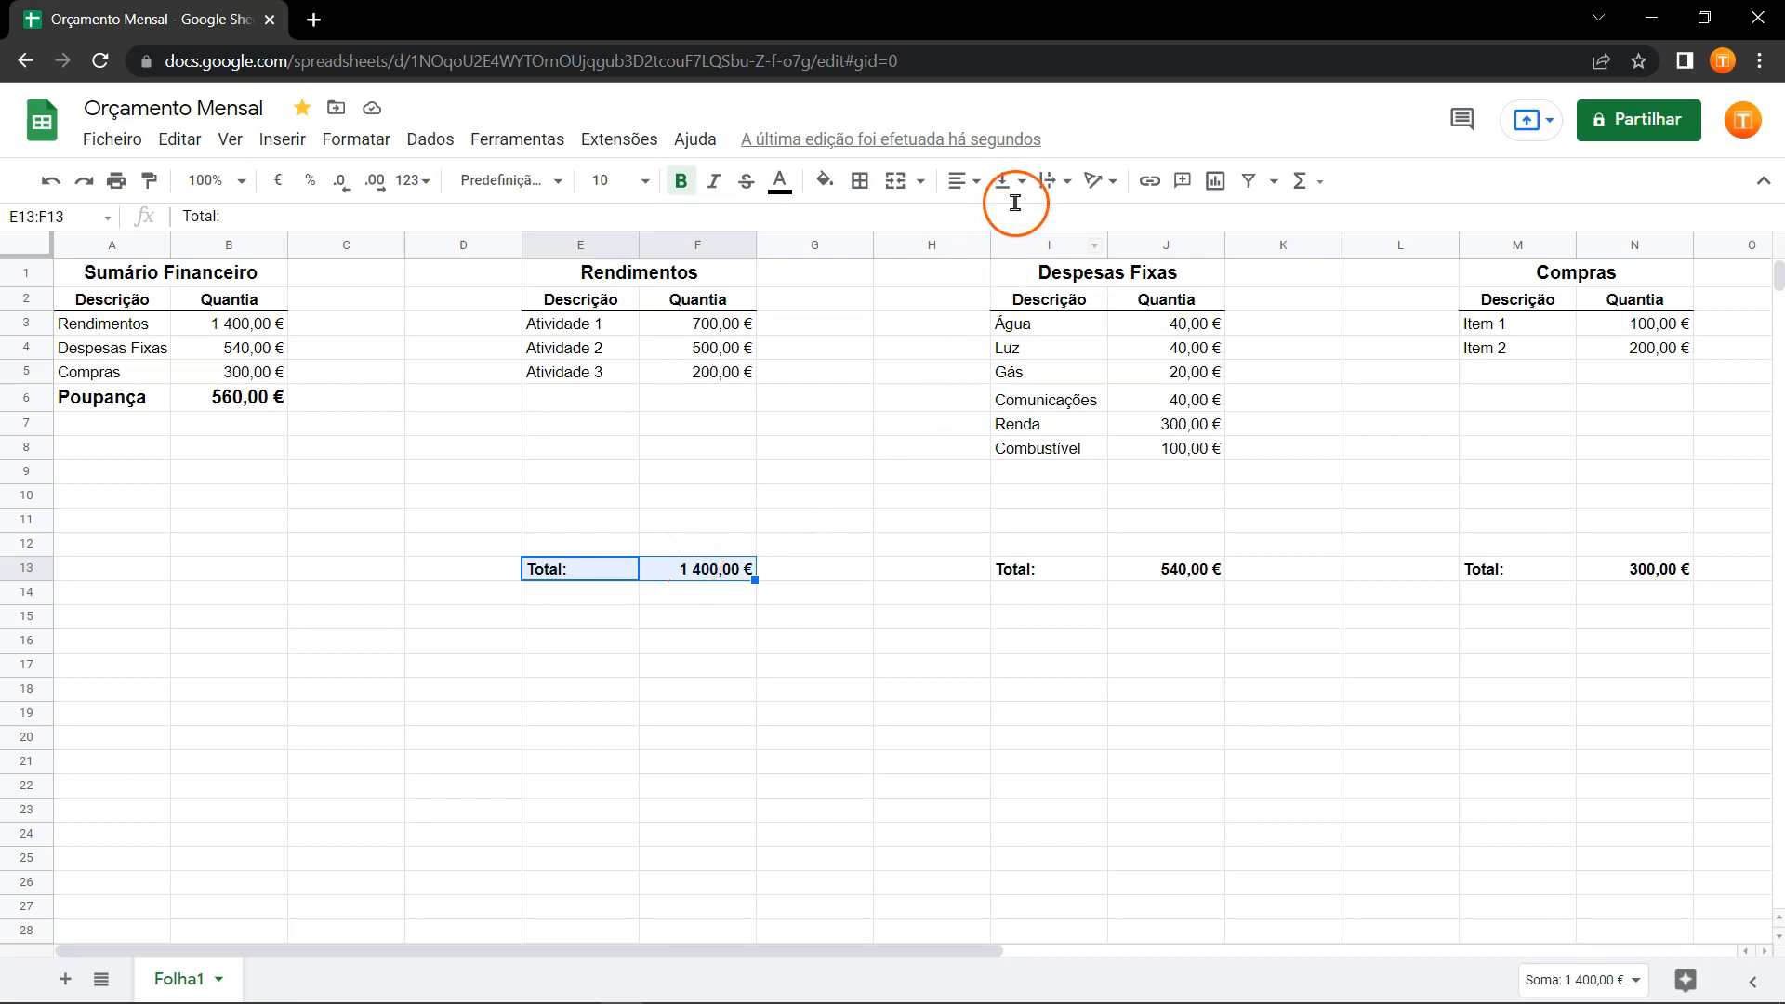
{"action": "left_click", "coordinate": [862, 182]}
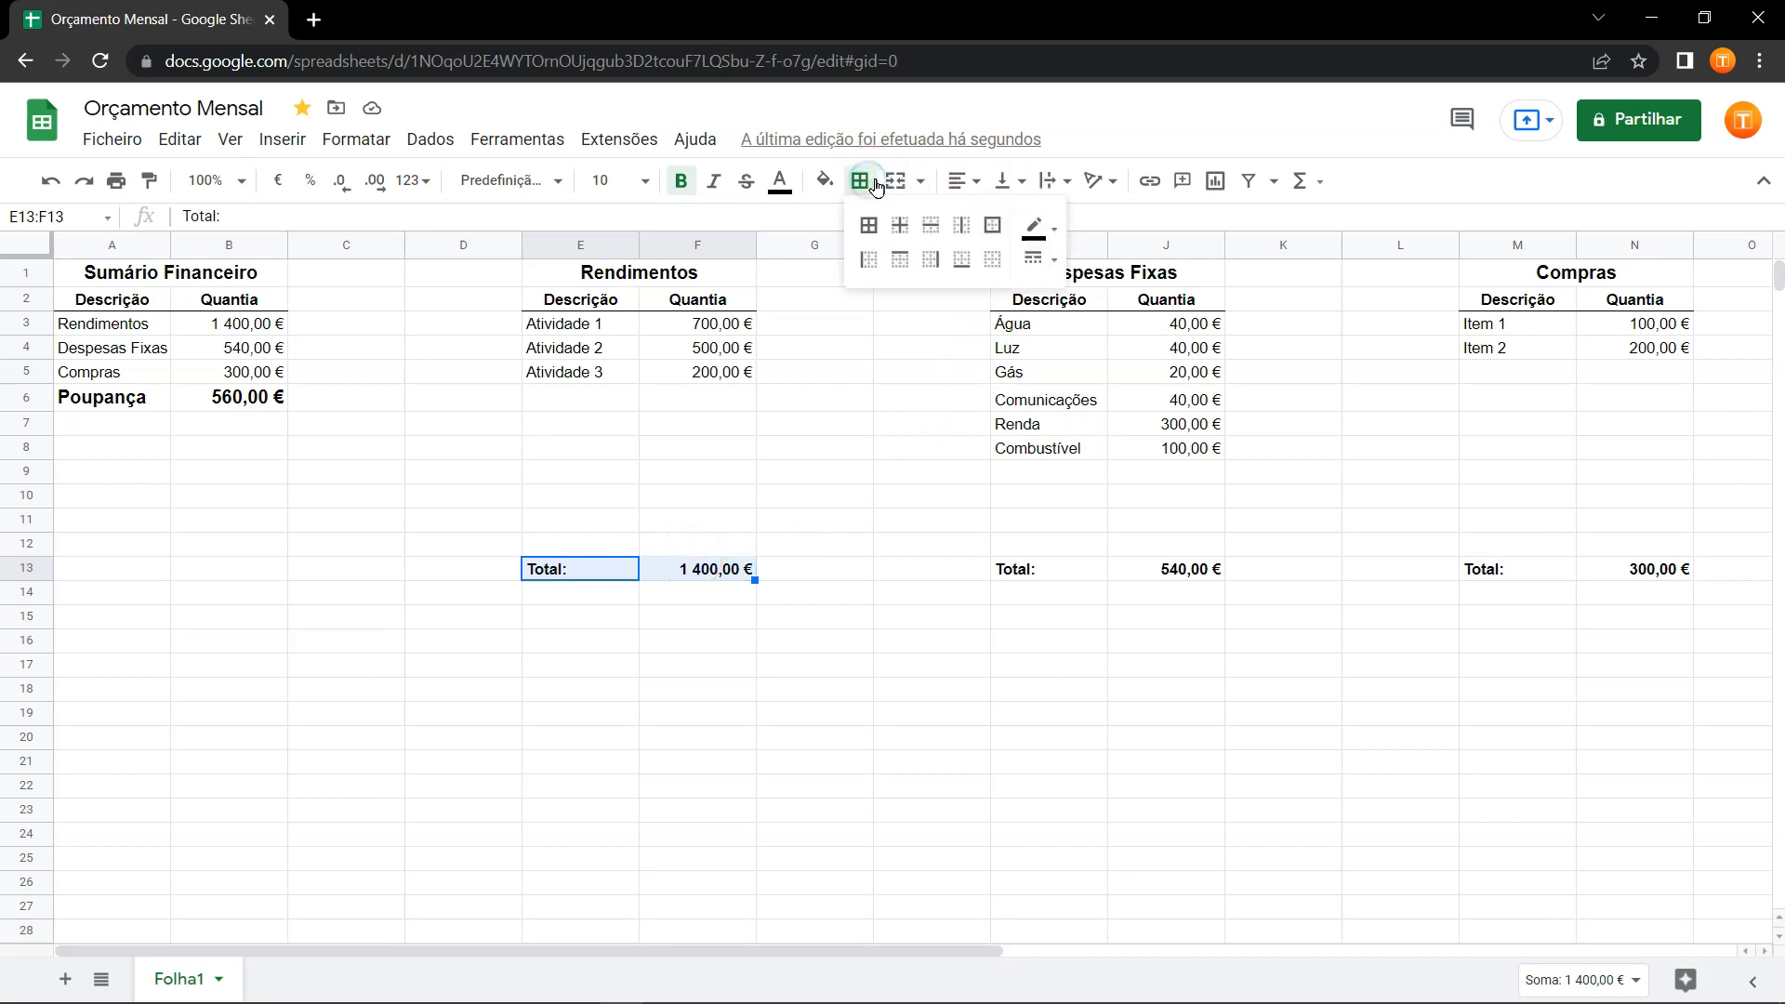
{"action": "left_click", "coordinate": [905, 264]}
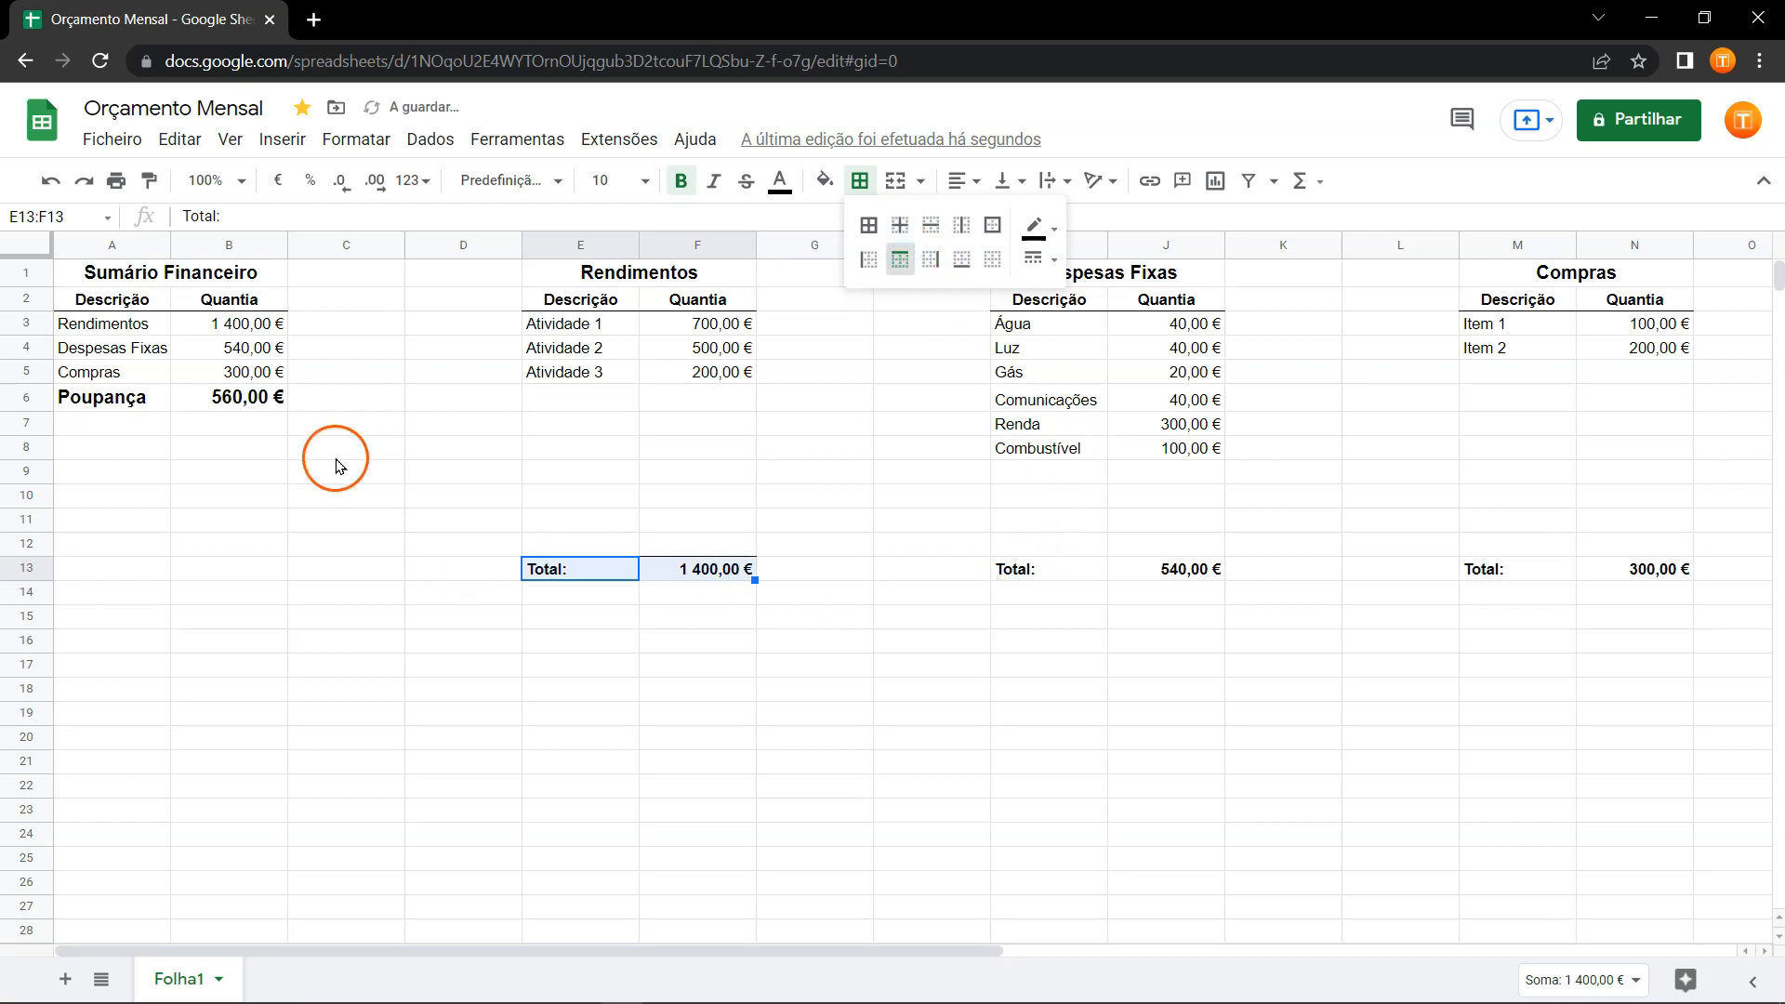
Copy the formatting of the Rendimentos total E13:F13 to the Despesas Fixas total I13:J13 and the Compras total M13:N13.
{"action": "left_click", "coordinate": [149, 181]}
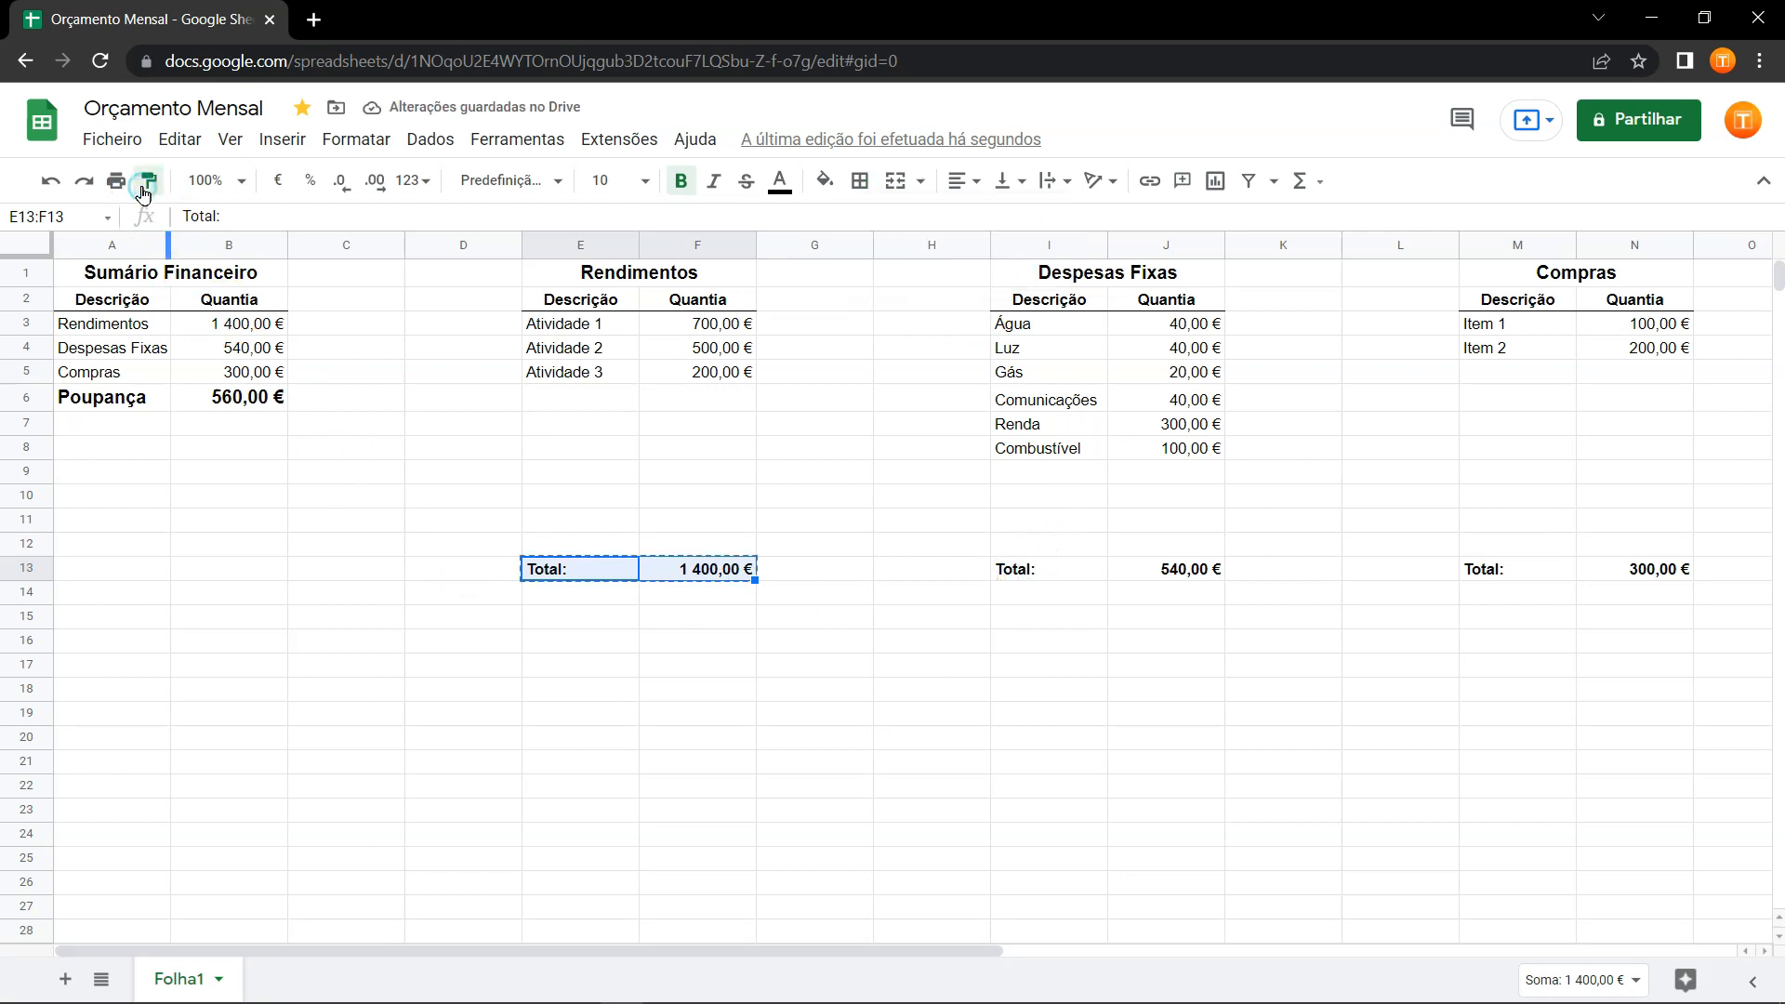
{"action": "left_click", "coordinate": [1046, 569]}
{"action": "left_click", "coordinate": [301, 180]}
{"action": "left_click", "coordinate": [1503, 569]}
{"action": "key", "text": "ctrl+v"}
{"action": "left_click", "coordinate": [1502, 717]}
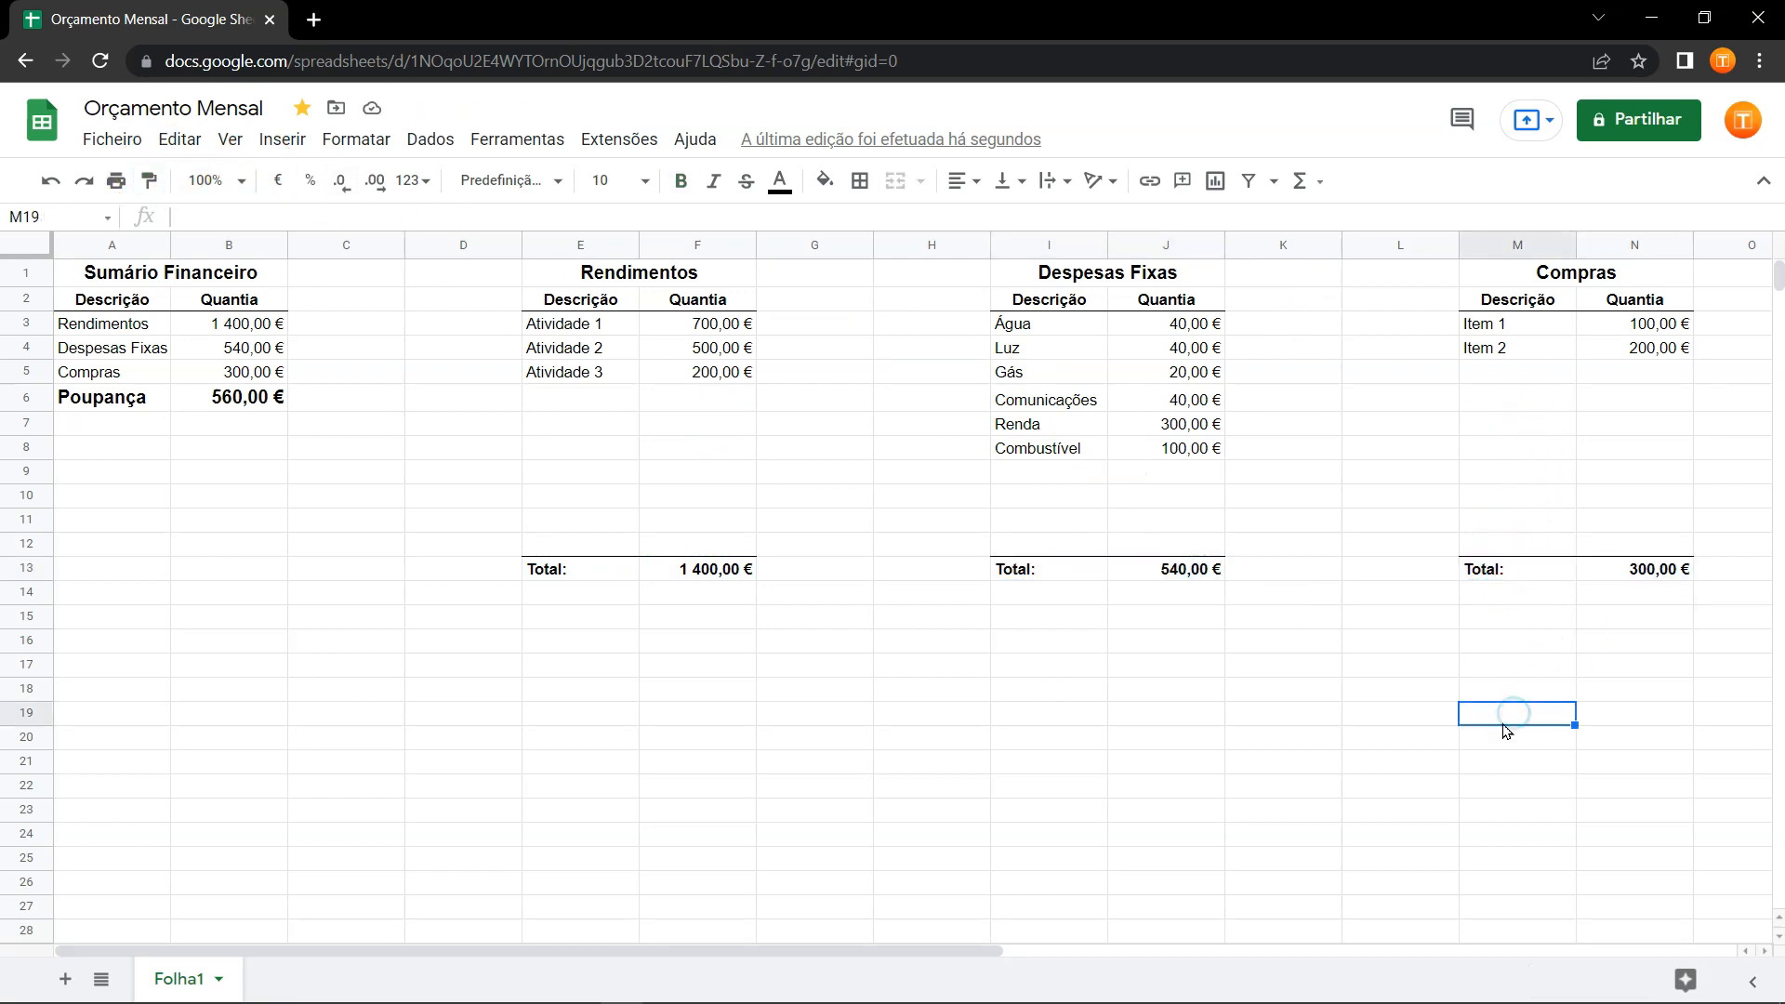
Bold the summary labels in A3:A5 and set the Rendimentos row A3:B3 to dark green text.
{"action": "left_click_drag", "start_coordinate": [130, 326], "coordinate": [126, 375]}
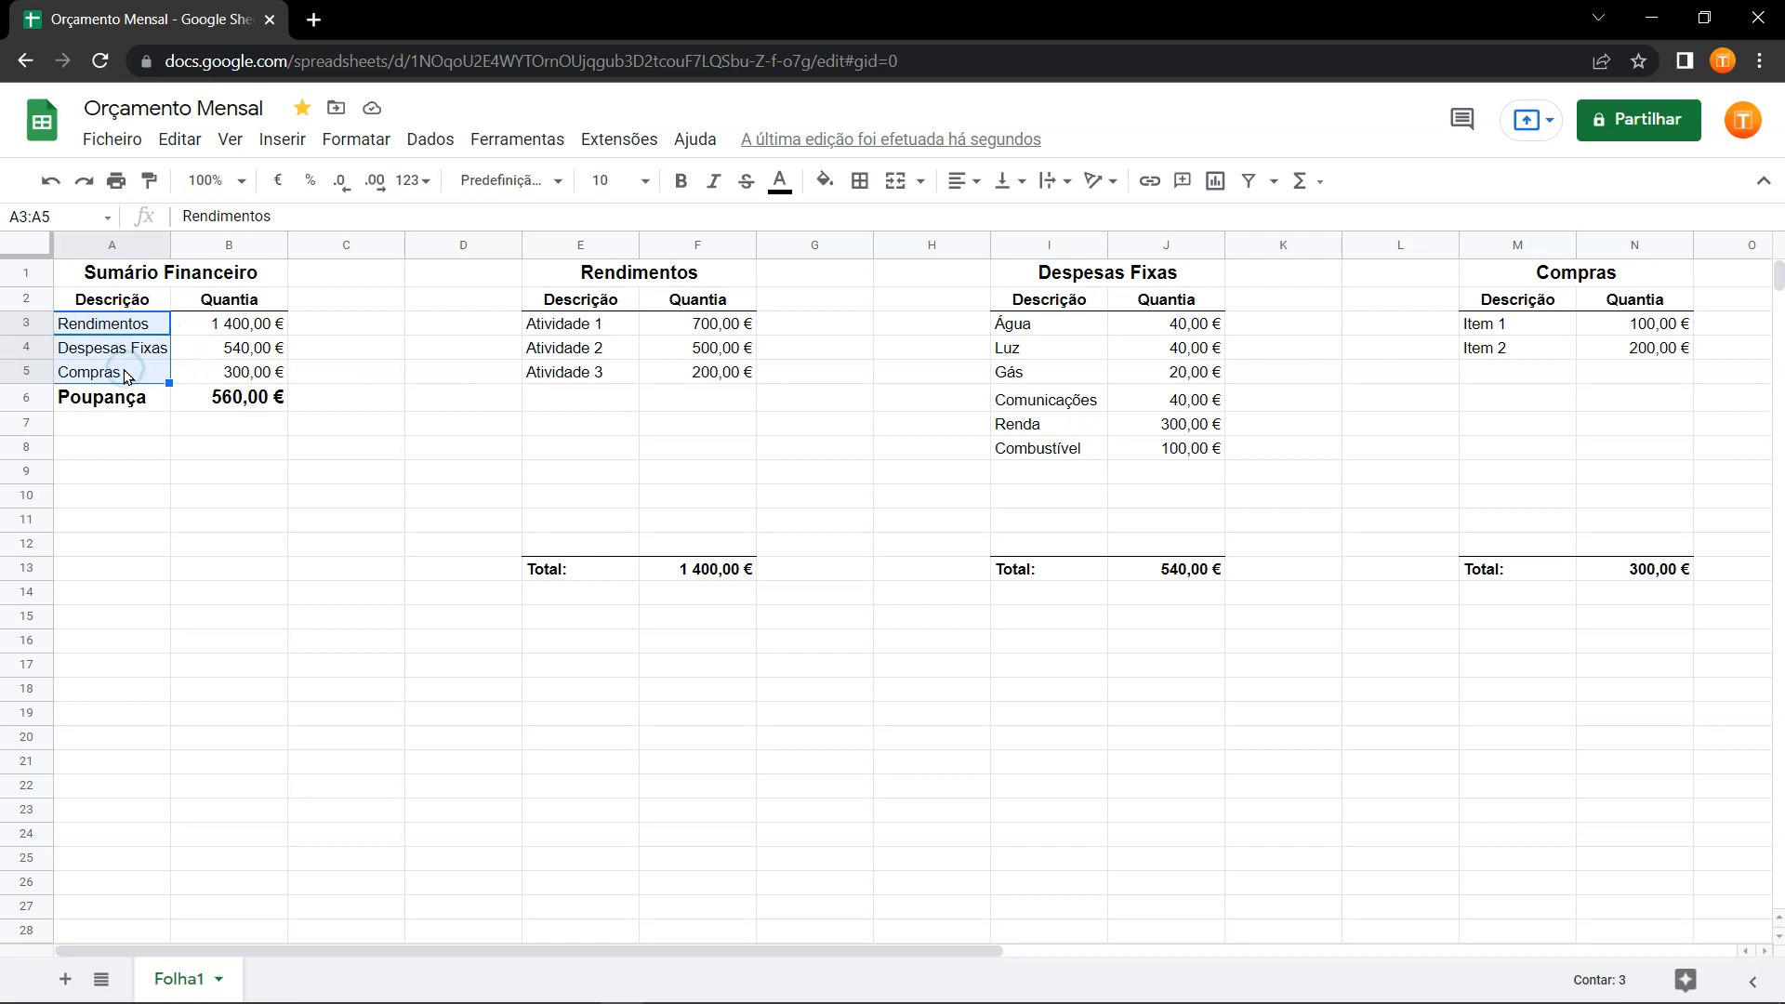
{"action": "key", "text": "ctrl+b"}
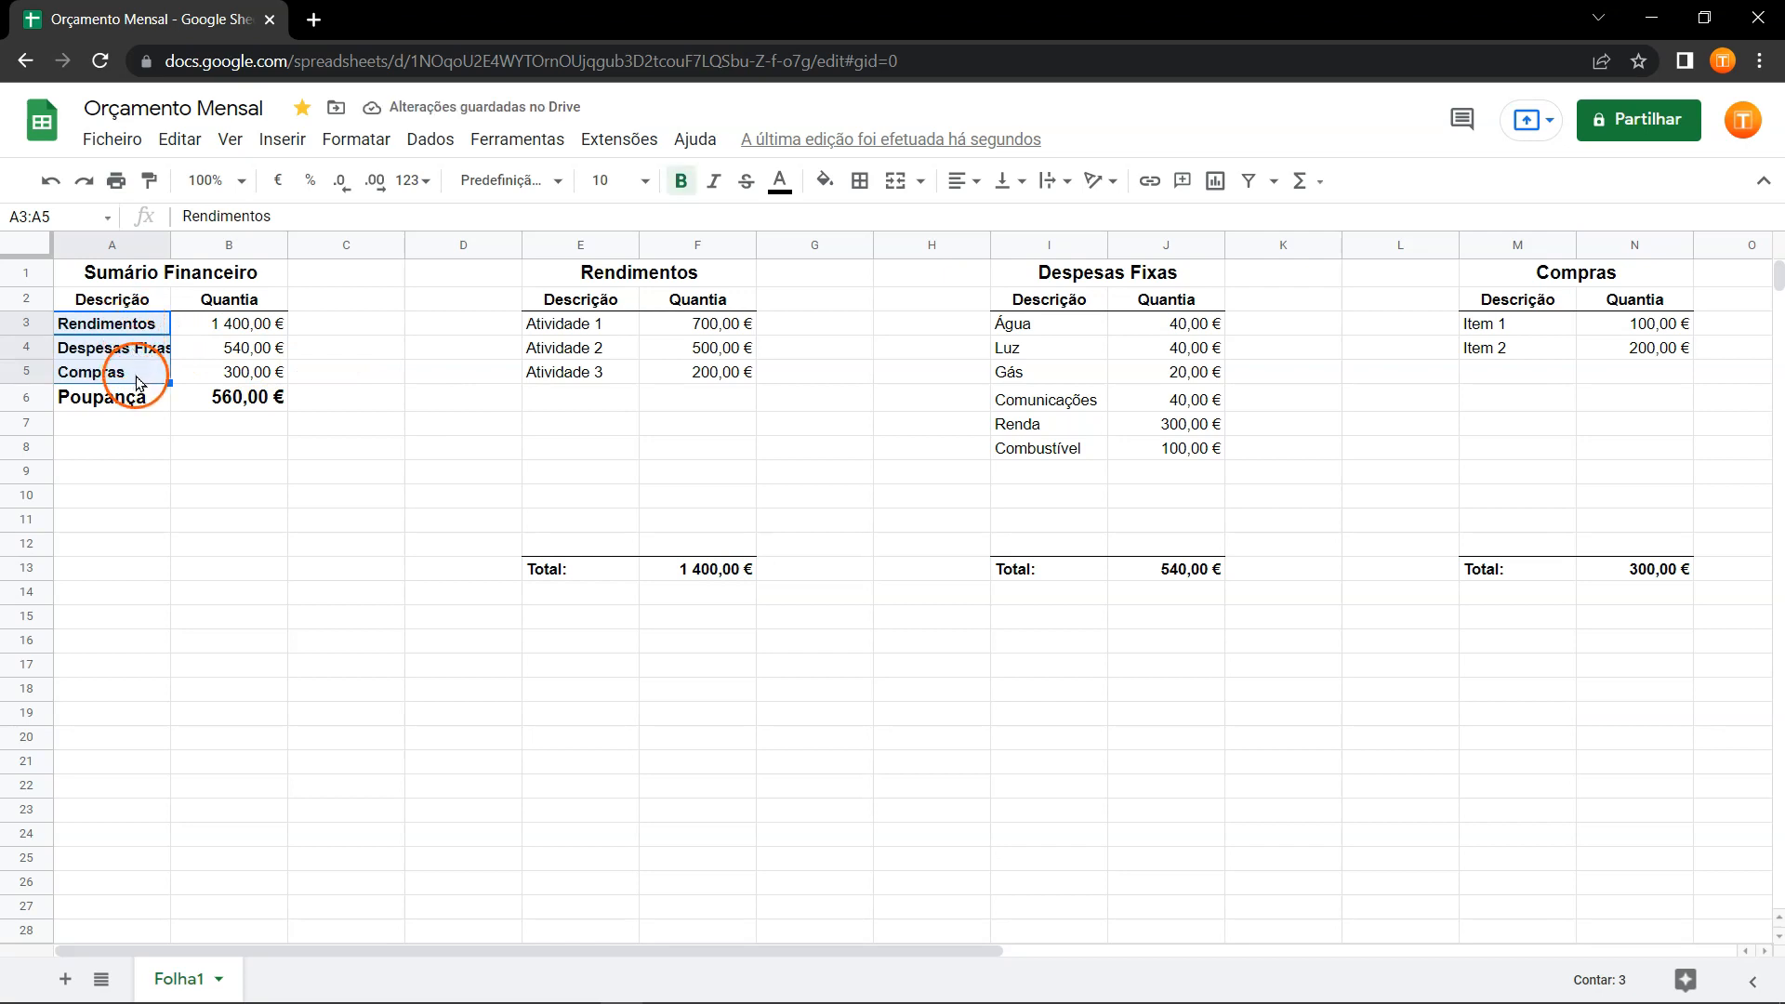
{"action": "left_click_drag", "start_coordinate": [139, 326], "coordinate": [210, 328]}
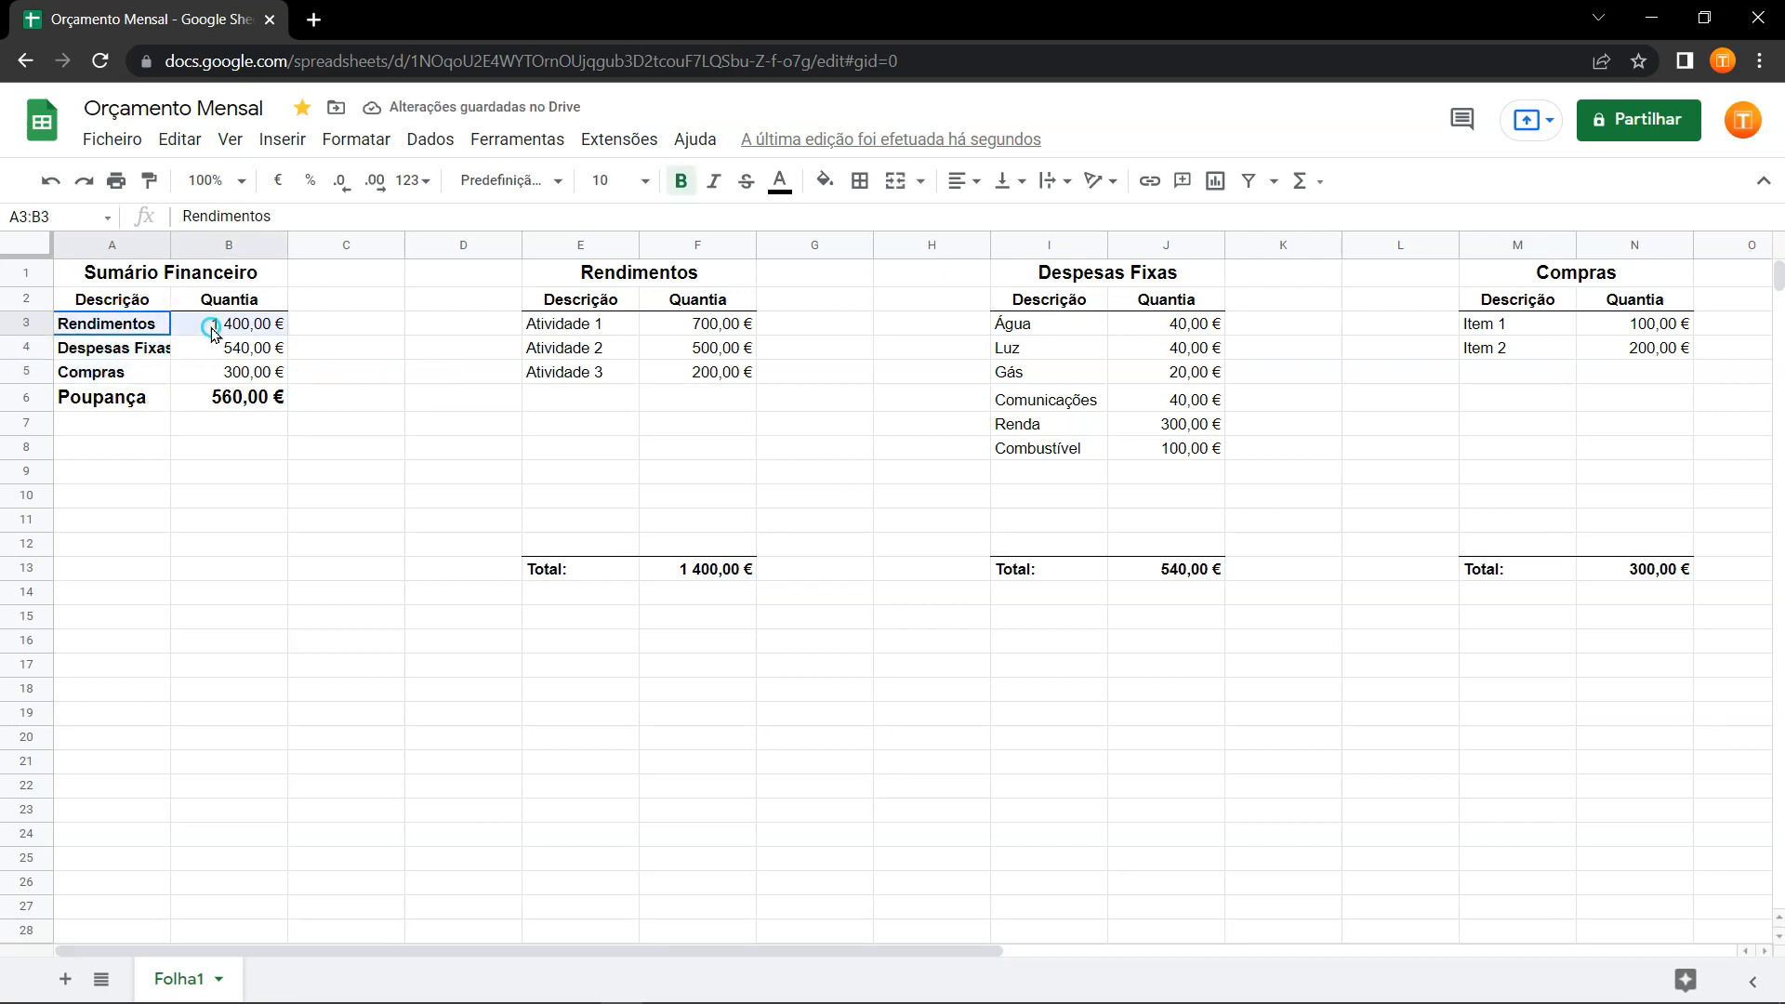
{"action": "left_click", "coordinate": [782, 180]}
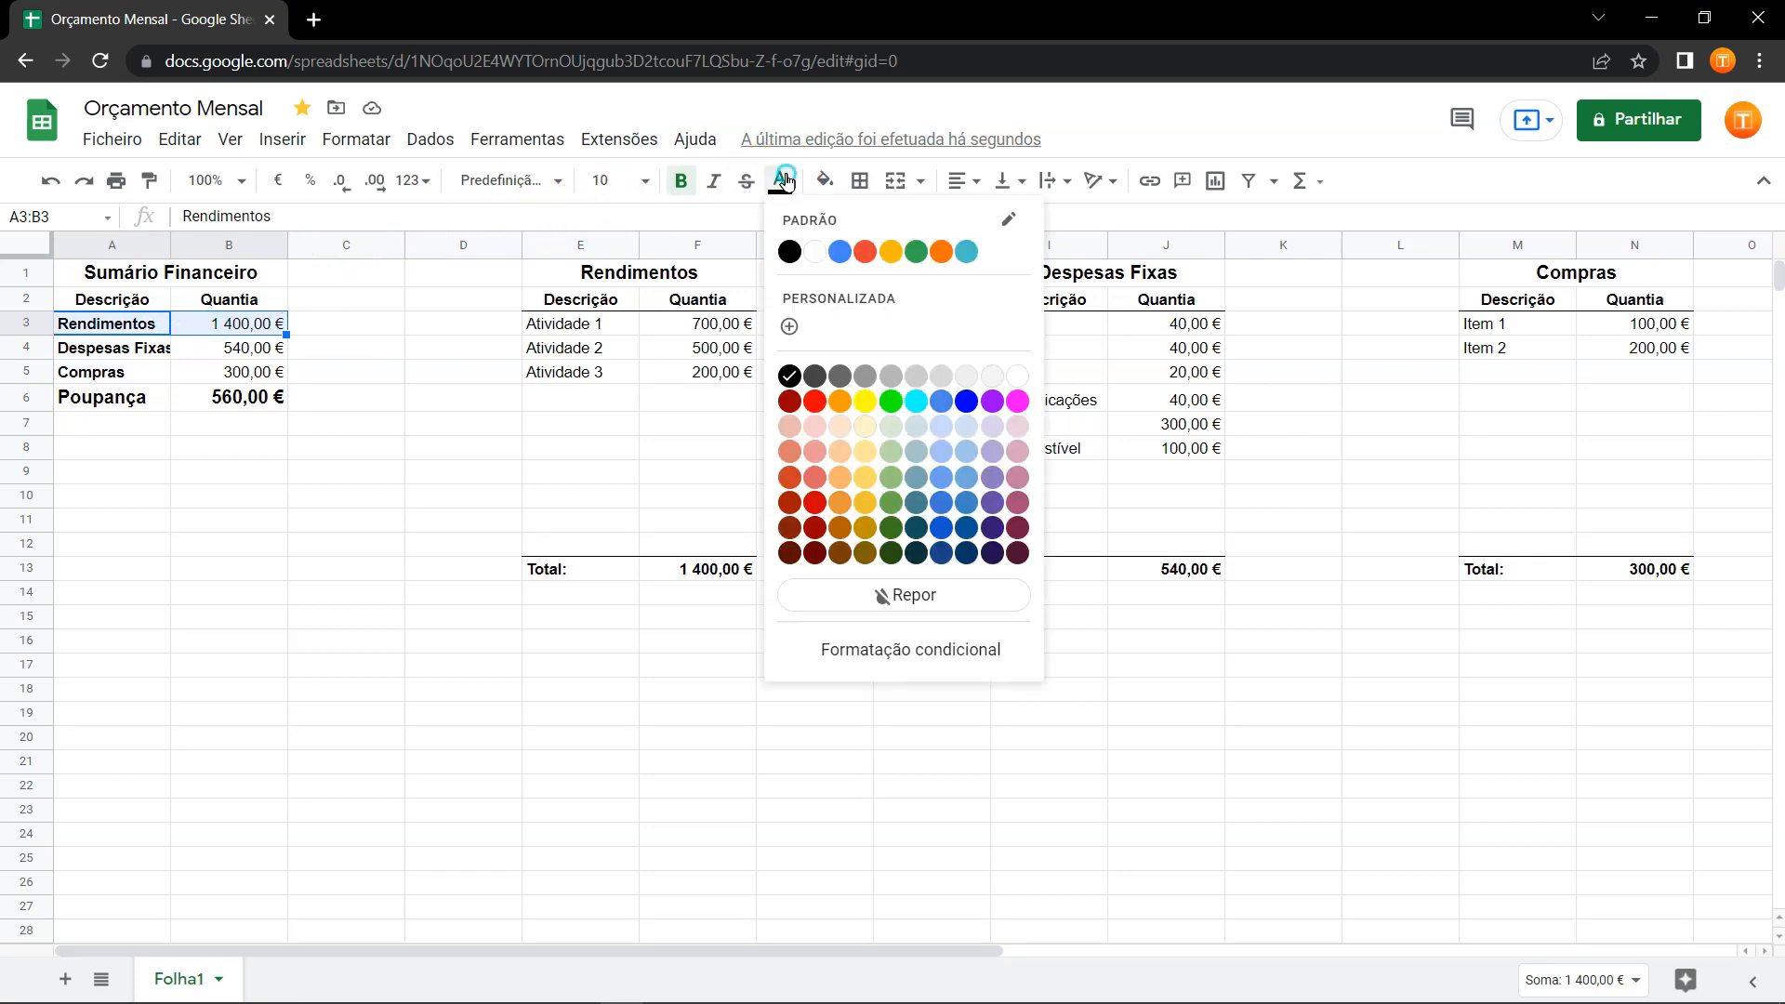
{"action": "left_click", "coordinate": [900, 528]}
Set the text of the Despesas Fixas and Compras summary rows in A4:B5 to dark orange.
{"action": "left_click", "coordinate": [112, 351]}
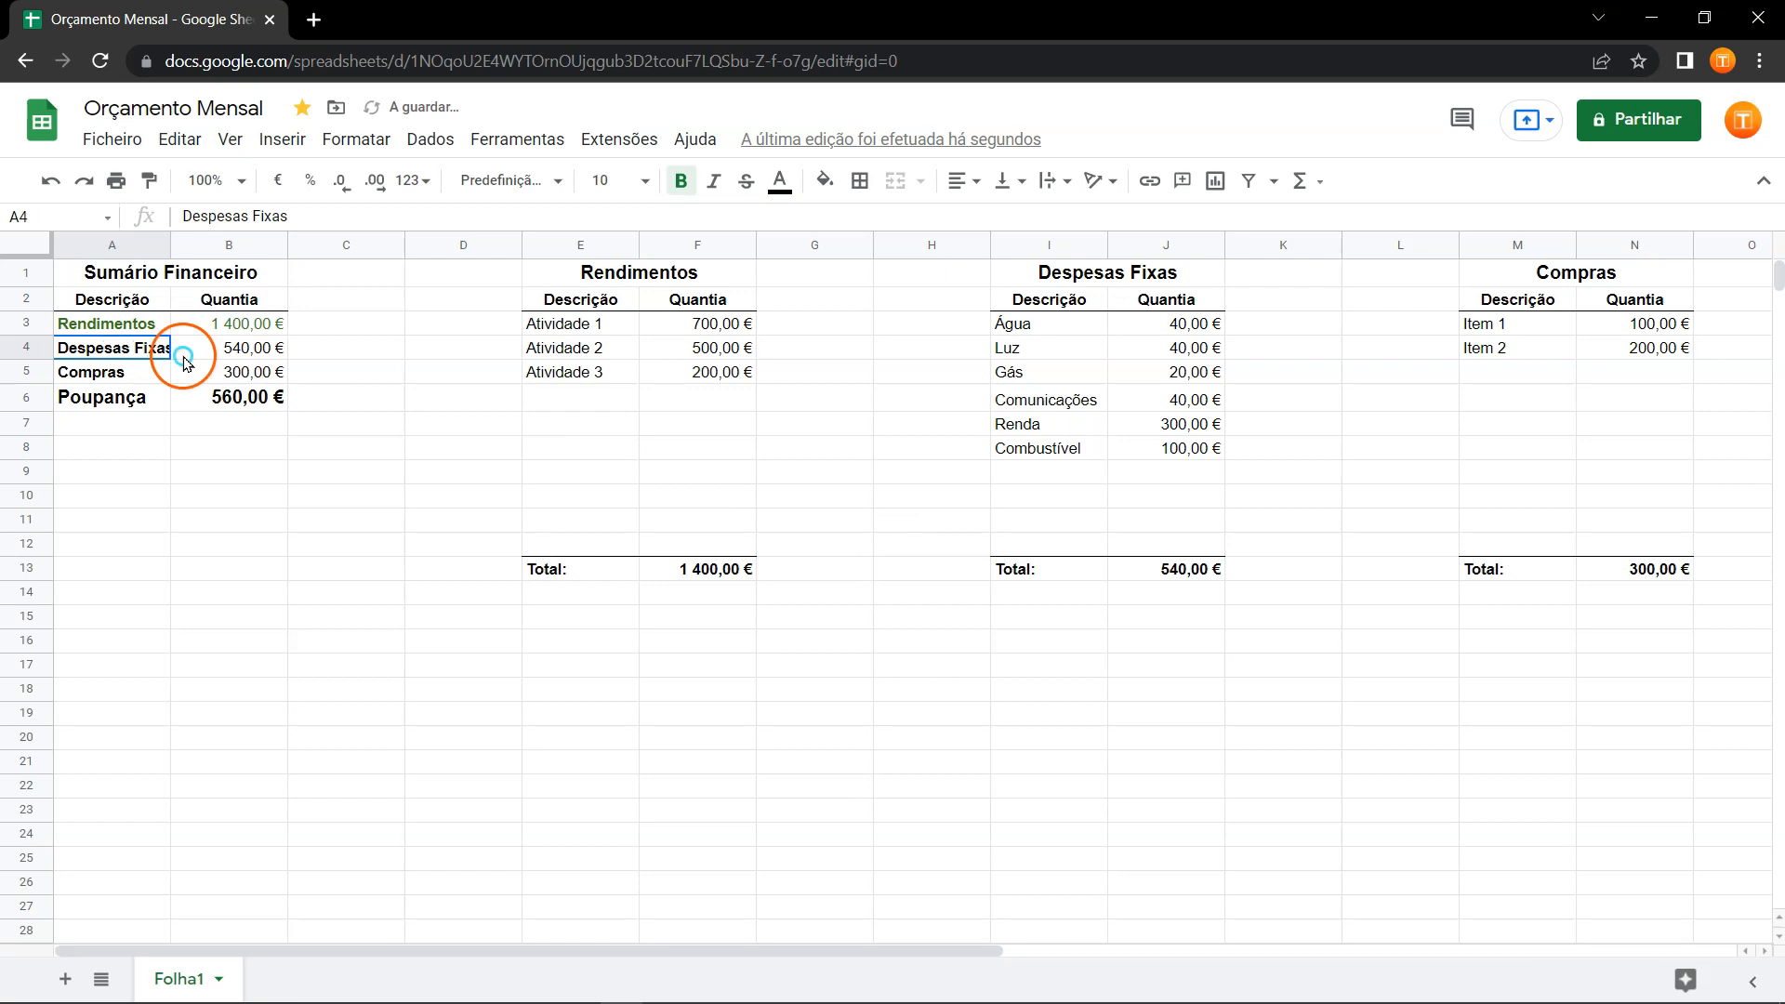
{"action": "left_click_drag", "start_coordinate": [183, 361], "coordinate": [228, 372]}
{"action": "left_click", "coordinate": [780, 186]}
{"action": "left_click", "coordinate": [781, 189]}
{"action": "left_click", "coordinate": [782, 189]}
{"action": "left_click", "coordinate": [844, 533]}
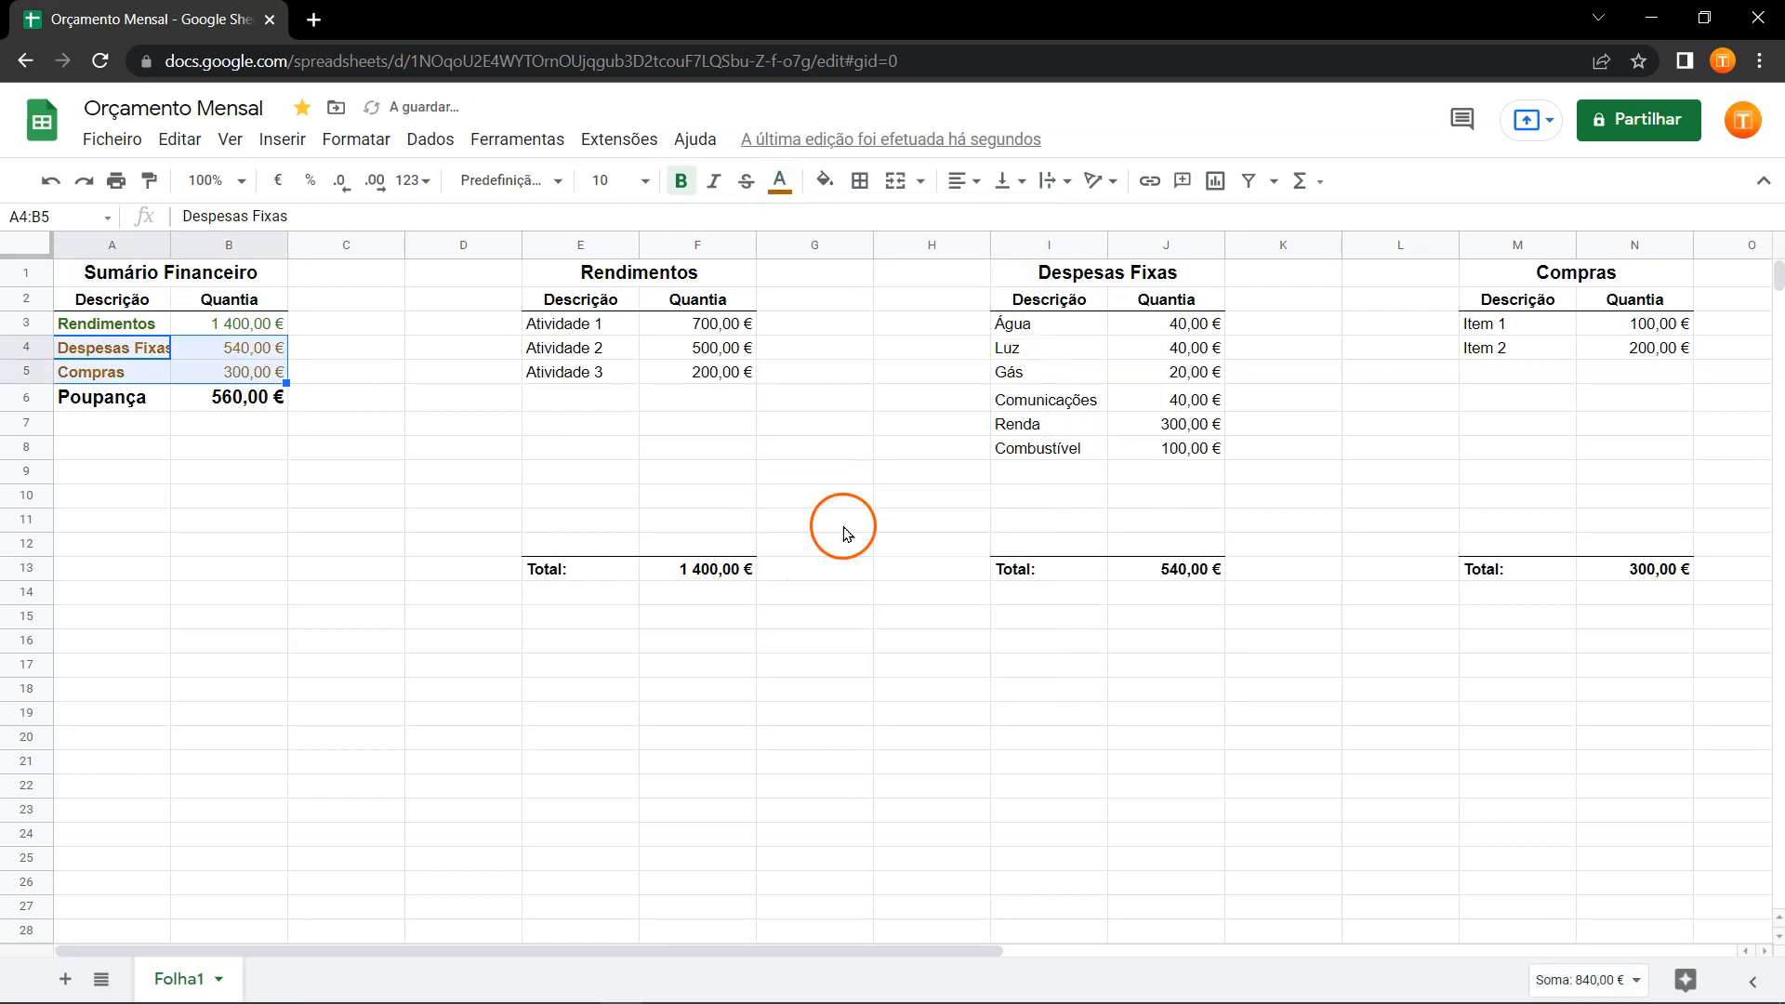
{"action": "left_click", "coordinate": [324, 450]}
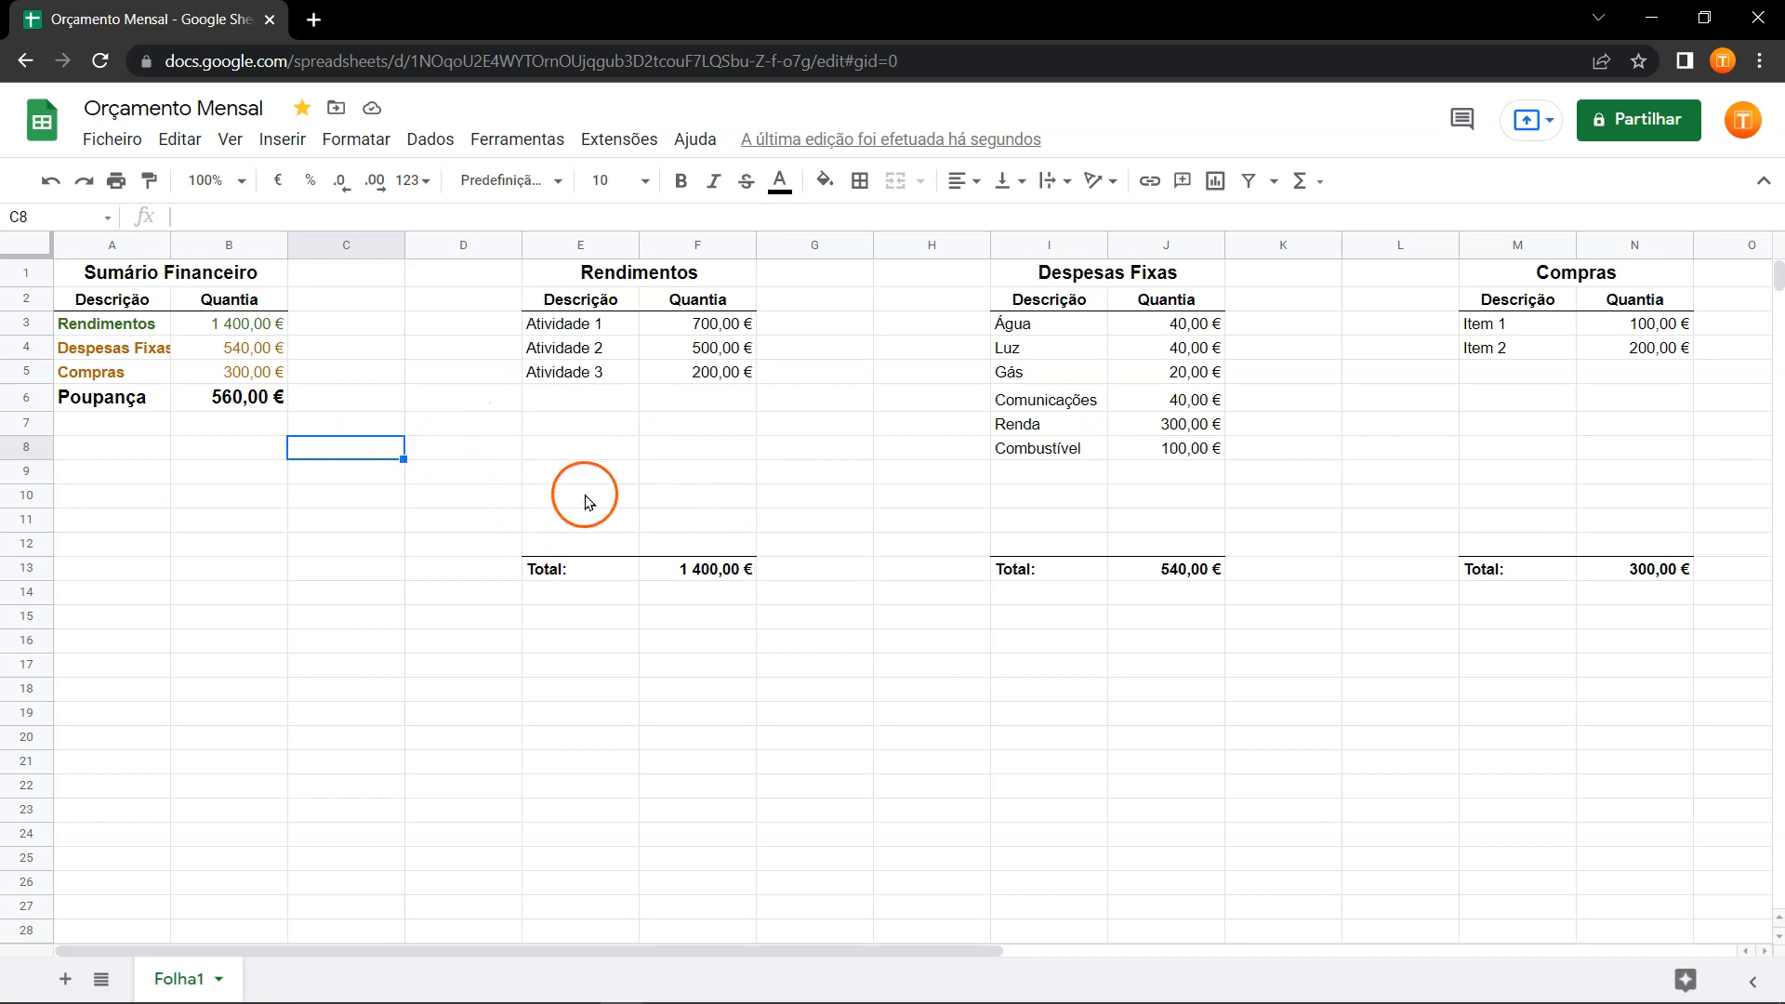
Insert a pie chart from the Rendimentos table range E2:F12, including its empty rows.
{"action": "left_click_drag", "start_coordinate": [584, 299], "coordinate": [689, 373]}
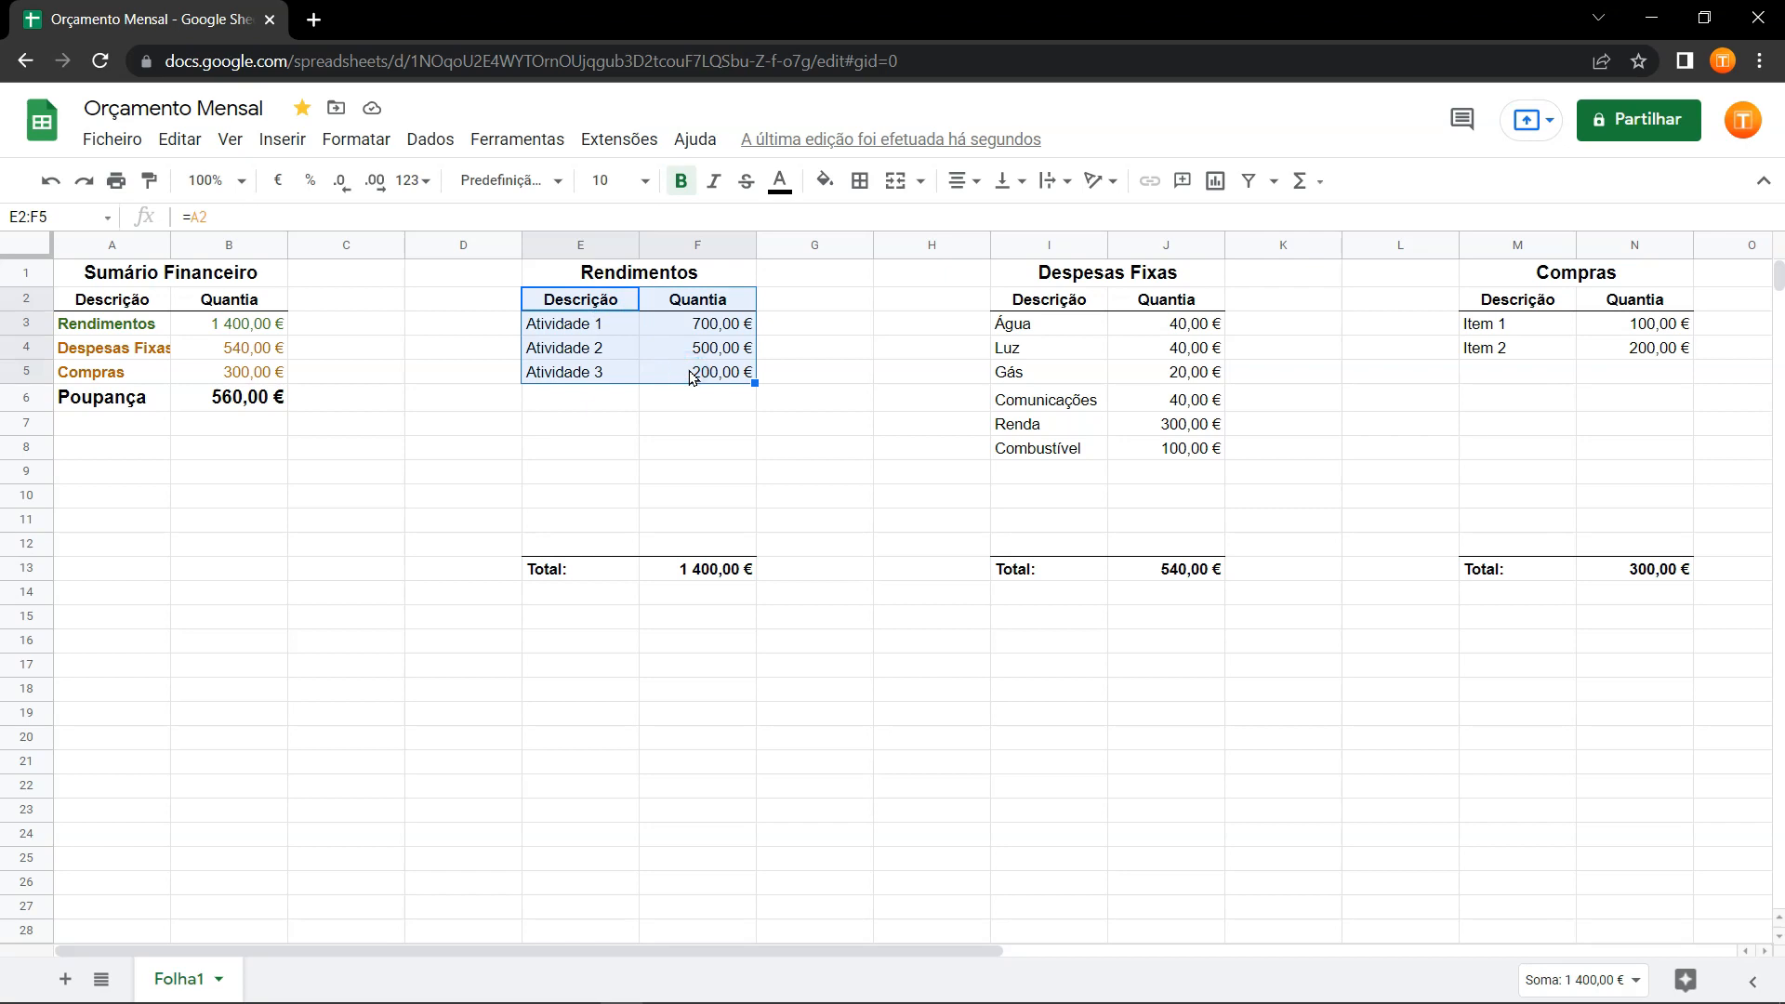
{"action": "left_click", "coordinate": [803, 407]}
{"action": "left_click_drag", "start_coordinate": [580, 299], "coordinate": [705, 542]}
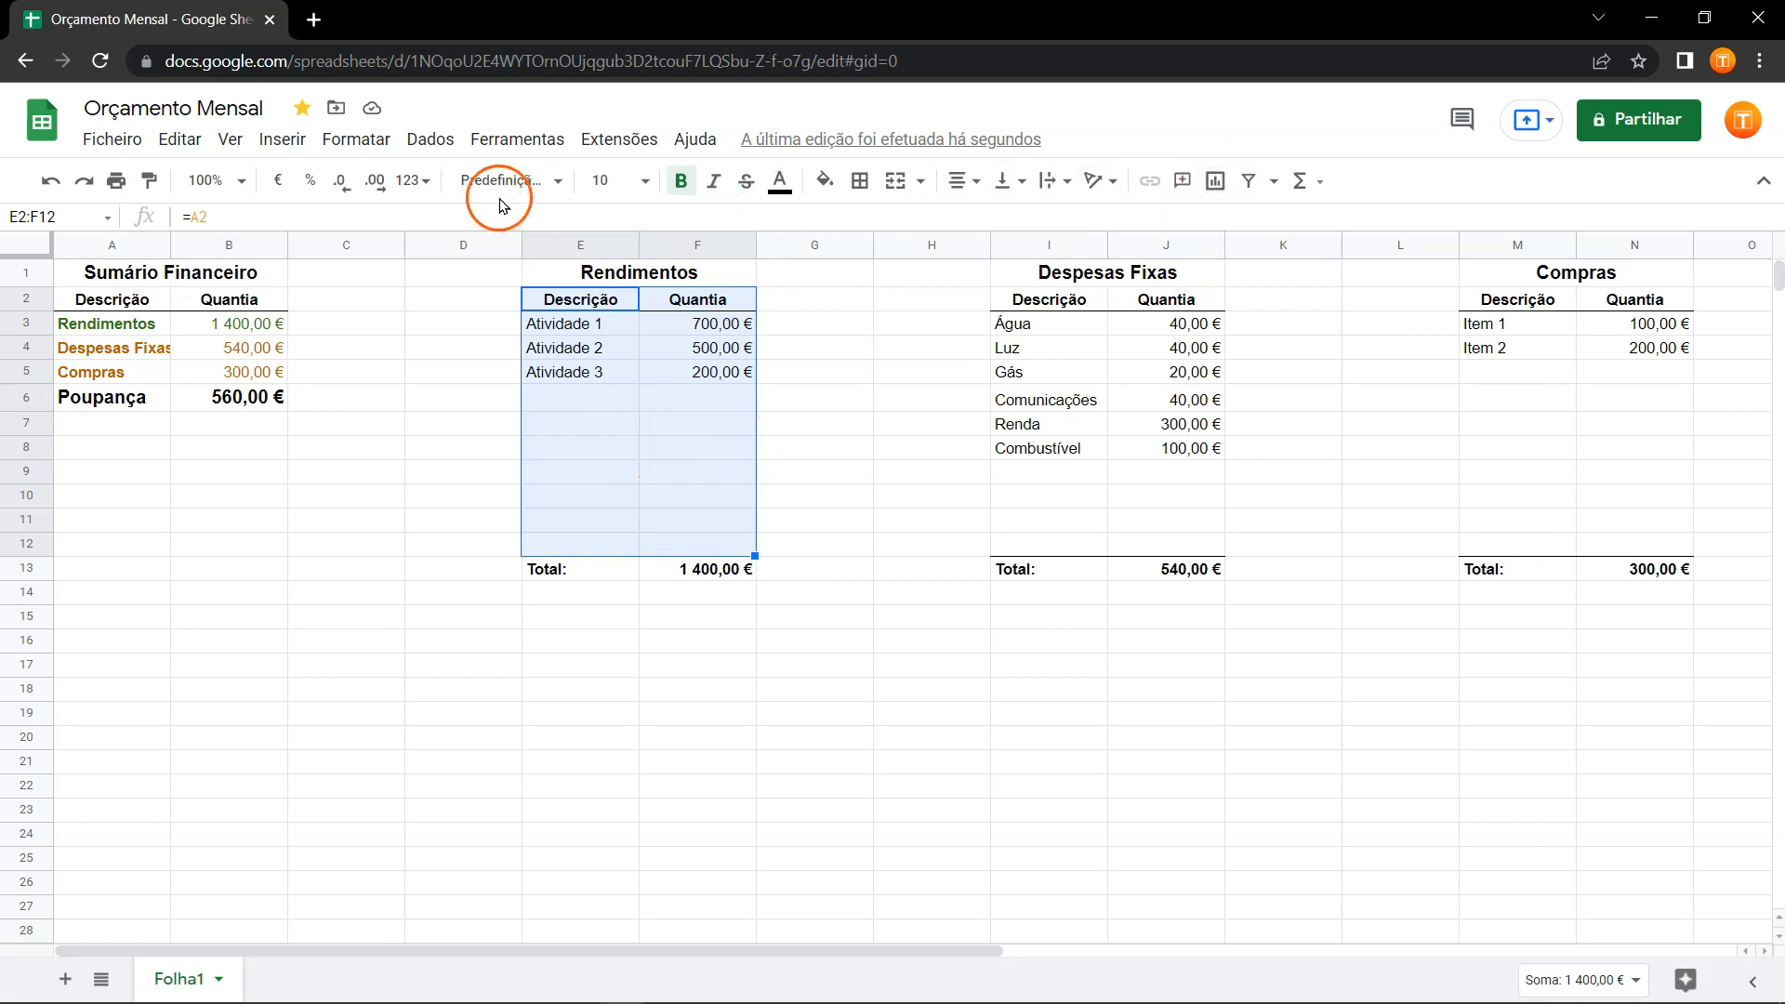
{"action": "left_click", "coordinate": [284, 142]}
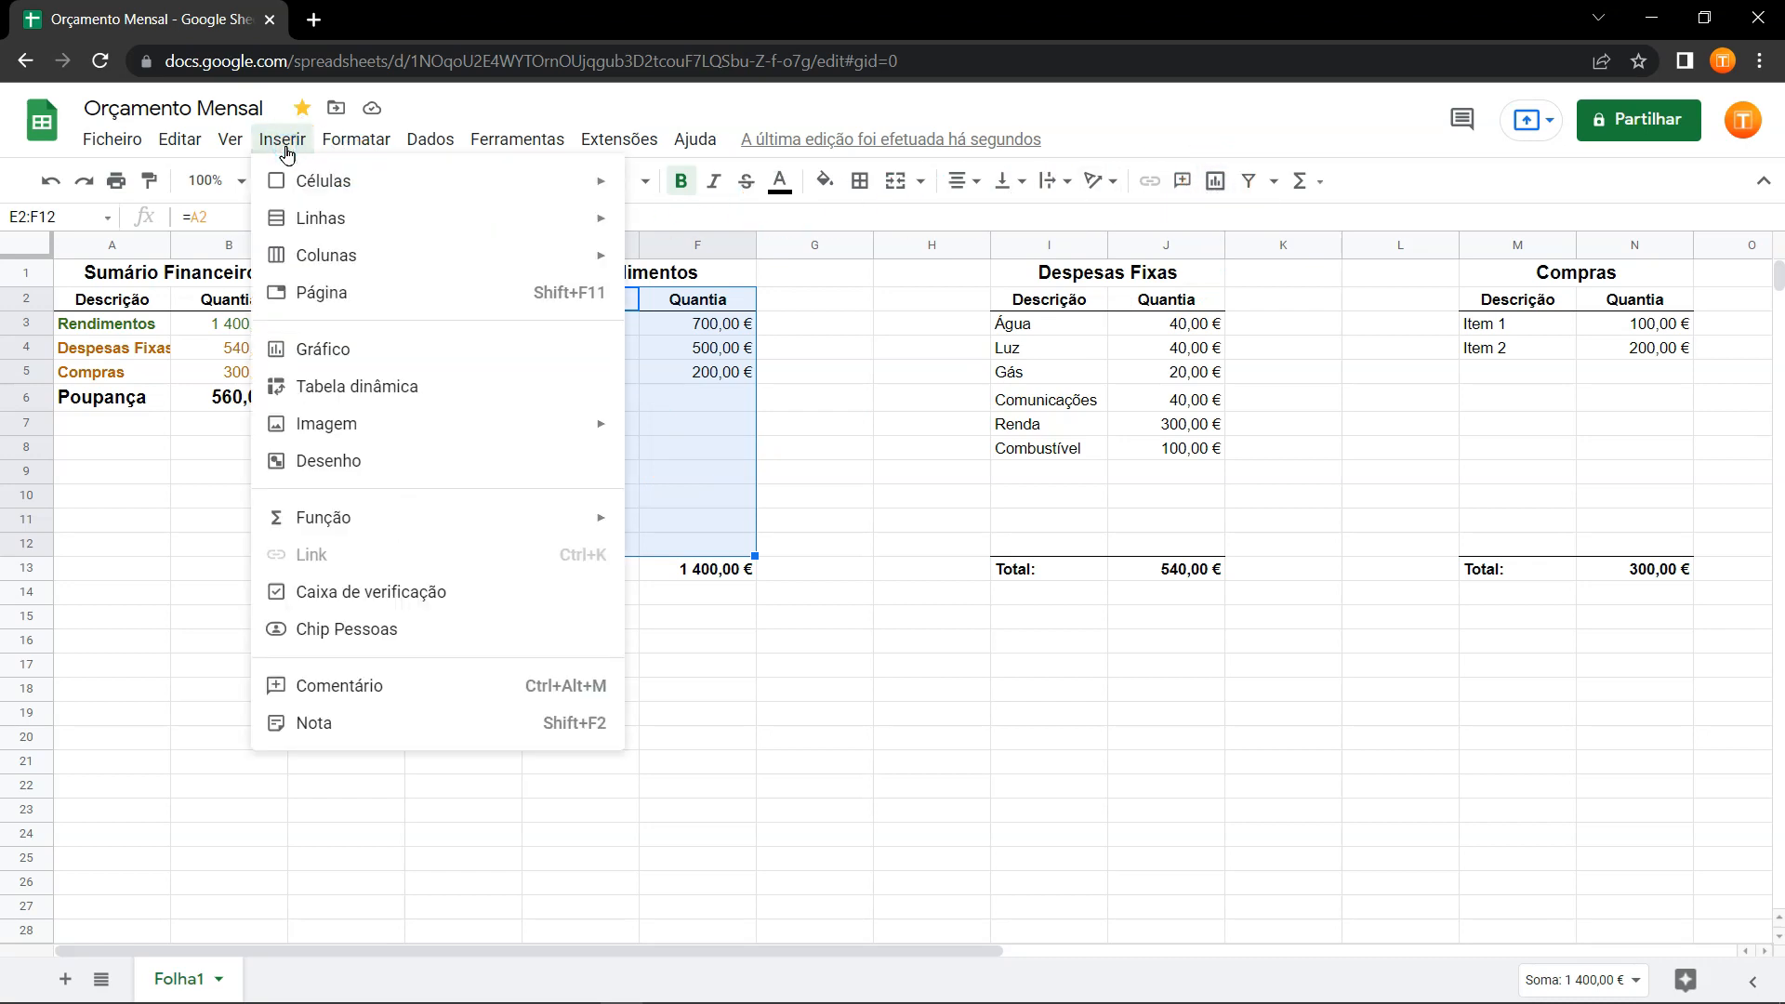
{"action": "left_click", "coordinate": [397, 363]}
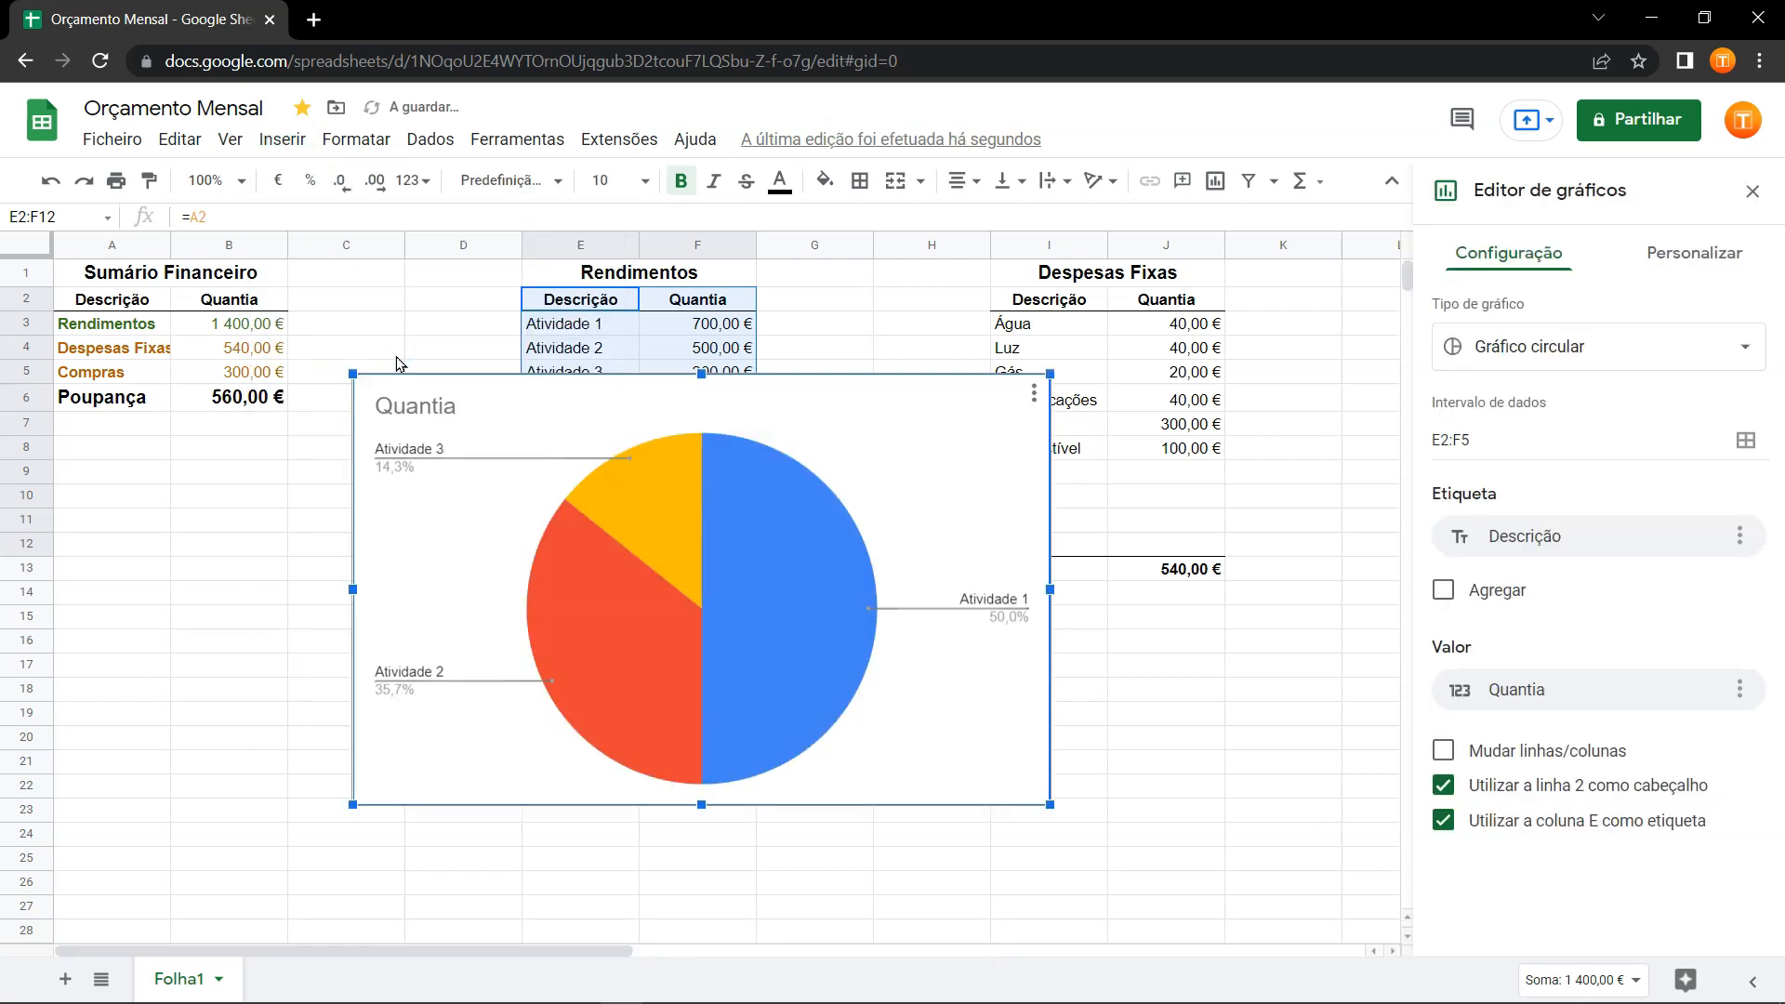
Shrink the Rendimentos pie chart and centre it below the Rendimentos total, across columns D to G from row 15.
{"action": "left_click_drag", "start_coordinate": [617, 387], "coordinate": [567, 513]}
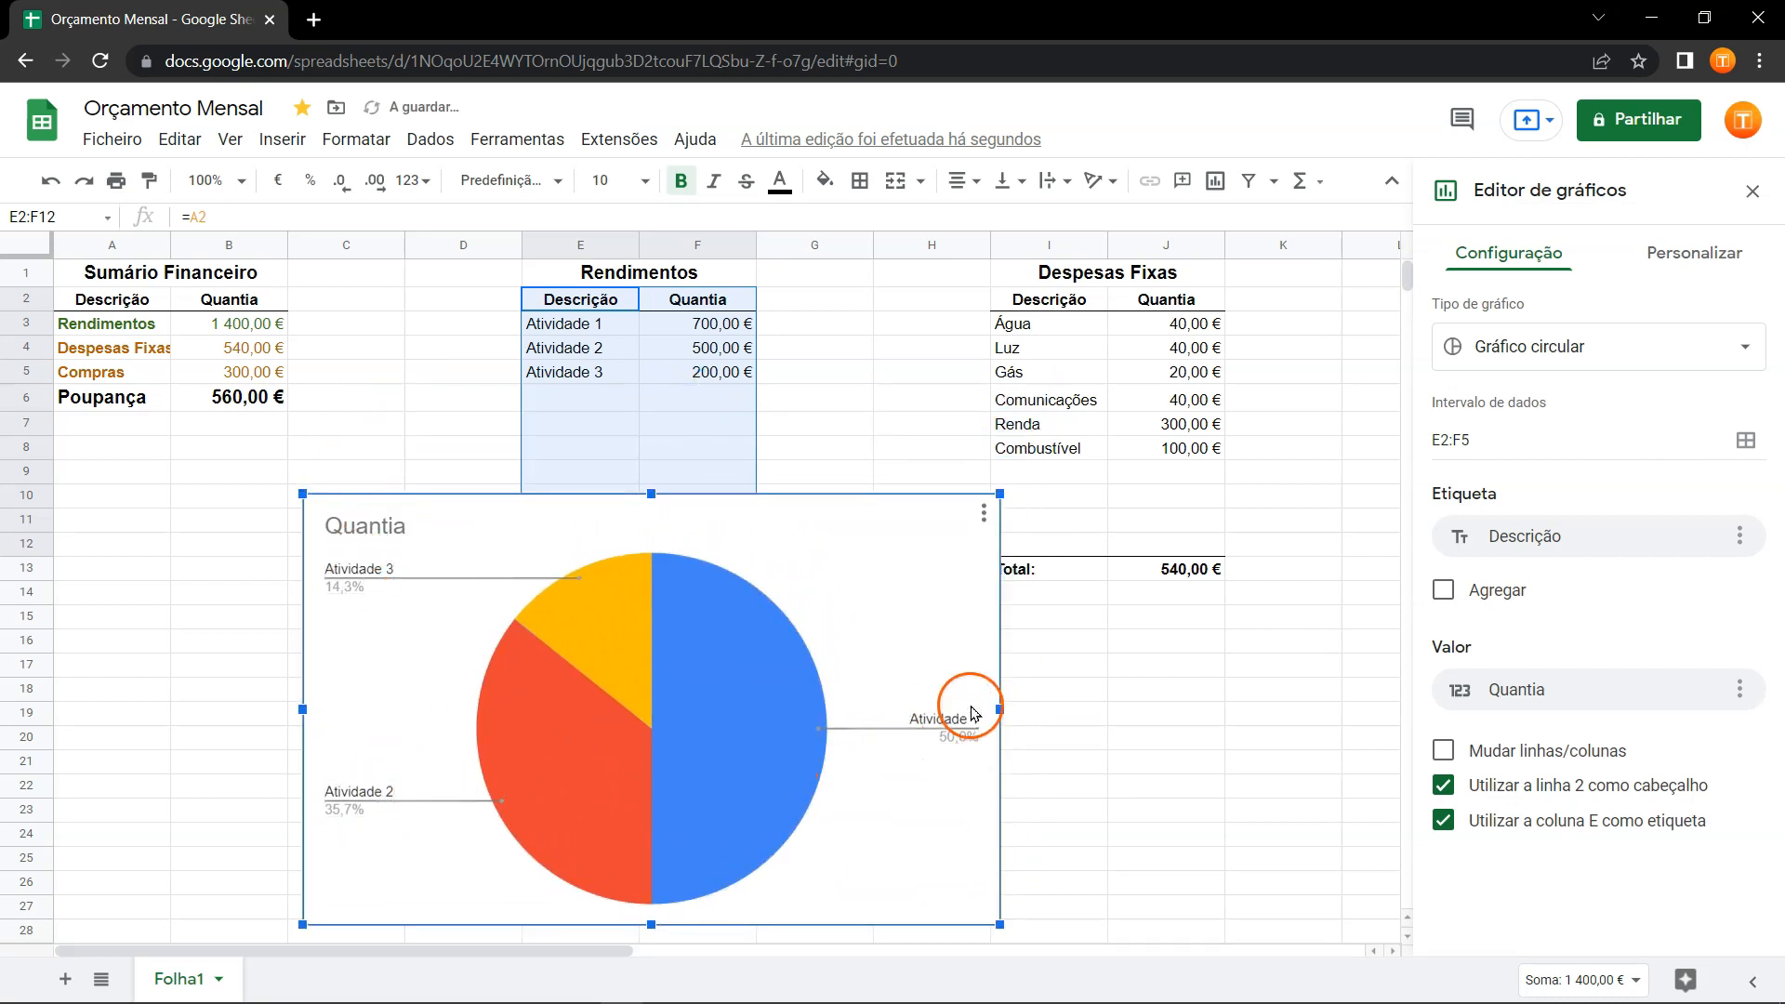
{"action": "left_click_drag", "start_coordinate": [303, 493], "coordinate": [517, 638]}
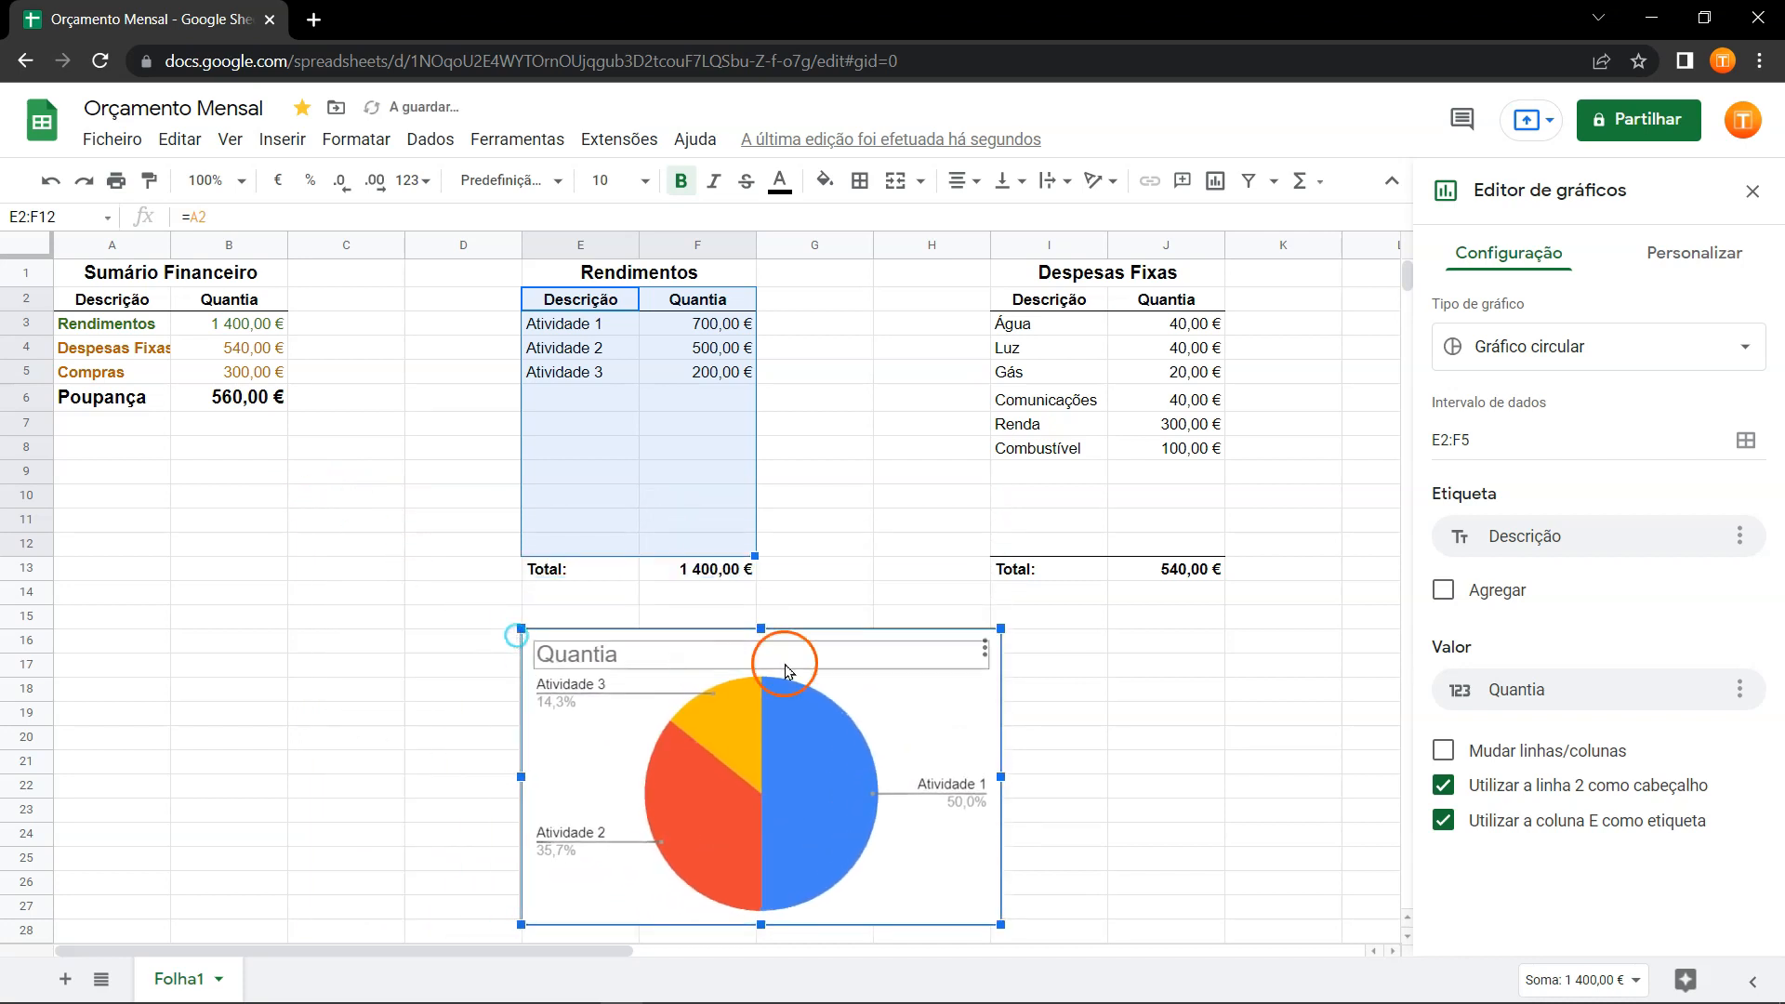
{"action": "left_click_drag", "start_coordinate": [1000, 629], "coordinate": [913, 683]}
{"action": "left_click", "coordinate": [801, 689]}
{"action": "left_click_drag", "start_coordinate": [527, 787], "coordinate": [447, 699]}
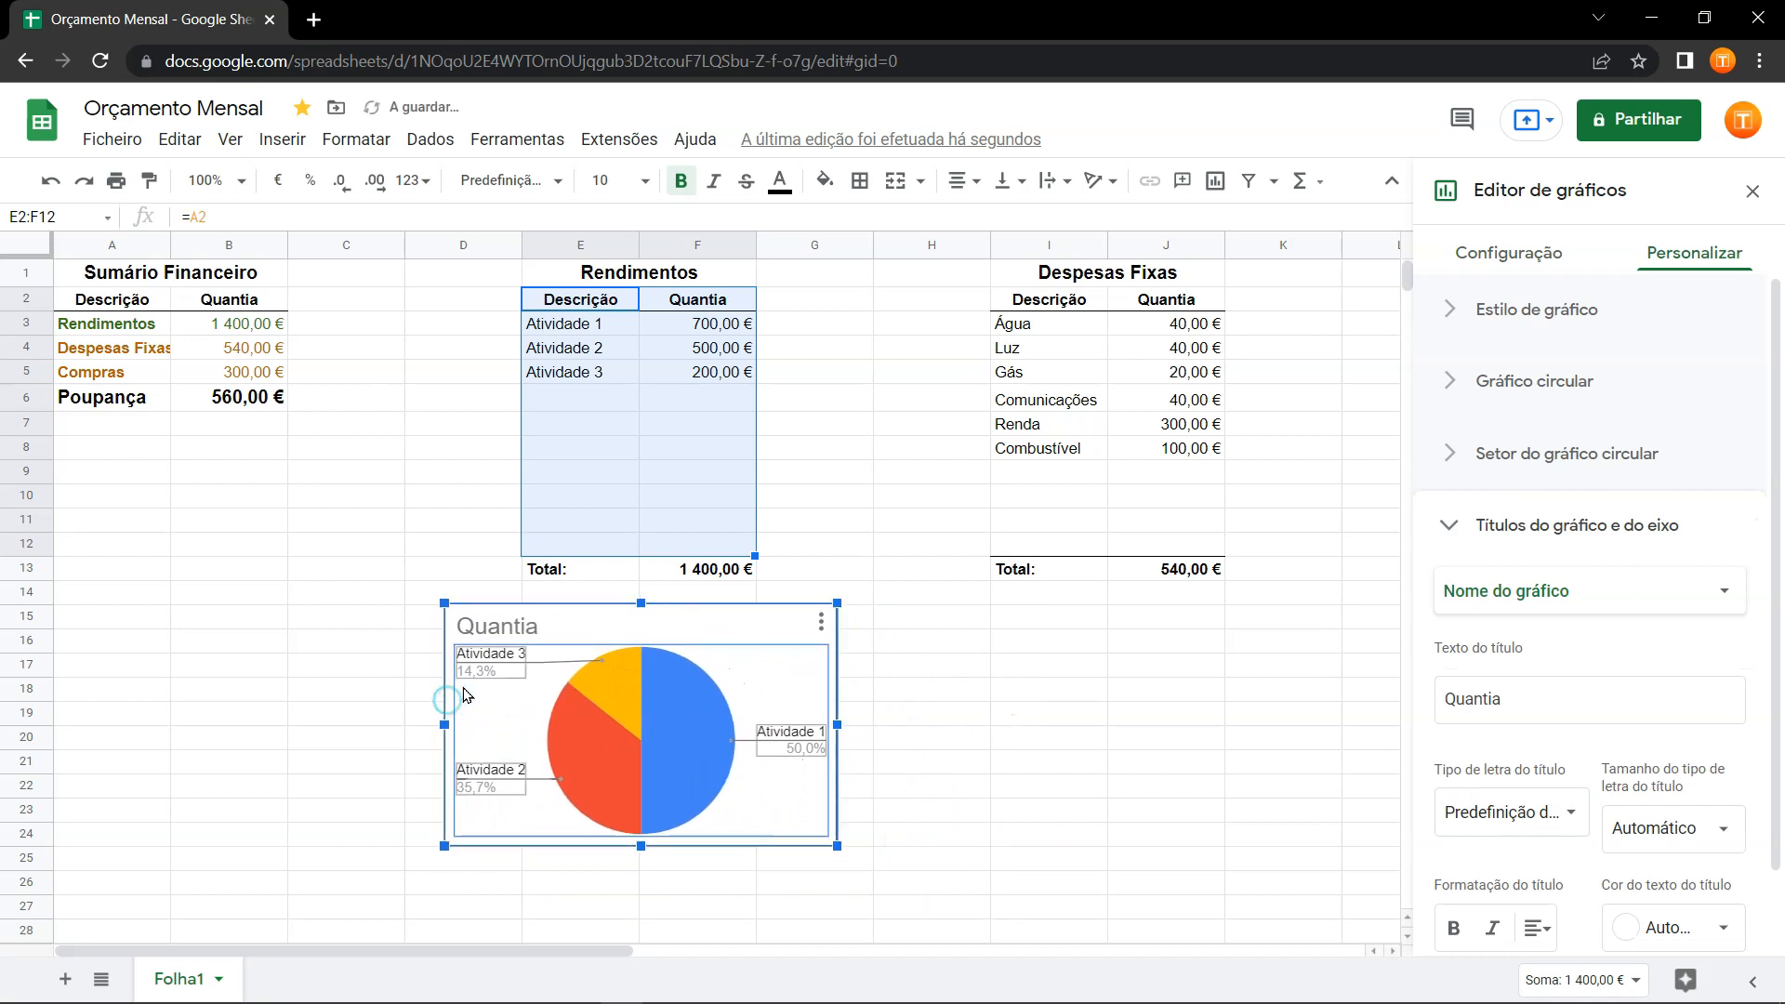
Change the title of the pie chart below the Rendimentos table to "Rendimentos".
{"action": "left_click", "coordinate": [509, 629]}
{"action": "left_click", "coordinate": [523, 625]}
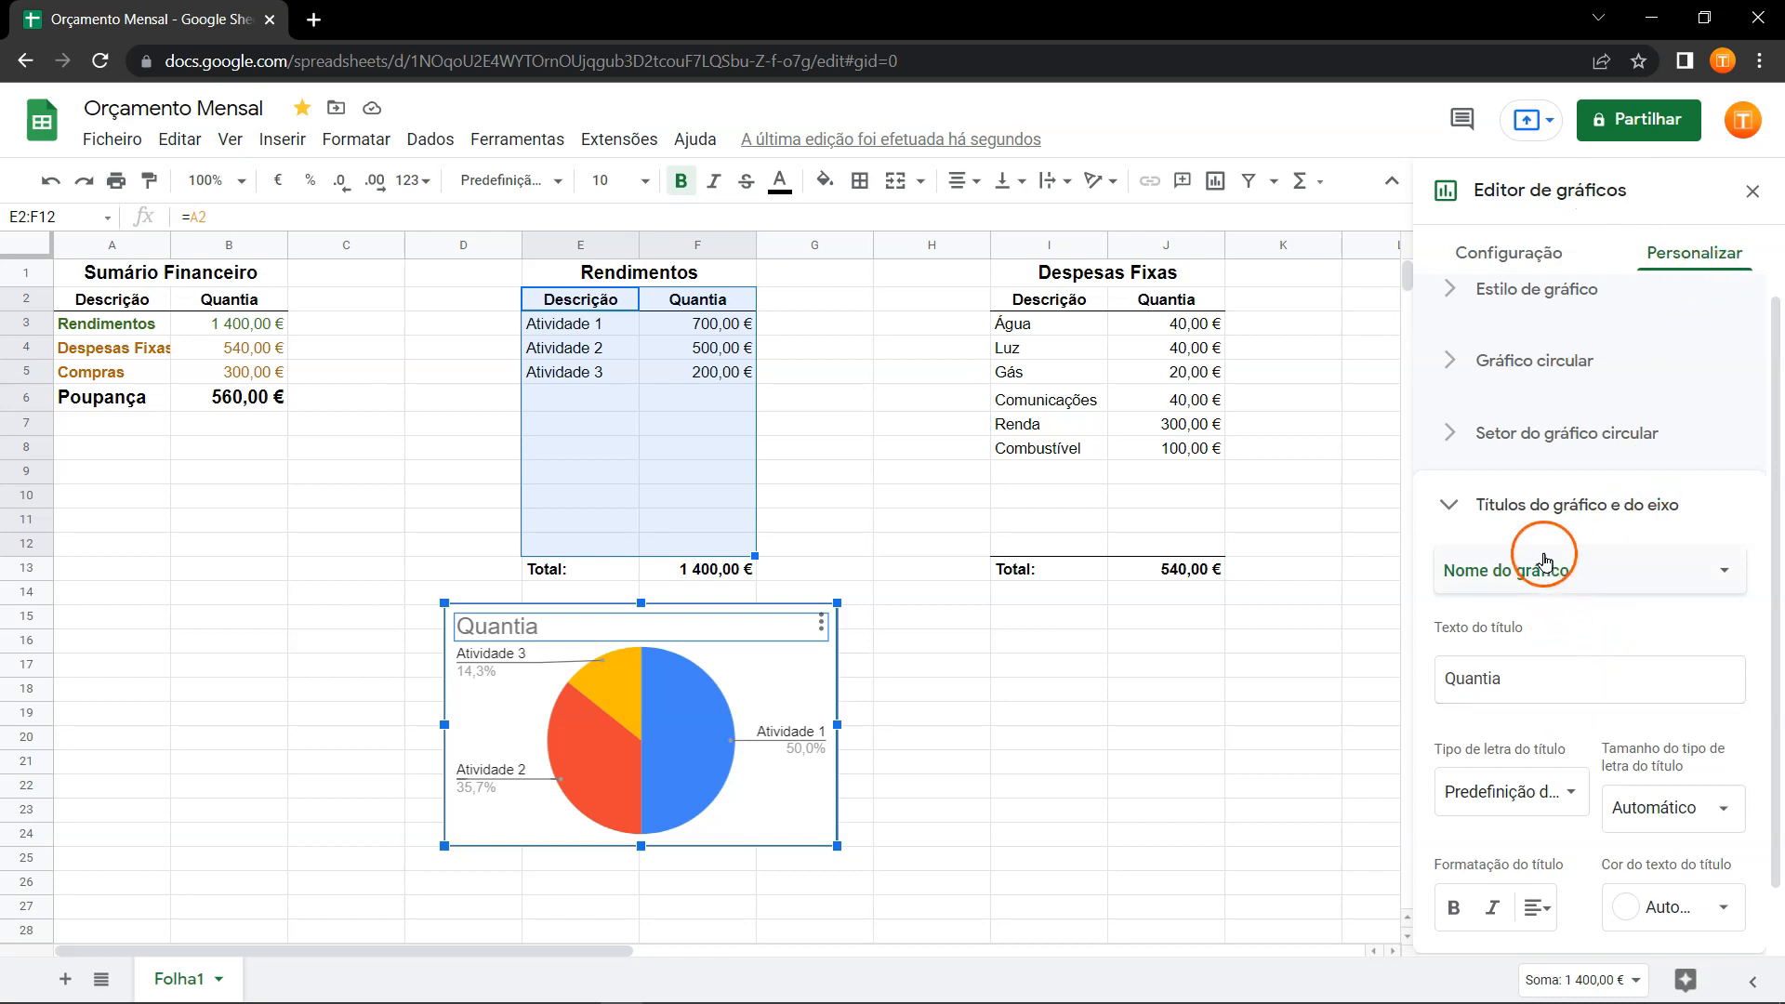
{"action": "double_click", "coordinate": [1451, 679]}
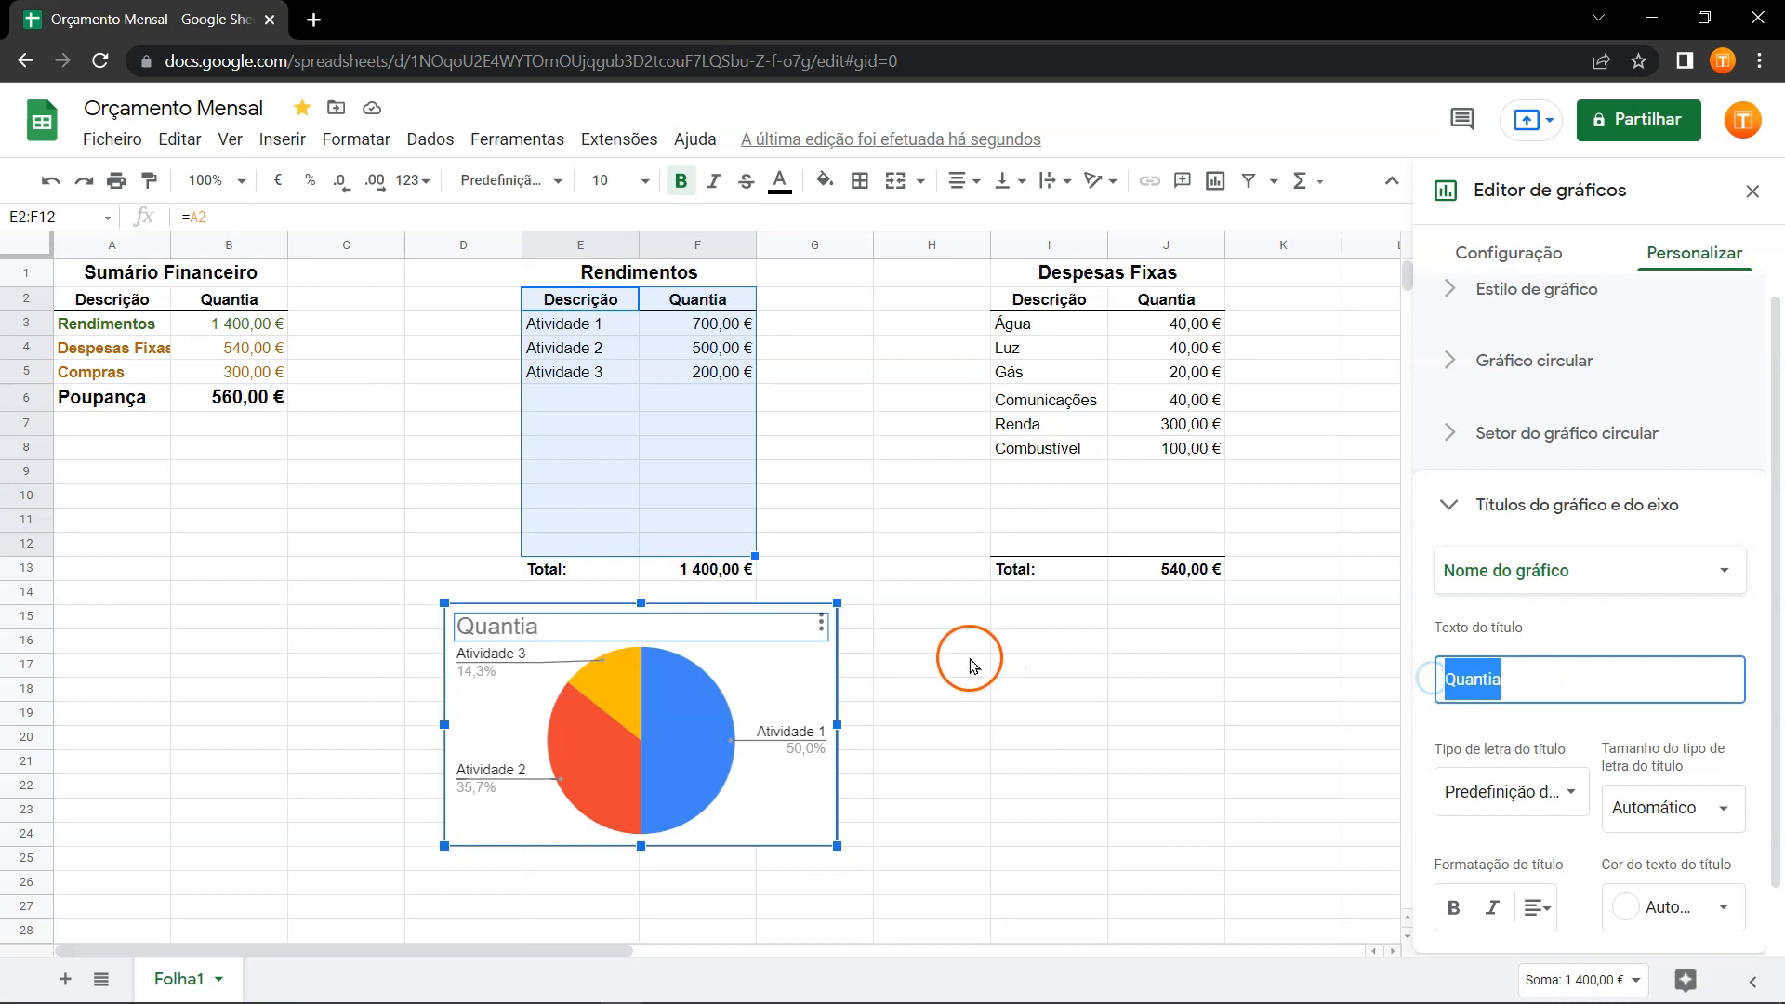
{"action": "left_click", "coordinate": [818, 622]}
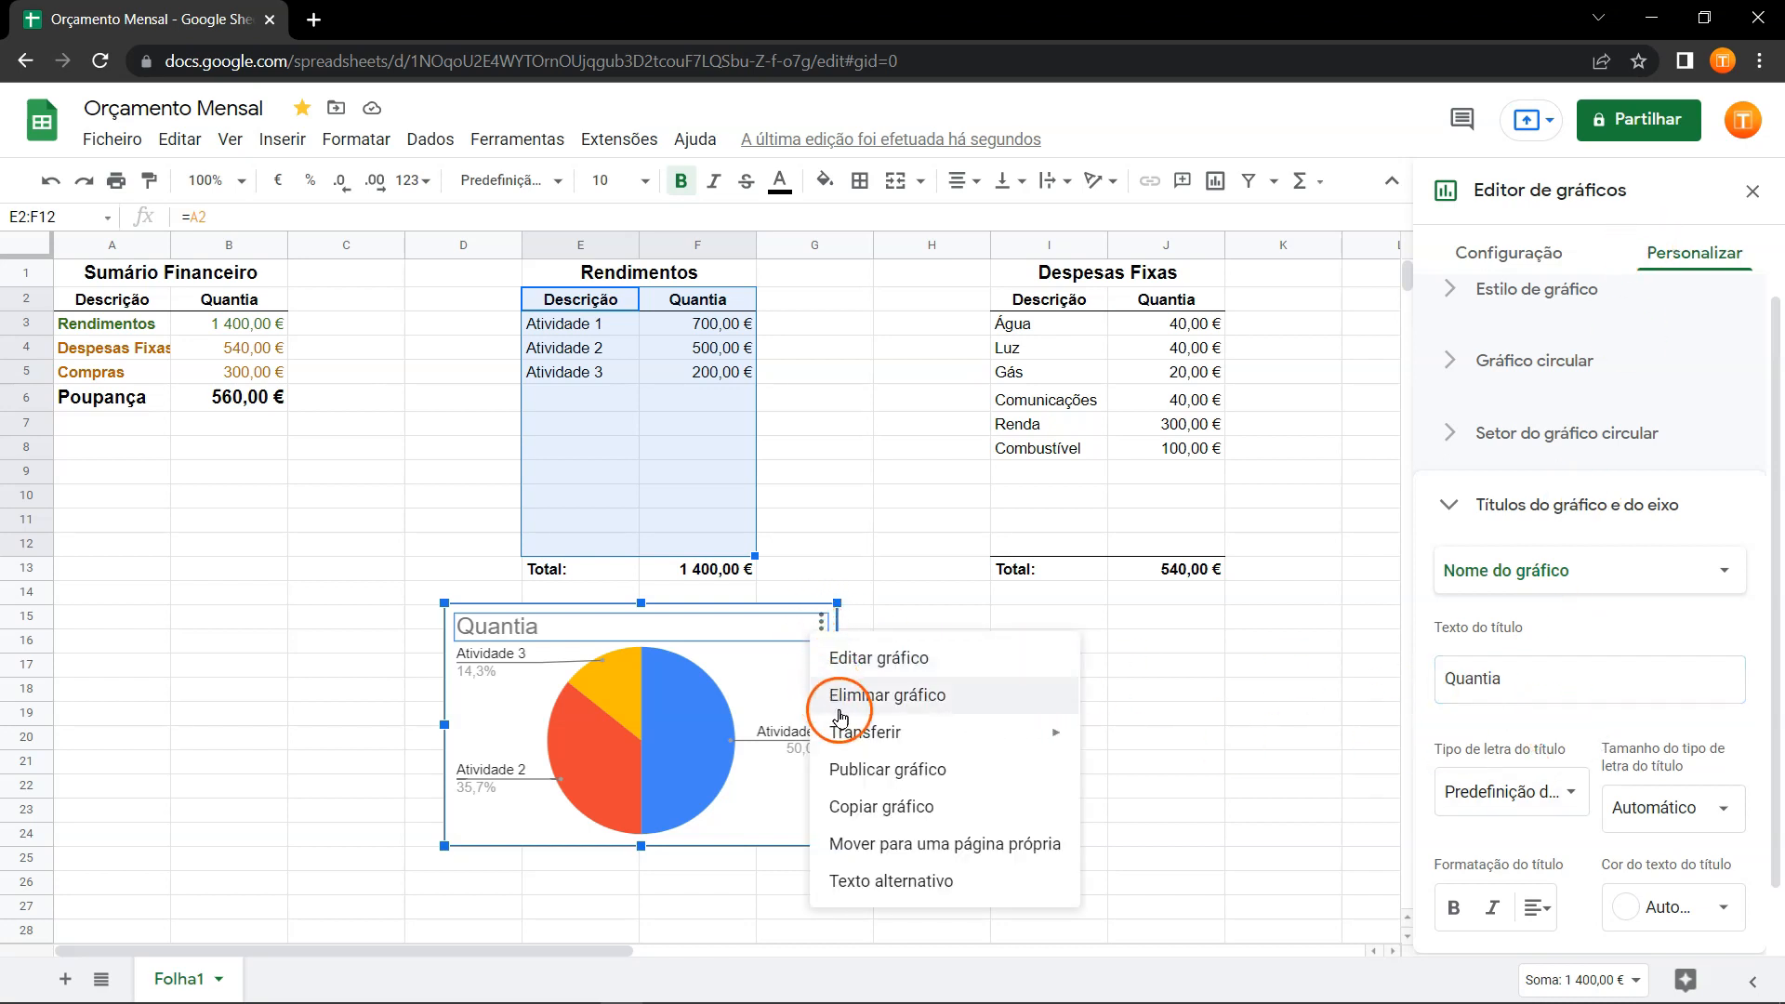
{"action": "left_click", "coordinate": [879, 669]}
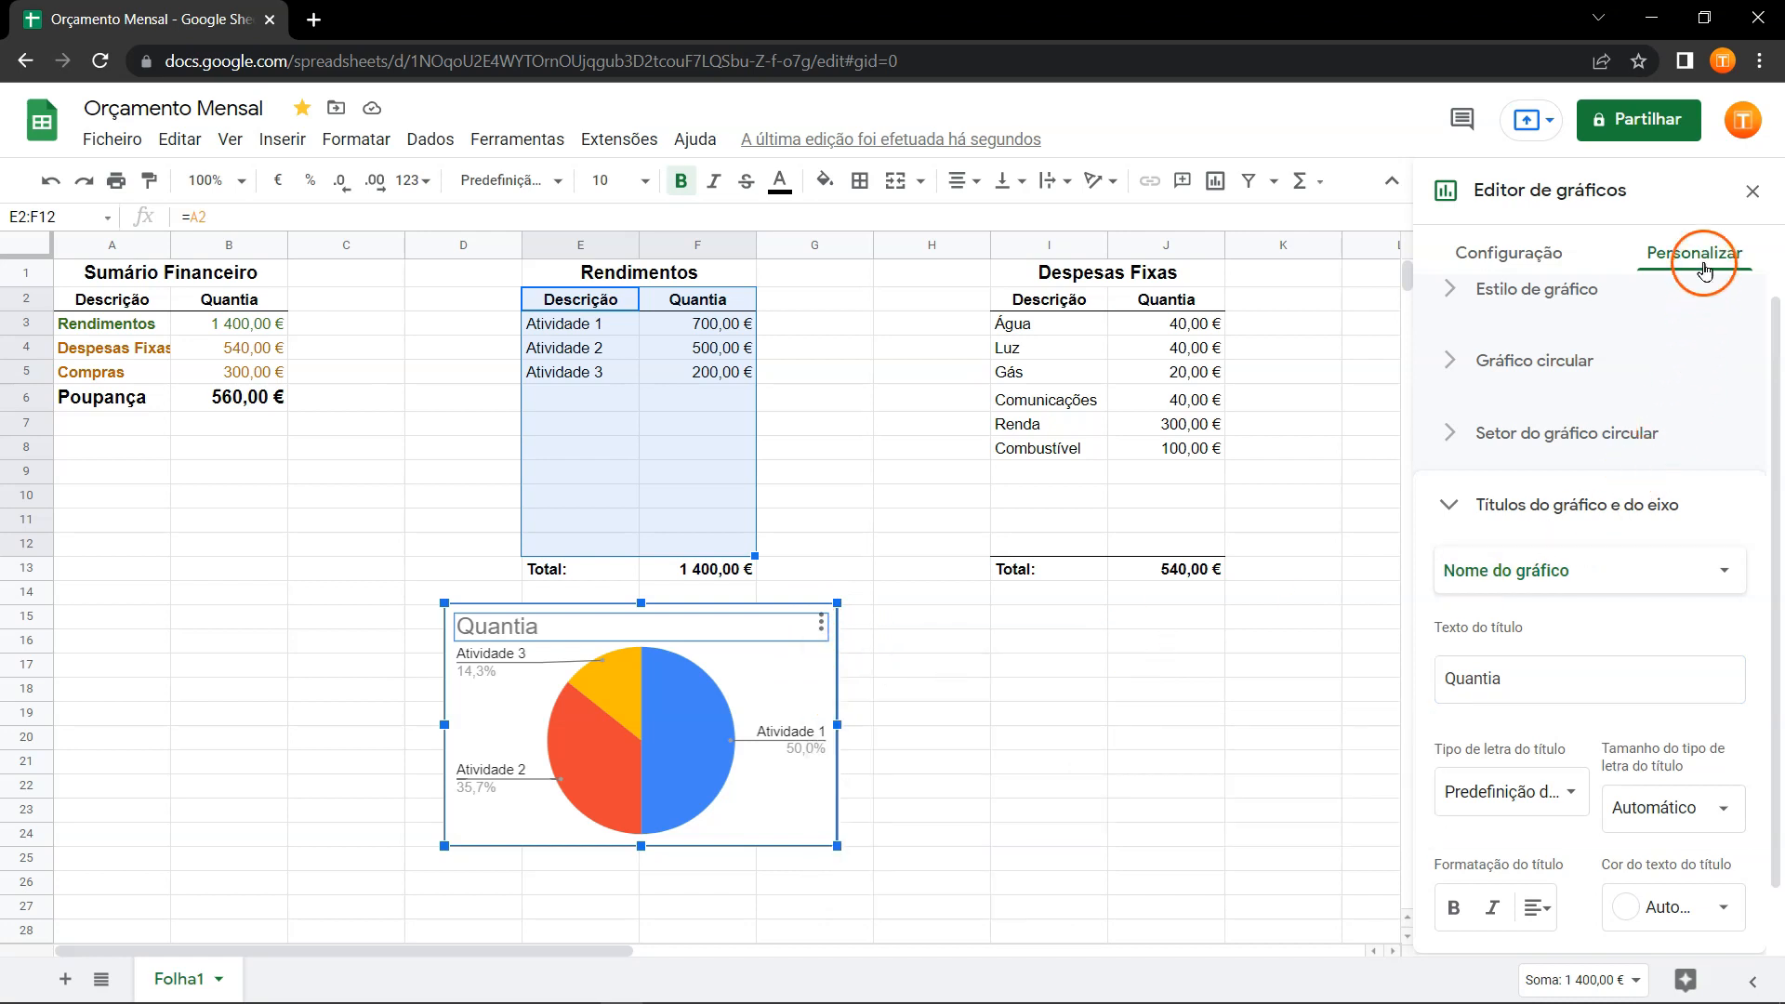
{"action": "double_click", "coordinate": [1562, 679]}
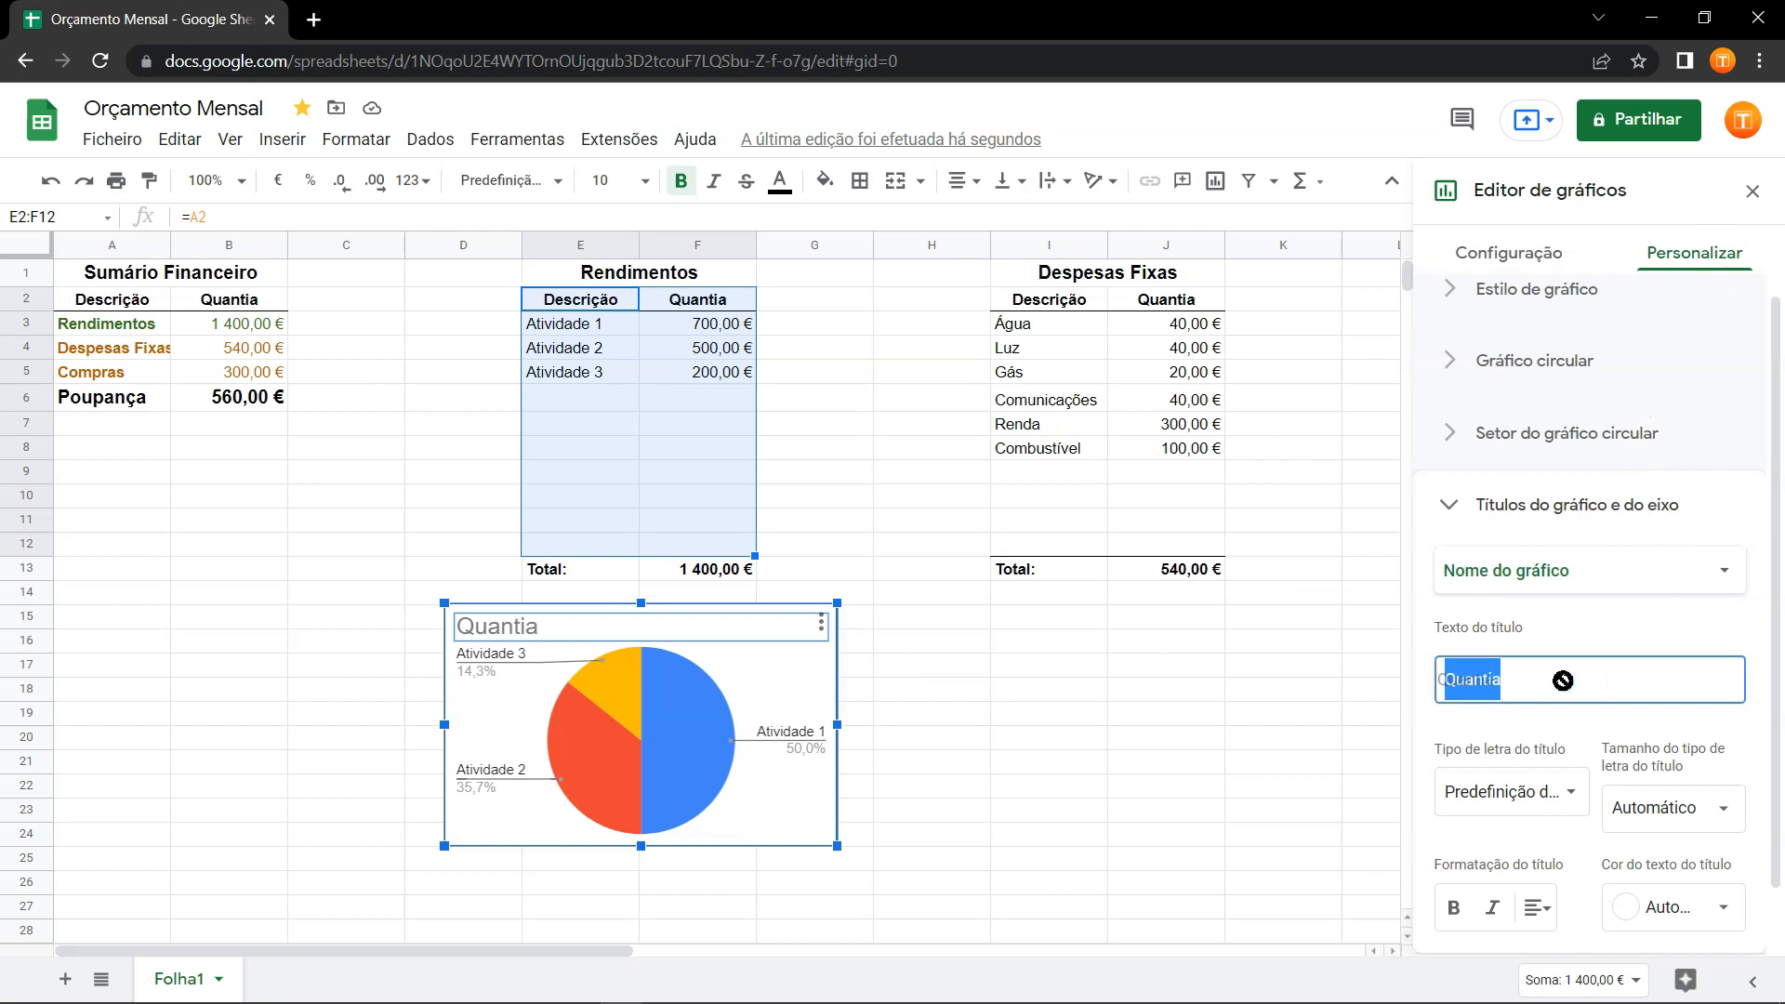
{"action": "type", "text": "Rendimentos"}
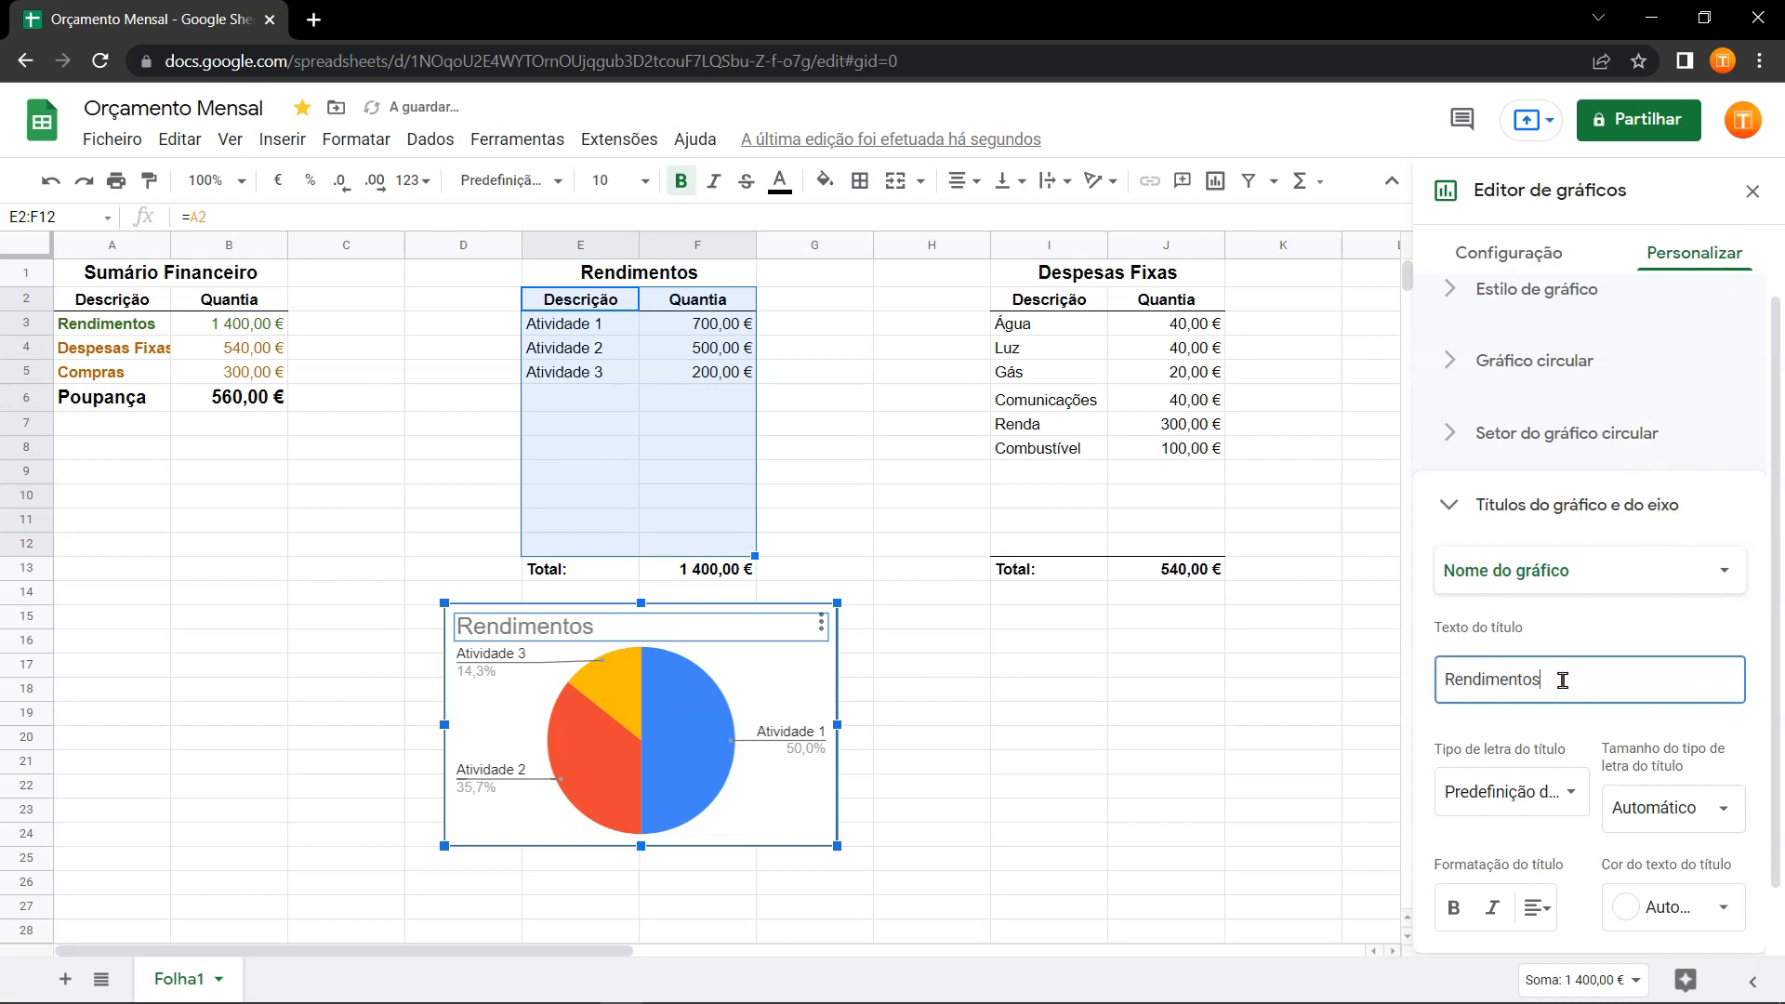
{"action": "scroll", "coordinate": [1562, 679], "scroll_direction": "down", "scroll_amount": 1}
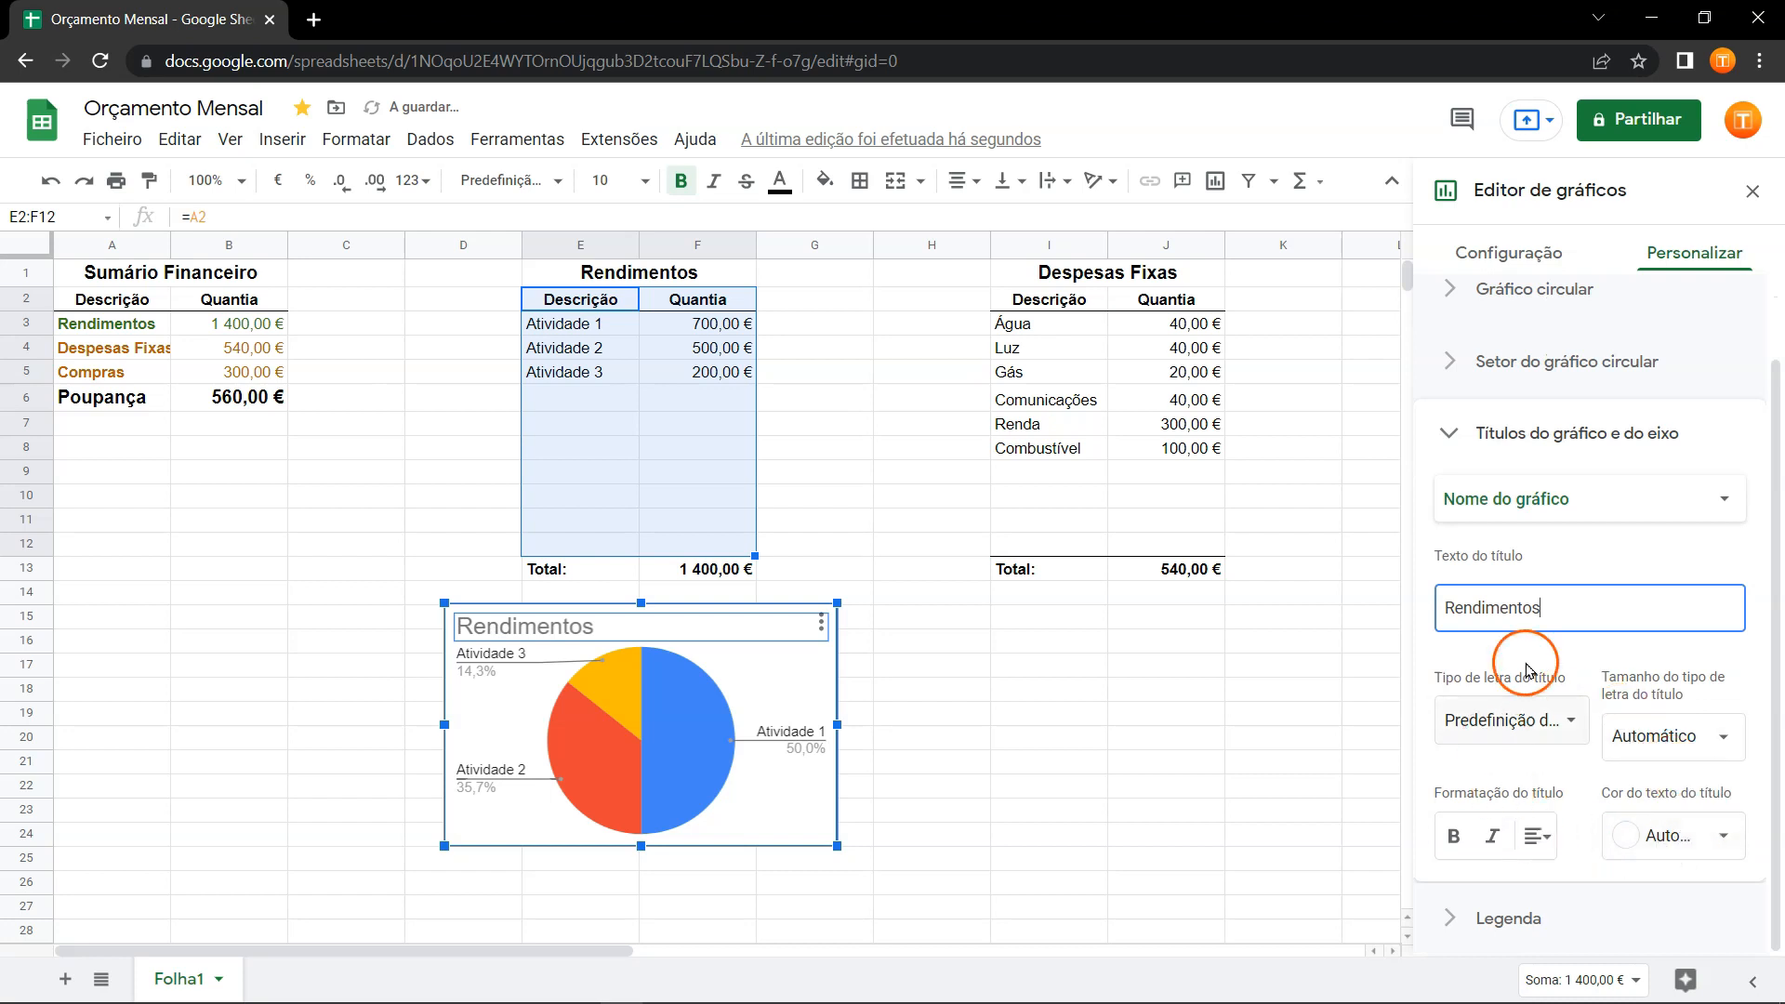
{"action": "left_click", "coordinate": [830, 675]}
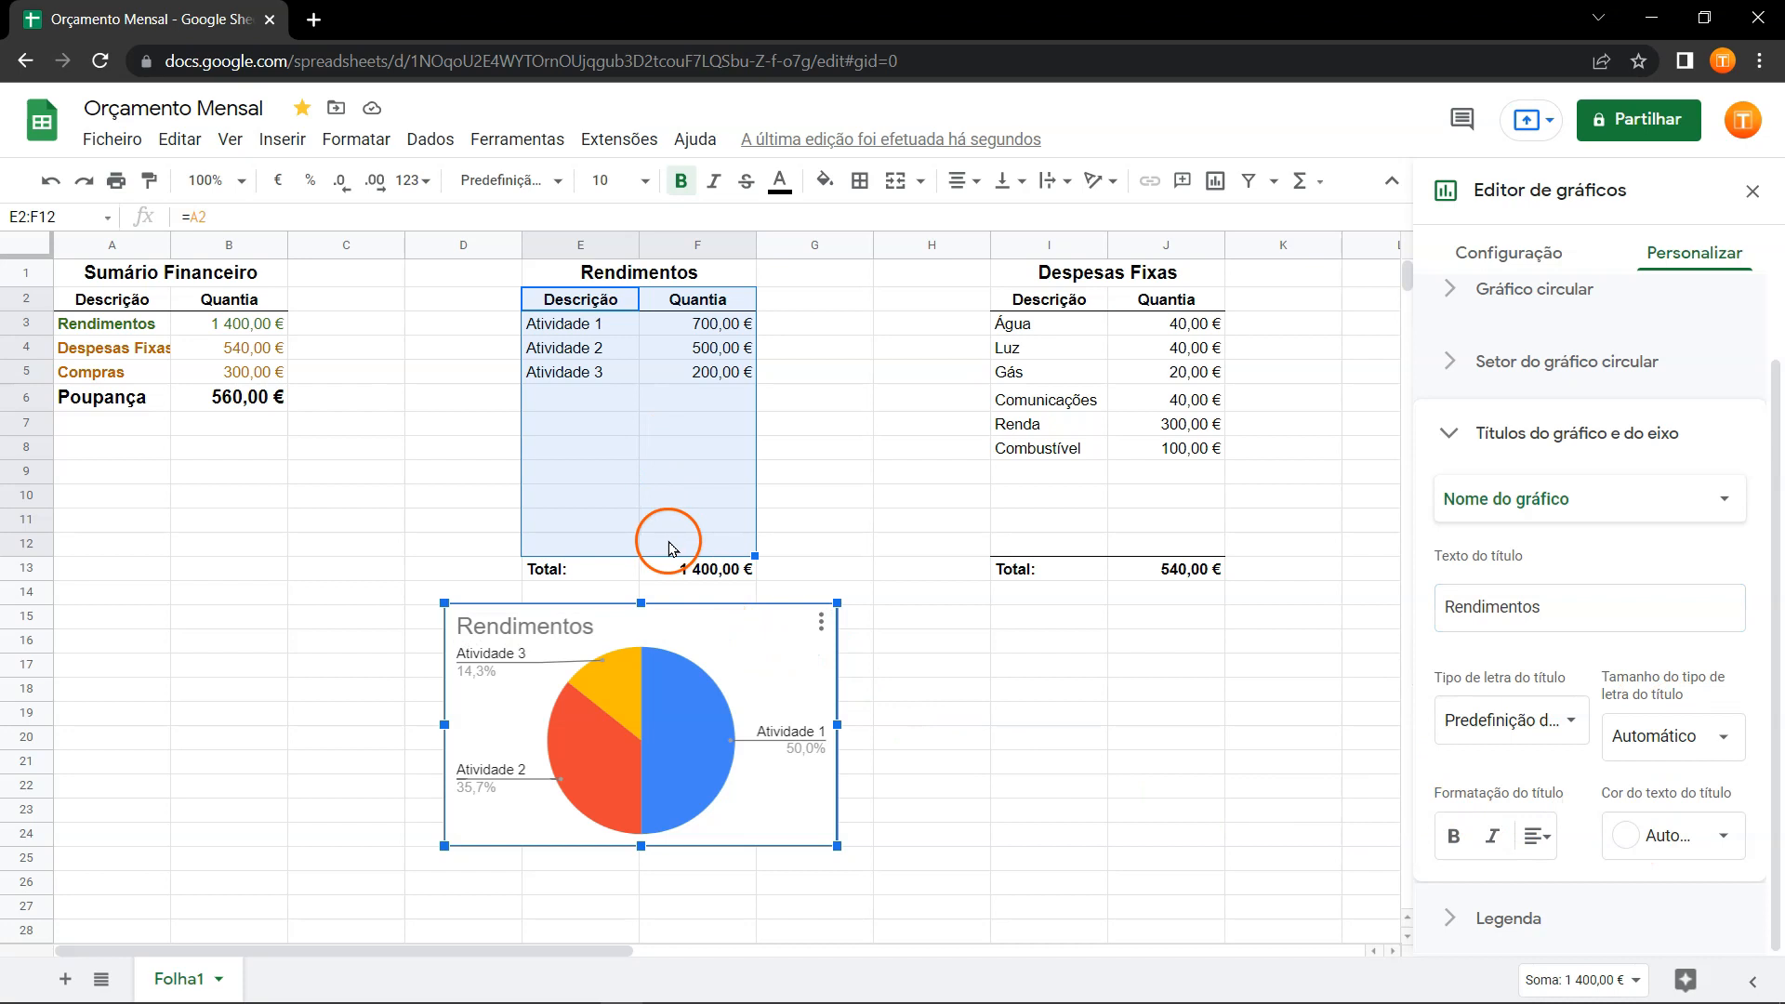
Add the income entry "Atividade 4" with an amount of 100,00 € in E6:F6.
{"action": "left_click", "coordinate": [571, 400]}
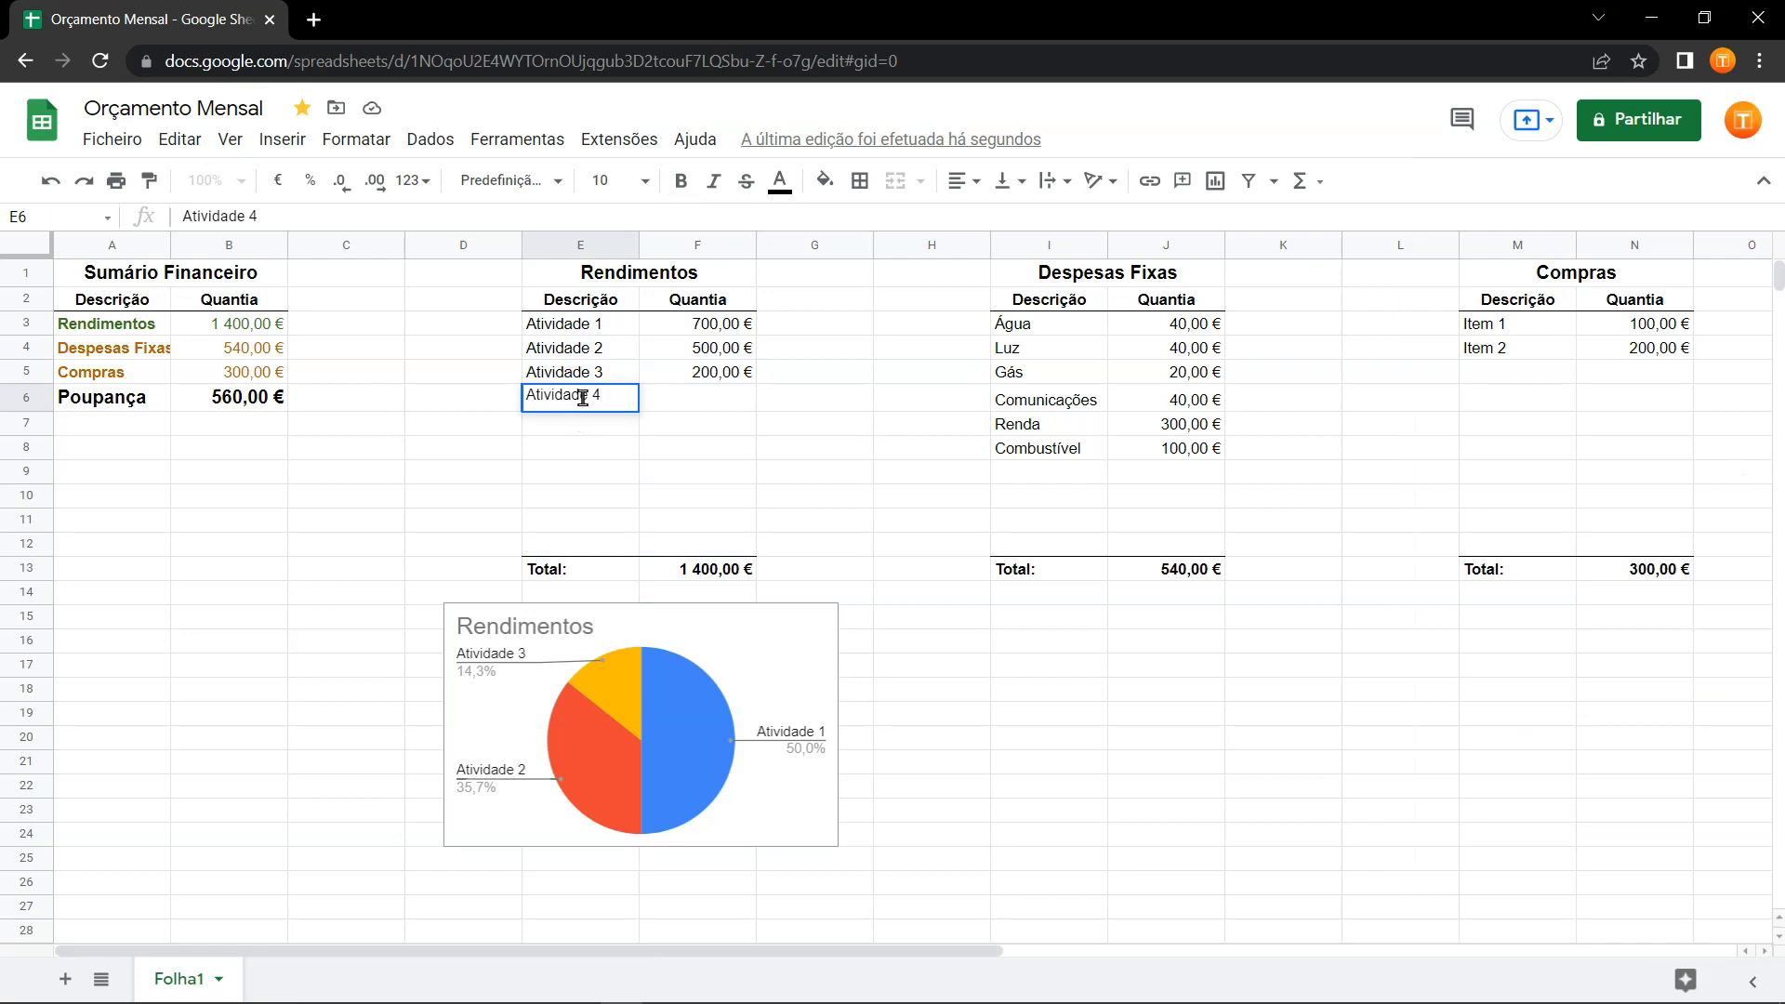
{"action": "key", "text": "Tab"}
{"action": "key", "text": "Tab"}
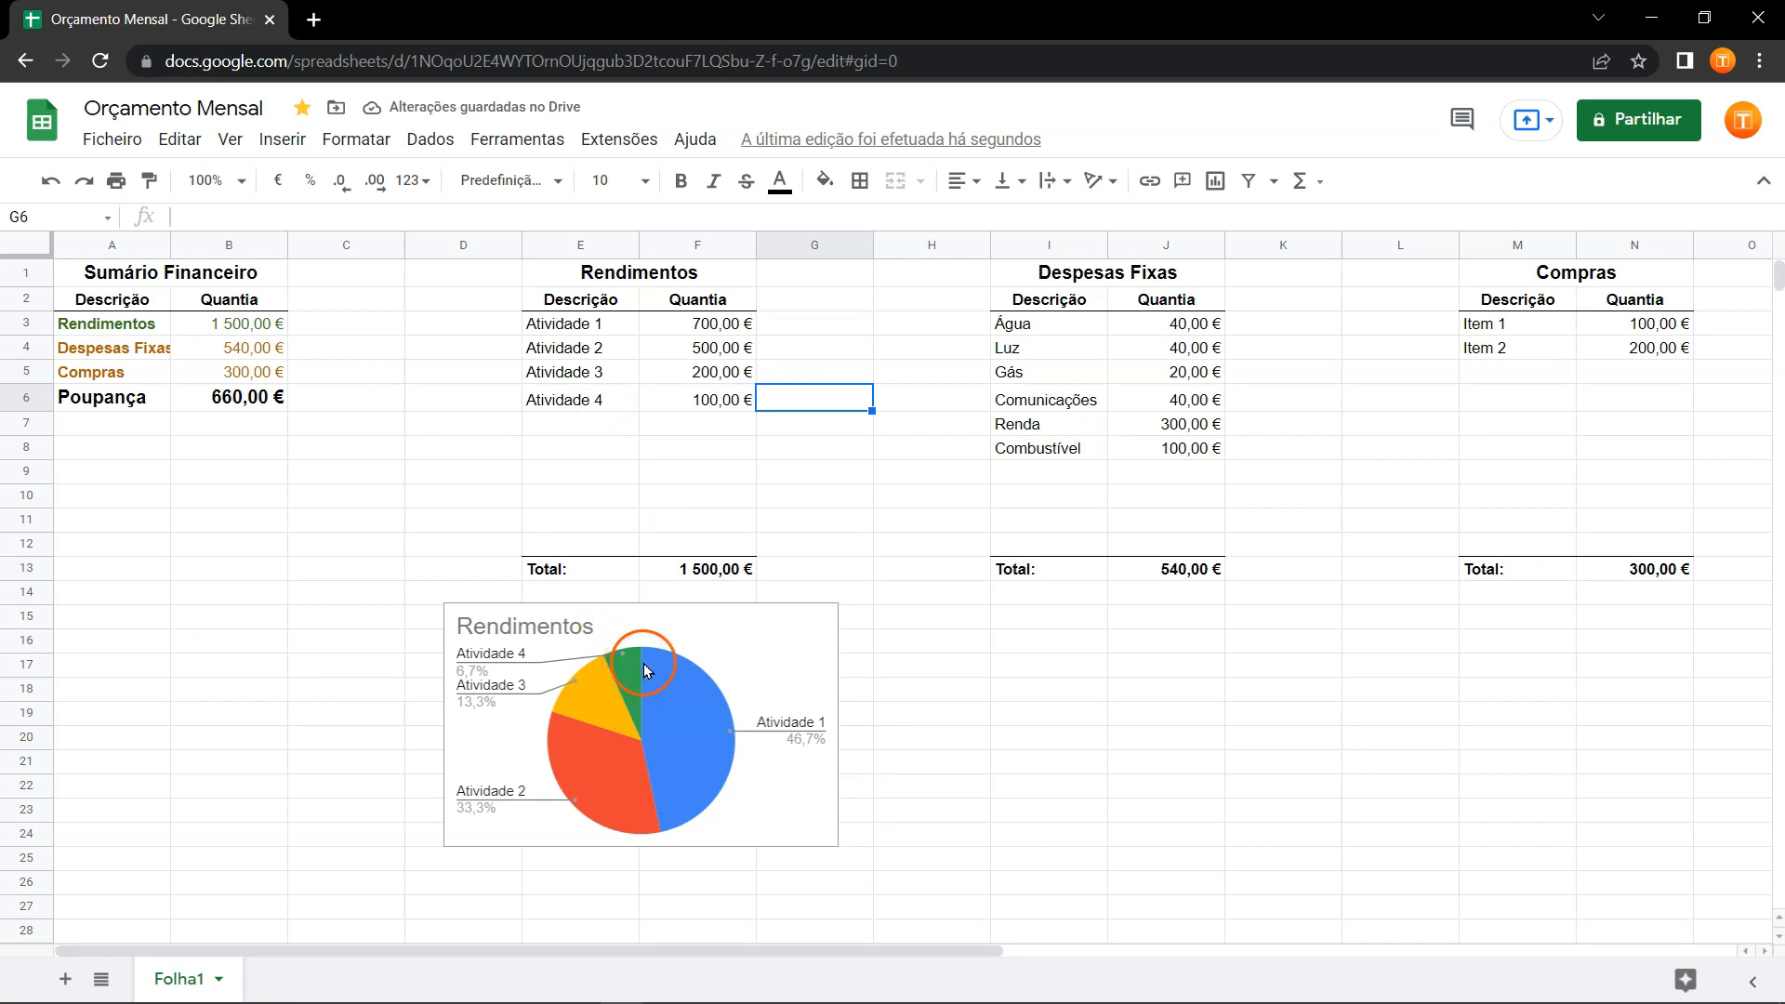
Insert a pie chart from the Despesas Fixas table range I2:J12.
{"action": "left_click_drag", "start_coordinate": [1037, 323], "coordinate": [1097, 400]}
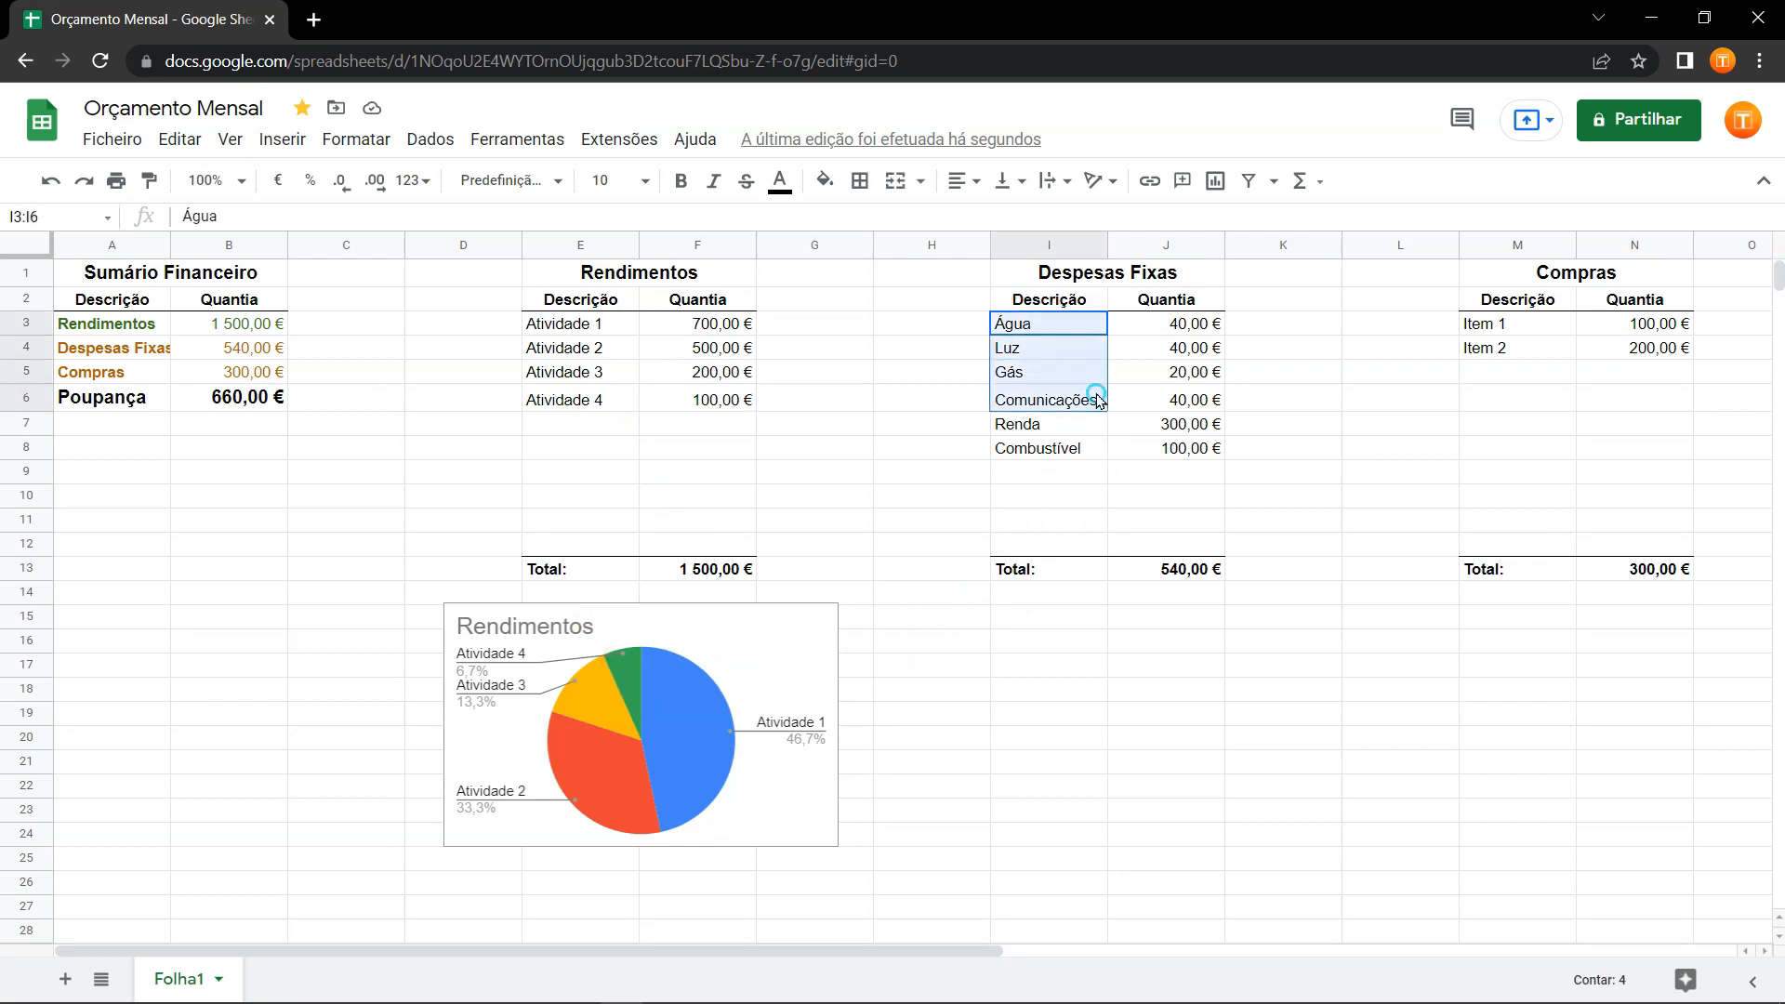
{"action": "left_click_drag", "start_coordinate": [1050, 299], "coordinate": [1199, 552]}
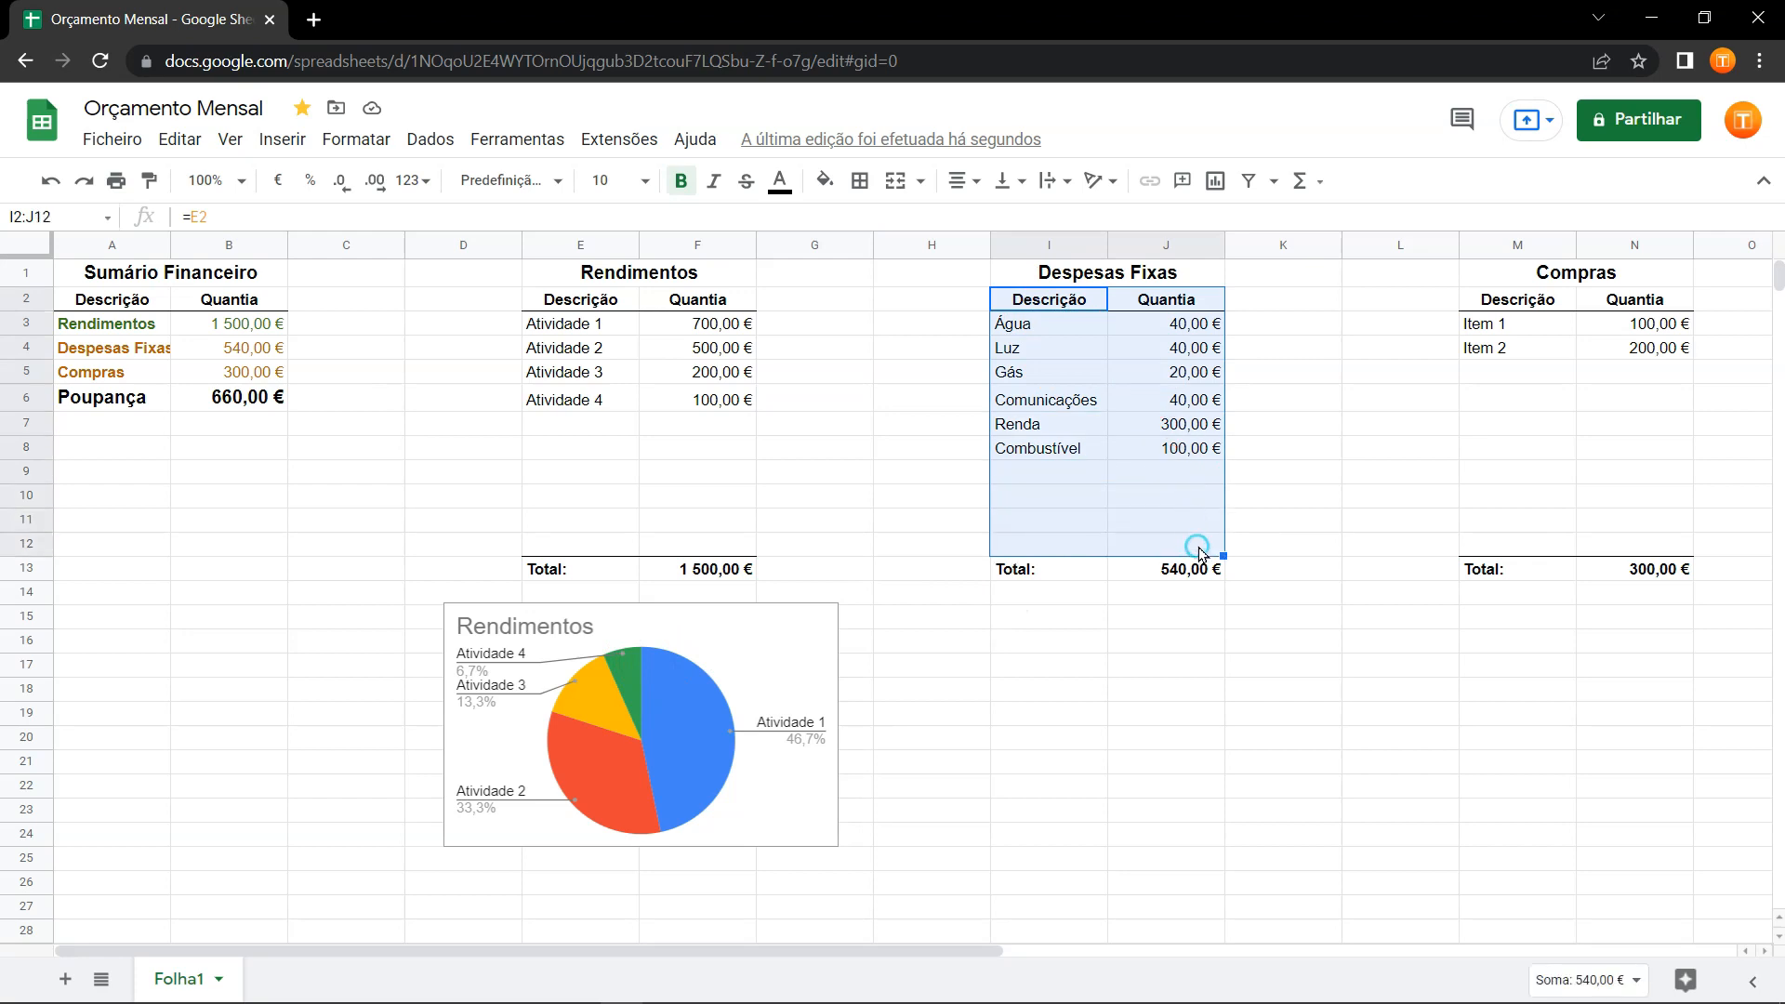
{"action": "left_click", "coordinate": [1215, 181]}
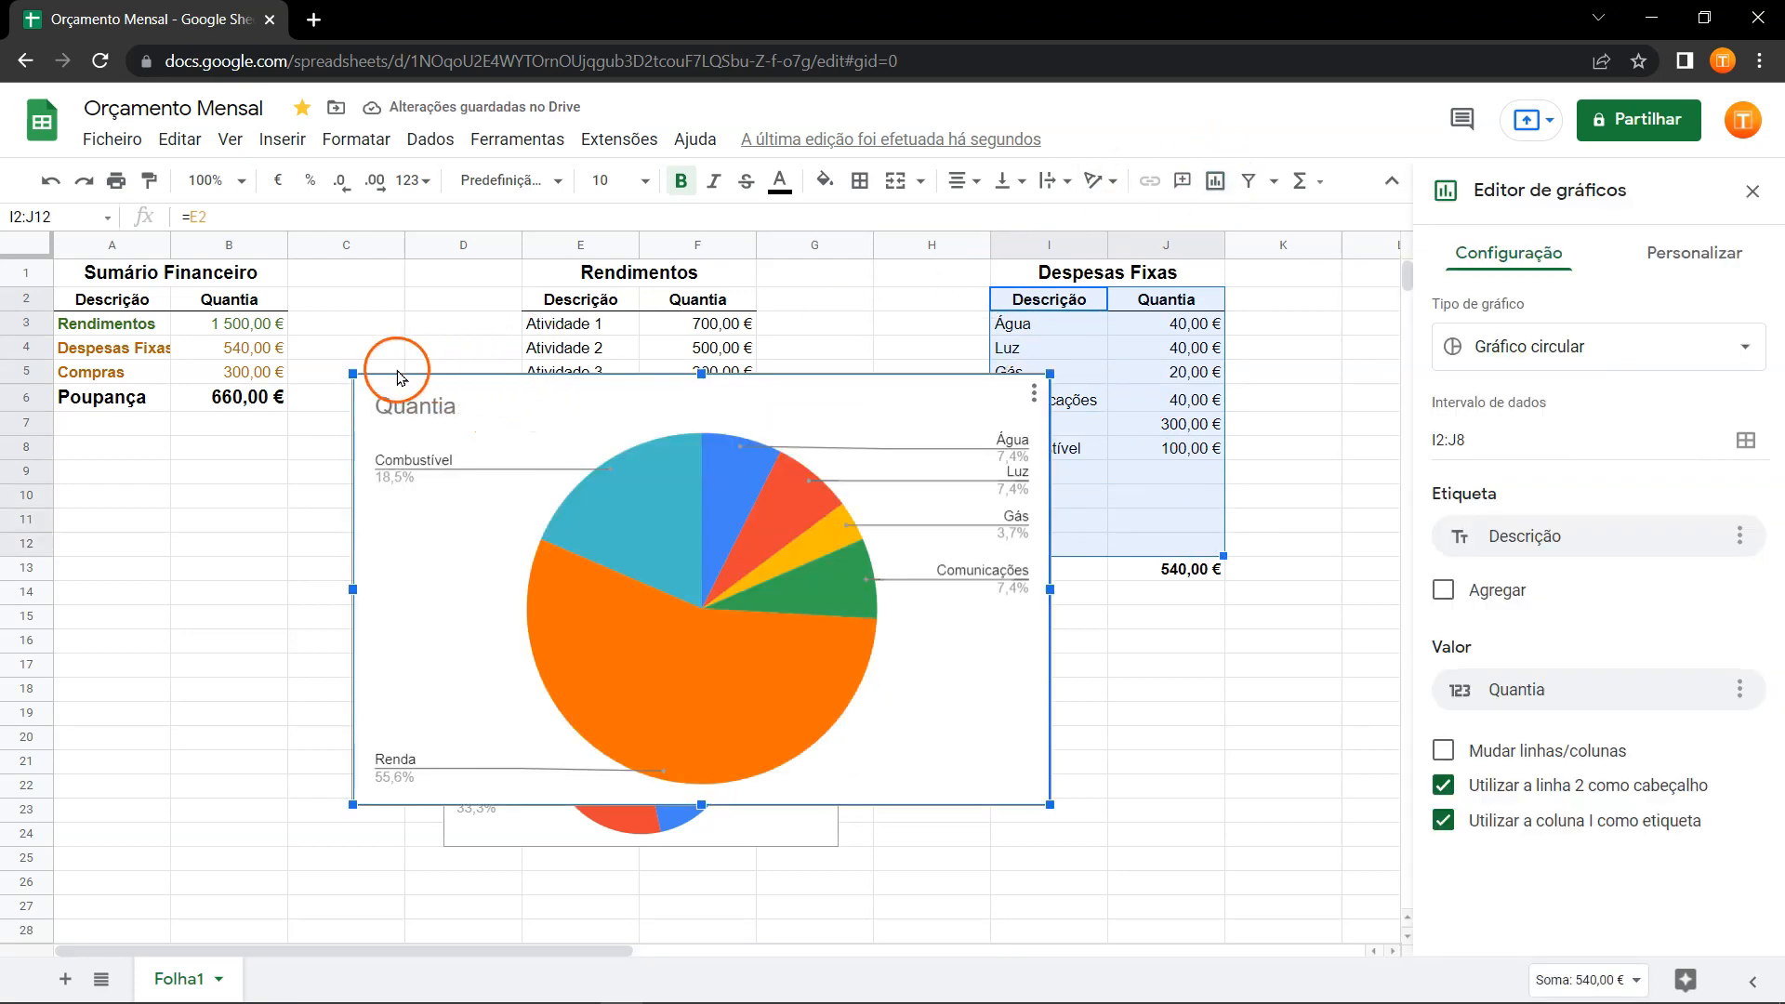
Resize the fixed expenses chart to match the Rendimentos chart and place it below the Despesas Fixas total, aligned at row 15.
{"action": "left_click_drag", "start_coordinate": [352, 372], "coordinate": [445, 433]}
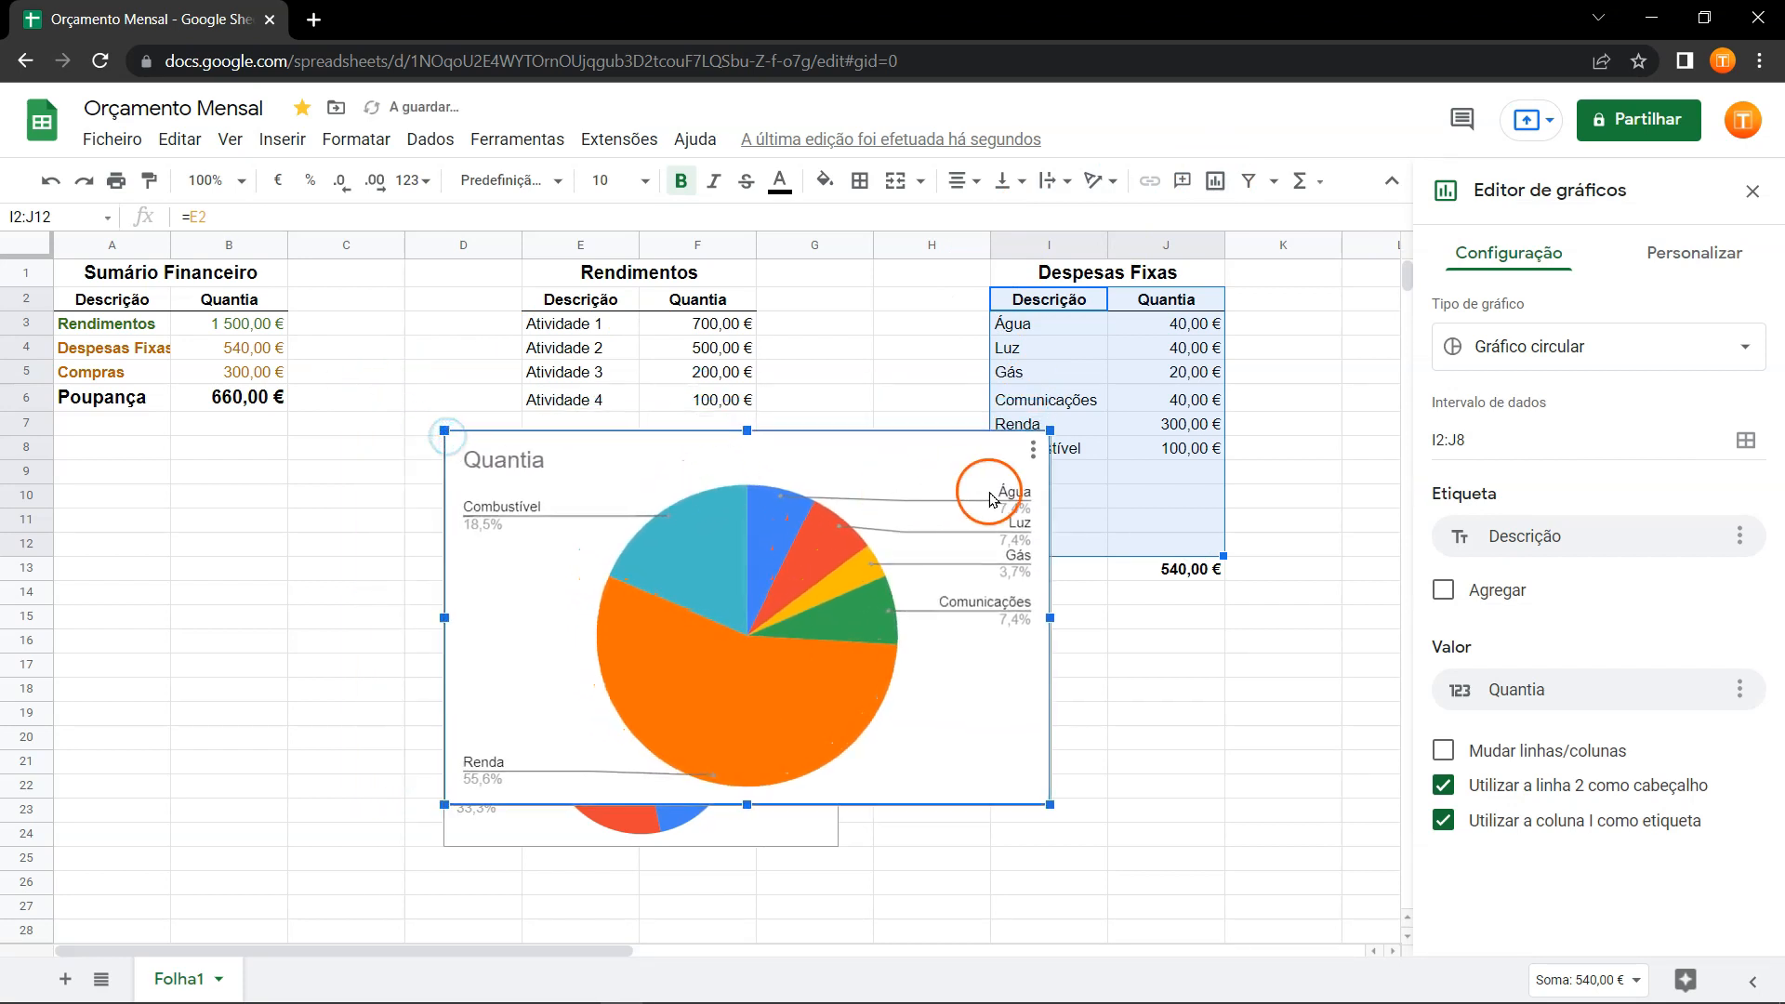
{"action": "left_click_drag", "start_coordinate": [1048, 433], "coordinate": [822, 570]}
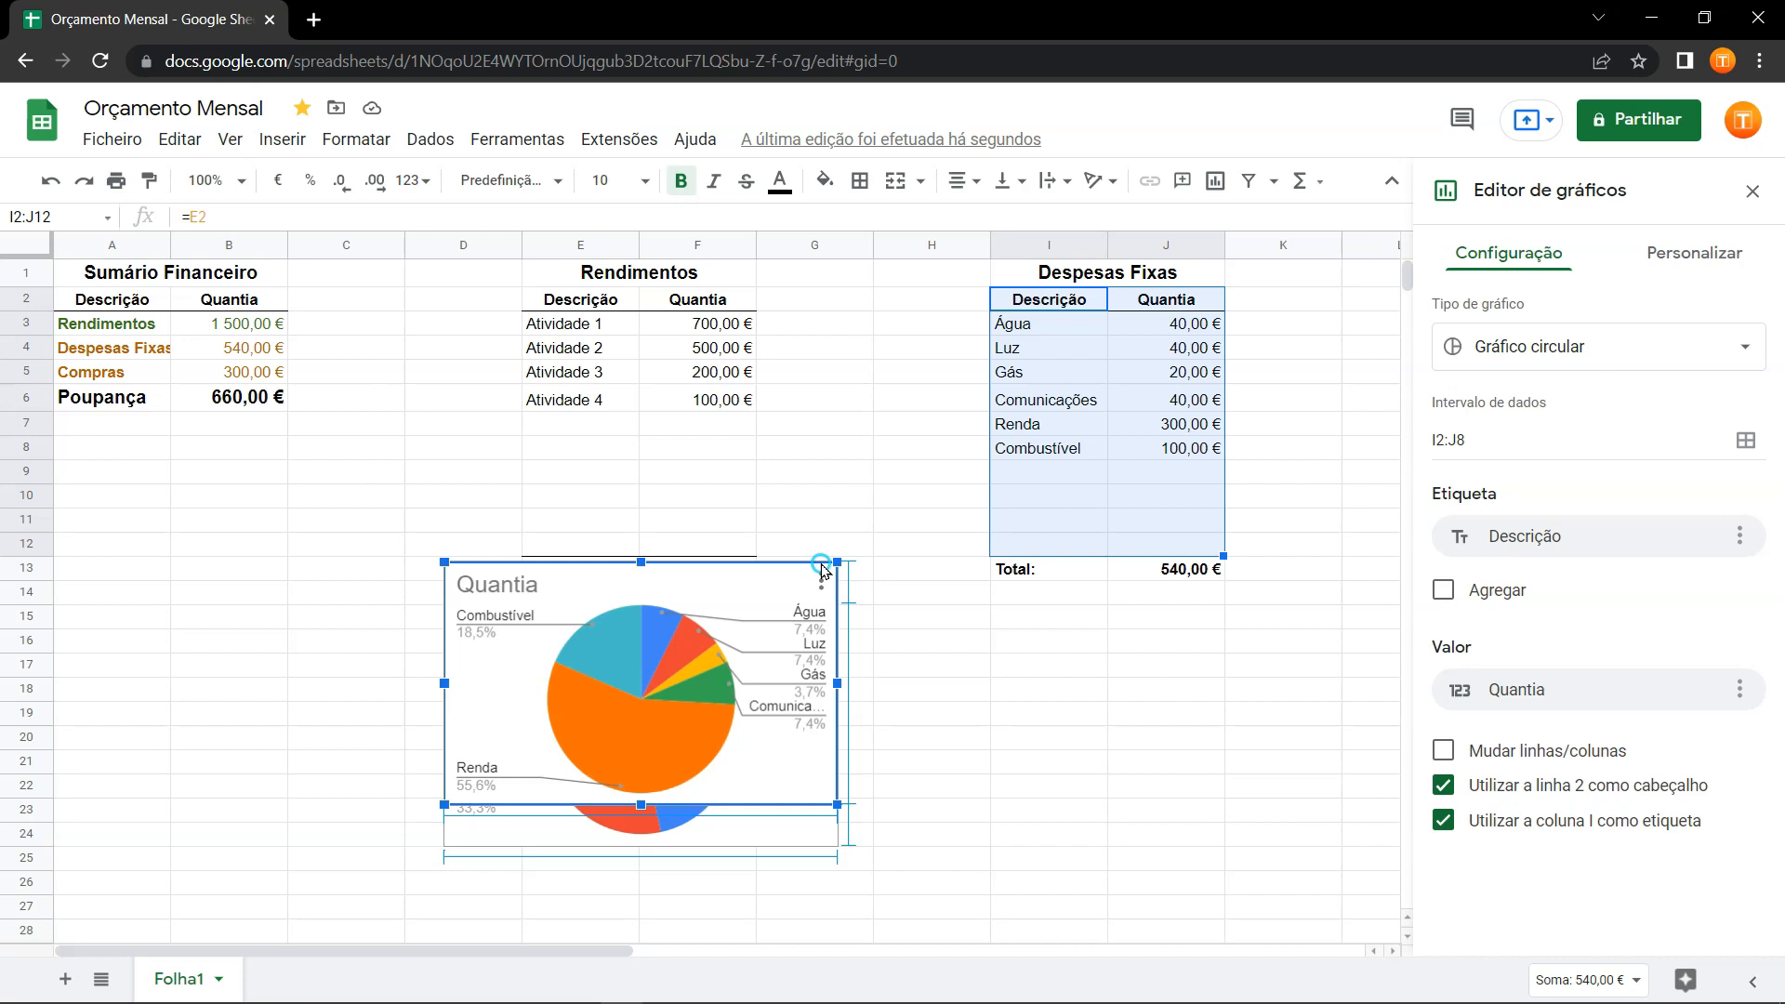
{"action": "left_click_drag", "start_coordinate": [822, 570], "coordinate": [822, 570]}
{"action": "left_click_drag", "start_coordinate": [758, 781], "coordinate": [1238, 825]}
{"action": "left_click", "coordinate": [1110, 765]}
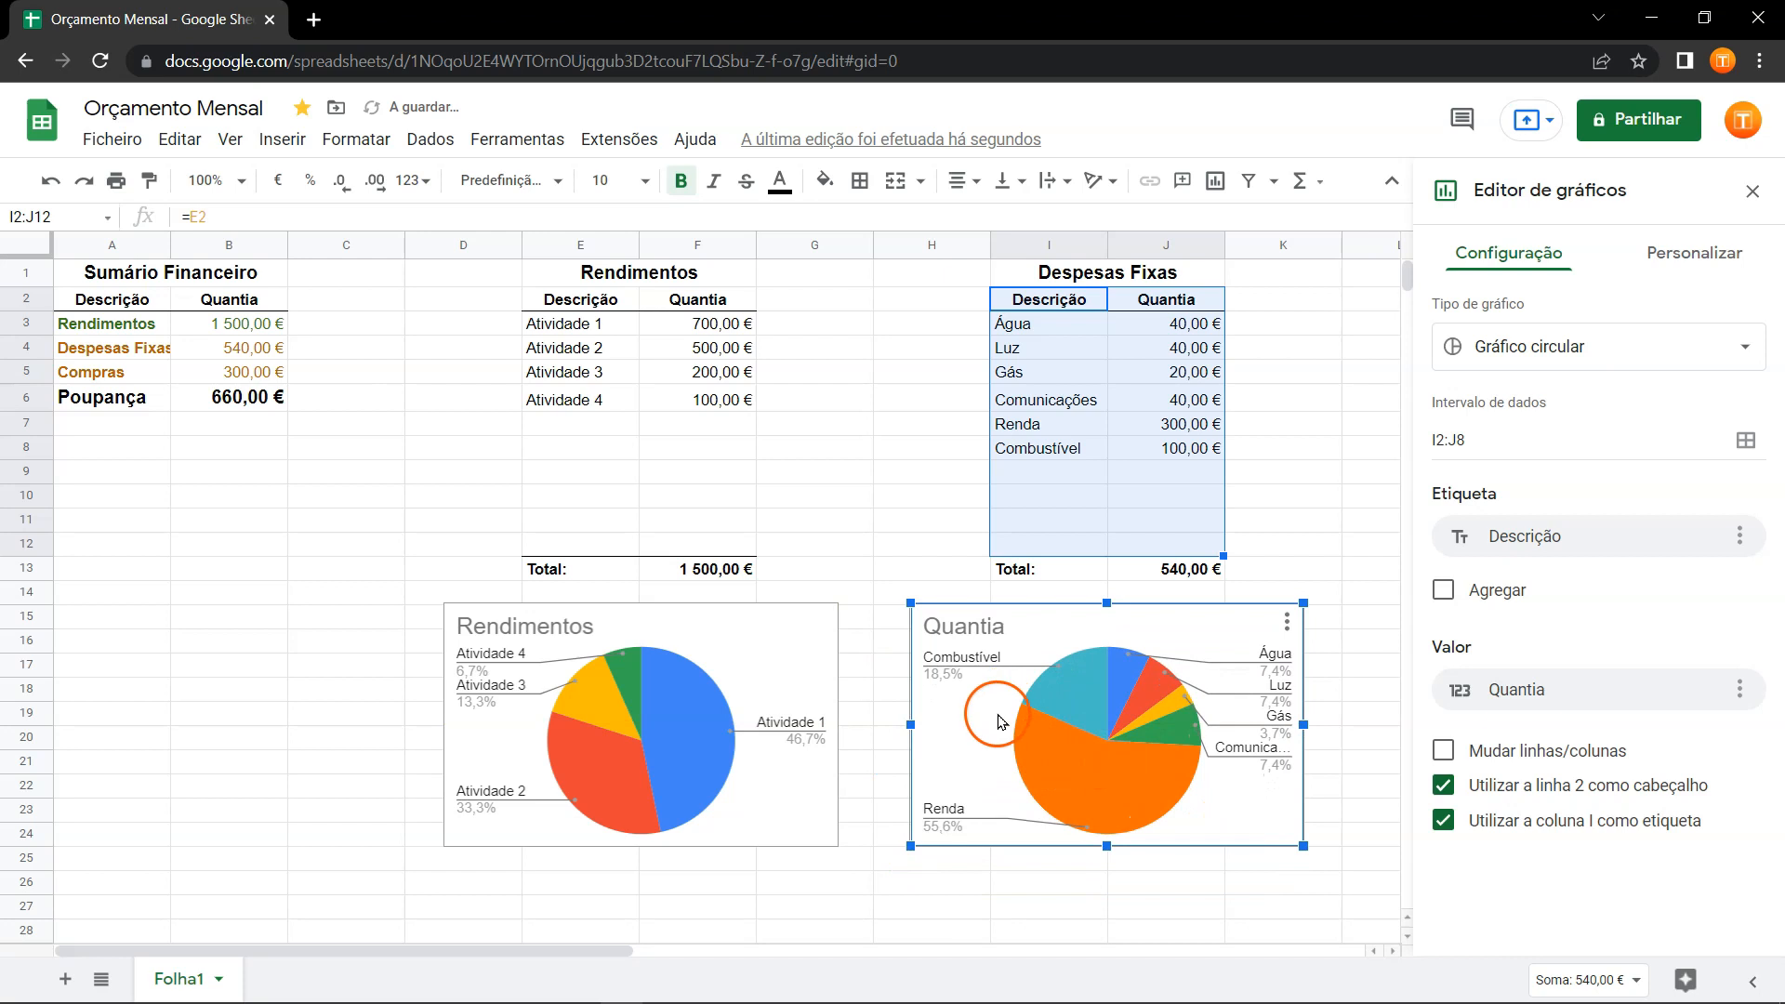
Change the title of the fixed expenses chart to "Despesas Fixas".
{"action": "double_click", "coordinate": [967, 626]}
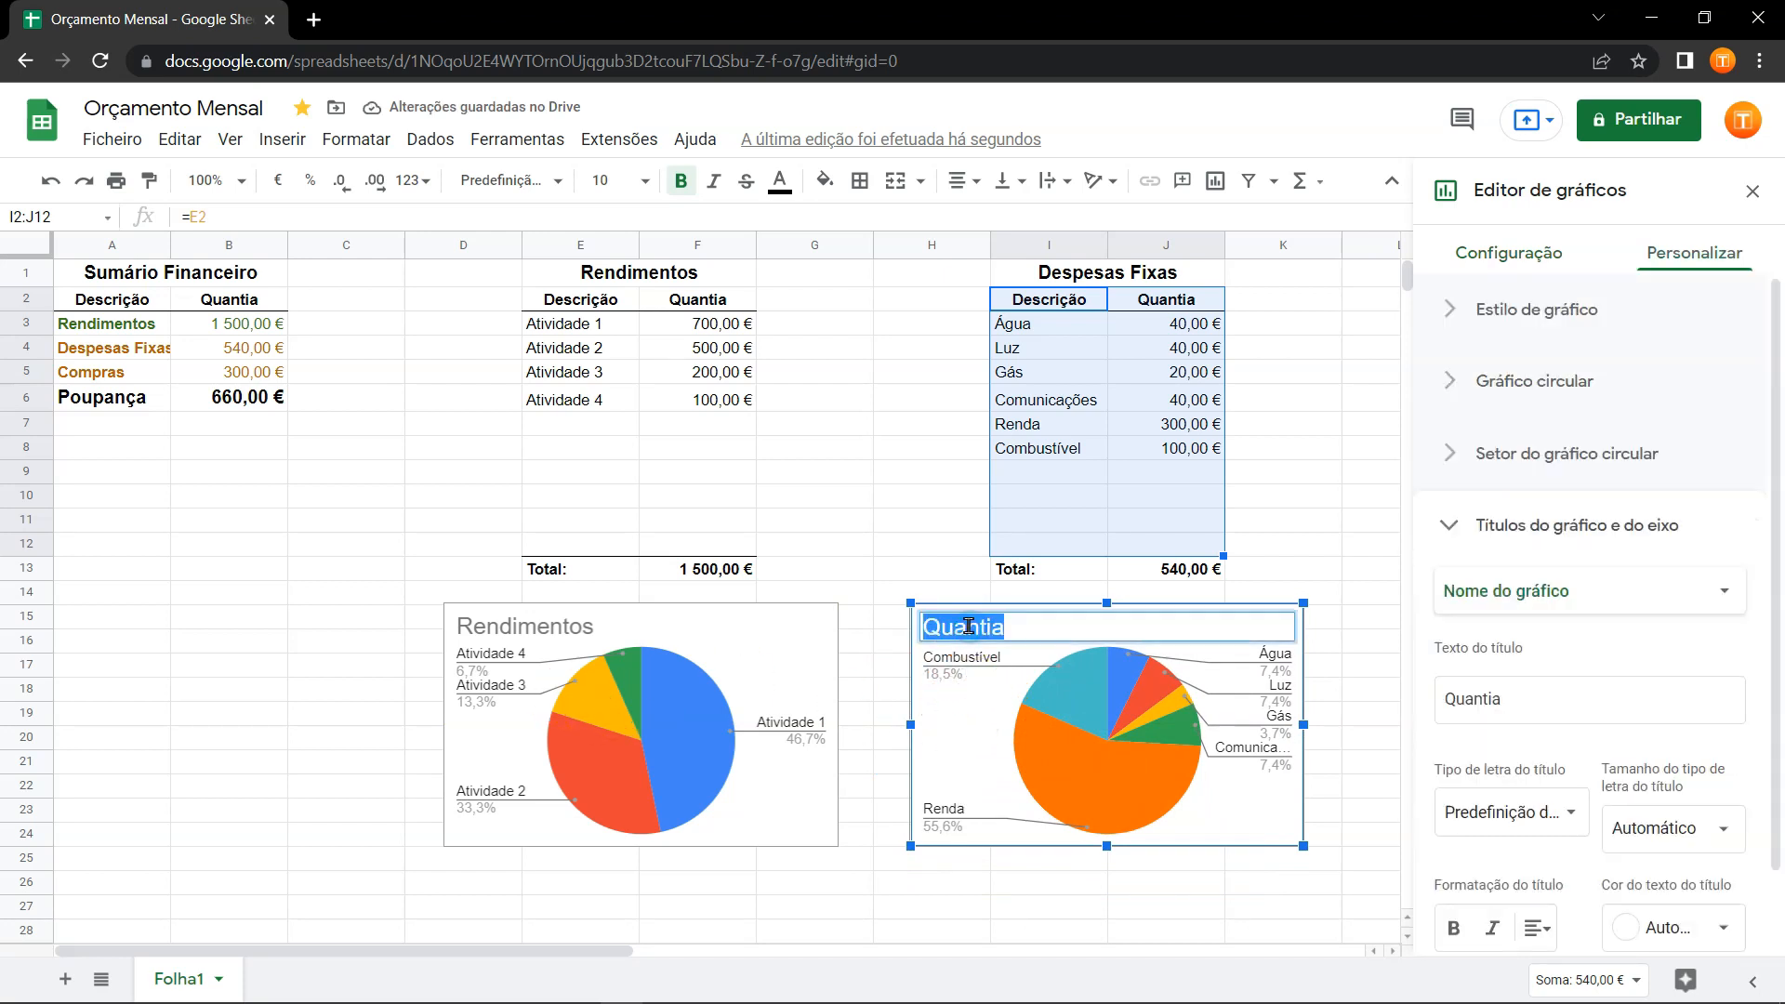
{"action": "type", "text": "Despesas Fixas"}
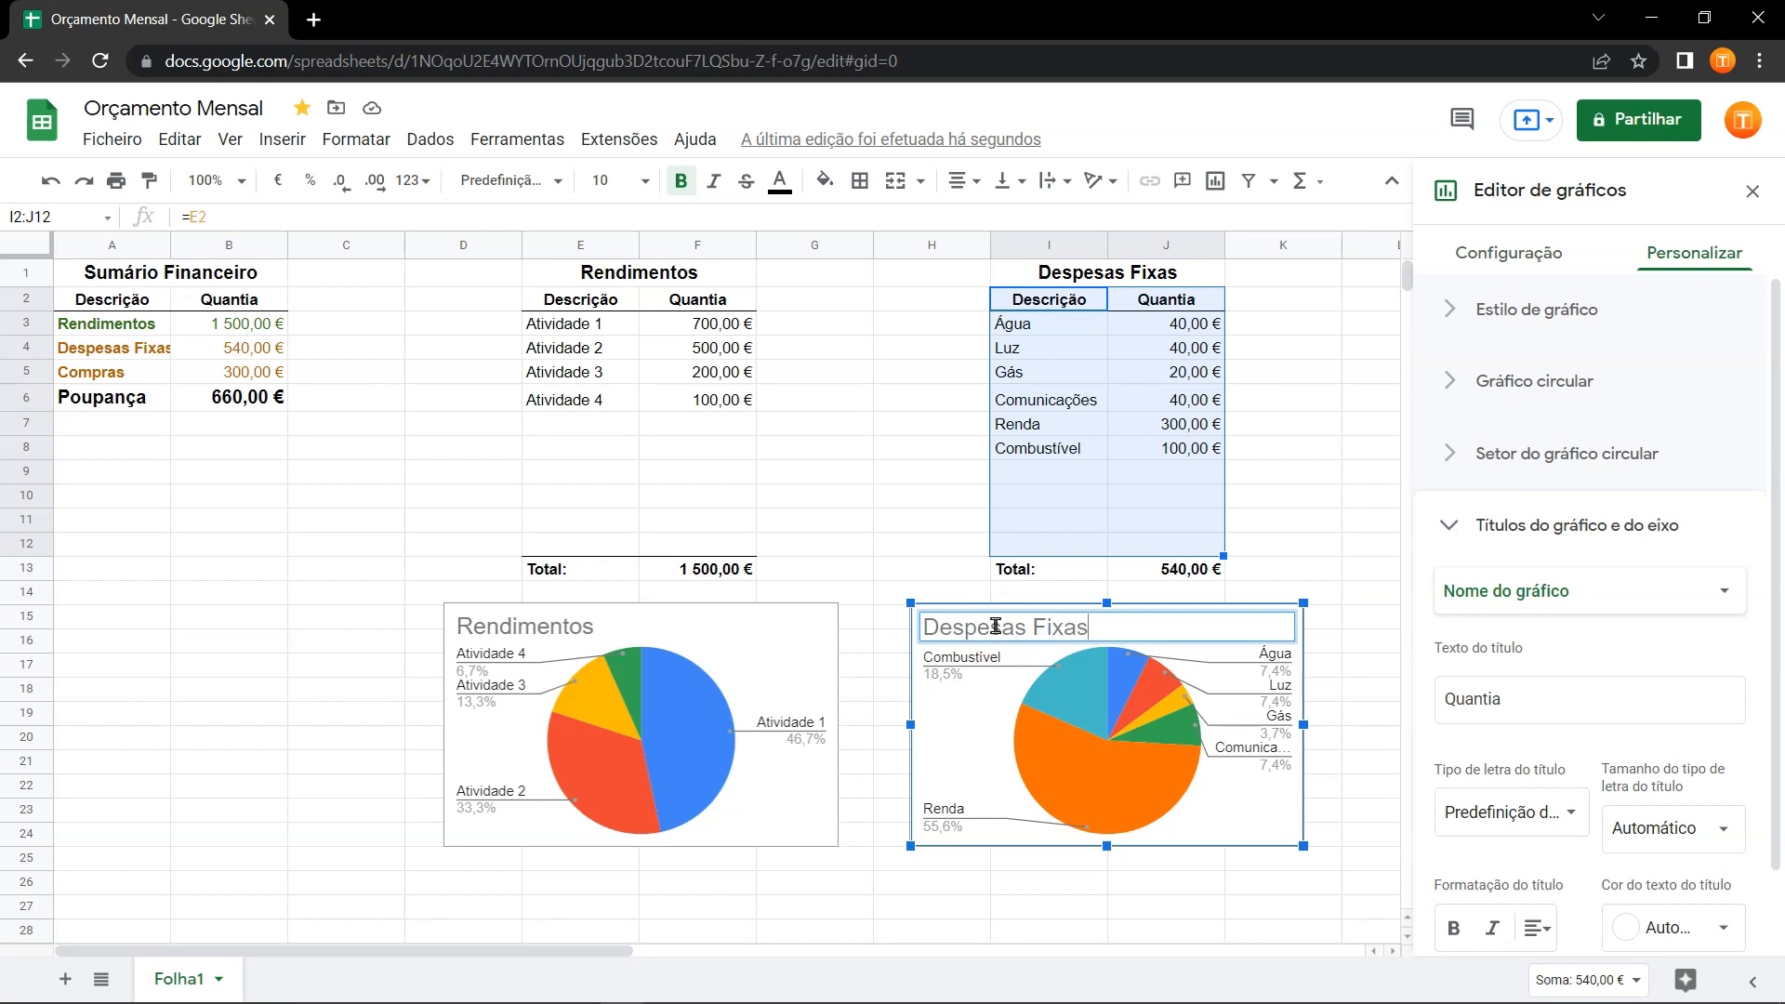
{"action": "left_click", "coordinate": [900, 516]}
Insert a pie chart from the Compras table range M2:N12 and title it "Compras".
{"action": "scroll", "coordinate": [900, 516], "scroll_direction": "right", "scroll_amount": 6}
{"action": "left_click_drag", "start_coordinate": [789, 305], "coordinate": [962, 549]}
{"action": "left_click", "coordinate": [1215, 181]}
{"action": "left_click", "coordinate": [455, 389]}
{"action": "left_click", "coordinate": [455, 390]}
{"action": "type", "text": "Compras"}
Shrink the Compras chart to the same size as the Despesas Fixas chart.
{"action": "left_click_drag", "start_coordinate": [358, 400], "coordinate": [602, 560]}
{"action": "left_click_drag", "start_coordinate": [1049, 529], "coordinate": [992, 562]}
{"action": "left_click", "coordinate": [896, 575]}
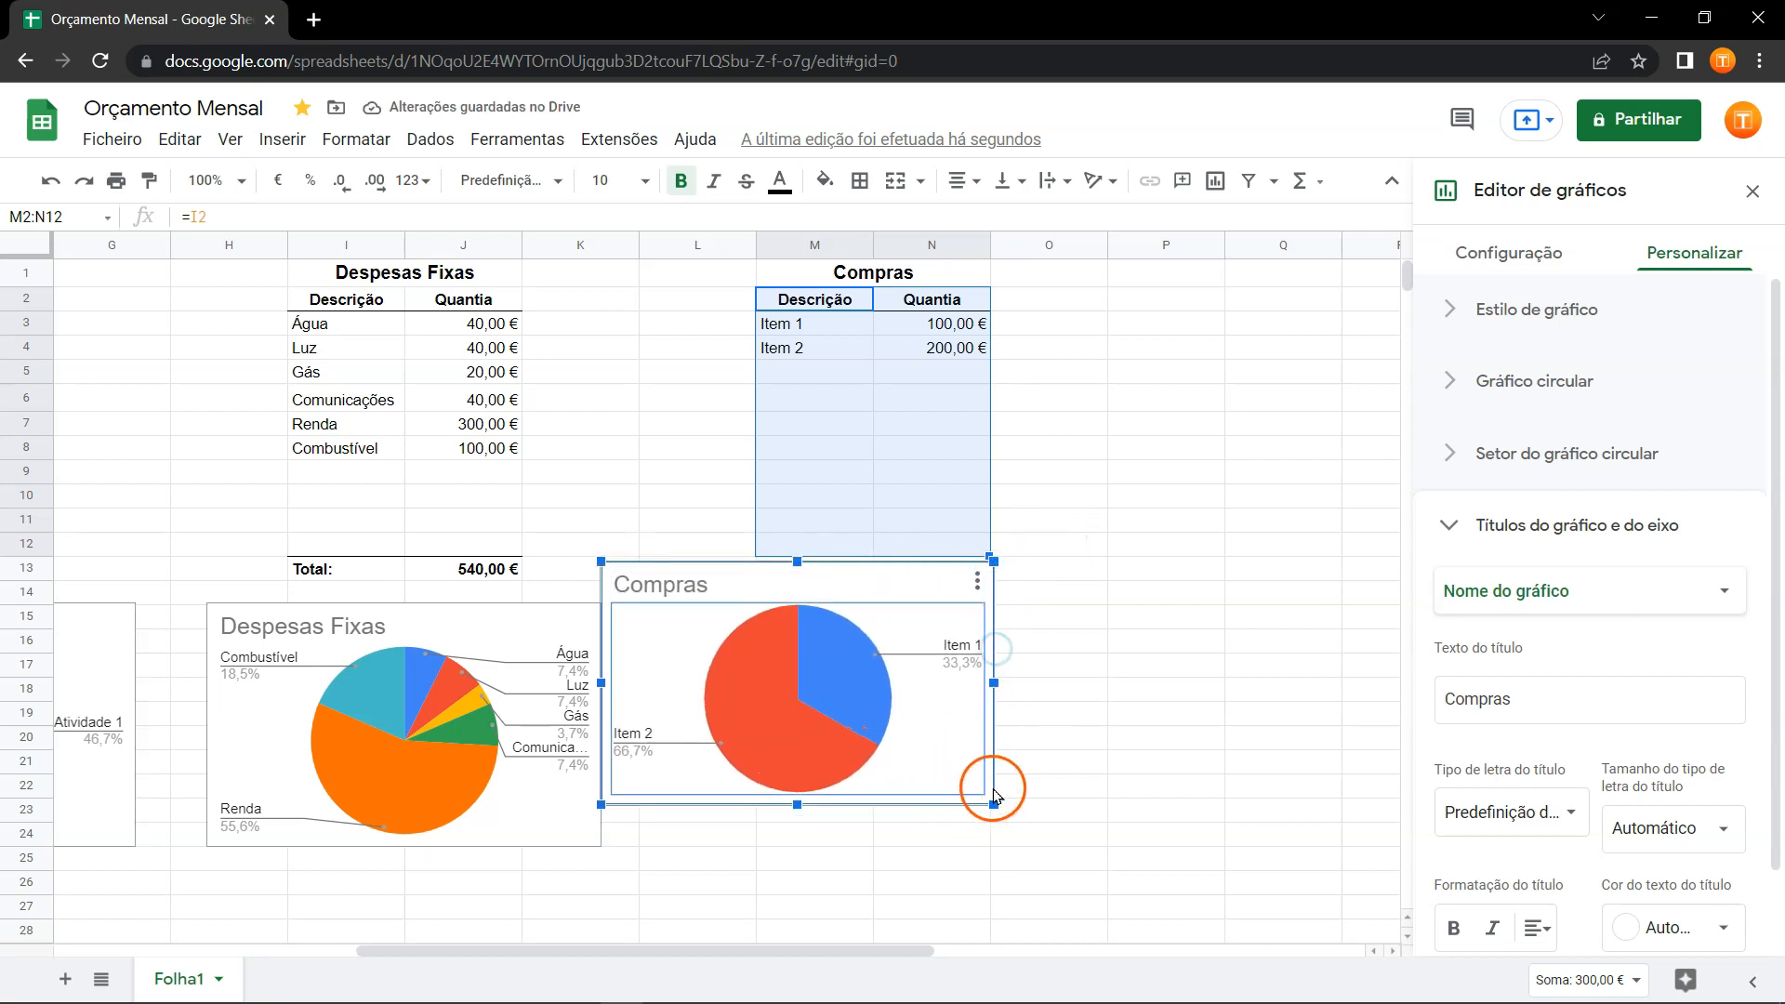
Place the Compras chart below the Compras table's total, aligned with the other charts at row 15.
{"action": "left_click_drag", "start_coordinate": [958, 708], "coordinate": [1037, 747]}
{"action": "left_click", "coordinate": [1135, 637]}
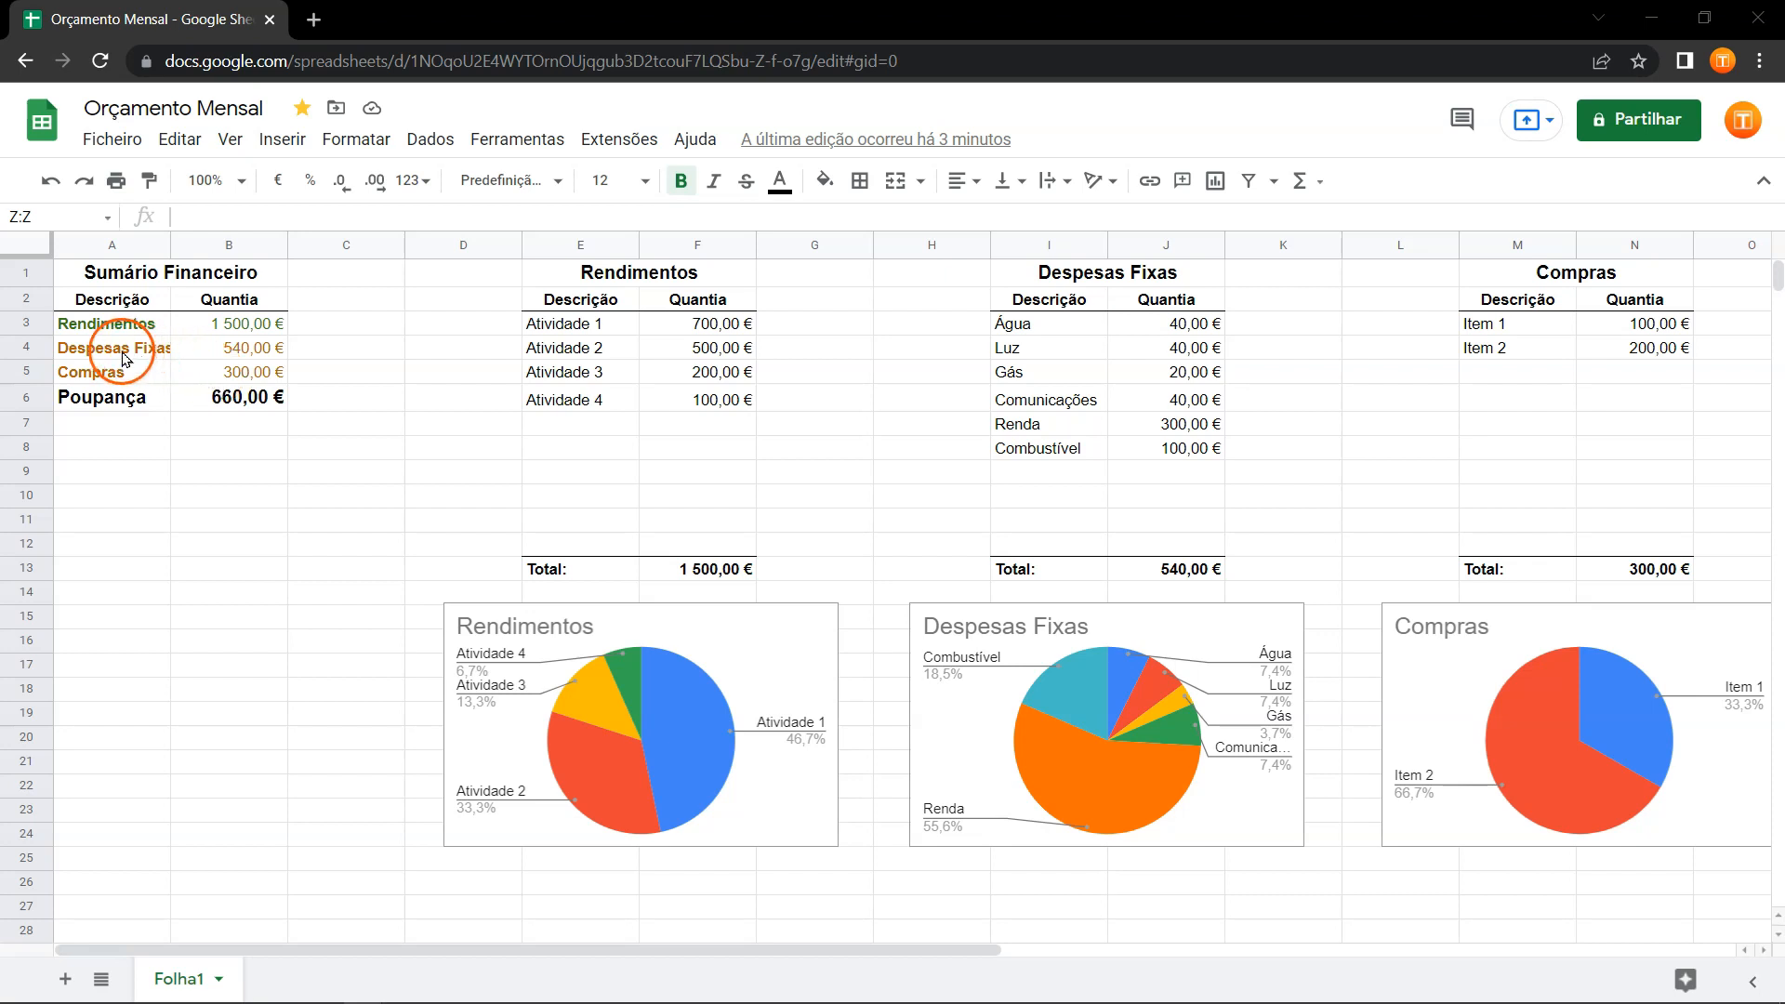
Insert a pie chart from the summary range A4:B6 and title it "Sumário Mensal".
{"action": "left_click_drag", "start_coordinate": [124, 353], "coordinate": [223, 400]}
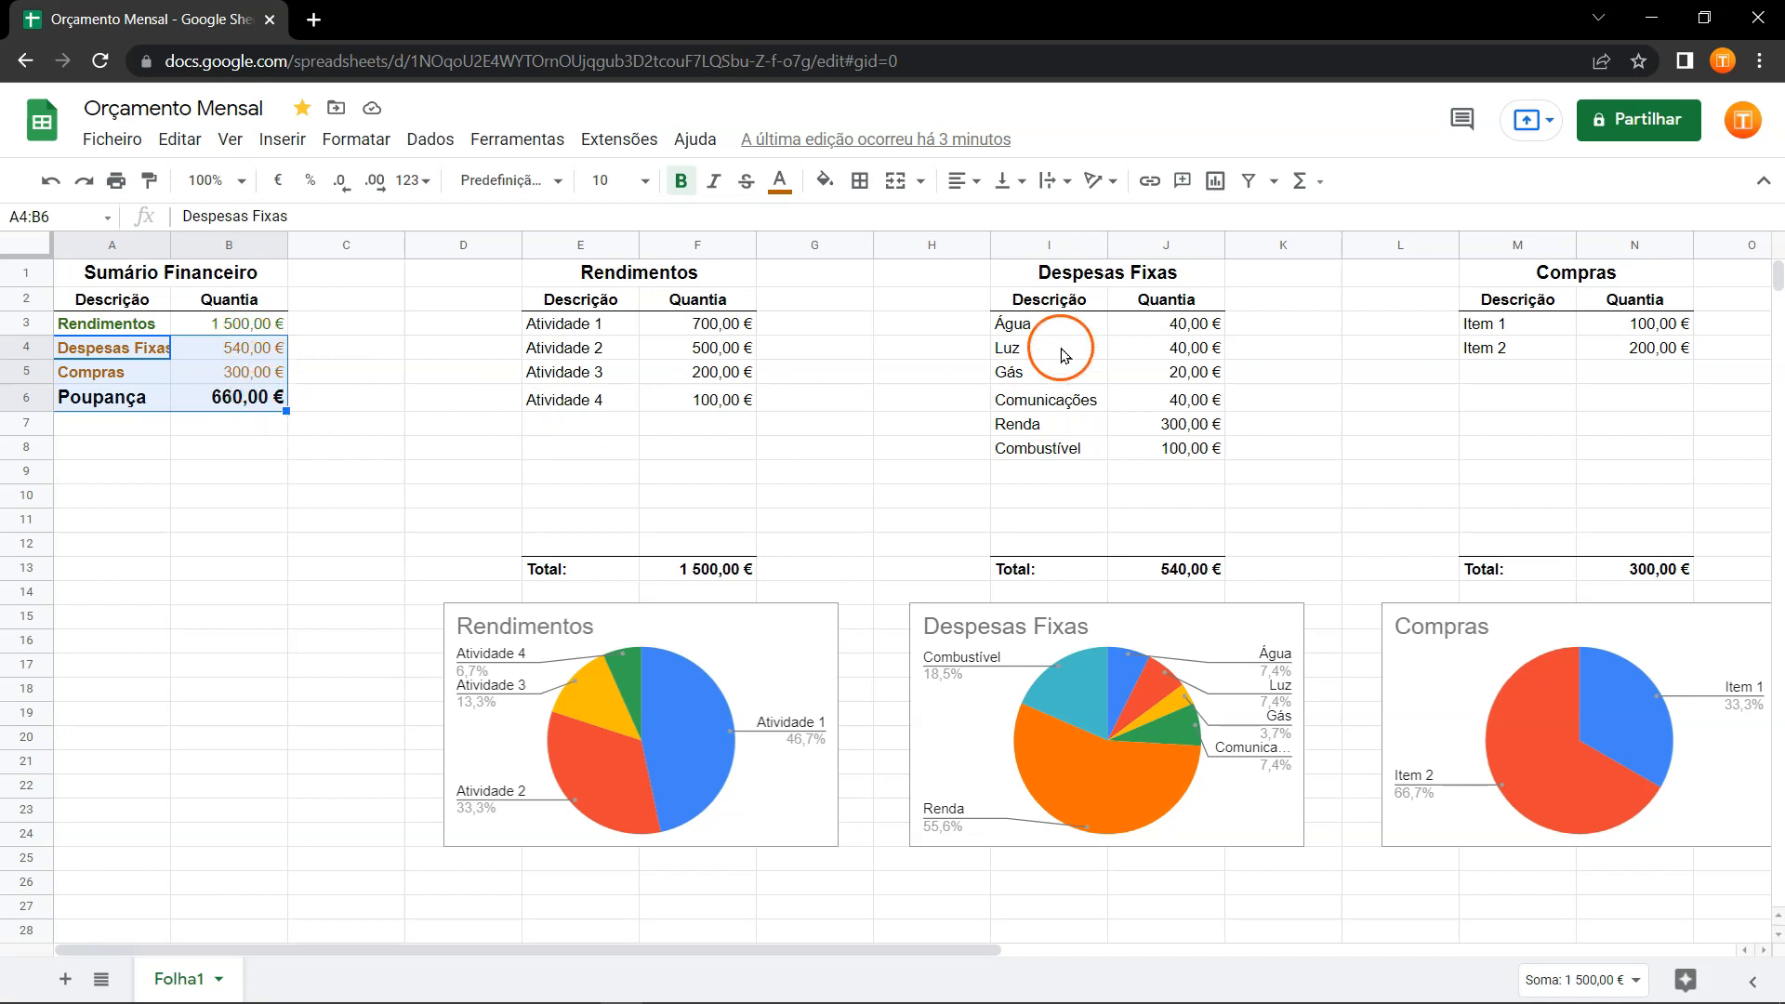
{"action": "left_click", "coordinate": [1214, 183]}
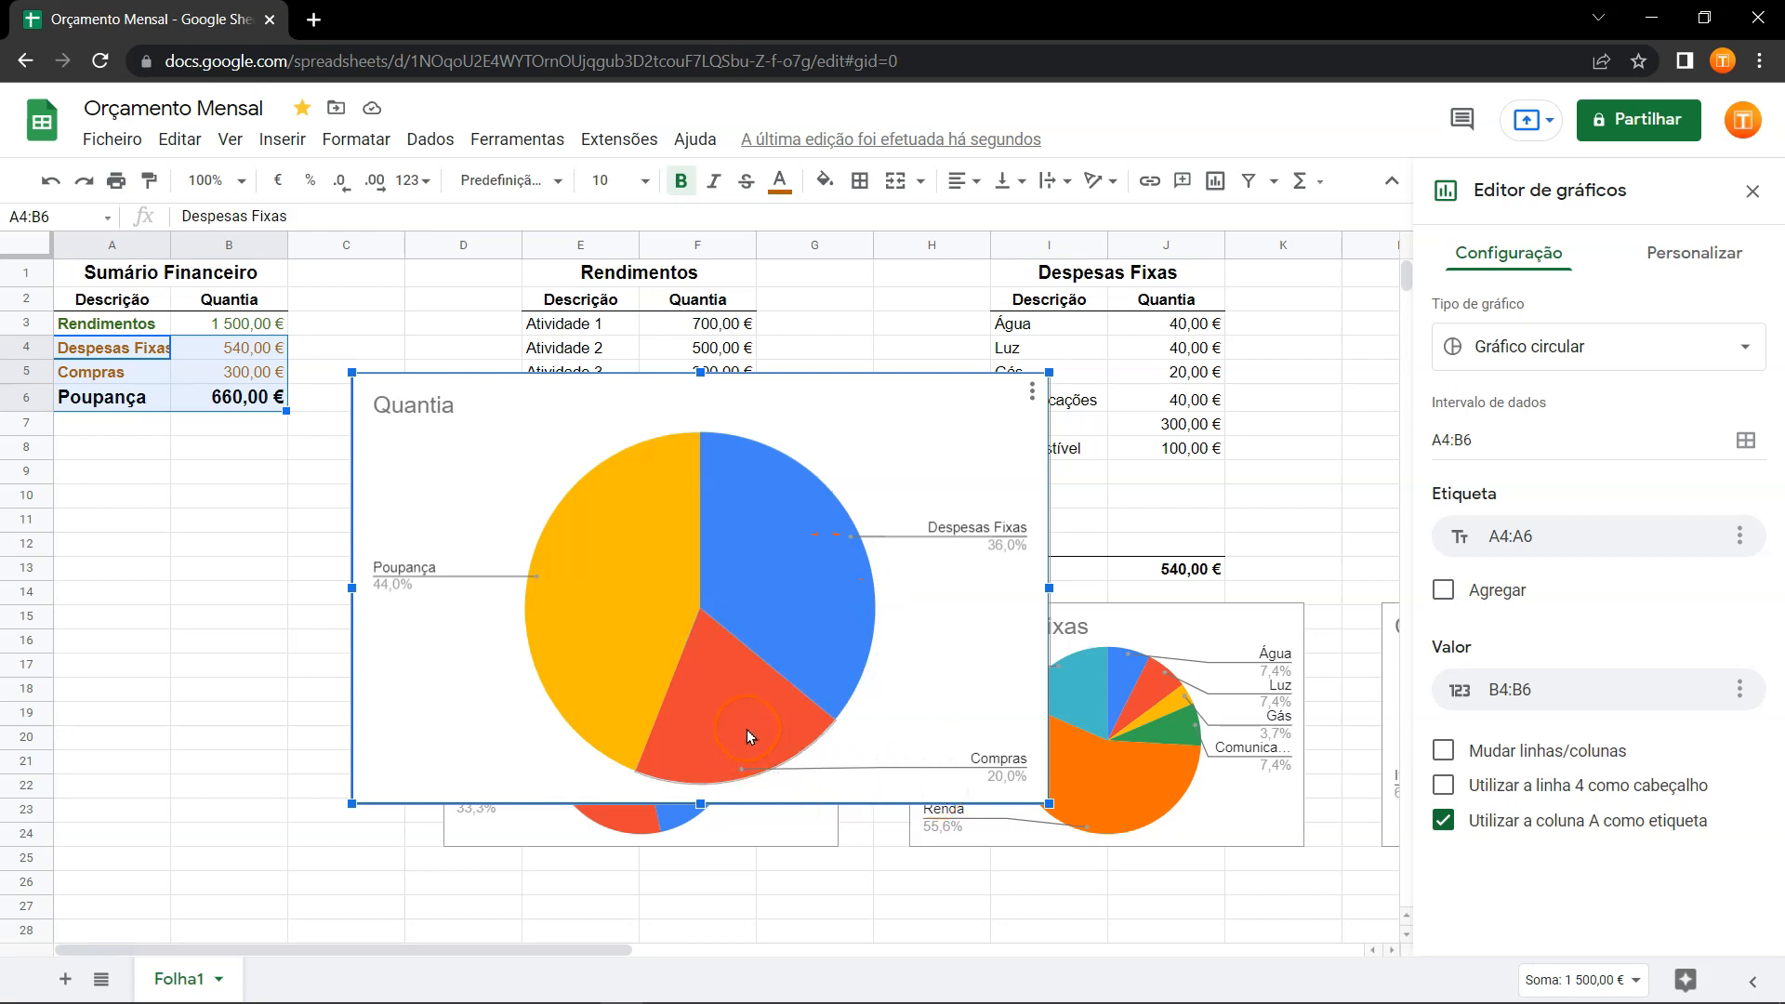
{"action": "double_click", "coordinate": [394, 406]}
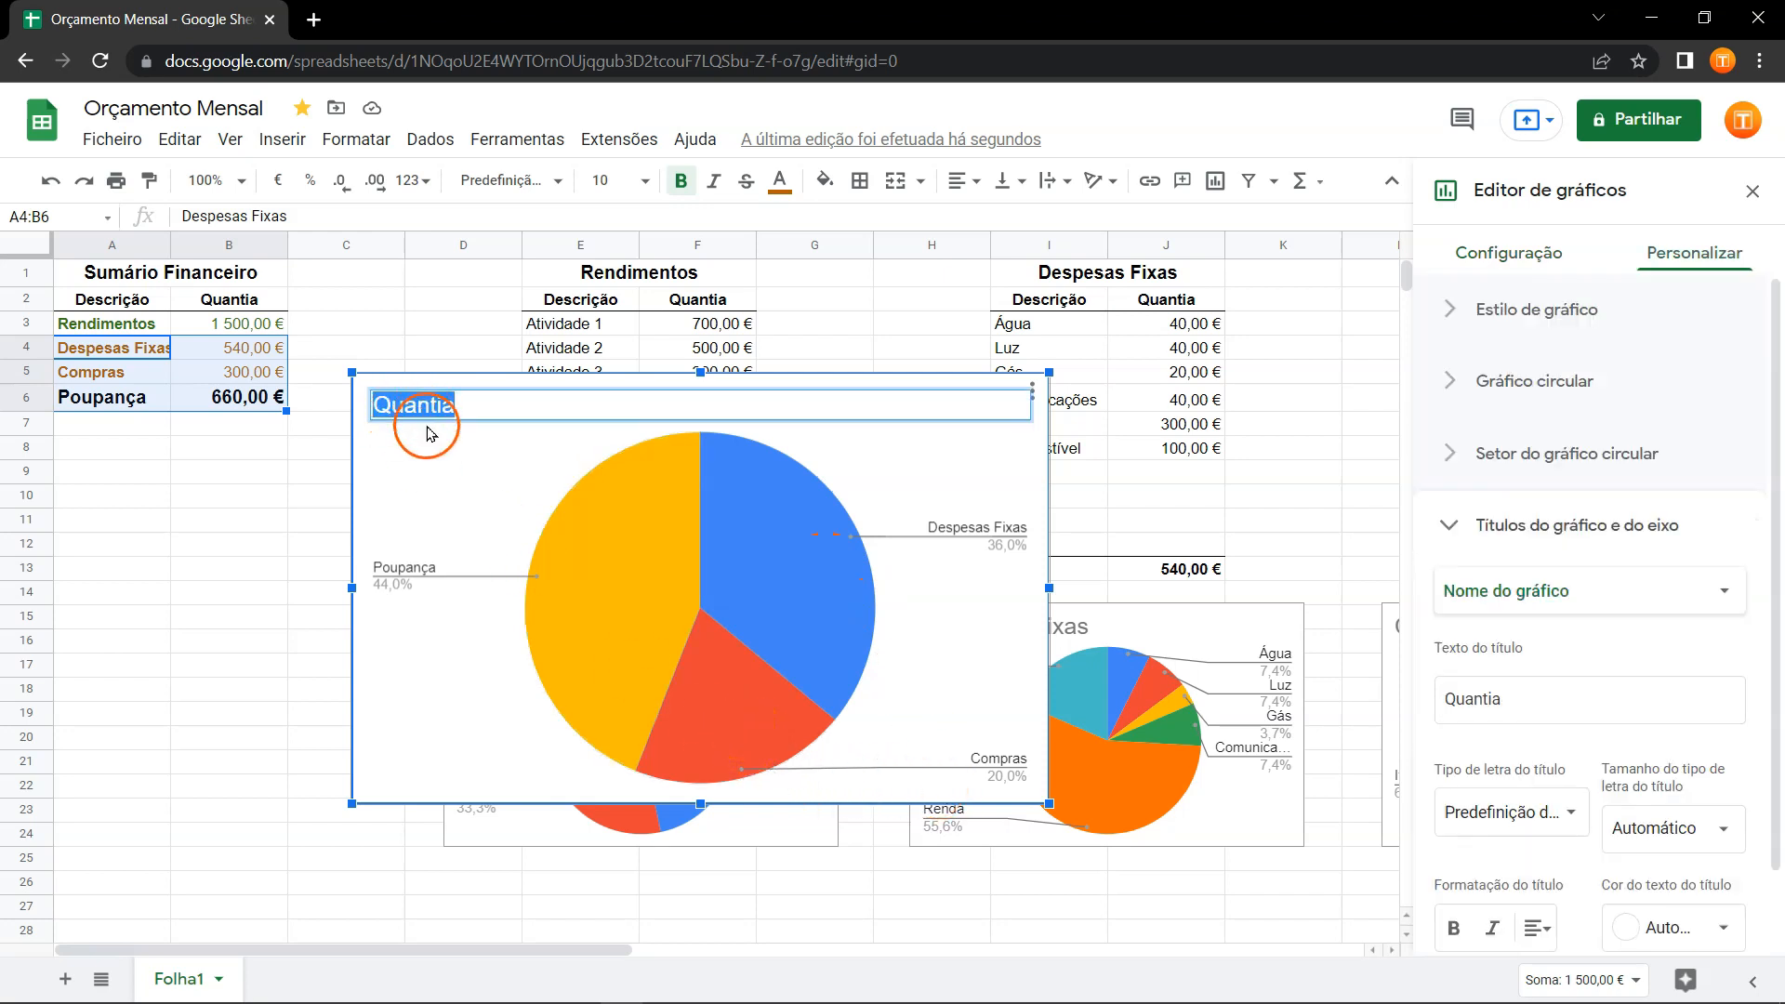
{"action": "type", "text": "Sumário Mensal"}
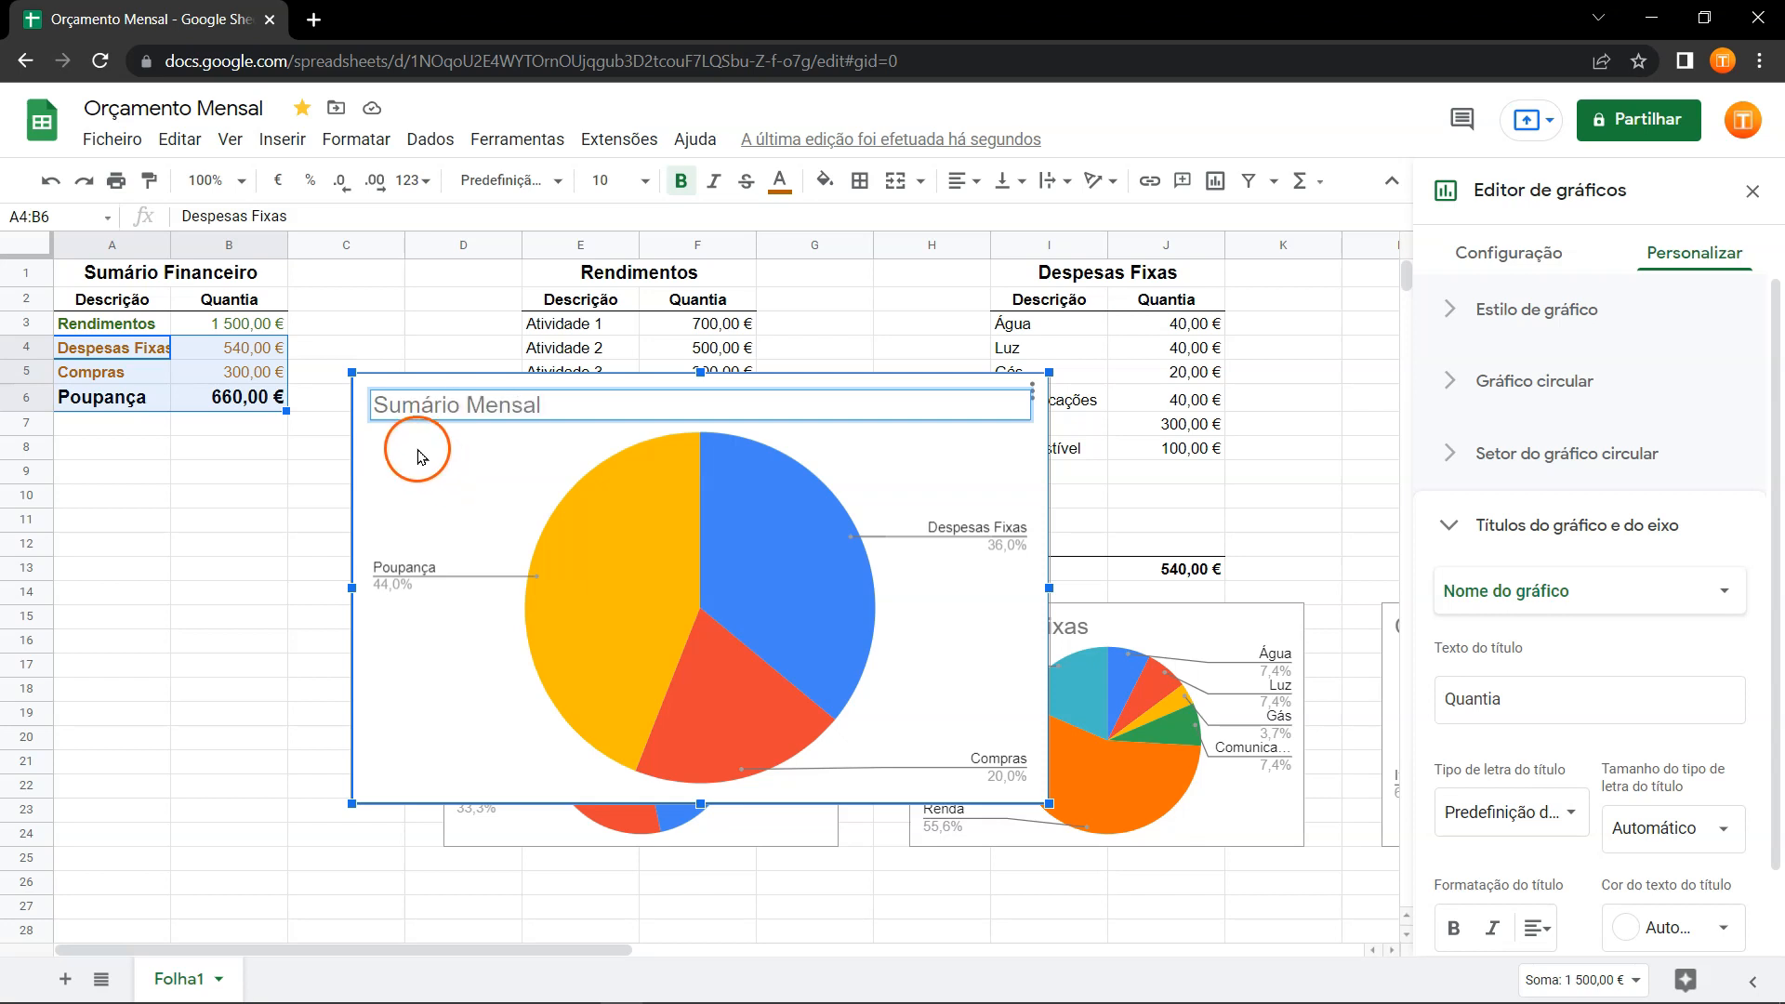
{"action": "left_click", "coordinate": [523, 462]}
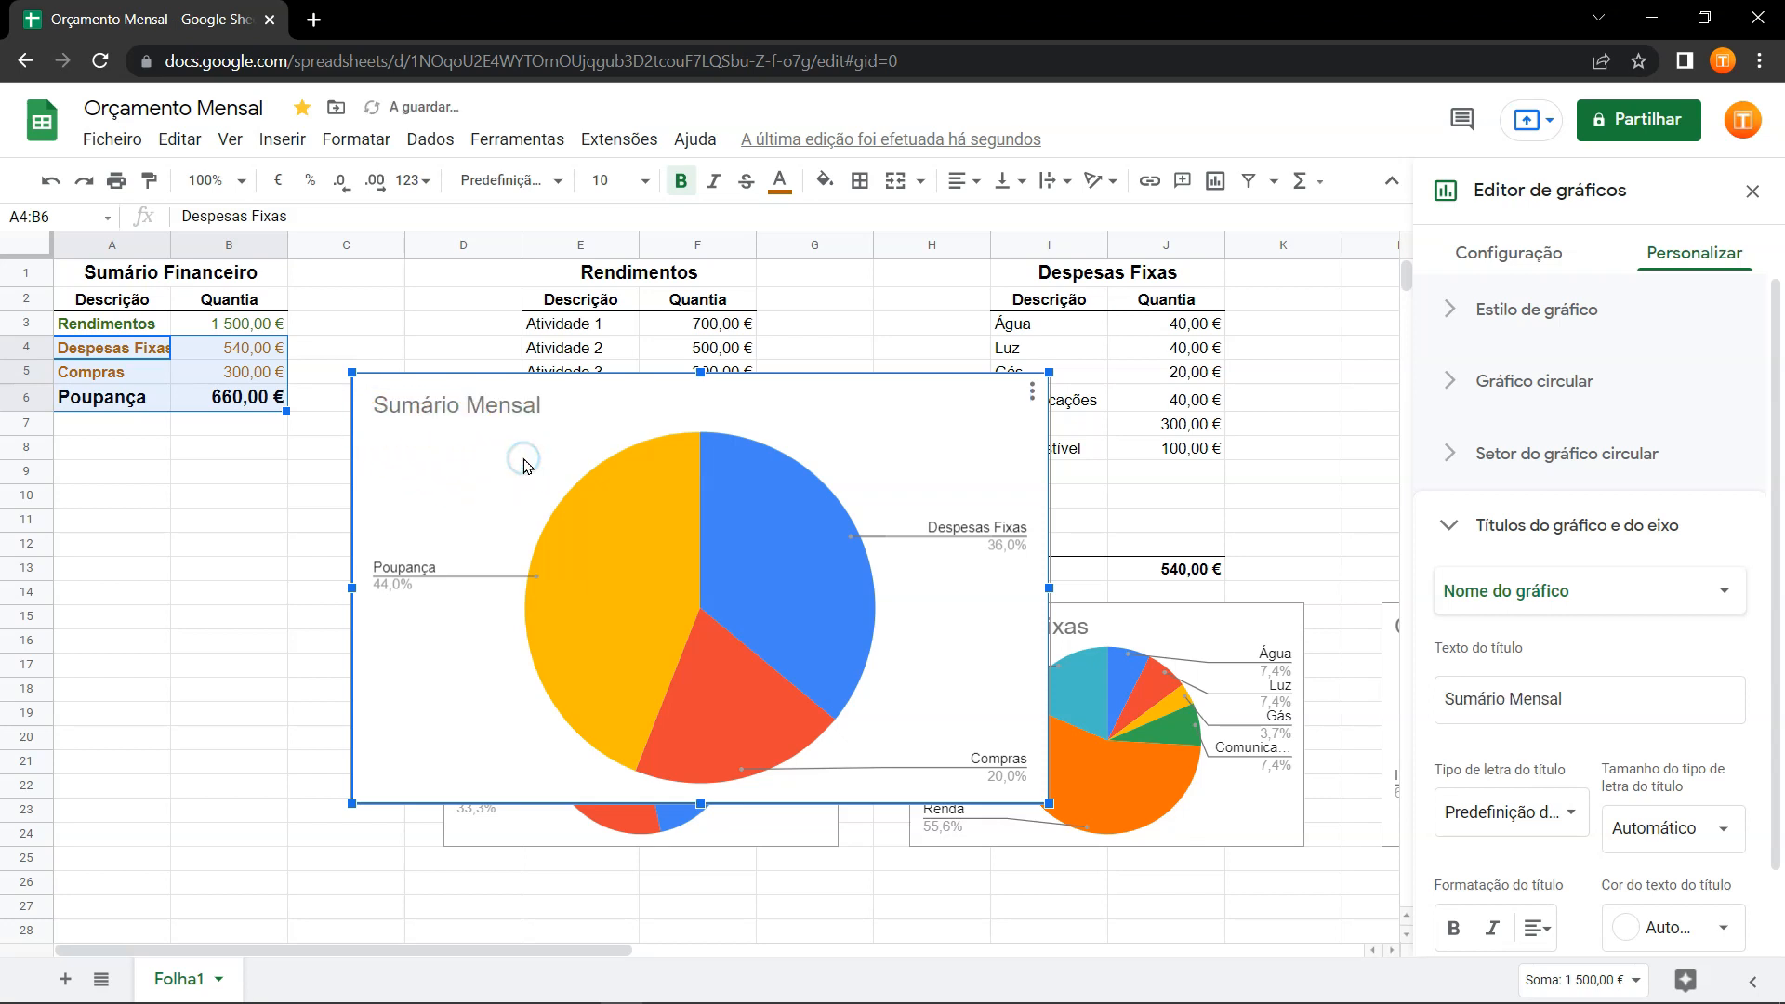
Shrink the Sumário Mensal chart to the size of the other charts and place it directly below the Poupança row.
{"action": "left_click_drag", "start_coordinate": [1049, 803], "coordinate": [743, 548]}
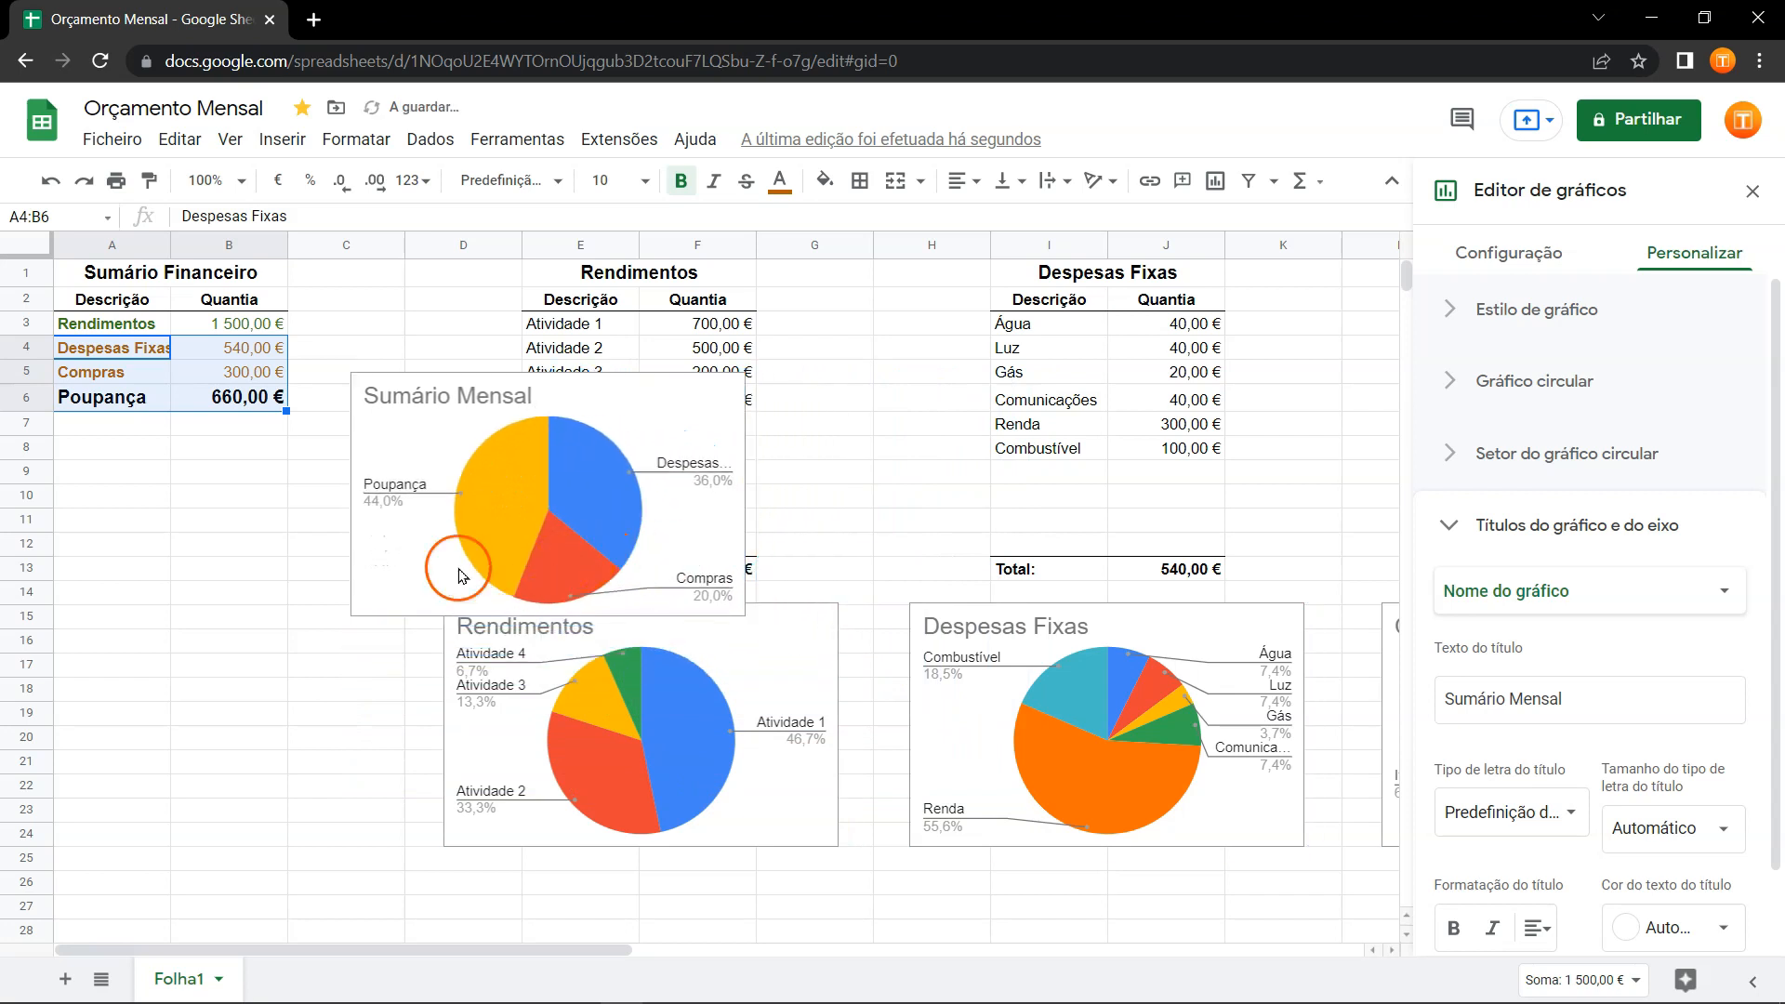
{"action": "left_click", "coordinate": [362, 592]}
{"action": "left_click_drag", "start_coordinate": [358, 584], "coordinate": [58, 635]}
Widen column C to just past the Sumário Mensal chart's edge and close the chart editor.
{"action": "left_click", "coordinate": [402, 235]}
{"action": "left_click_drag", "start_coordinate": [402, 235], "coordinate": [449, 246]}
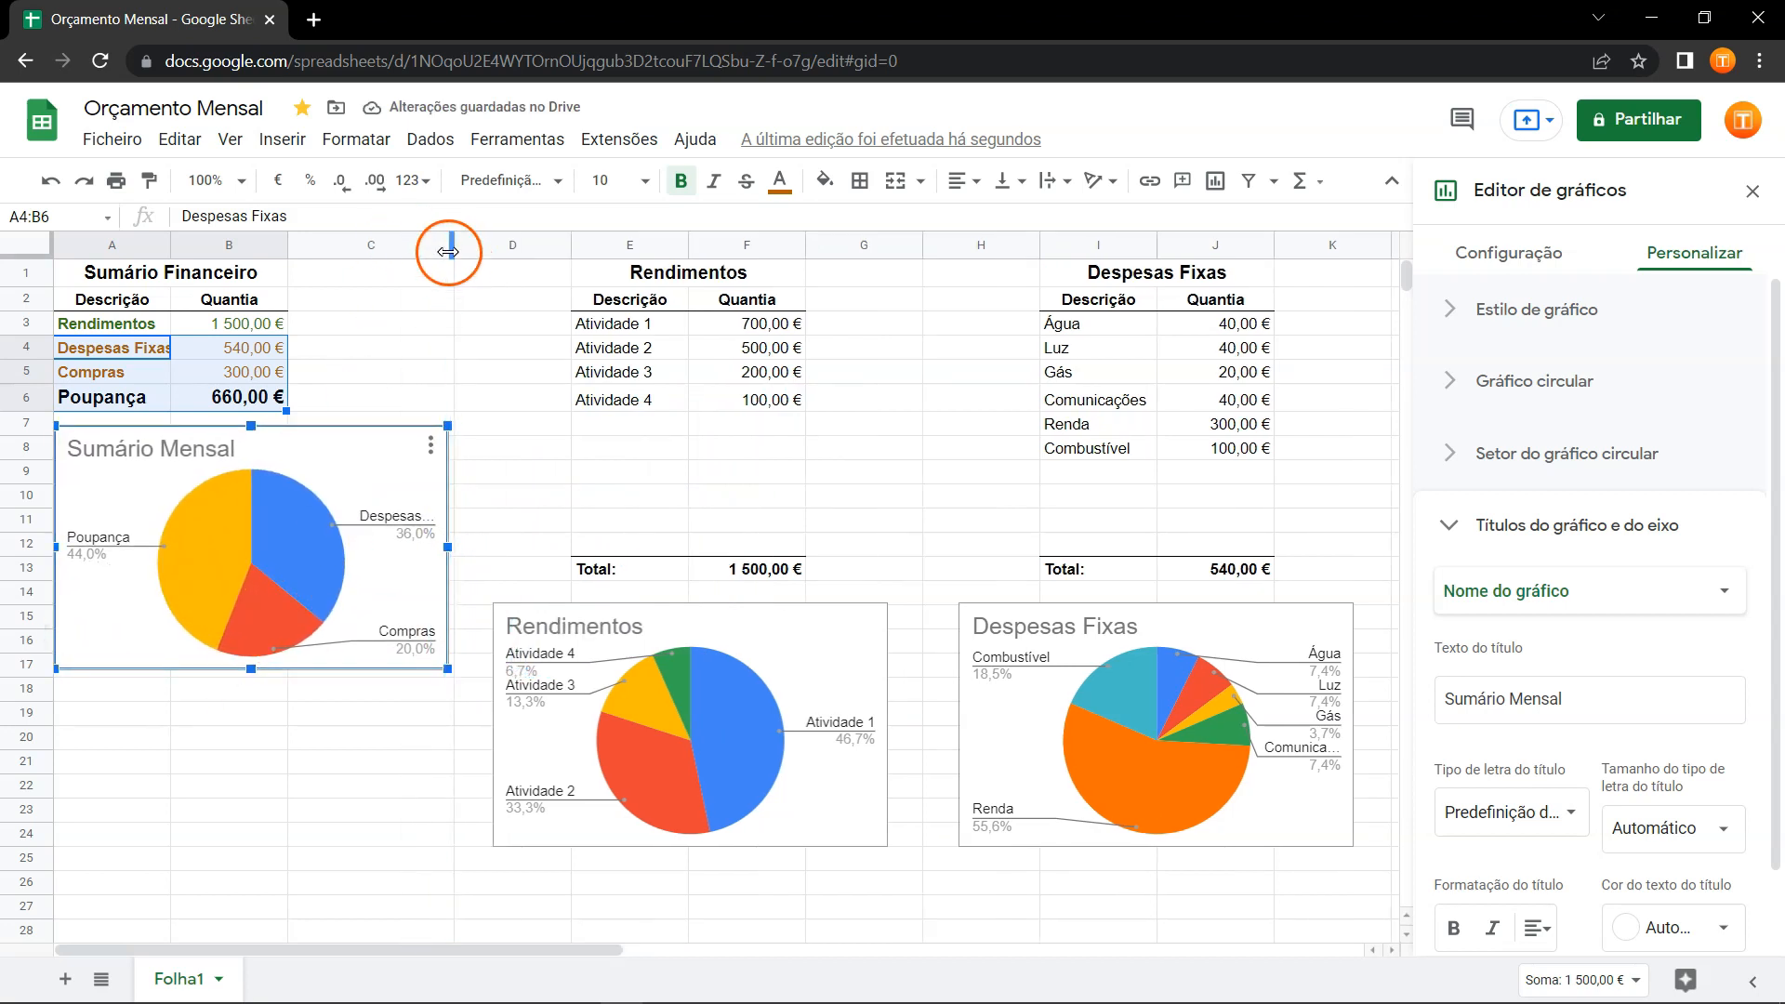
{"action": "left_click", "coordinate": [364, 465]}
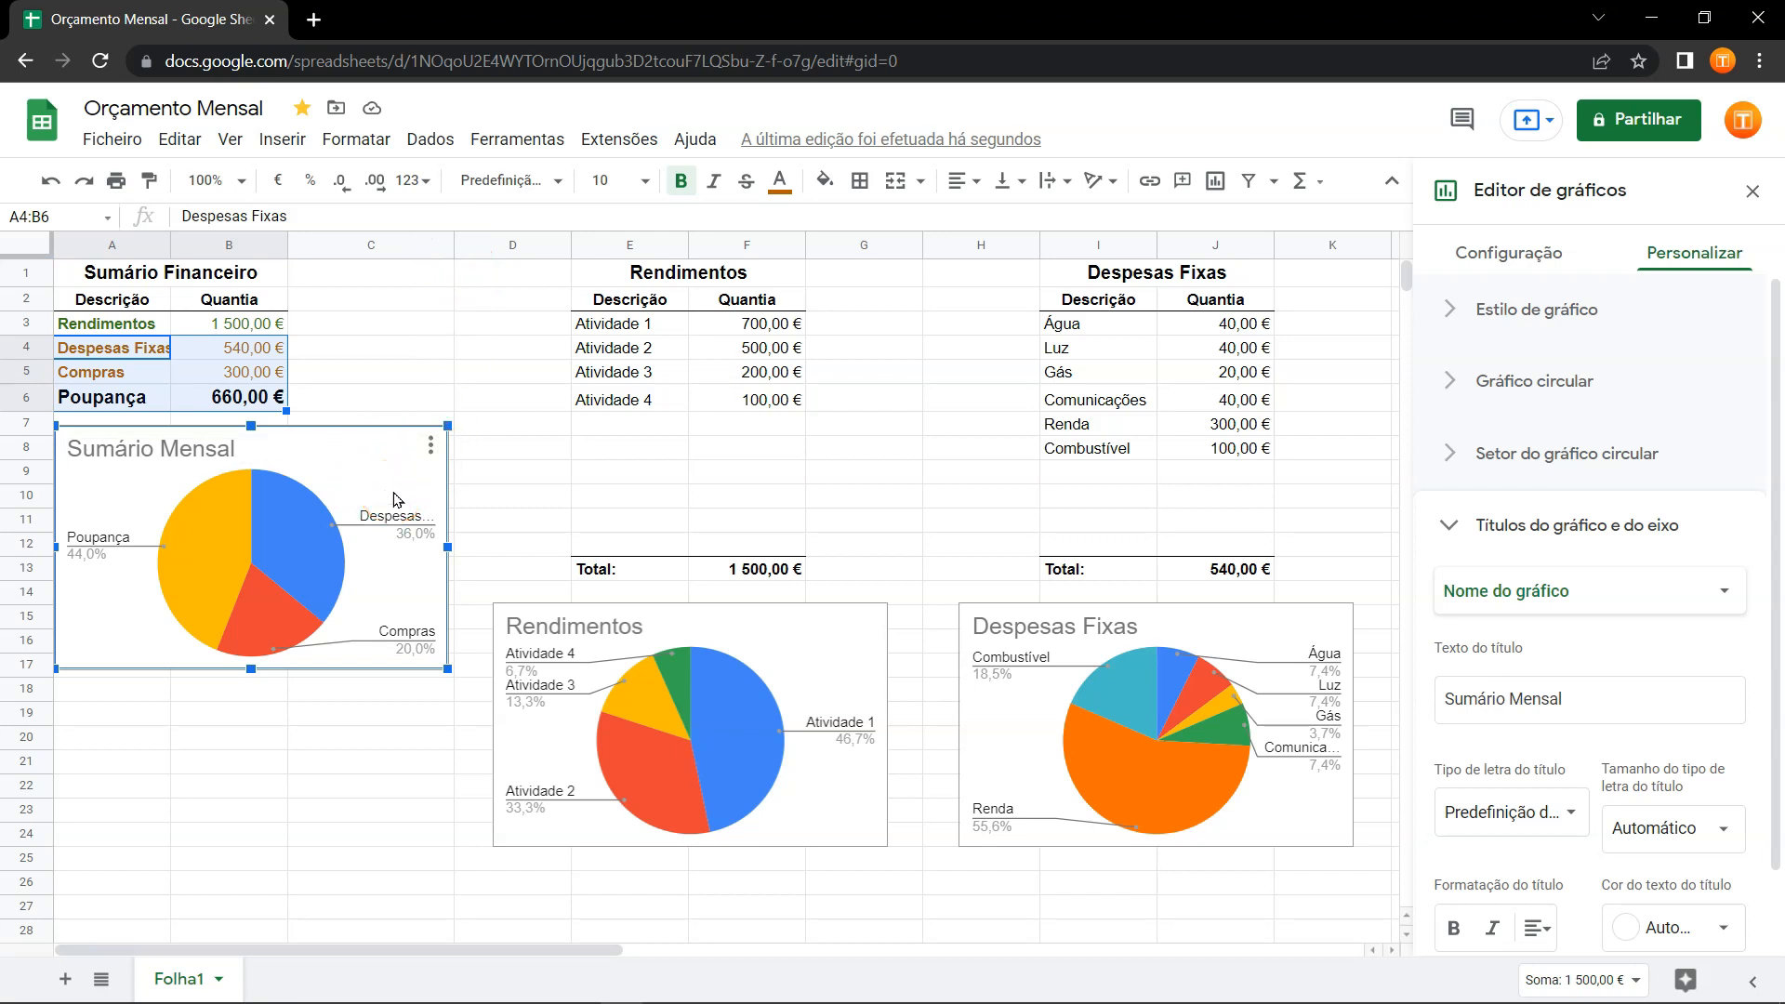
{"action": "left_click", "coordinate": [1755, 193]}
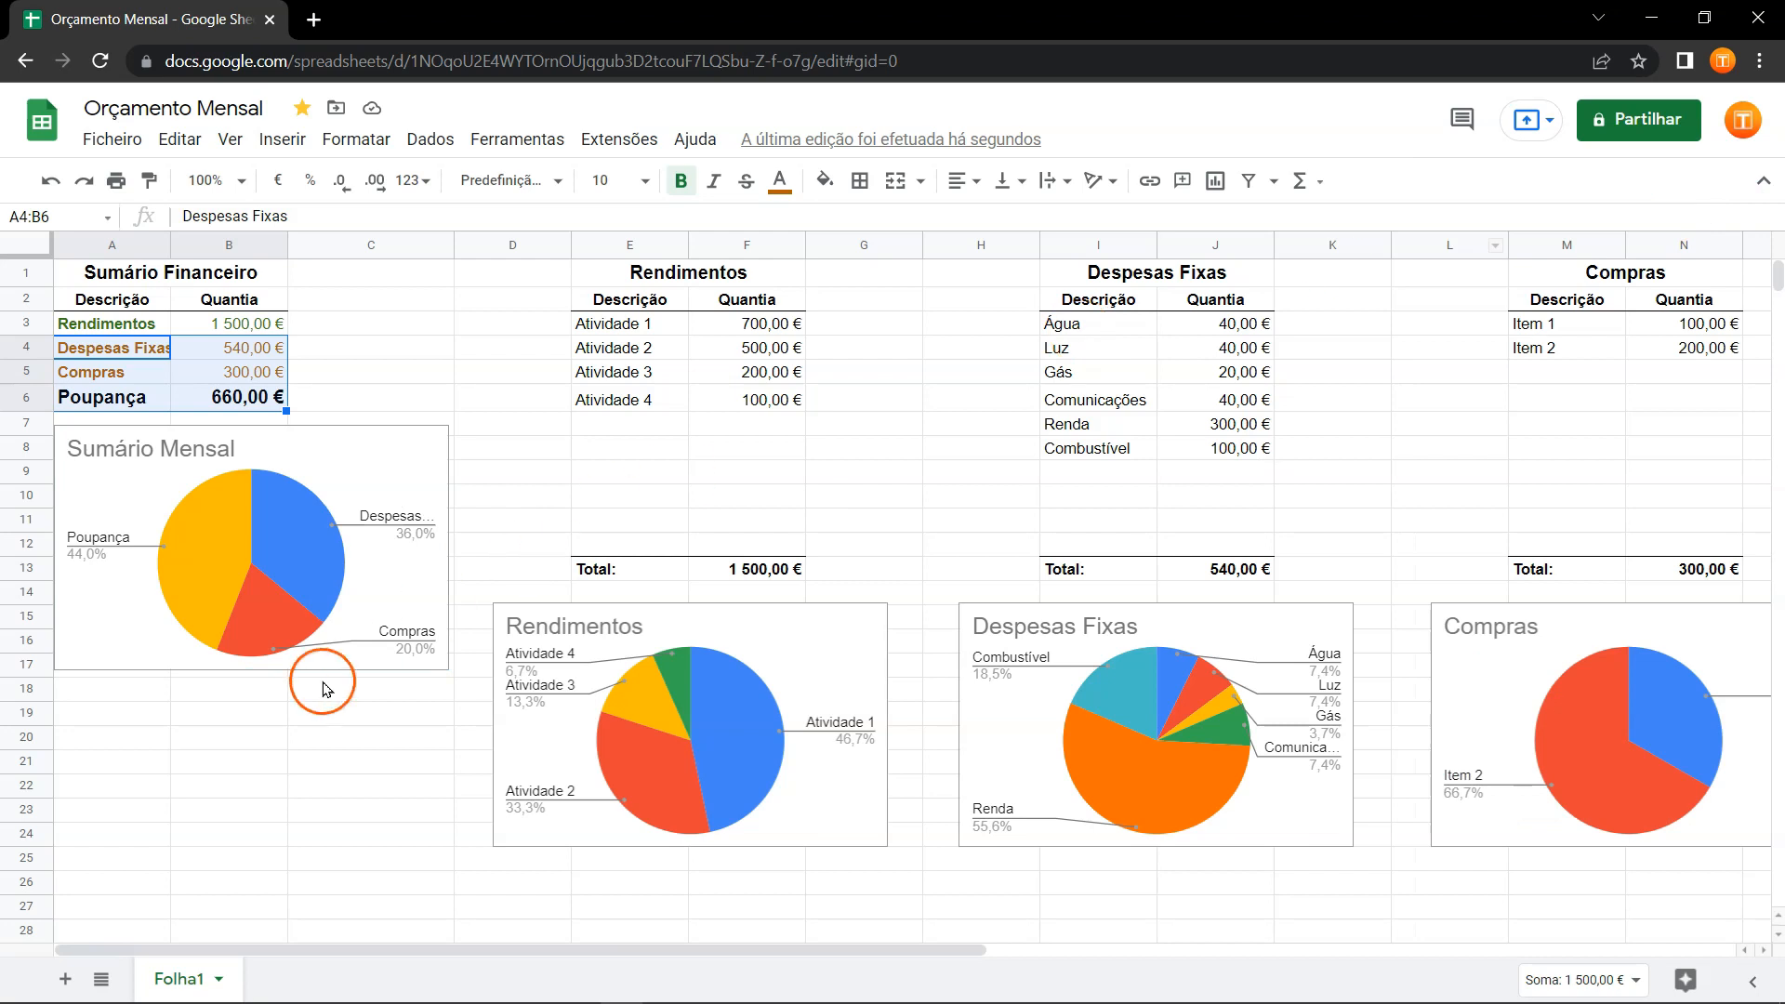
Rename the sheet Folha1 to "Jan.".
{"action": "double_click", "coordinate": [187, 979]}
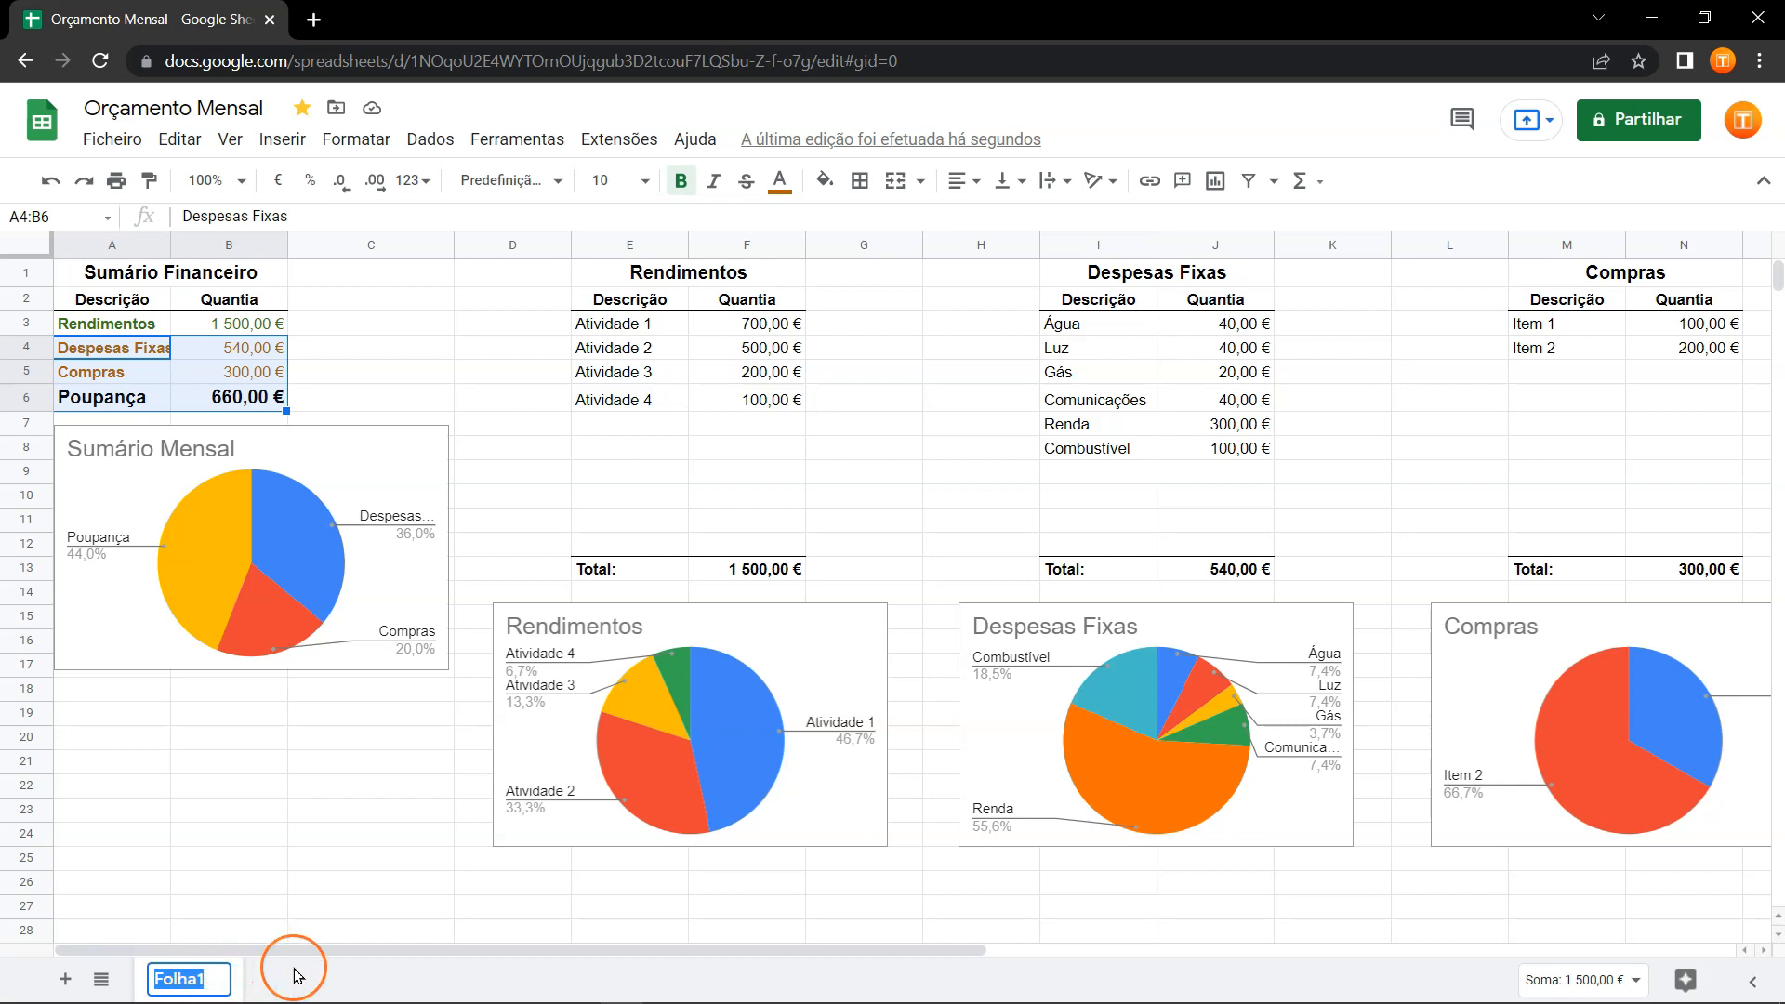
{"action": "type", "text": "Jan."}
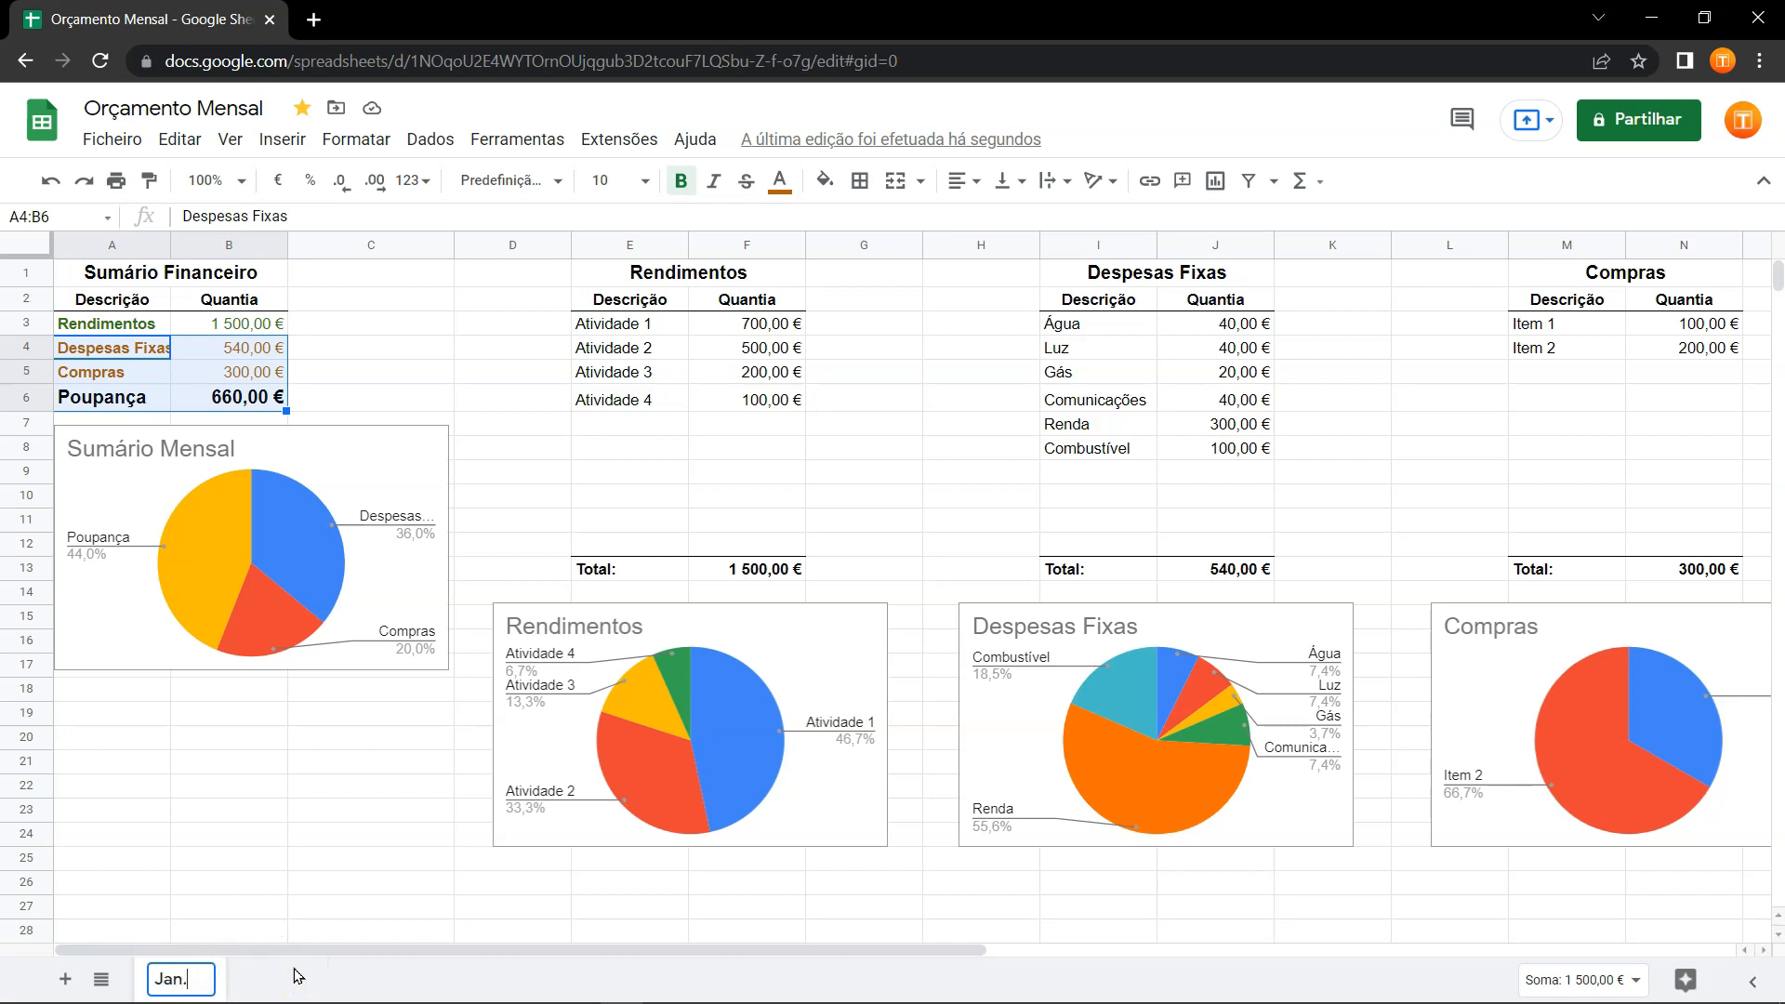
{"action": "left_click", "coordinate": [295, 974]}
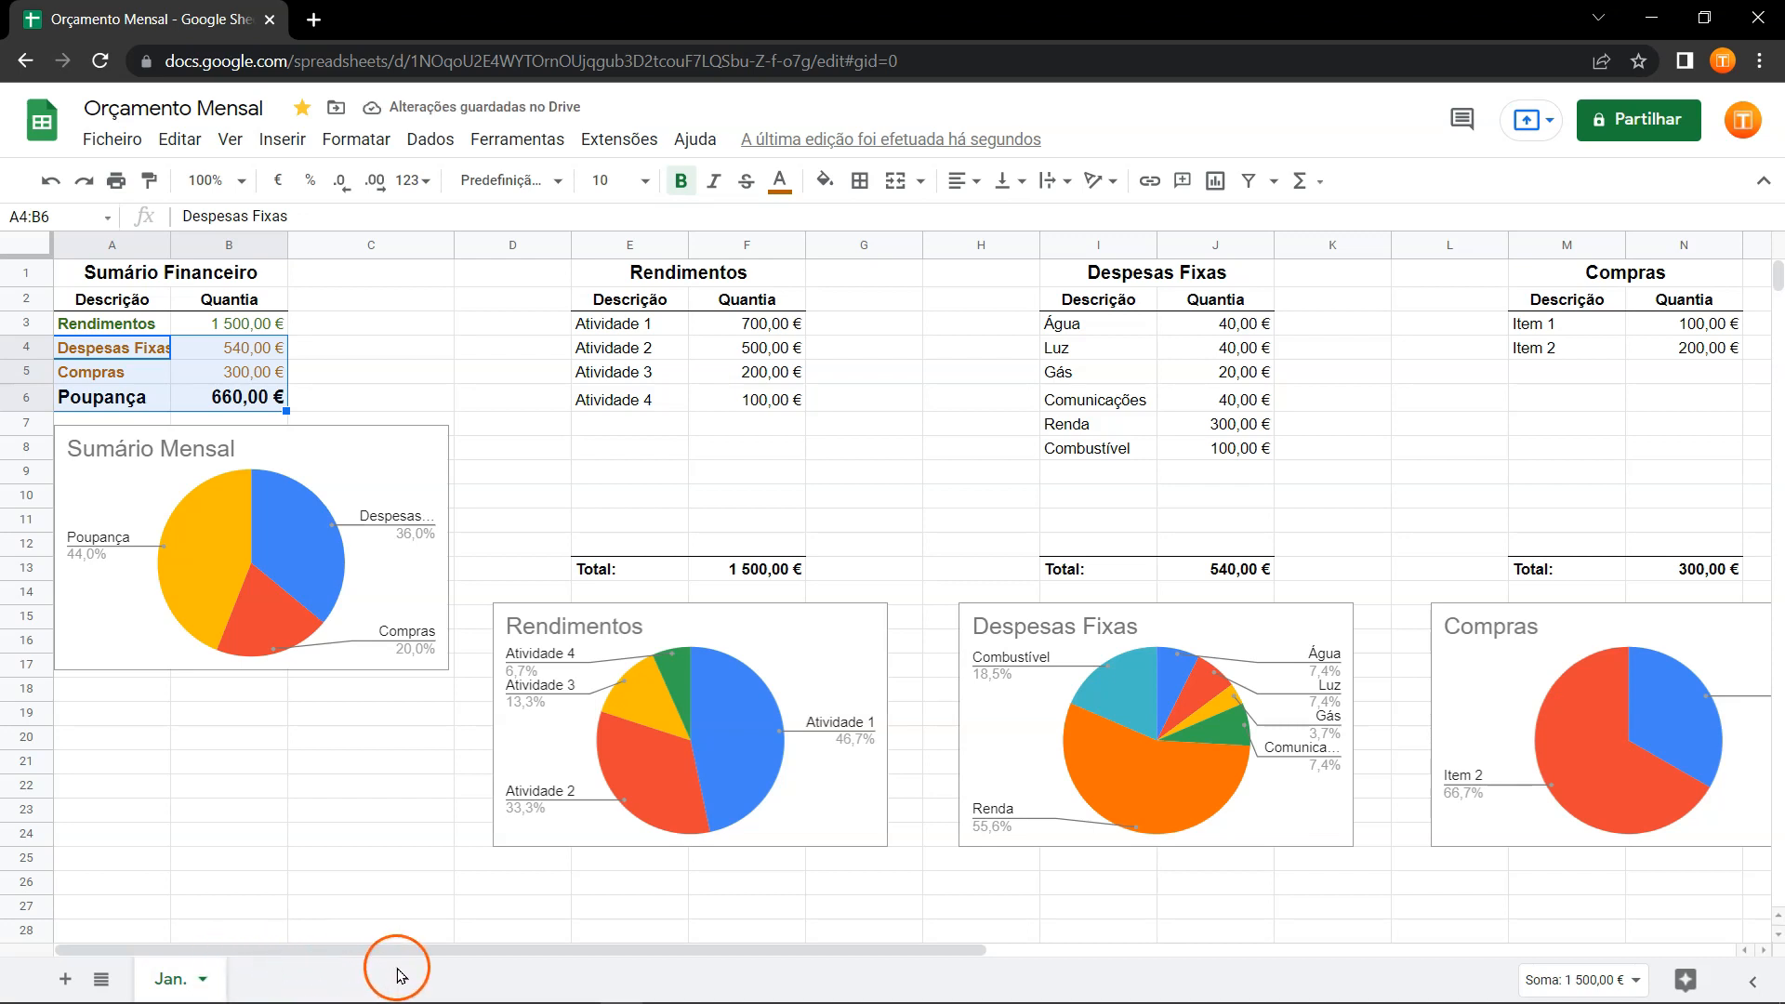
Duplicate the Jan. sheet and discard the copy.
{"action": "left_click", "coordinate": [203, 980]}
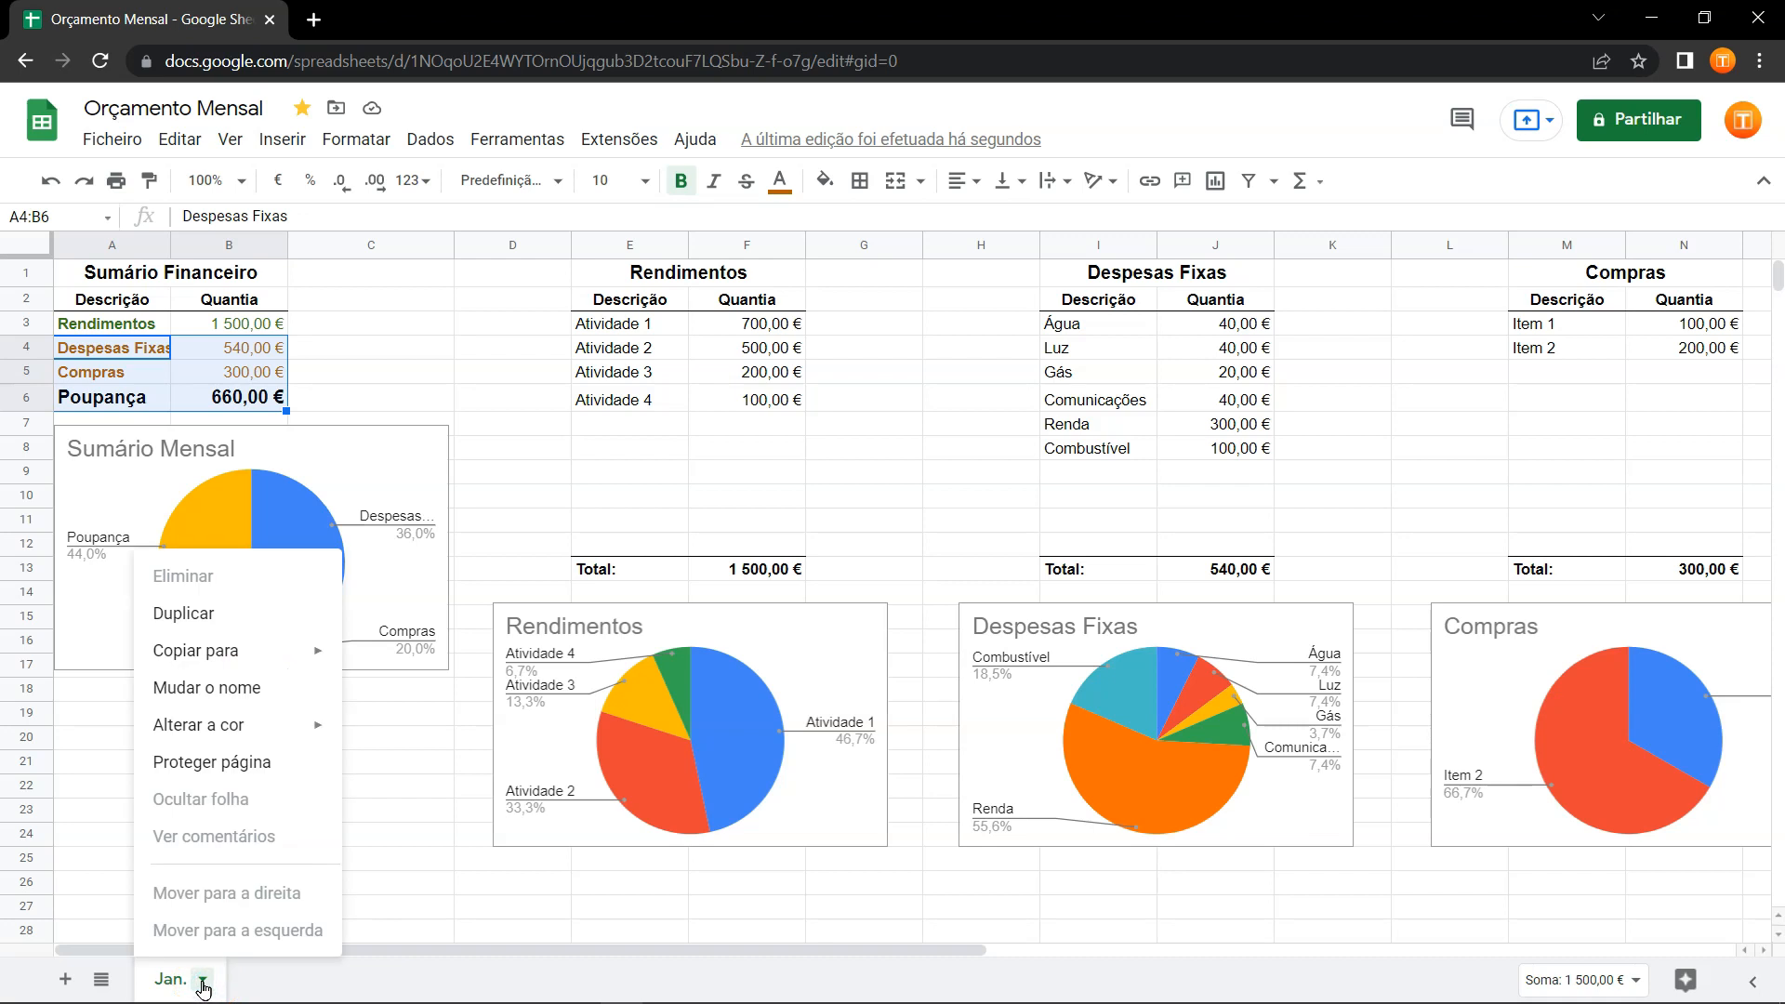
{"action": "left_click", "coordinate": [197, 624]}
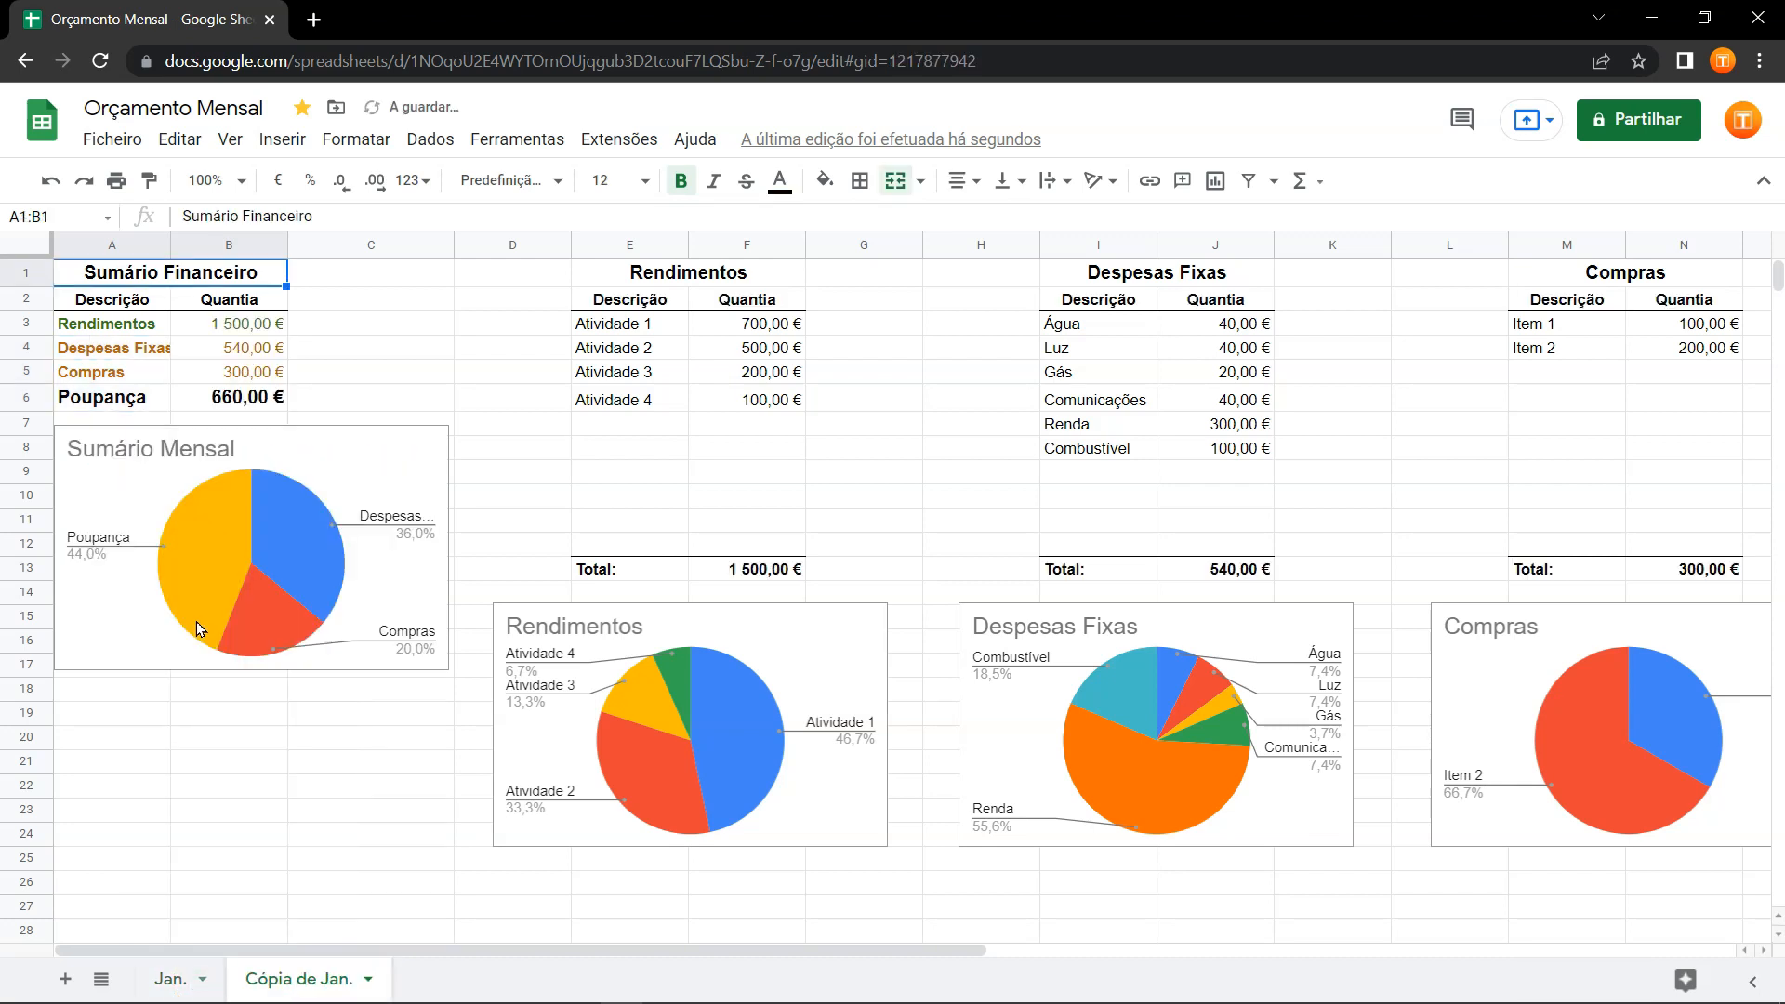
{"action": "left_click", "coordinate": [275, 981]}
Delete the empty rows 26 to 1000 below the charts.
{"action": "scroll", "coordinate": [283, 851], "scroll_direction": "down", "scroll_amount": 3}
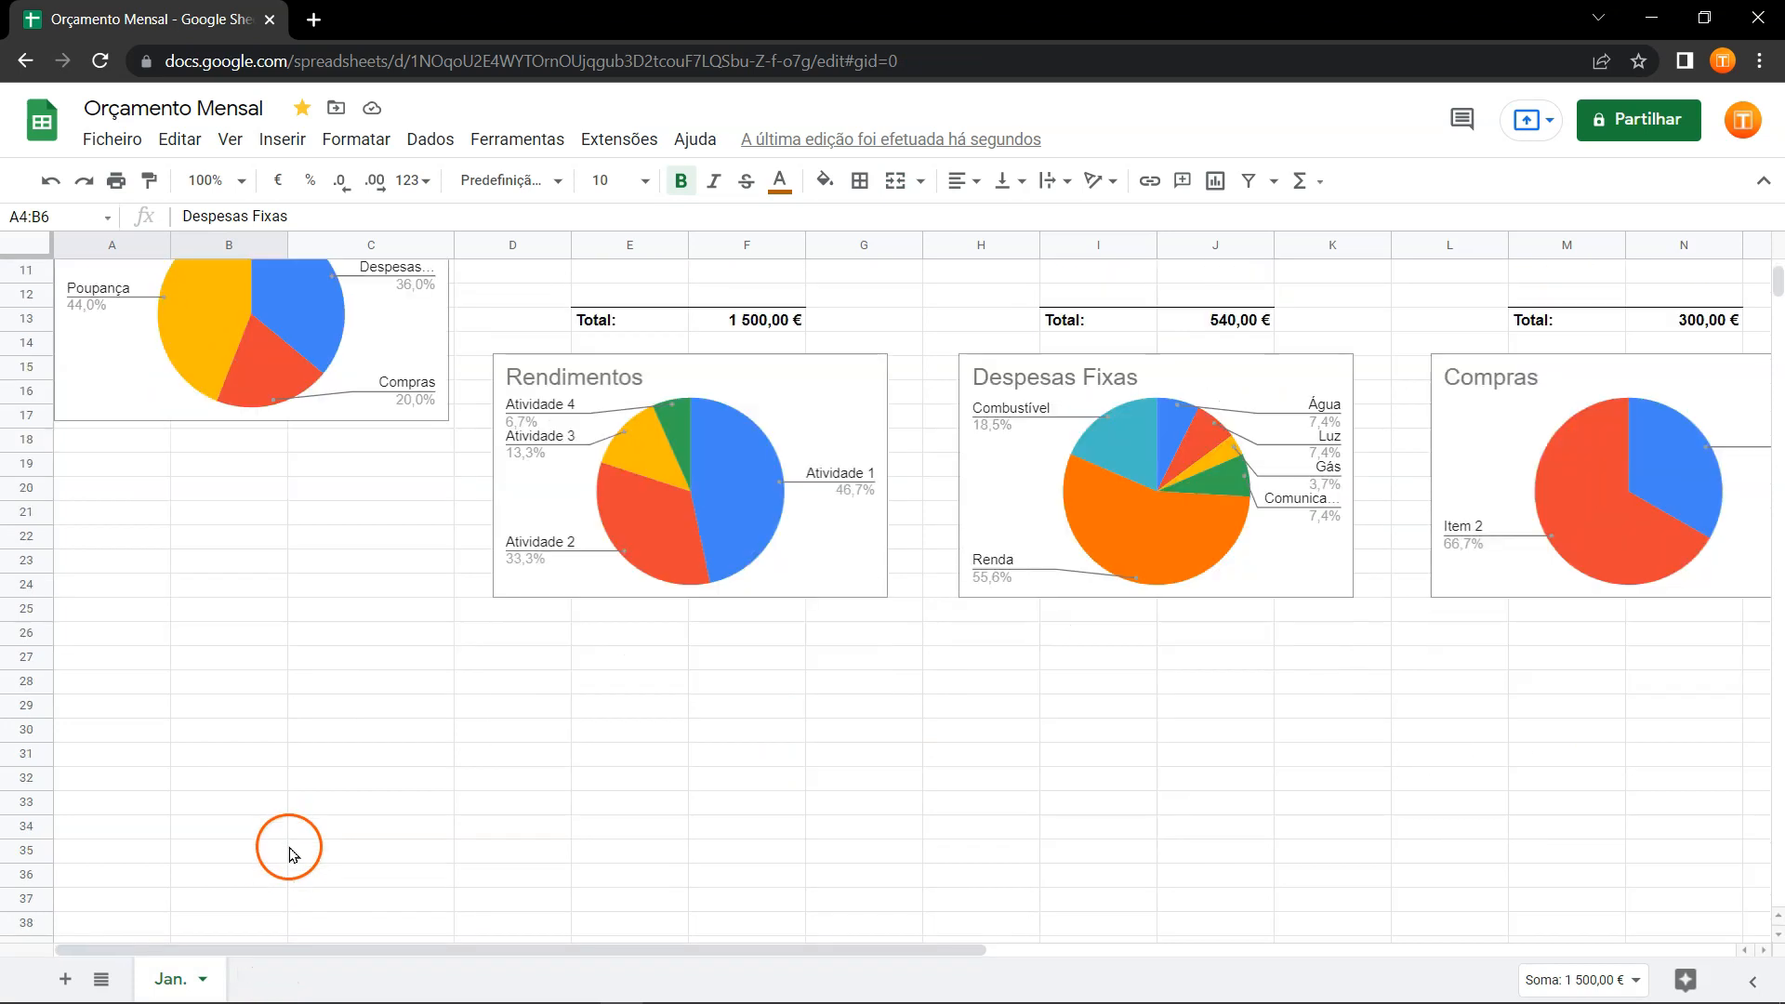
{"action": "left_click", "coordinate": [29, 632]}
{"action": "left_click_drag", "start_coordinate": [29, 635], "coordinate": [37, 676]}
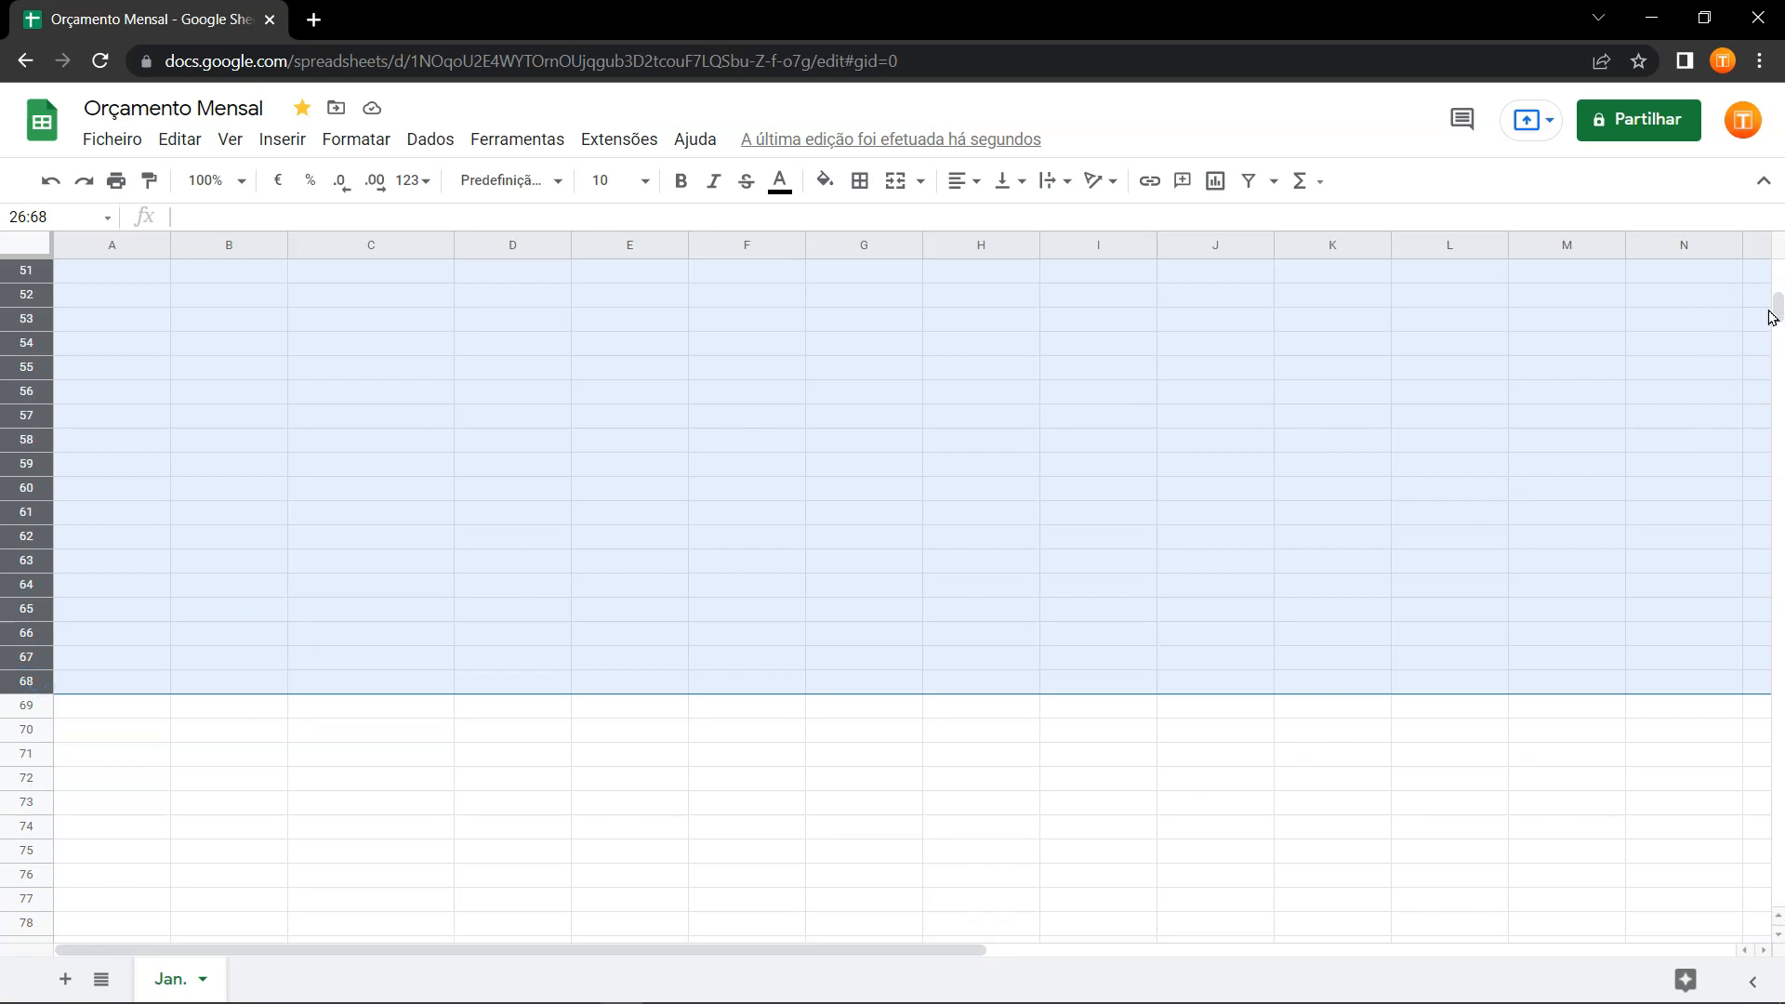
{"action": "key", "text": "ctrl+shift+Down"}
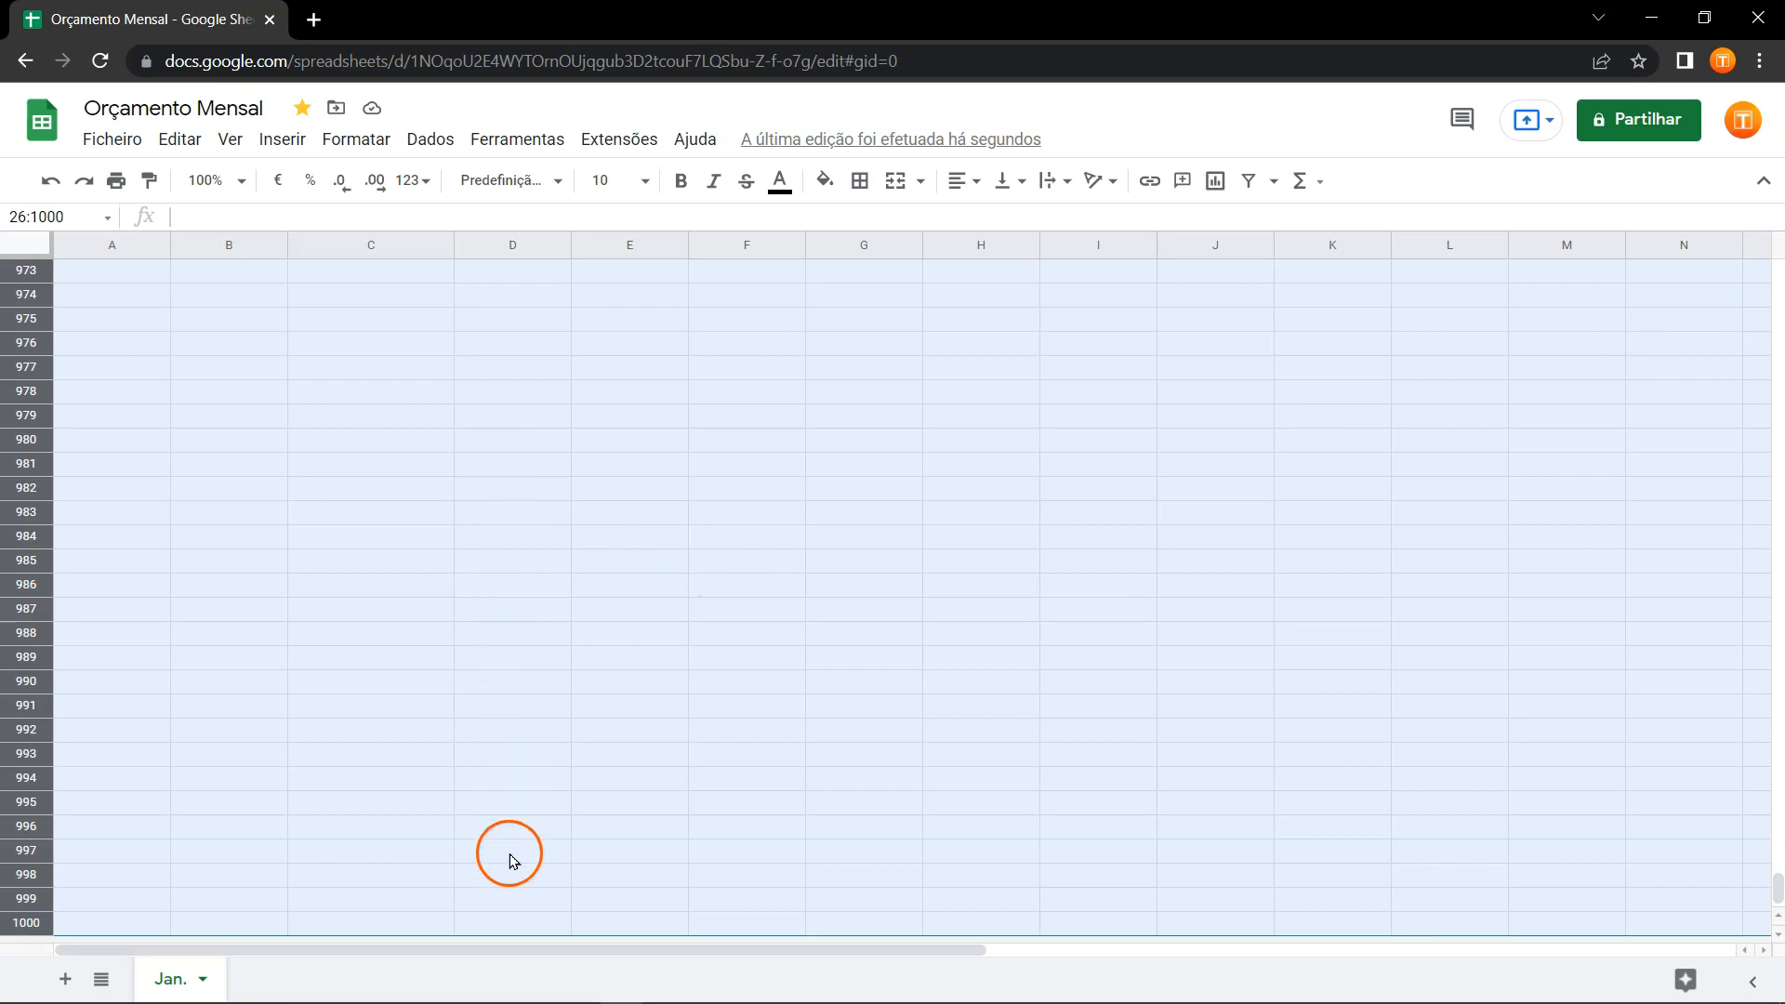
{"action": "right_click", "coordinate": [12, 512]}
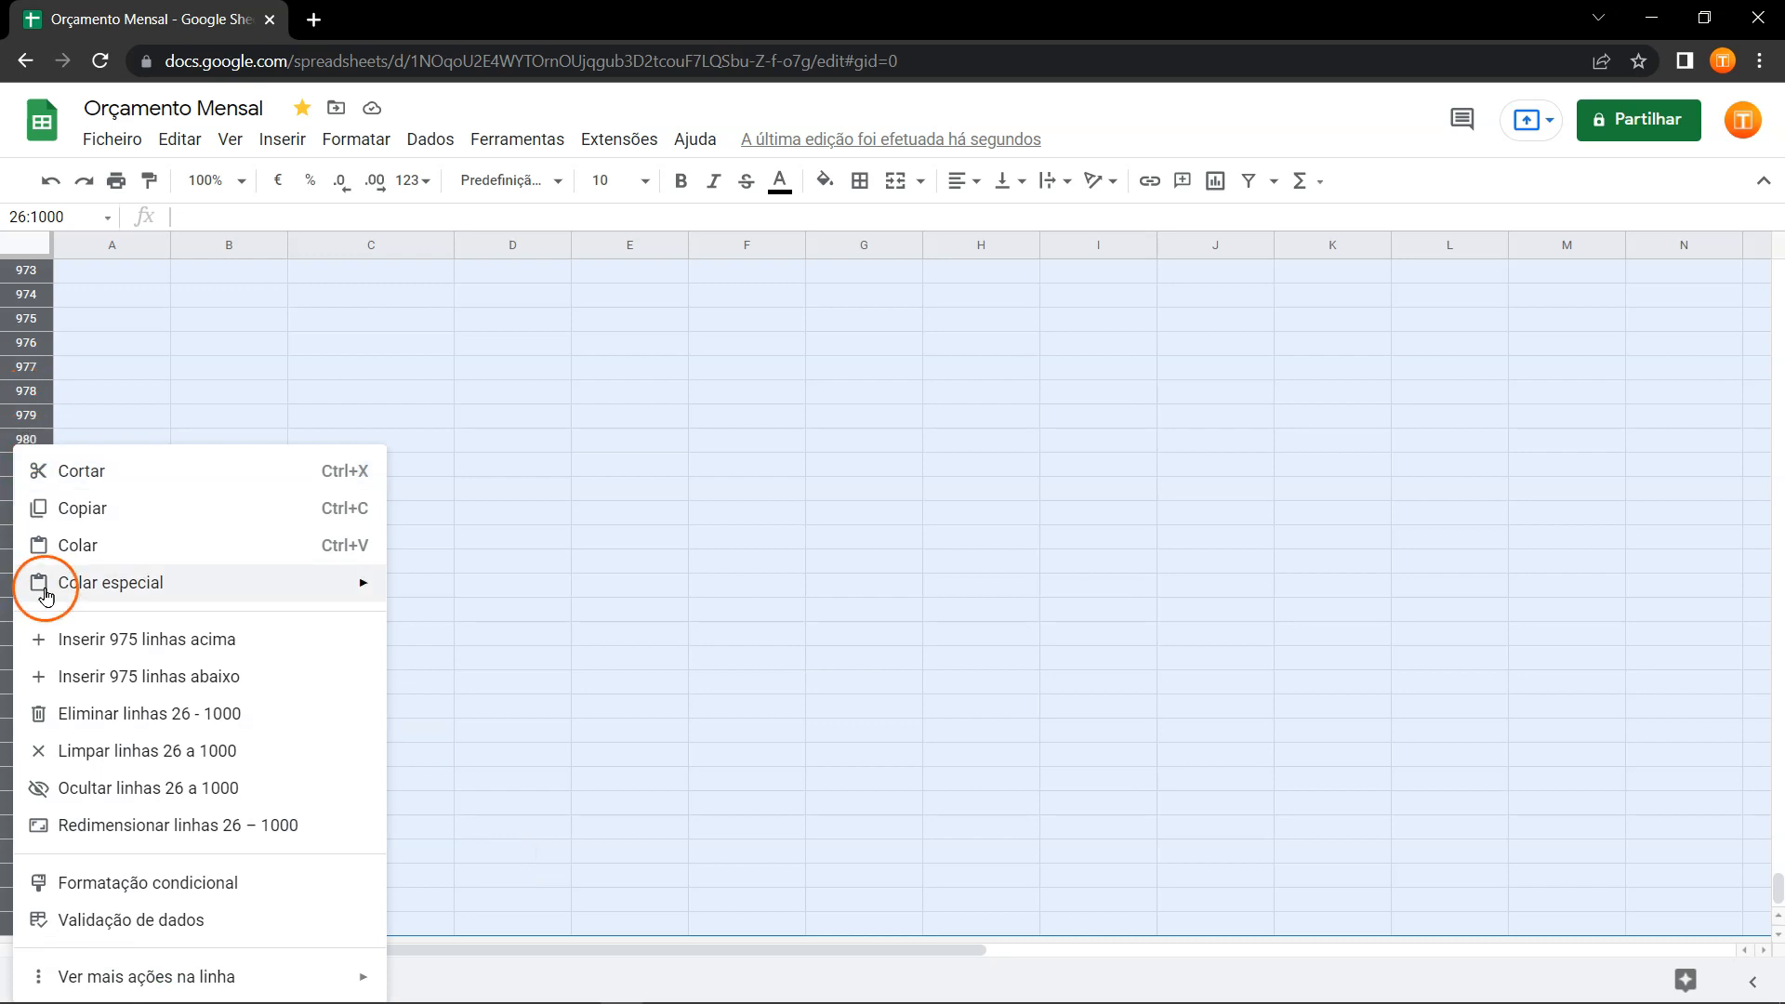
{"action": "left_click", "coordinate": [124, 714]}
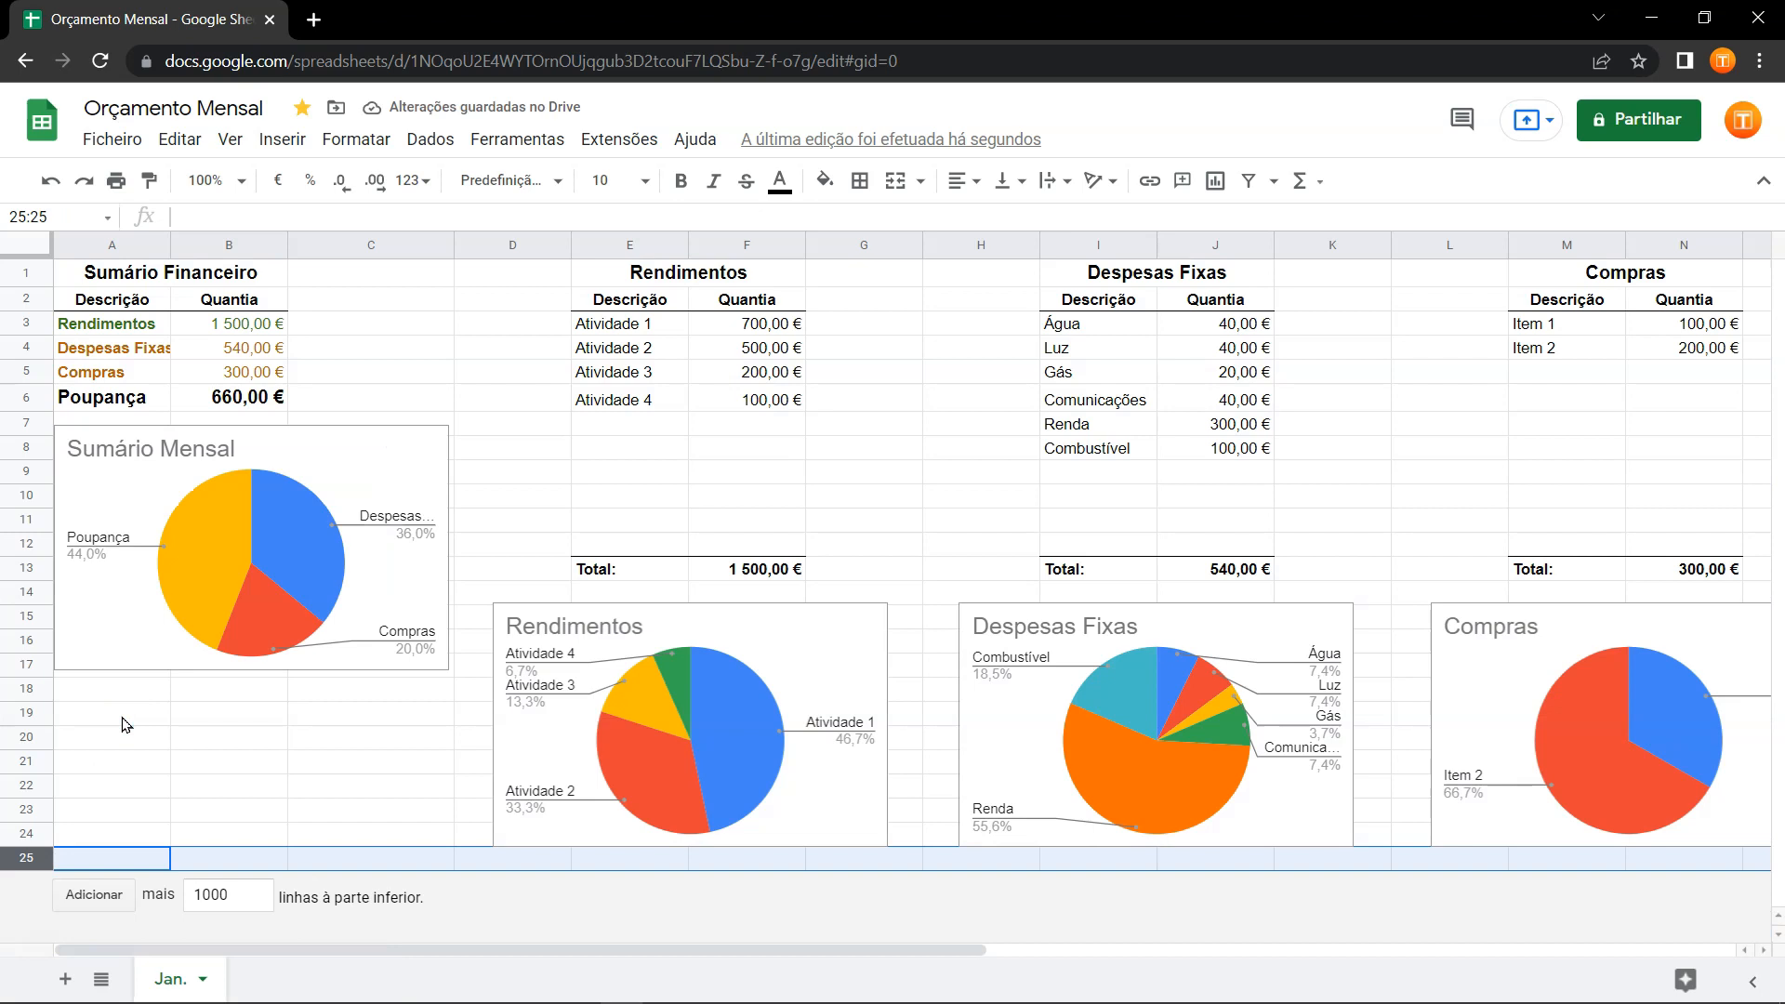
Delete the empty columns P to Z beyond the Compras table.
{"action": "scroll", "coordinate": [125, 724], "scroll_direction": "right", "scroll_amount": 5}
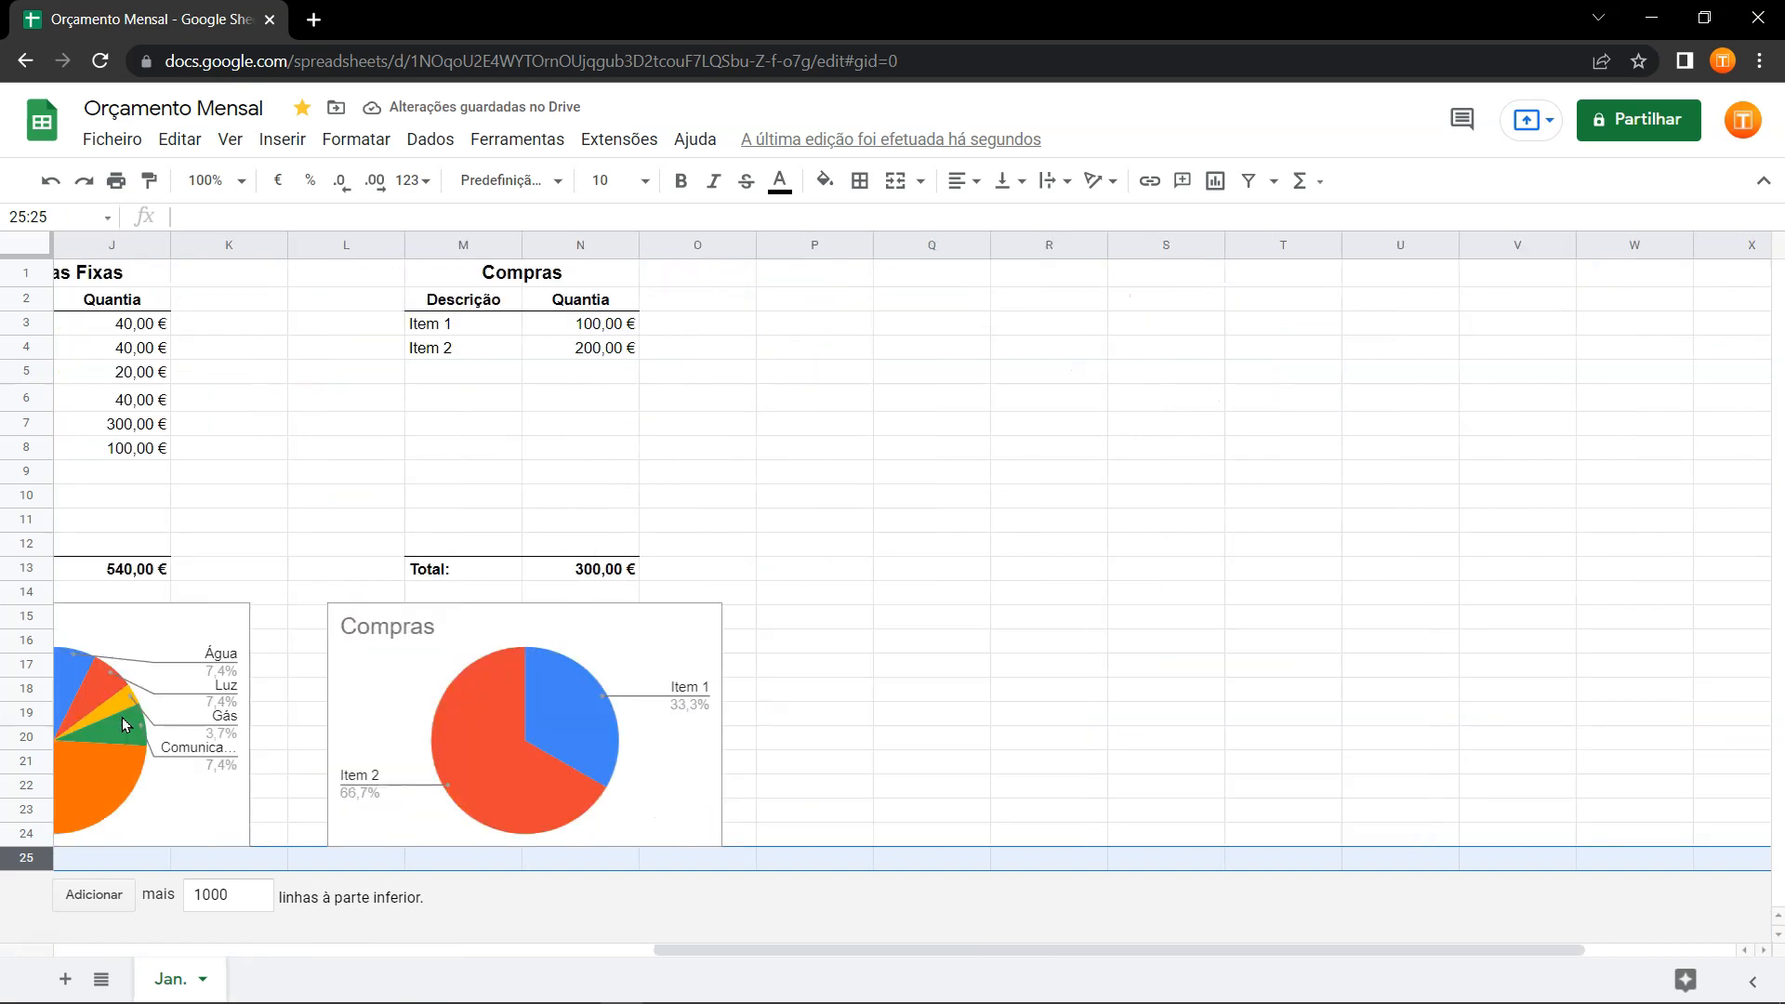
{"action": "left_click", "coordinate": [807, 243]}
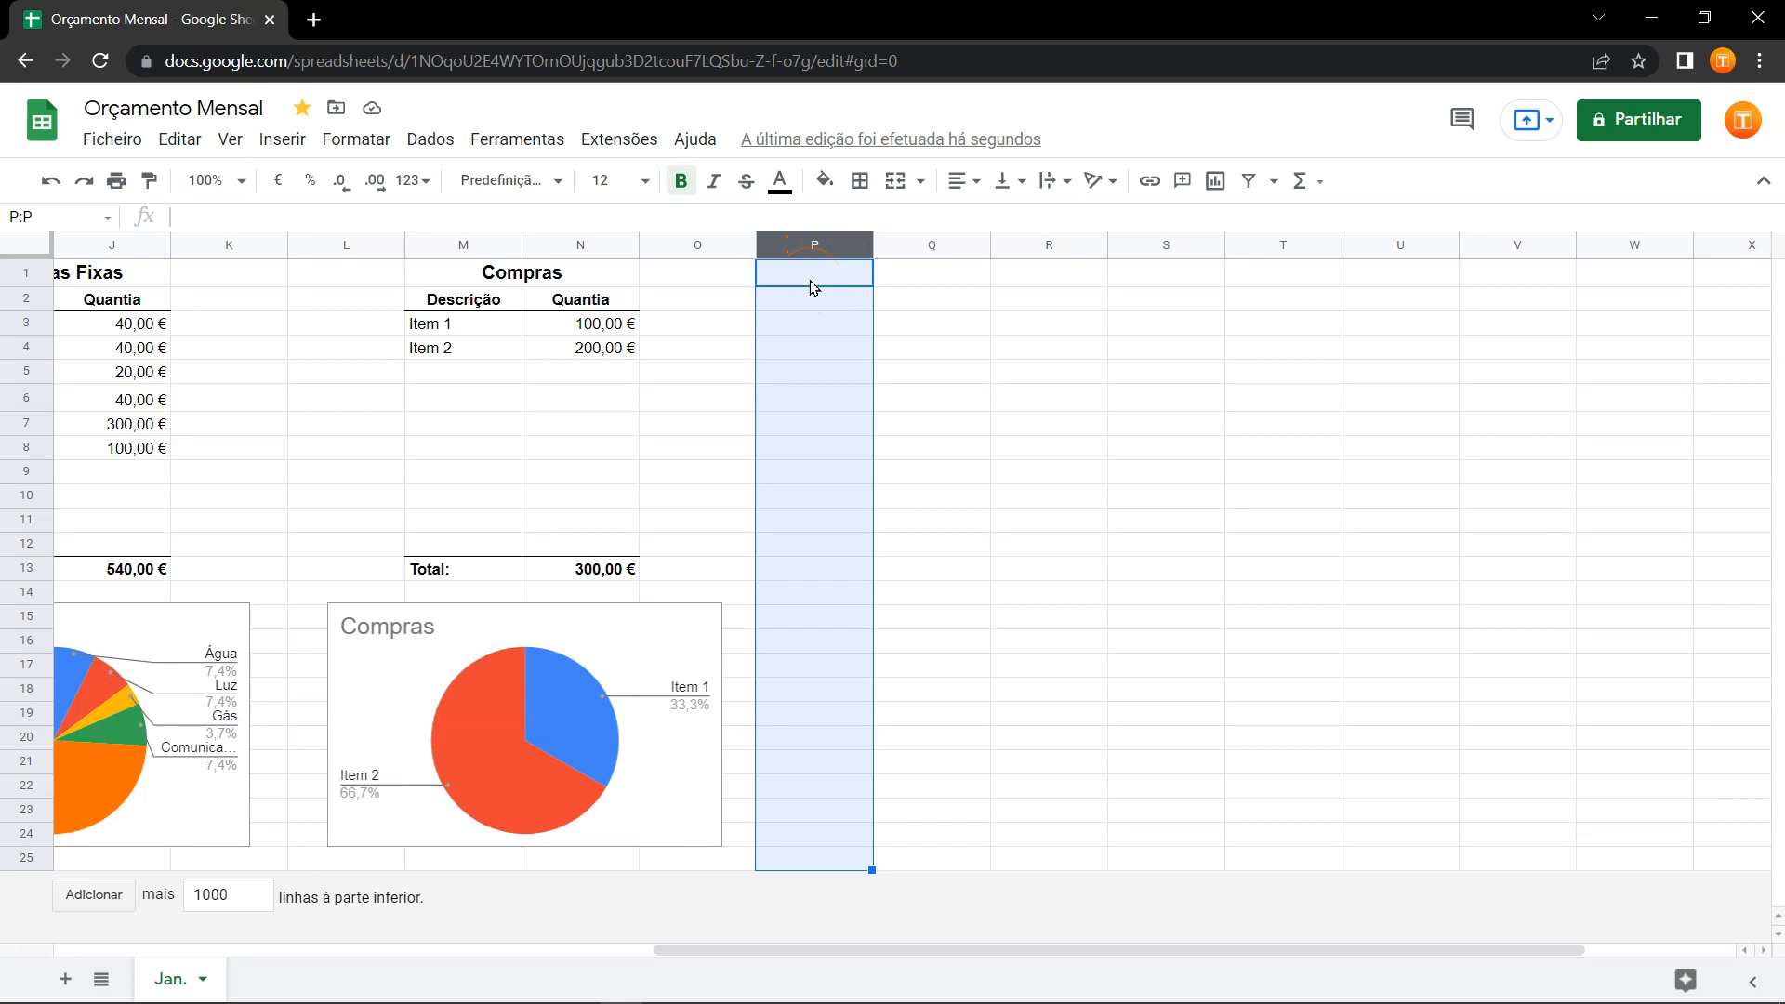
{"action": "key", "text": "ctrl+shift+Right"}
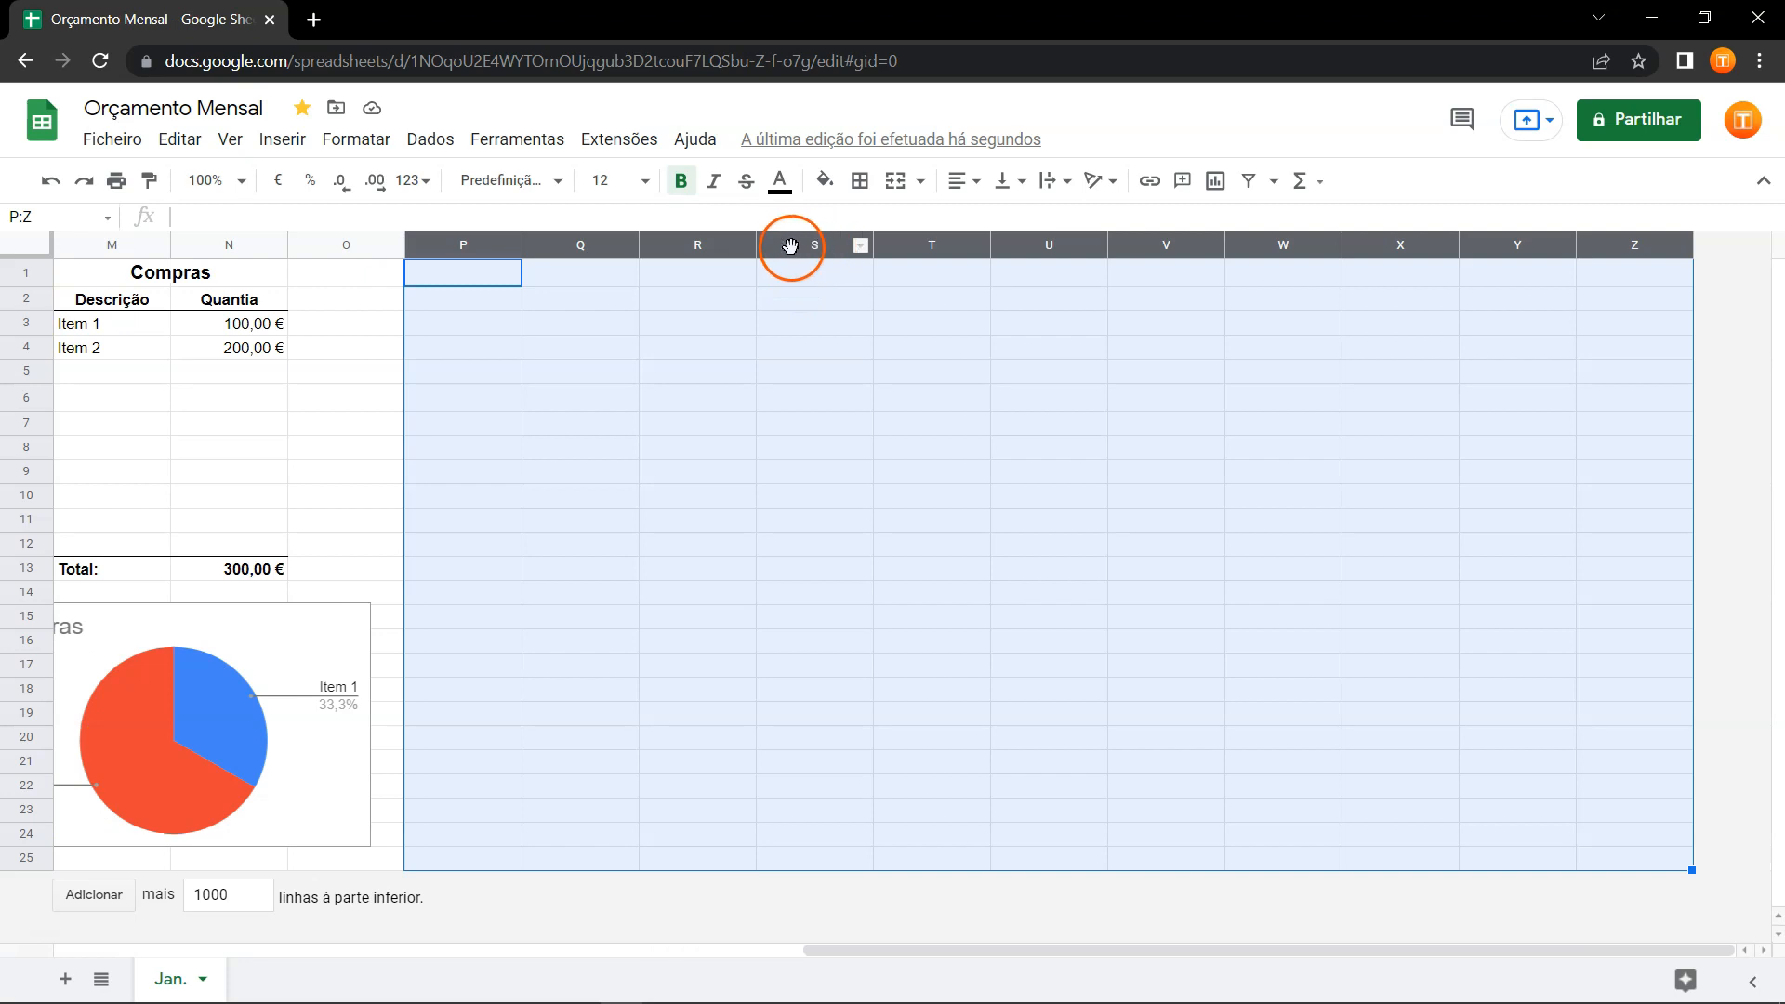
{"action": "right_click", "coordinate": [795, 244]}
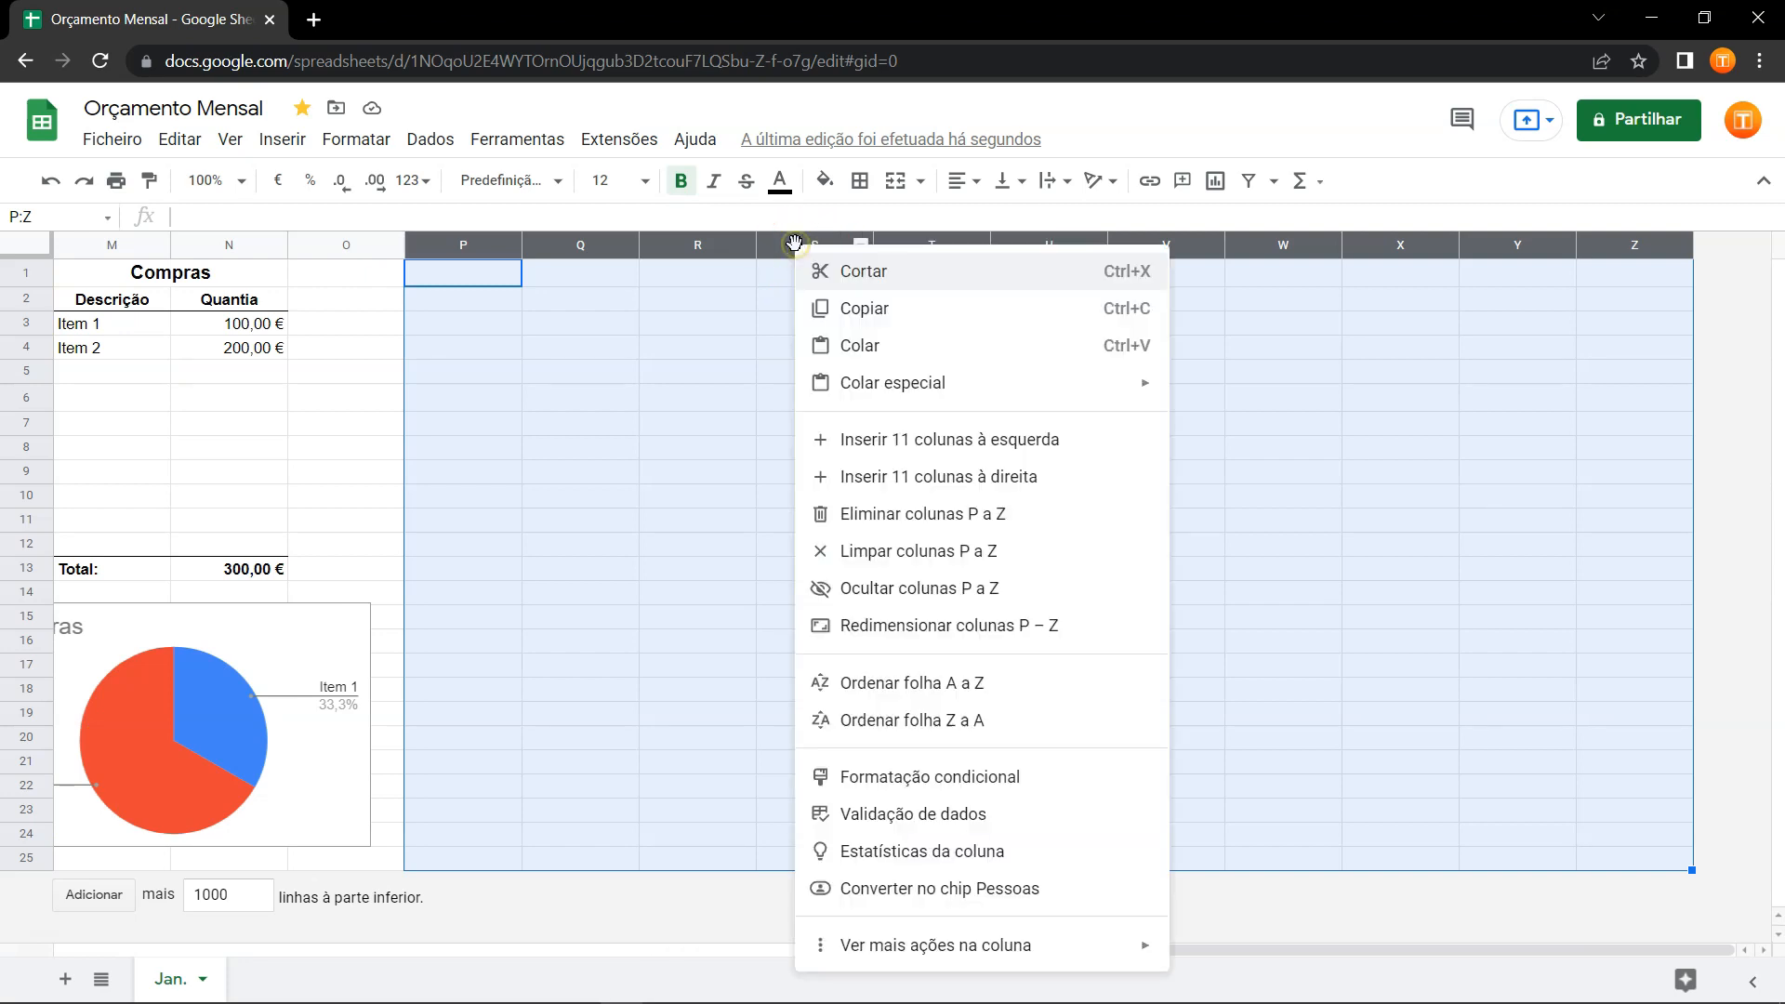
{"action": "left_click", "coordinate": [1002, 527]}
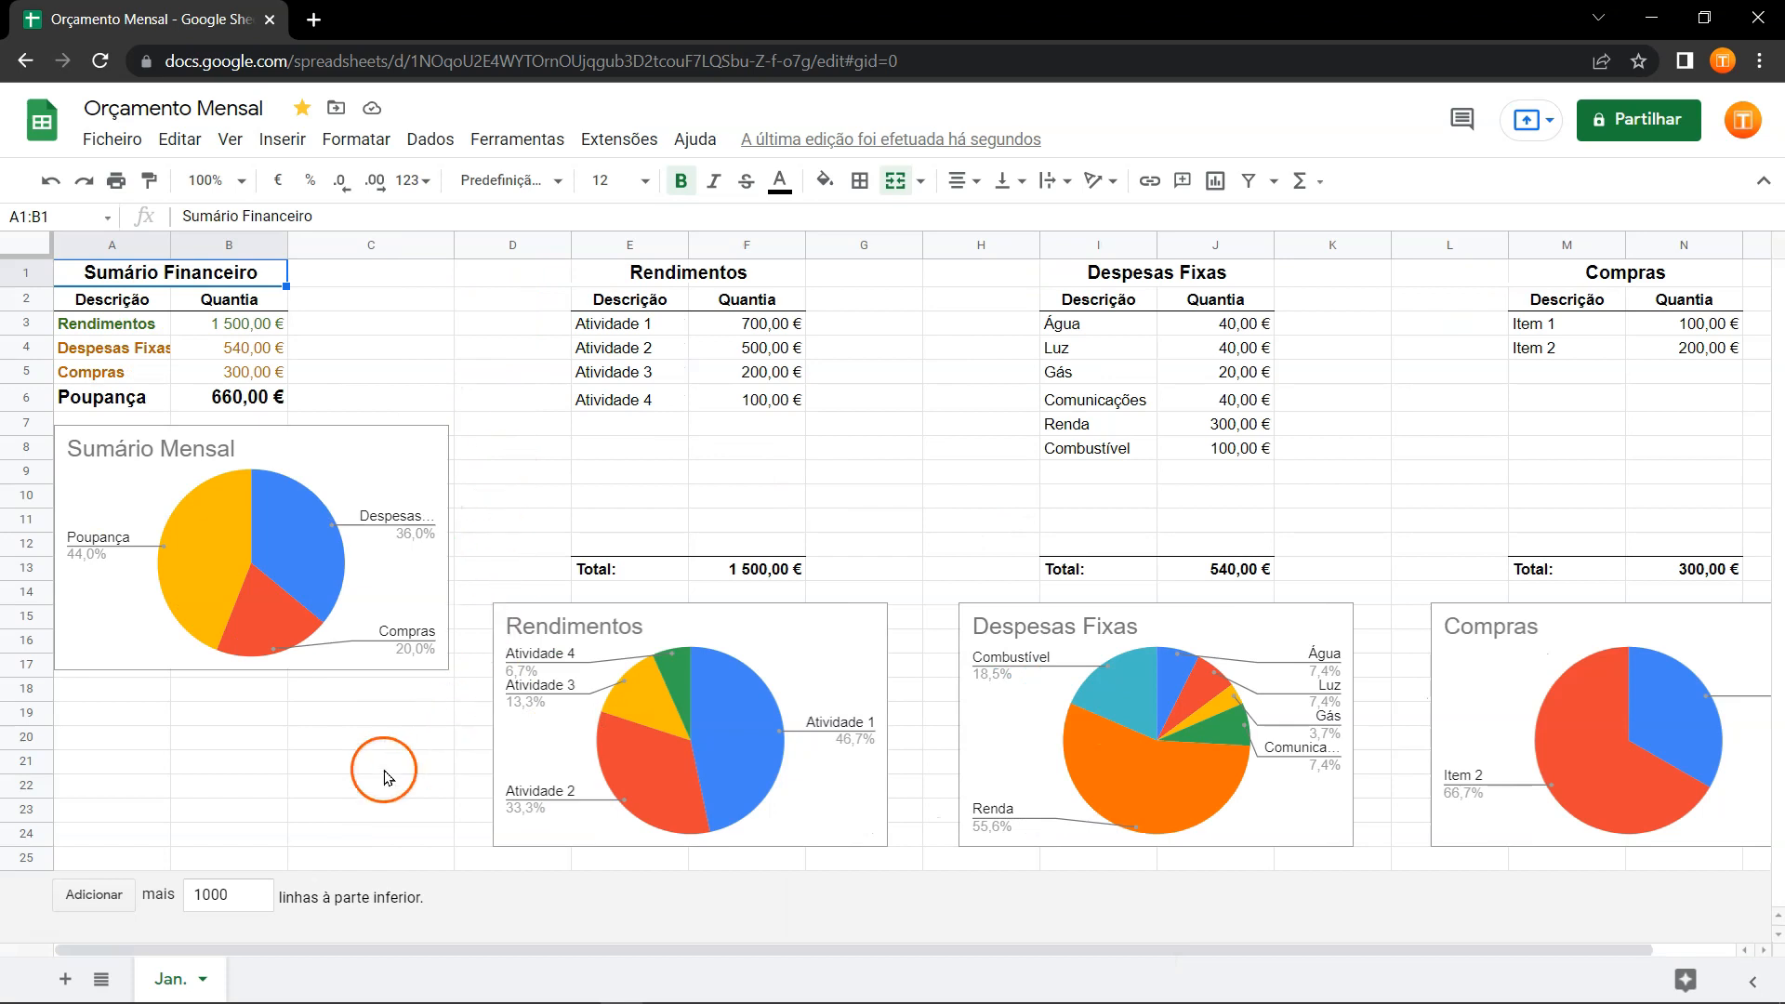
Hide the gridlines on the Jan. sheet.
{"action": "left_click", "coordinate": [231, 142]}
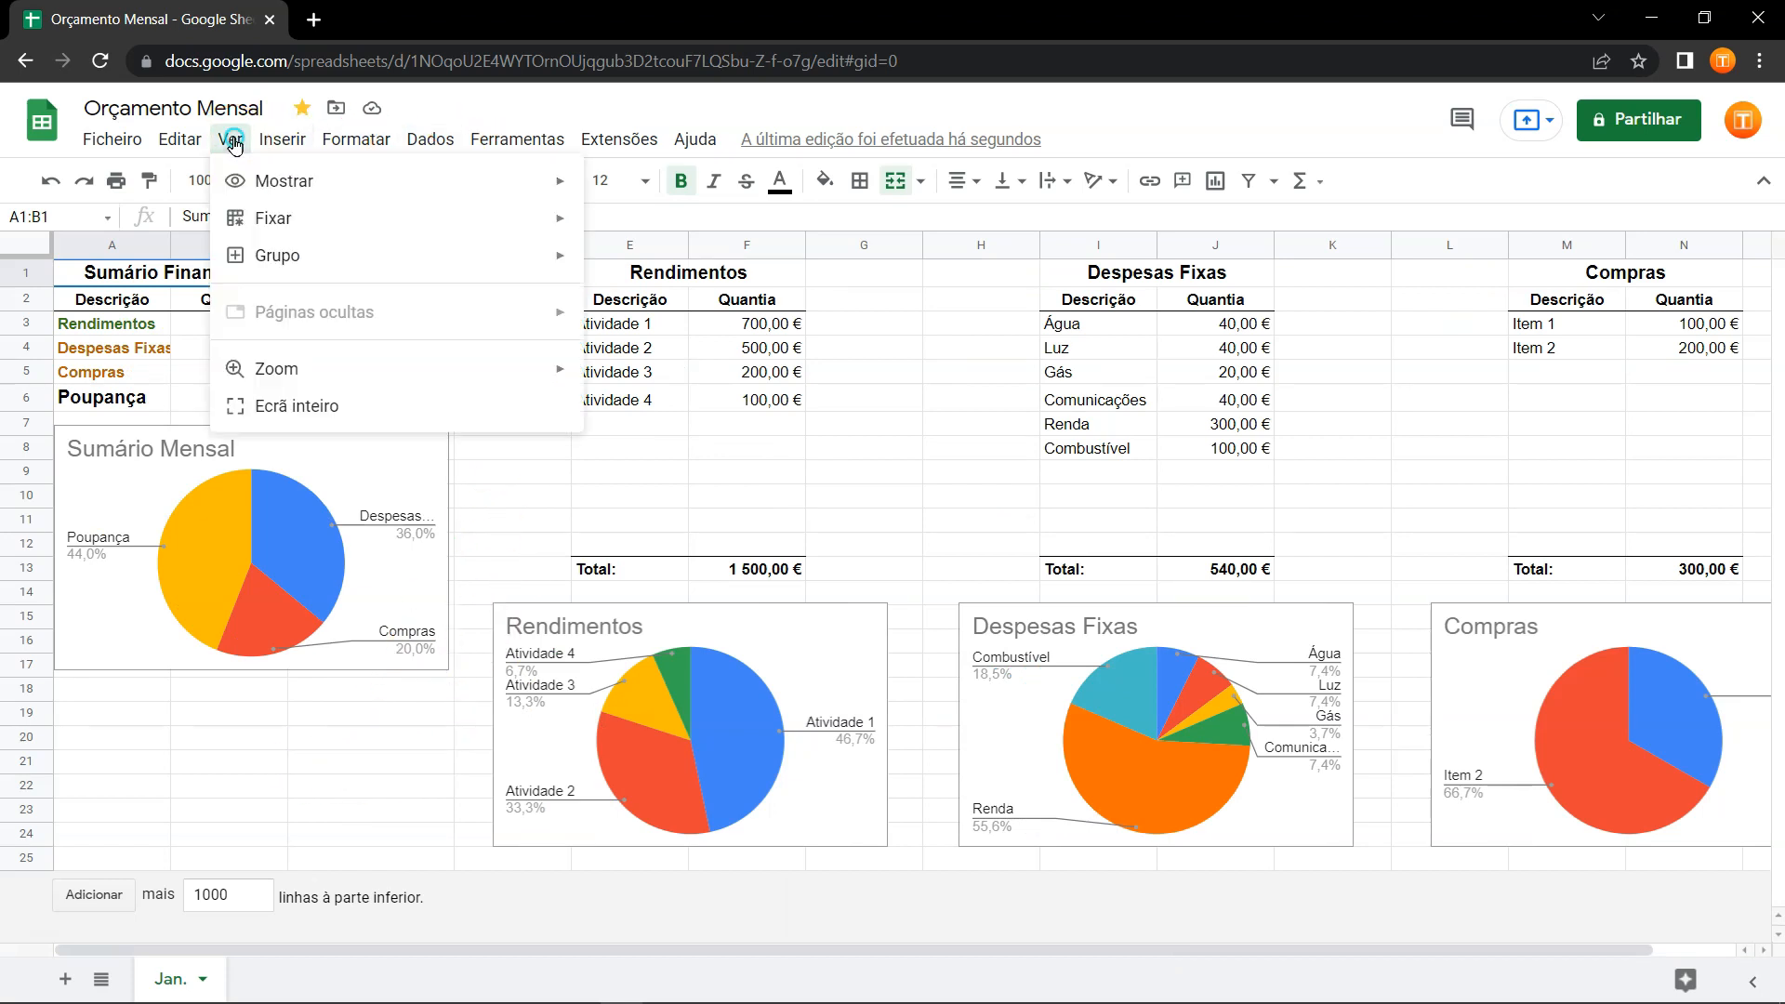
{"action": "mouse_move", "coordinate": [245, 181]}
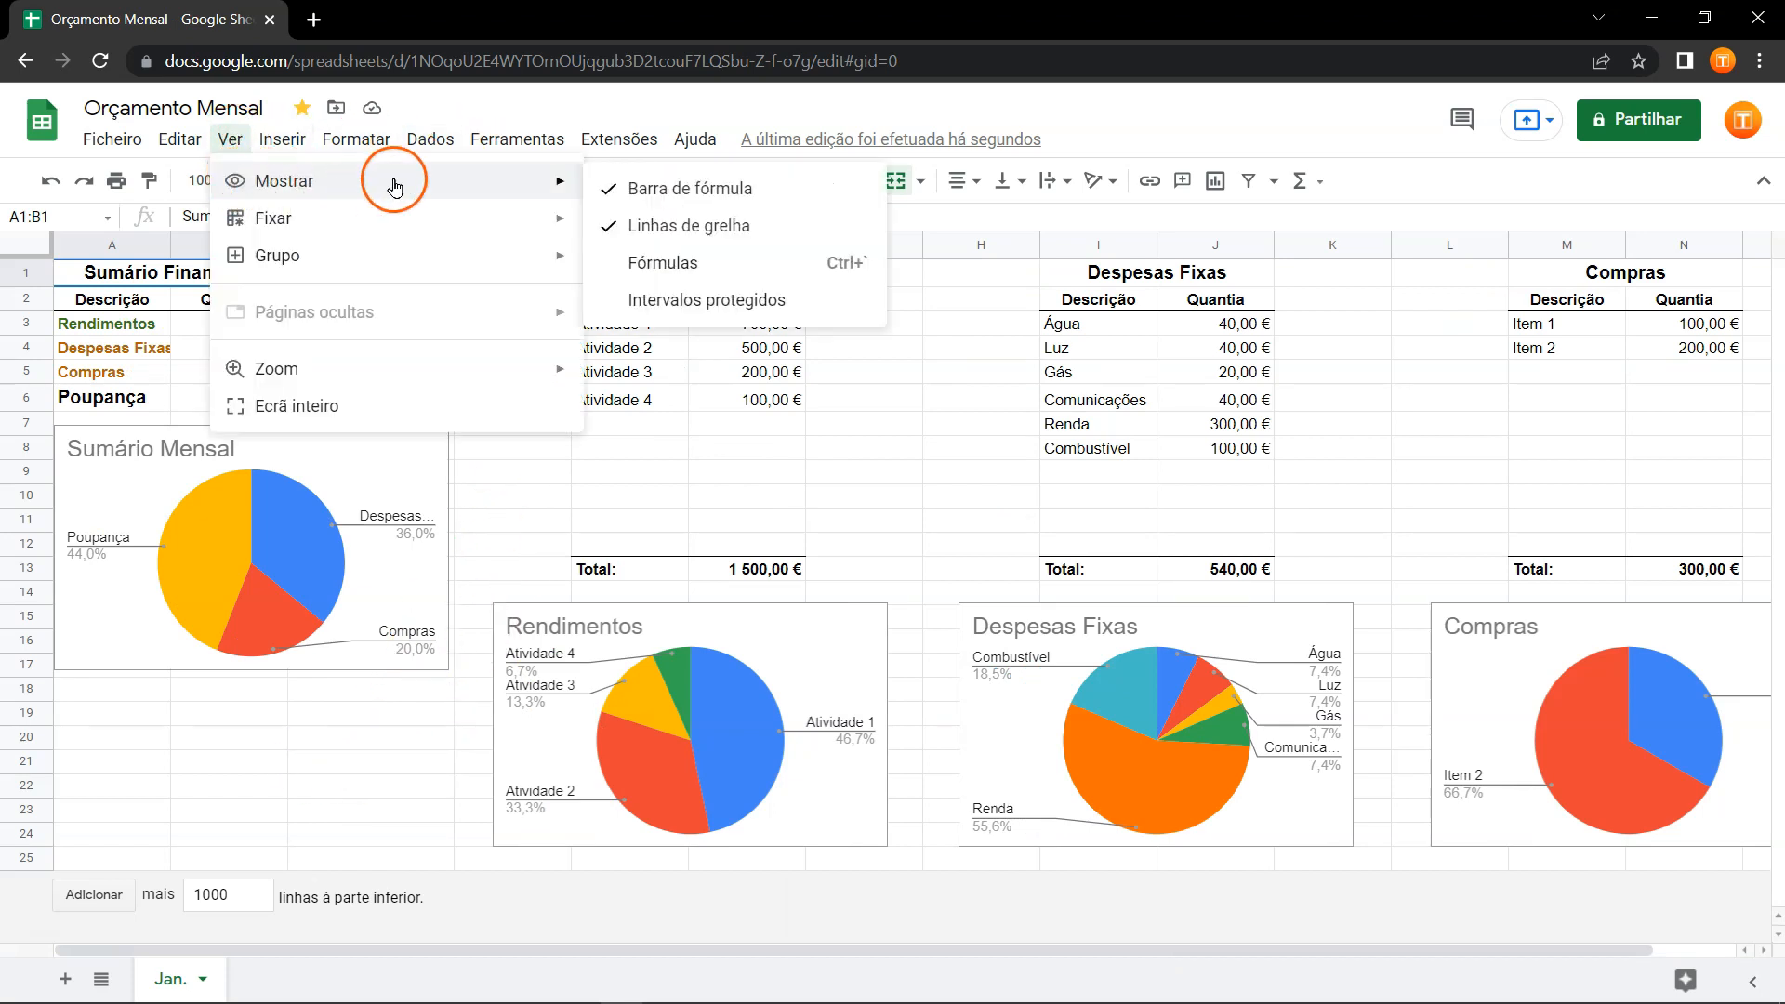
{"action": "left_click", "coordinate": [702, 232]}
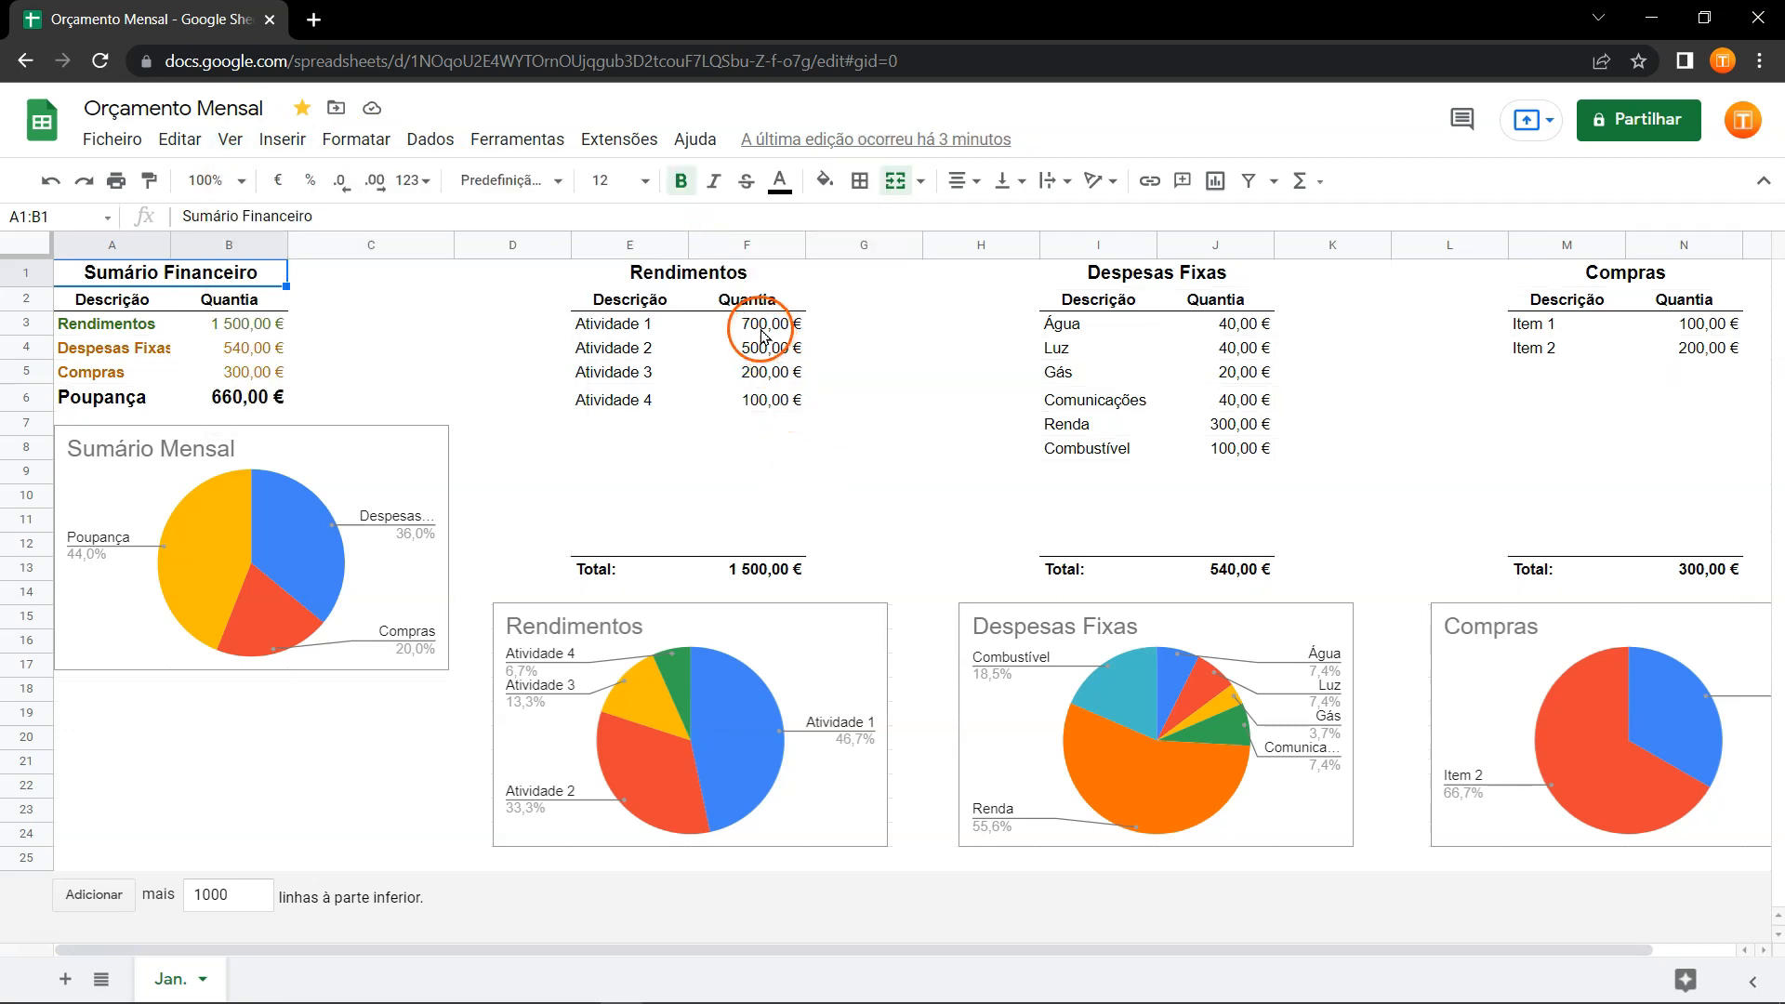
Apply a white-to-yellow conditional formatting colour scale to the Rendimentos amounts in F3:F12.
{"action": "left_click_drag", "start_coordinate": [761, 327], "coordinate": [766, 546]}
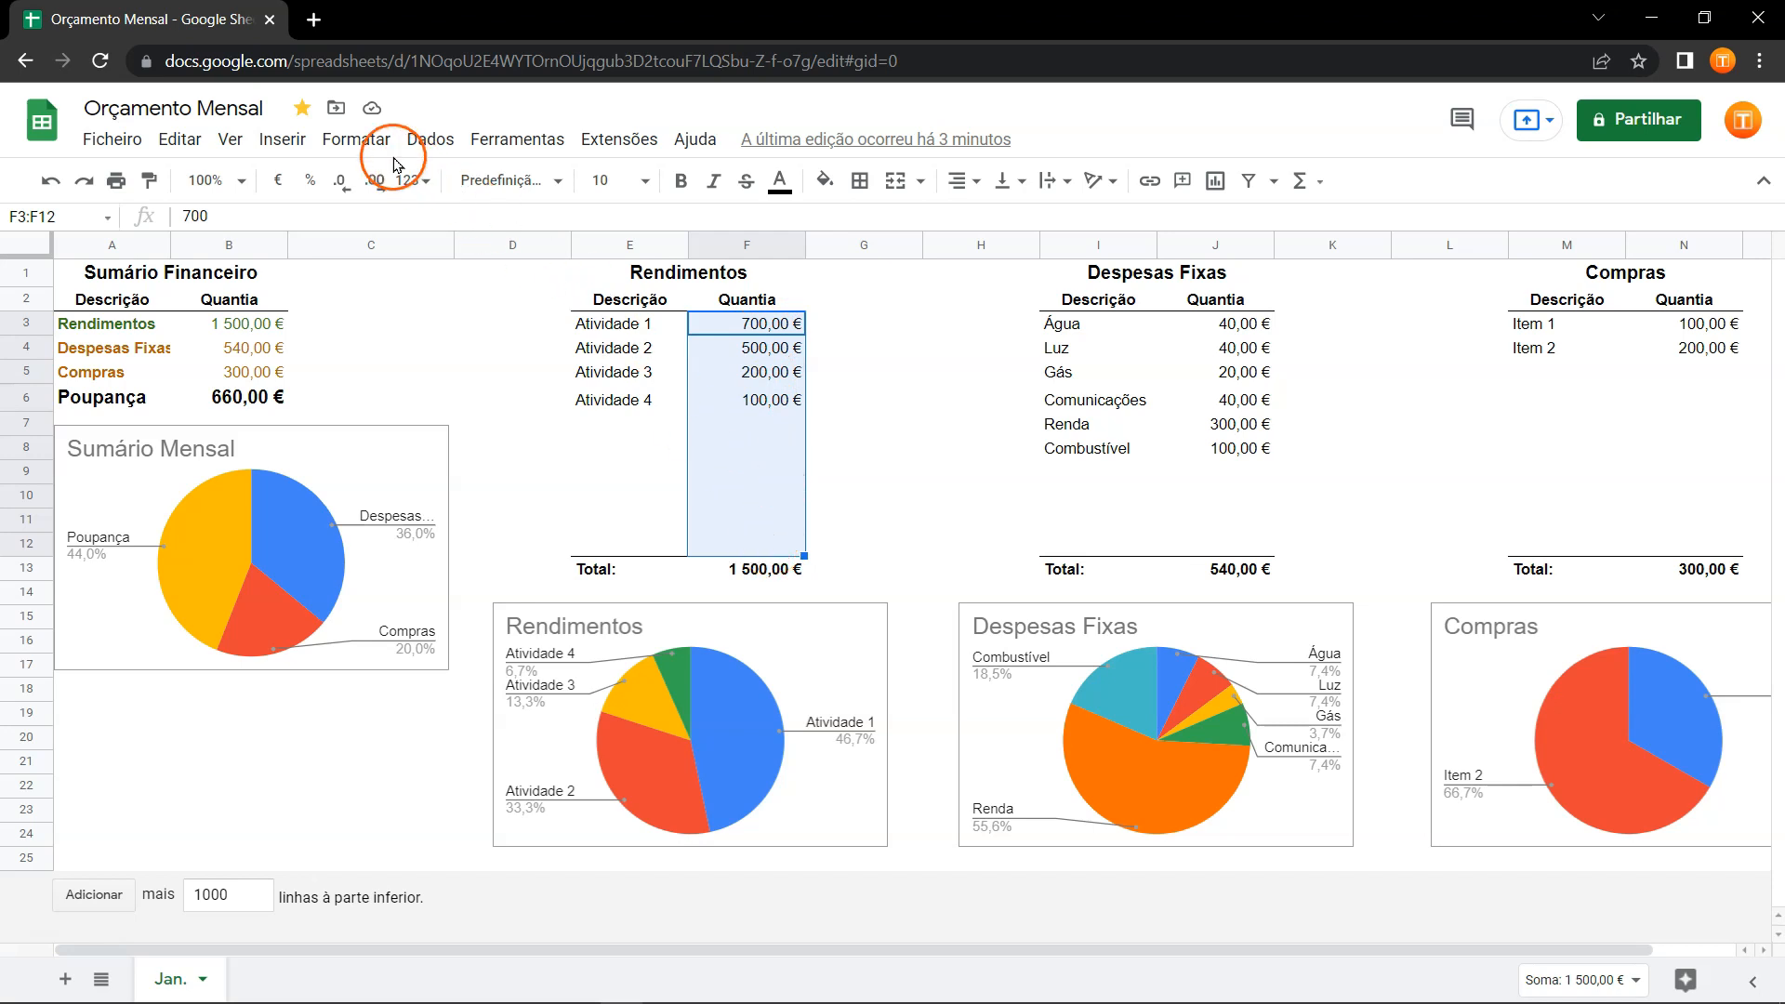
{"action": "left_click", "coordinate": [361, 141]}
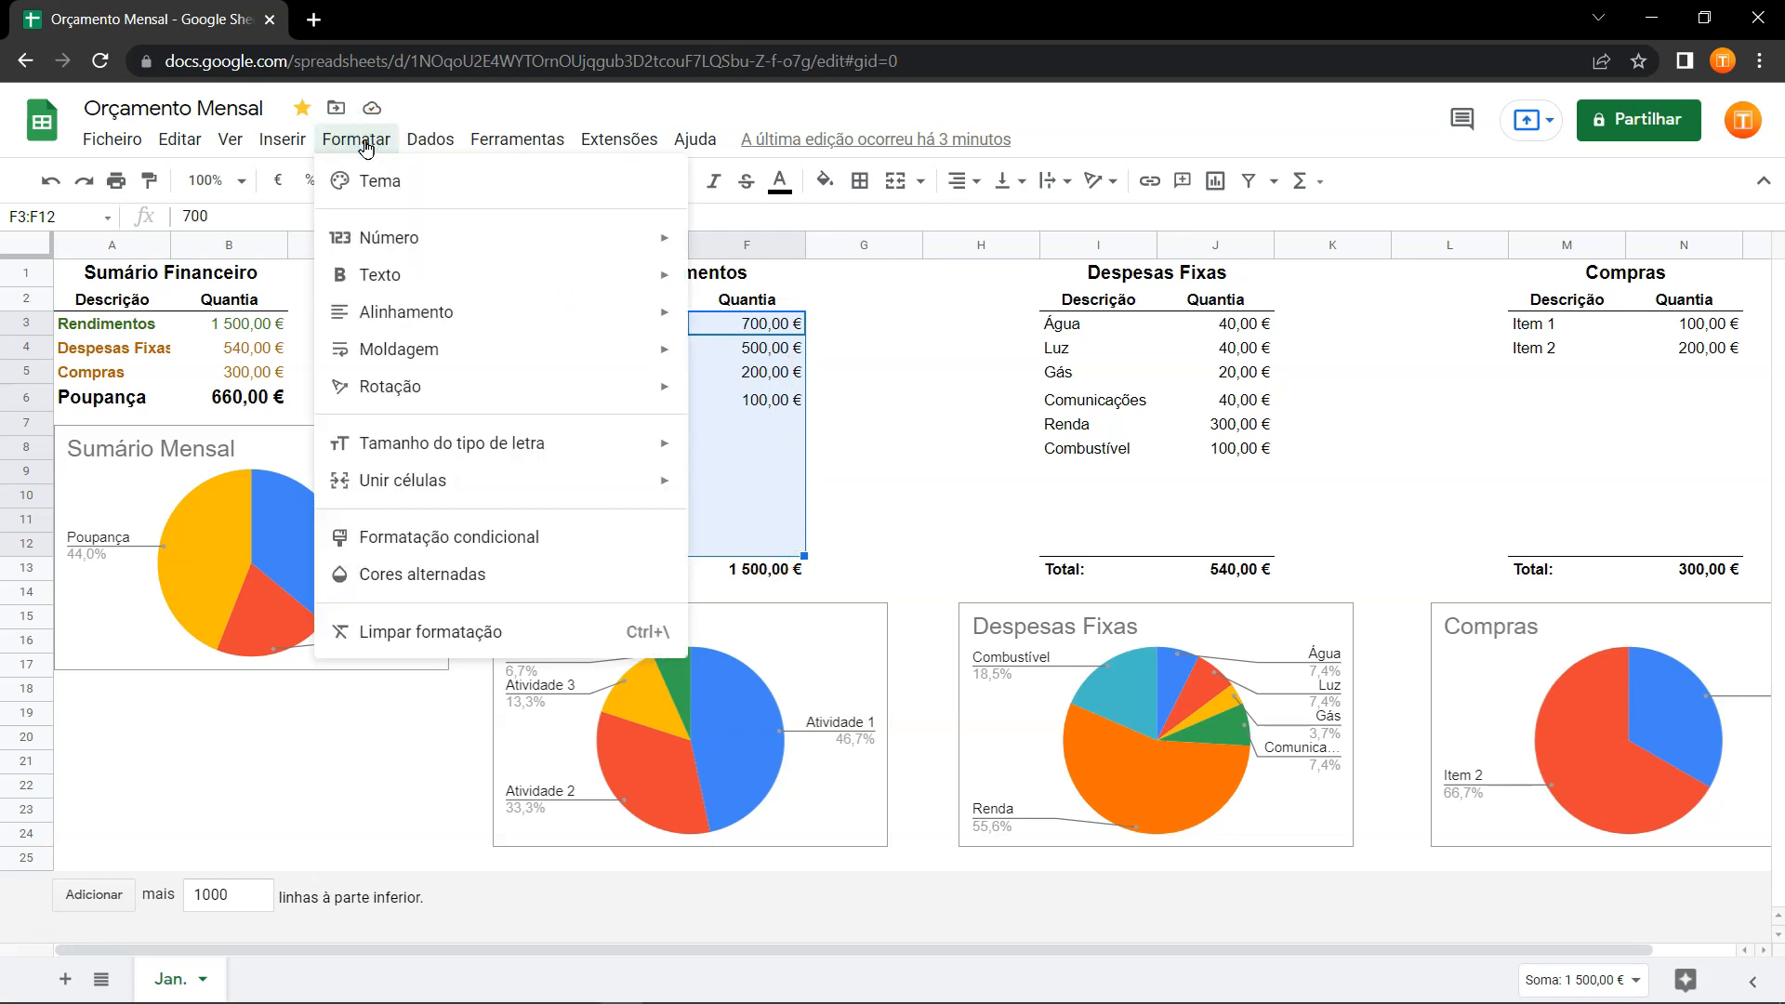
{"action": "left_click", "coordinate": [462, 546]}
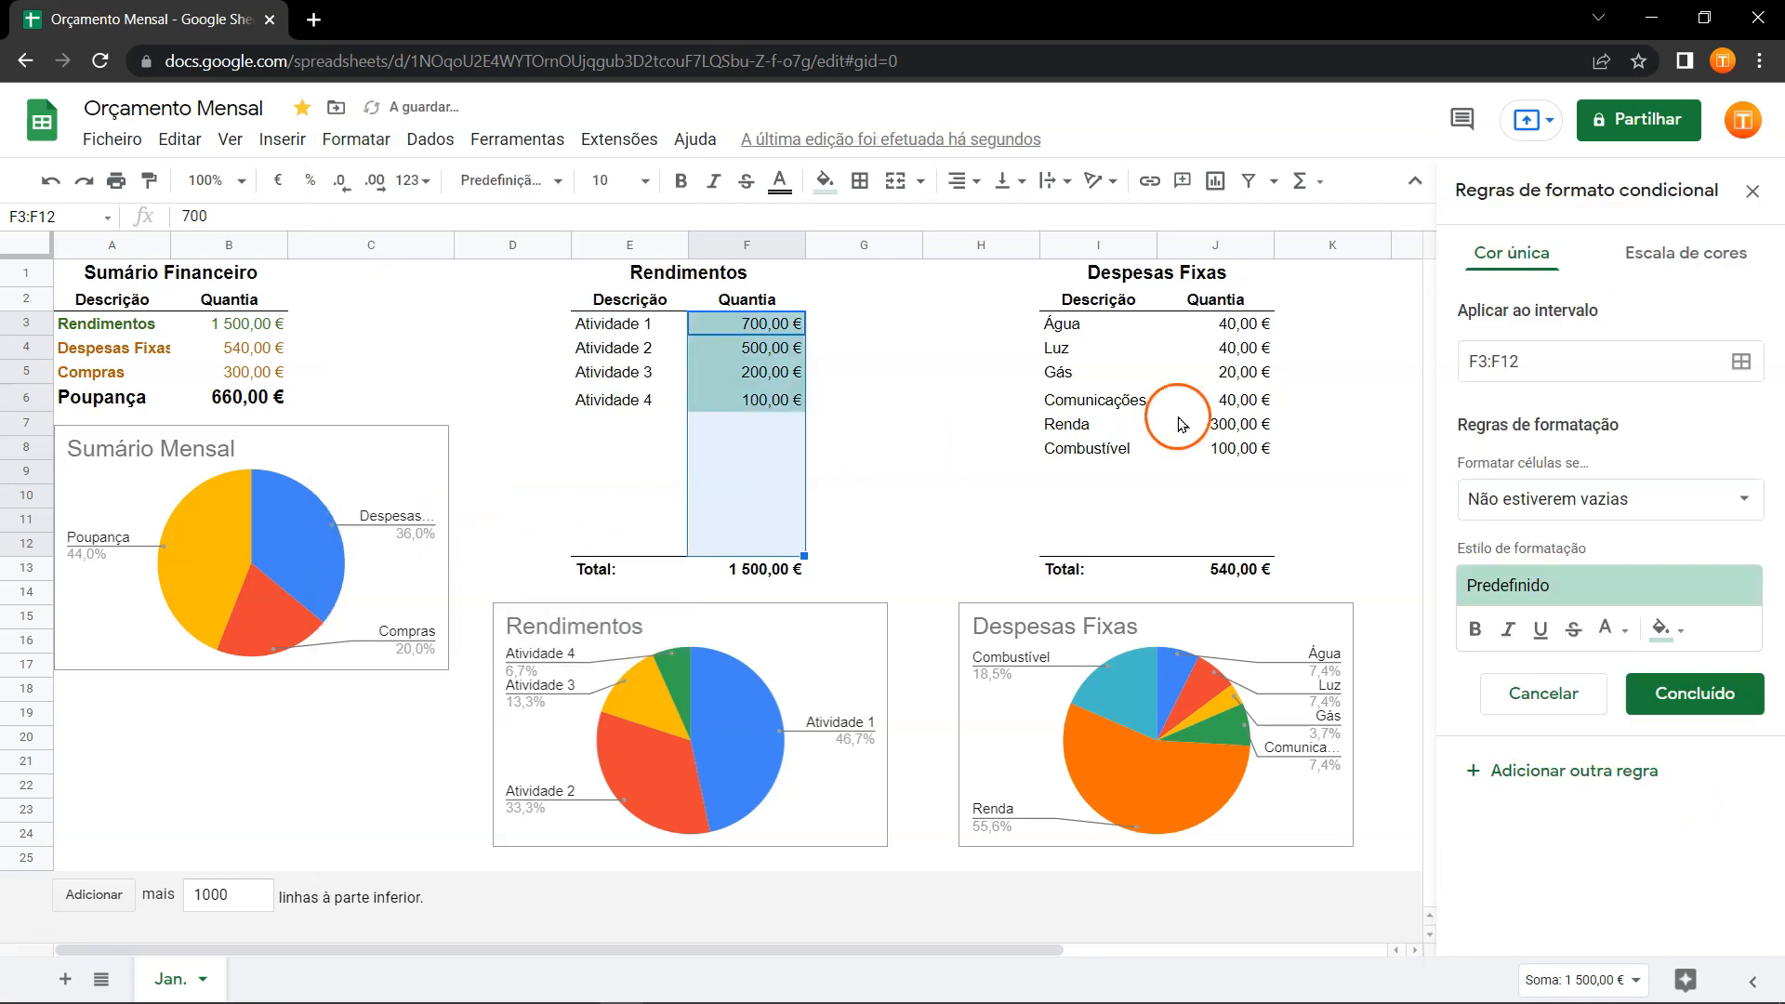
{"action": "left_click", "coordinate": [1686, 264]}
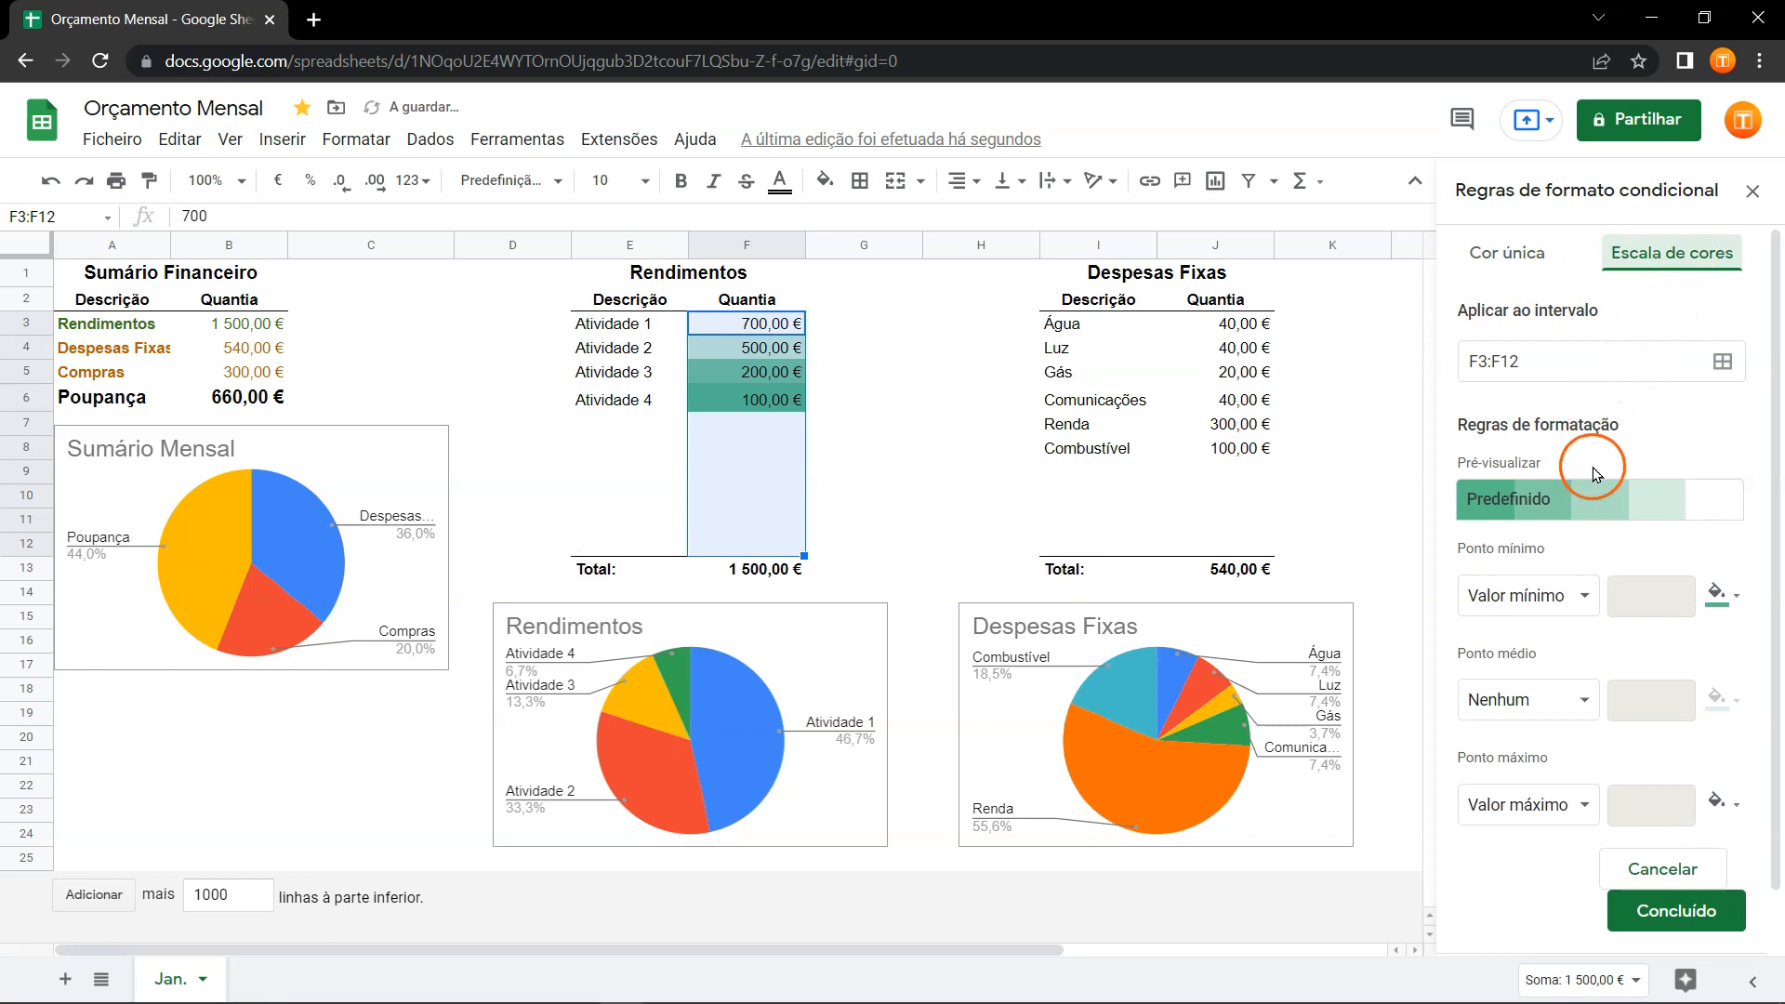
{"action": "left_click", "coordinate": [1592, 499]}
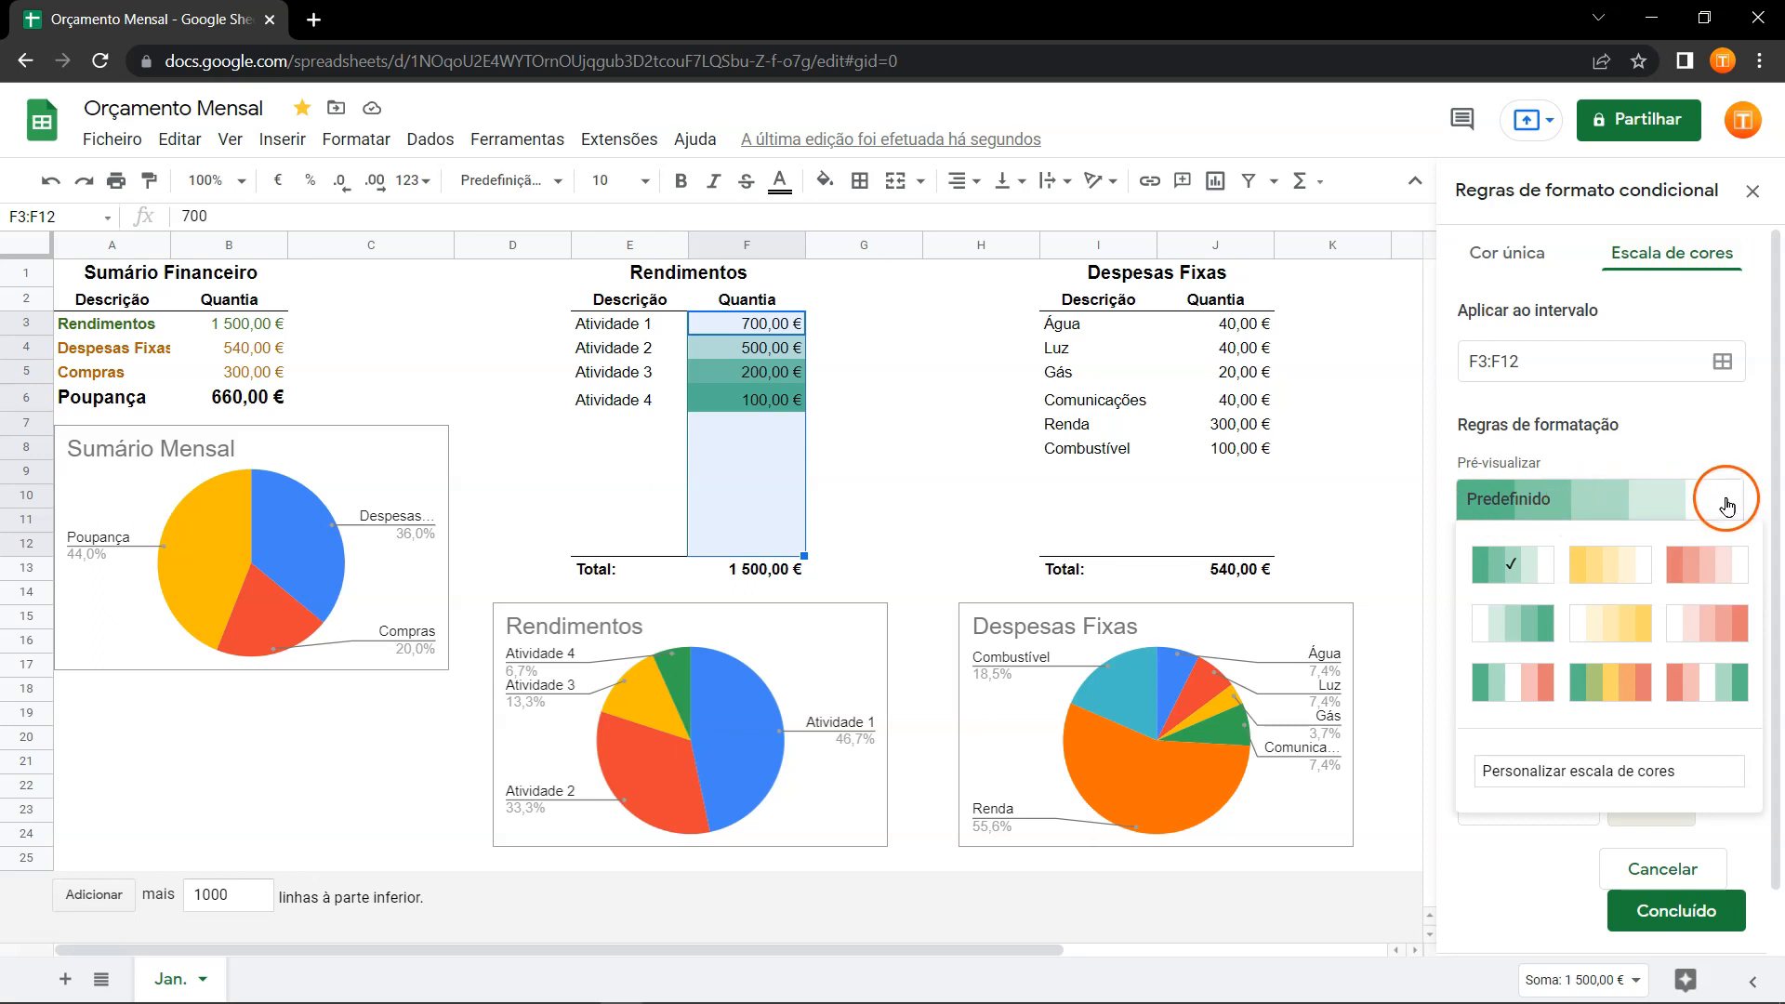
{"action": "left_click", "coordinate": [1617, 623]}
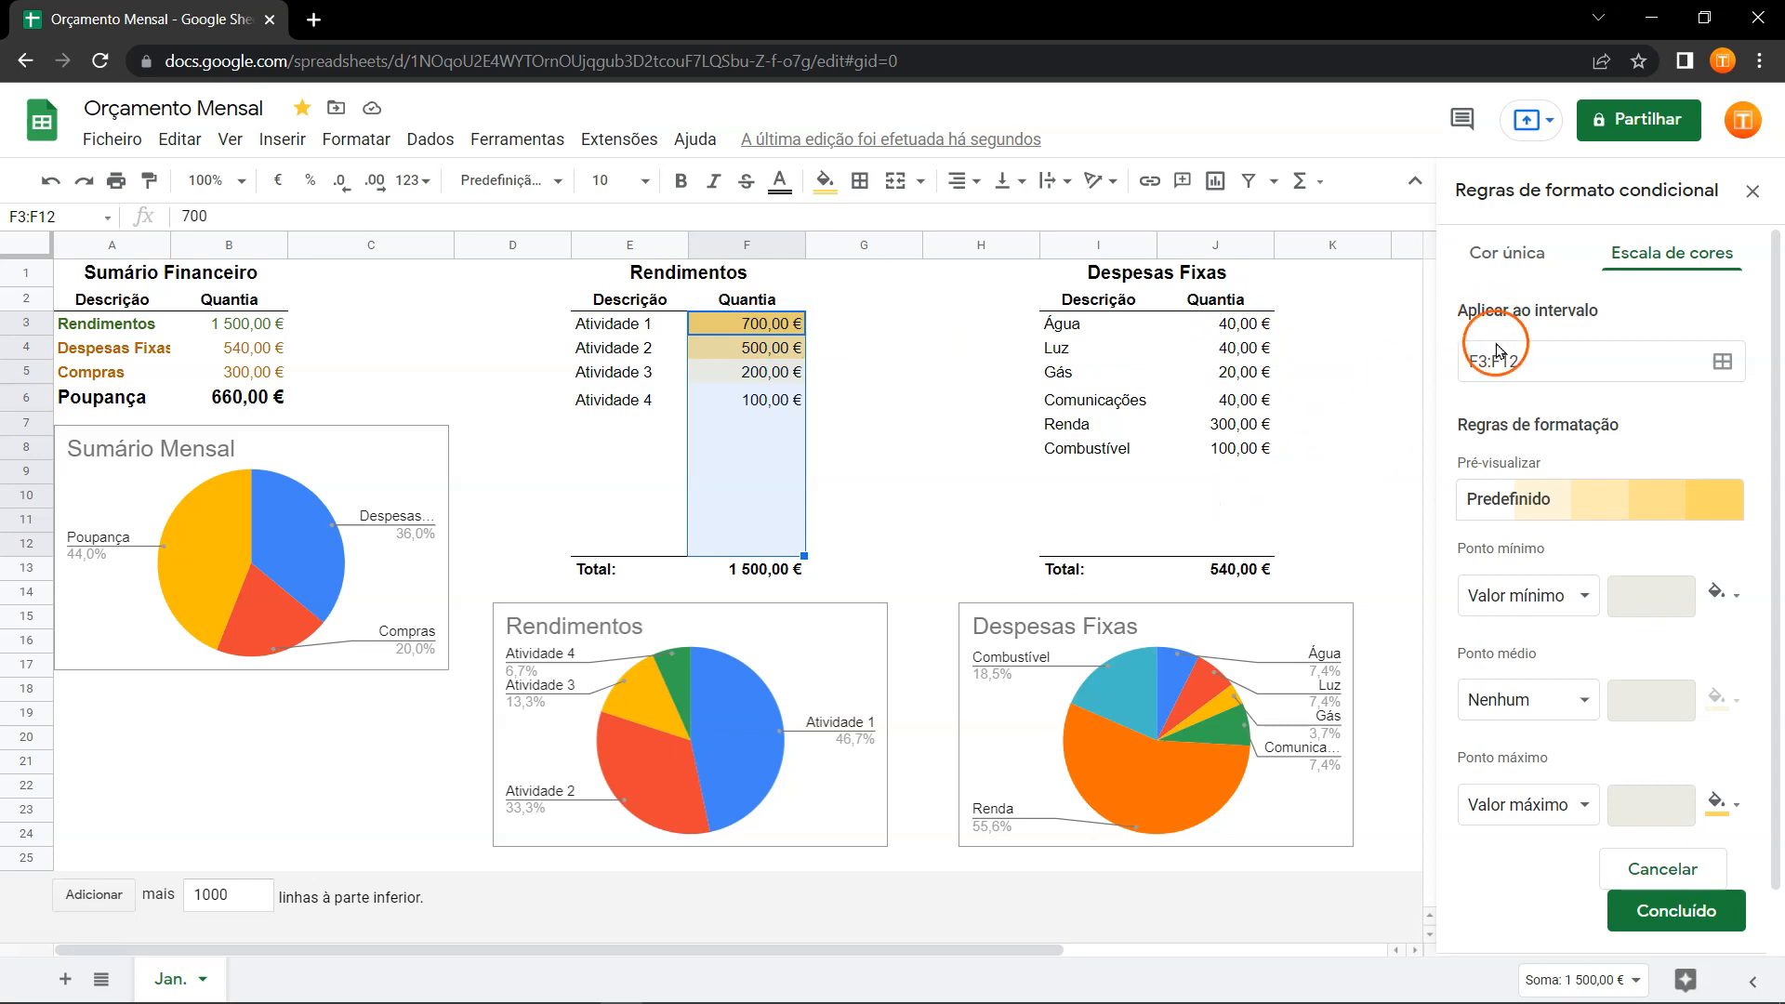
{"action": "left_click", "coordinate": [1753, 191]}
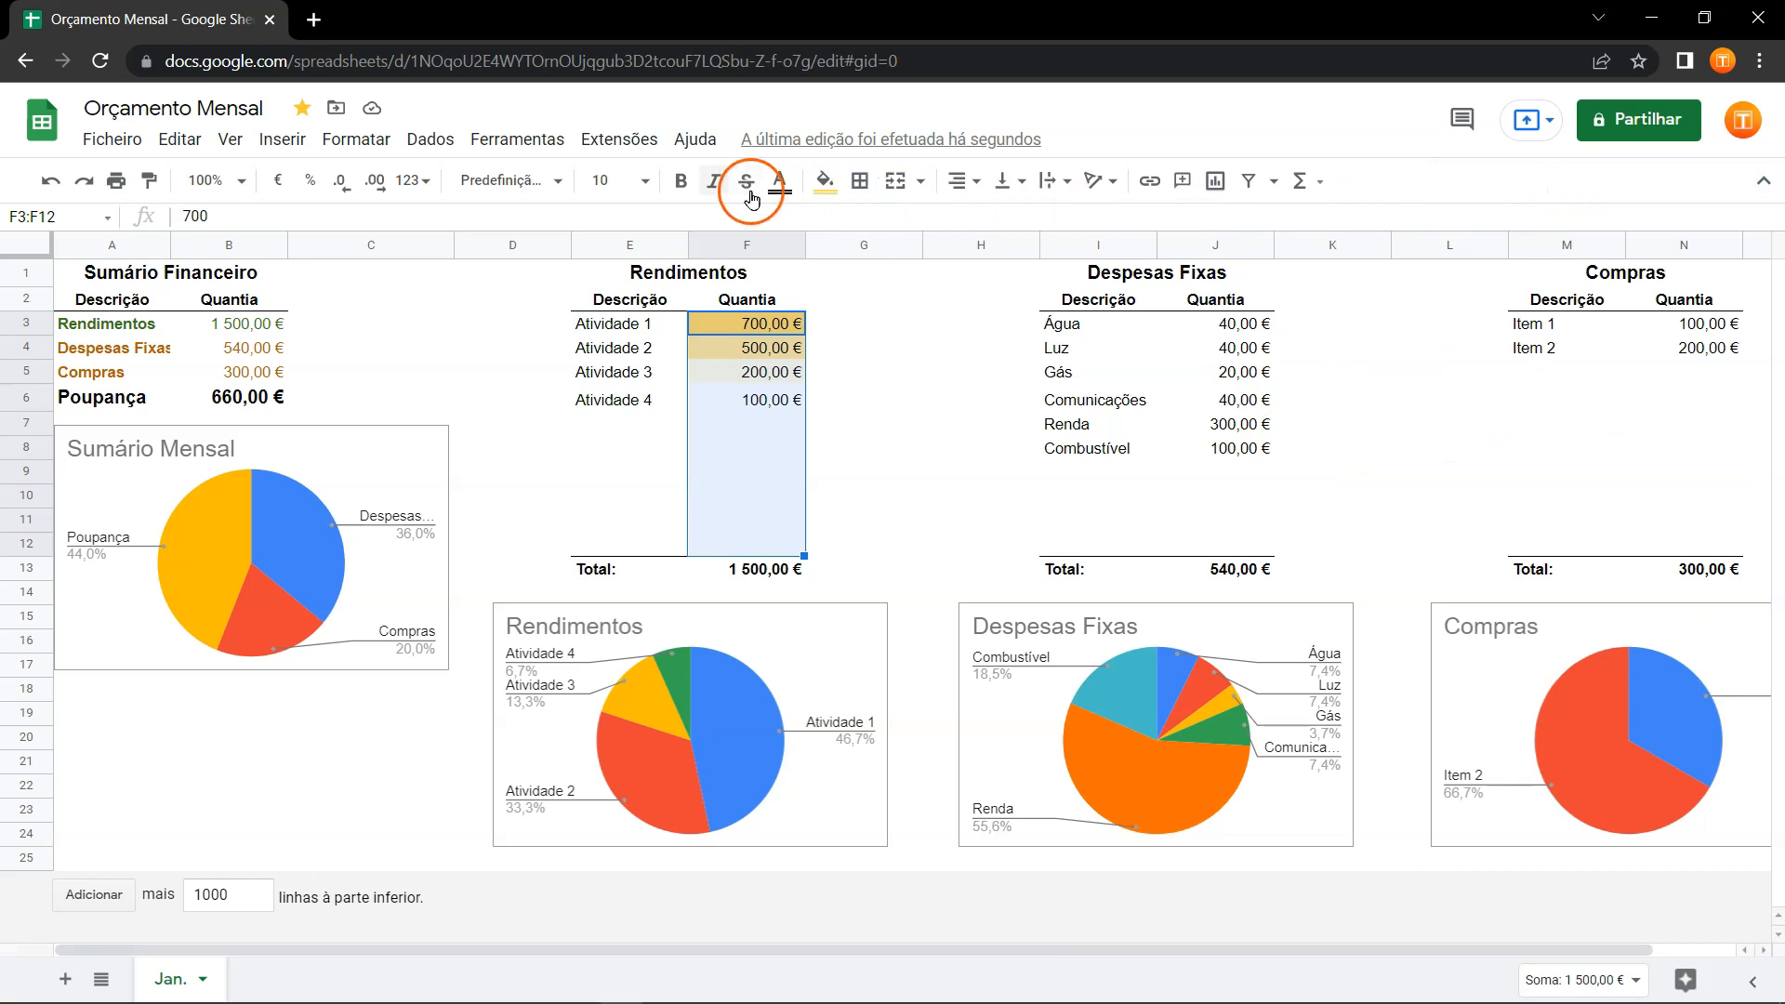
Try the Claro simples, Paradigma and Impulso themes on the spreadsheet, and settle on the Terrestre theme.
{"action": "left_click", "coordinate": [391, 145]}
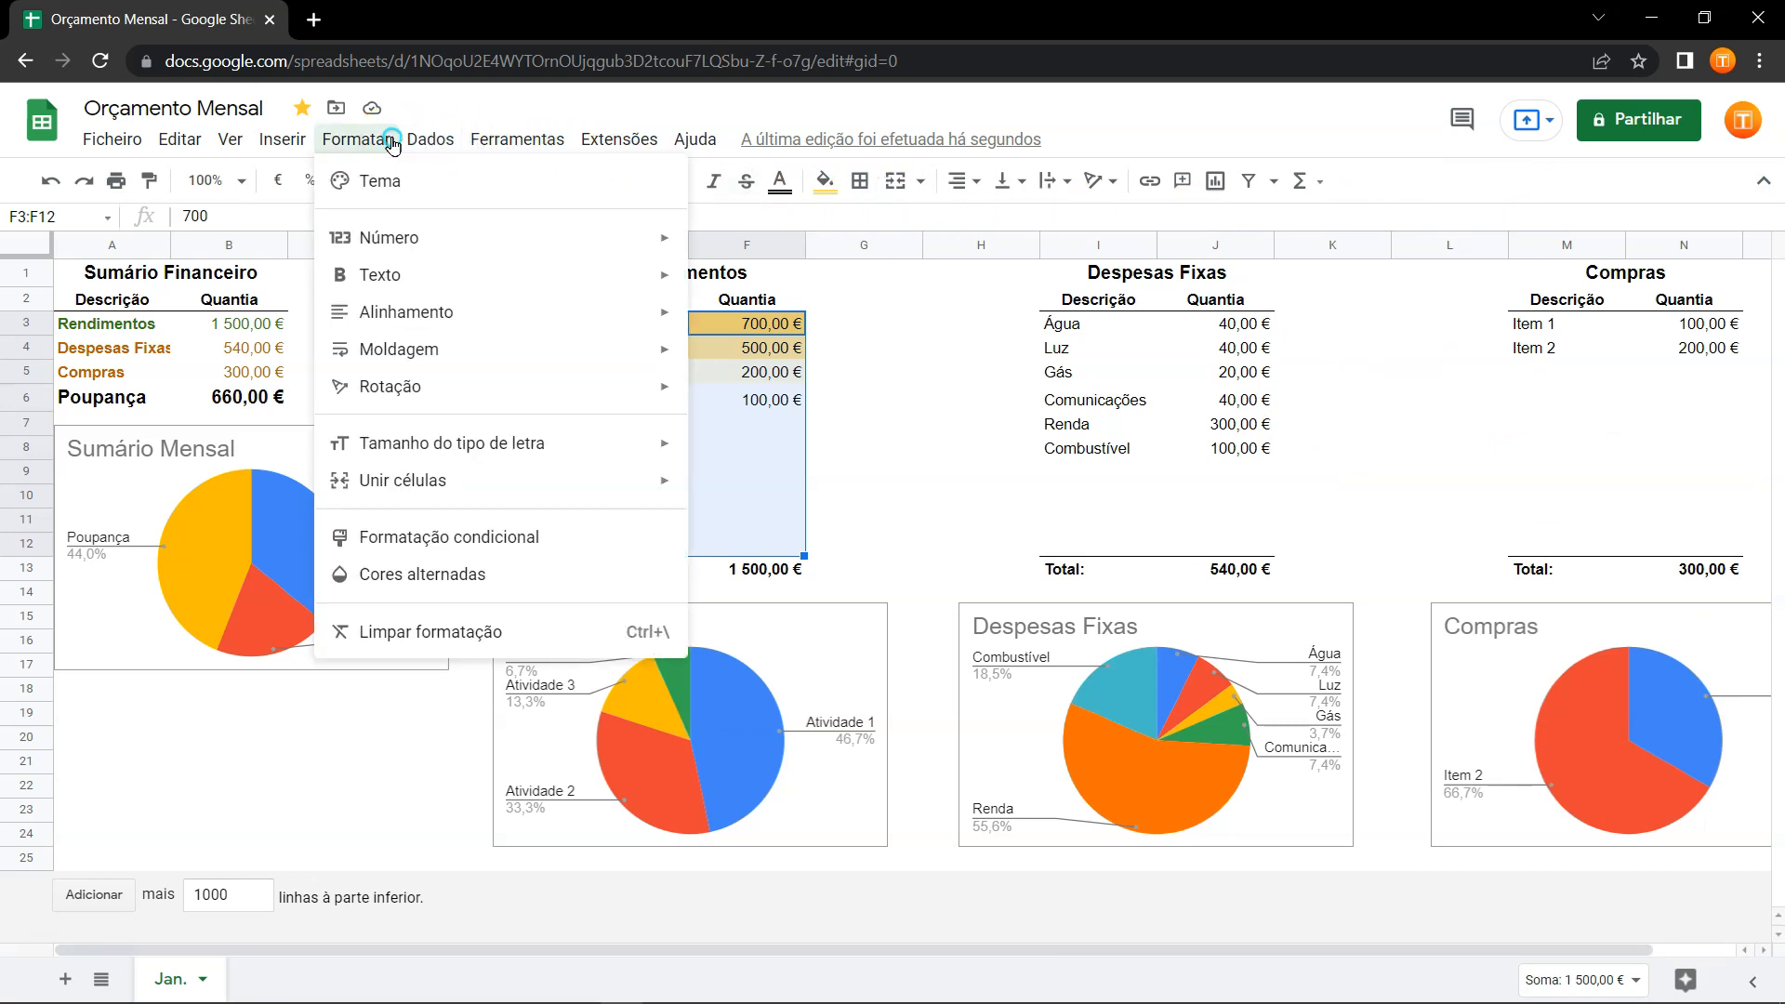
{"action": "left_click", "coordinate": [379, 180]}
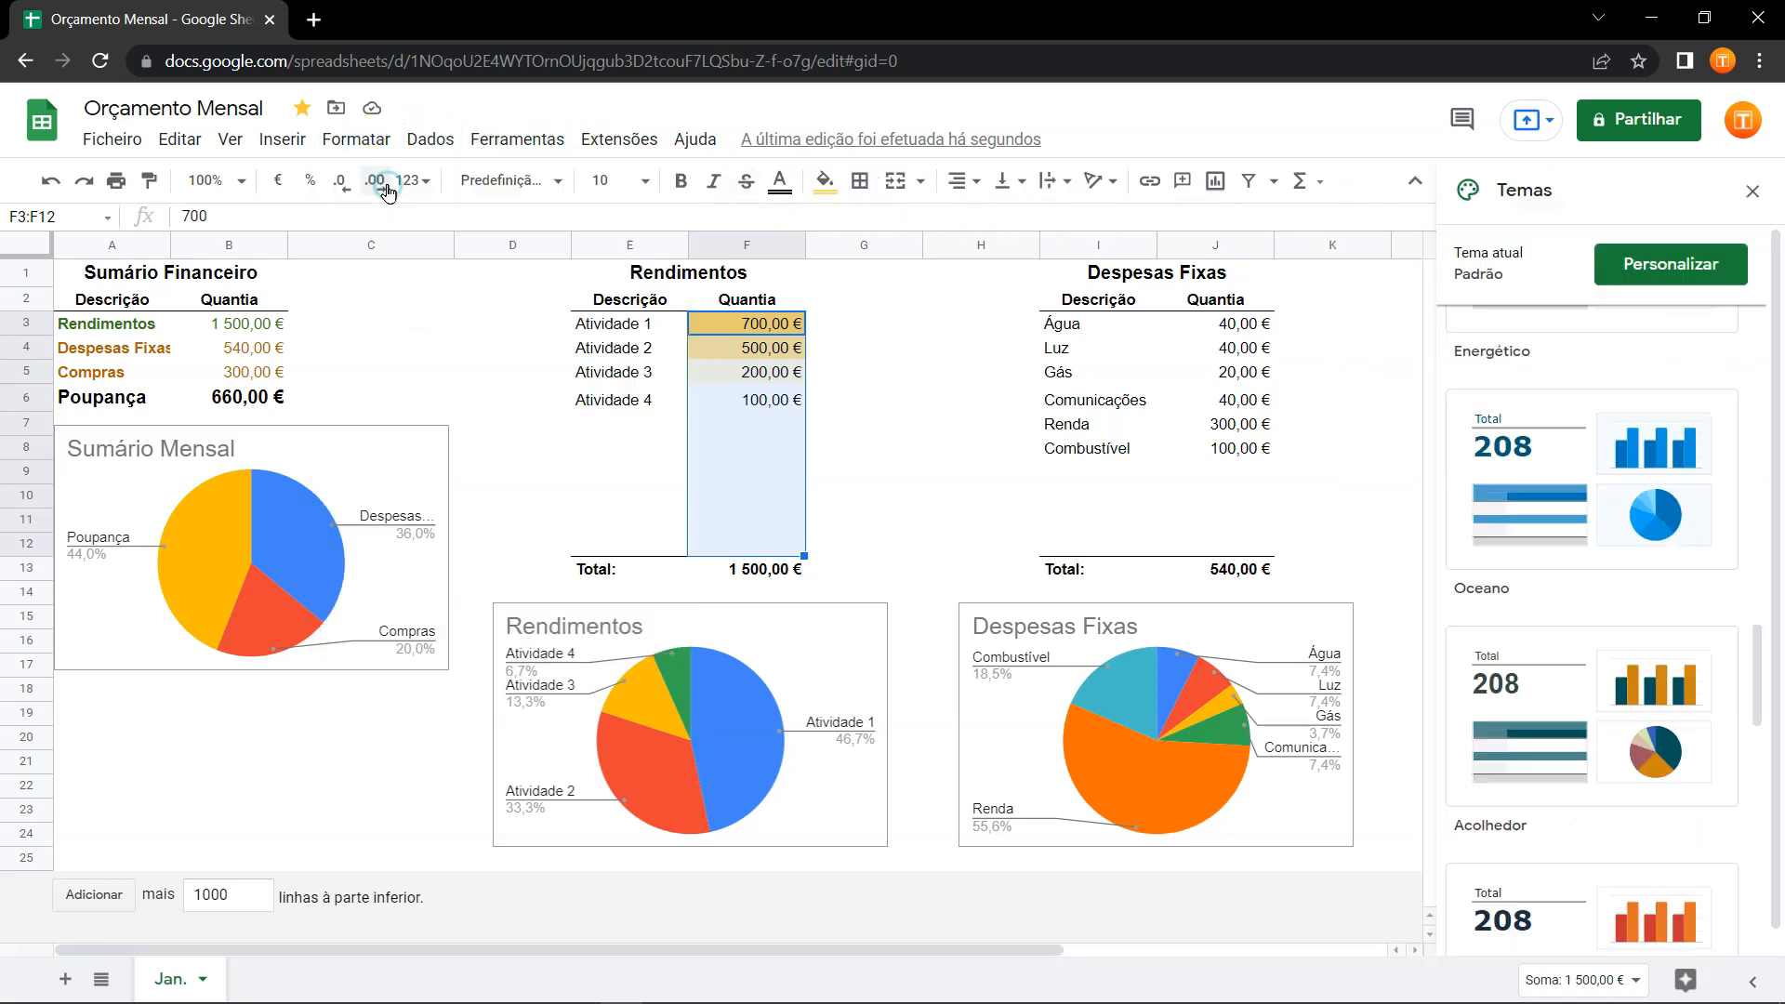
{"action": "left_click", "coordinate": [1611, 632]}
{"action": "left_click", "coordinate": [1590, 846]}
{"action": "scroll", "coordinate": [1589, 841], "scroll_direction": "down", "scroll_amount": 3}
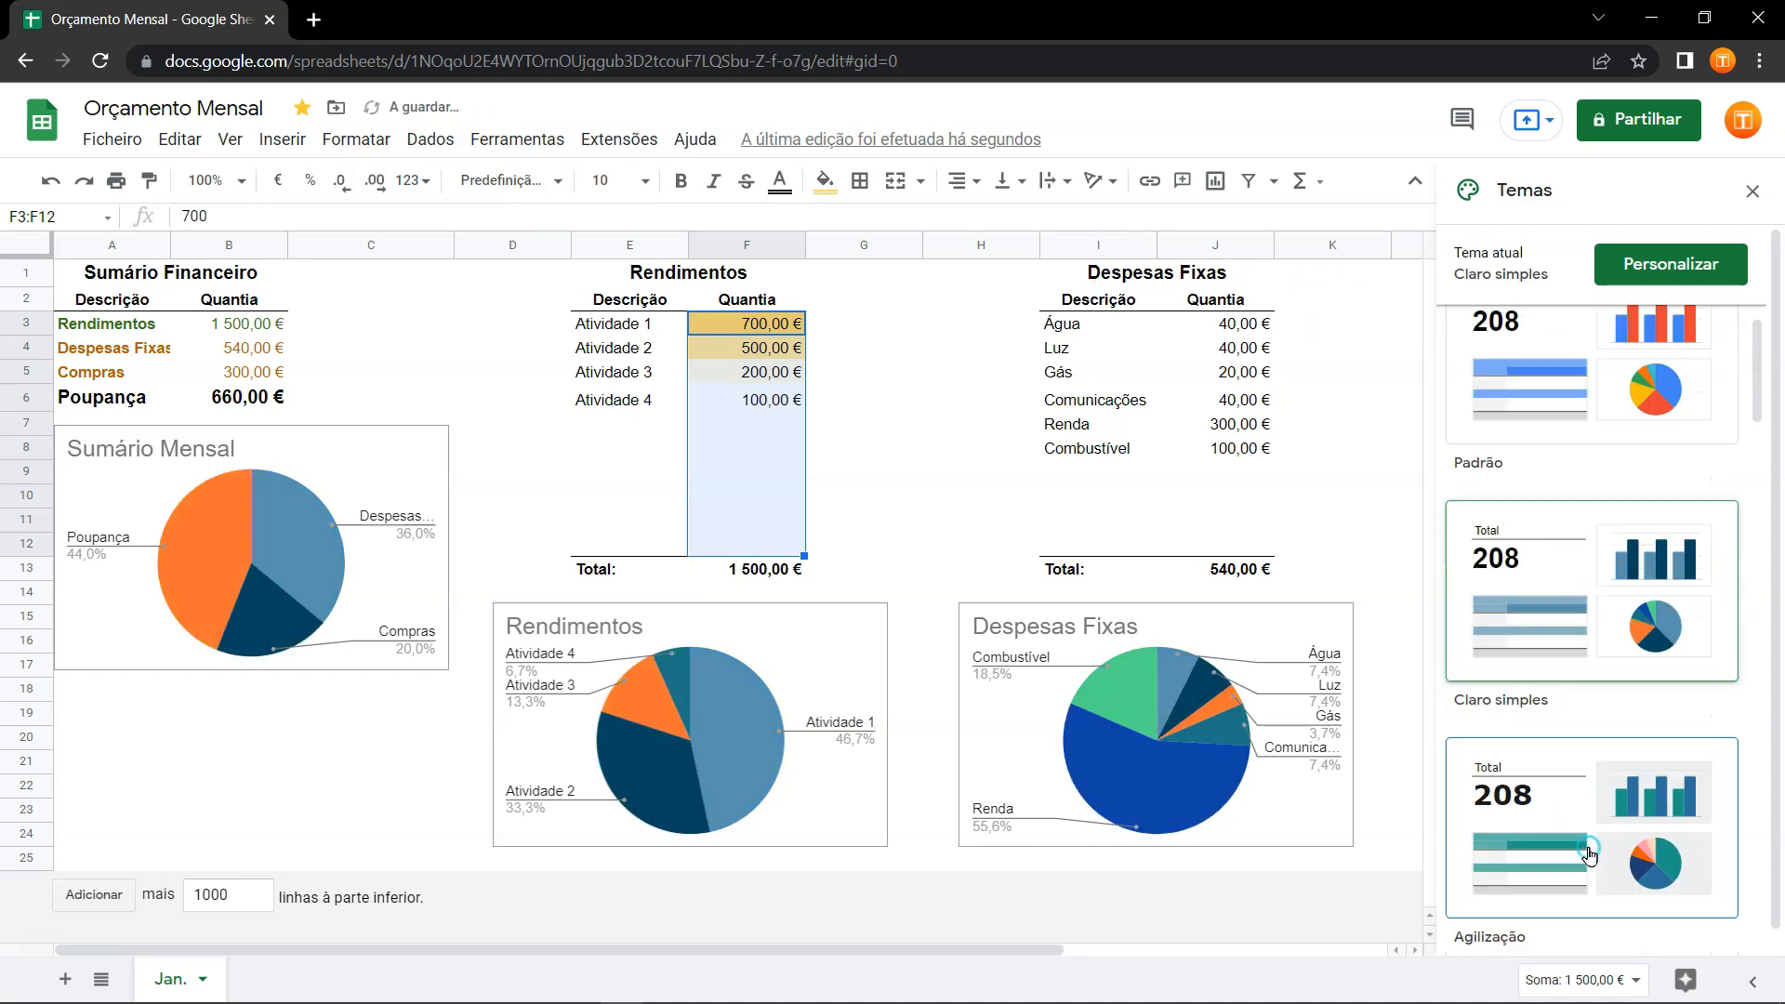
{"action": "left_click", "coordinate": [1593, 813]}
{"action": "scroll", "coordinate": [1595, 814], "scroll_direction": "down", "scroll_amount": 3}
{"action": "left_click", "coordinate": [1594, 786]}
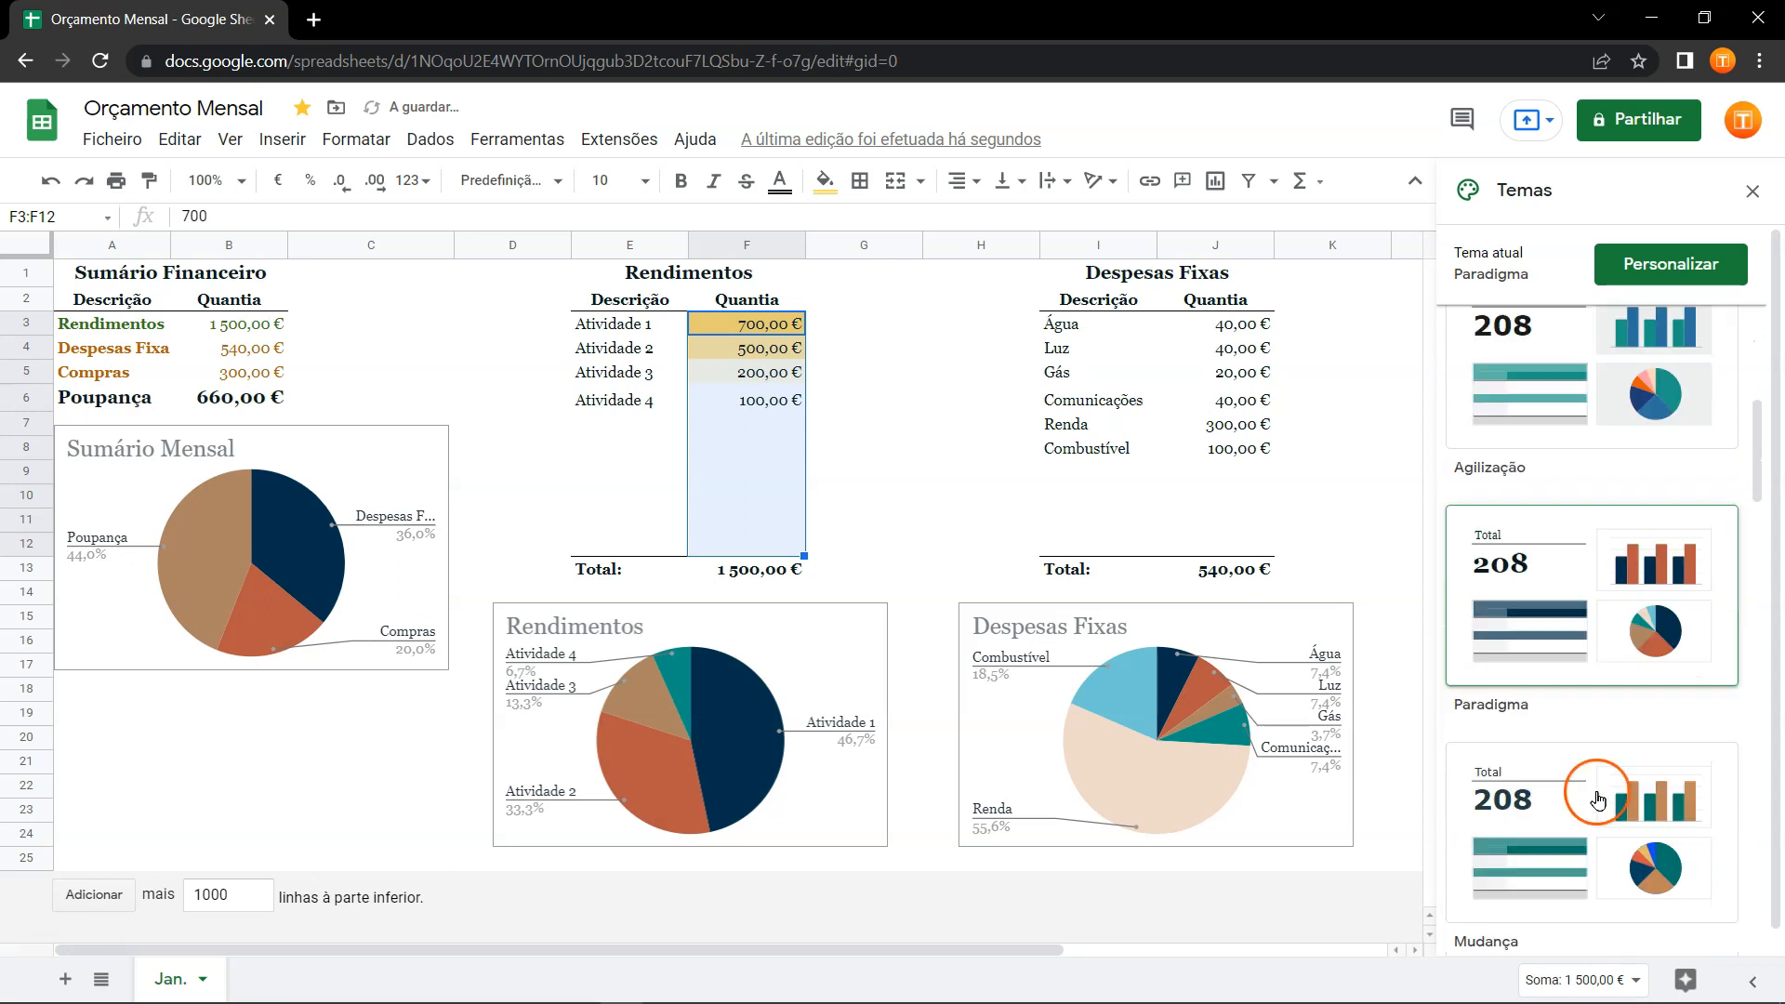
{"action": "scroll", "coordinate": [1603, 776], "scroll_direction": "down", "scroll_amount": 4}
{"action": "left_click", "coordinate": [1604, 773]}
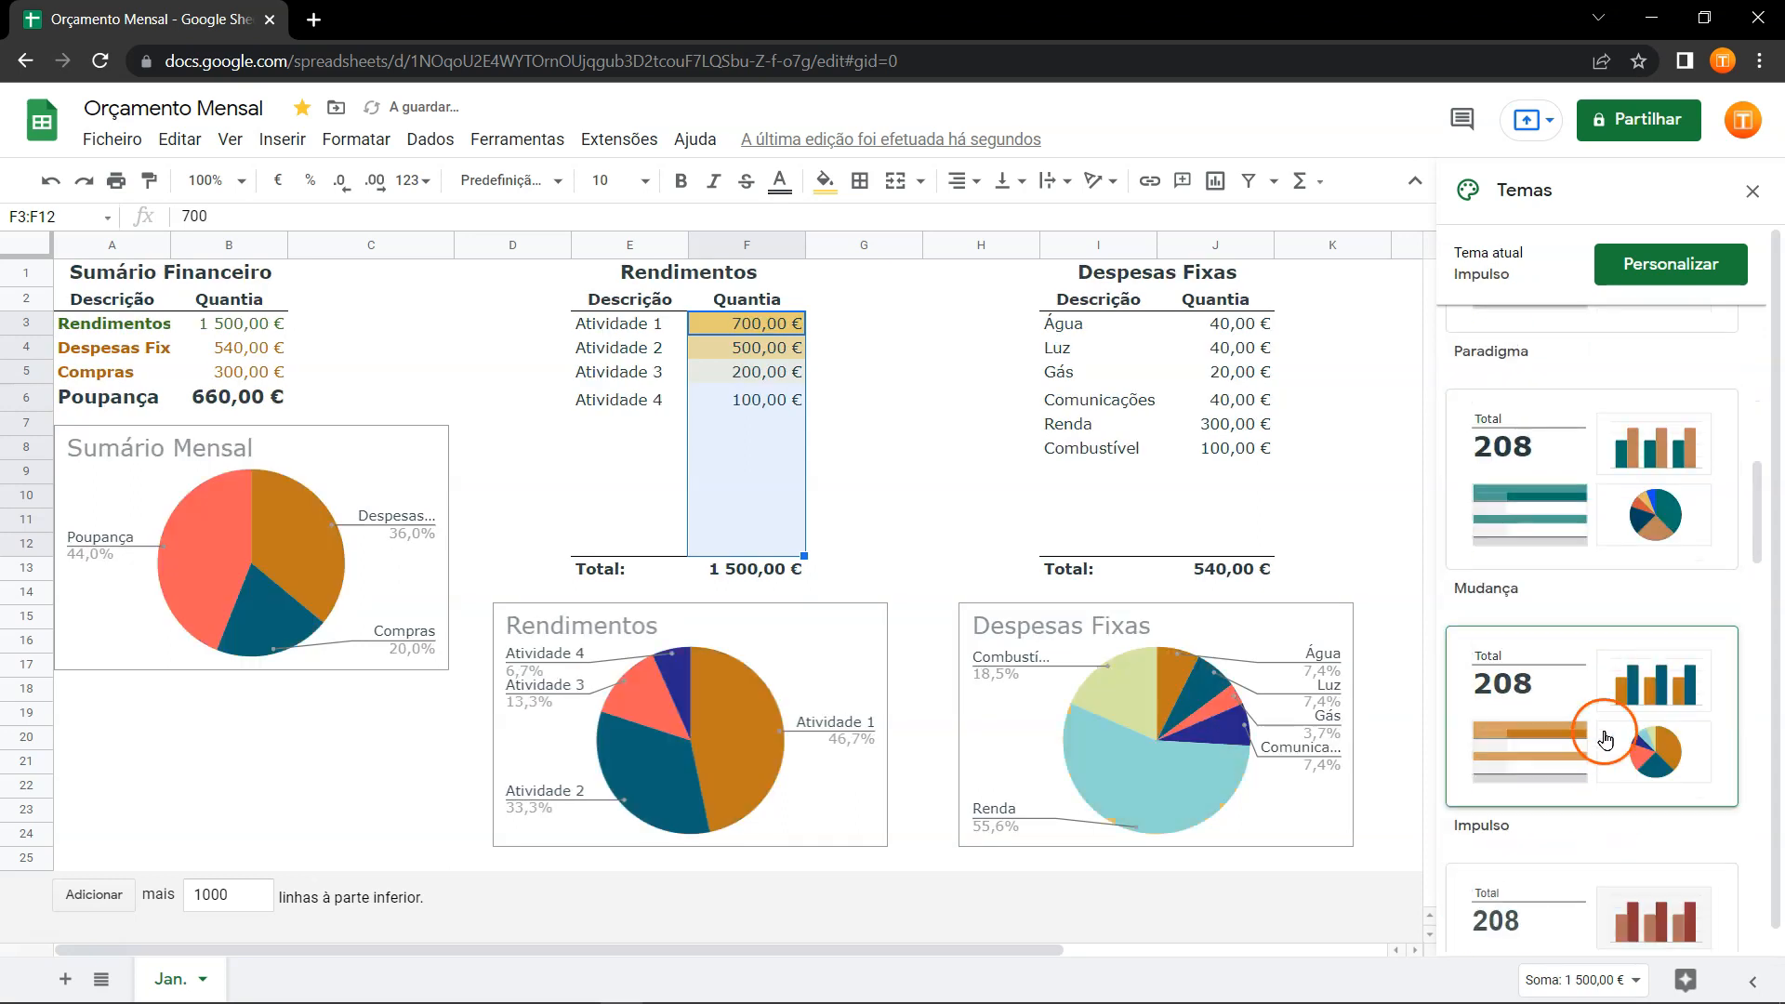
{"action": "scroll", "coordinate": [1606, 732], "scroll_direction": "down", "scroll_amount": 1}
{"action": "left_click", "coordinate": [1609, 677]}
{"action": "left_click", "coordinate": [1489, 662]}
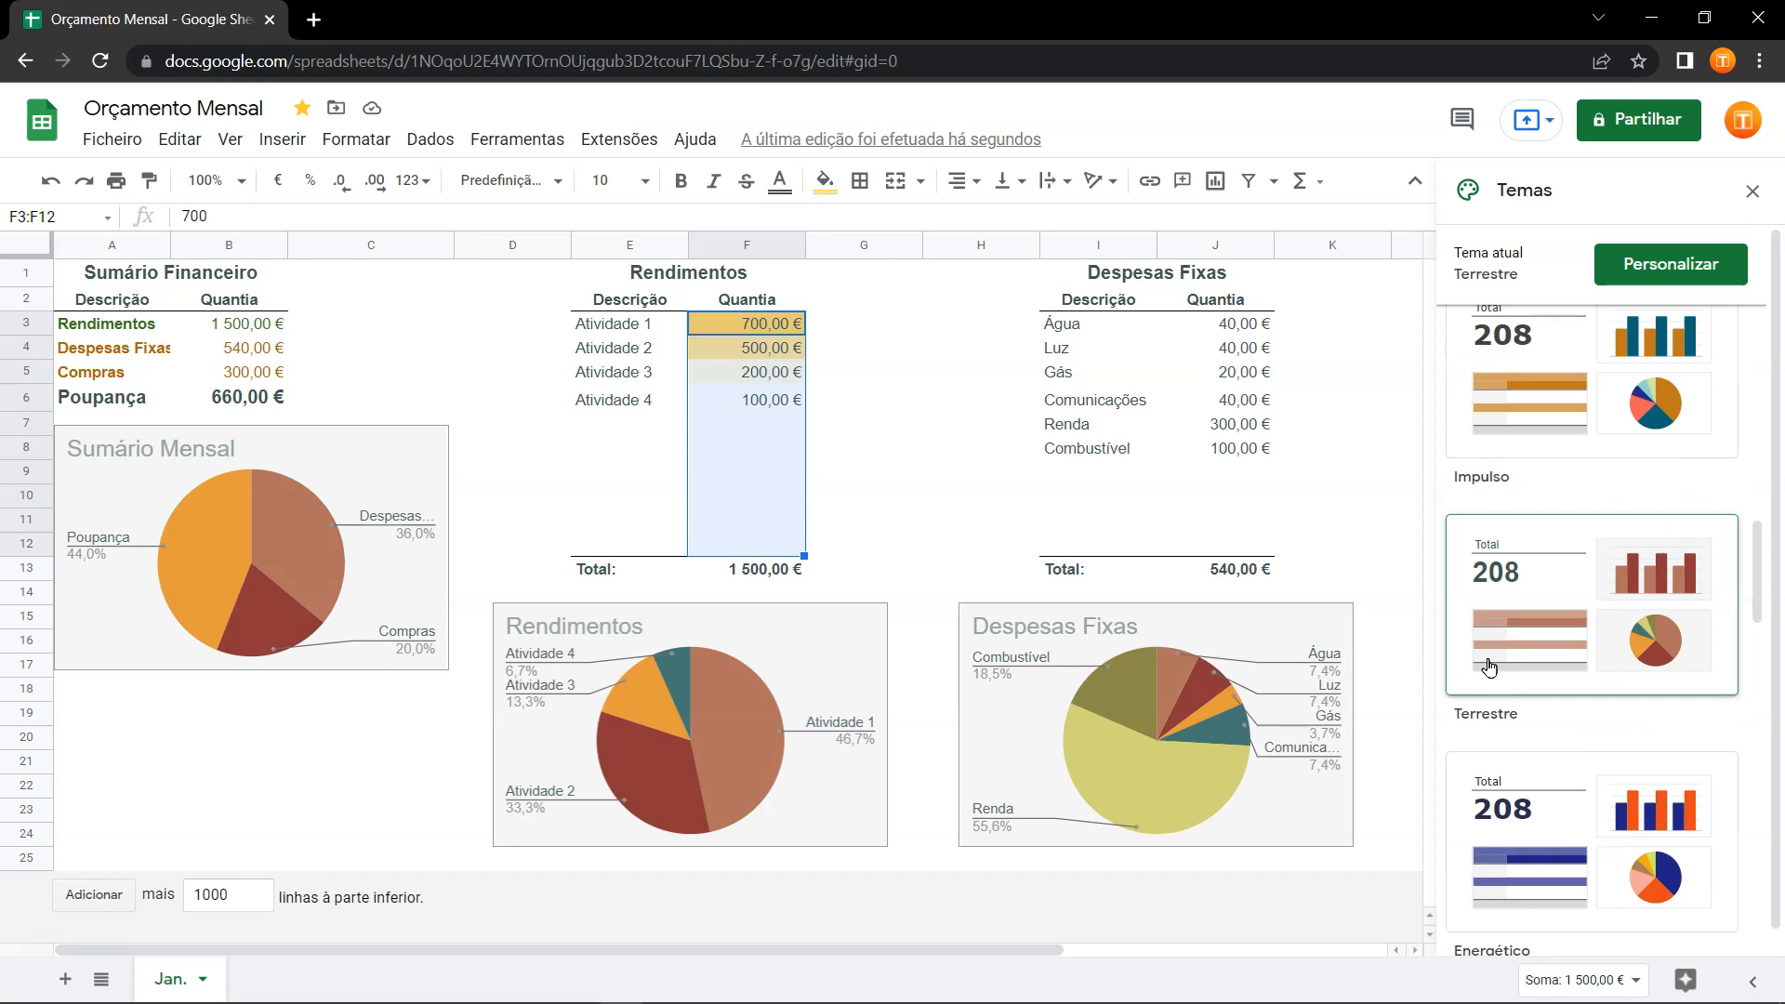
Review the font and colour customisation options of the Terrestre theme, and close the theme settings.
{"action": "left_click", "coordinate": [1673, 263]}
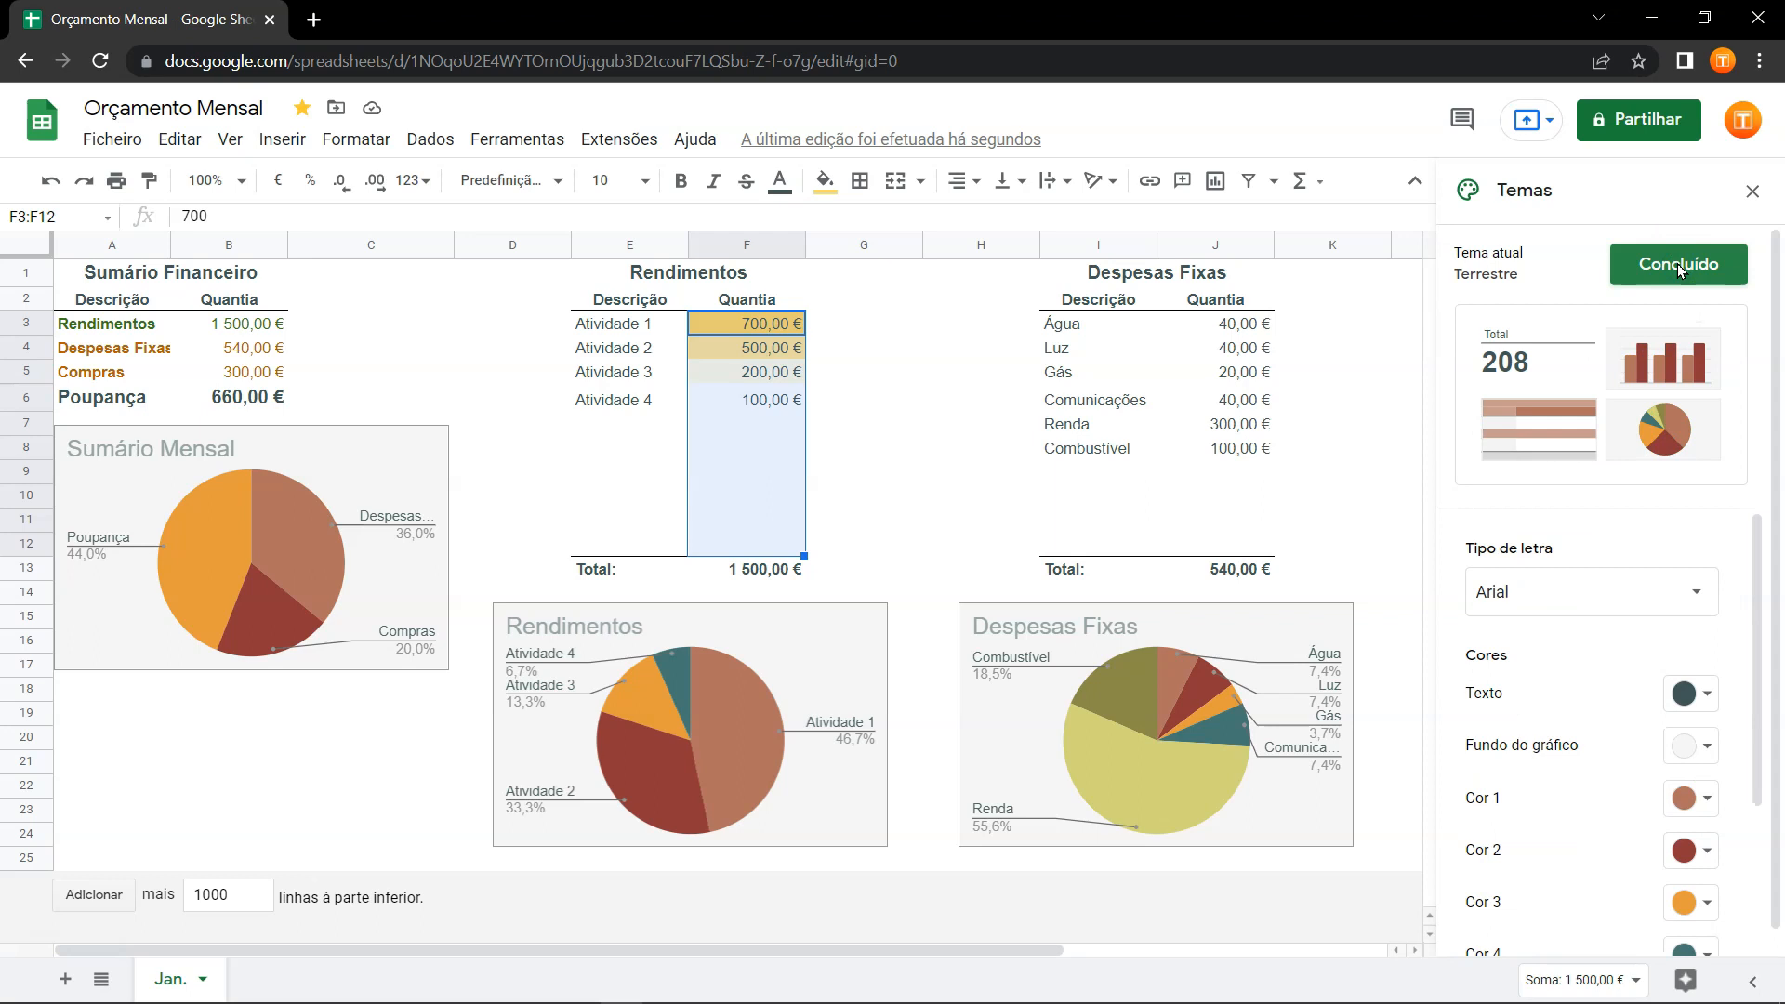
{"action": "scroll", "coordinate": [1625, 606], "scroll_direction": "down", "scroll_amount": 3}
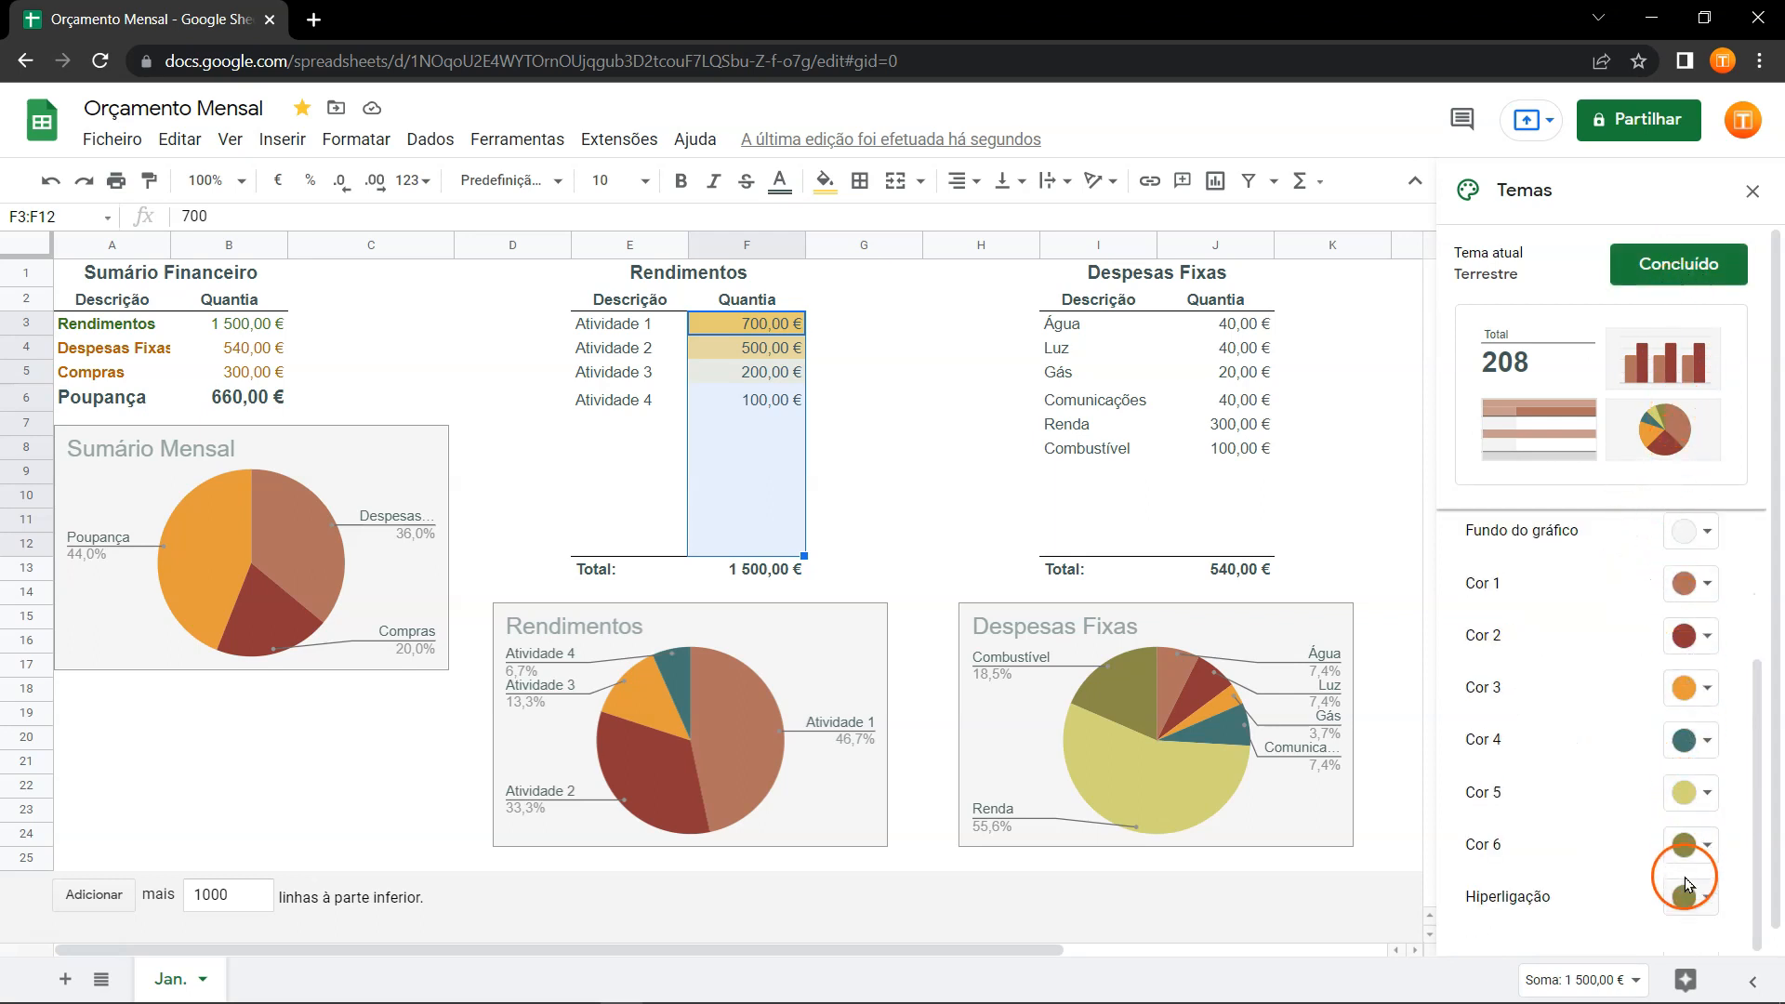
{"action": "scroll", "coordinate": [1685, 874], "scroll_direction": "up", "scroll_amount": 3}
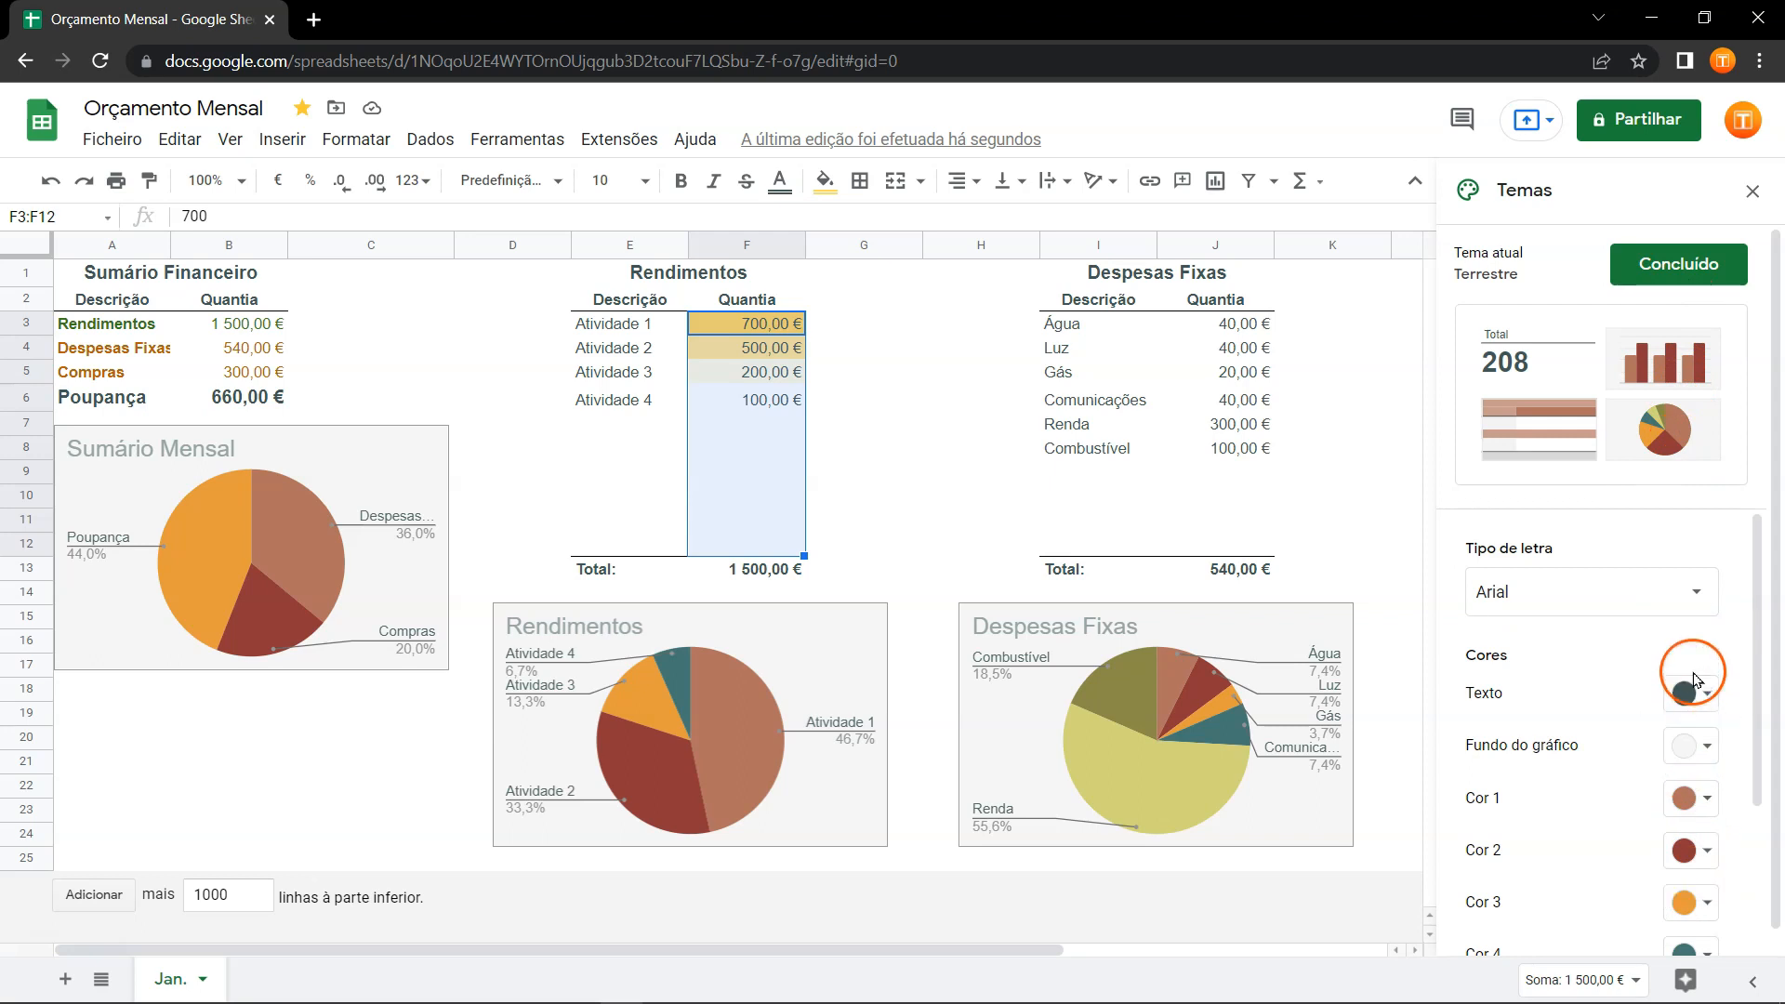
{"action": "left_click", "coordinate": [1678, 264]}
{"action": "left_click", "coordinate": [1753, 191]}
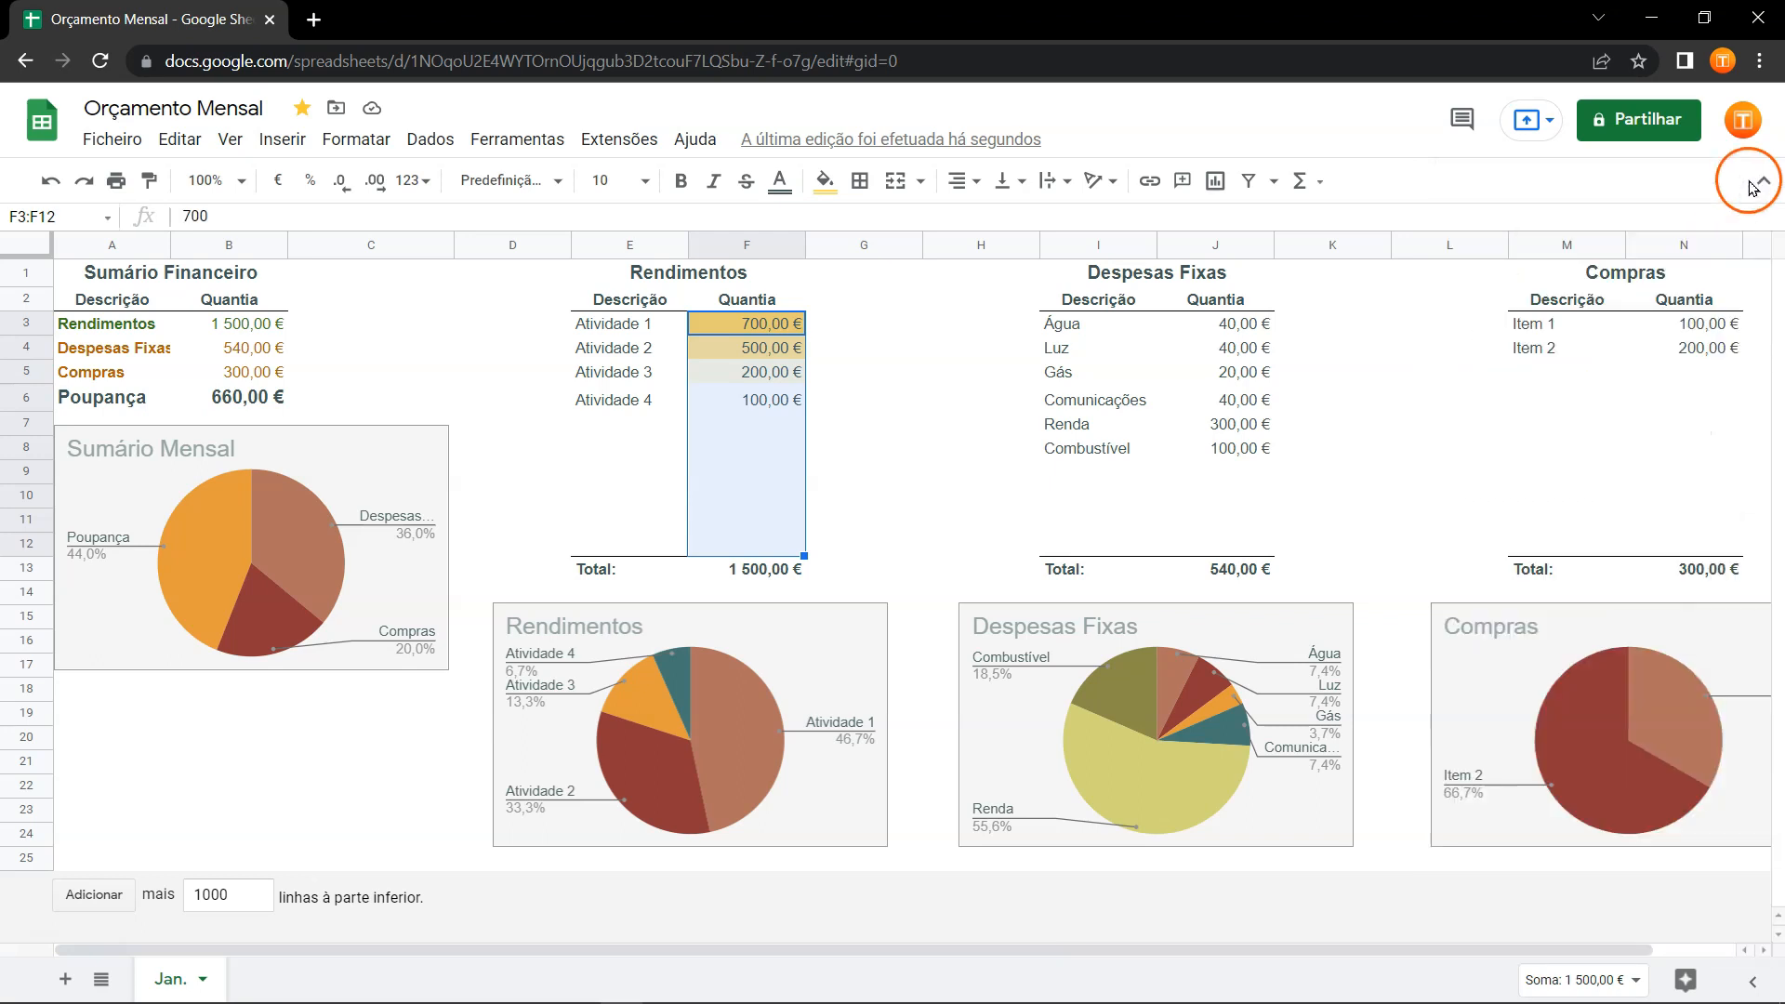
Duplicate the Jan. sheet and rename the copy as Fev.
{"action": "left_click", "coordinate": [273, 277]}
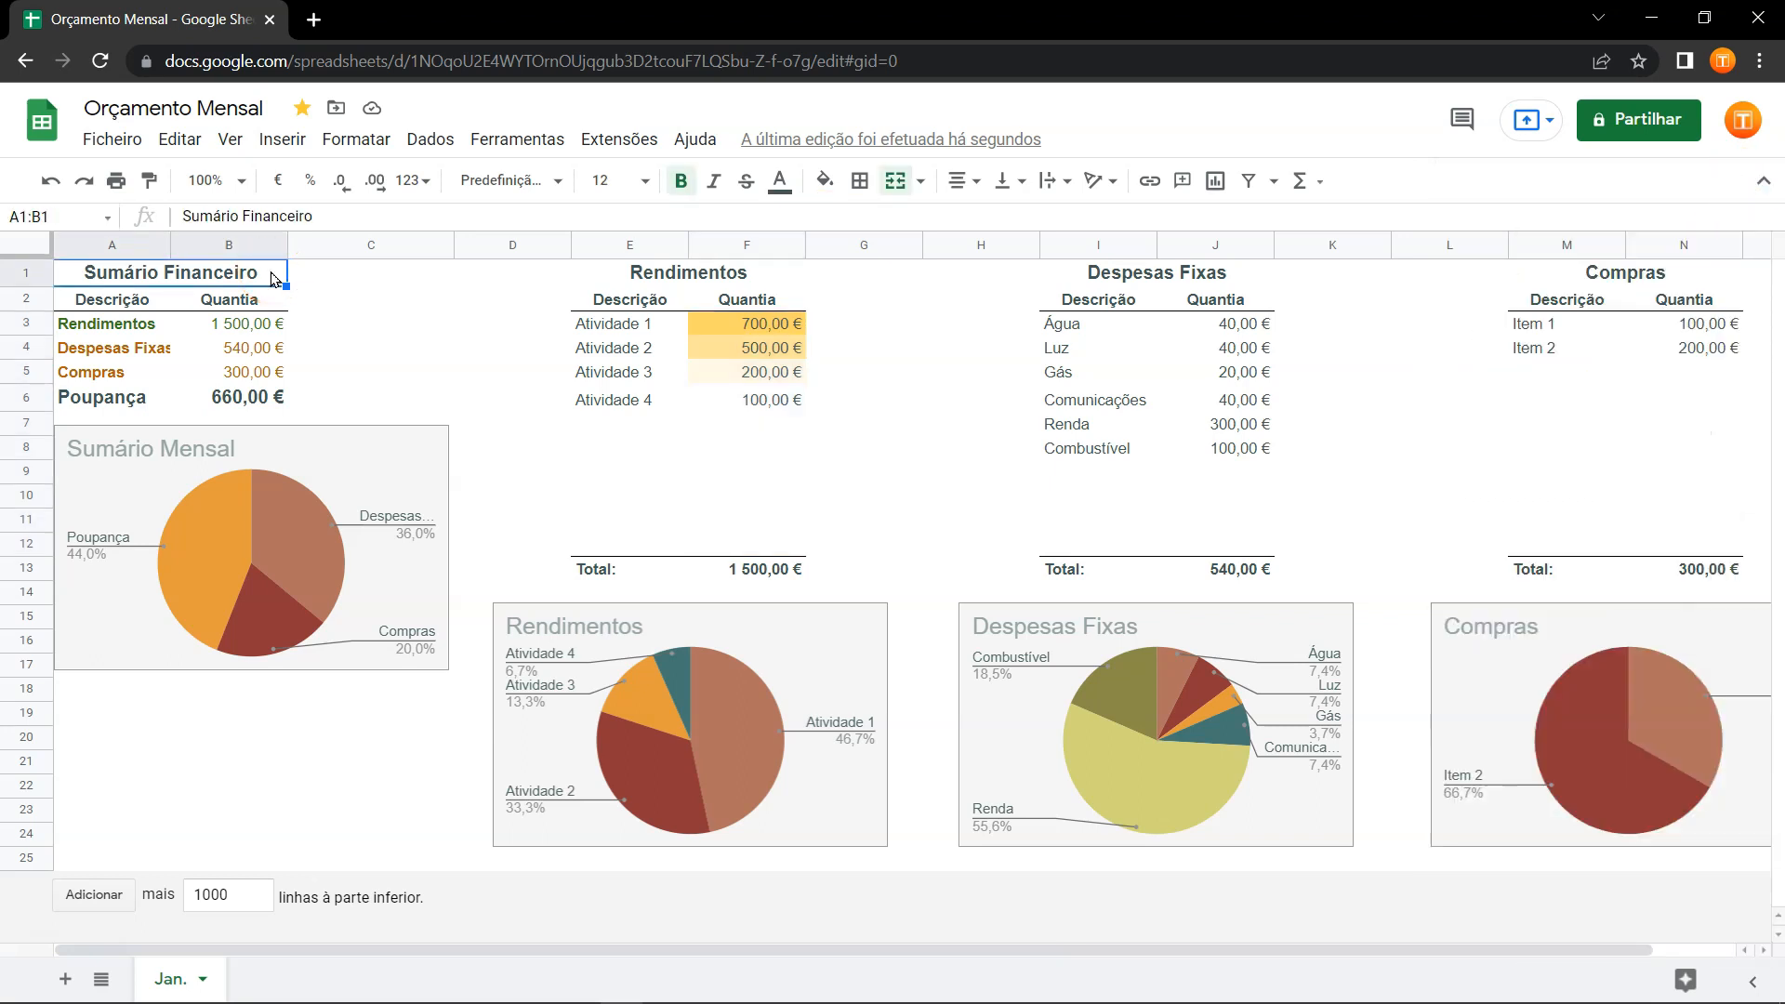
{"action": "left_click", "coordinate": [201, 984]}
{"action": "left_click", "coordinate": [202, 984]}
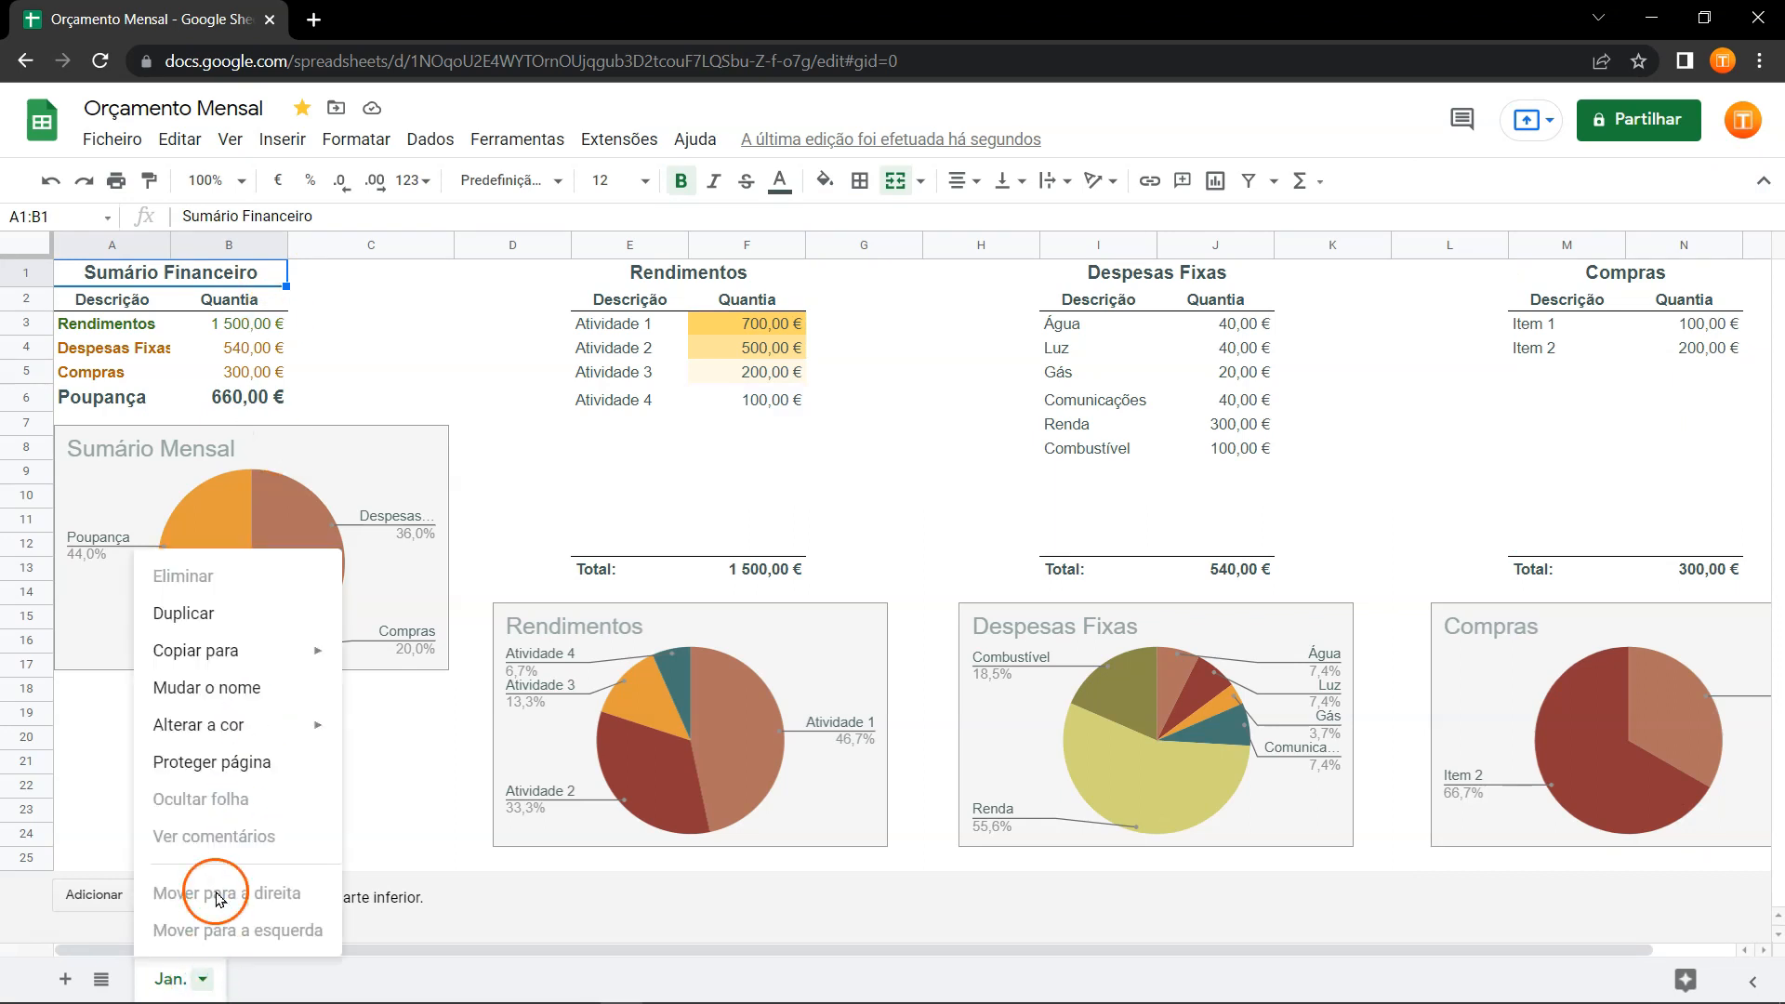
{"action": "left_click", "coordinate": [205, 626]}
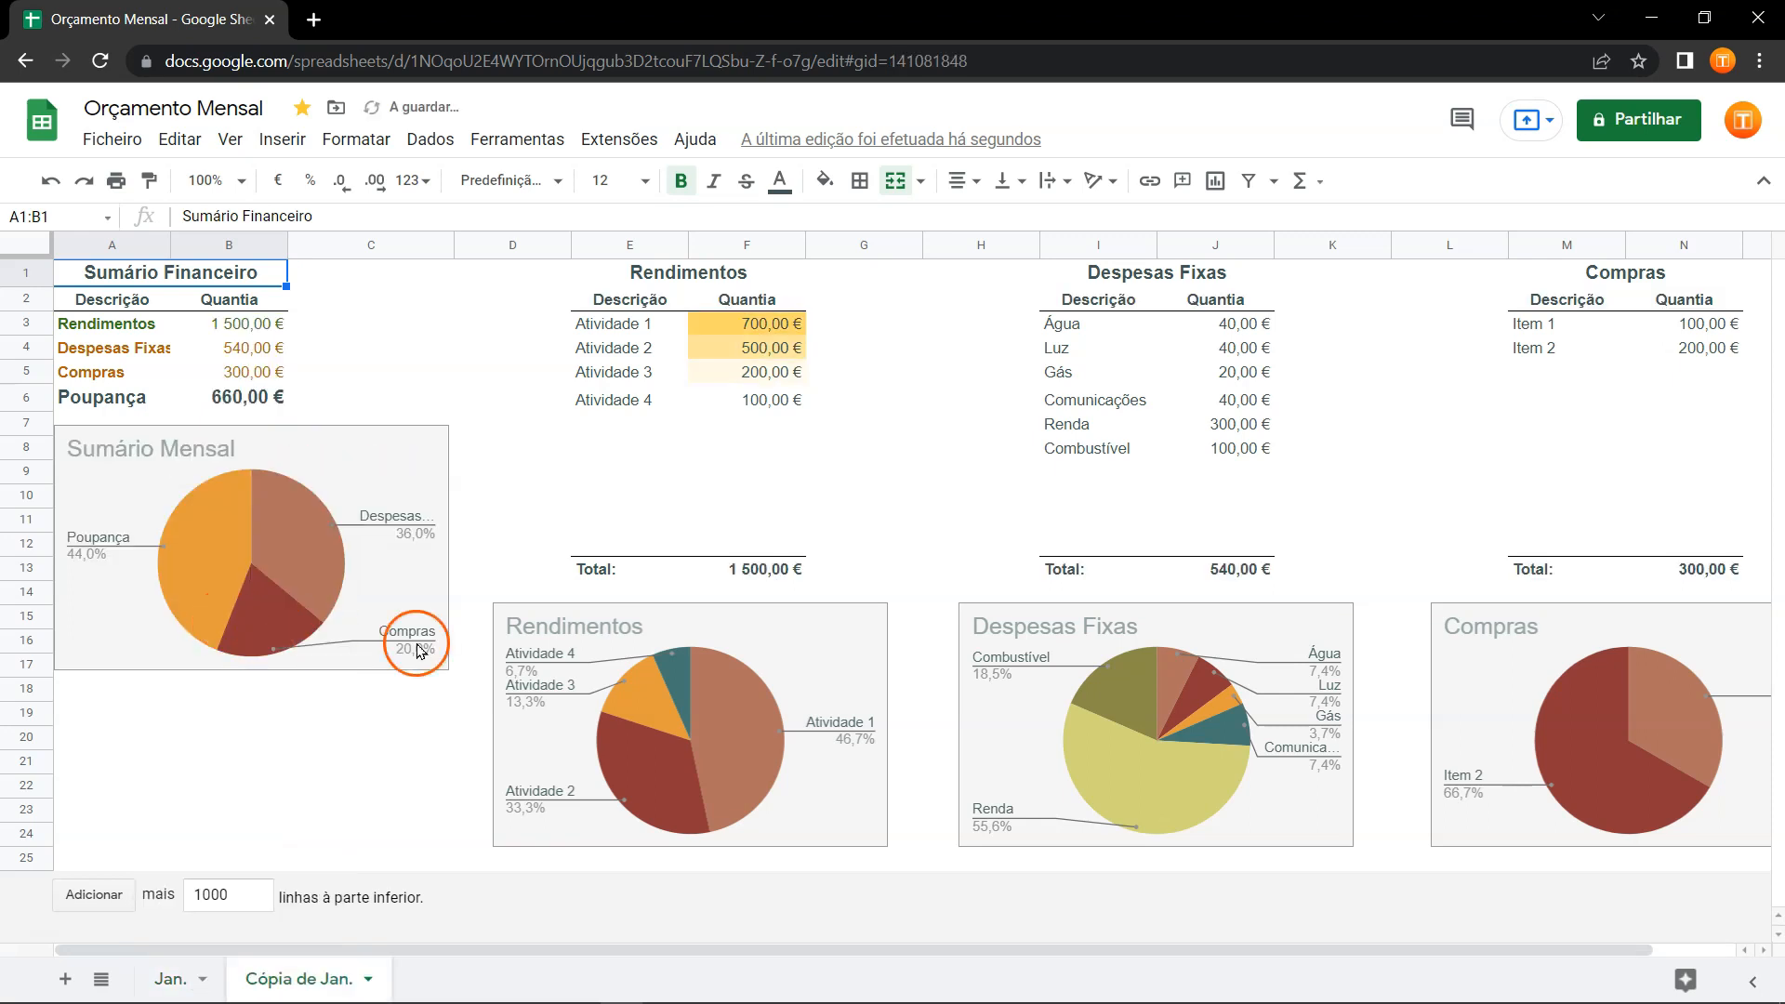
{"action": "double_click", "coordinate": [332, 983]}
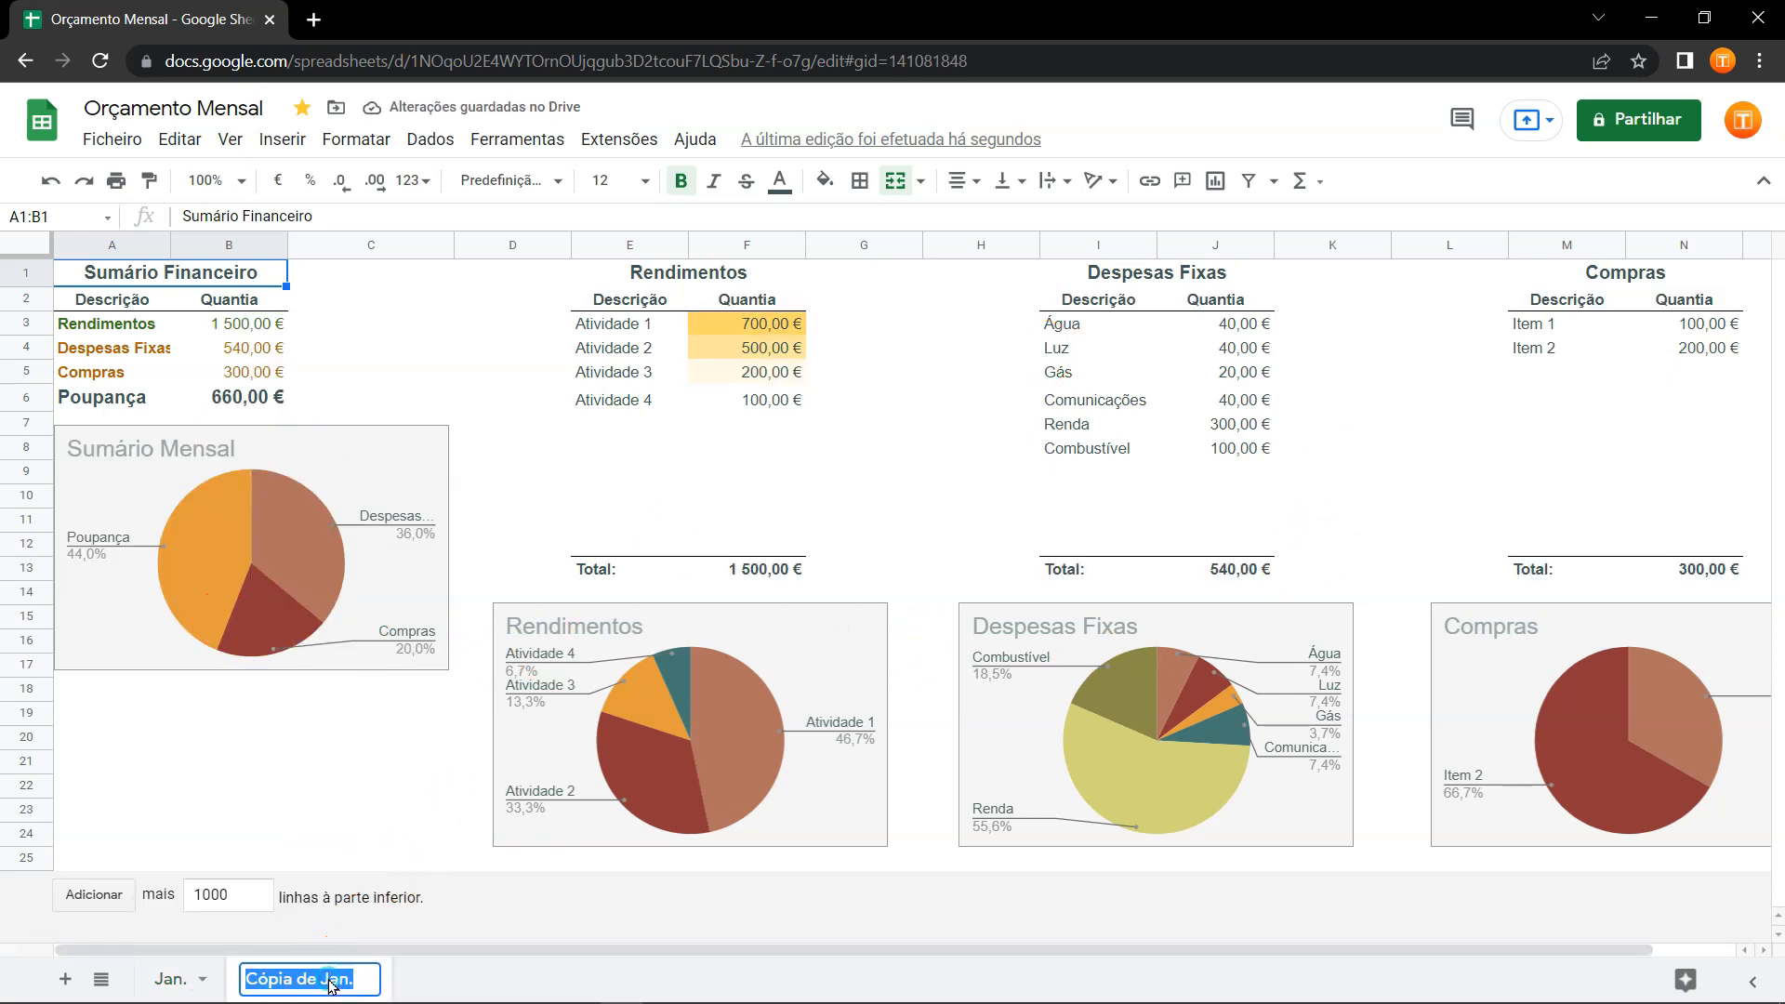
{"action": "type", "text": "Fev."}
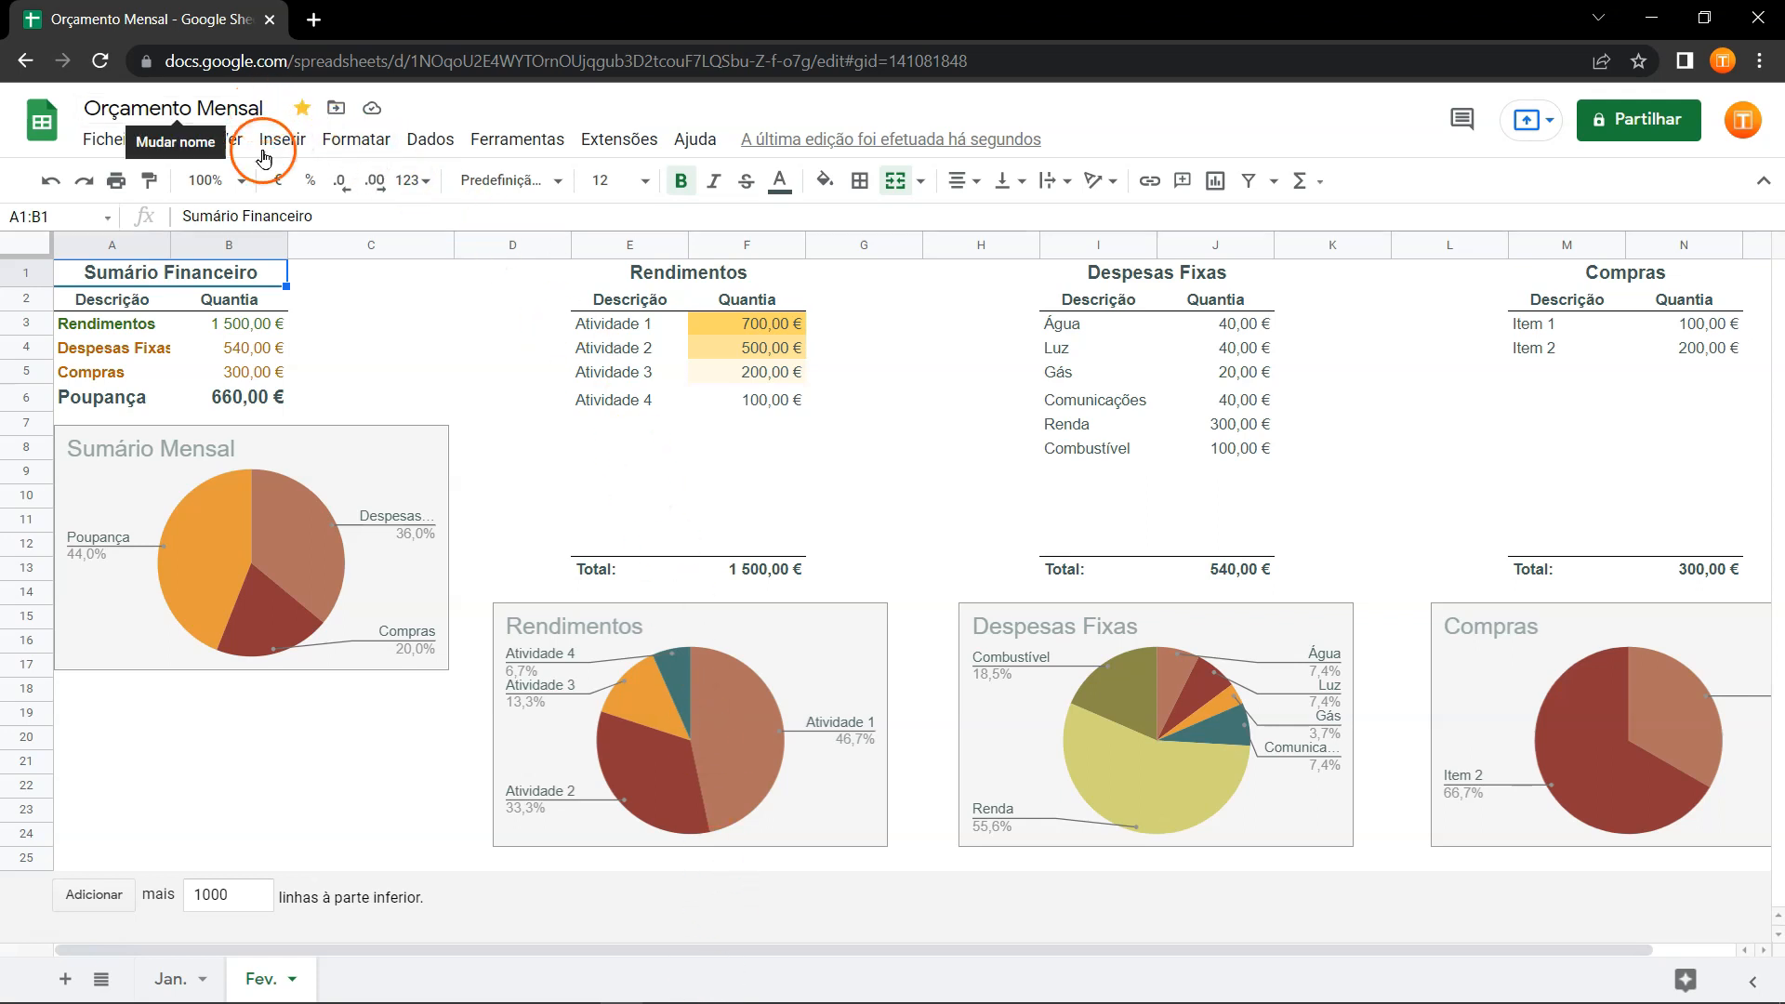
Check the Despesas Fixas amounts in J3:J8 and Compras amounts in N3:N4 on the Fev. sheet, and minimise the browser window.
{"action": "left_click_drag", "start_coordinate": [1244, 325], "coordinate": [1252, 452]}
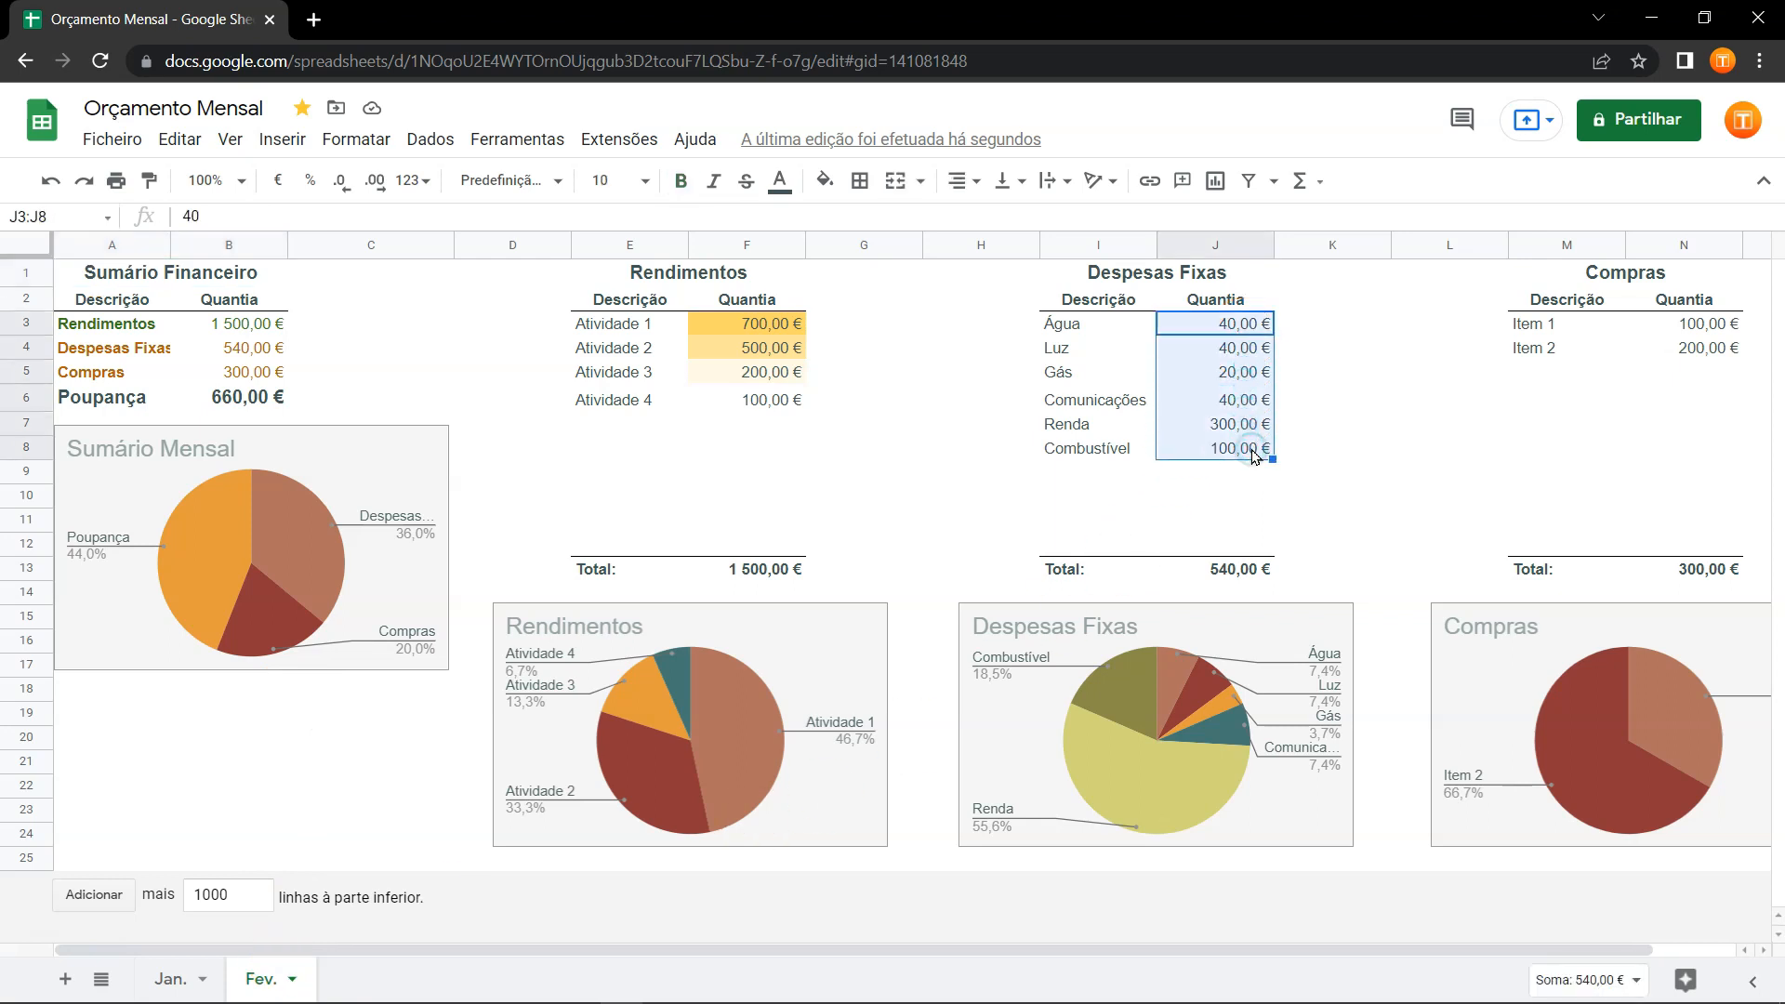
{"action": "left_click_drag", "start_coordinate": [1710, 328], "coordinate": [1720, 355]}
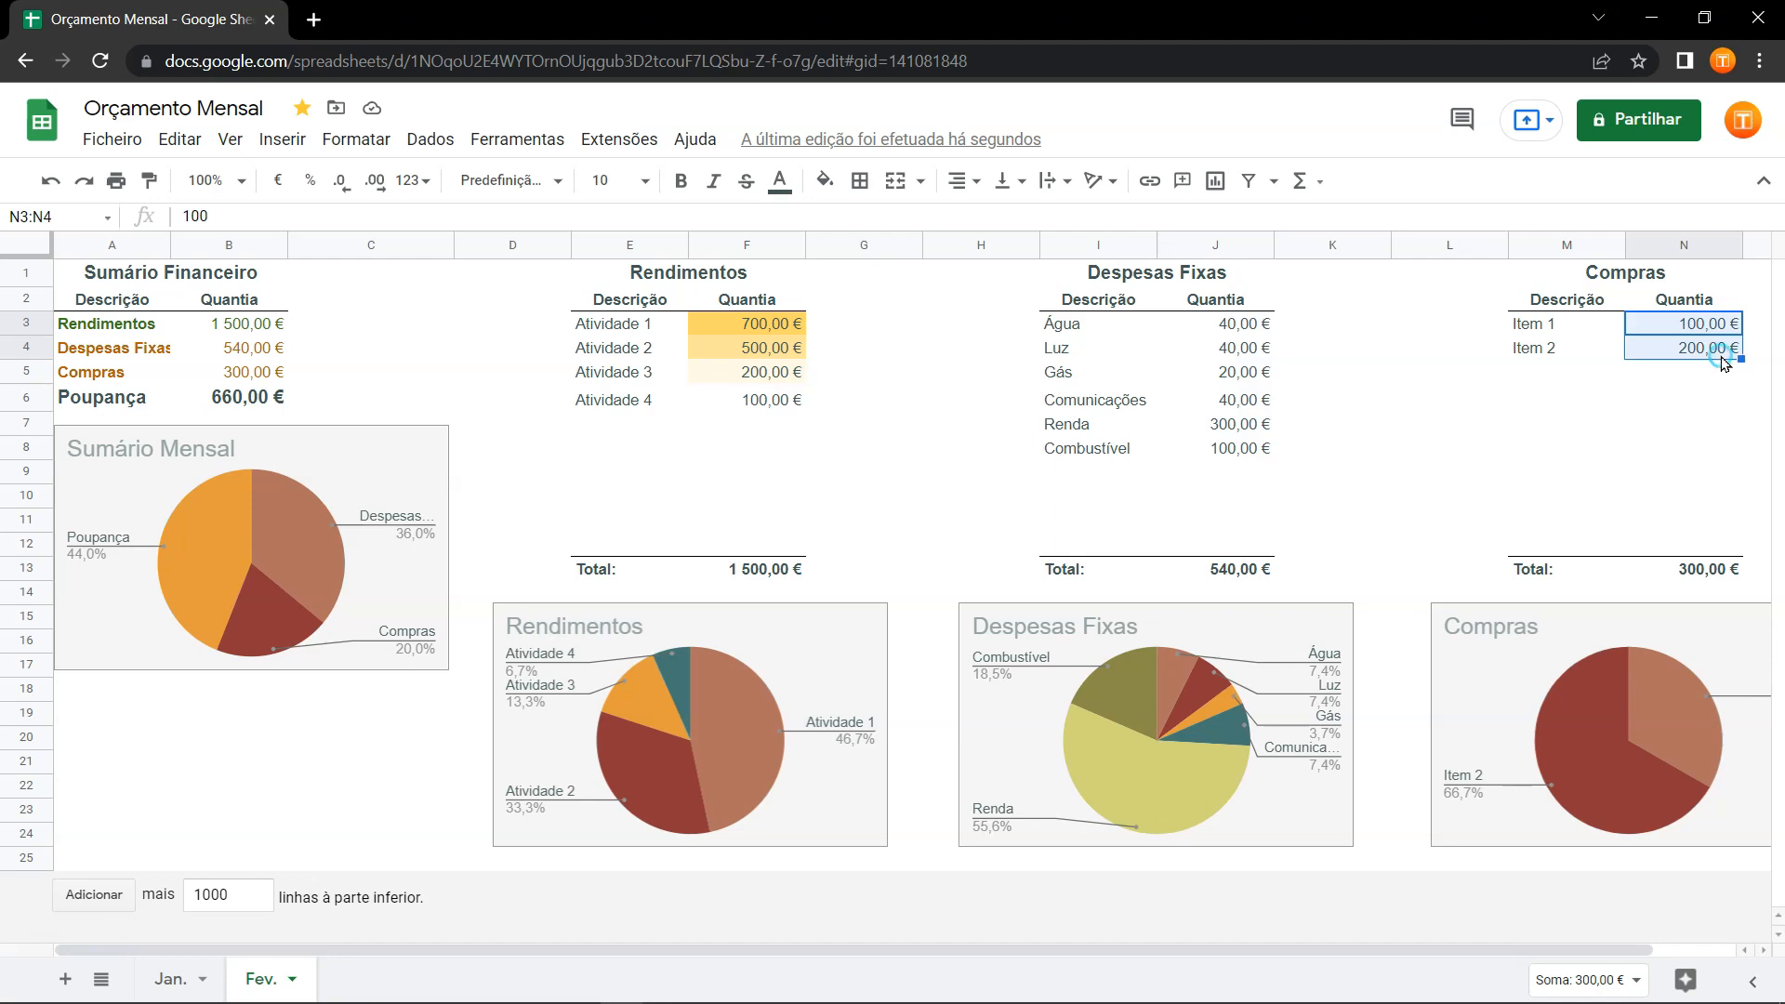
{"action": "left_click", "coordinate": [1718, 371]}
{"action": "left_click", "coordinate": [1654, 16]}
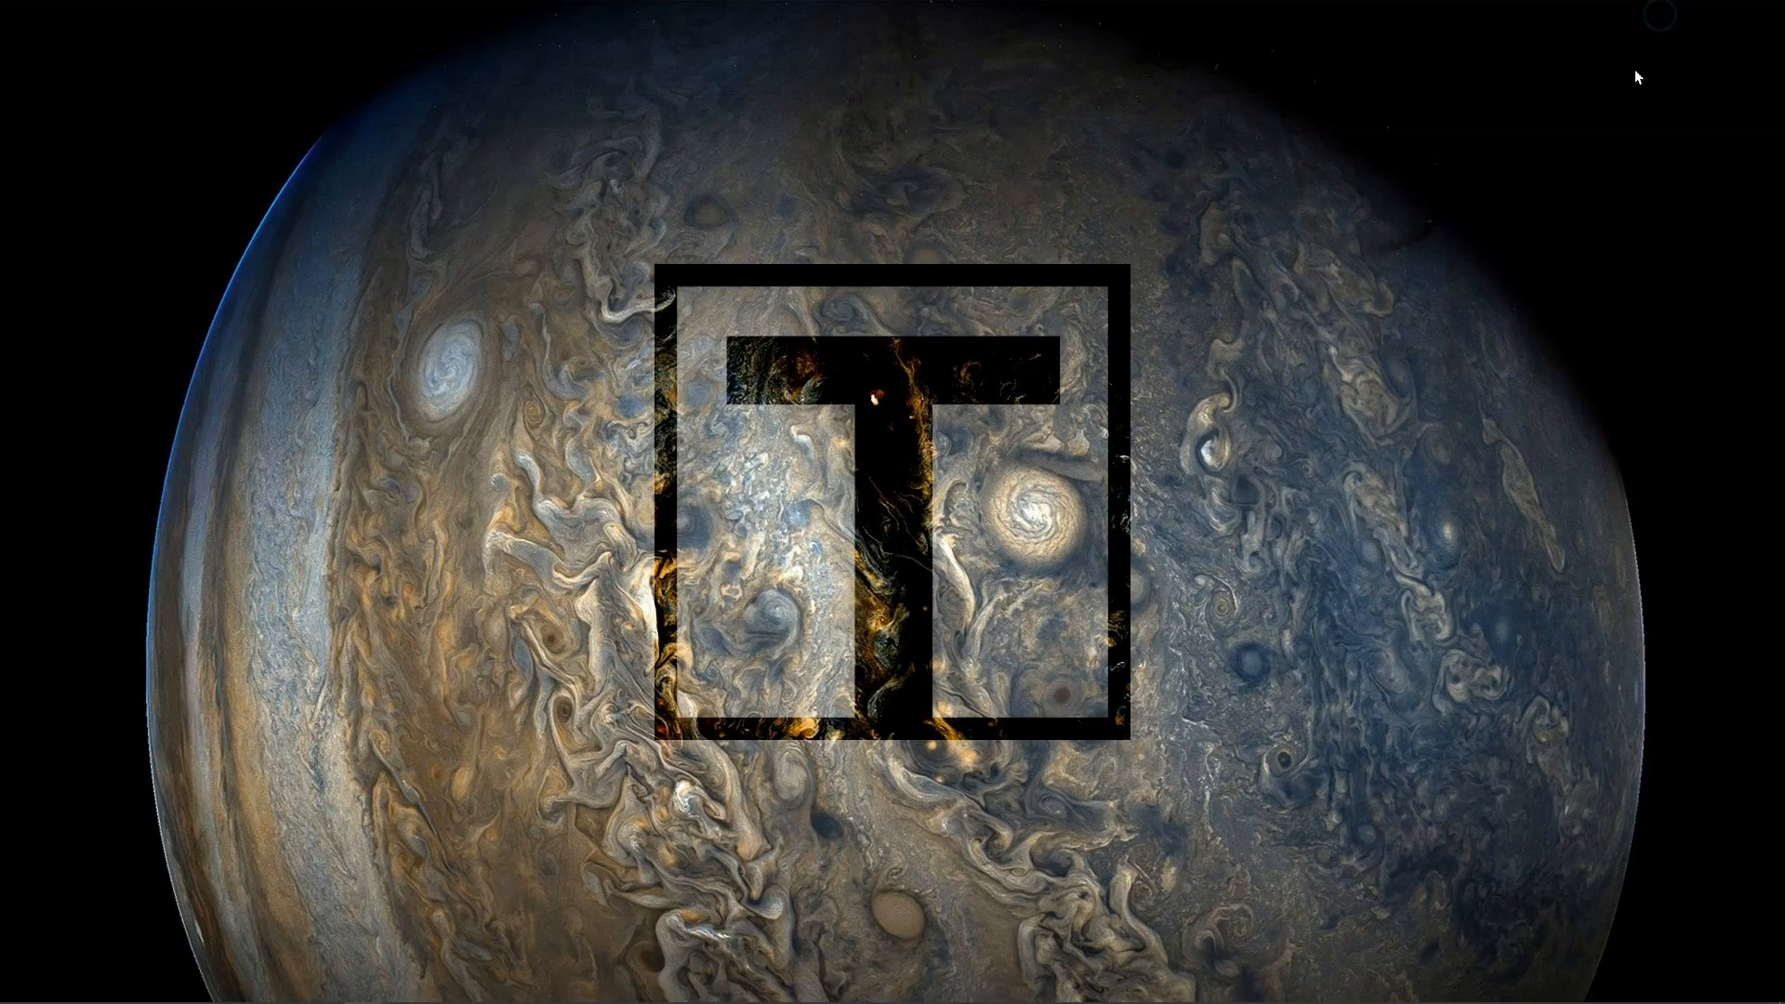